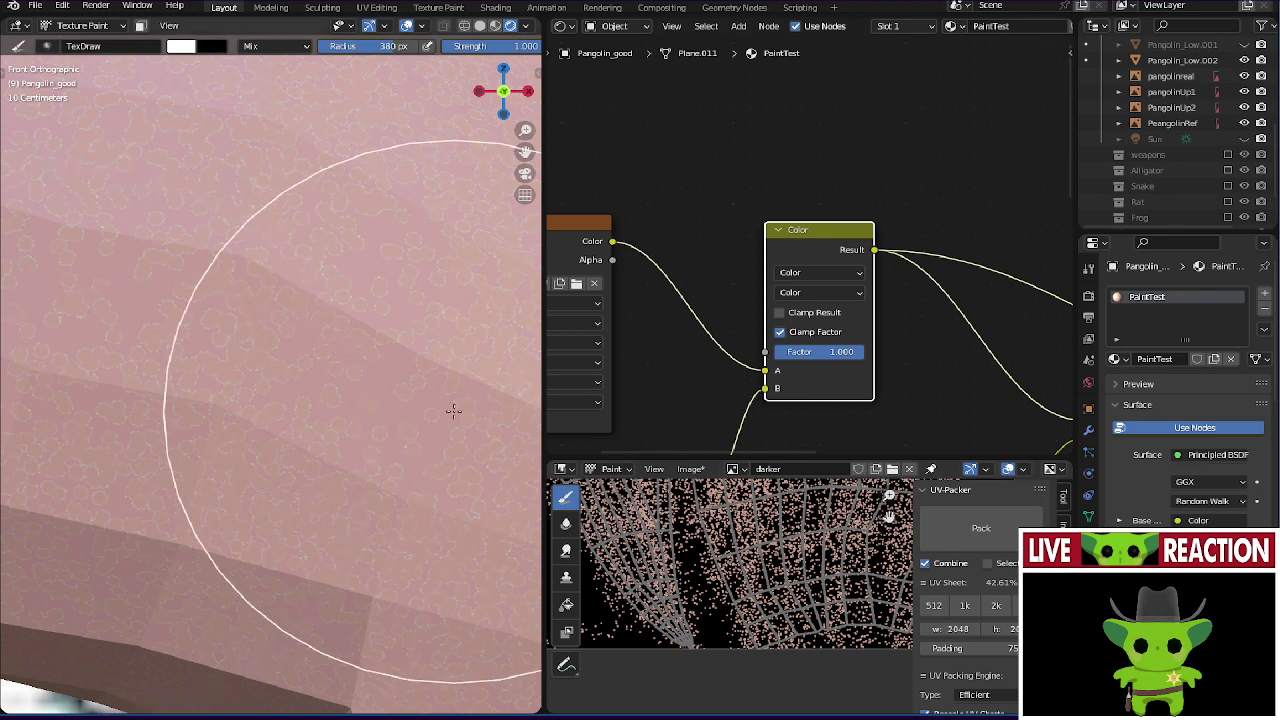
- Switch the pangolin to Object Mode, save the blend file and save the darker texture image
key(ctrl+Tab)
key(ctrl+s)
click(391, 380)
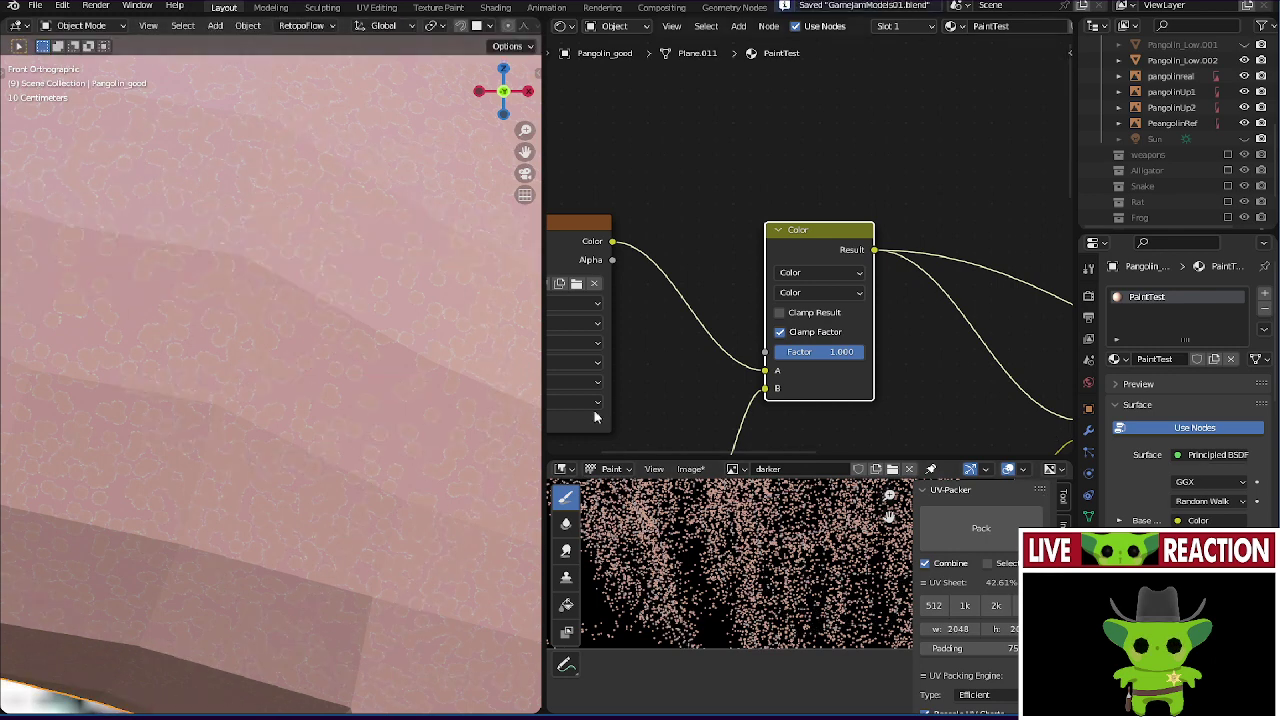
key(alt+s)
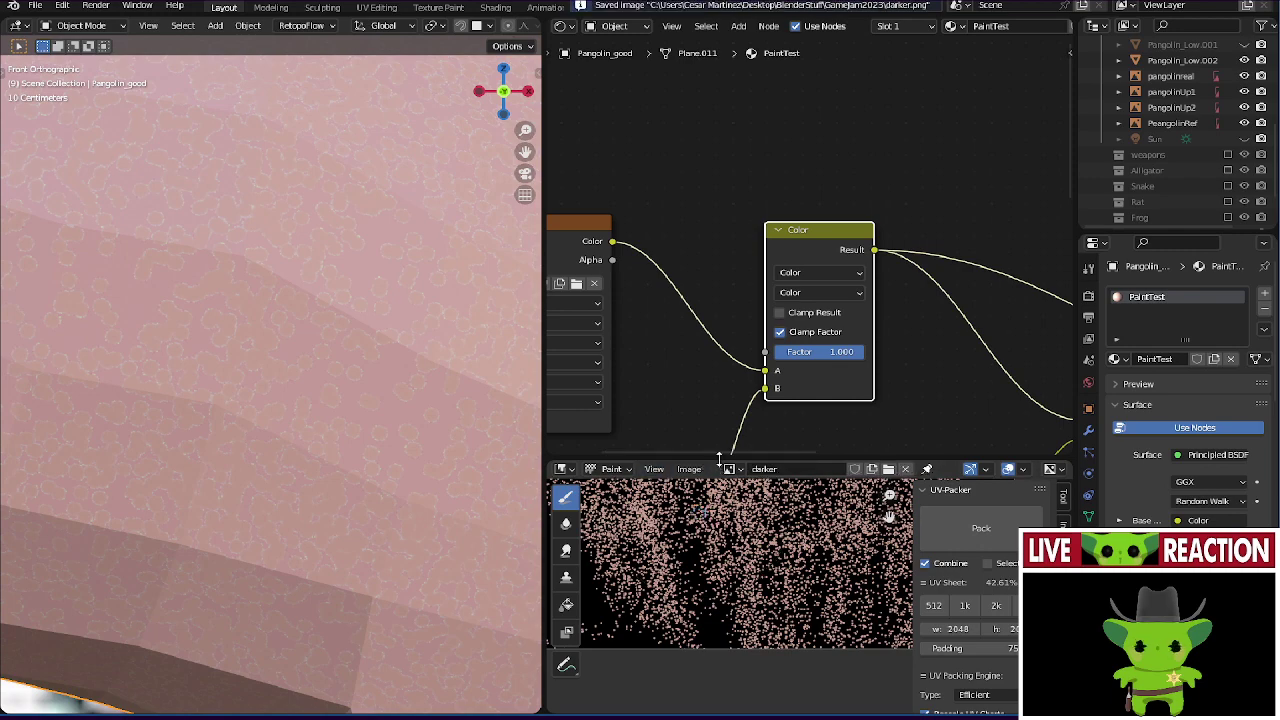
- Enlarge the image editor, display painting.jpg in it and frame the painted rabbit figure with the spear closely
drag(718, 461, 718, 672)
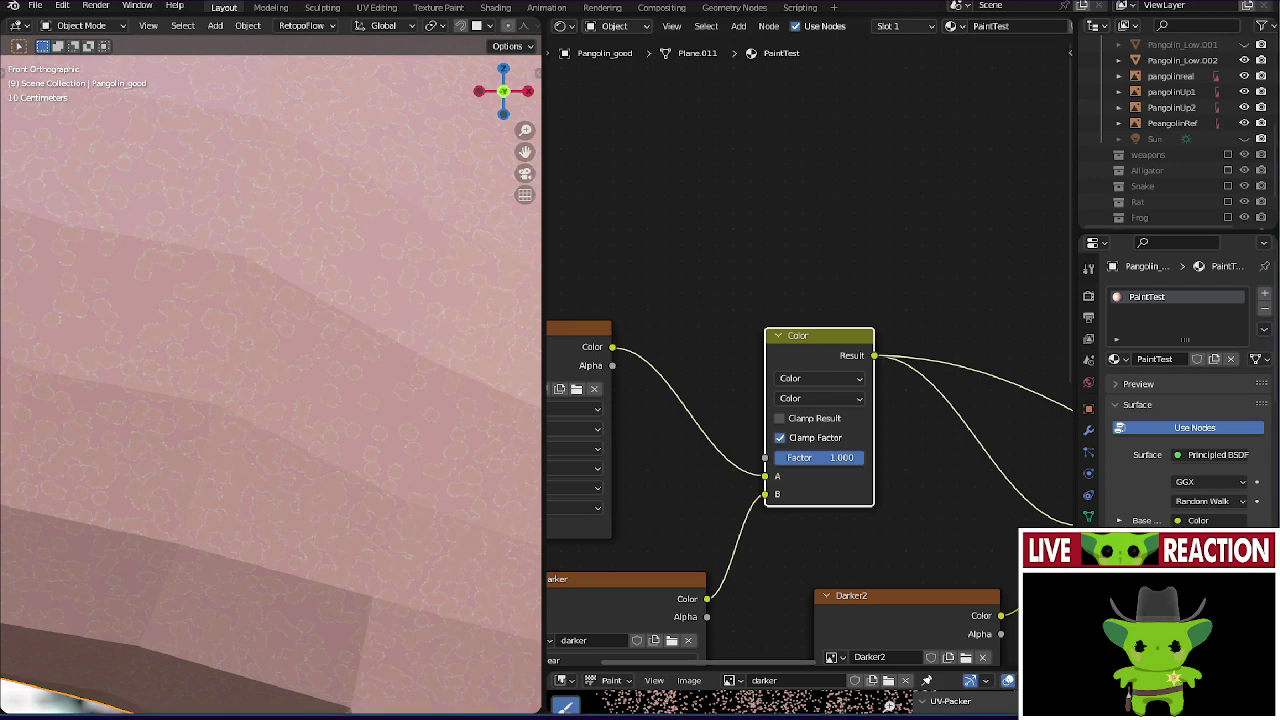
drag(673, 668, 673, 89)
click(729, 120)
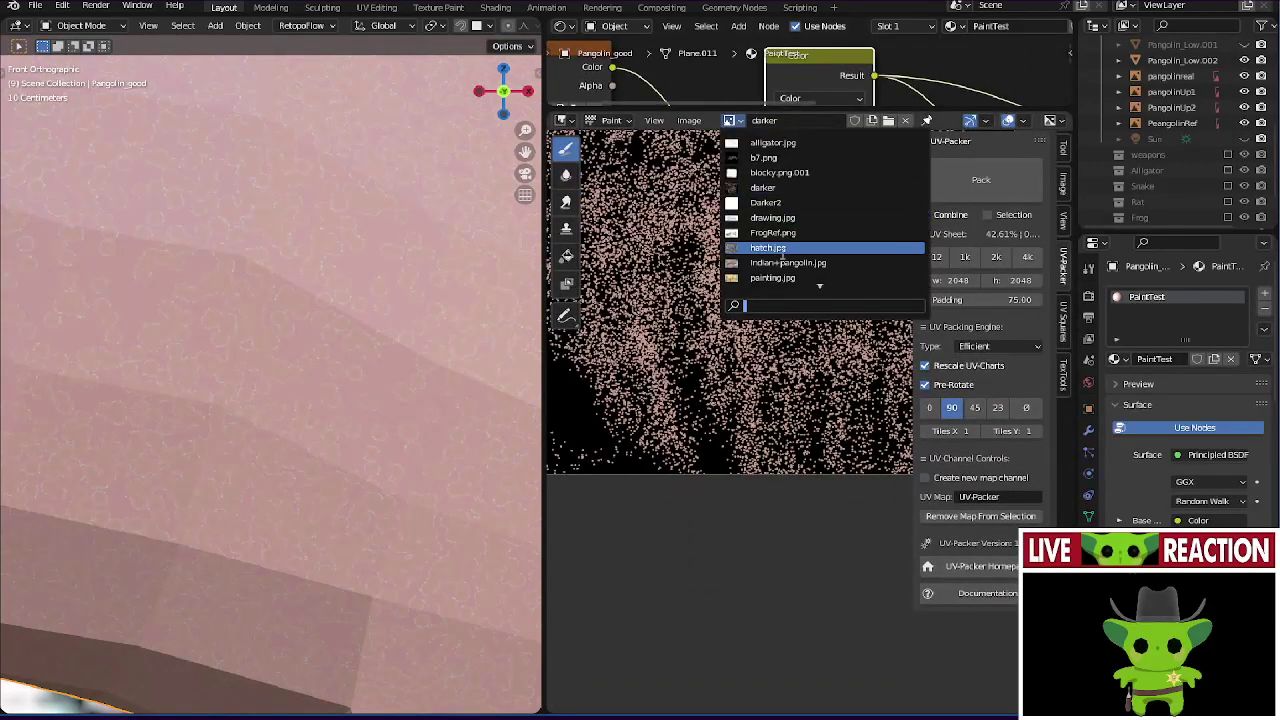
scroll(781, 235, down, 1)
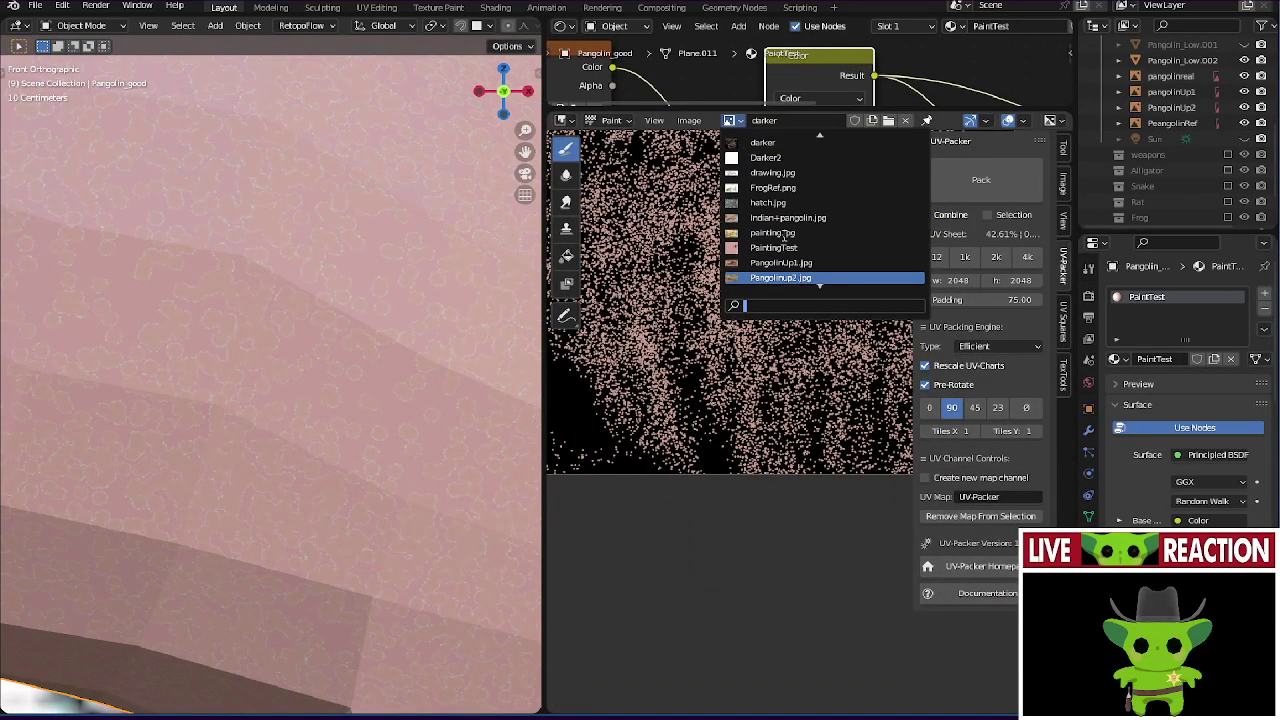
click(775, 231)
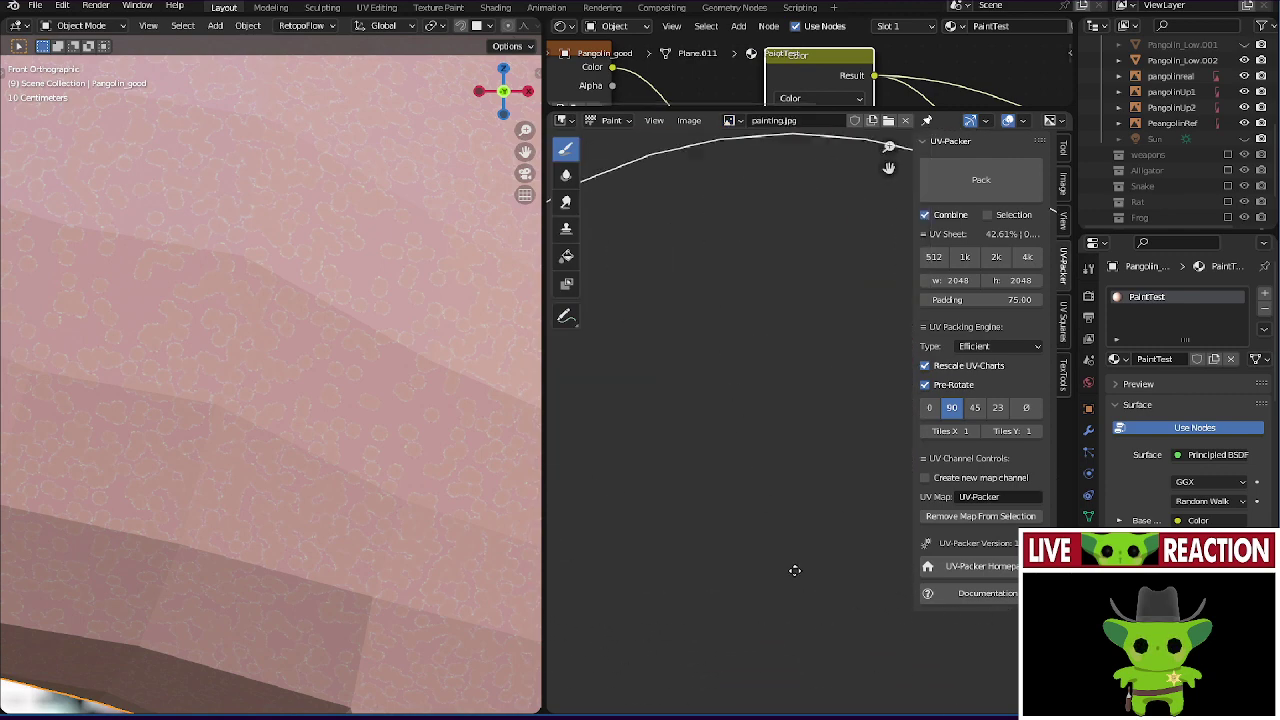
scroll(766, 371, down, 3)
middle_drag(766, 371, 748, 460)
scroll(780, 440, up, 10)
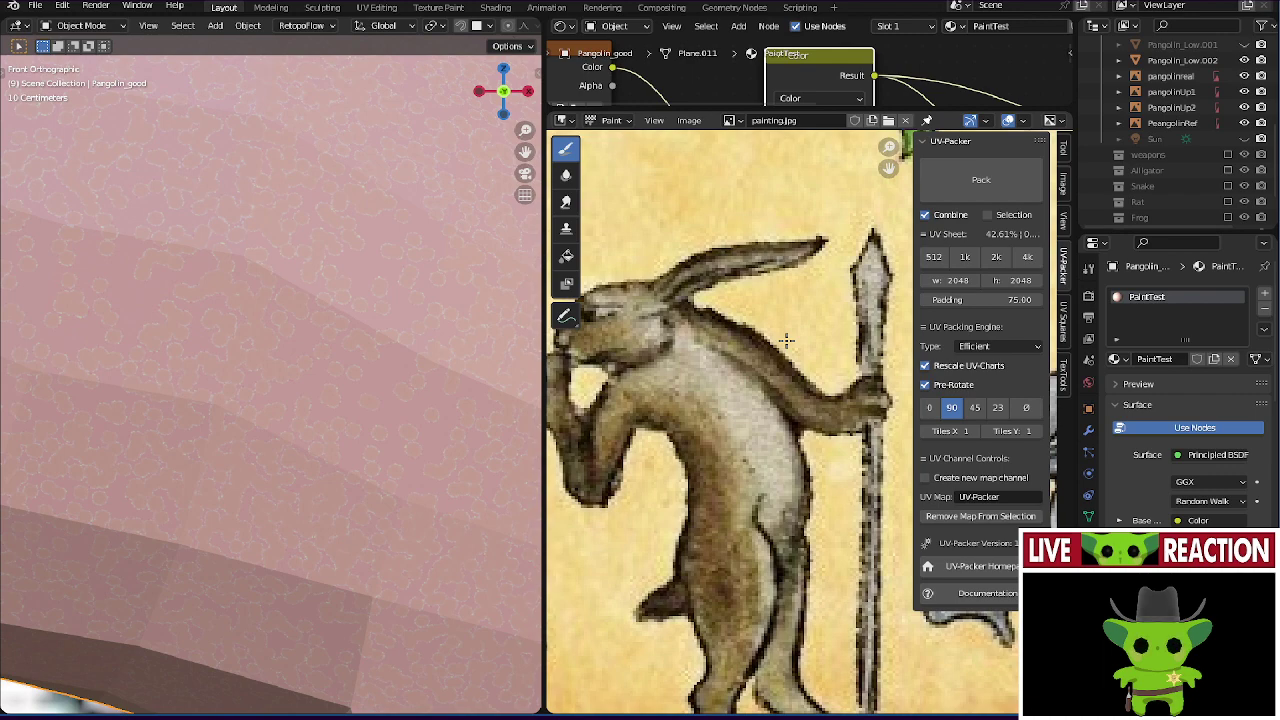
- Examine the pangolin's speckled skin texture from near and far, comparing it with the painting reference
scroll(244, 197, down, 8)
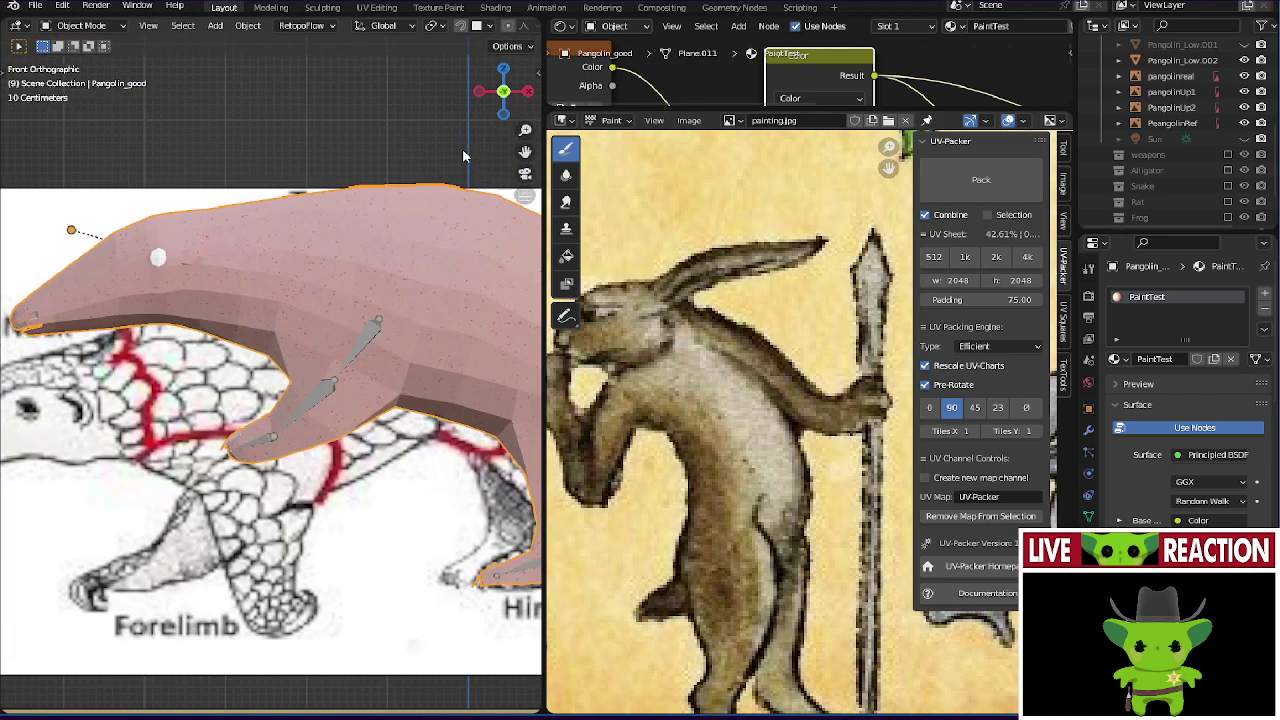
shift+middle_drag(462, 156, 209, 290)
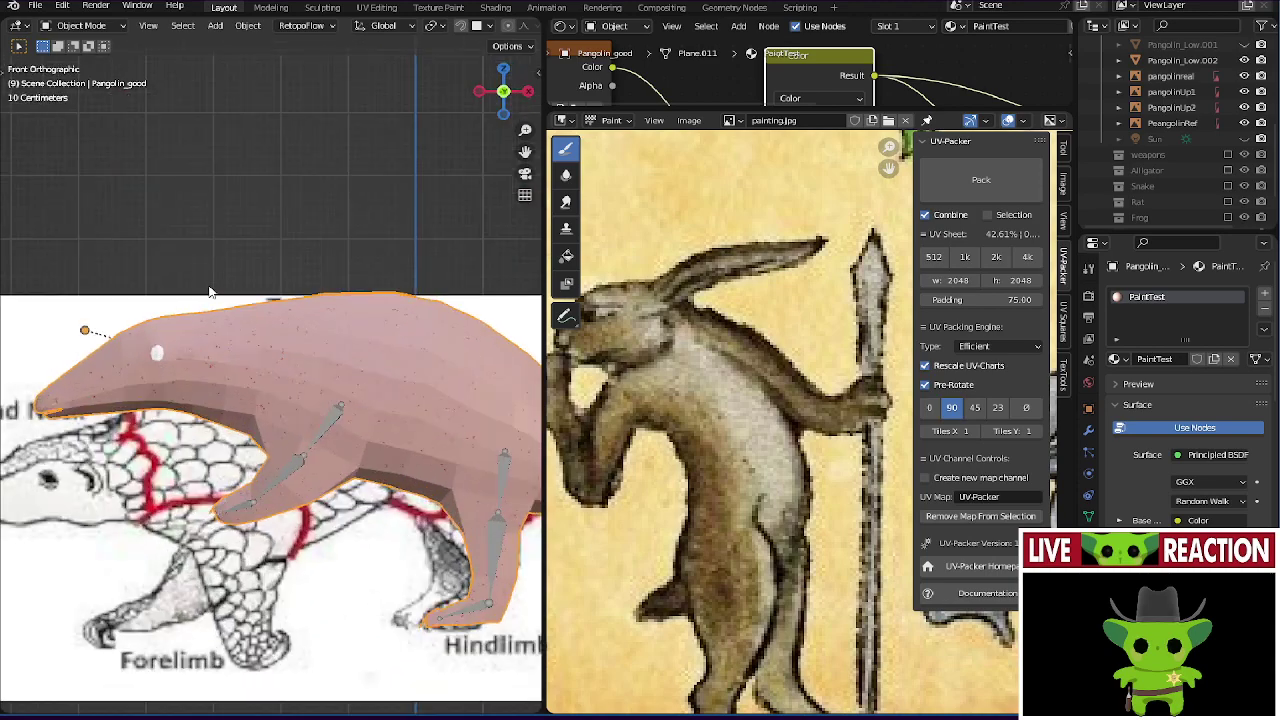
scroll(209, 290, up, 5)
scroll(207, 356, down, 7)
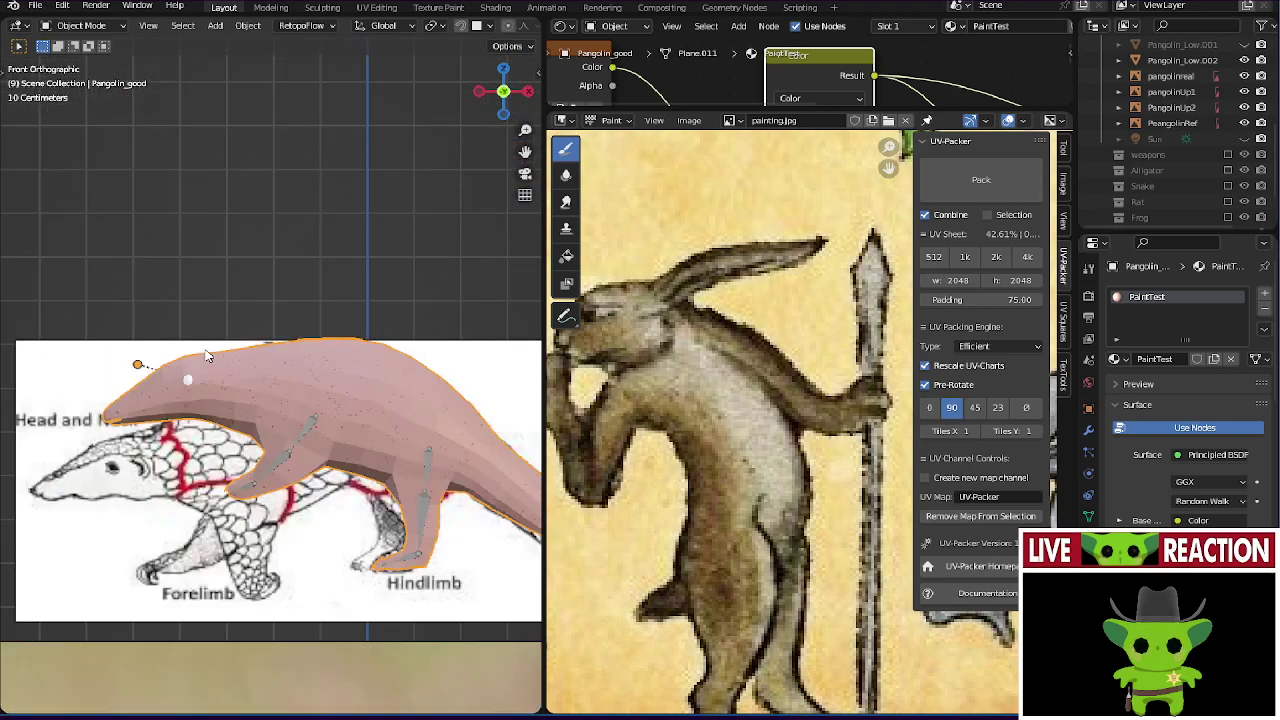
scroll(207, 356, down, 4)
scroll(207, 356, up, 5)
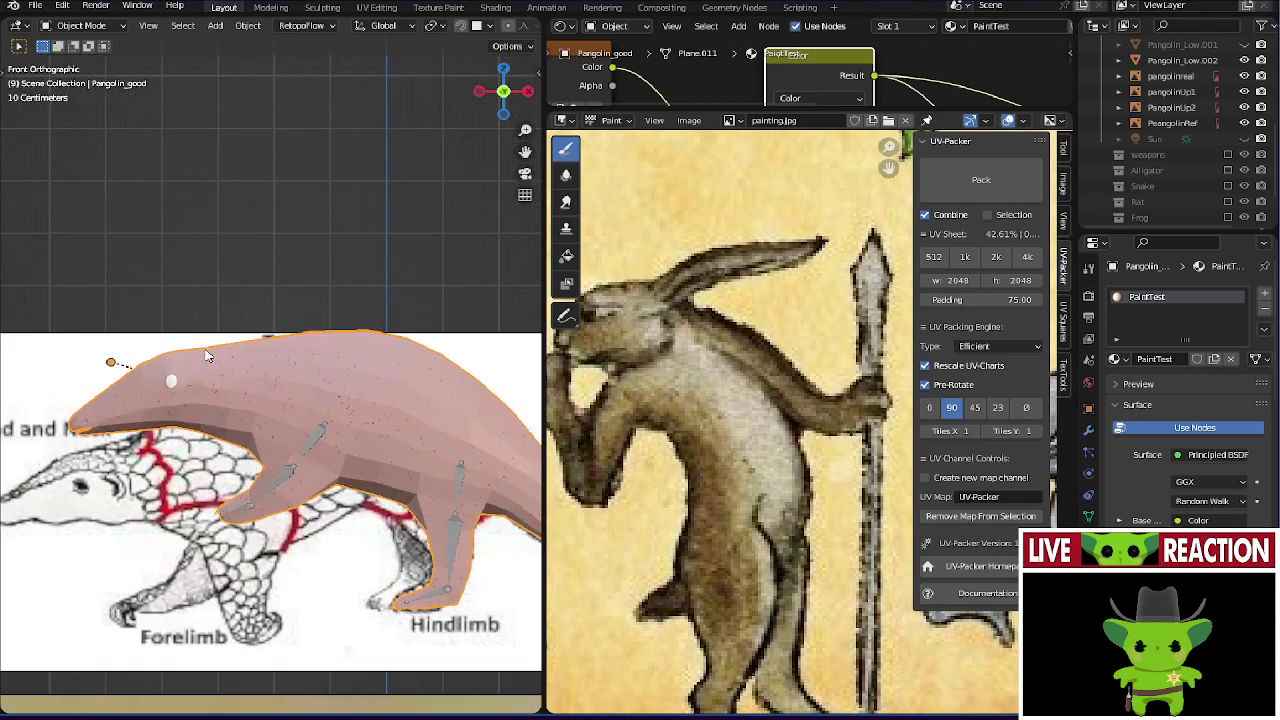
scroll(207, 356, up, 4)
scroll(207, 356, down, 4)
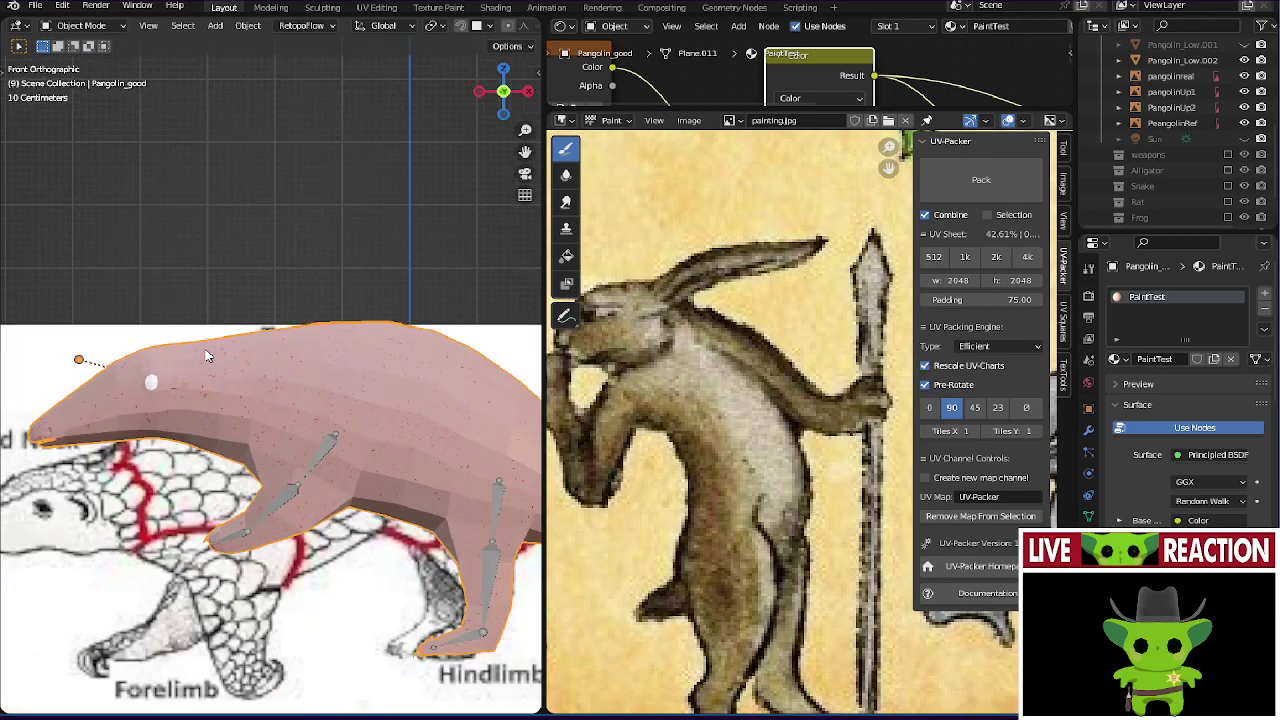
scroll(207, 356, down, 1)
scroll(207, 355, up, 5)
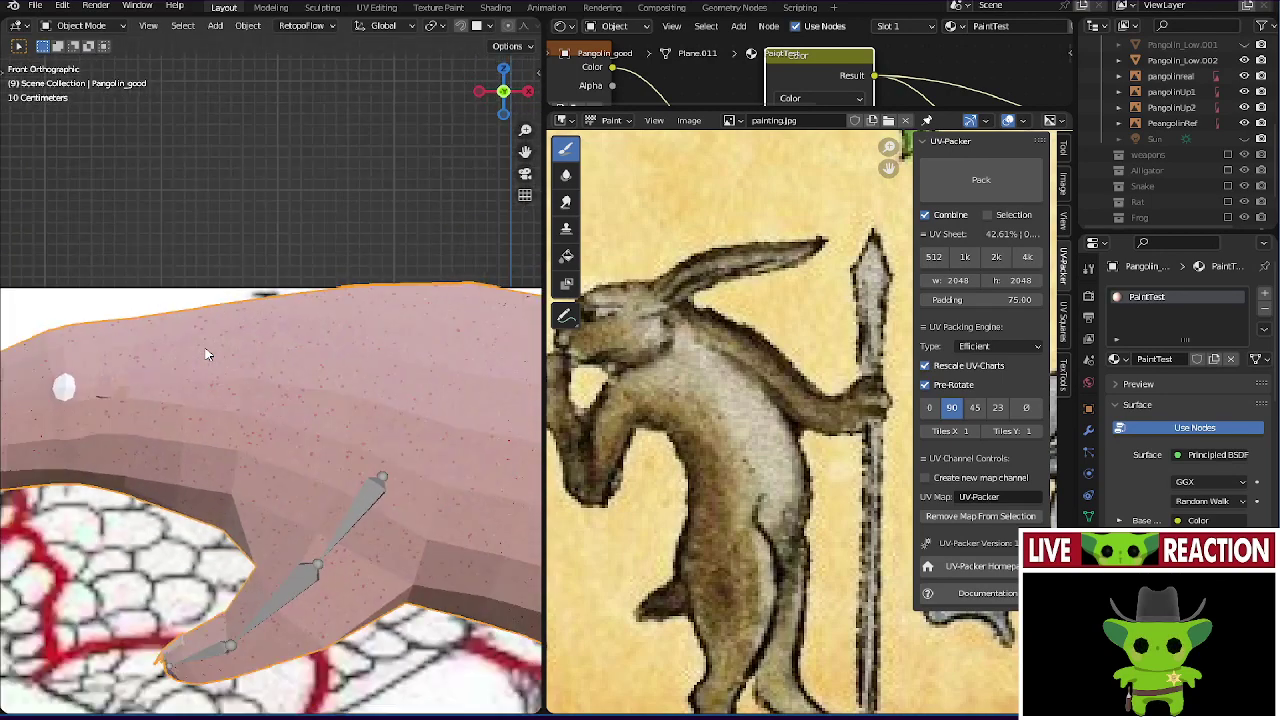
scroll(207, 355, down, 3)
scroll(207, 355, up, 3)
scroll(207, 355, down, 3)
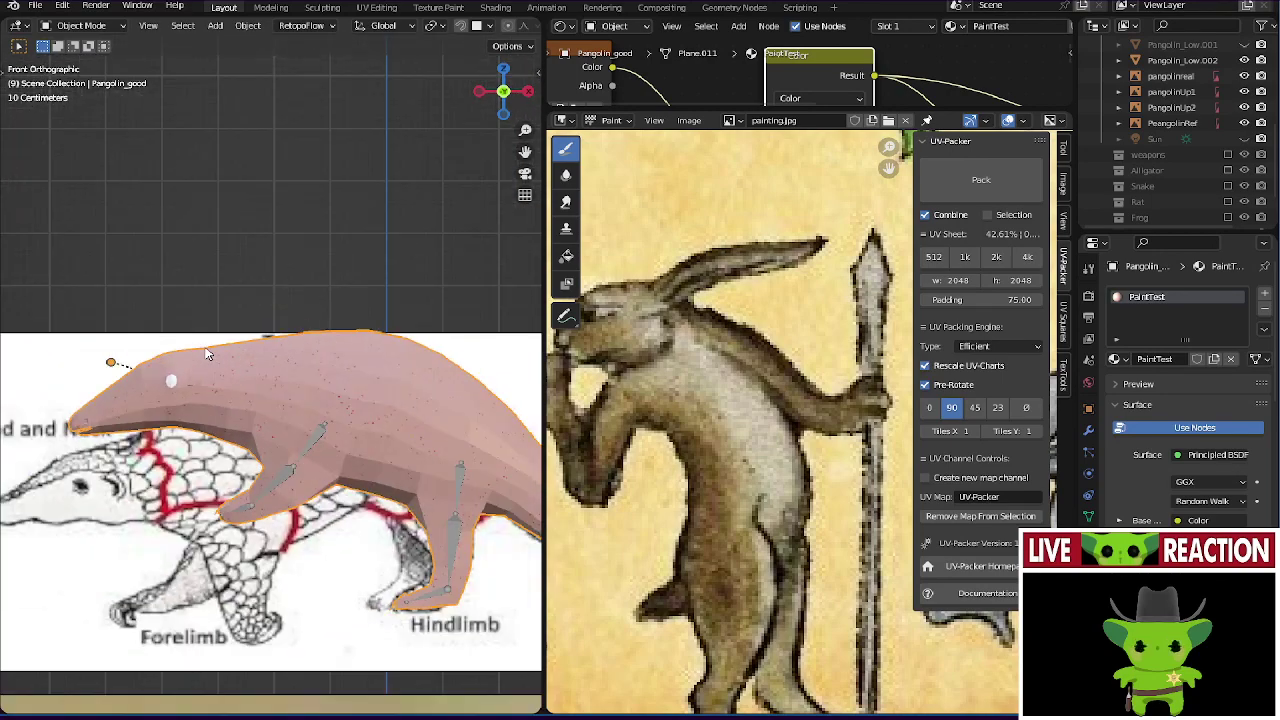
scroll(207, 355, up, 3)
middle_drag(207, 355, 215, 356)
scroll(215, 356, down, 4)
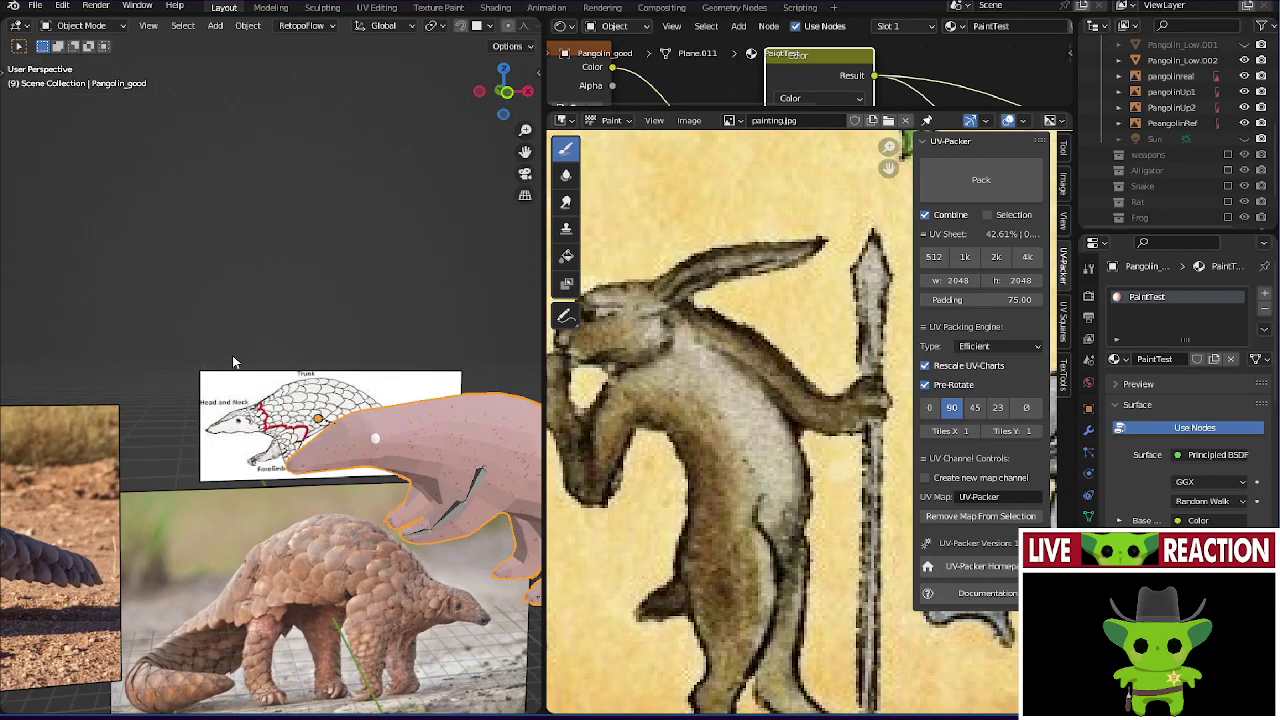
key(KP_1)
scroll(186, 352, down, 3)
scroll(141, 322, up, 5)
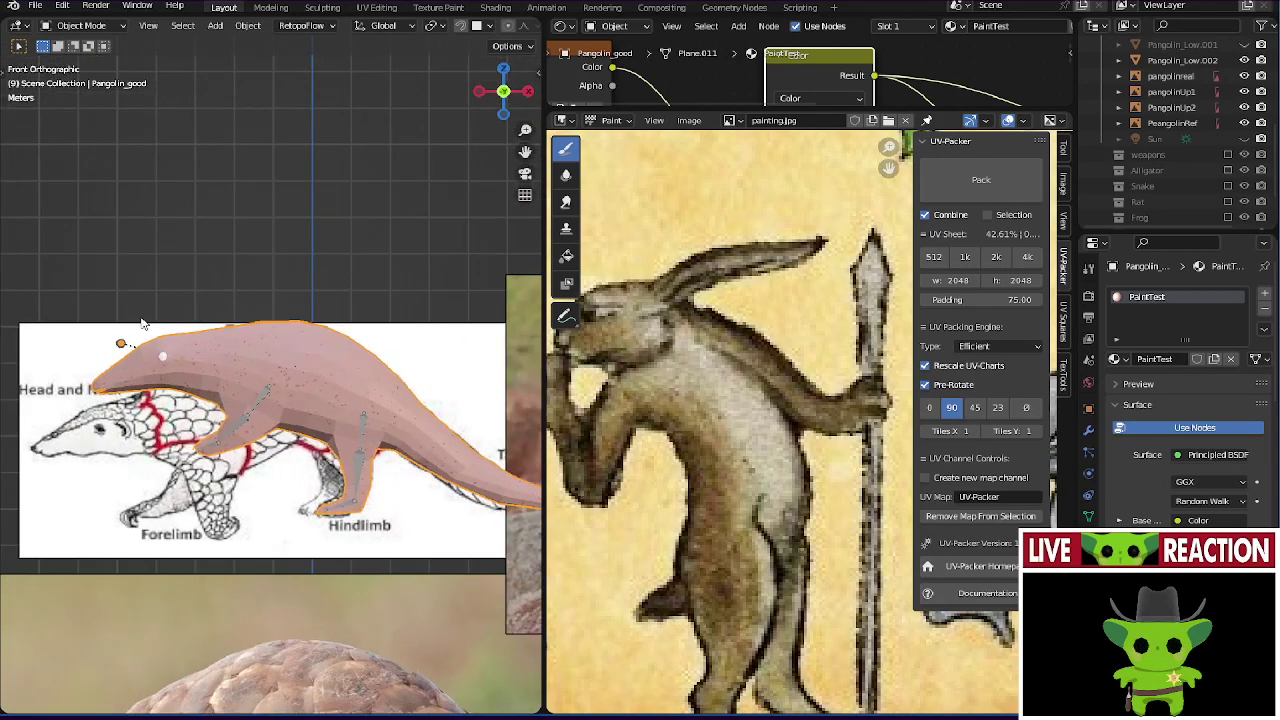
scroll(141, 322, up, 4)
scroll(143, 320, down, 2)
scroll(150, 319, up, 3)
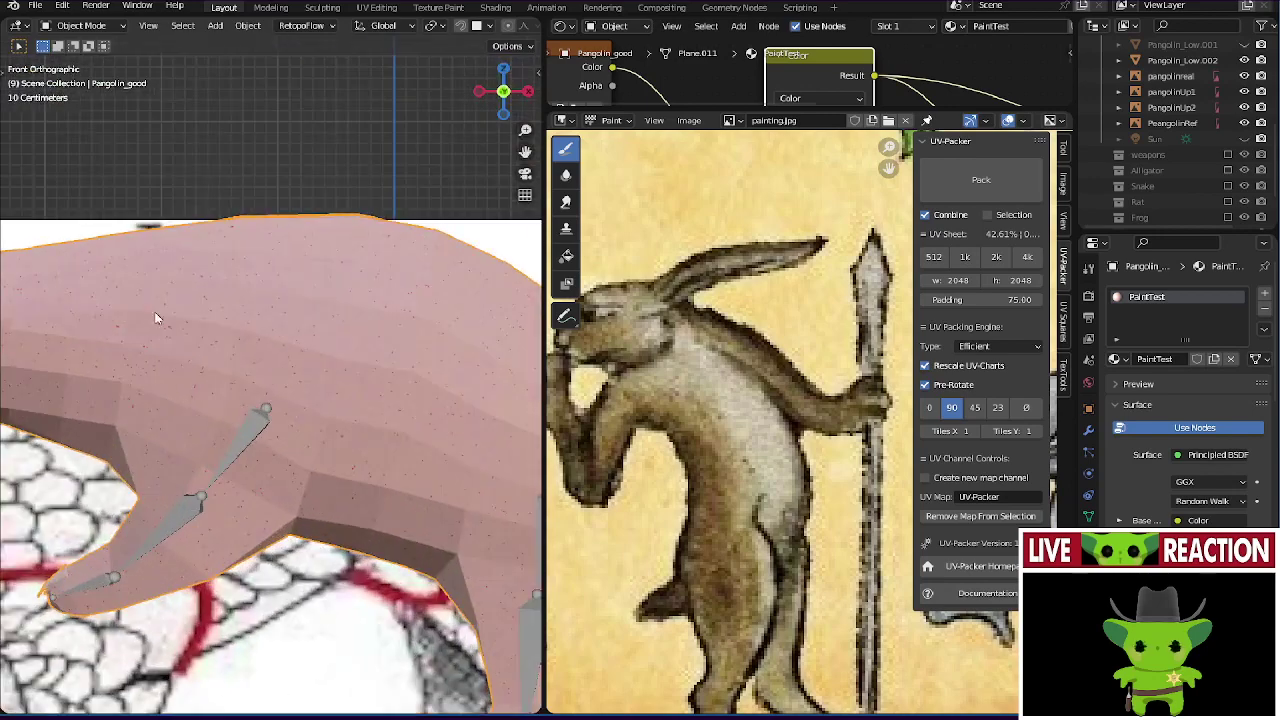
scroll(155, 318, up, 3)
- Save the blend file and put the pangolin model into Texture Paint mode
key(ctrl+s)
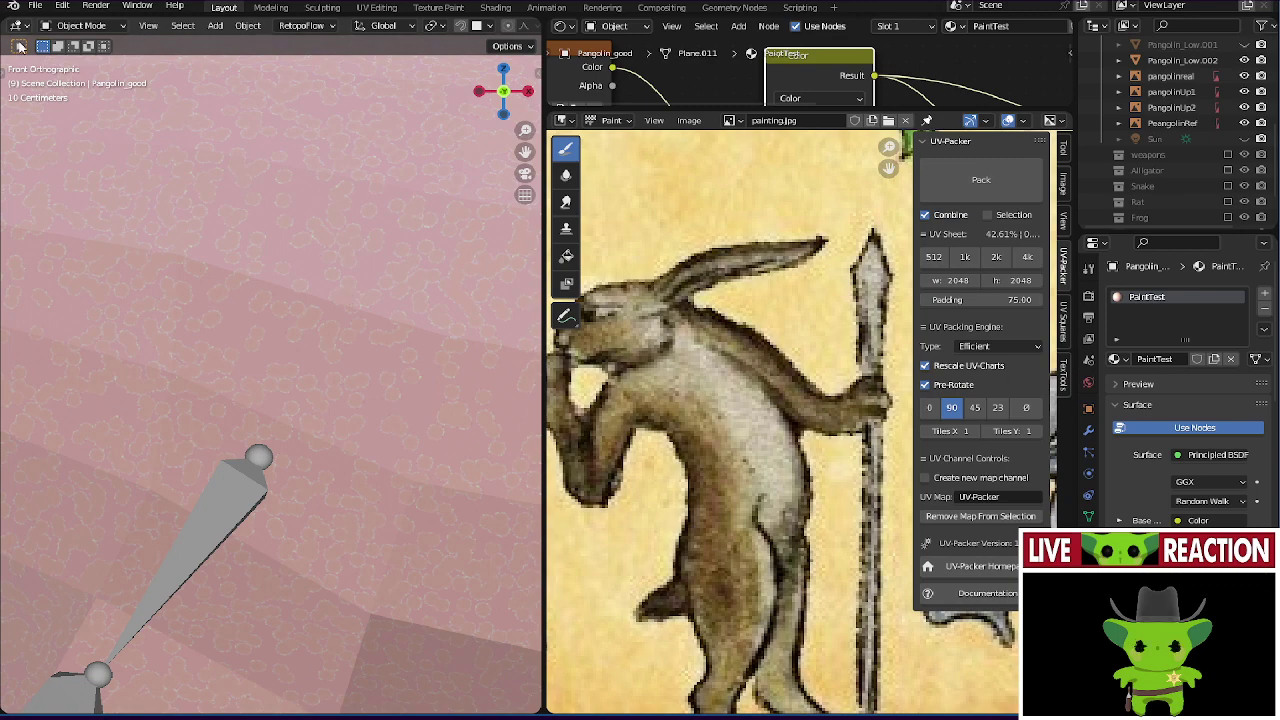
key(Tab)
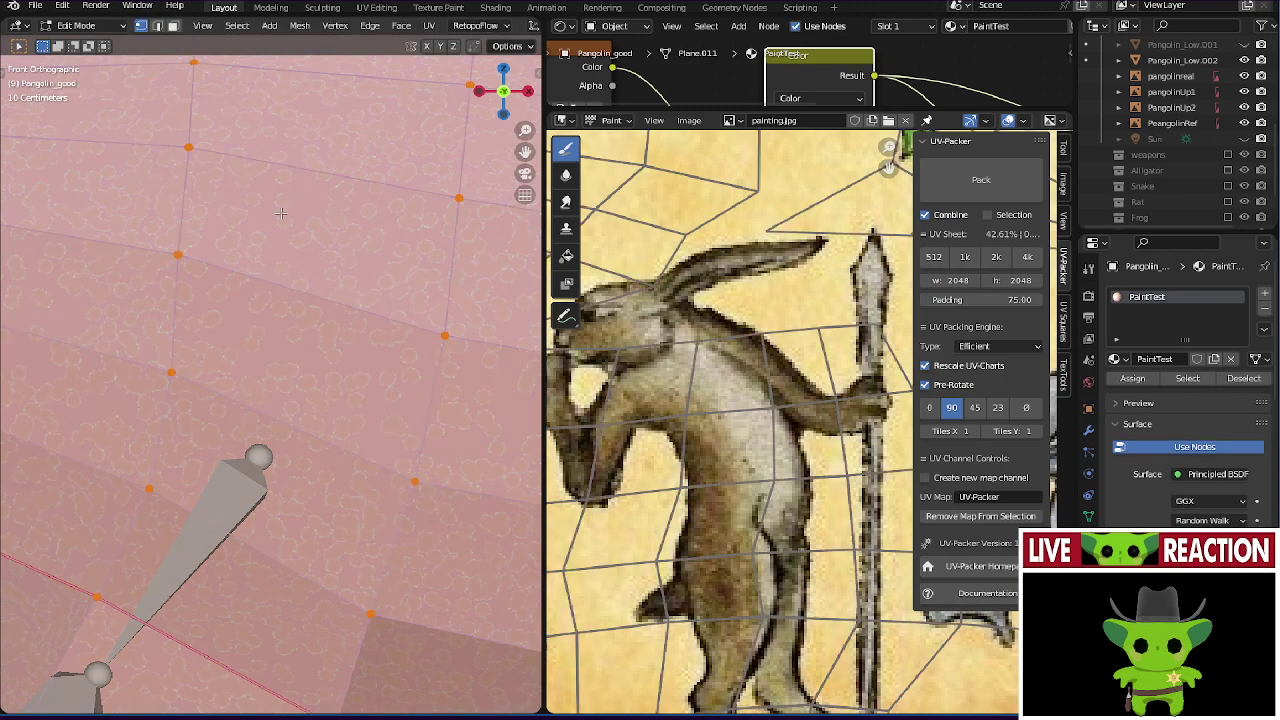
key(Tab)
scroll(290, 245, down, 6)
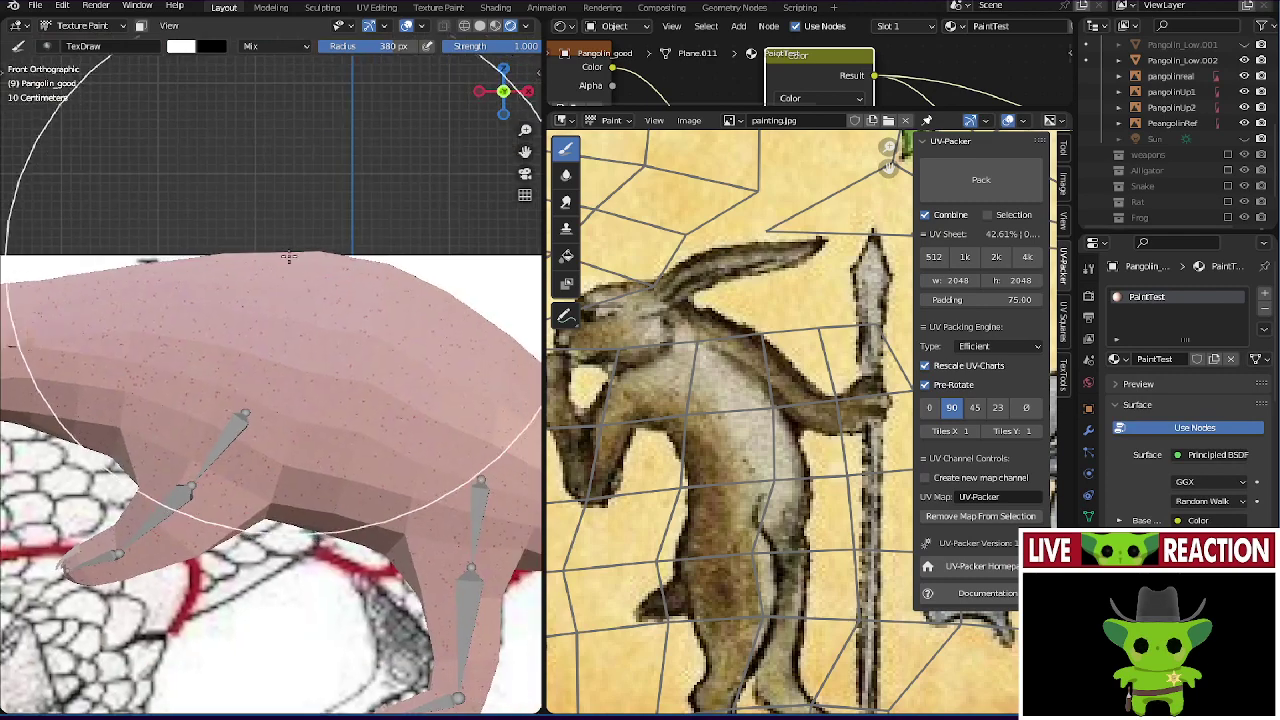
- Choose the CR stroke brush for texture painting and reduce its radius to 16 px
click(48, 46)
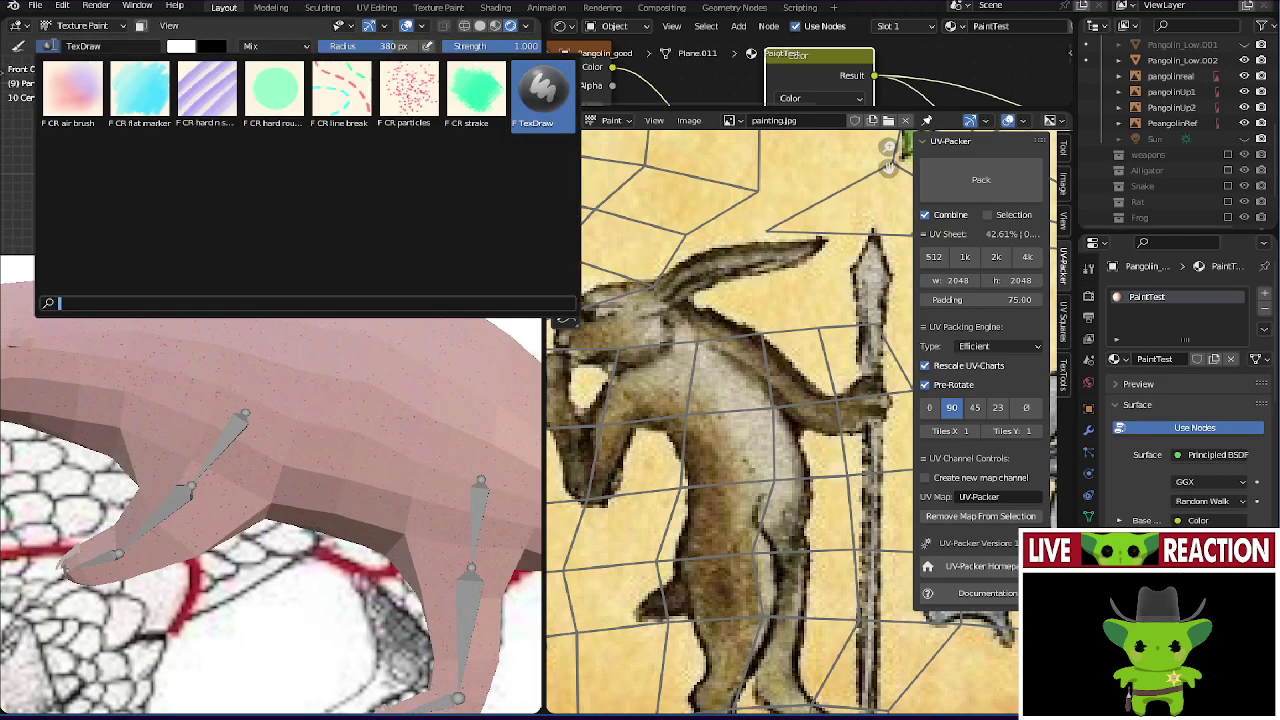
click(430, 95)
shift+middle_drag(297, 352, 297, 274)
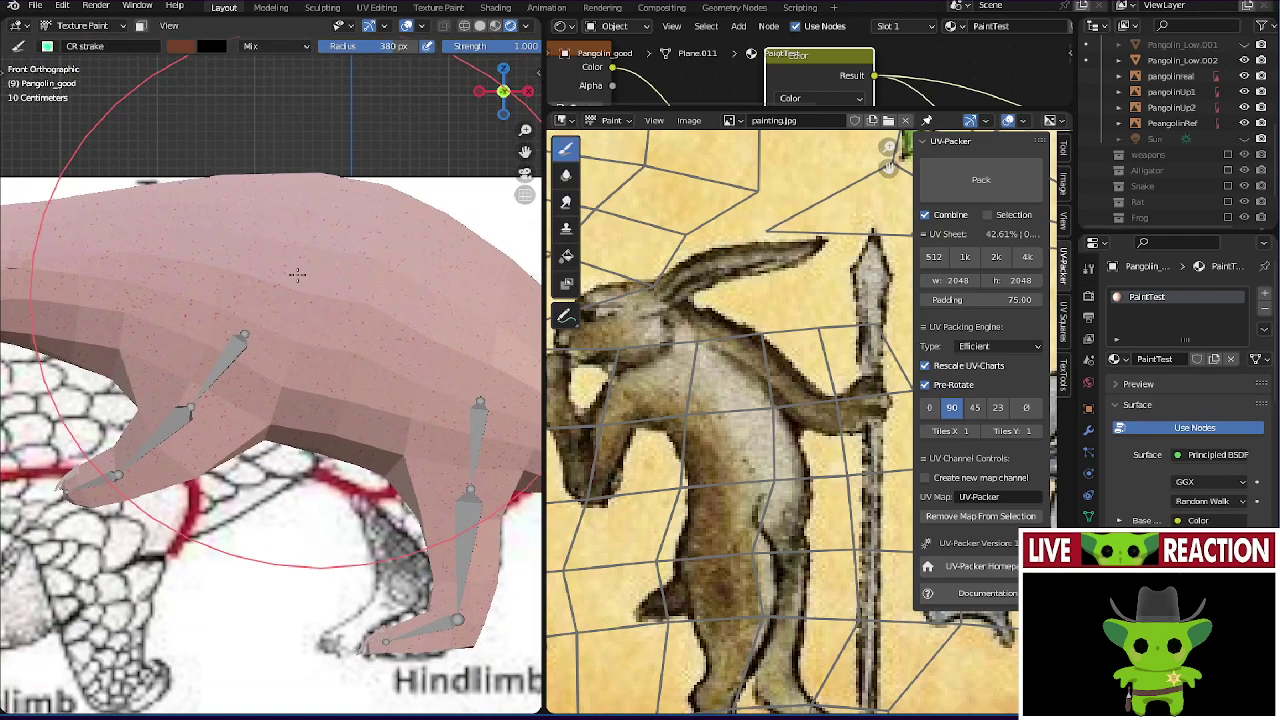
key(f)
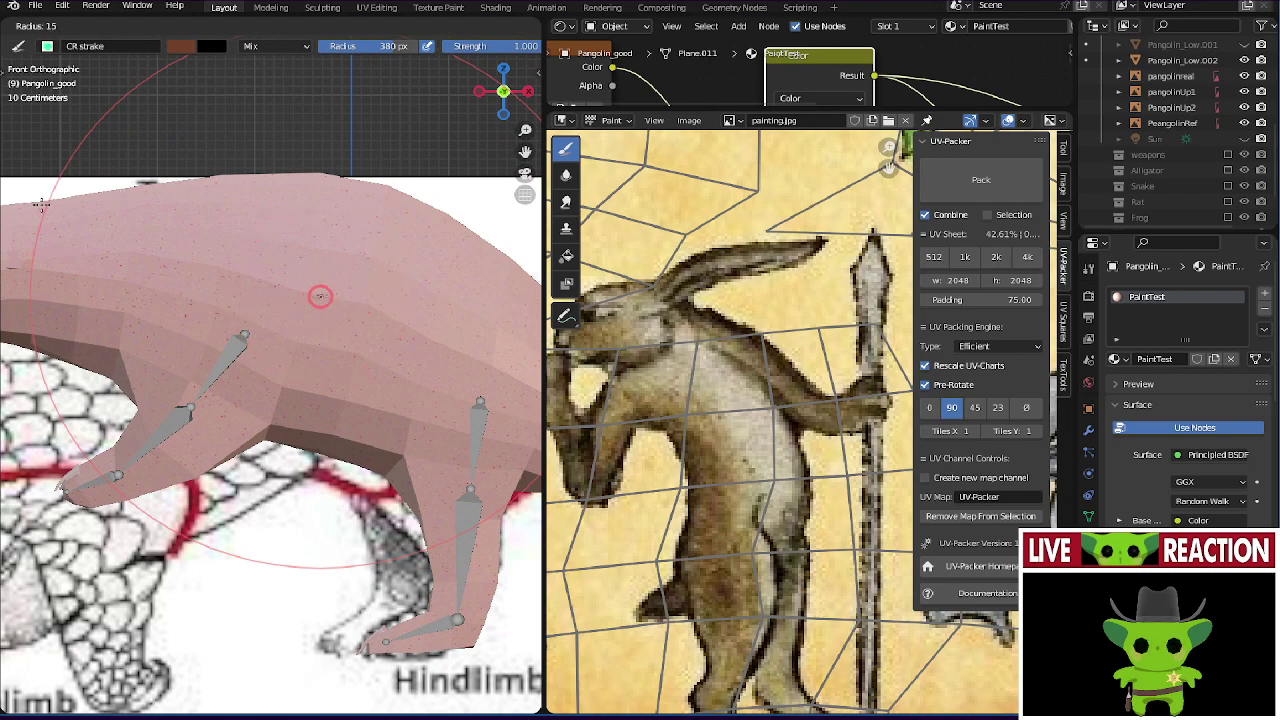
click(45, 203)
- Display the darker image in the image editor and enlarge that editor over the node area
middle_drag(151, 193, 215, 381)
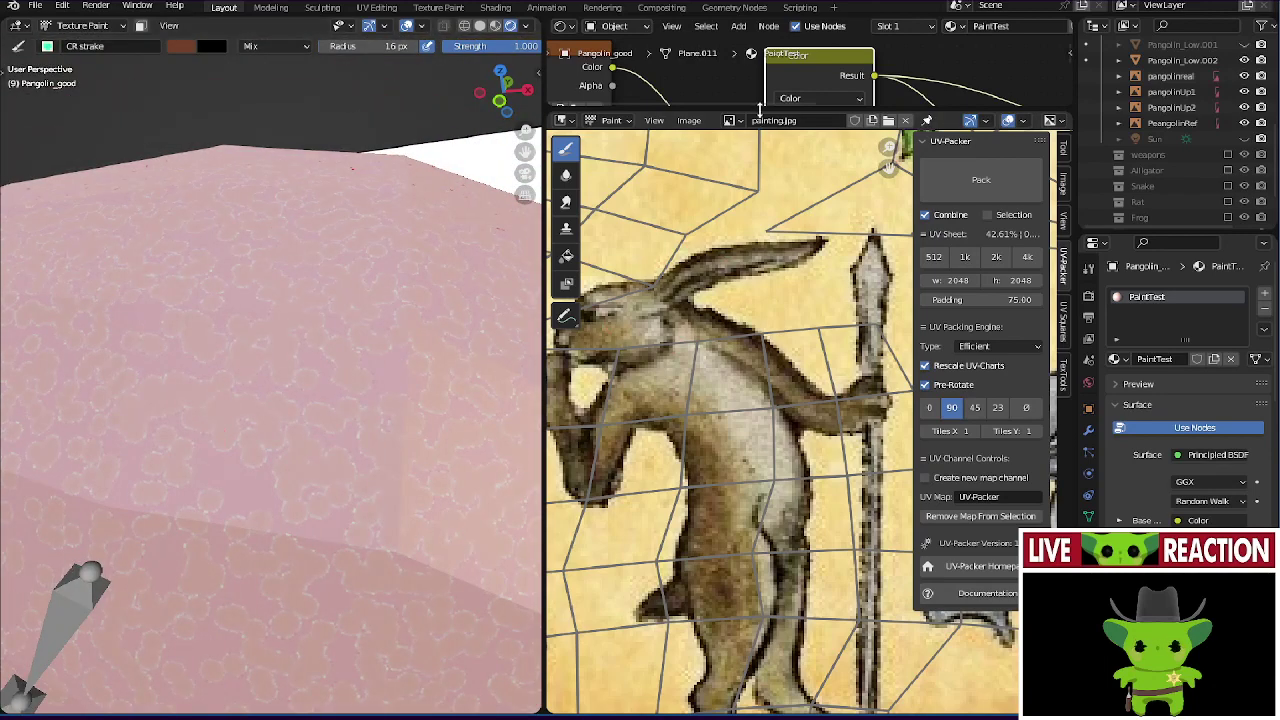
drag(760, 112, 732, 584)
scroll(701, 464, down, 2)
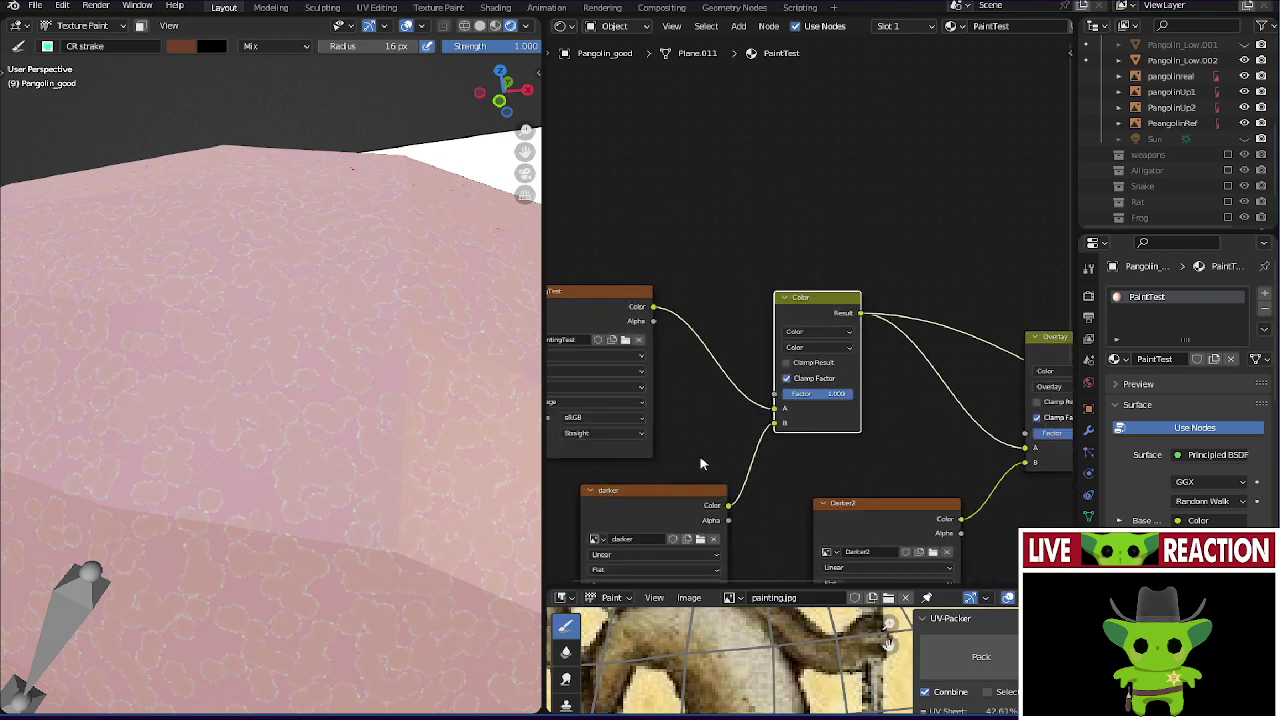
click(731, 598)
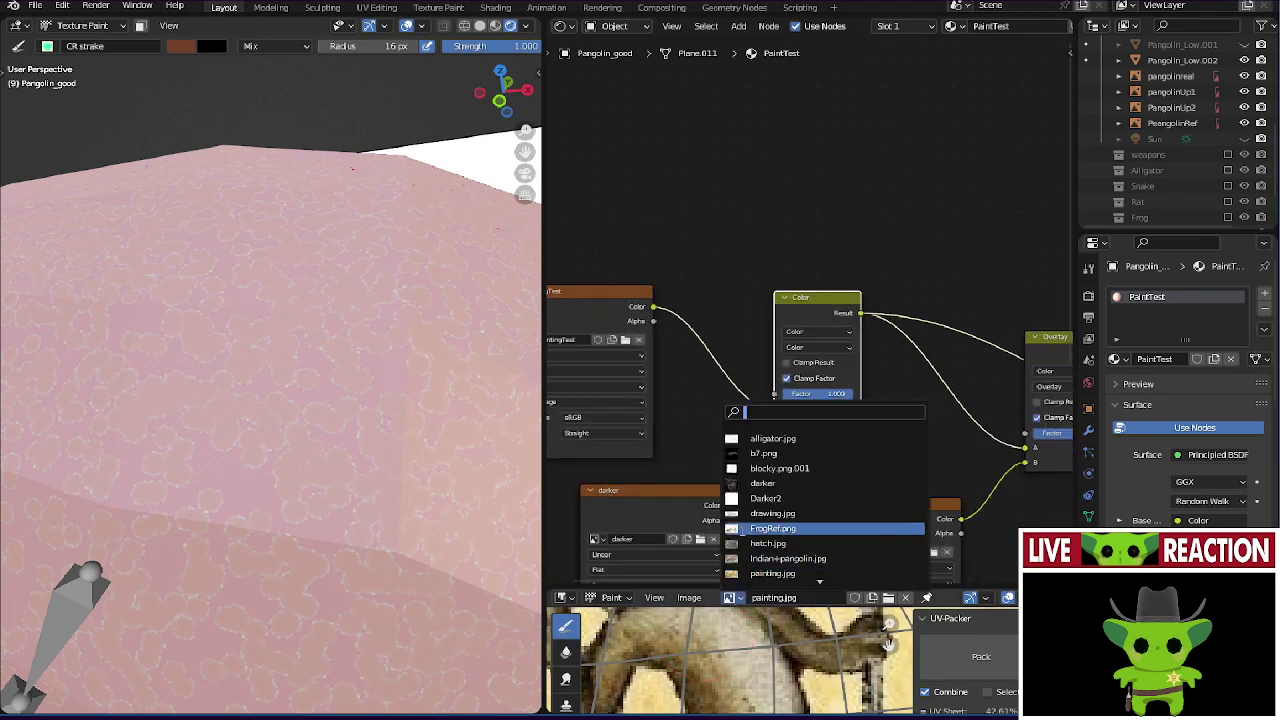
click(762, 484)
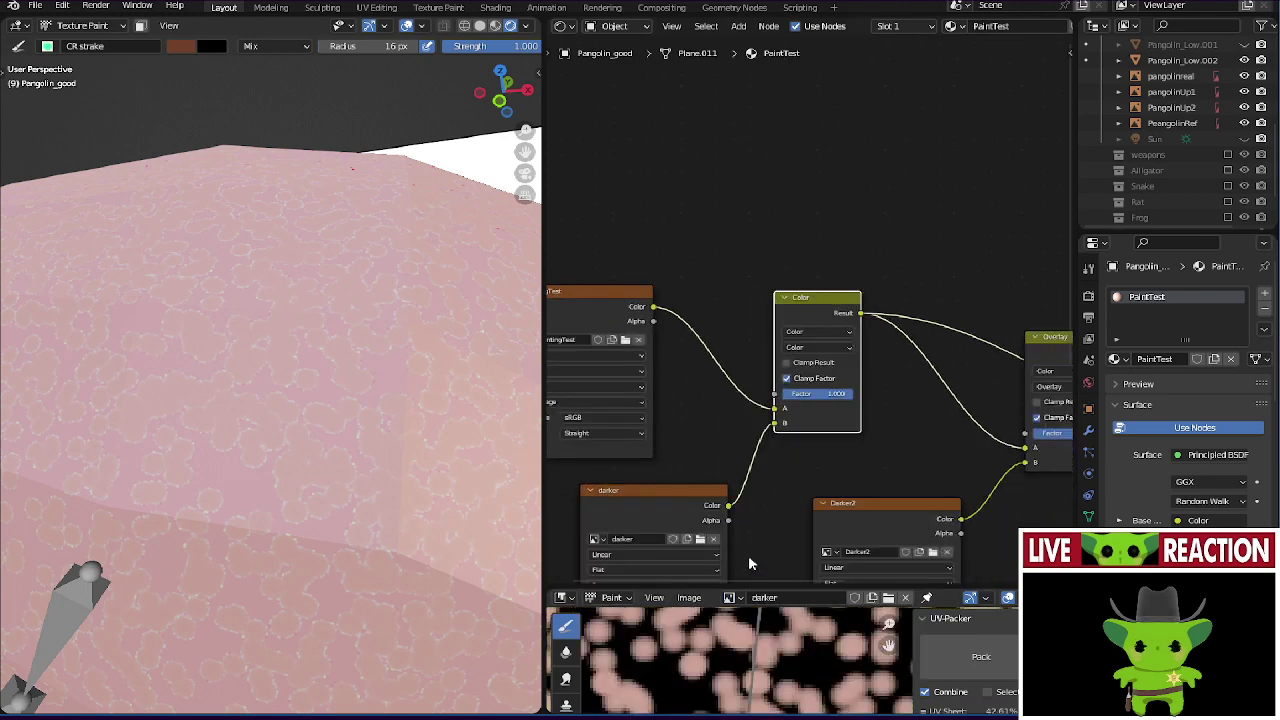
drag(761, 590, 760, 148)
- Paint a short reddish-brown stroke with the textured brush among the dots of the darker image
mouse_move(695, 333)
mouse_down()
mouse_move(716, 400)
mouse_move(722, 255)
mouse_up()
middle_drag(705, 345, 749, 361)
scroll(344, 405, down, 10)
mouse_move(344, 405)
middle_down()
mouse_move(380, 412)
mouse_move(336, 404)
middle_up()
scroll(390, 413, up, 8)
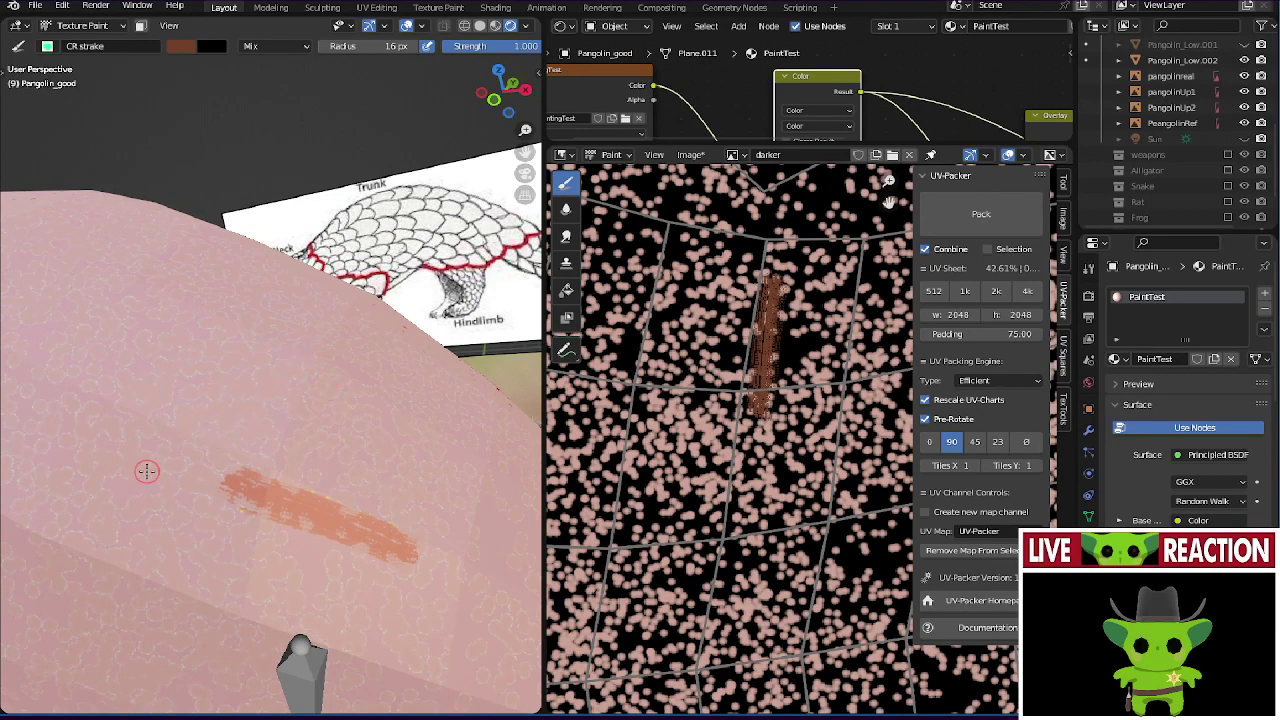
middle_drag(147, 471, 180, 466)
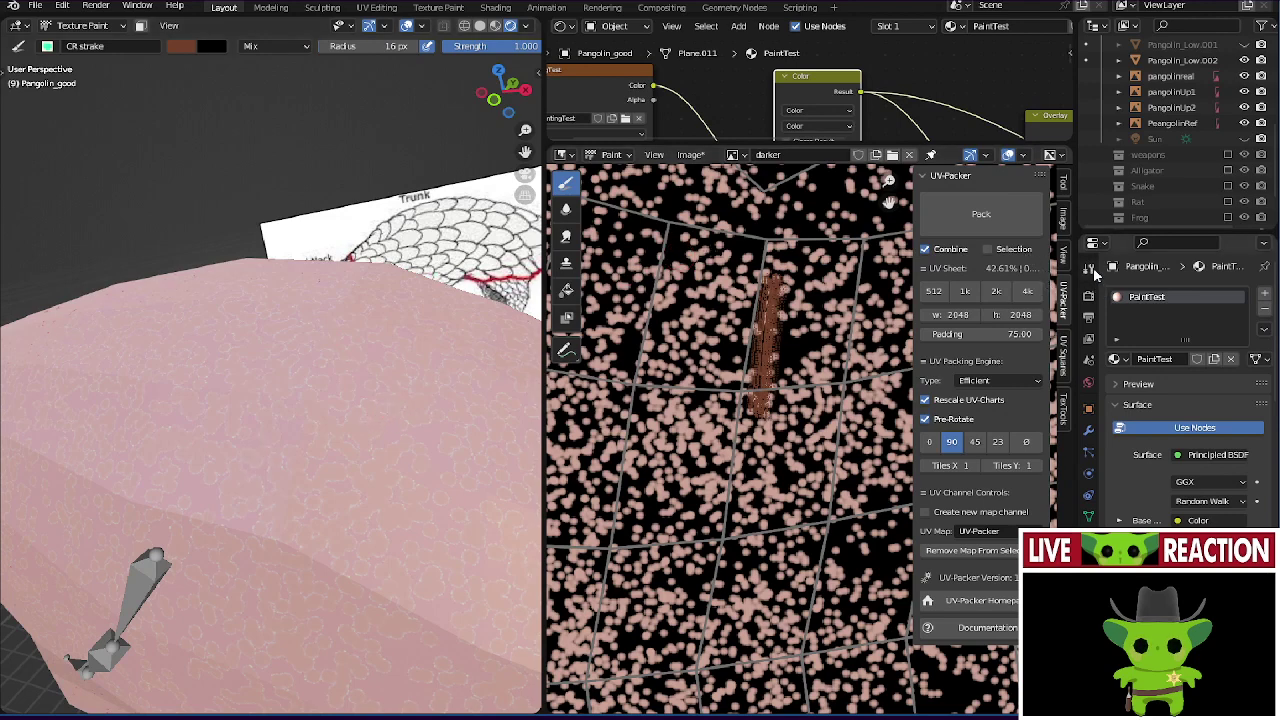
- Make darker the active texture slot and paint a short brown stroke across the pangolin's upper back
click(1091, 270)
click(1148, 366)
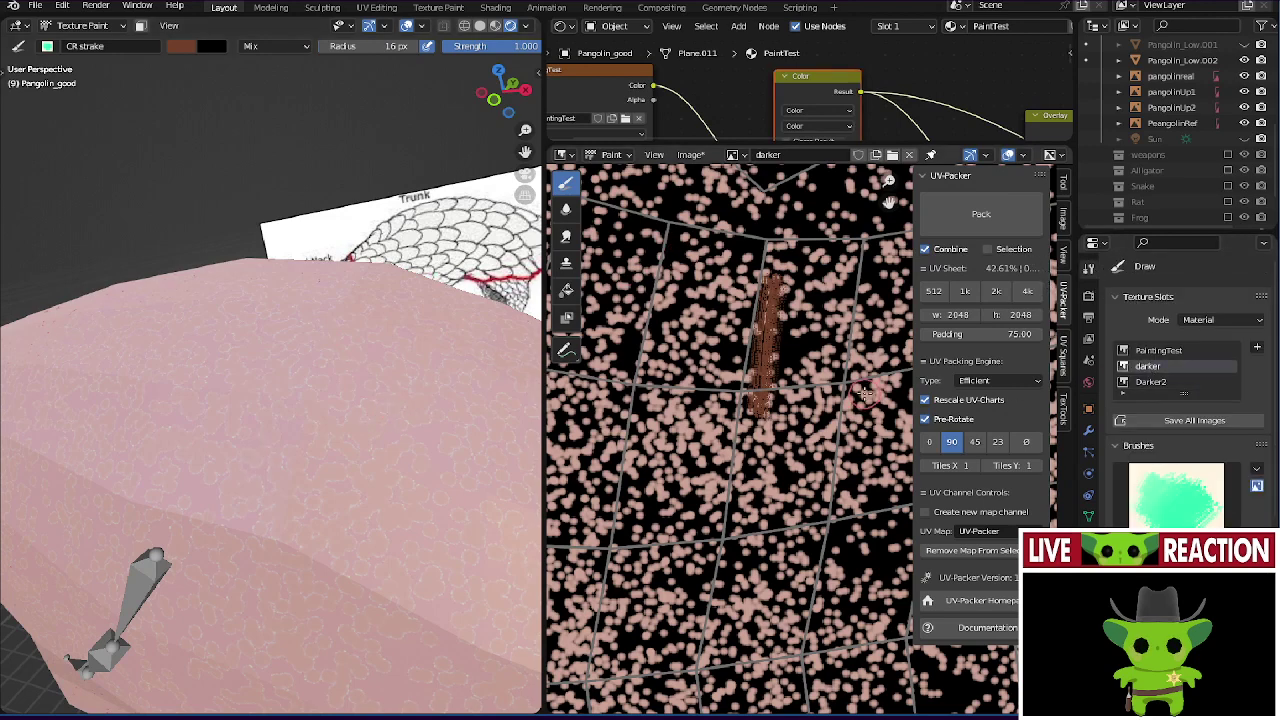
mouse_move(258, 455)
mouse_down()
mouse_move(325, 333)
mouse_move(306, 423)
mouse_up()
mouse_move(306, 423)
middle_down()
mouse_move(281, 409)
mouse_move(279, 460)
mouse_move(295, 420)
middle_up()
scroll(295, 420, up, 6)
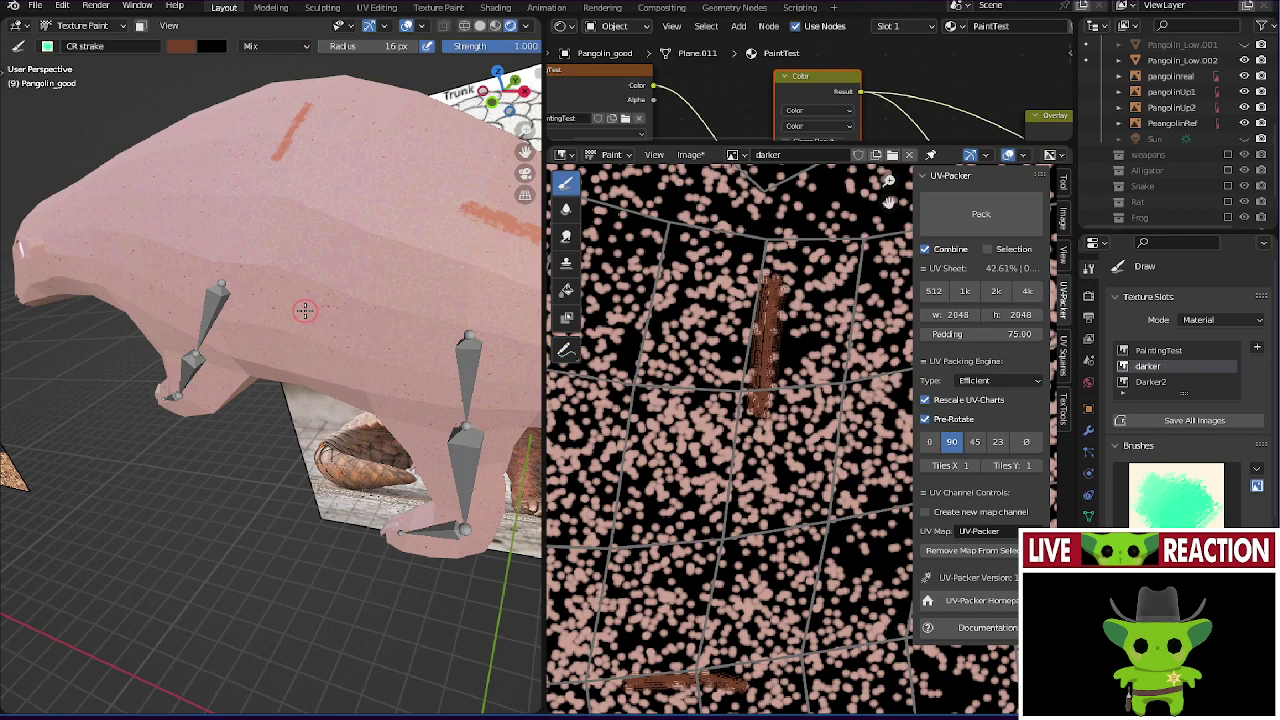
- Paint a broad brown patch on the pangolin's back between the two existing strokes
middle_drag(299, 224, 246, 217)
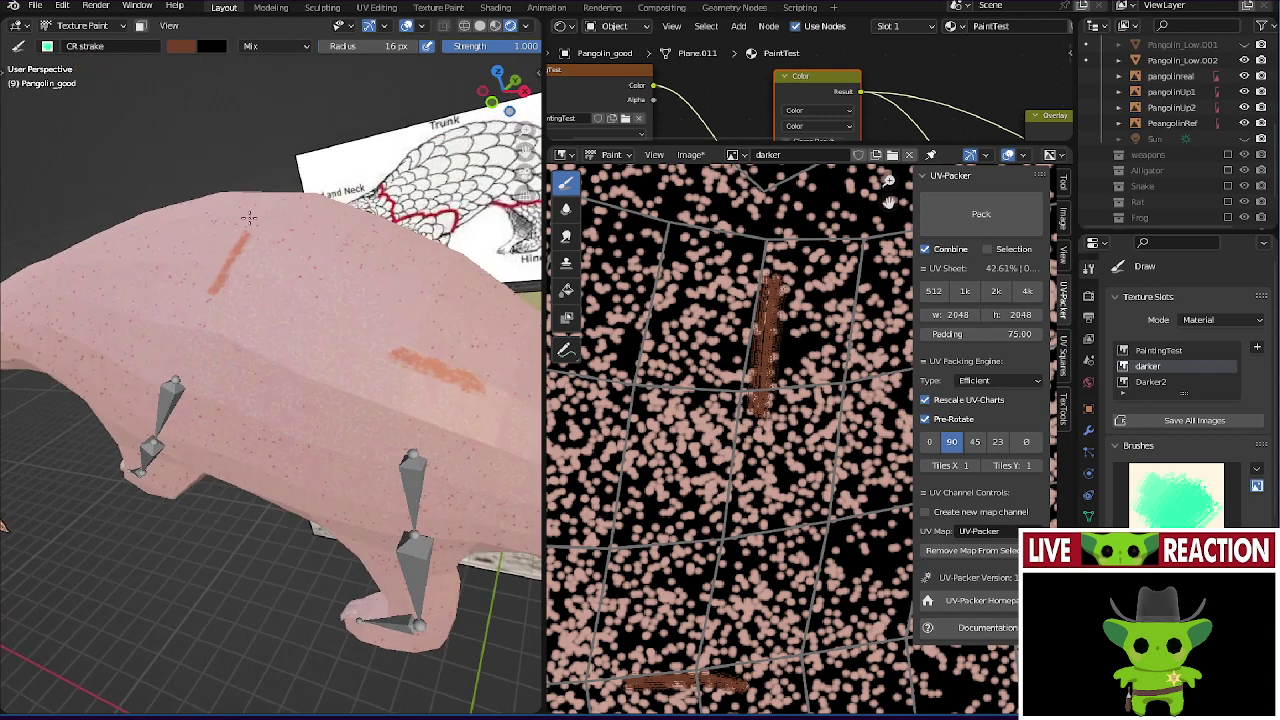
scroll(246, 220, up, 5)
scroll(245, 260, down, 3)
mouse_move(232, 365)
mouse_down()
mouse_move(271, 301)
mouse_move(283, 368)
mouse_move(270, 332)
mouse_move(272, 362)
mouse_move(259, 351)
mouse_move(255, 316)
mouse_move(251, 380)
mouse_up()
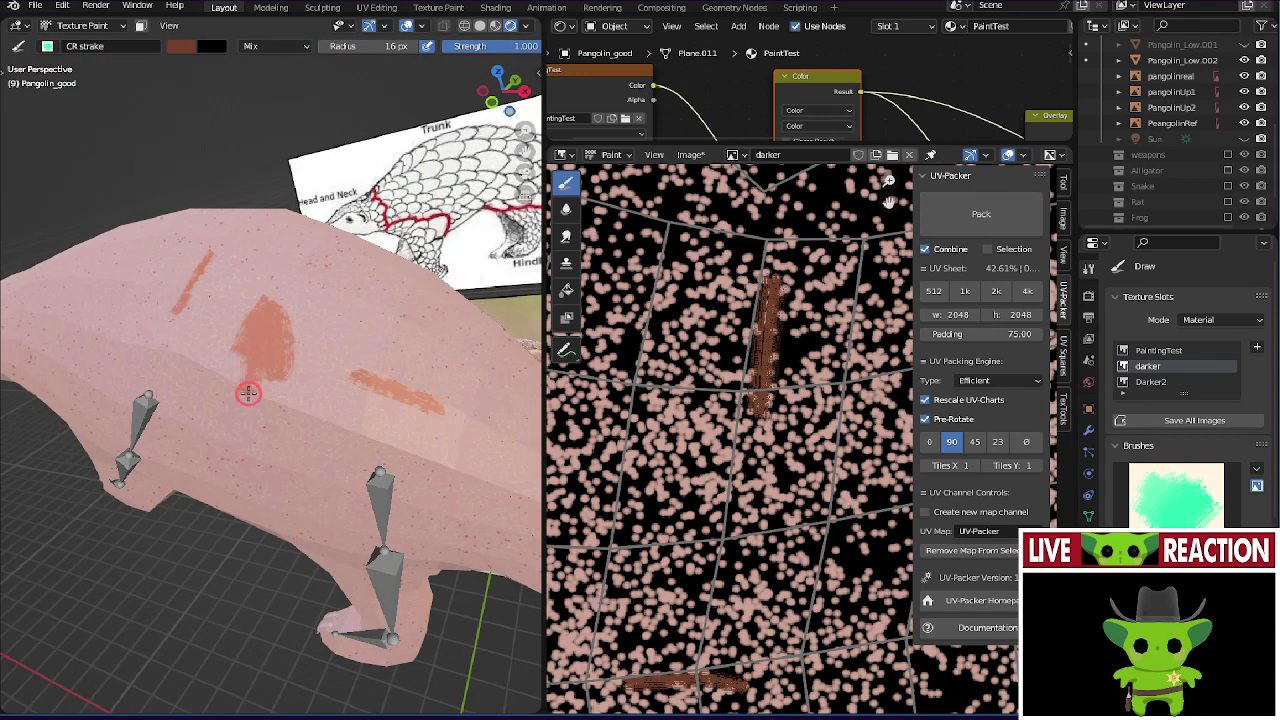
- Examine the dotted skin texture on the pangolin's back at very close range
mouse_move(251, 380)
middle_down()
mouse_move(251, 329)
mouse_move(203, 306)
middle_up()
scroll(251, 320, up, 5)
scroll(243, 313, down, 4)
scroll(243, 313, up, 5)
scroll(278, 343, down, 2)
scroll(278, 343, up, 4)
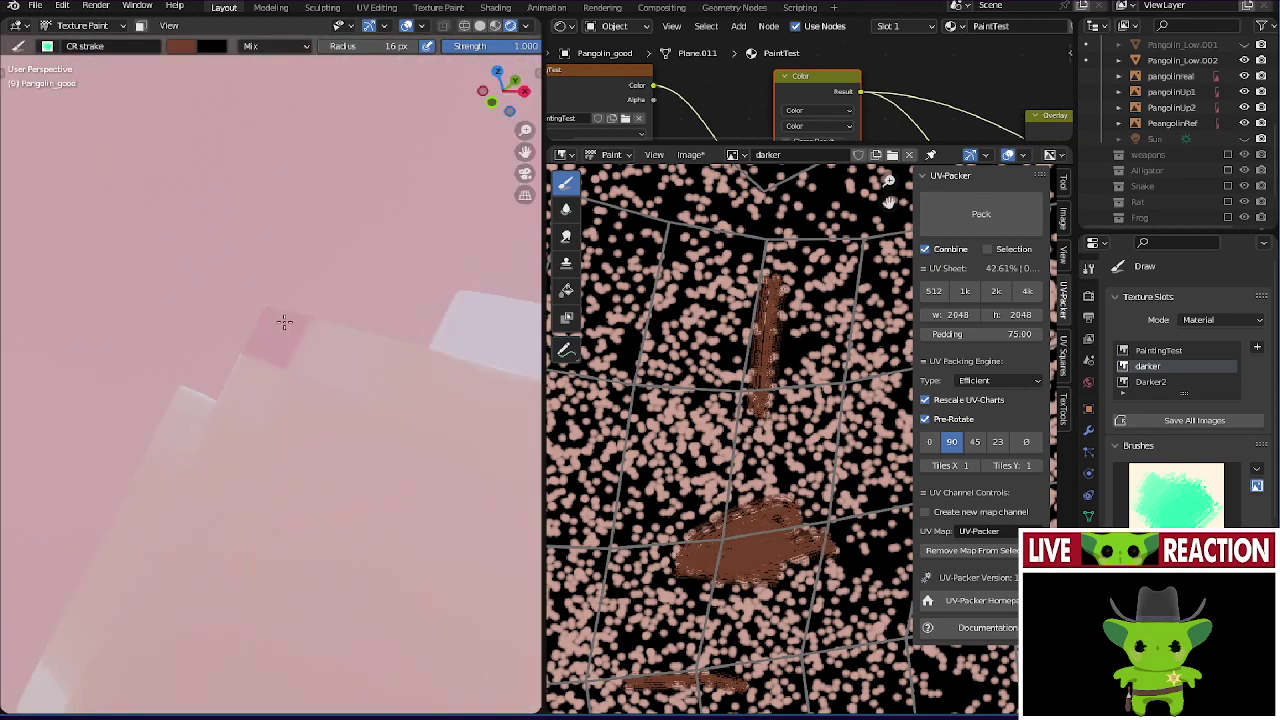
middle_drag(283, 323, 294, 326)
scroll(289, 314, down, 3)
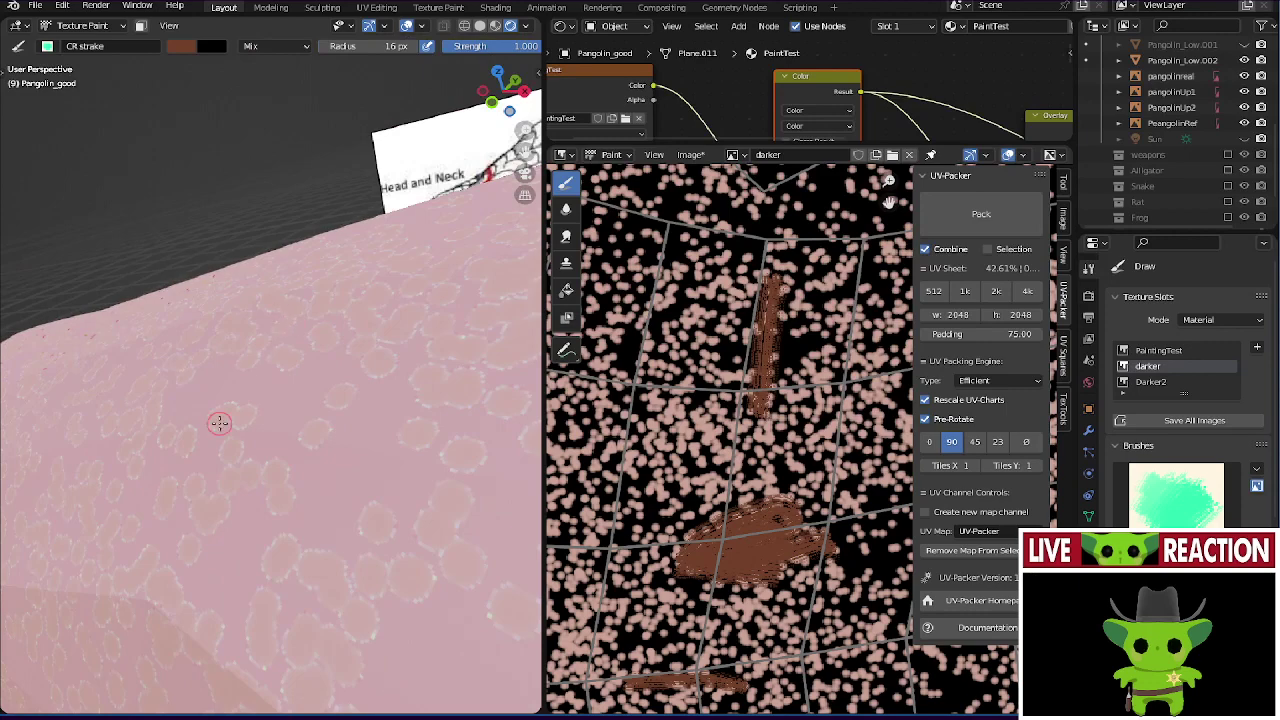
- Paint an orange-brown patch near the pangolin's neck with CR stroke and scatter white dots beside it with the CR particles brush
mouse_move(218, 425)
mouse_down()
mouse_move(265, 316)
mouse_move(257, 372)
mouse_move(275, 411)
mouse_move(291, 323)
mouse_move(285, 440)
mouse_up()
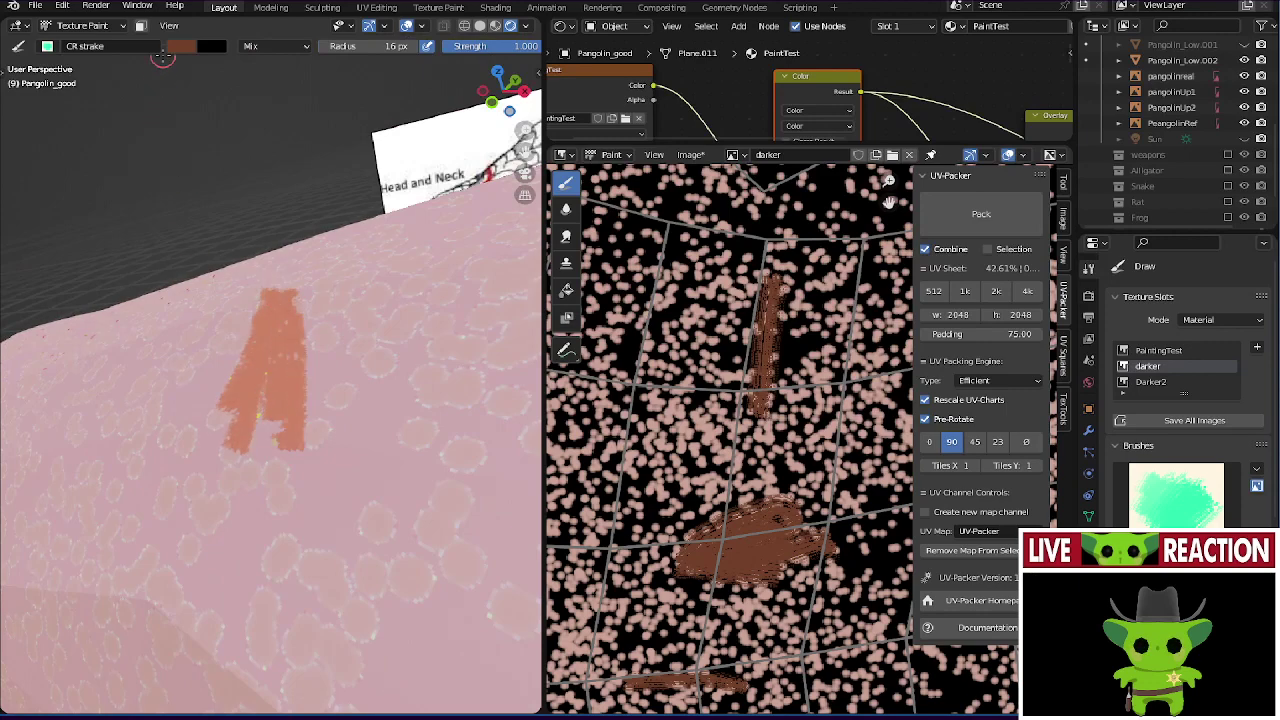
click(53, 48)
click(337, 86)
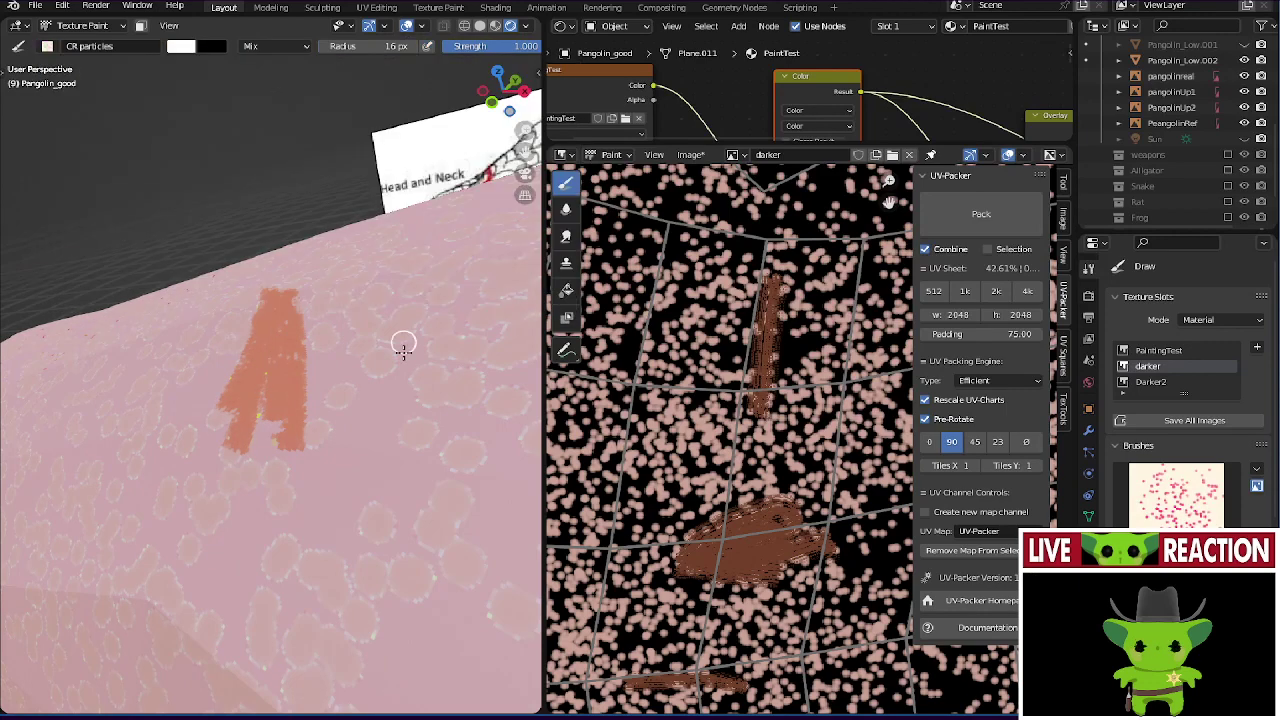
mouse_move(403, 346)
mouse_down()
mouse_move(395, 399)
mouse_move(363, 371)
mouse_up()
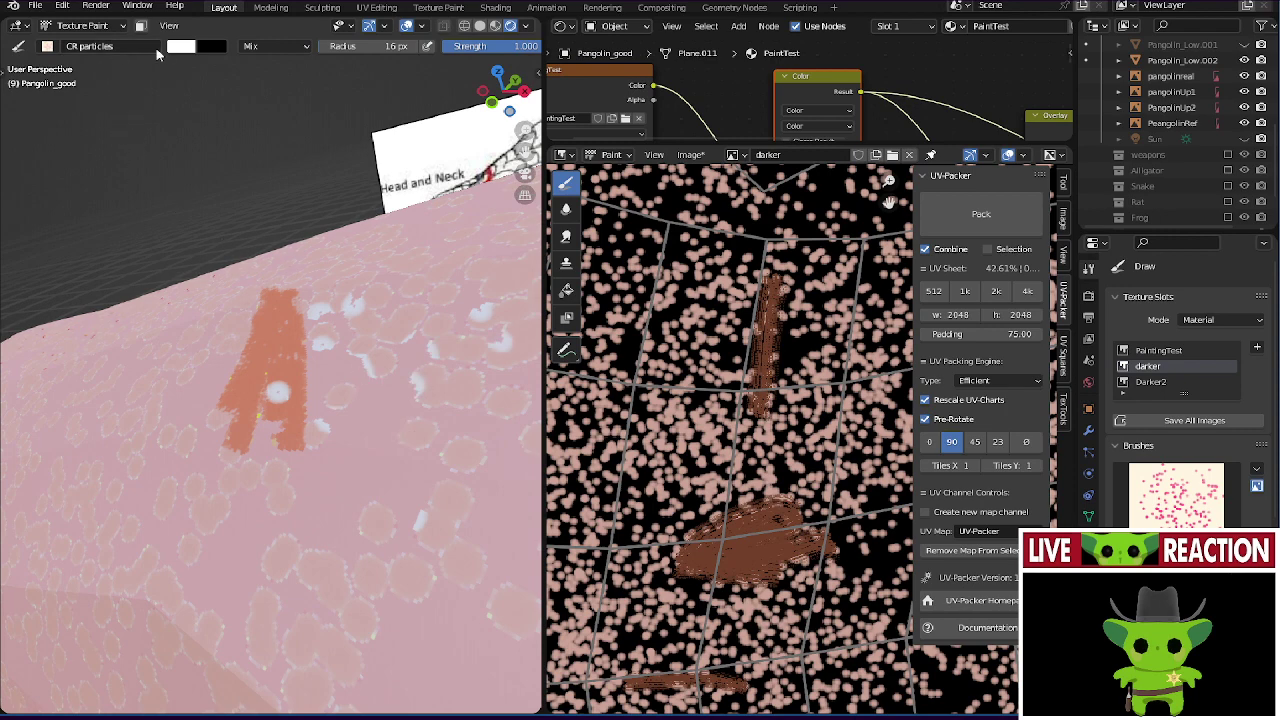
- Paint two pink strokes beside the orange-brown patch with the CR line break brush
click(50, 47)
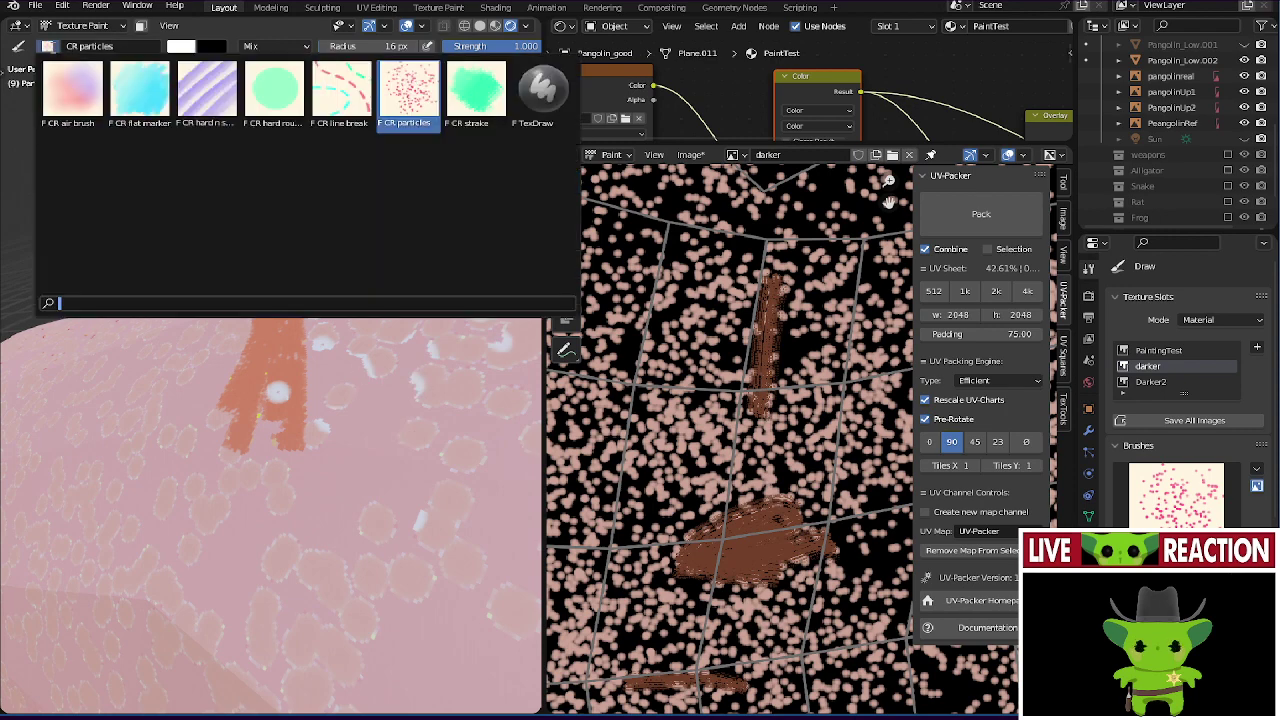
click(355, 103)
drag(115, 388, 178, 520)
drag(149, 371, 160, 435)
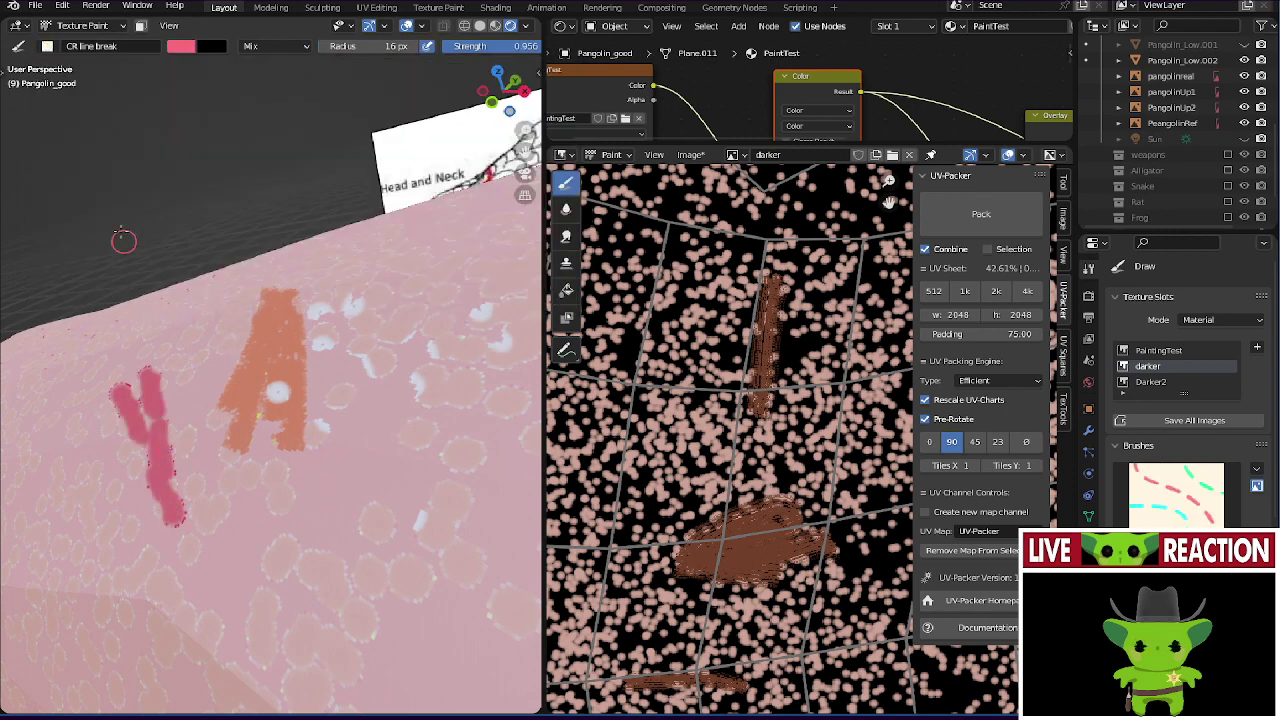
- Paint a solid green blob and long green strokes around the orange-brown patch with the CR hard round brush
click(47, 46)
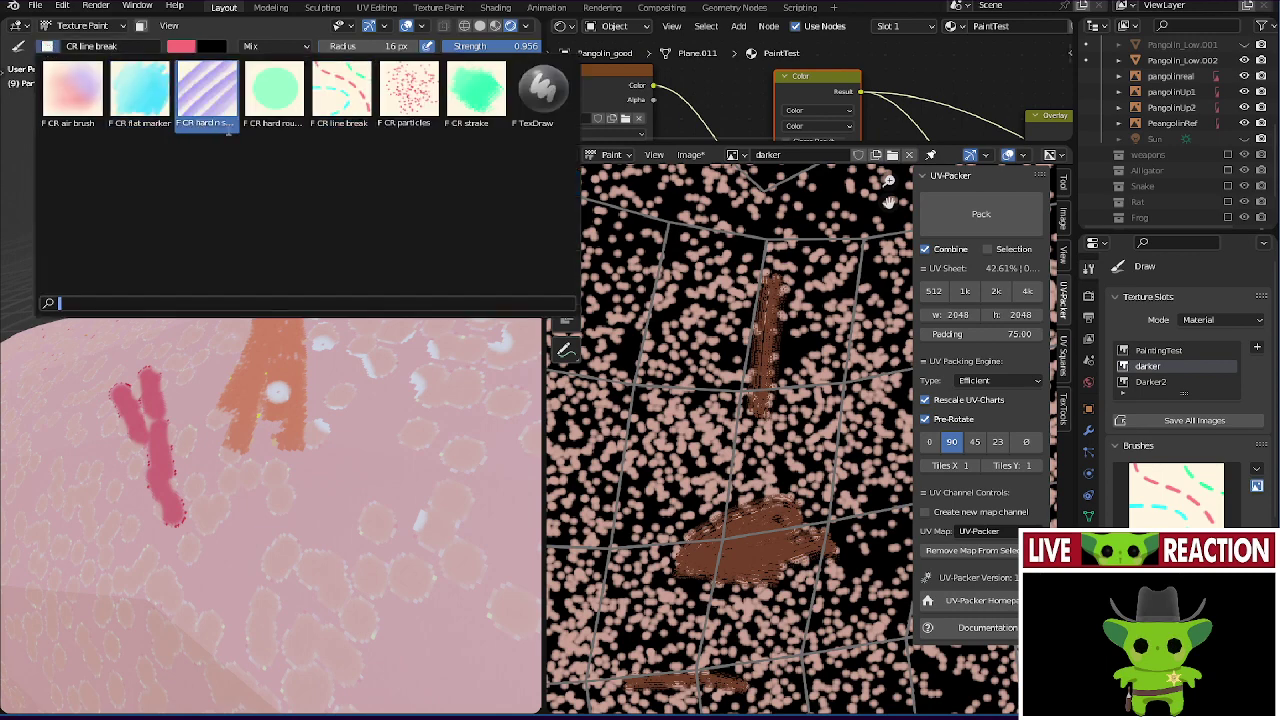
click(274, 90)
mouse_move(320, 548)
mouse_down()
mouse_move(290, 513)
mouse_move(314, 542)
mouse_move(283, 584)
mouse_move(292, 505)
mouse_up()
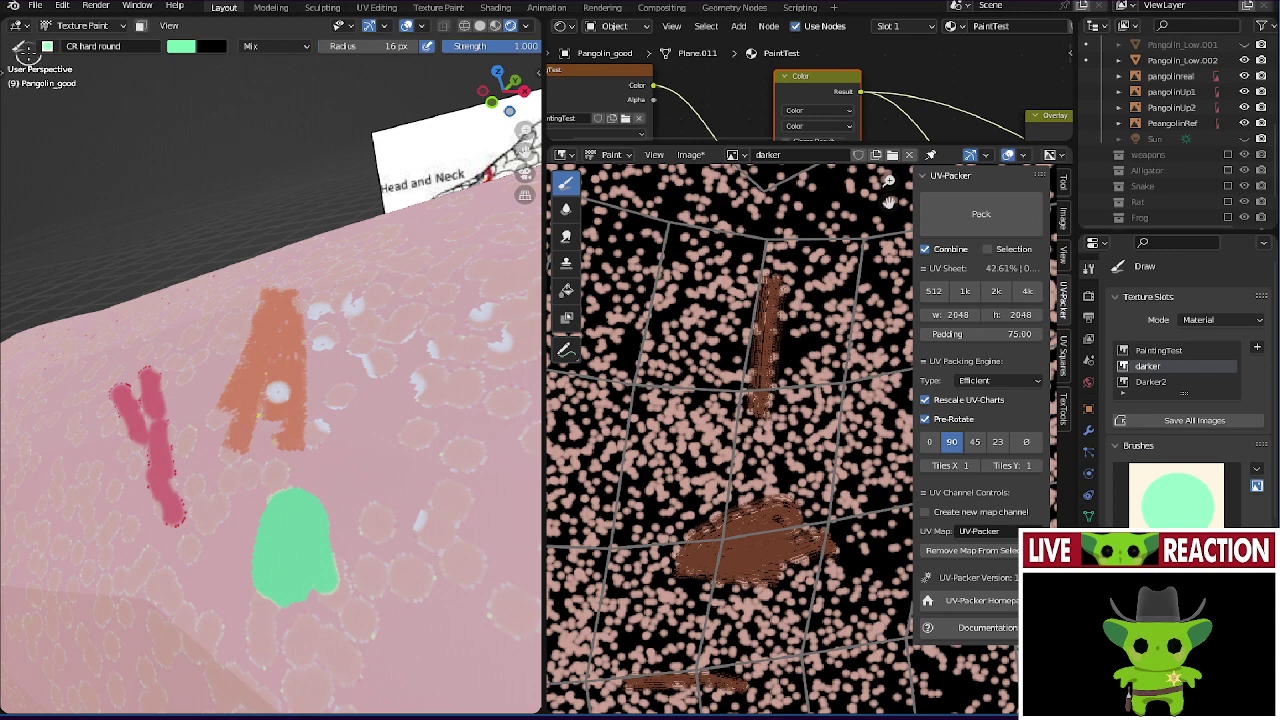
mouse_move(339, 368)
mouse_down()
mouse_move(351, 277)
mouse_move(377, 366)
mouse_move(380, 277)
mouse_move(347, 418)
mouse_up()
- Paint streaky purple strokes next to the long green strokes with the CR hard n soft edge brush
click(48, 46)
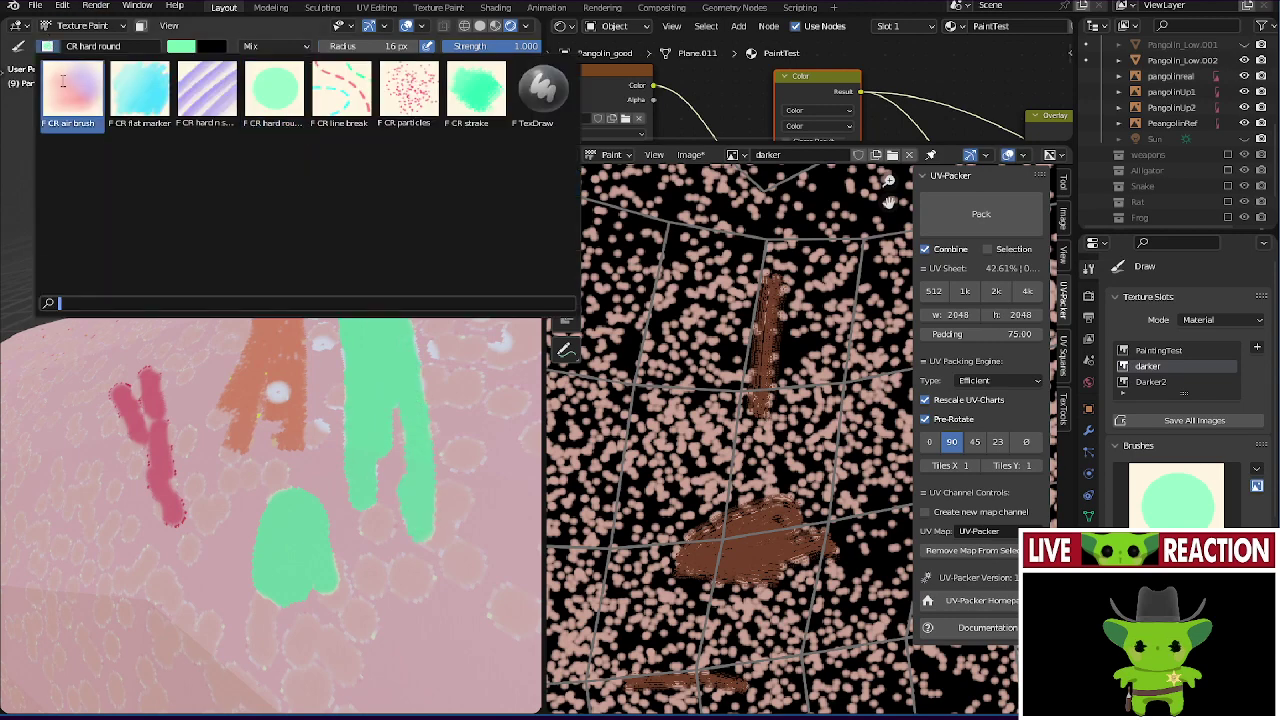
click(205, 92)
mouse_move(450, 472)
mouse_down()
mouse_move(500, 318)
mouse_move(450, 373)
mouse_move(441, 590)
mouse_move(470, 325)
mouse_move(488, 458)
mouse_move(427, 496)
mouse_move(457, 352)
mouse_move(451, 530)
mouse_up()
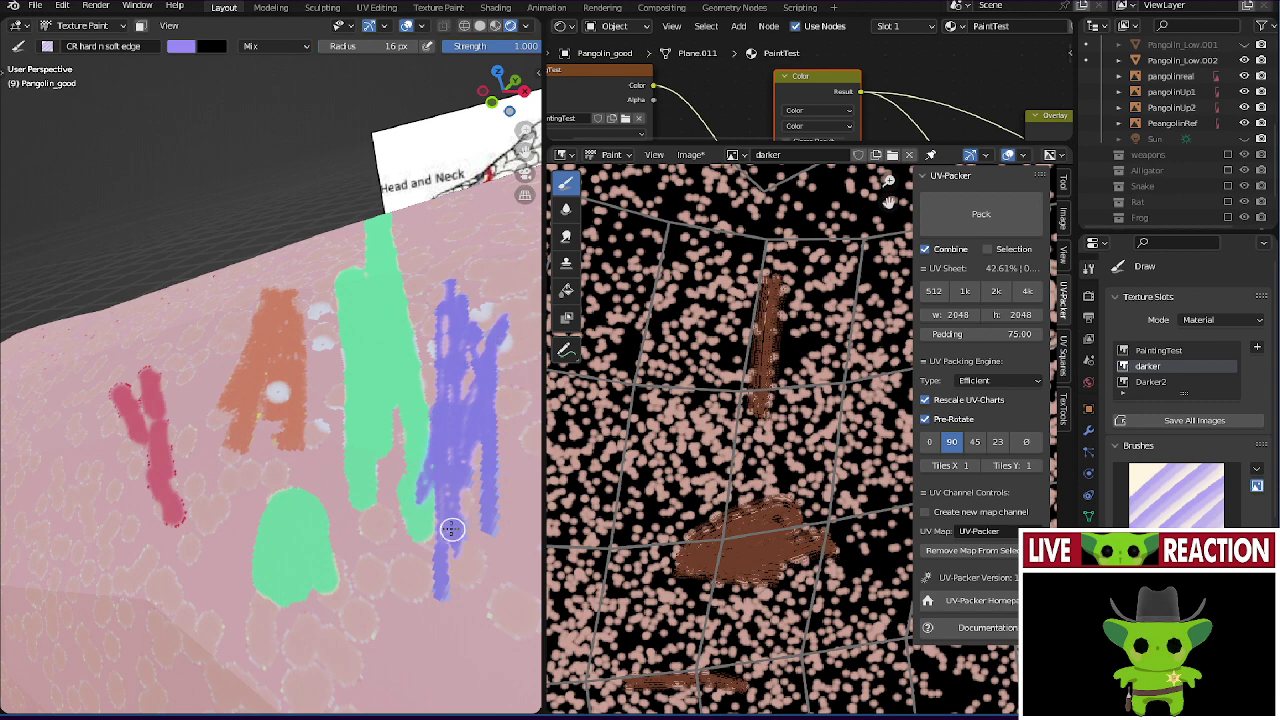
- Enlarge the brush radius to 63 px and paint wide purple strokes across the orange-brown and pink marks
key(f)
click(343, 486)
drag(305, 530, 314, 322)
mouse_move(206, 543)
mouse_down()
mouse_move(178, 512)
mouse_move(257, 386)
mouse_move(209, 549)
mouse_move(243, 337)
mouse_move(165, 537)
mouse_move(234, 343)
mouse_move(257, 449)
mouse_move(277, 300)
mouse_move(311, 423)
mouse_move(240, 423)
mouse_move(83, 457)
mouse_move(223, 363)
mouse_move(126, 377)
mouse_up()
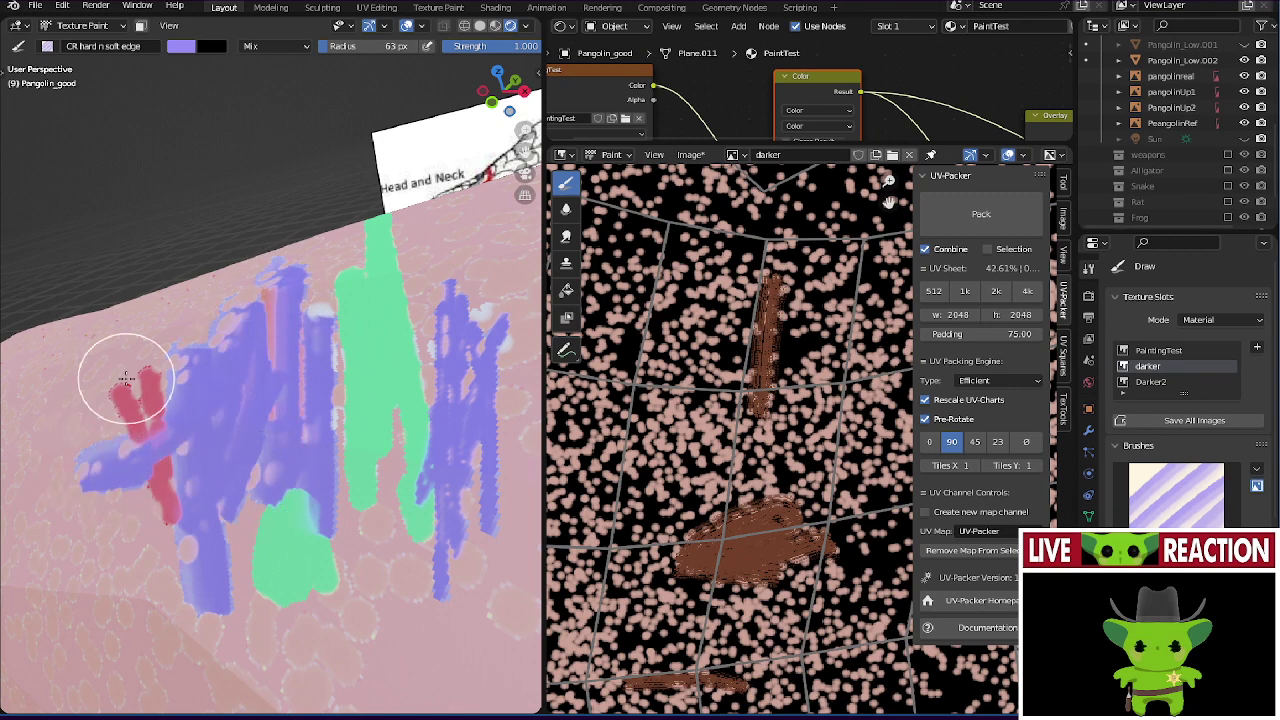
- Cover the pink strokes with a broad blue patch using the CR flat marker brush
click(47, 45)
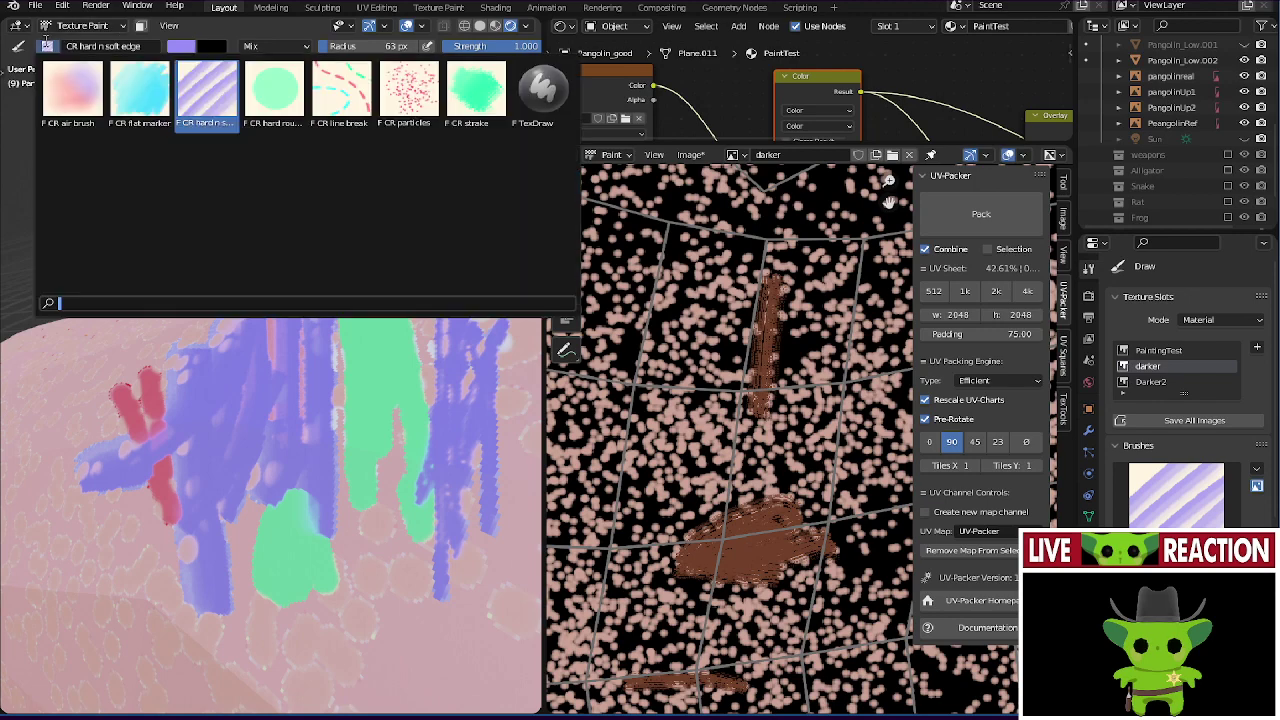
click(140, 90)
mouse_move(60, 470)
mouse_down()
mouse_move(128, 380)
mouse_move(130, 310)
mouse_move(182, 491)
mouse_move(154, 492)
mouse_move(164, 425)
mouse_move(172, 525)
mouse_up()
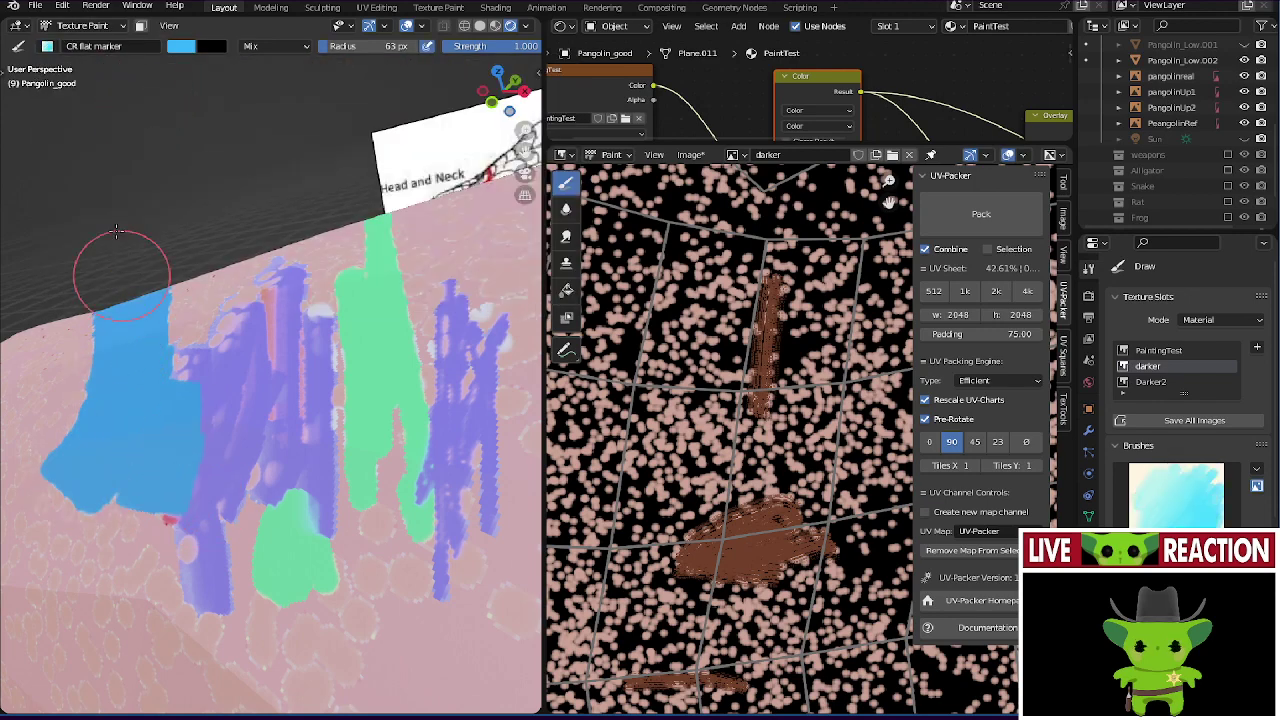
- Blend soft pale blue over the coloured test strokes with the CR air brush
click(48, 55)
click(70, 92)
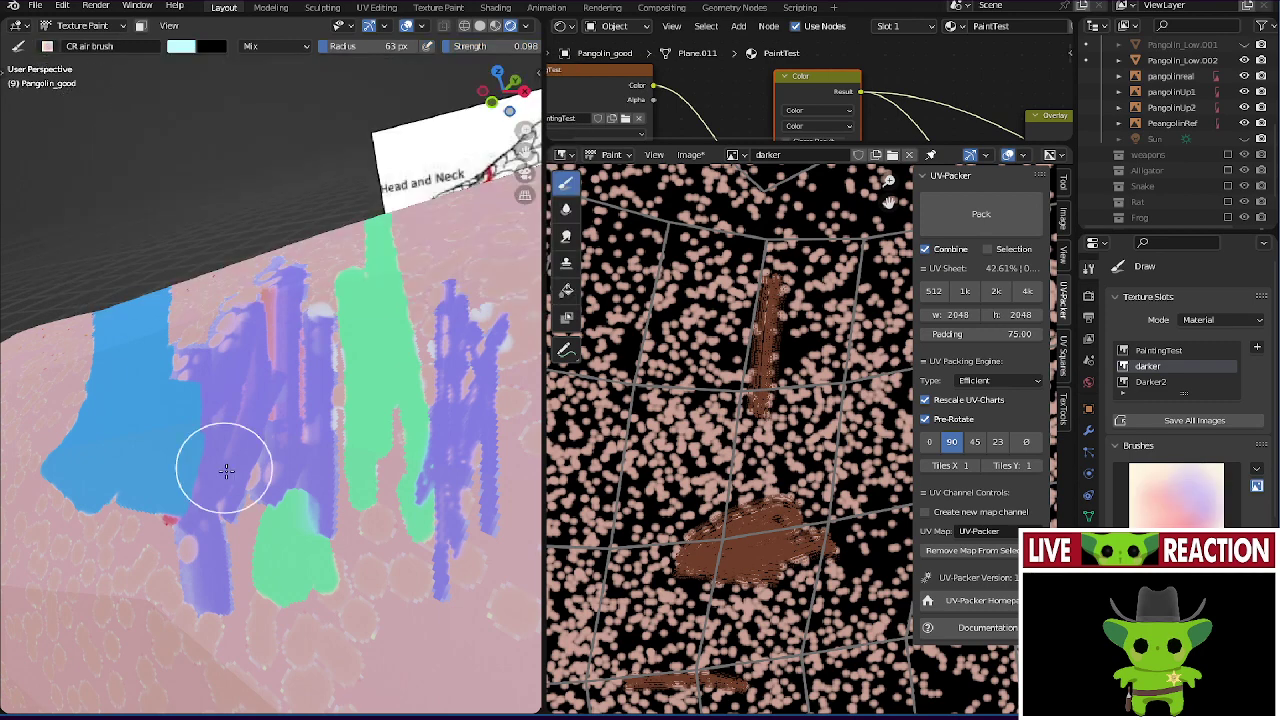
mouse_move(223, 457)
mouse_down()
mouse_move(288, 367)
mouse_move(313, 505)
mouse_move(119, 482)
mouse_move(25, 363)
mouse_move(222, 470)
mouse_move(91, 373)
mouse_move(86, 523)
mouse_move(147, 359)
mouse_move(108, 266)
mouse_move(165, 333)
mouse_move(160, 351)
mouse_move(275, 410)
mouse_move(336, 373)
mouse_move(391, 480)
mouse_move(354, 199)
mouse_move(441, 446)
mouse_move(484, 468)
mouse_move(454, 432)
mouse_move(391, 417)
mouse_up()
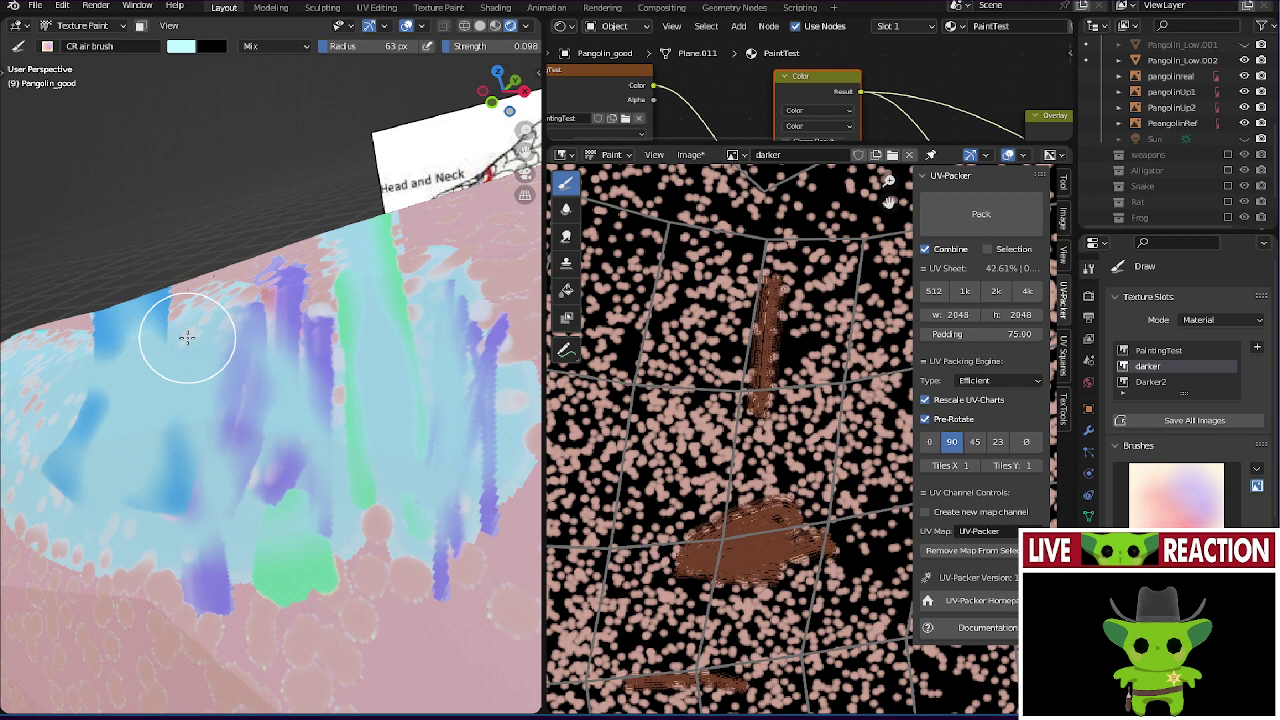
- Examine the painted strokes and dotted skin of the whole pangolin from several distances and angles
scroll(229, 371, down, 10)
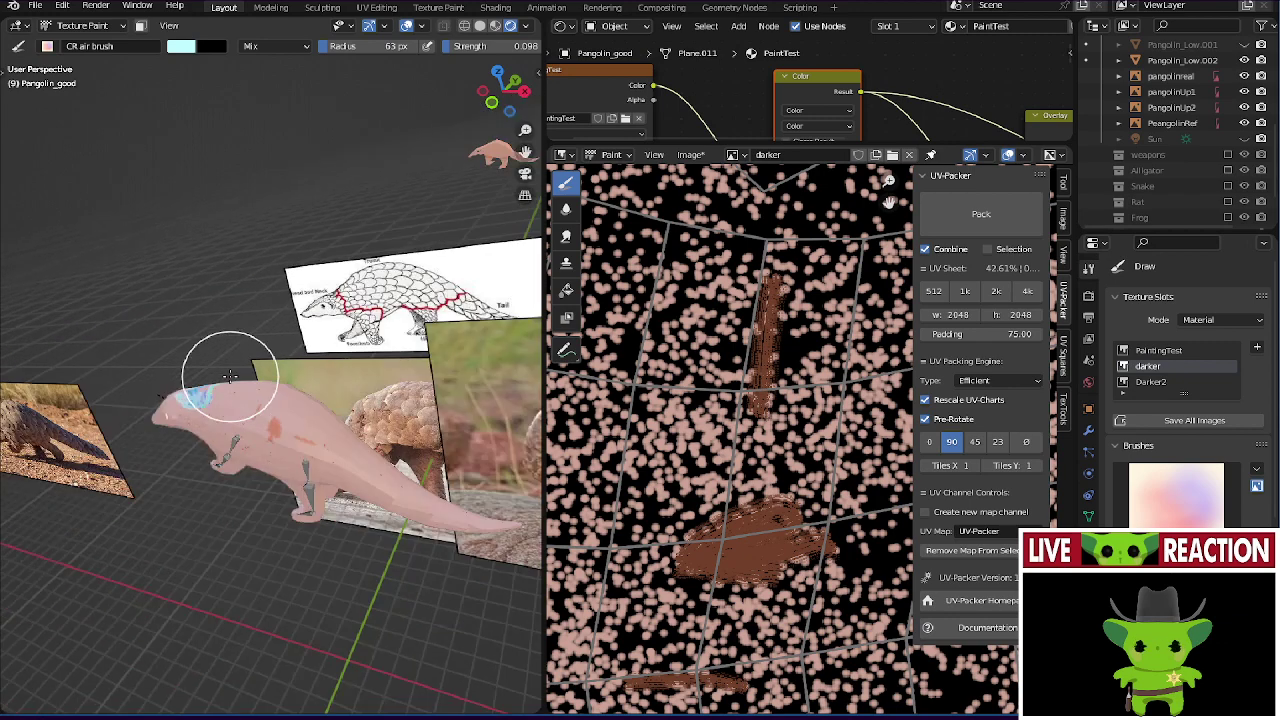
scroll(215, 369, up, 3)
scroll(217, 366, up, 5)
scroll(230, 370, down, 4)
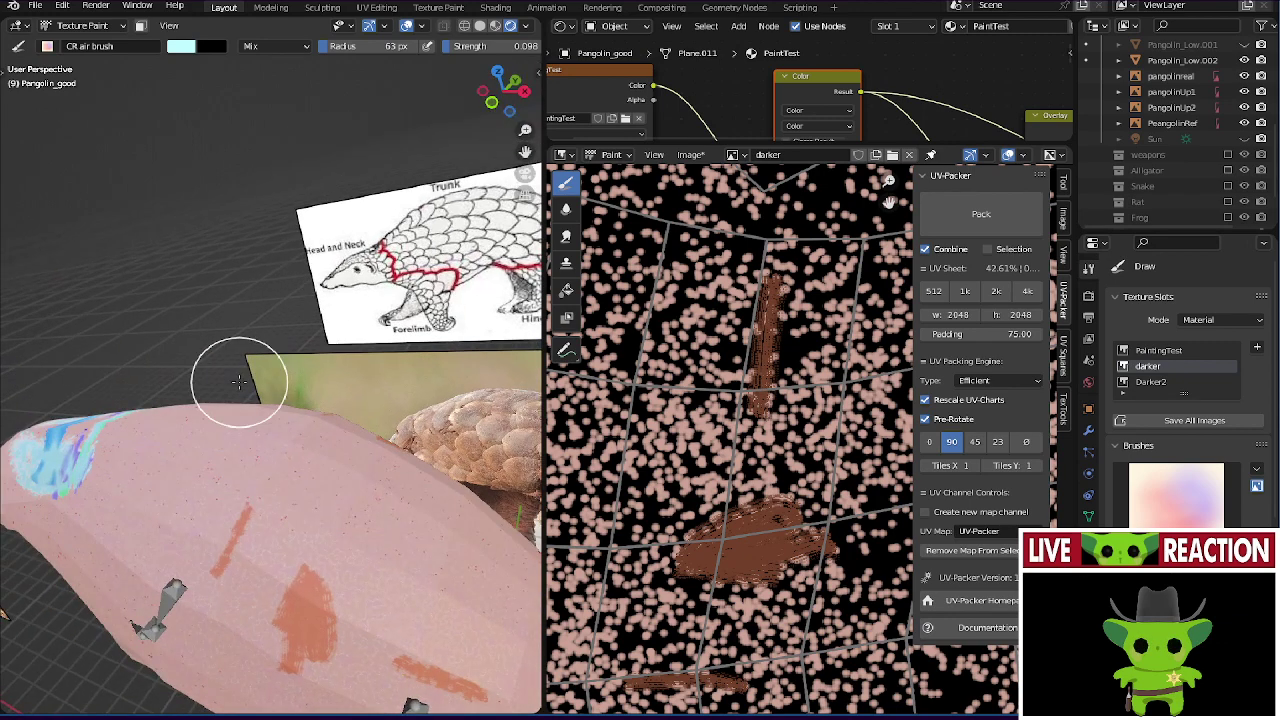
scroll(234, 371, up, 3)
scroll(250, 368, up, 4)
scroll(263, 378, down, 6)
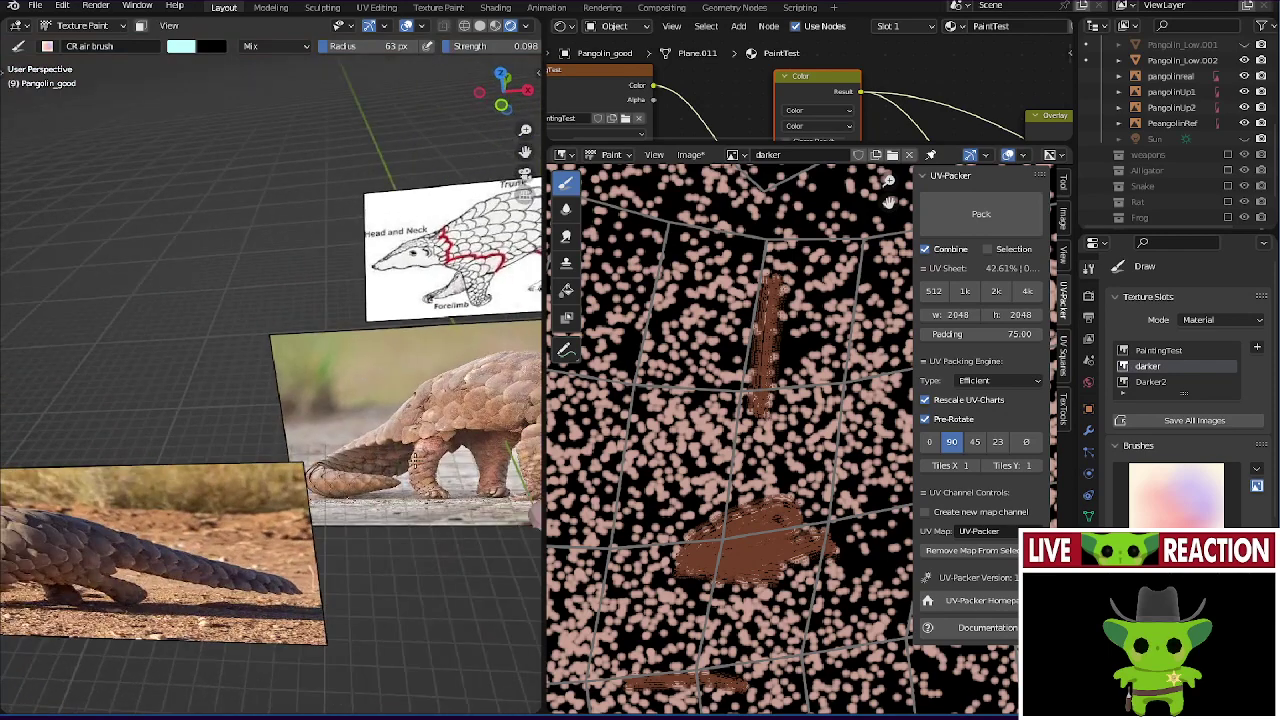
scroll(122, 443, up, 3)
scroll(122, 443, up, 3)
scroll(125, 460, down, 4)
scroll(136, 517, up, 6)
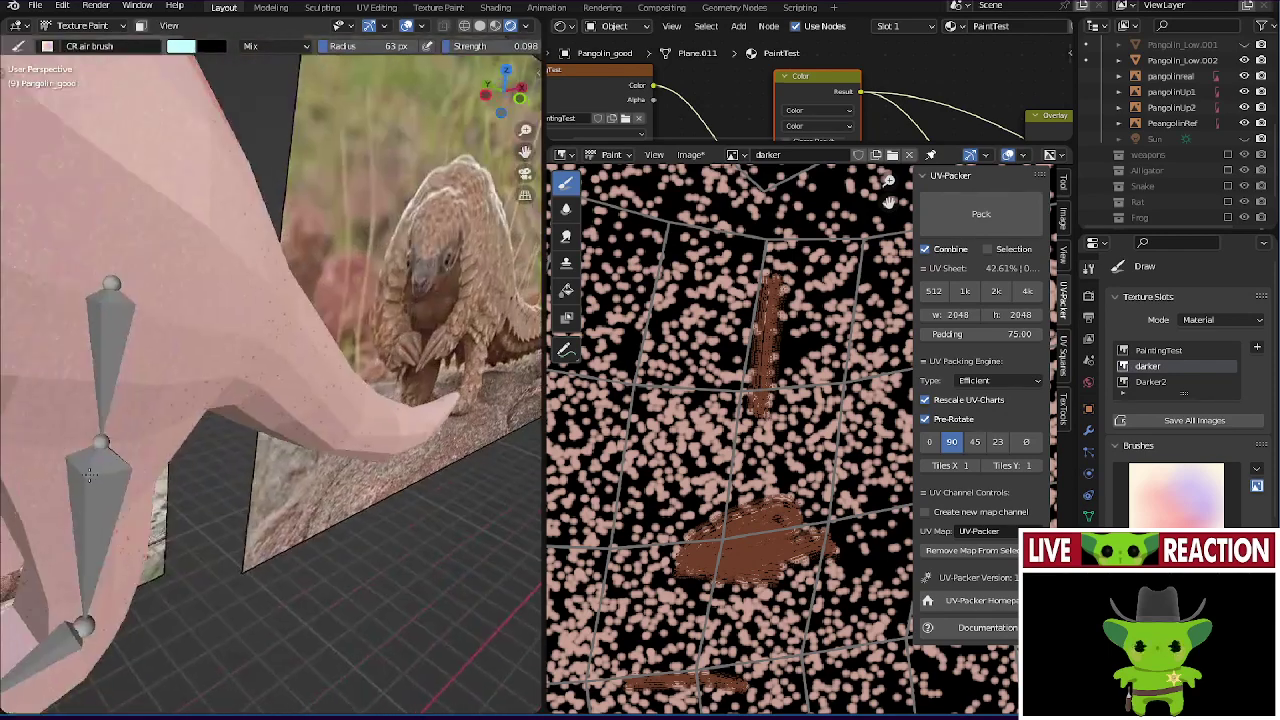
scroll(124, 490, down, 4)
scroll(129, 457, up, 4)
- In front view, airbrush a diagonal band of pale blue across the pangolin's shoulder
mouse_move(129, 457)
mouse_down()
mouse_move(248, 304)
mouse_move(314, 422)
mouse_move(205, 537)
mouse_move(166, 602)
mouse_move(187, 598)
mouse_move(196, 474)
mouse_move(288, 421)
mouse_move(231, 573)
mouse_move(172, 635)
mouse_move(178, 443)
mouse_move(258, 429)
mouse_move(278, 593)
mouse_move(300, 511)
mouse_move(298, 384)
mouse_move(216, 327)
mouse_move(237, 230)
mouse_move(260, 266)
mouse_move(258, 327)
mouse_move(240, 269)
mouse_move(135, 532)
mouse_move(138, 343)
mouse_move(99, 512)
mouse_move(77, 341)
mouse_move(92, 450)
mouse_up()
key(KP_1)
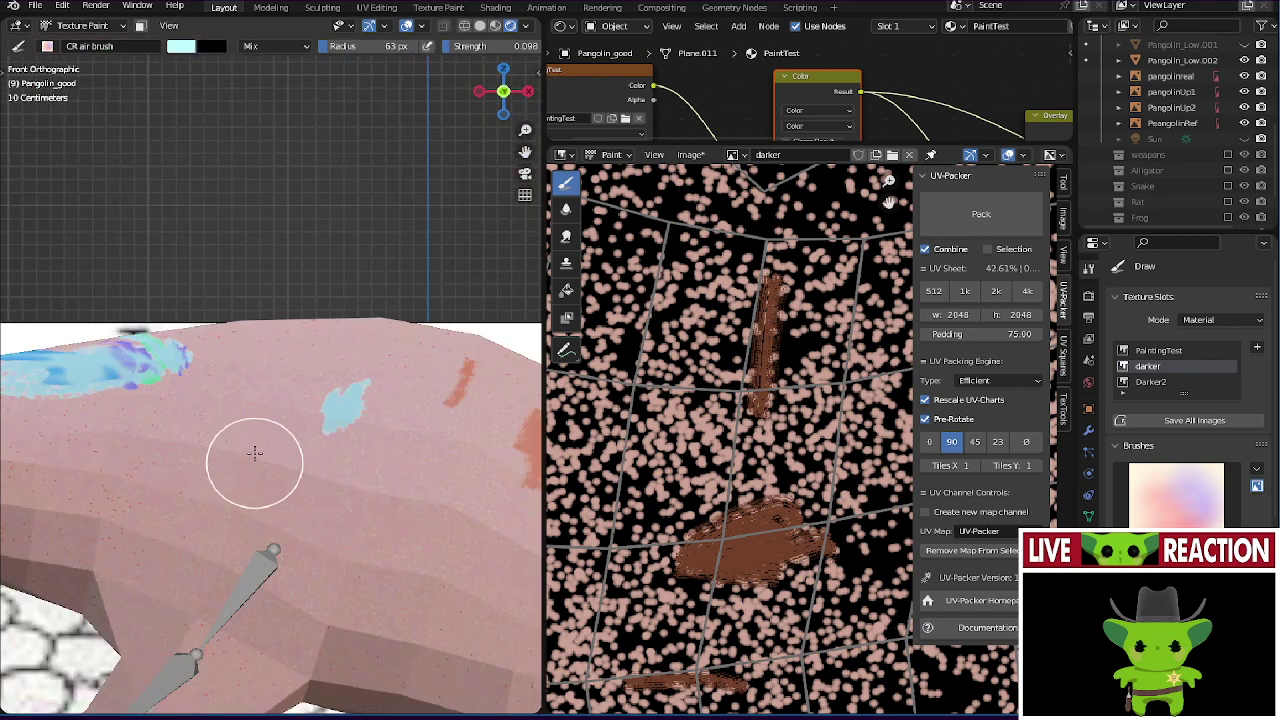
mouse_move(209, 422)
mouse_down()
mouse_move(120, 537)
mouse_move(176, 444)
mouse_up()
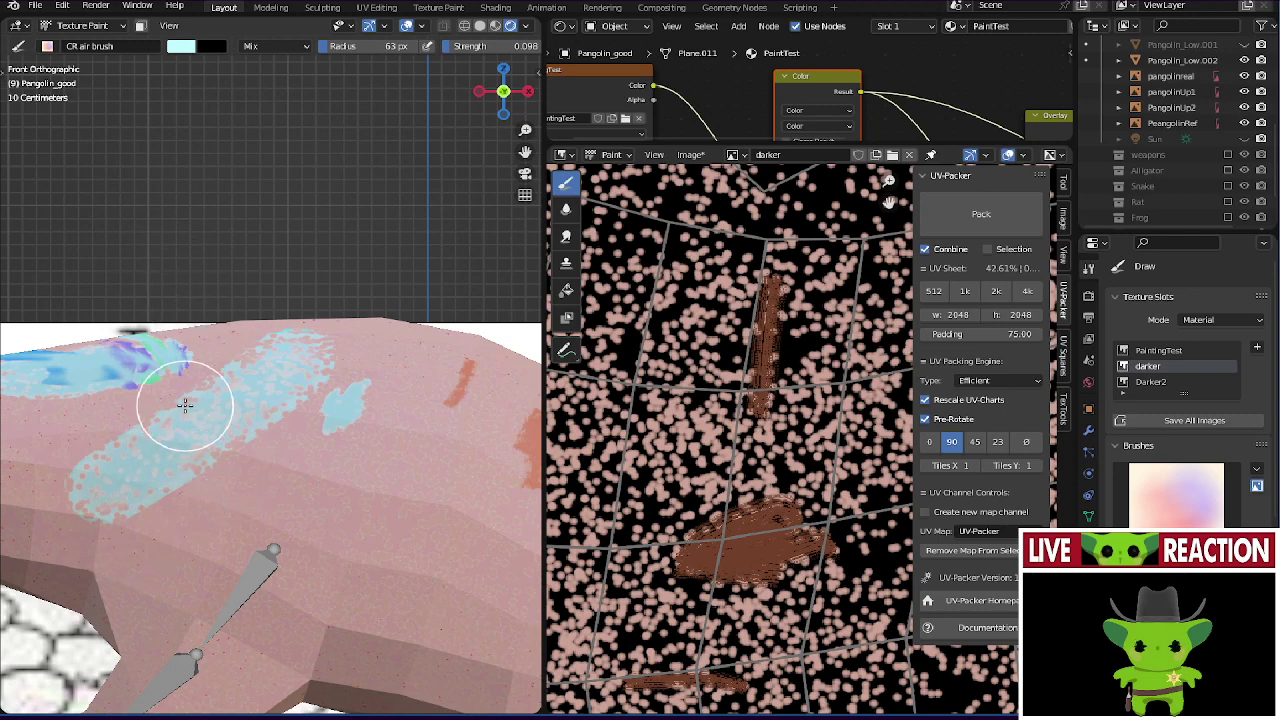
- Enlarge the airbrush radius to 267 px and spray pale blue over the pangolin's trunk
key(f)
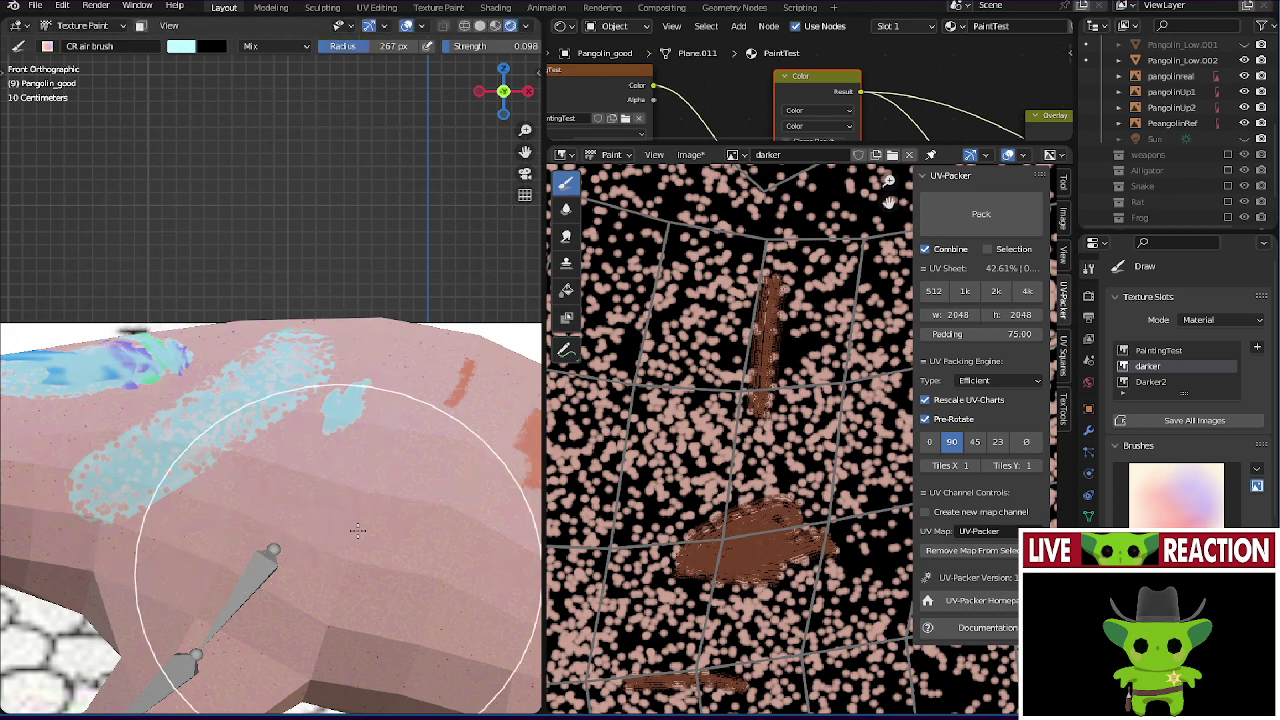
drag(343, 557, 392, 360)
mouse_move(300, 420)
middle_down()
mouse_move(300, 265)
mouse_move(281, 340)
mouse_move(320, 237)
mouse_move(280, 505)
middle_up()
scroll(317, 252, down, 2)
mouse_move(309, 591)
mouse_down()
mouse_move(349, 374)
mouse_move(340, 411)
mouse_move(155, 428)
mouse_up()
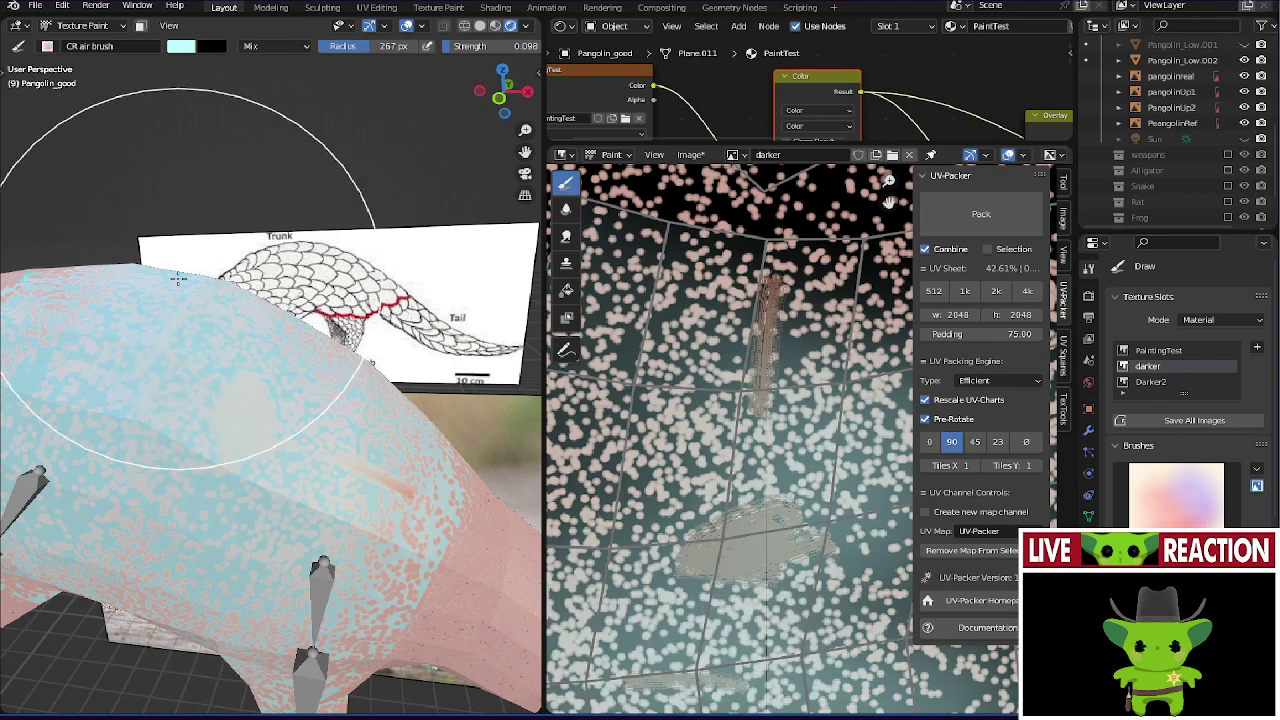
- Extend the pale blue airbrushing over the pangolin's hindquarters and tail
middle_drag(177, 277, 187, 371)
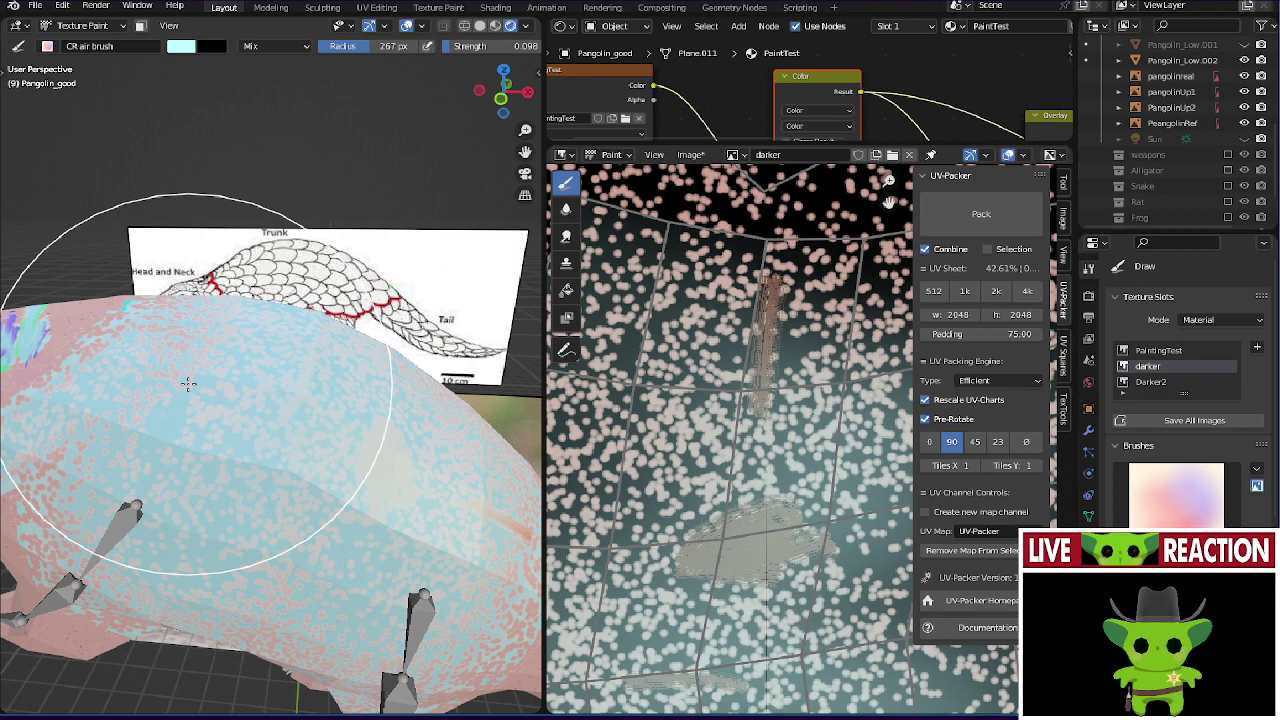
mouse_move(335, 590)
middle_down()
mouse_move(401, 577)
mouse_move(300, 514)
middle_up()
middle_drag(471, 586, 171, 557)
scroll(198, 499, up, 3)
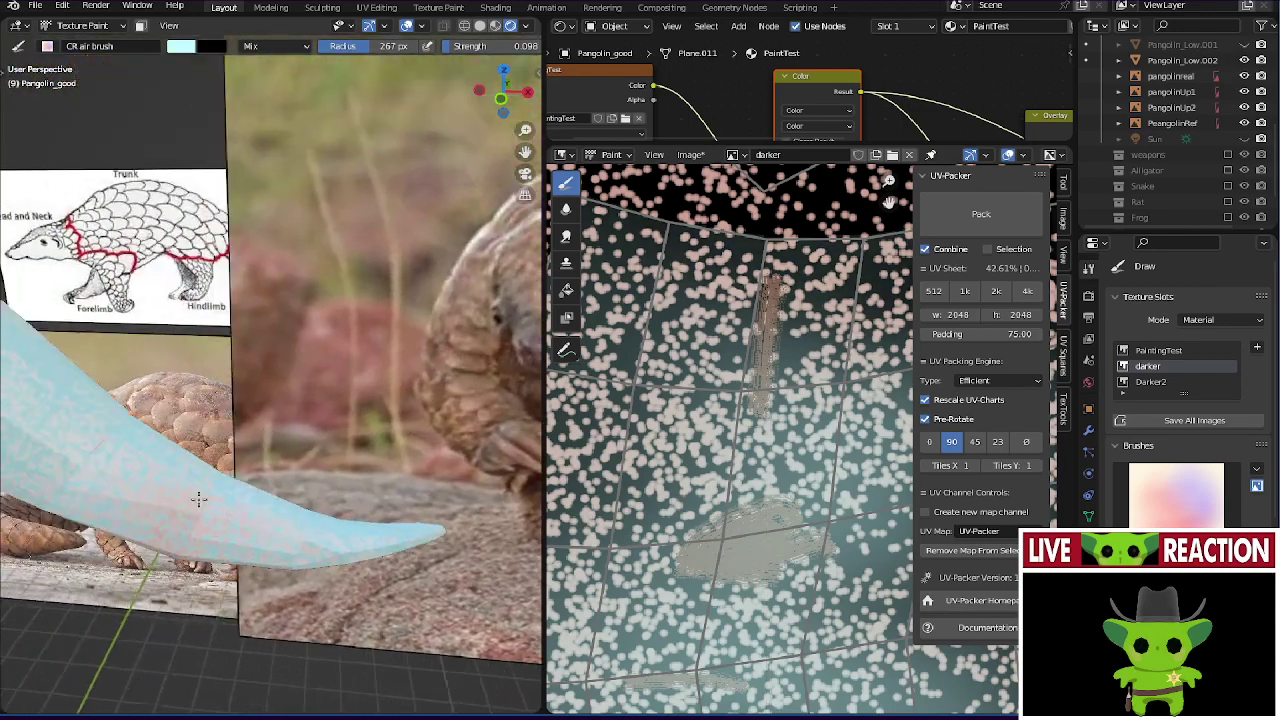
scroll(198, 499, down, 3)
middle_drag(198, 499, 350, 526)
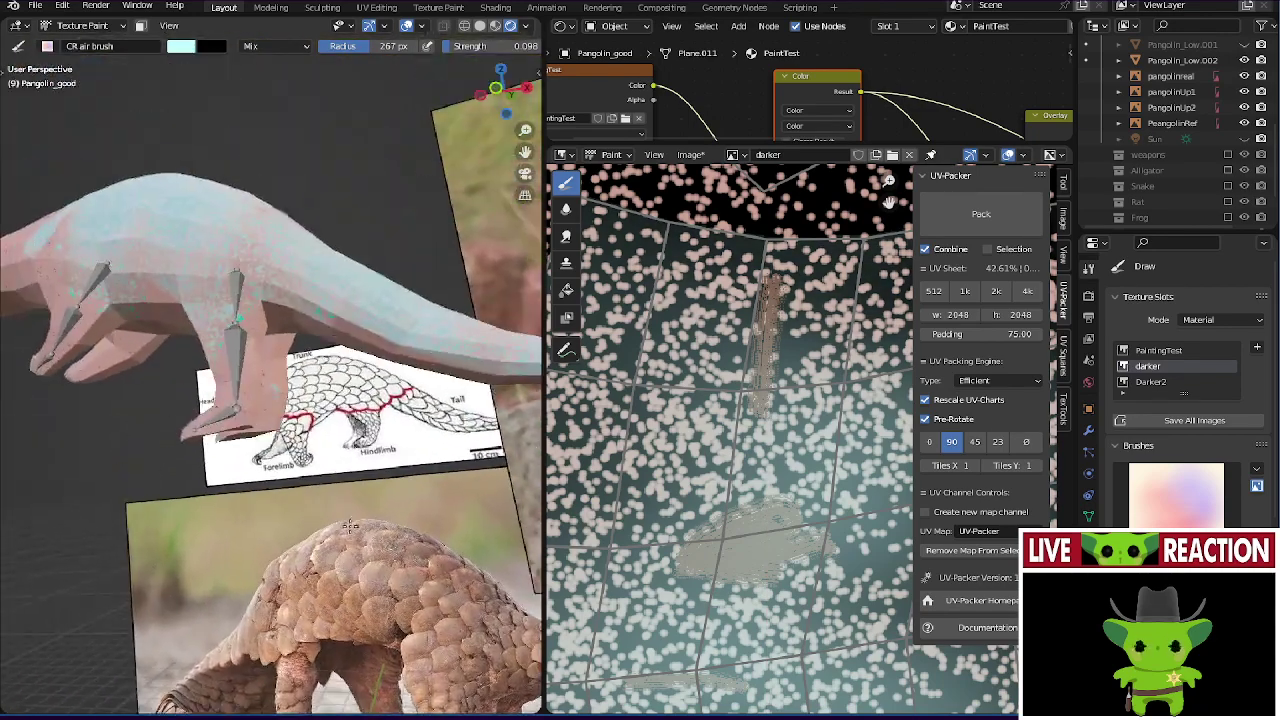
- Airbrush the remaining pink areas of the pangolin's legs, neck and head with pale blue
key(f)
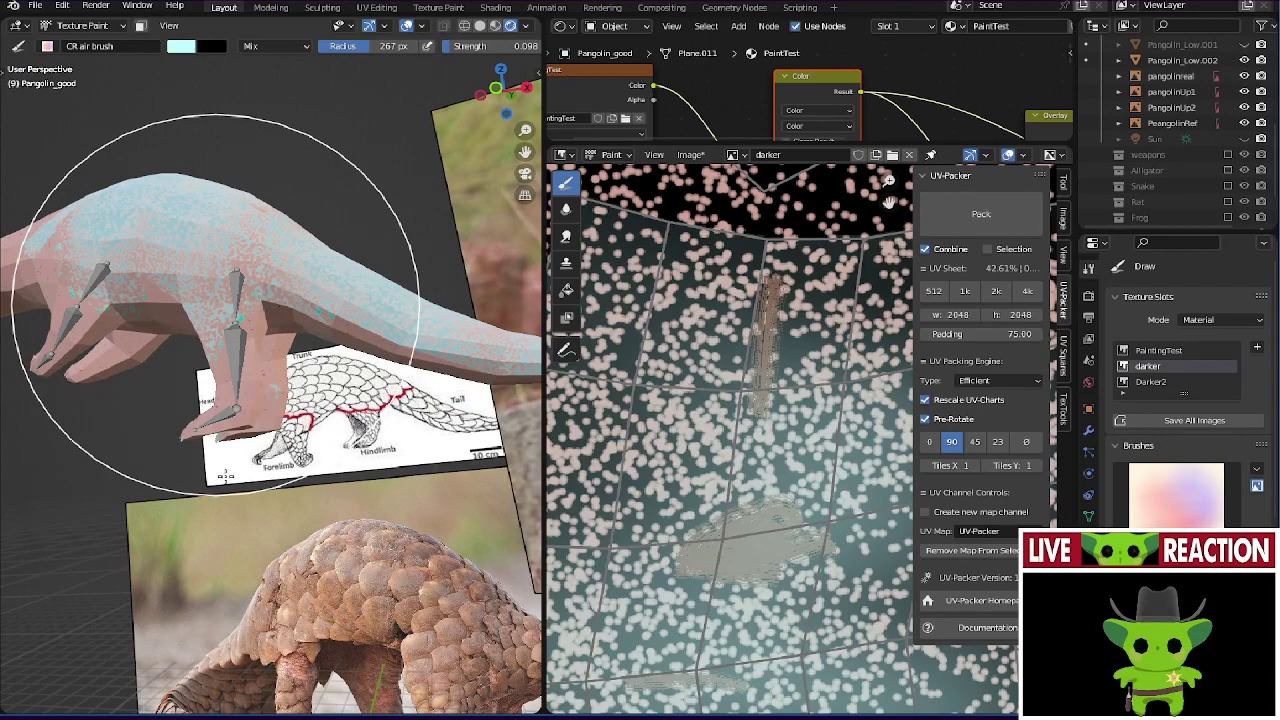
mouse_move(225, 477)
middle_down()
mouse_move(229, 520)
mouse_move(250, 450)
mouse_move(271, 429)
middle_up()
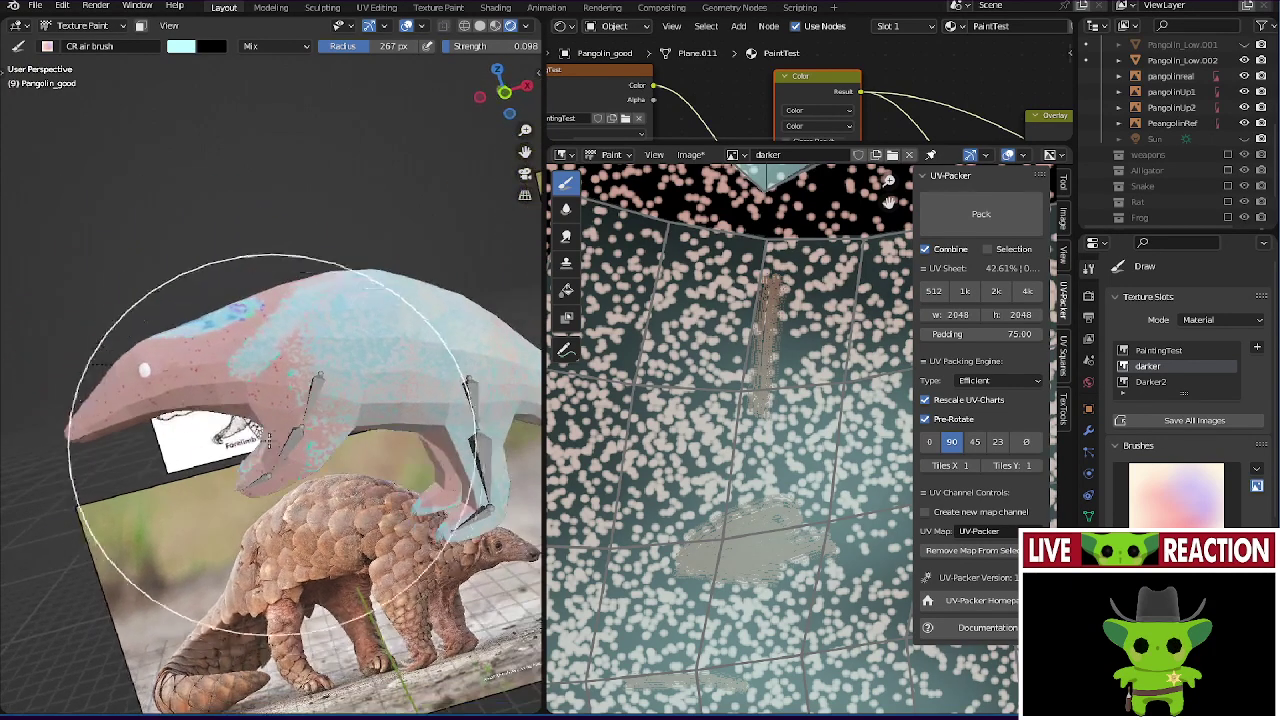
mouse_move(251, 489)
middle_down()
mouse_move(123, 366)
mouse_move(130, 339)
mouse_move(219, 520)
mouse_move(178, 558)
mouse_move(221, 554)
mouse_move(300, 500)
mouse_move(289, 457)
mouse_move(311, 400)
mouse_move(334, 417)
middle_up()
scroll(868, 405, down, 3)
scroll(868, 405, down, 3)
scroll(300, 408, up, 5)
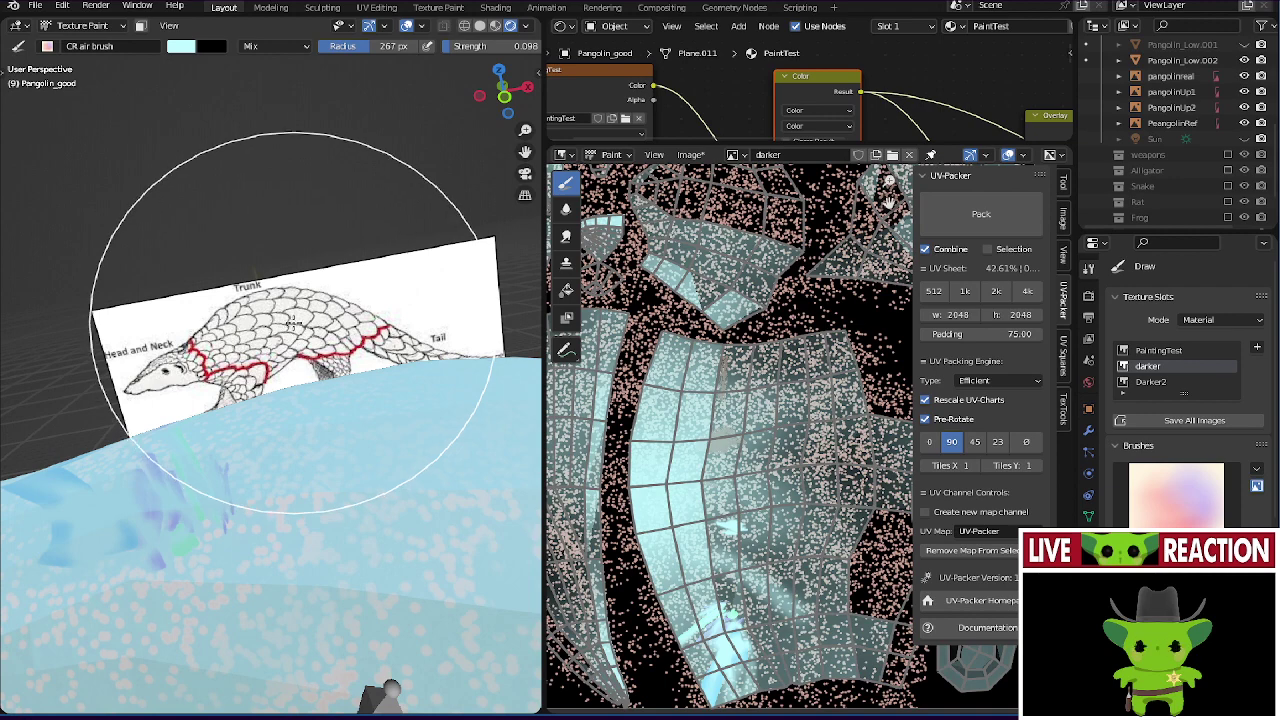
- Airbrush pale blue directly onto the large body UV island of the darker image
scroll(717, 433, up, 2)
mouse_move(717, 433)
mouse_down()
mouse_move(739, 558)
mouse_move(722, 412)
mouse_move(652, 375)
mouse_move(737, 355)
mouse_move(839, 396)
mouse_move(847, 430)
mouse_move(789, 553)
mouse_up()
middle_drag(789, 553, 800, 390)
mouse_move(800, 390)
mouse_down()
mouse_move(768, 545)
mouse_move(779, 583)
mouse_move(857, 510)
mouse_up()
middle_drag(857, 510, 821, 518)
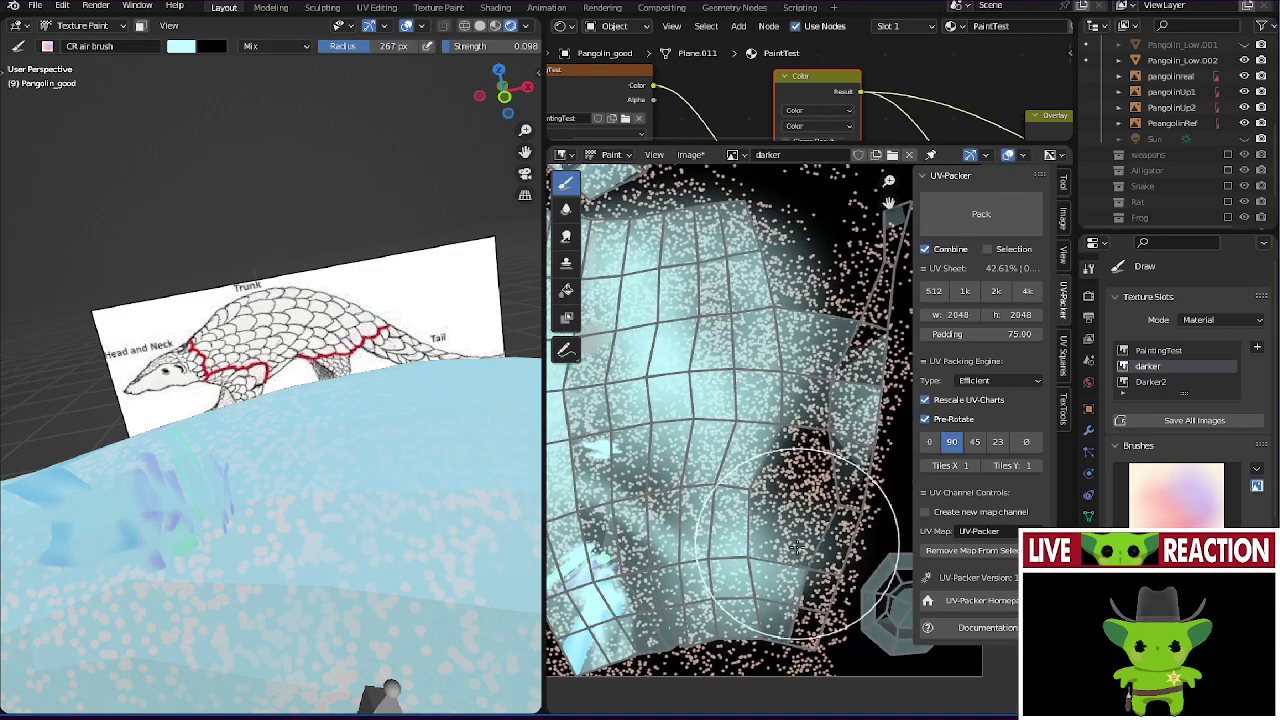
mouse_move(821, 518)
mouse_down()
mouse_move(855, 372)
mouse_move(853, 450)
mouse_move(810, 625)
mouse_move(850, 483)
mouse_move(845, 405)
mouse_move(890, 225)
mouse_move(859, 292)
mouse_move(777, 397)
mouse_move(728, 565)
mouse_move(608, 634)
mouse_move(569, 511)
mouse_move(565, 433)
mouse_move(597, 422)
mouse_move(650, 644)
mouse_move(668, 568)
mouse_move(654, 520)
mouse_up()
scroll(654, 520, up, 3)
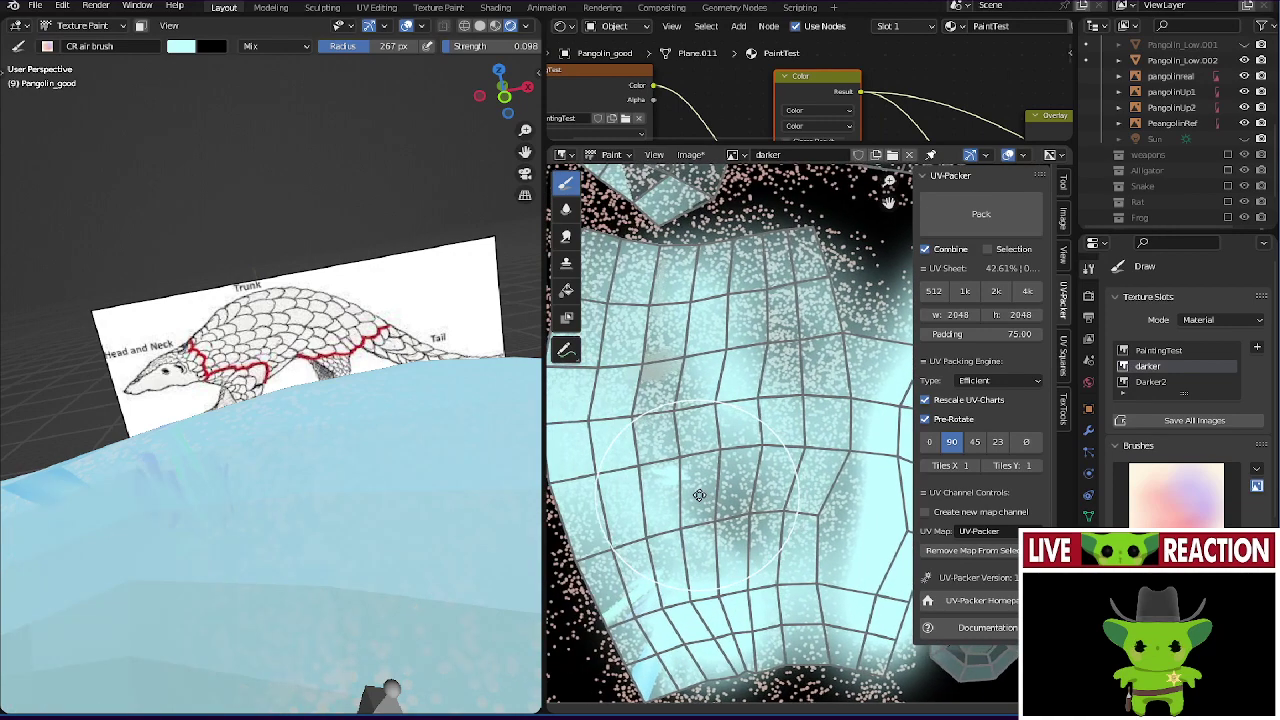
- Check the pale blue coverage around the pangolin's tail and save the project file
middle_drag(340, 520, 180, 555)
scroll(237, 463, up, 3)
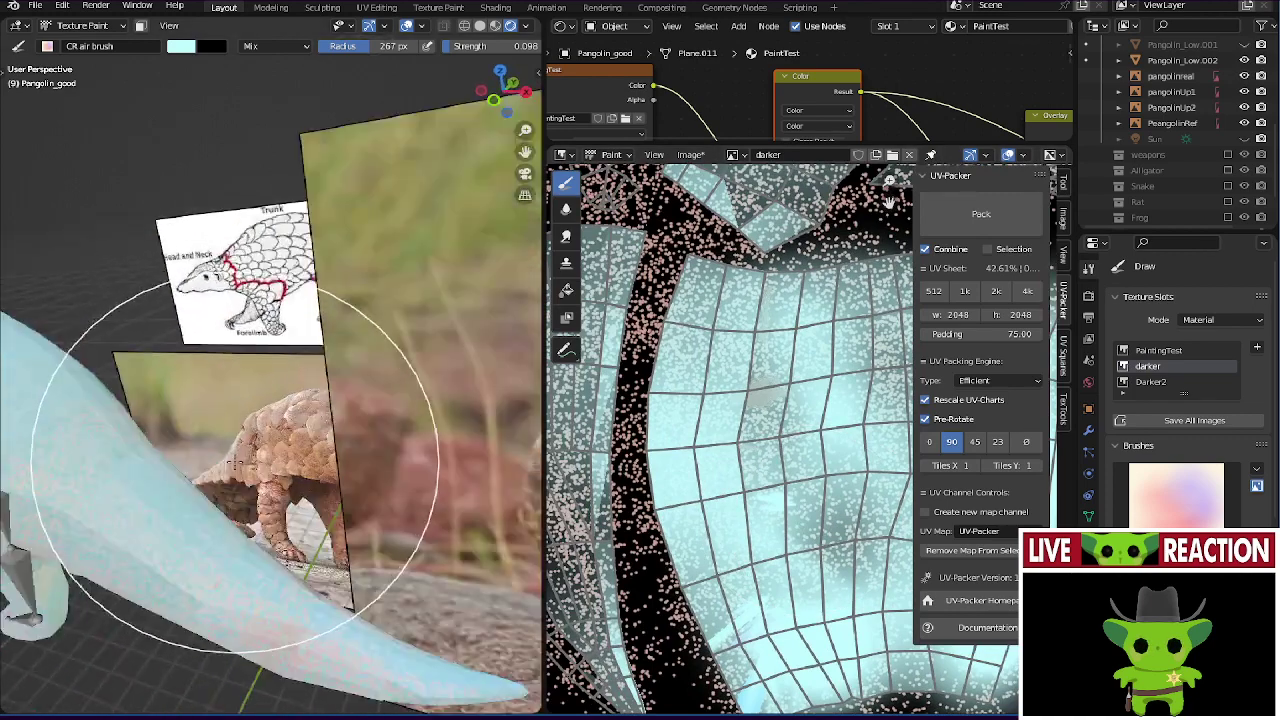
middle_drag(237, 463, 191, 471)
key(ctrl+s)
click(448, 455)
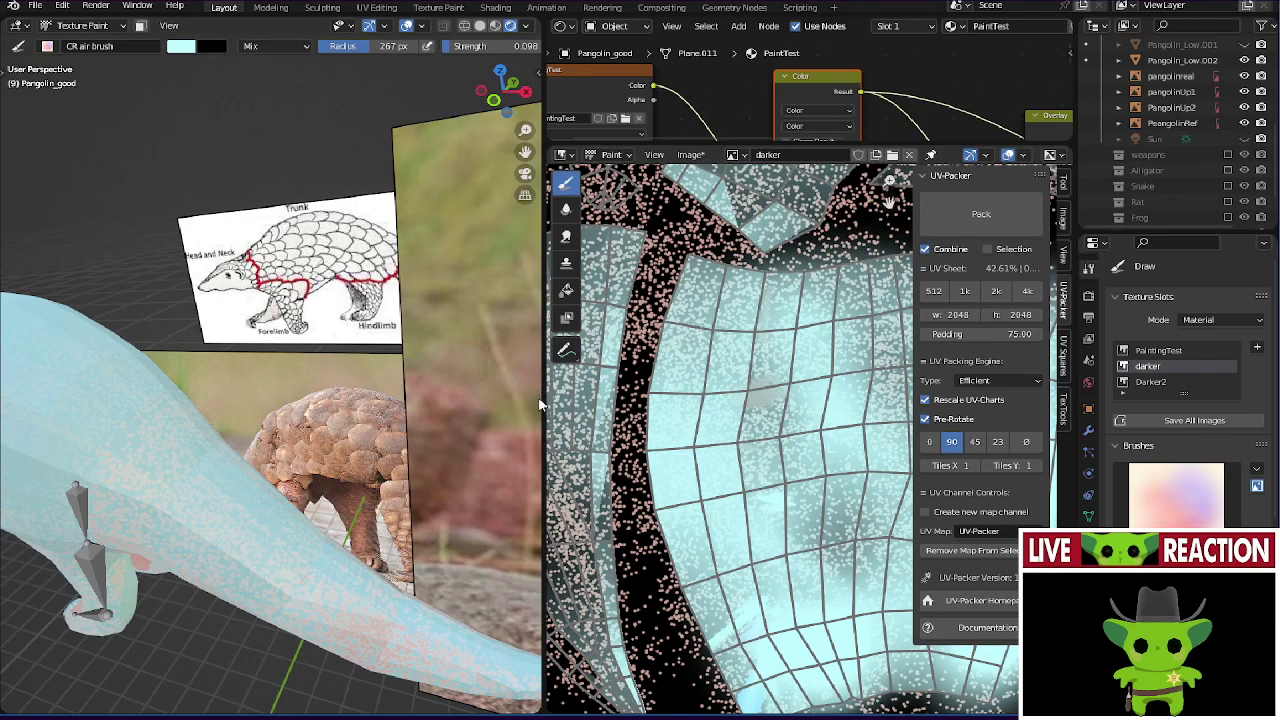
- Widen the 3D viewport, try the CR flat marker brush on the pangolin's neck and undo the blue mark
drag(543, 399, 980, 399)
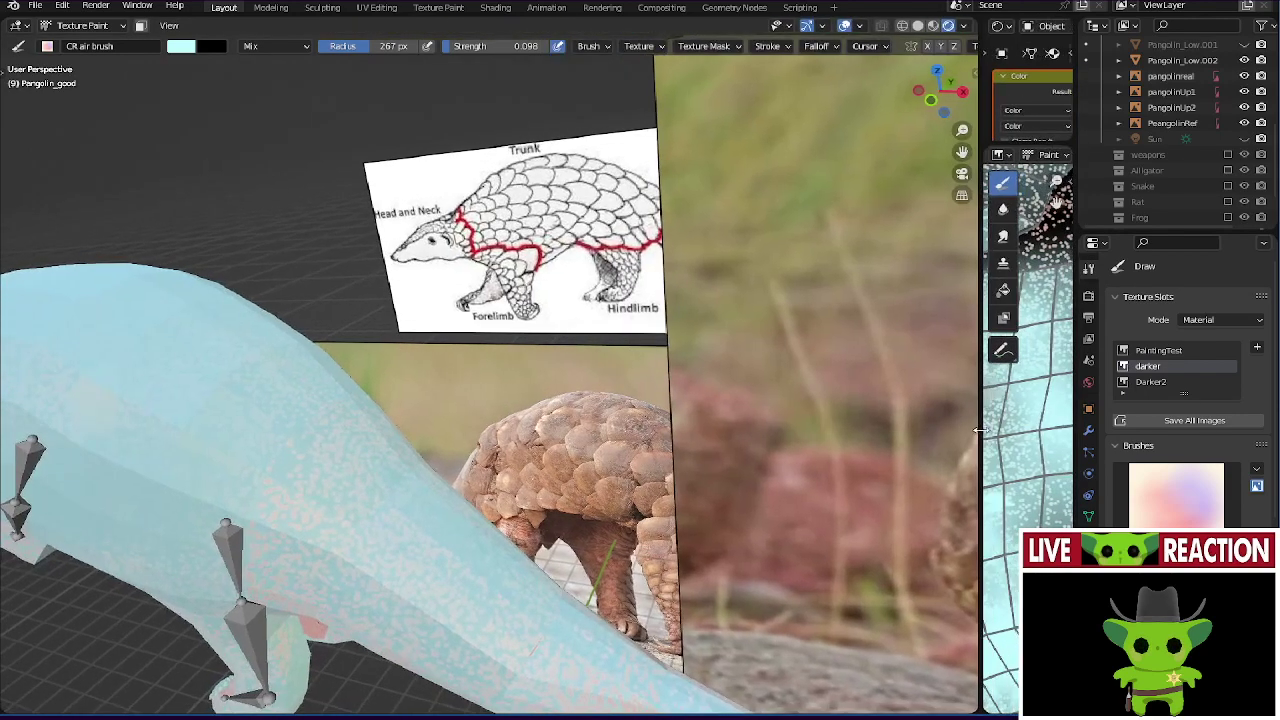
mouse_move(250, 360)
middle_down()
mouse_move(440, 351)
mouse_move(460, 370)
mouse_move(423, 397)
mouse_move(470, 393)
mouse_move(371, 429)
middle_up()
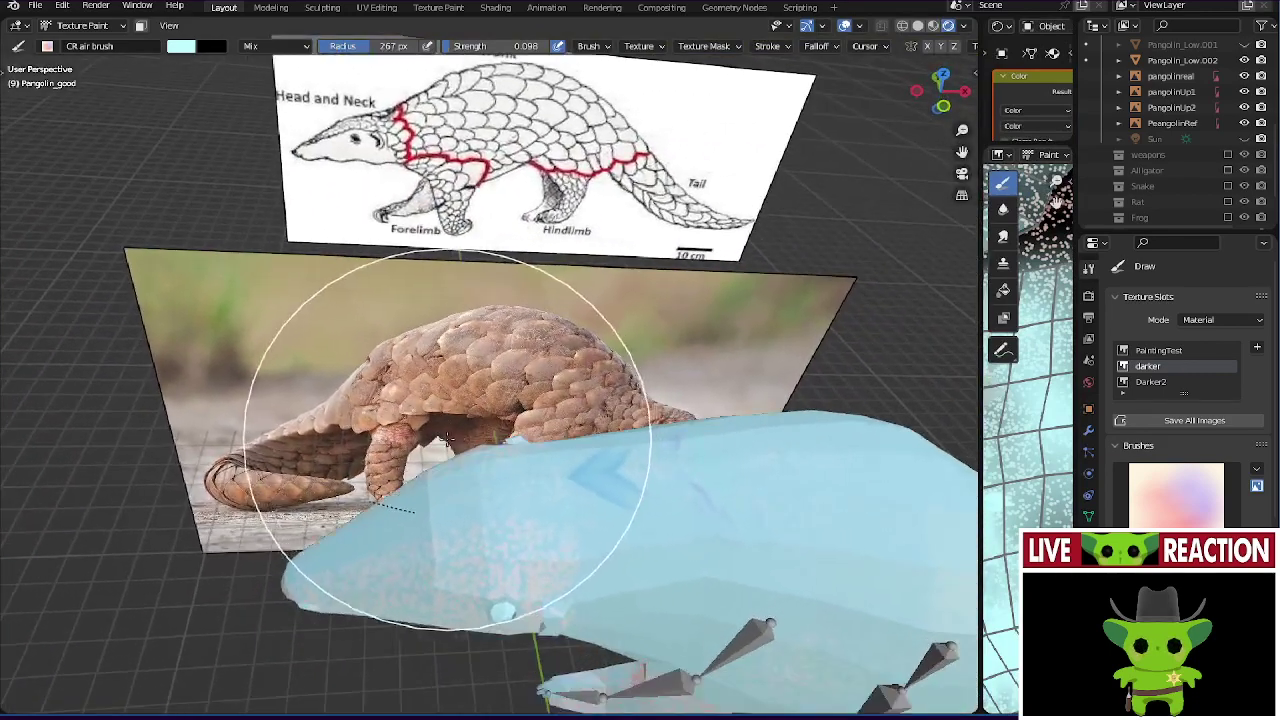
click(48, 46)
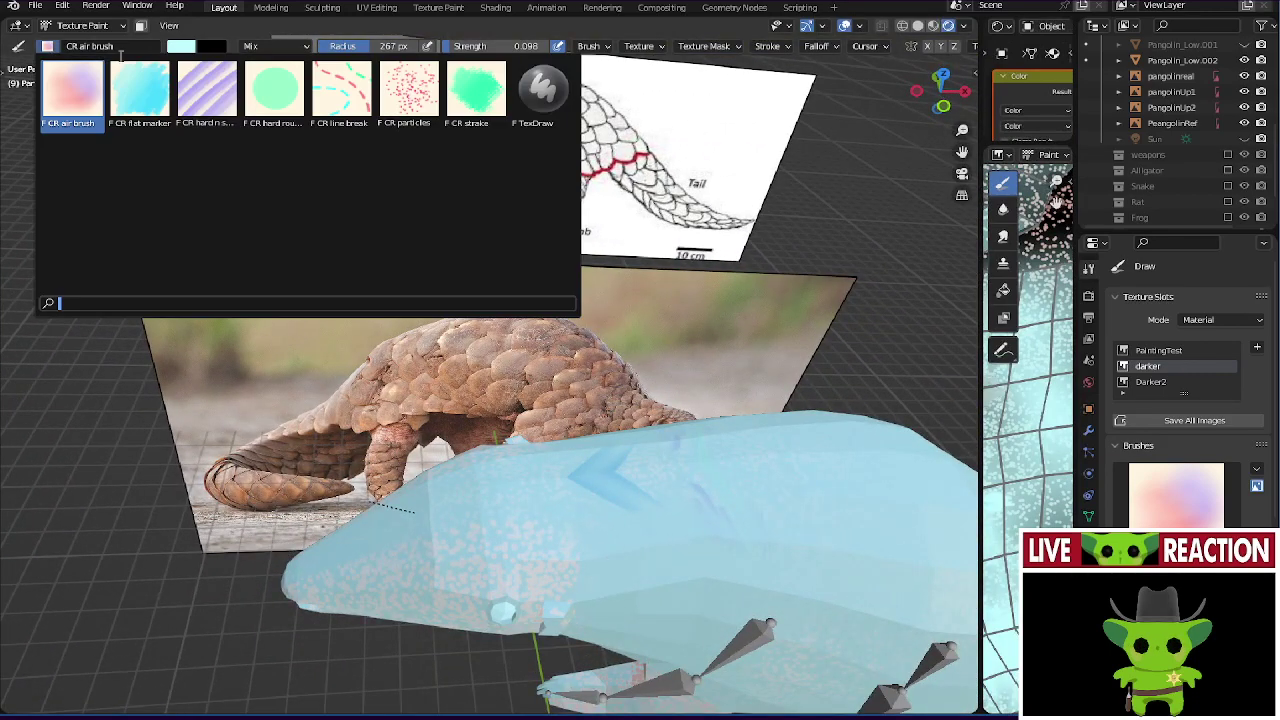
click(140, 90)
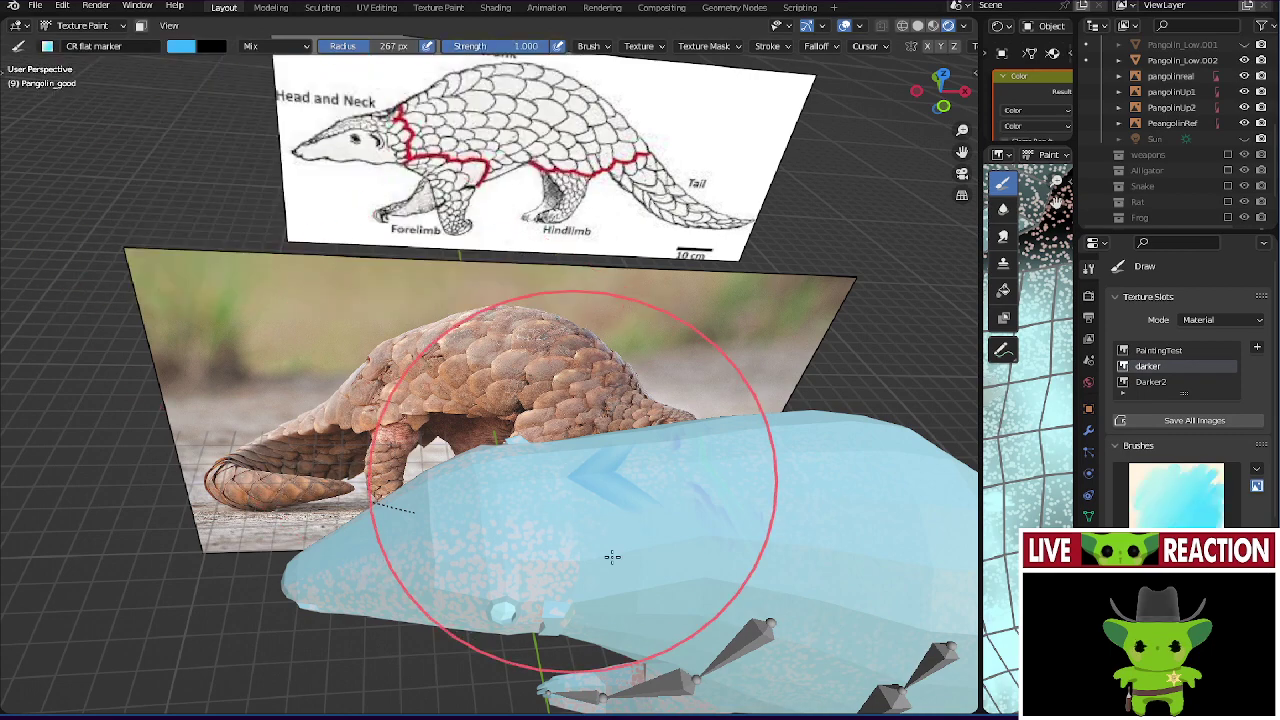
click(570, 490)
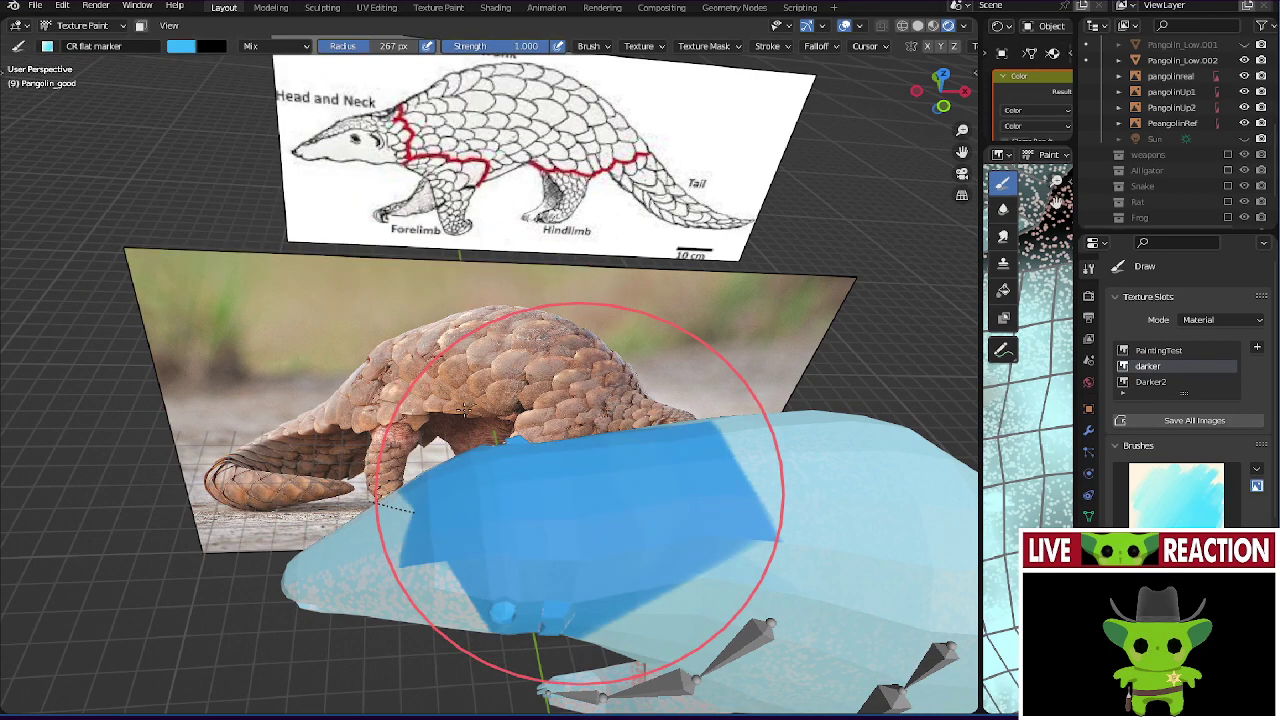
middle_drag(425, 401, 371, 500)
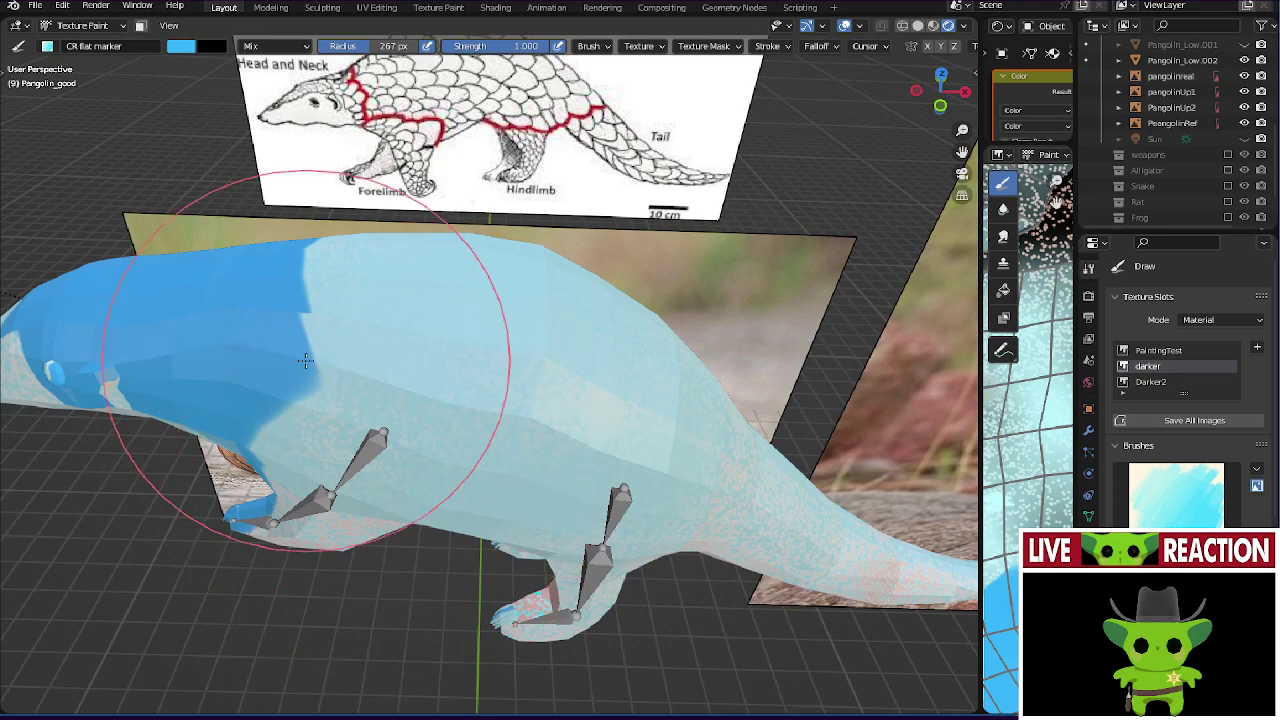
key(ctrl+z)
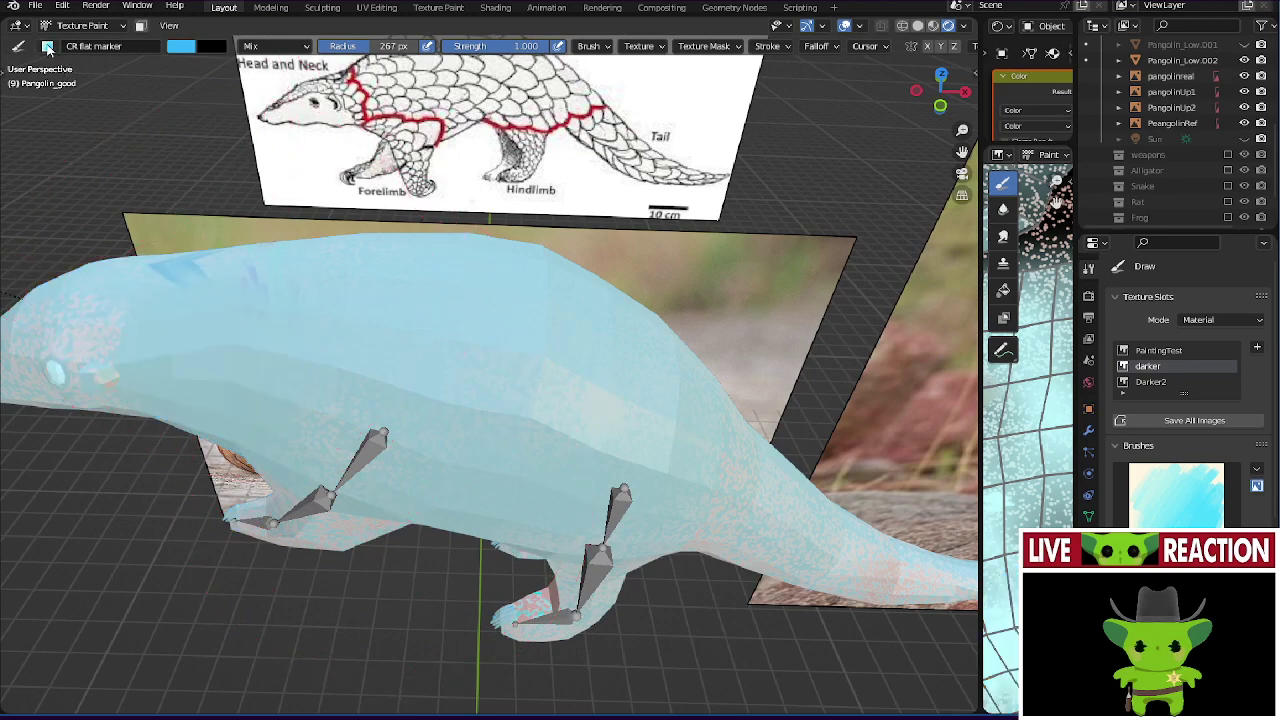
- Paint two purple test strokes on the pangolin's side with the CR hard n soft edge brush at 42 px radius
click(48, 46)
click(228, 98)
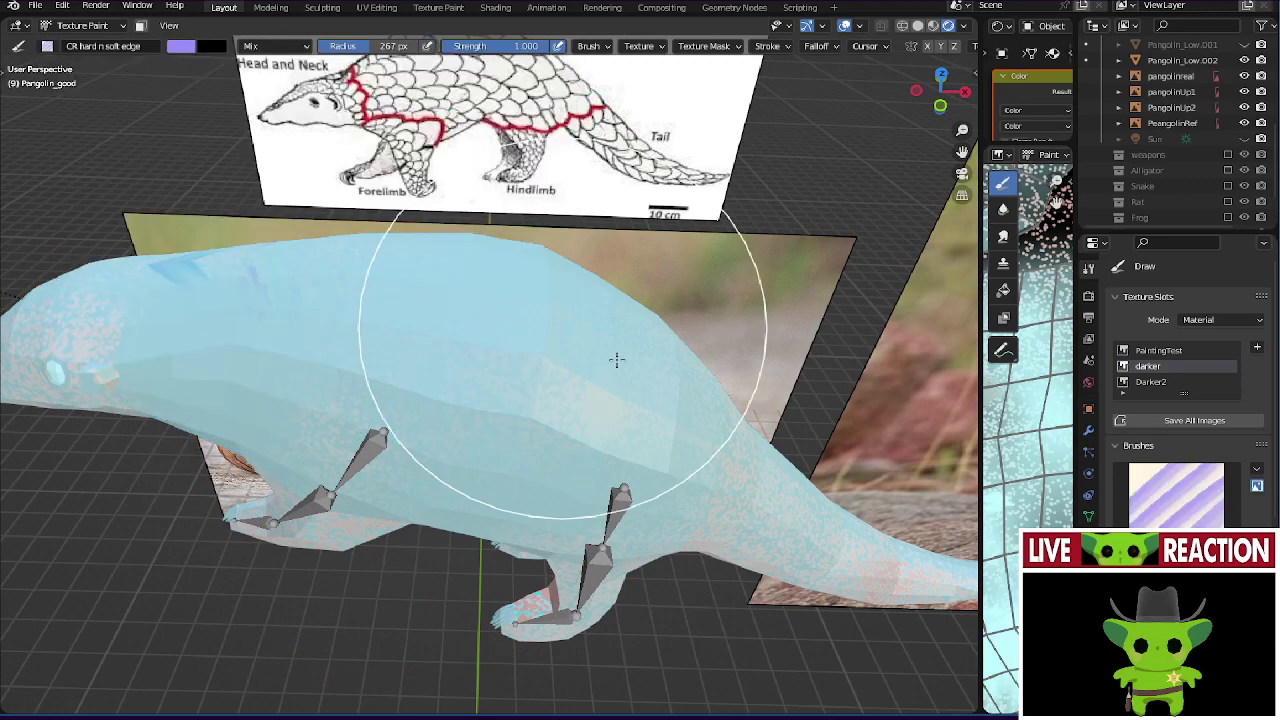
key(f)
click(545, 378)
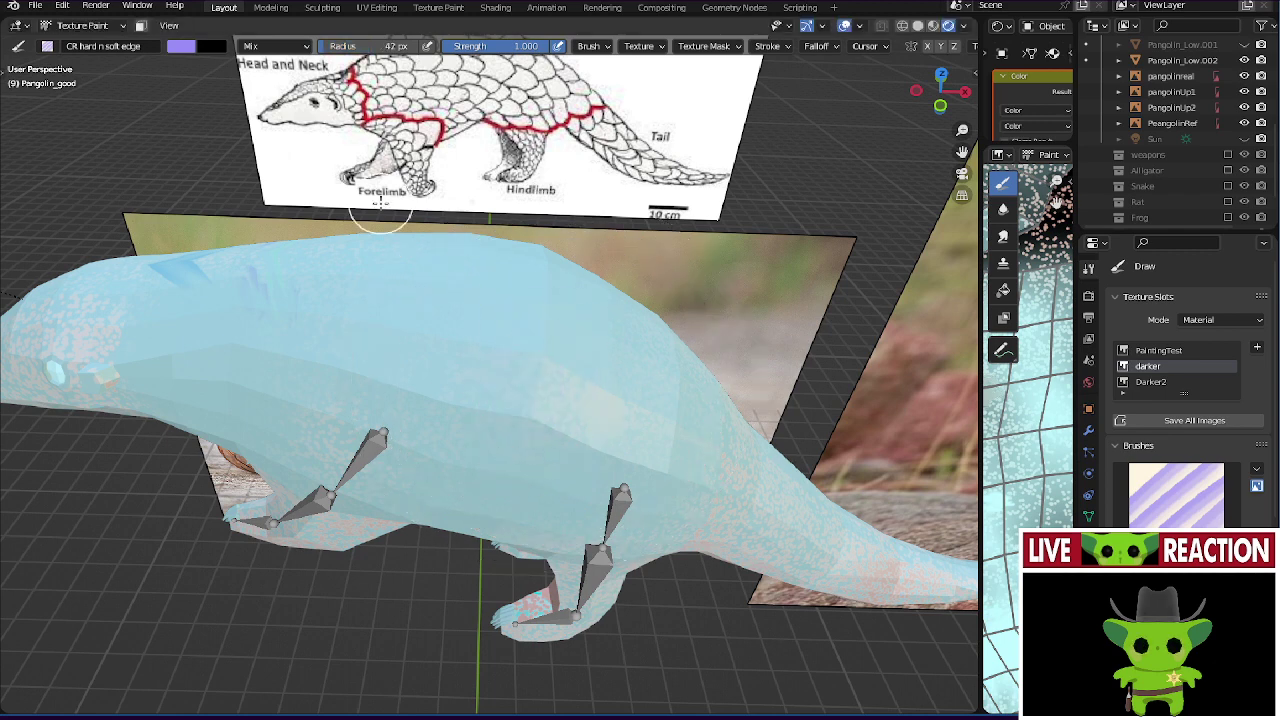
drag(437, 316, 476, 412)
mouse_move(478, 309)
mouse_down()
mouse_move(477, 435)
mouse_move(458, 462)
mouse_up()
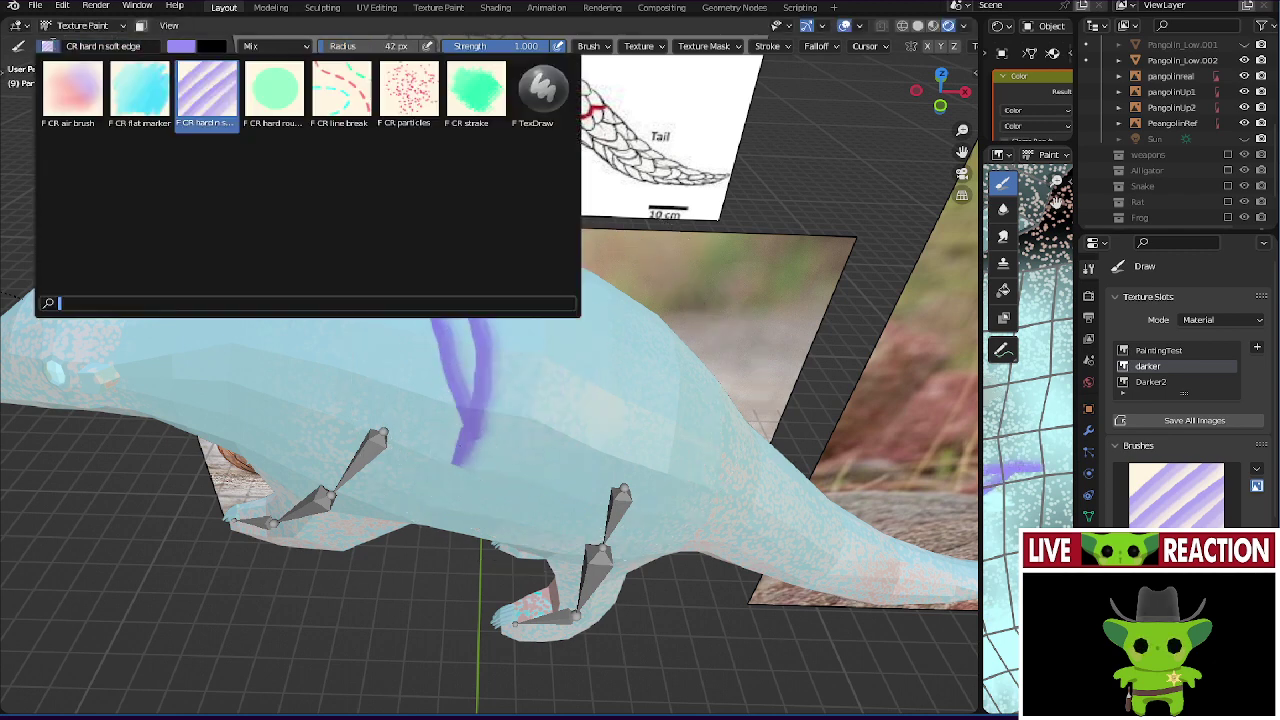
- Paint bristly brown test strokes behind the purple ones with the CR stroke brush
click(47, 46)
click(466, 105)
mouse_move(495, 320)
mouse_down()
mouse_move(514, 409)
mouse_move(557, 337)
mouse_move(560, 425)
mouse_up()
- Paint a green test stroke down the pangolin's front flank with the CR hard round brush
click(47, 46)
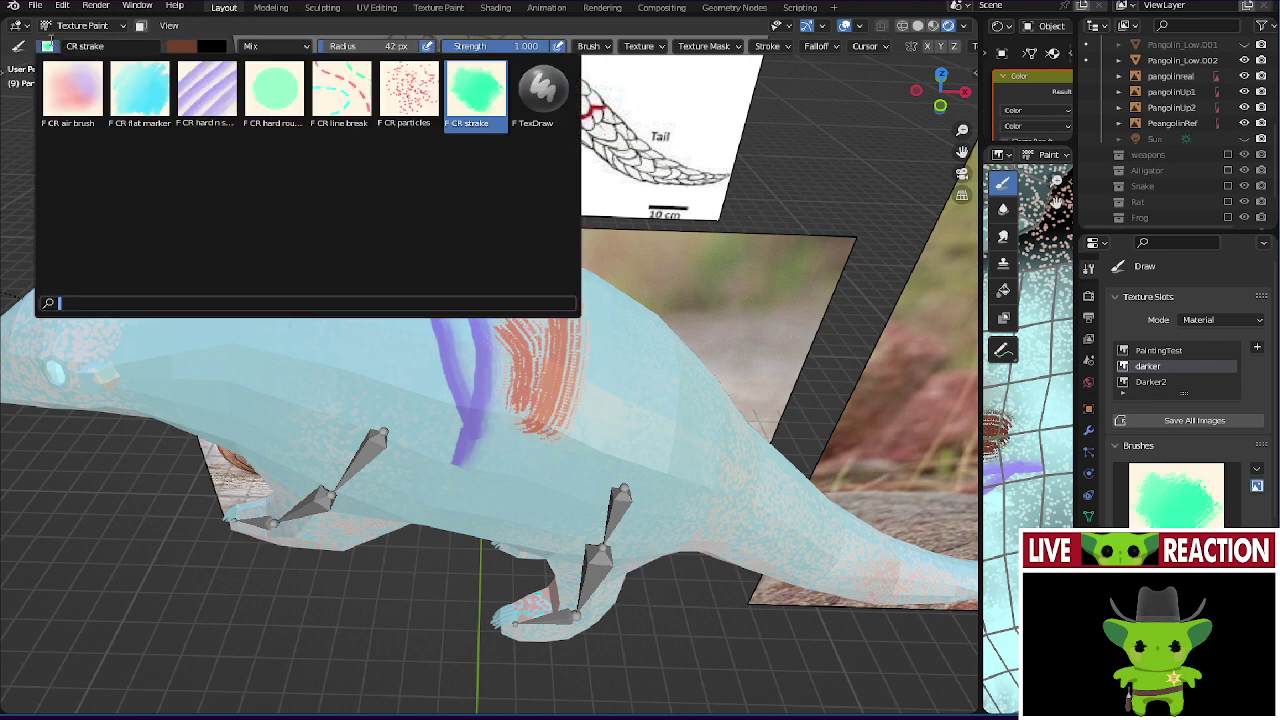
click(290, 105)
drag(352, 268, 378, 395)
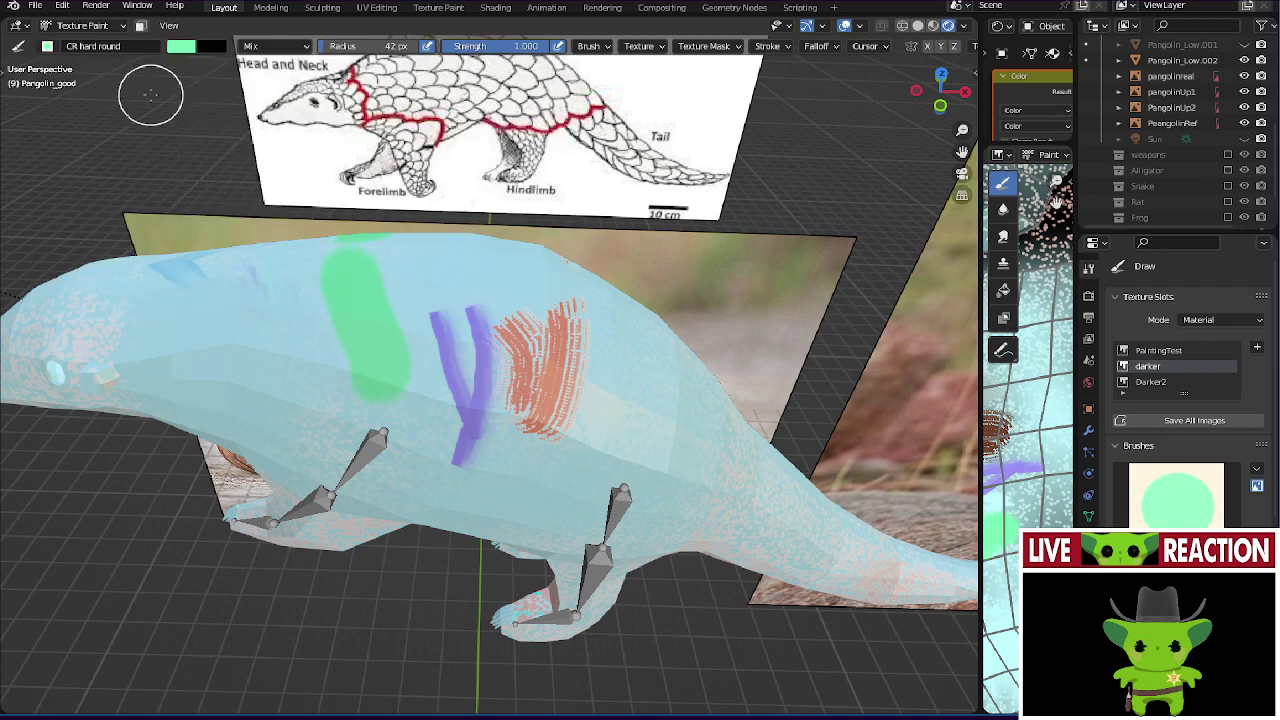
- Paint pinkish-red test strokes over the brown ones with the CR line break brush
click(47, 46)
click(340, 92)
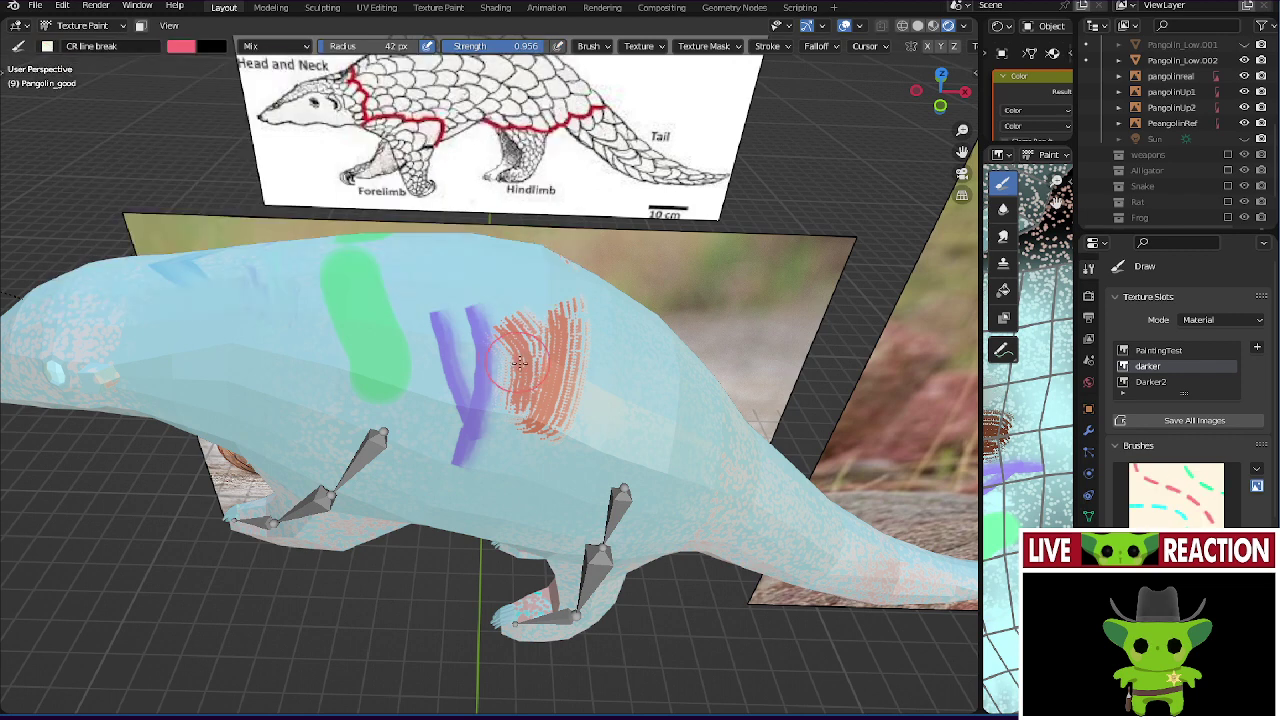
mouse_move(518, 361)
mouse_down()
mouse_move(561, 426)
mouse_move(483, 452)
mouse_move(516, 322)
mouse_move(554, 409)
mouse_move(546, 346)
mouse_move(606, 452)
mouse_up()
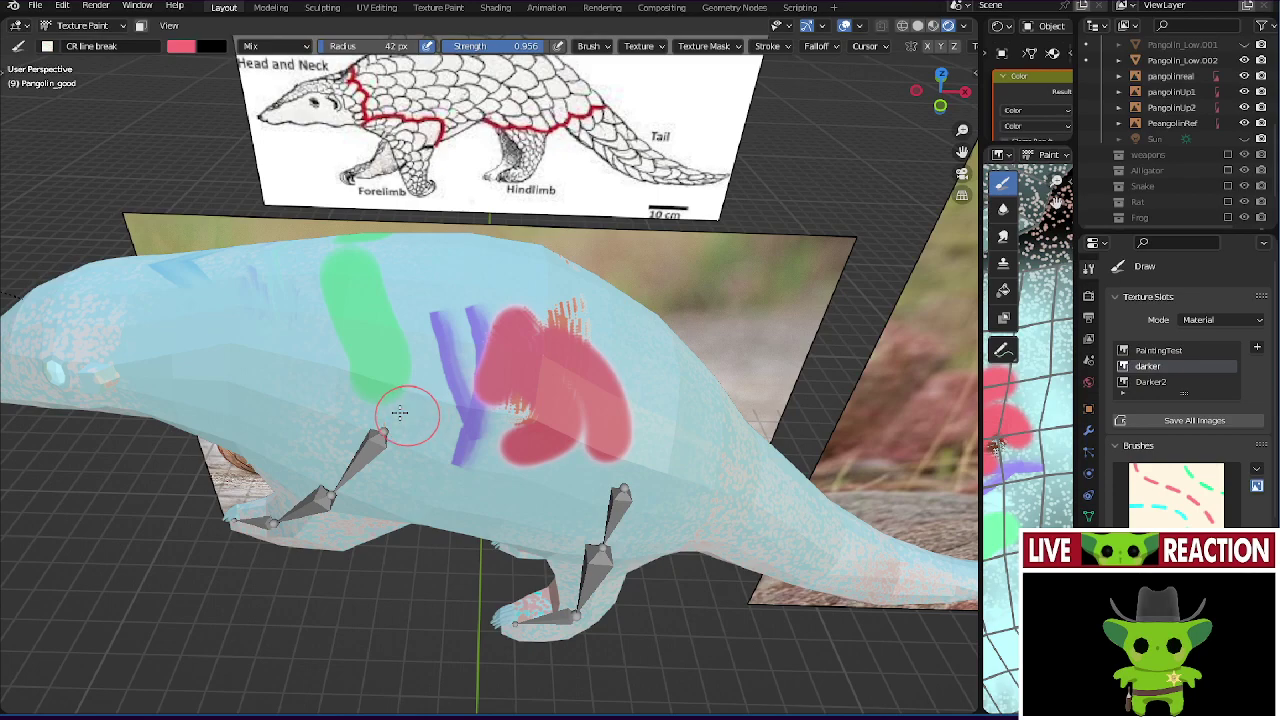
- Switch to the front view, examine the reference photo's leg skin and scales, and save the project file
mouse_move(403, 414)
middle_down()
mouse_move(400, 306)
mouse_move(375, 441)
mouse_move(400, 420)
middle_up()
mouse_move(380, 420)
mouse_down()
mouse_move(512, 422)
mouse_move(540, 400)
mouse_up()
key(KP_1)
shift+middle_drag(473, 421, 425, 192)
scroll(425, 192, up, 8)
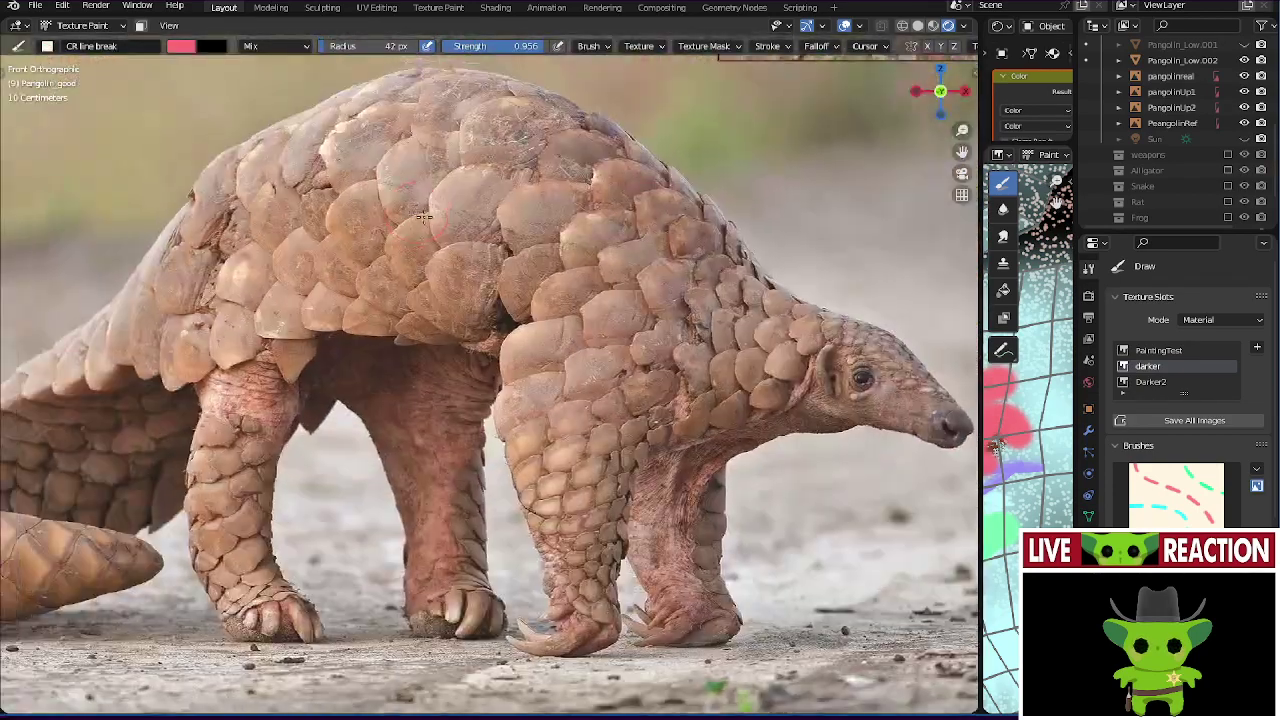
key(ctrl+s)
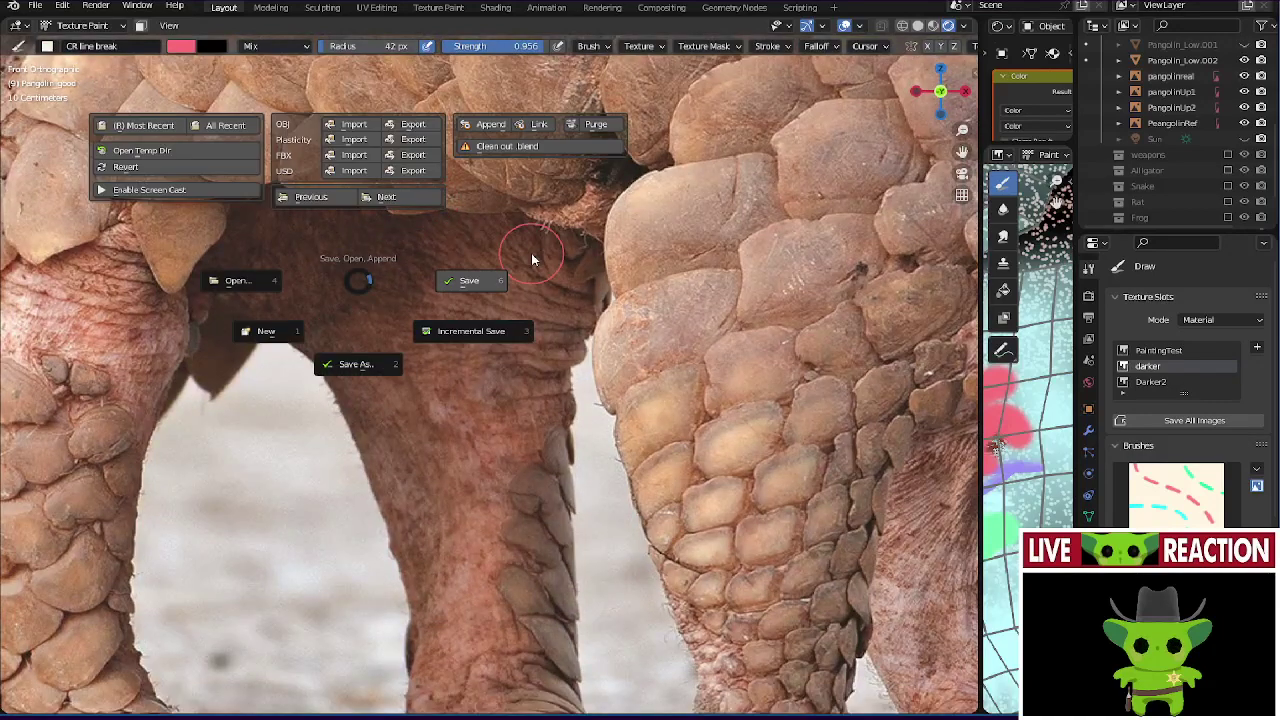
click(531, 253)
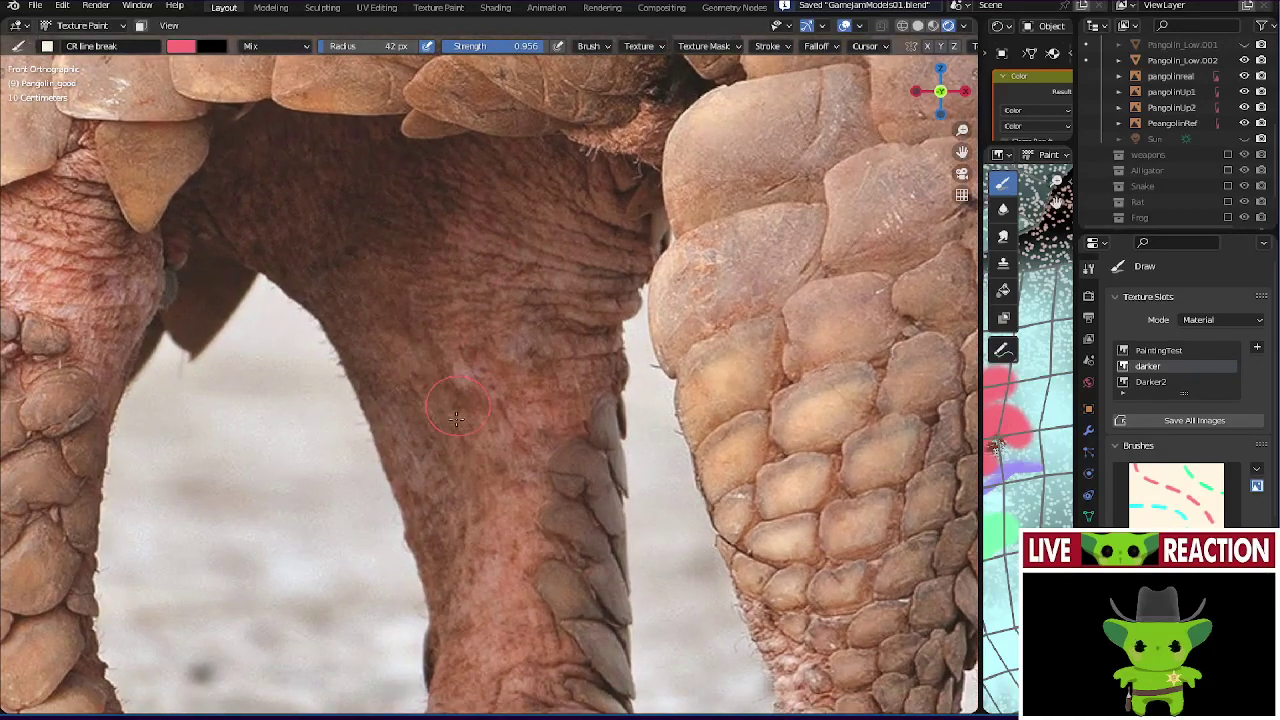
shift+scroll(450, 260, down, 4)
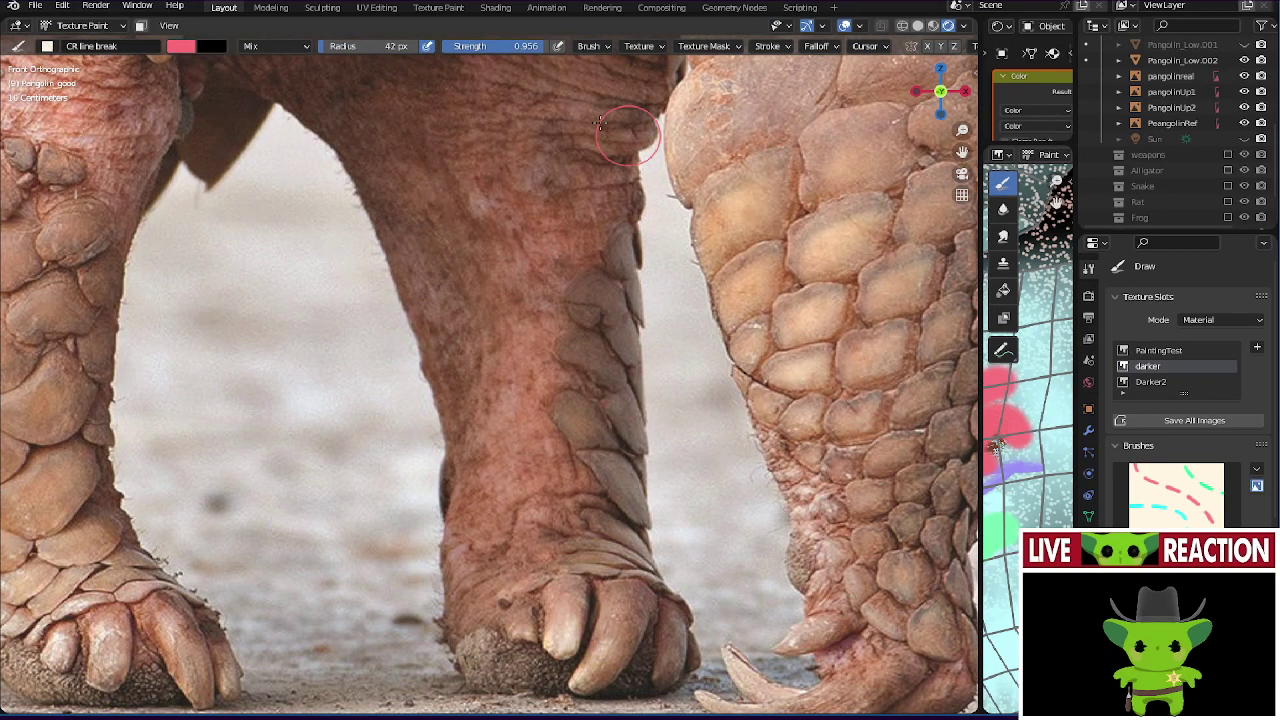
scroll(627, 136, down, 2)
- Enlarge the shader editor, connect the PaintingTest image's Color directly to the Principled Base Color, and bring the model back into view
drag(980, 178, 324, 178)
drag(650, 150, 652, 362)
drag(655, 470, 638, 525)
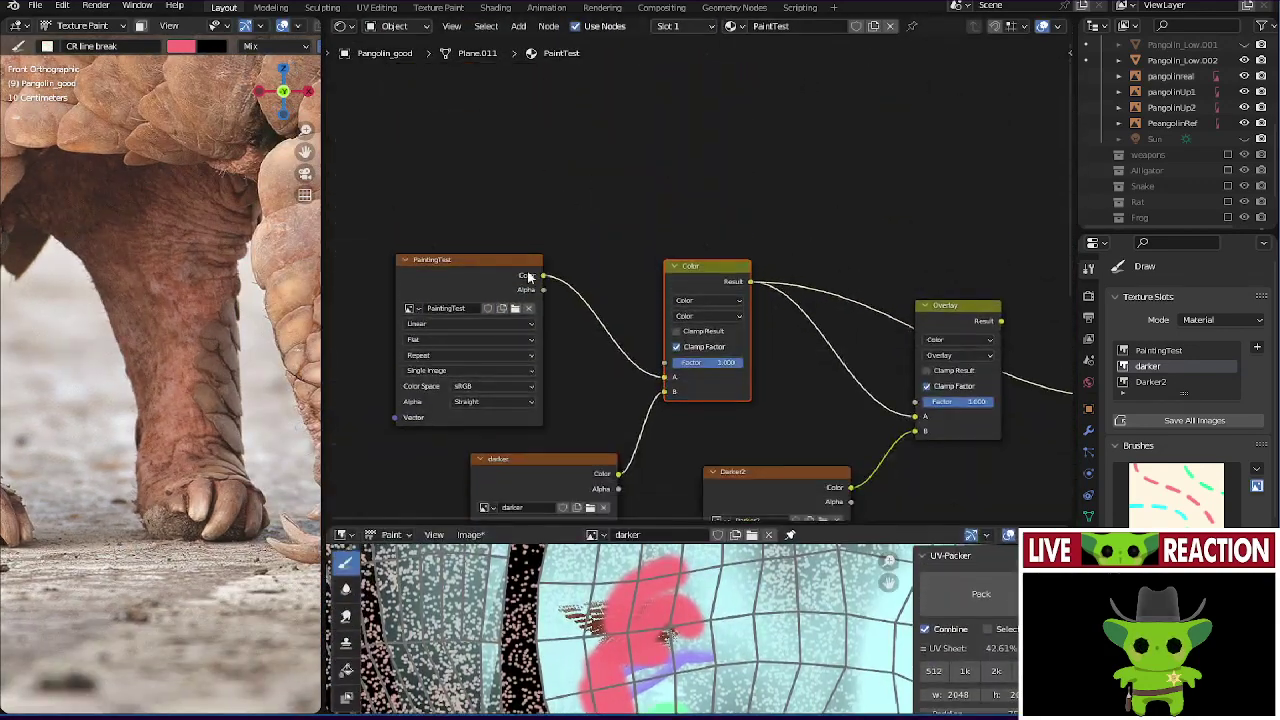
click(540, 283)
mouse_move(540, 283)
mouse_down()
mouse_move(997, 350)
mouse_move(1079, 384)
mouse_move(1022, 405)
mouse_up()
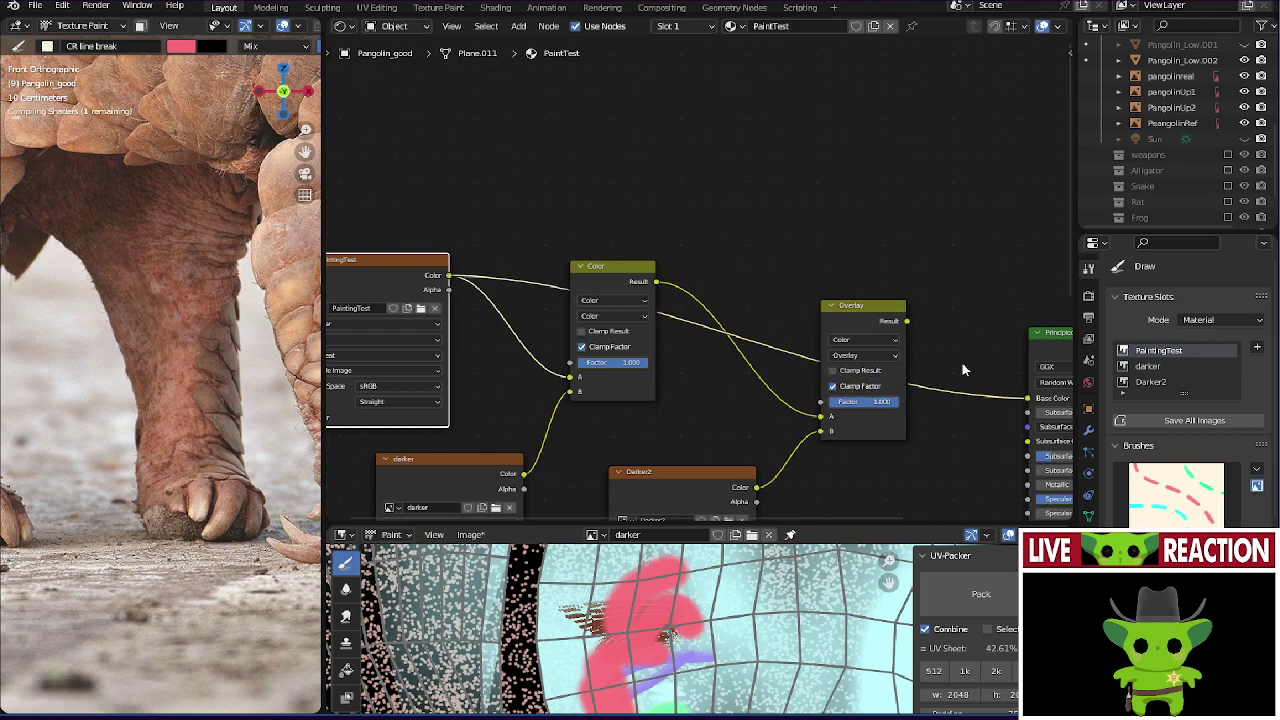
scroll(611, 214, down, 1)
drag(322, 241, 743, 241)
scroll(400, 240, down, 5)
scroll(394, 231, up, 6)
scroll(394, 231, up, 2)
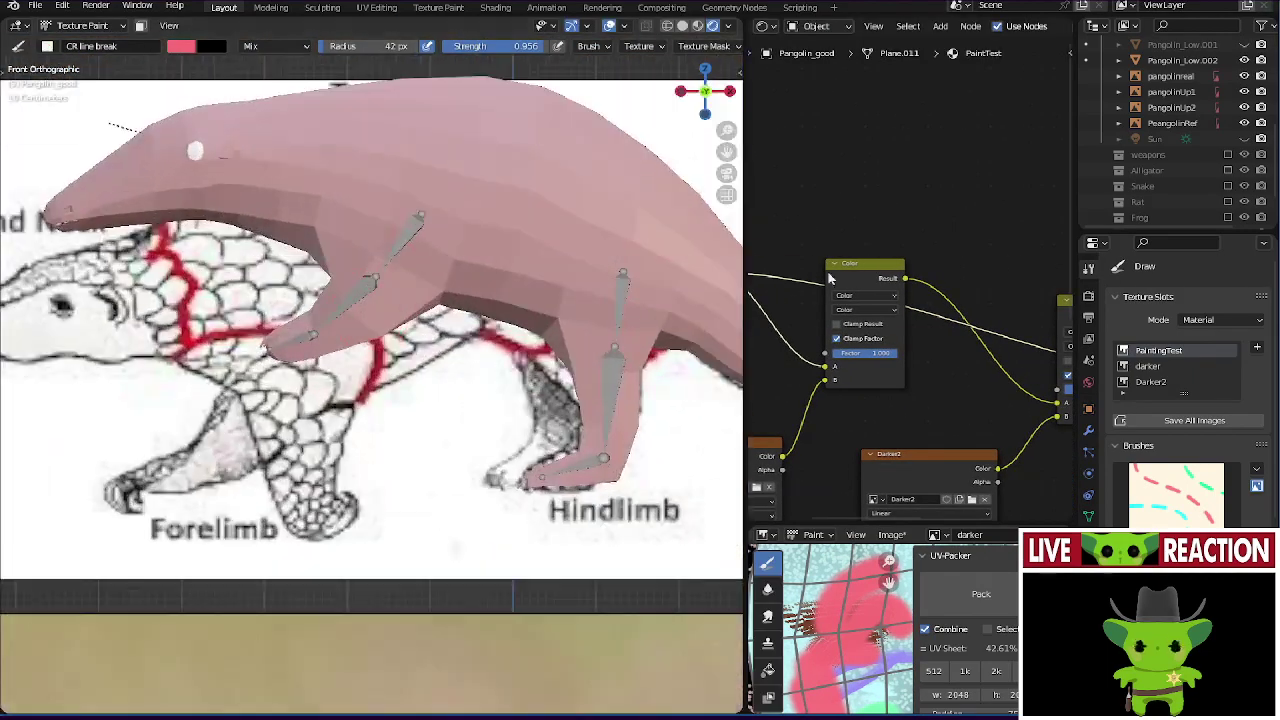
- Examine the back scales and the wrinkled leg skin of the pangolin reference photo up close
middle_drag(923, 306, 779, 311)
scroll(586, 372, up, 2)
shift+middle_drag(557, 457, 557, 287)
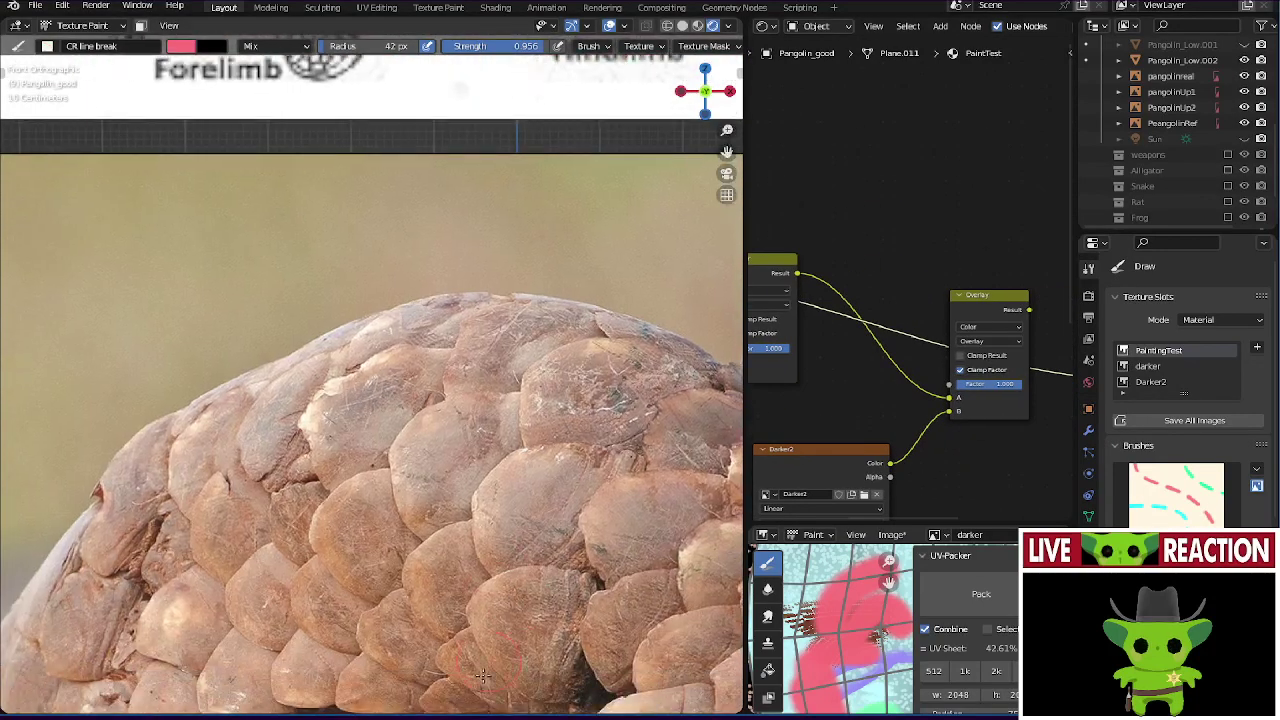
scroll(557, 287, up, 4)
scroll(557, 287, down, 3)
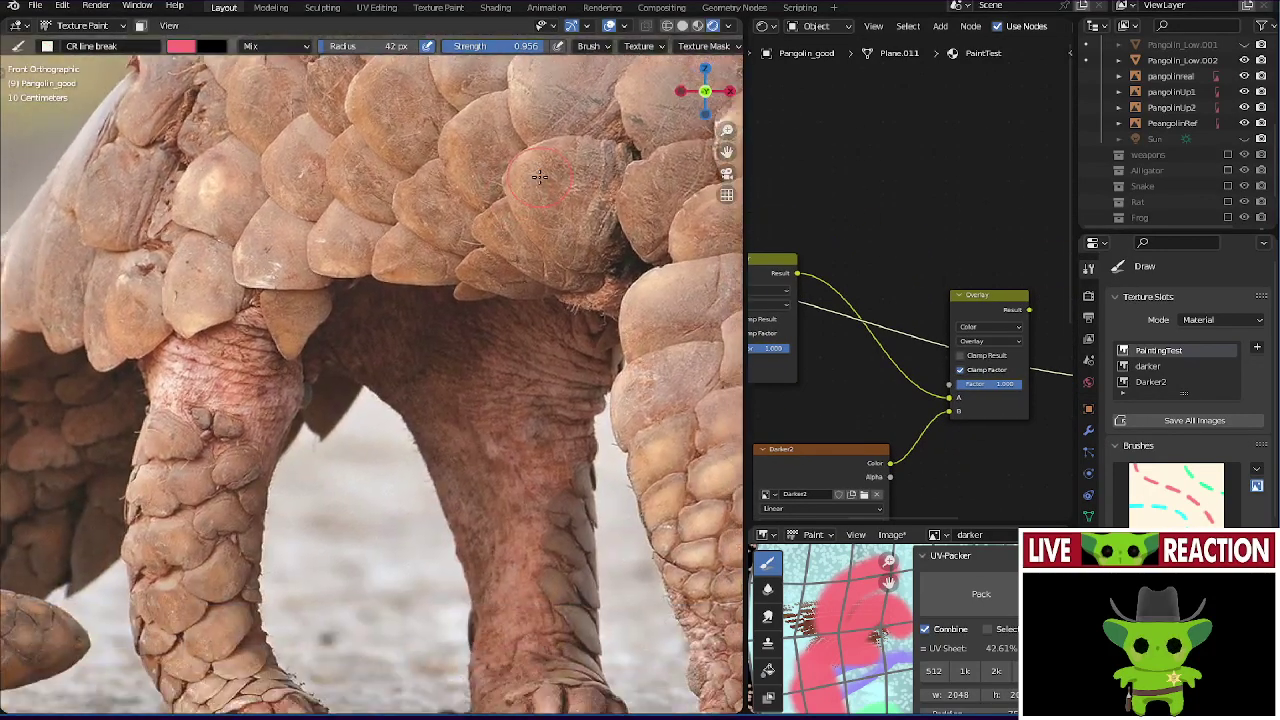
scroll(467, 228, up, 4)
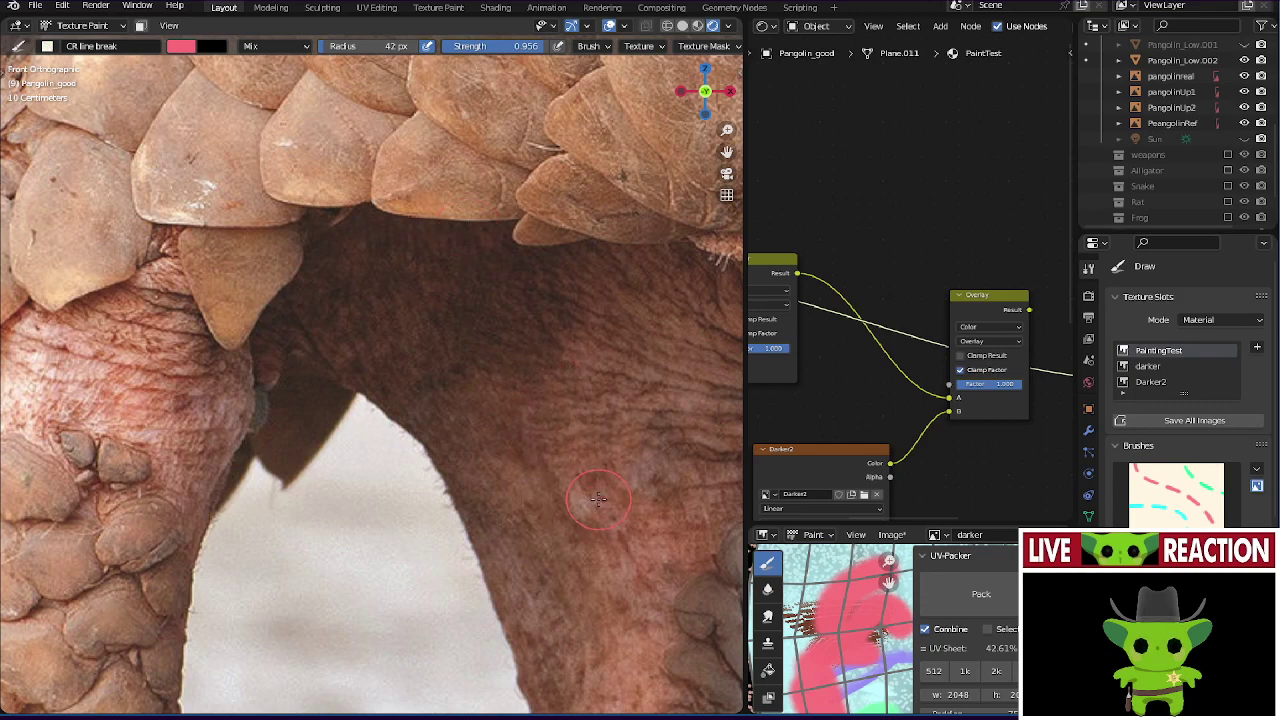
shift+middle_drag(592, 506, 571, 350)
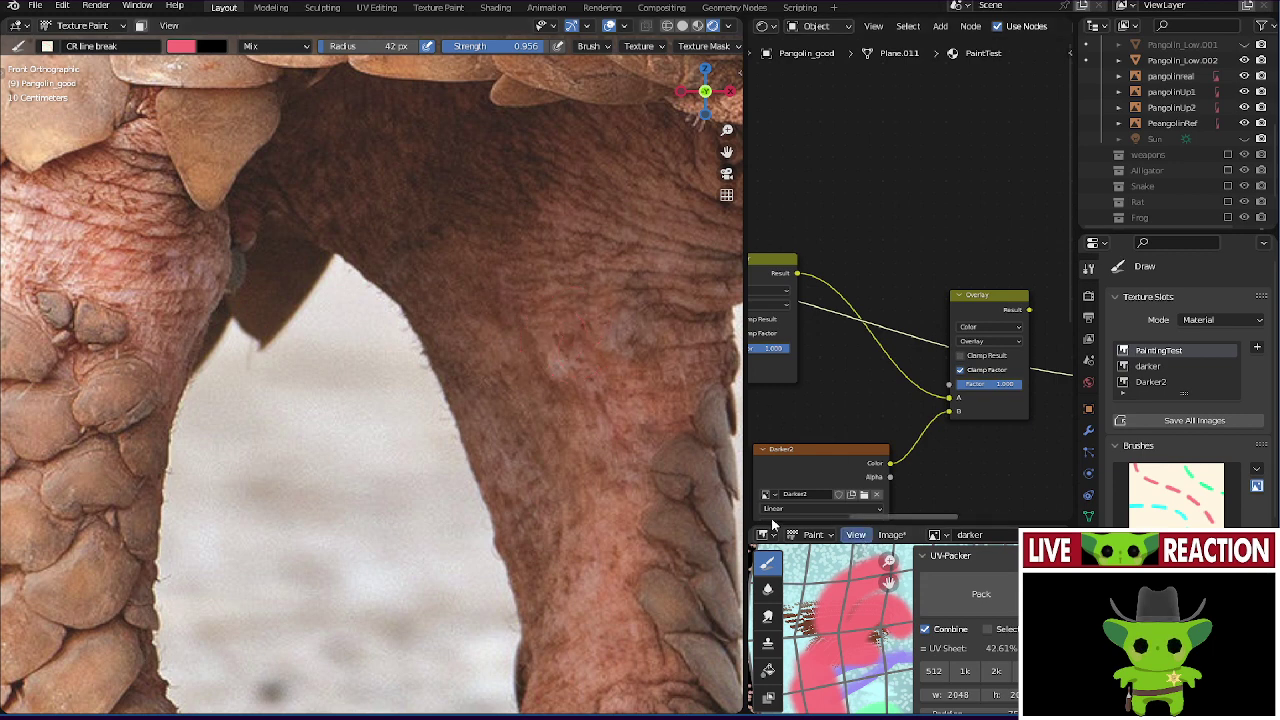
scroll(560, 378, down, 5)
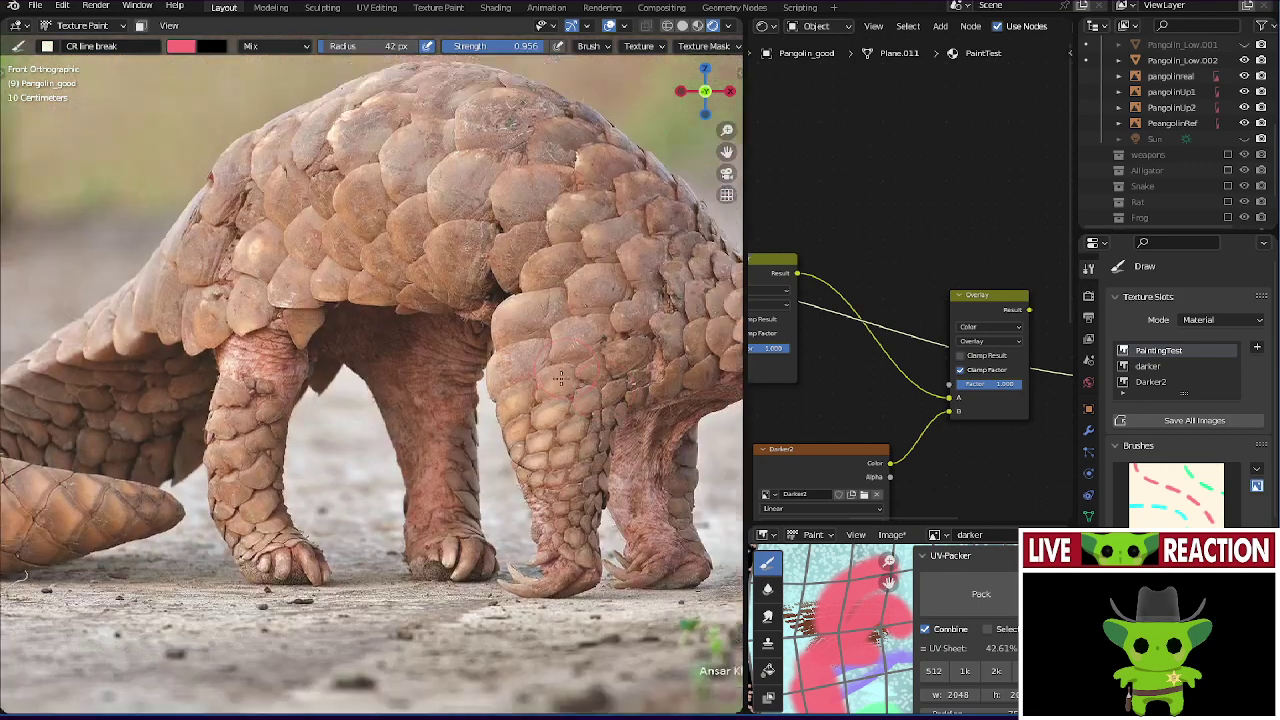
scroll(472, 356, up, 3)
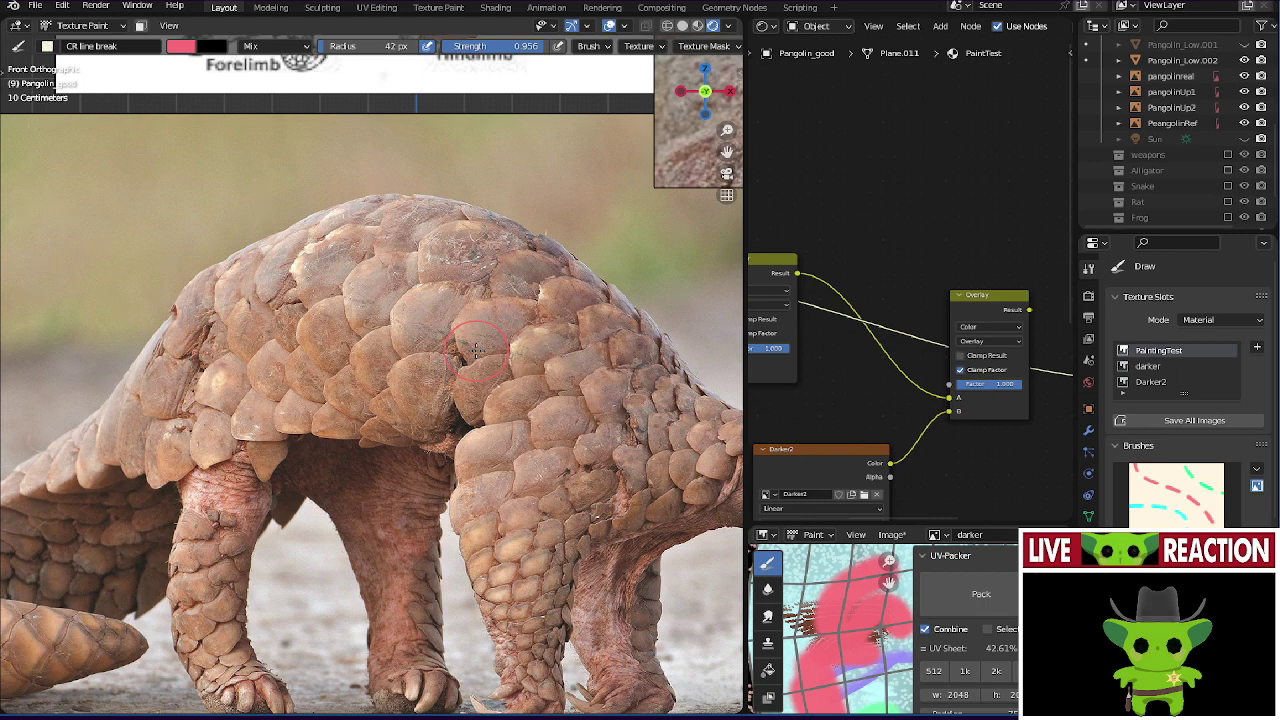
- Compare the plain base-coloured pangolin model with the labelled line drawing and inspect the Overlay, Color and Darker2 shader nodes
click(991, 305)
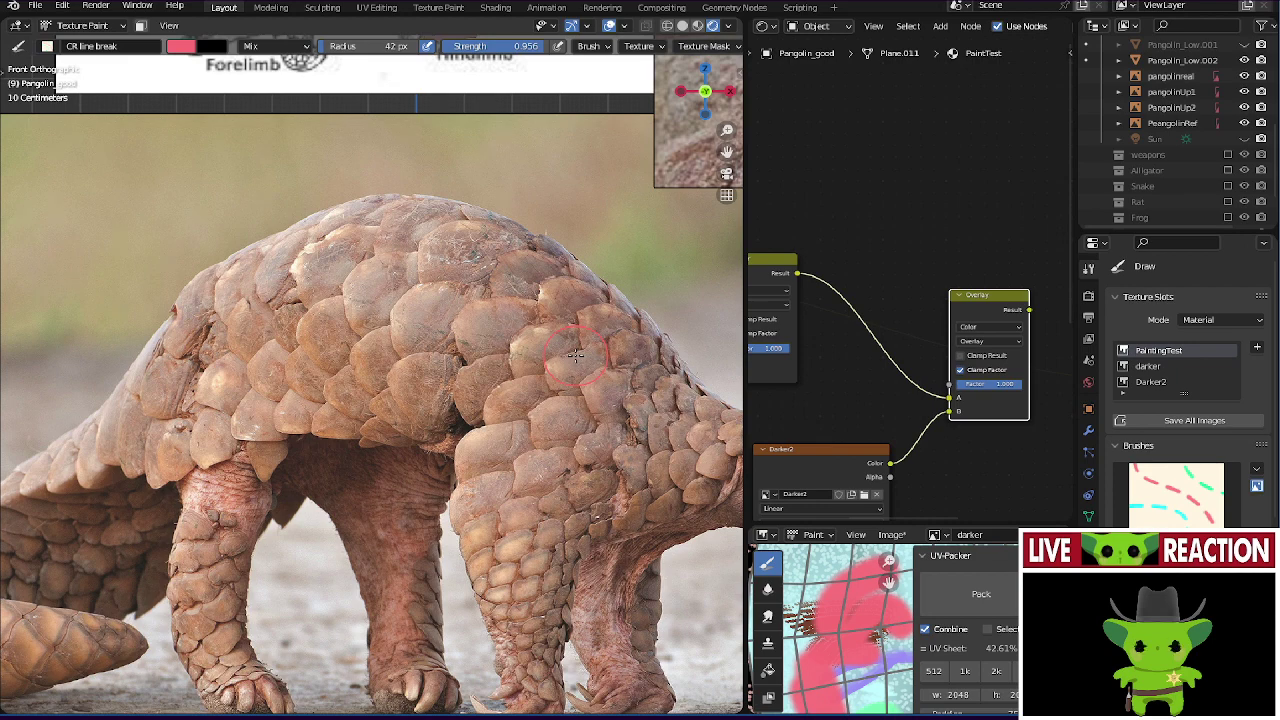
scroll(650, 265, down, 2)
shift+middle_drag(570, 273, 478, 300)
scroll(483, 322, up, 2)
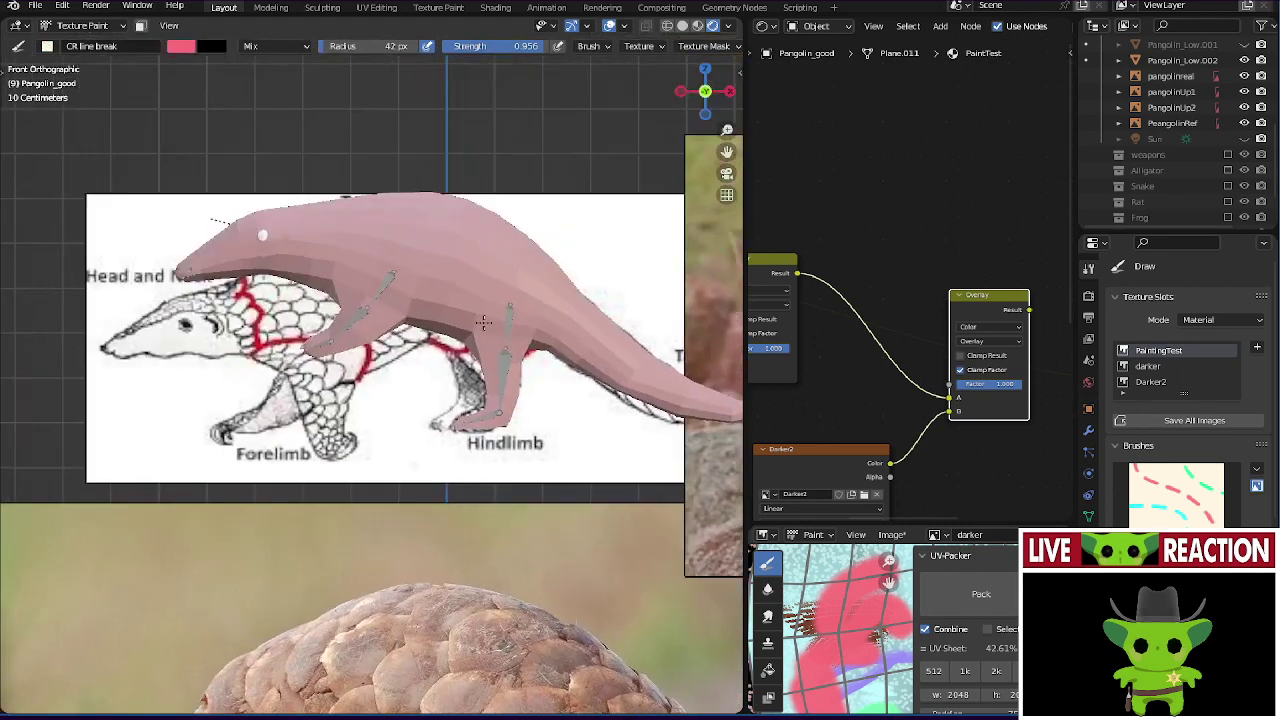
scroll(483, 322, up, 3)
shift+middle_drag(474, 91, 389, 269)
scroll(242, 287, up, 1)
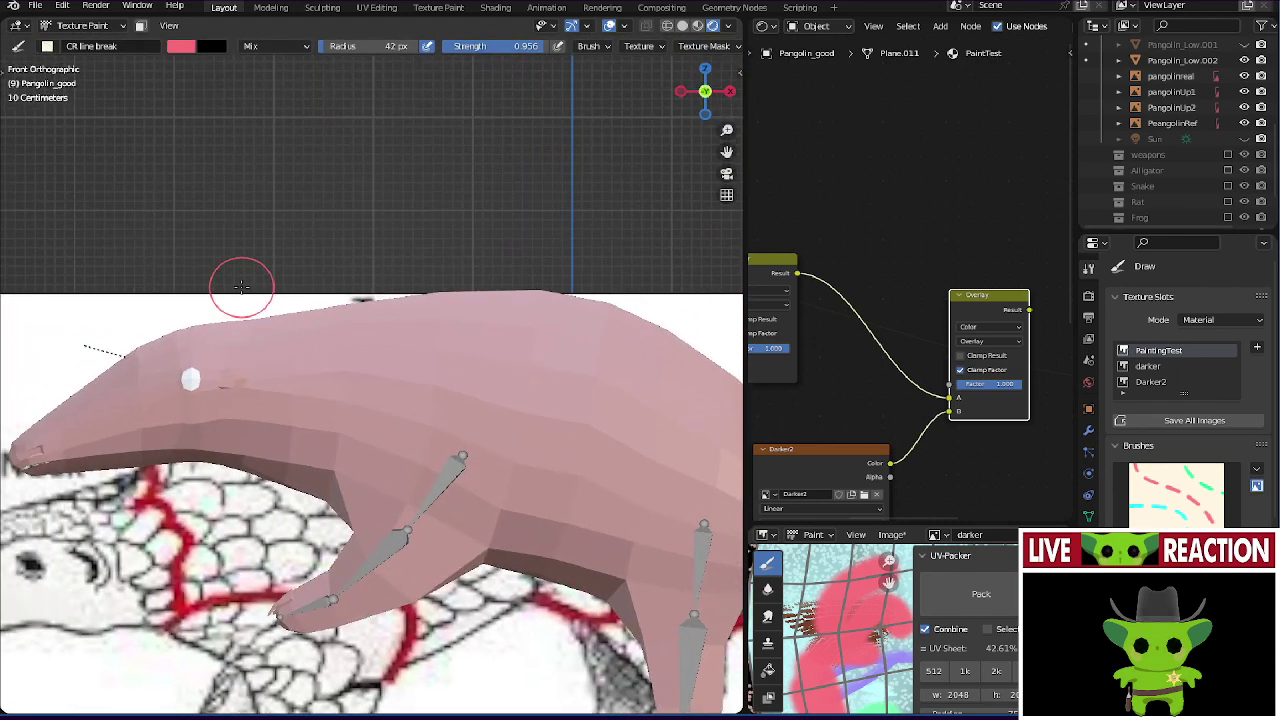
shift+middle_drag(457, 357, 400, 335)
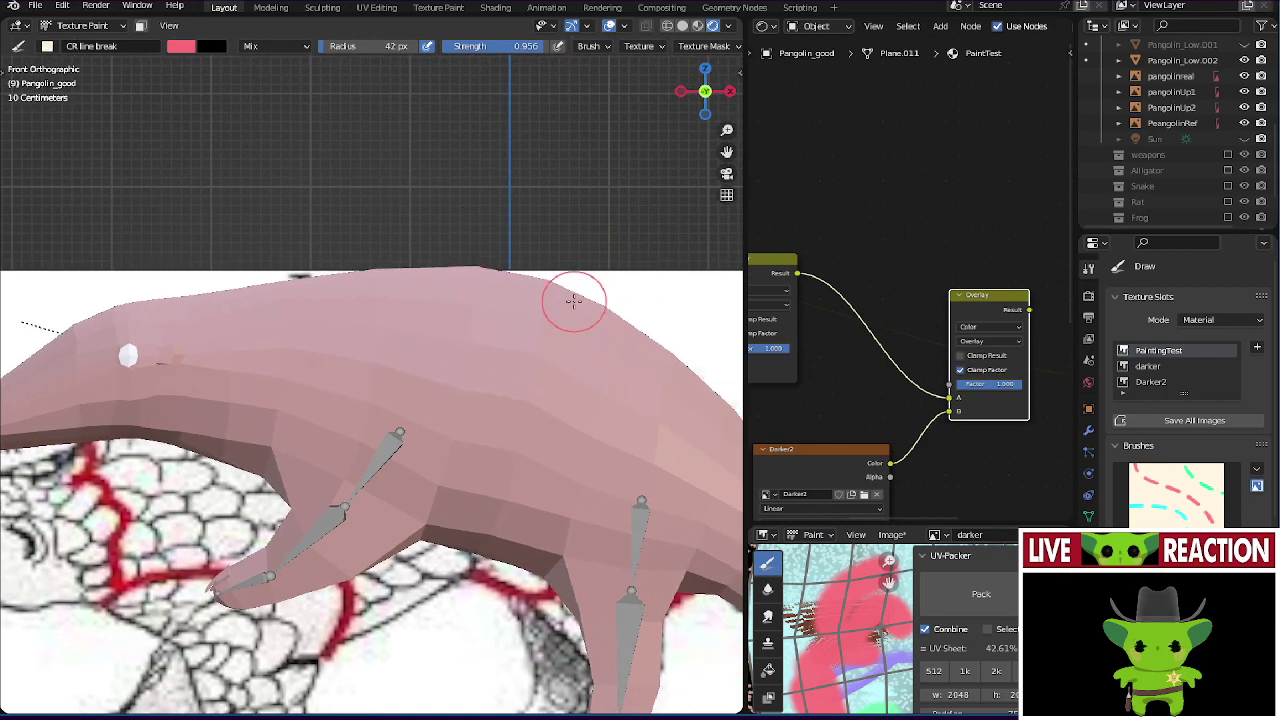
middle_drag(829, 349, 981, 191)
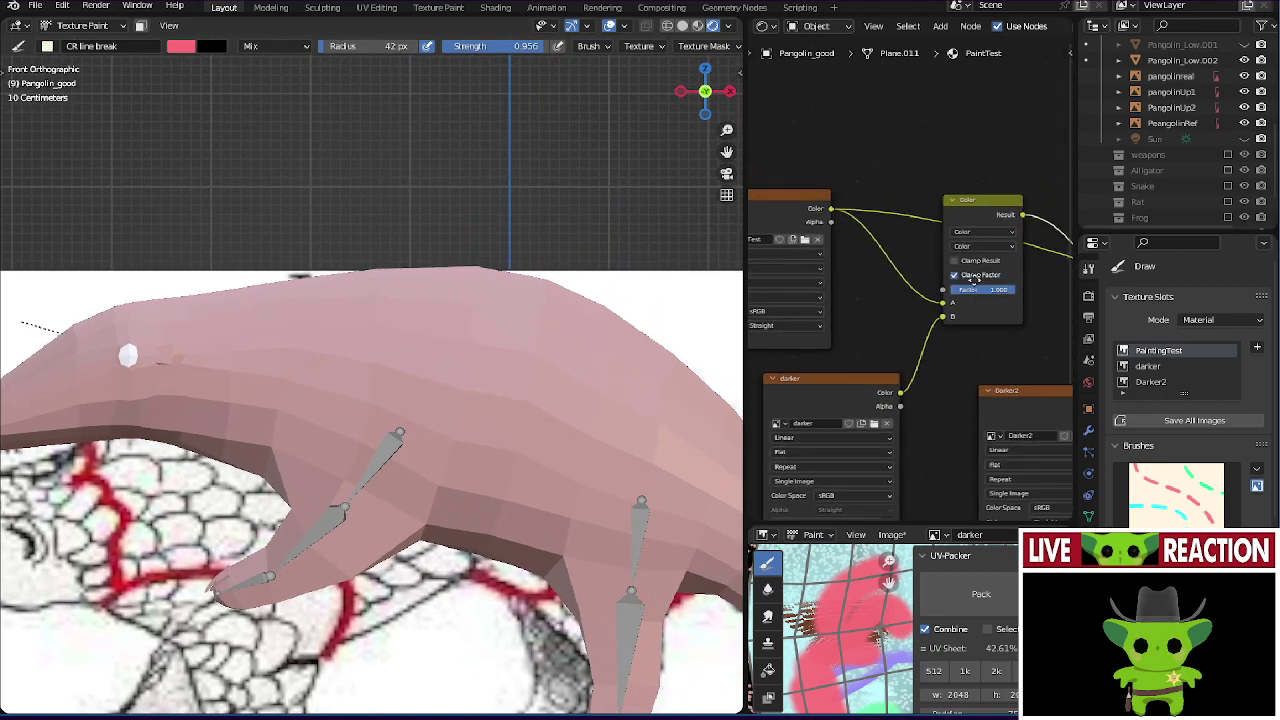
middle_drag(975, 280, 900, 236)
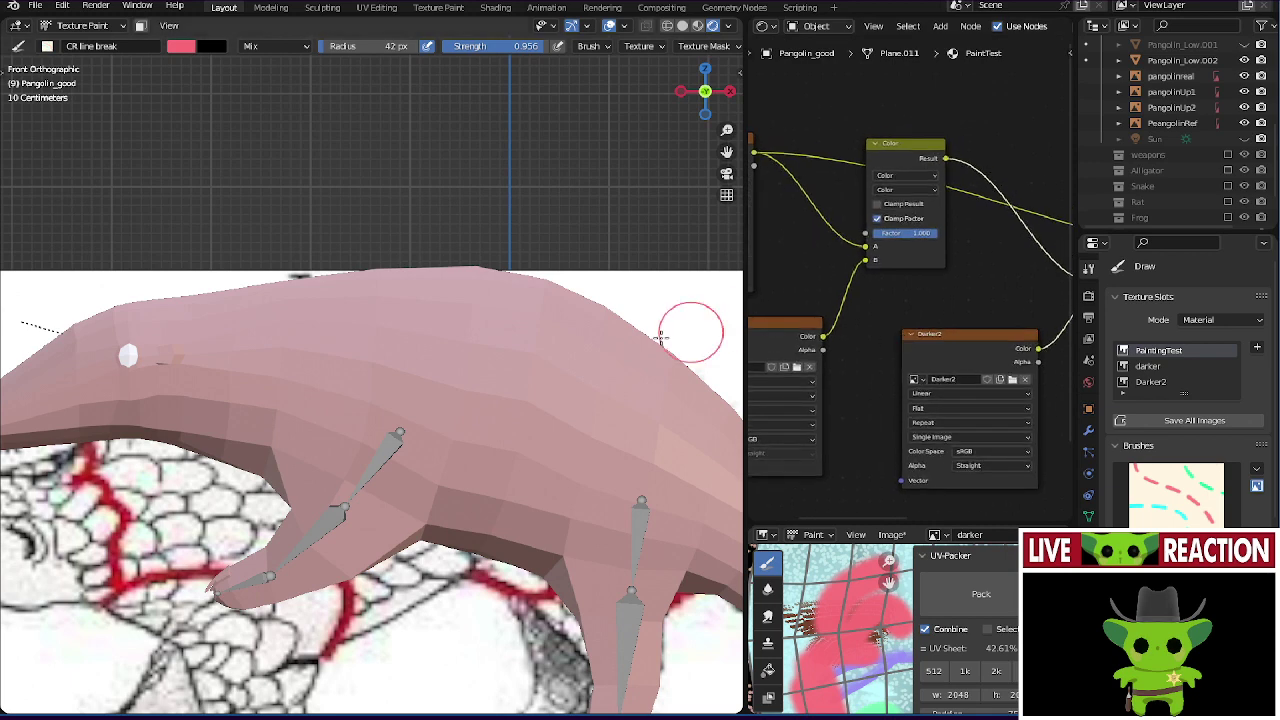
shift+middle_drag(514, 391, 471, 351)
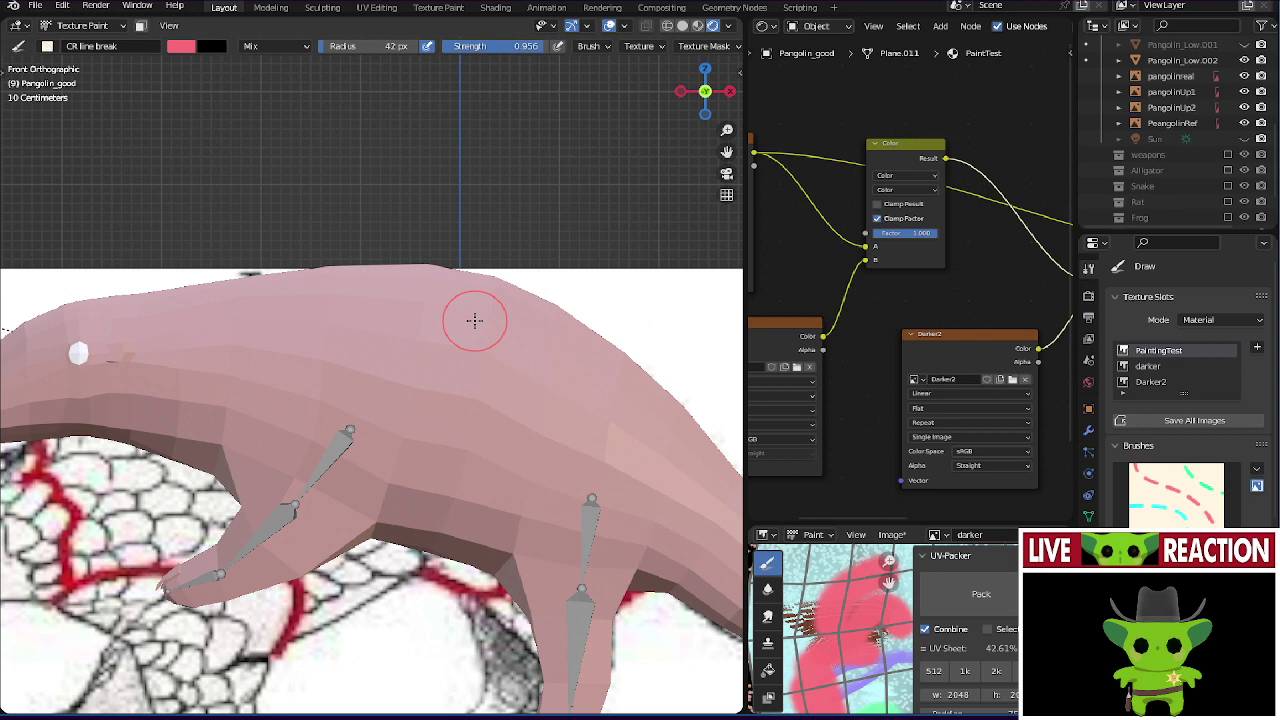
scroll(933, 119, up, 2)
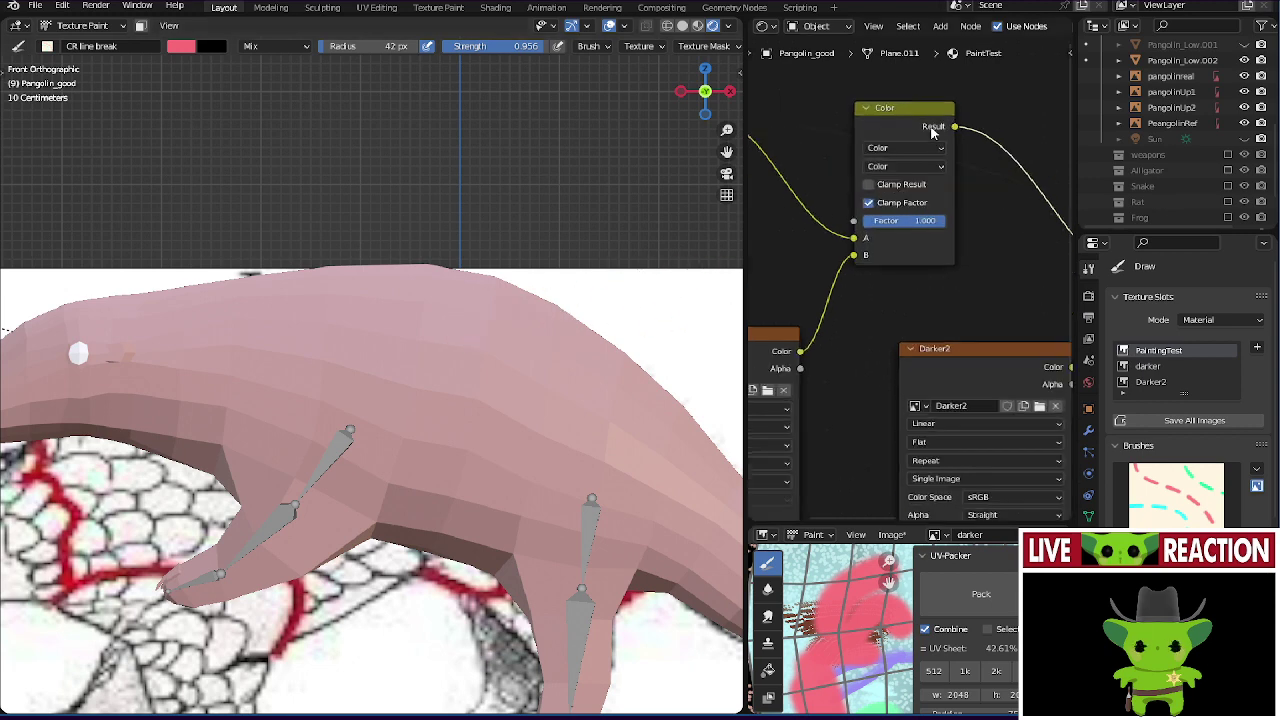
- Set the Color mix node's blending mode to Multiply and connect its Result directly to the Principled Base Color
click(928, 167)
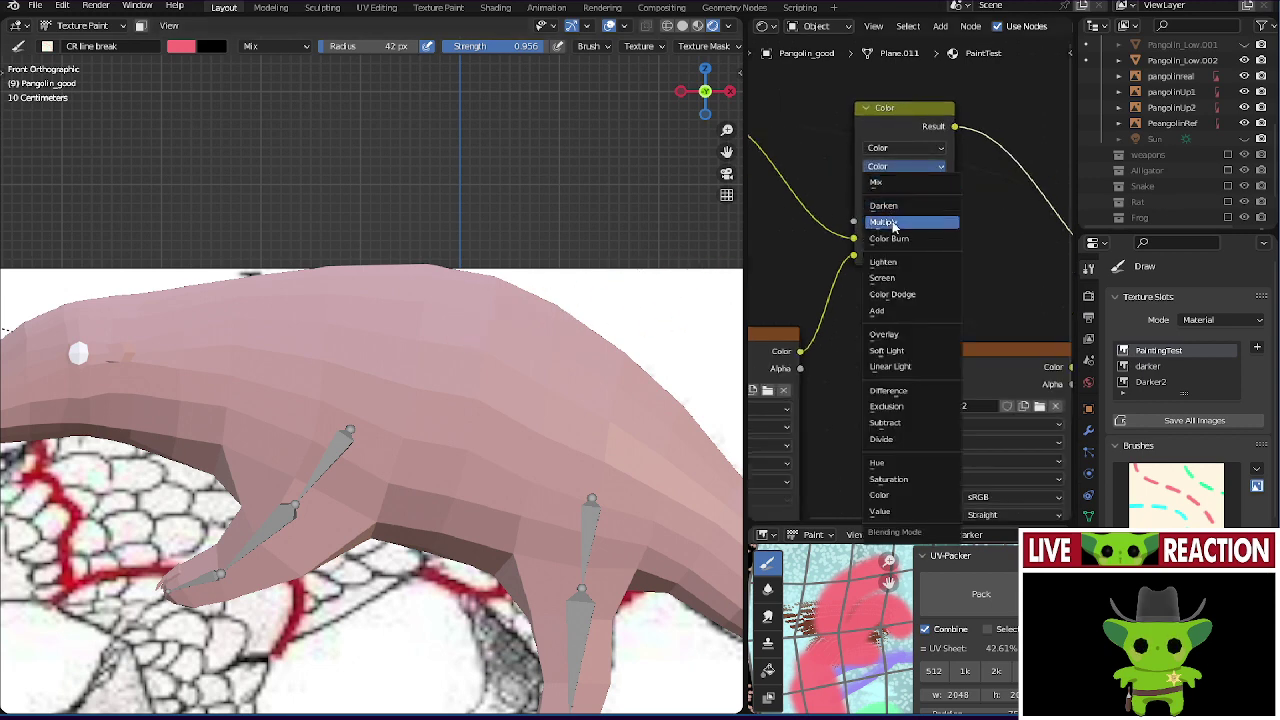
click(893, 222)
middle_drag(803, 363, 940, 317)
drag(792, 254, 1031, 352)
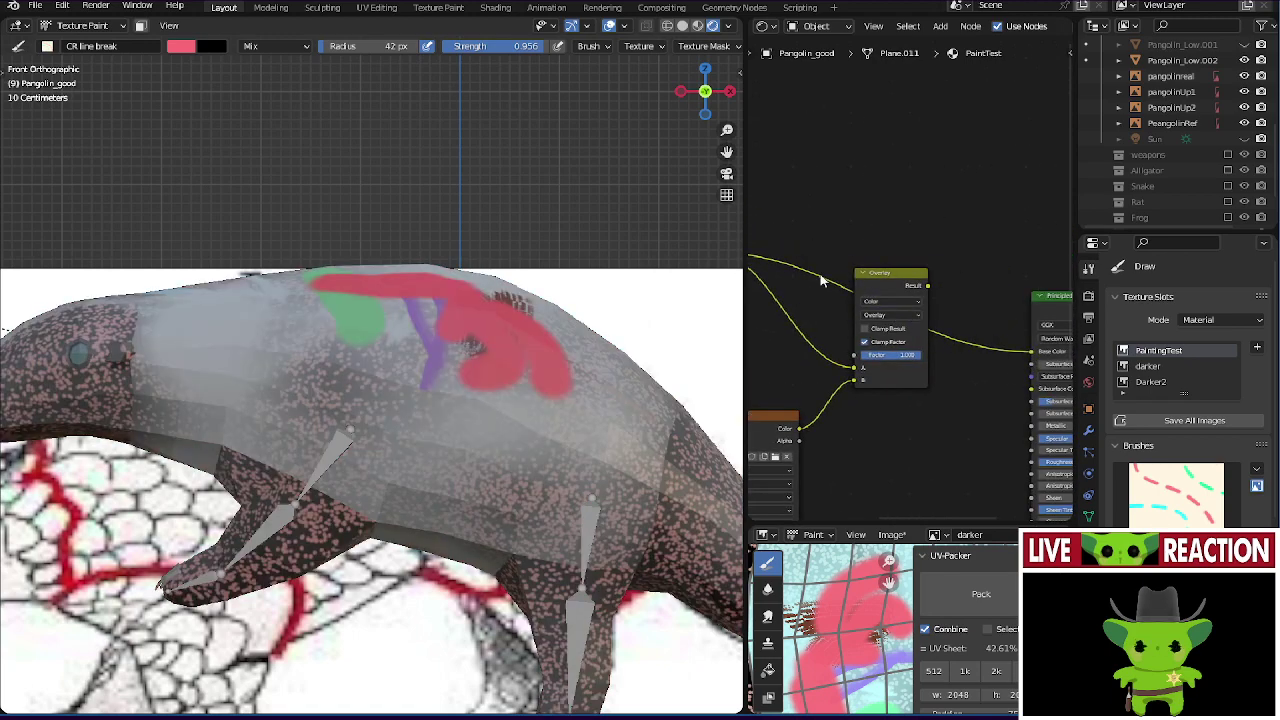
middle_drag(850, 300, 942, 290)
scroll(600, 286, down, 3)
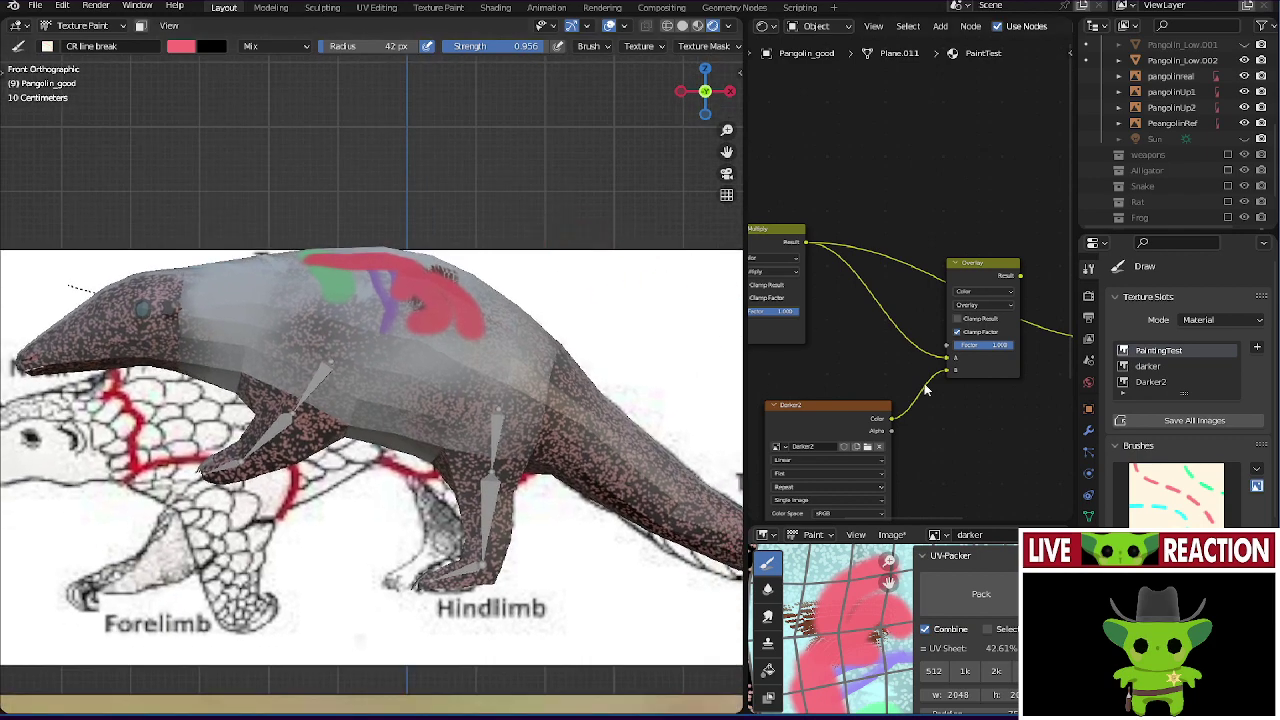
- Enlarge the image editor in height and width and bring the whole darker image into view
drag(950, 523, 950, 166)
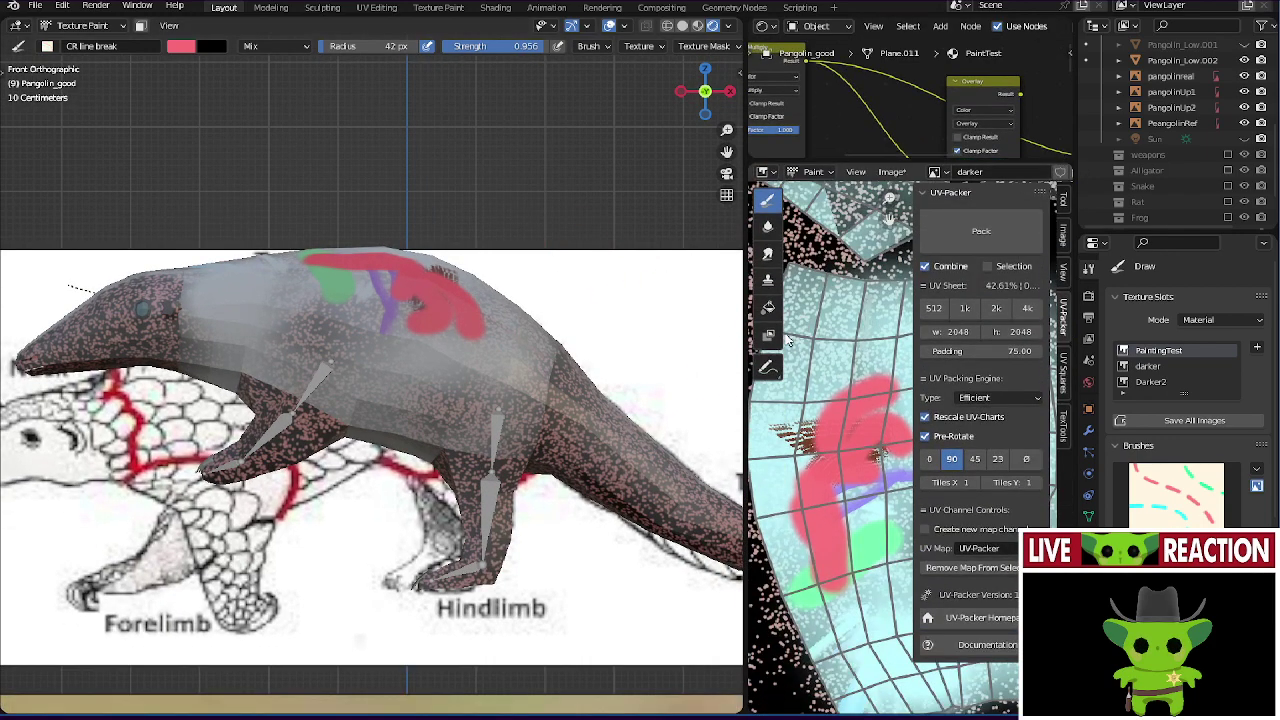
drag(746, 370, 393, 370)
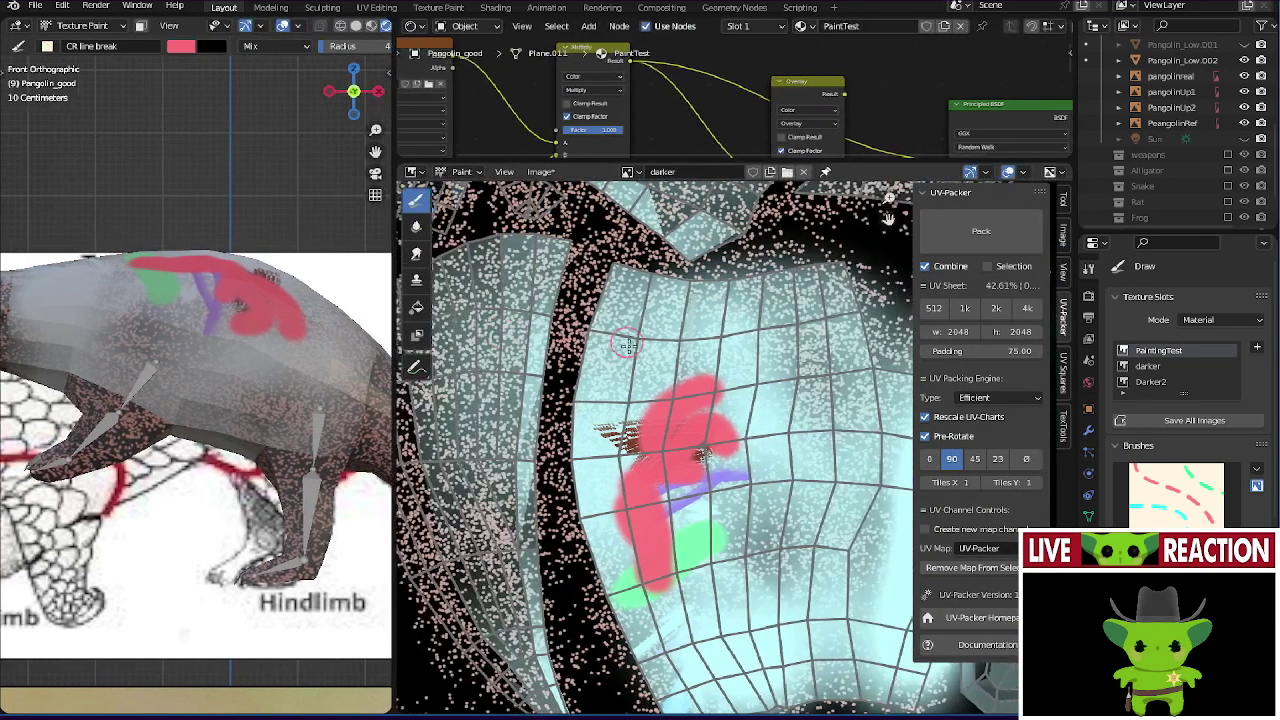
scroll(722, 440, down, 3)
scroll(722, 438, up, 2)
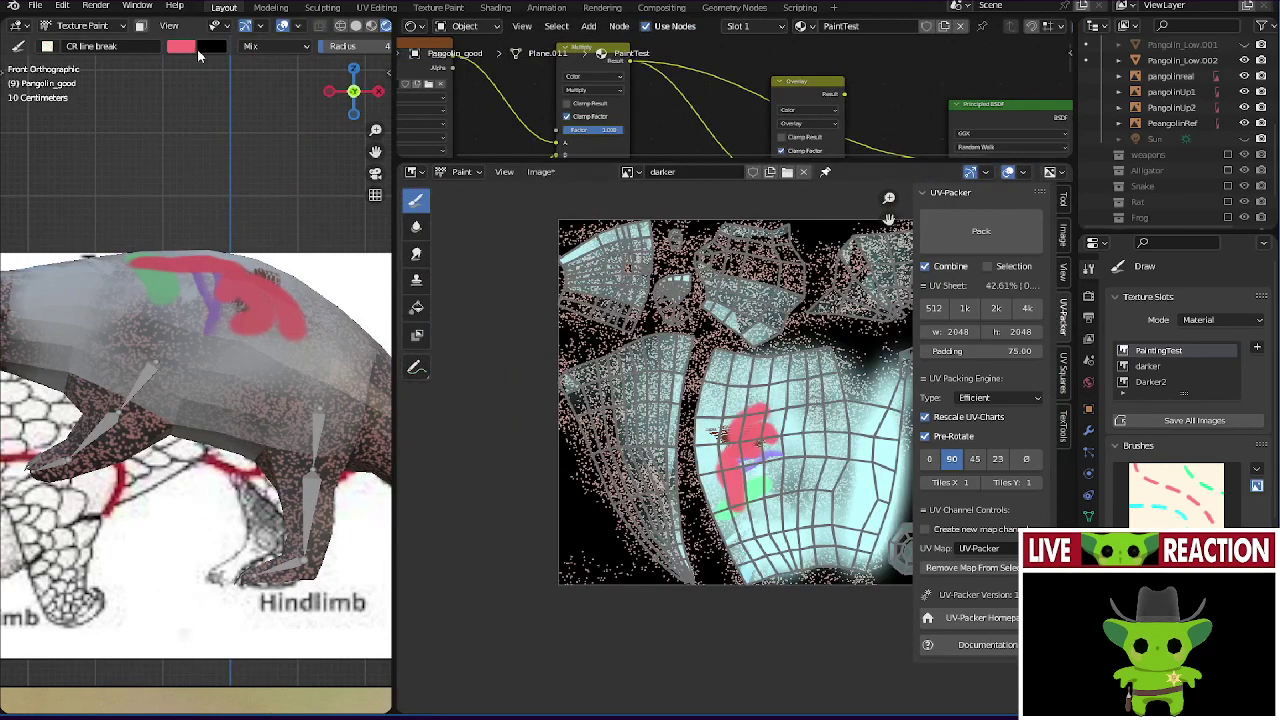
- Paint over the whole darker image in white with the TexDraw brush and save the project file
click(95, 47)
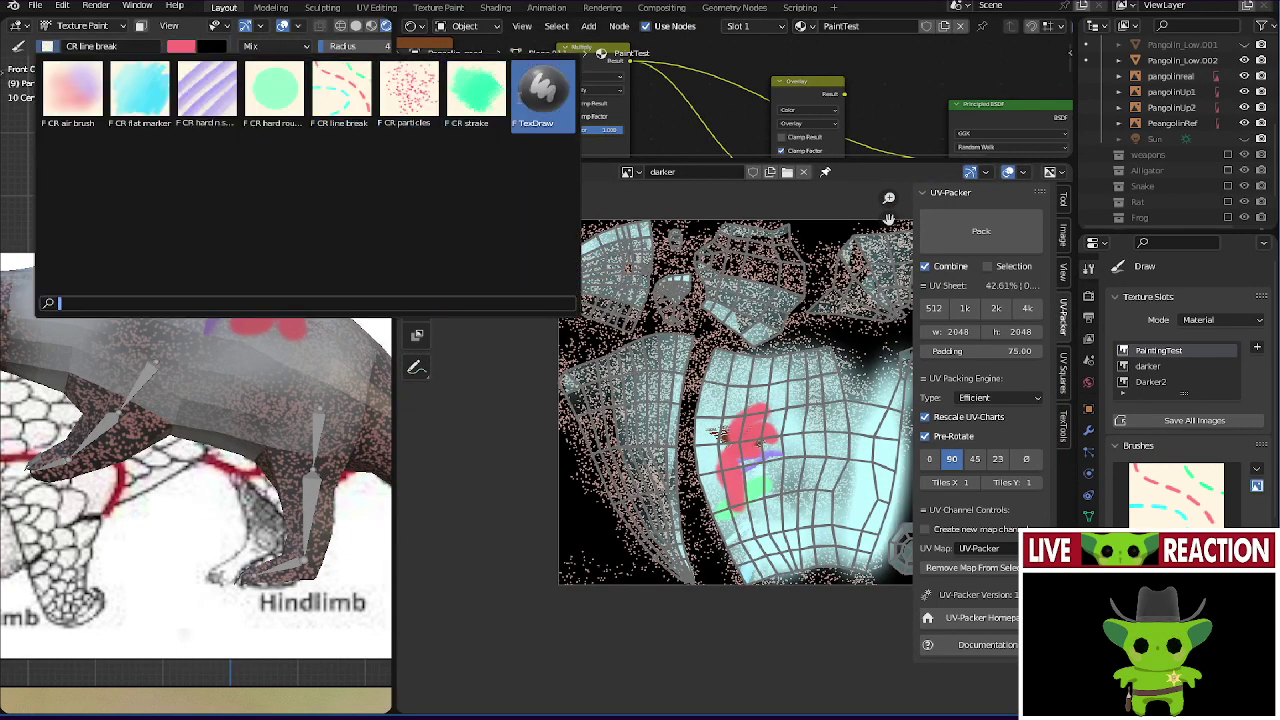
click(522, 102)
mouse_move(660, 532)
mouse_down()
mouse_move(669, 611)
mouse_move(679, 530)
mouse_up()
shift+middle_drag(330, 290, 125, 312)
mouse_move(634, 563)
mouse_down()
mouse_move(597, 512)
mouse_move(587, 418)
mouse_move(544, 341)
mouse_move(559, 243)
mouse_move(827, 246)
mouse_move(859, 252)
mouse_move(870, 298)
mouse_up()
middle_drag(870, 298, 726, 373)
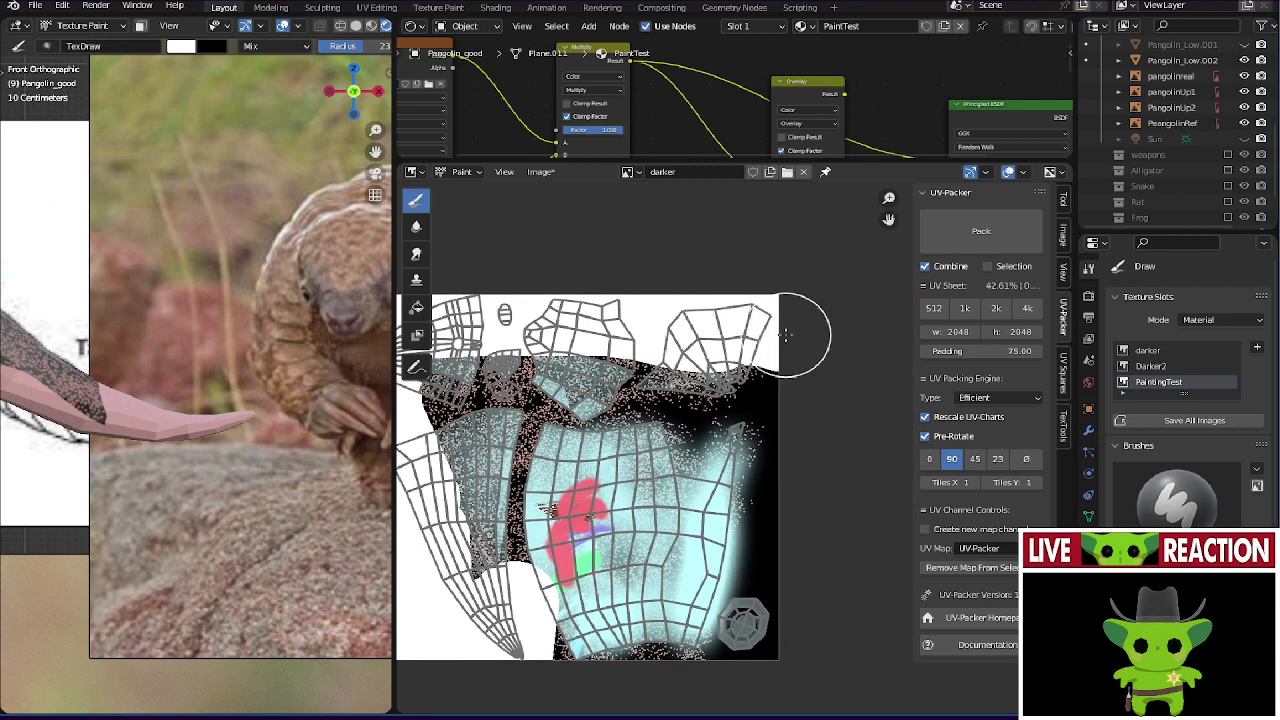
mouse_move(808, 257)
mouse_down()
mouse_move(737, 663)
mouse_move(705, 570)
mouse_move(700, 430)
mouse_move(598, 376)
mouse_move(460, 348)
mouse_move(470, 460)
mouse_move(515, 530)
mouse_move(482, 550)
mouse_move(600, 660)
mouse_move(650, 590)
mouse_move(660, 450)
mouse_move(533, 426)
mouse_move(580, 575)
mouse_move(630, 582)
mouse_move(495, 548)
mouse_up()
scroll(600, 480, down, 3)
scroll(300, 450, up, 5)
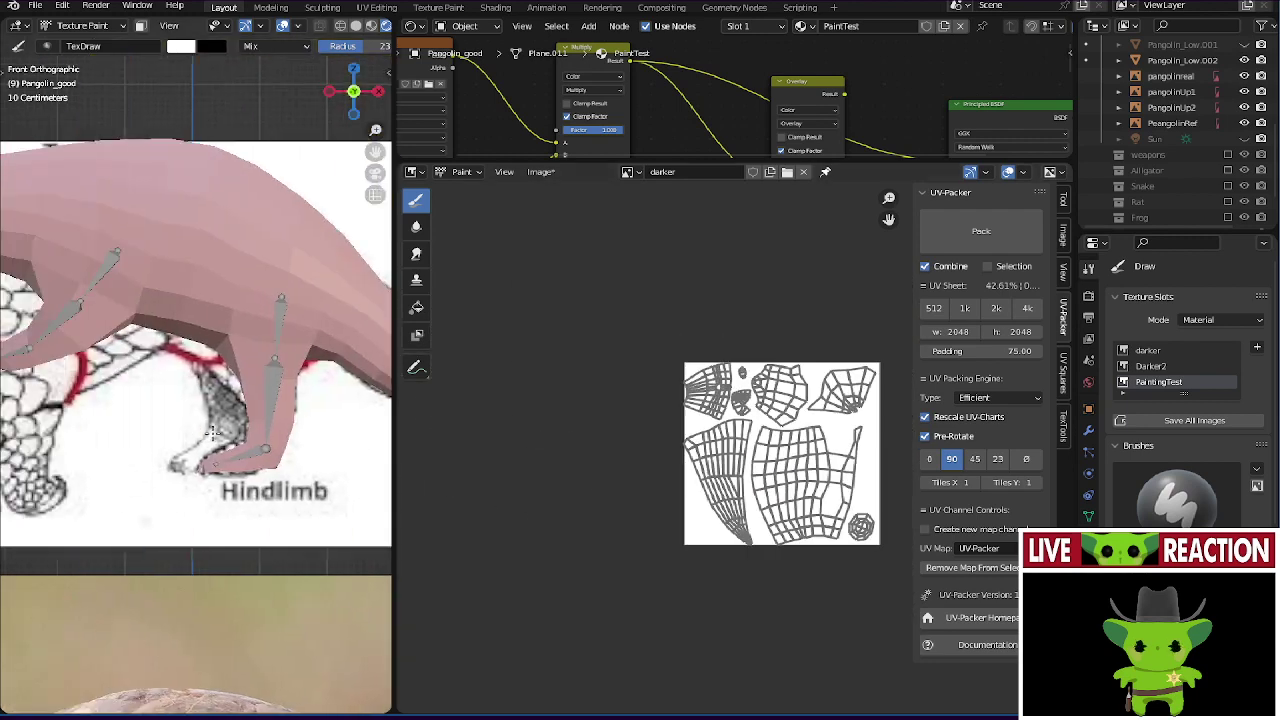
key(ctrl+s)
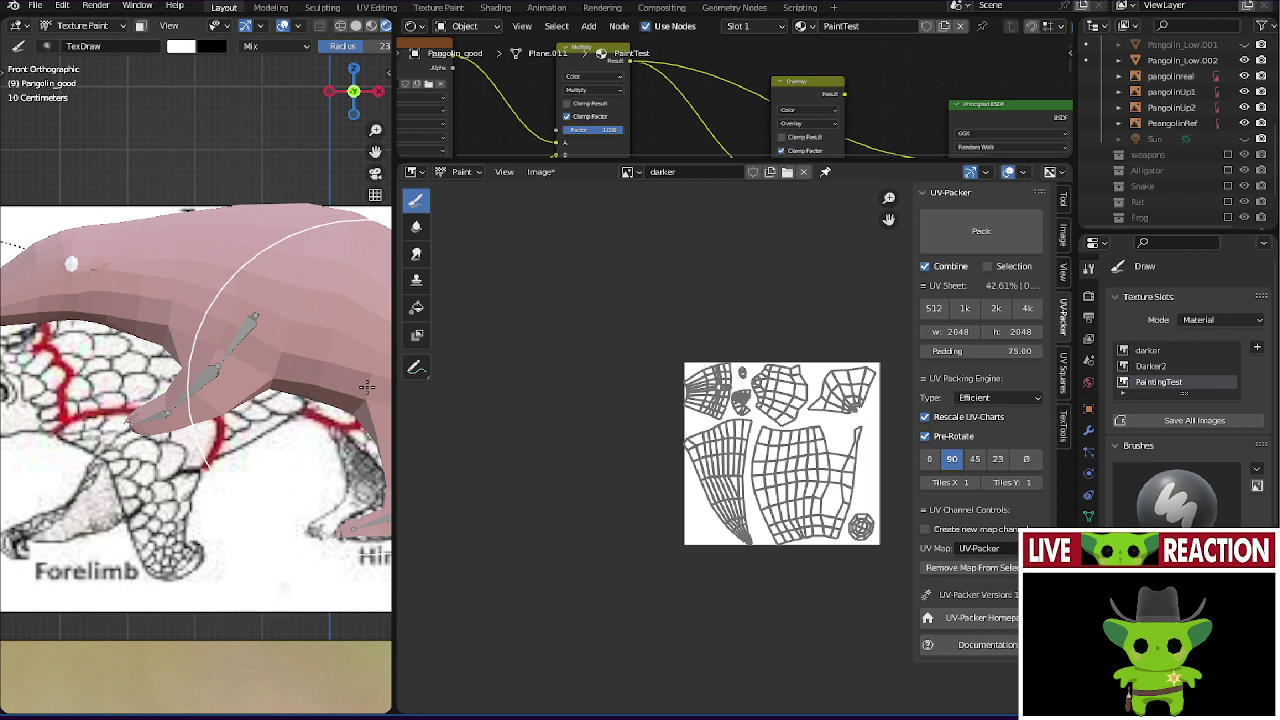
- Test a black dab on the darker image's large wedge-shaped UV island, check it on the tail, and paint it out in white
key(x)
scroll(728, 430, up, 4)
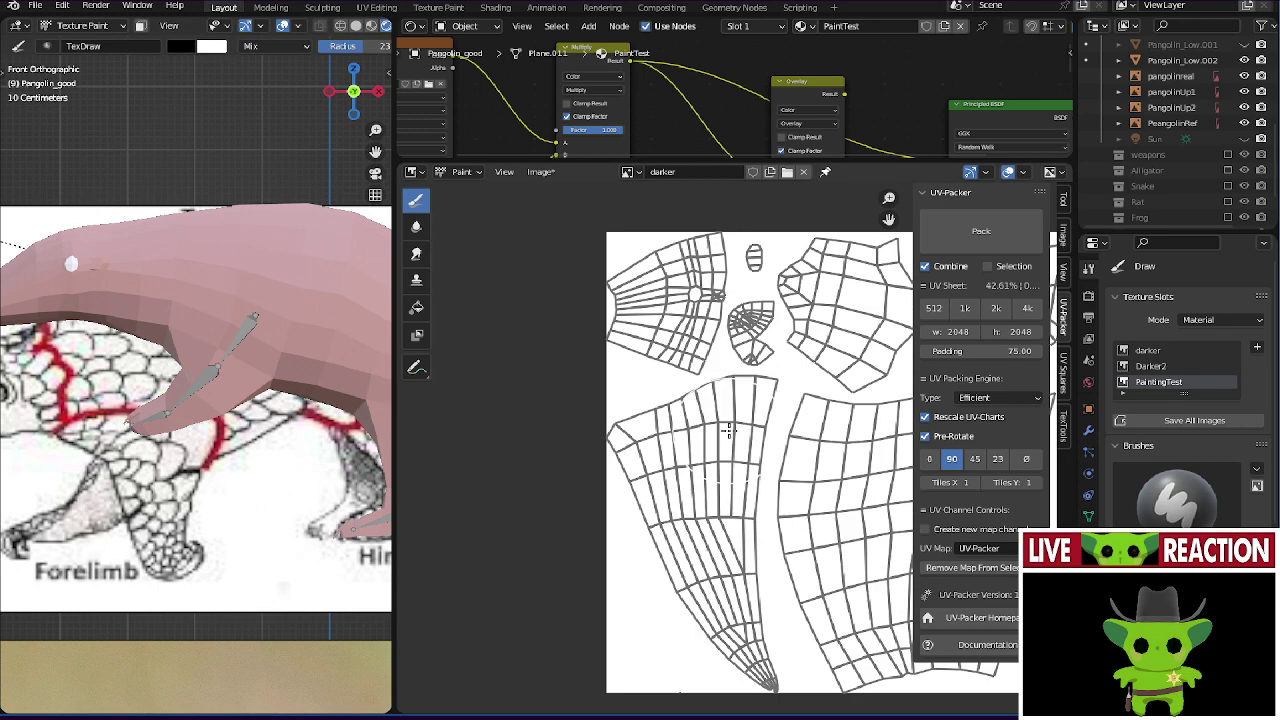
scroll(728, 430, up, 3)
click(657, 479)
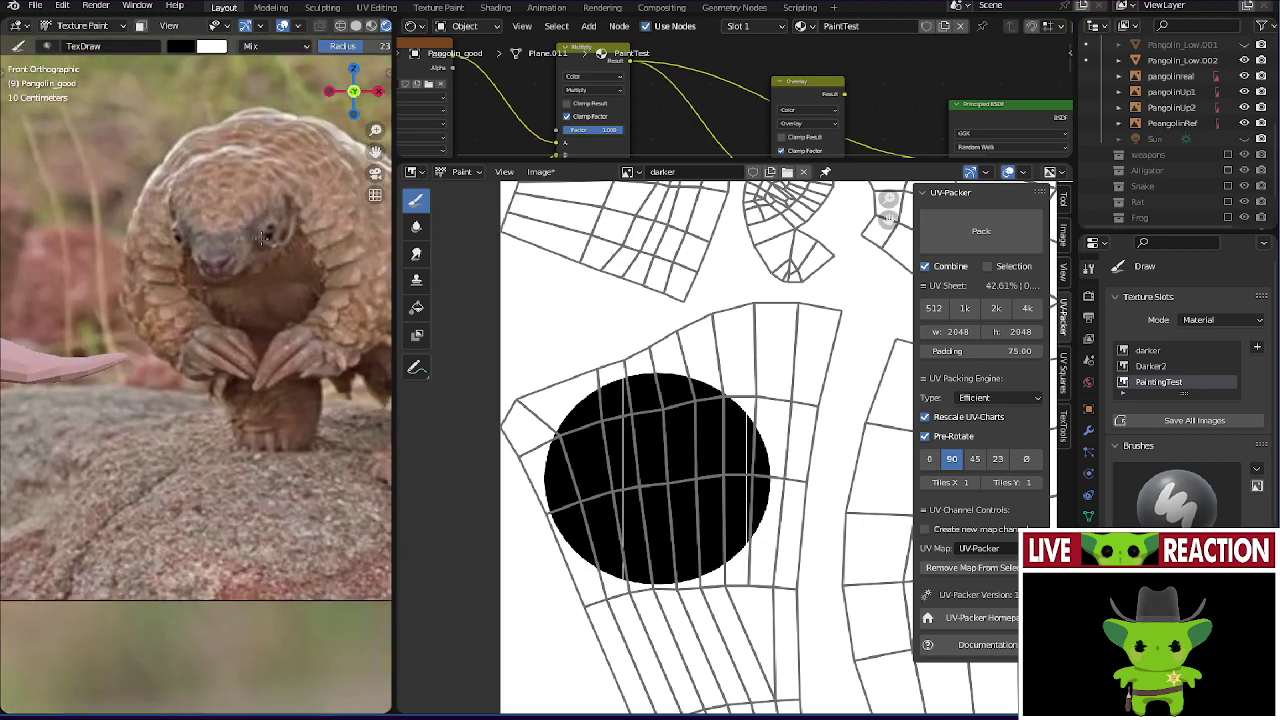
scroll(240, 286, up, 4)
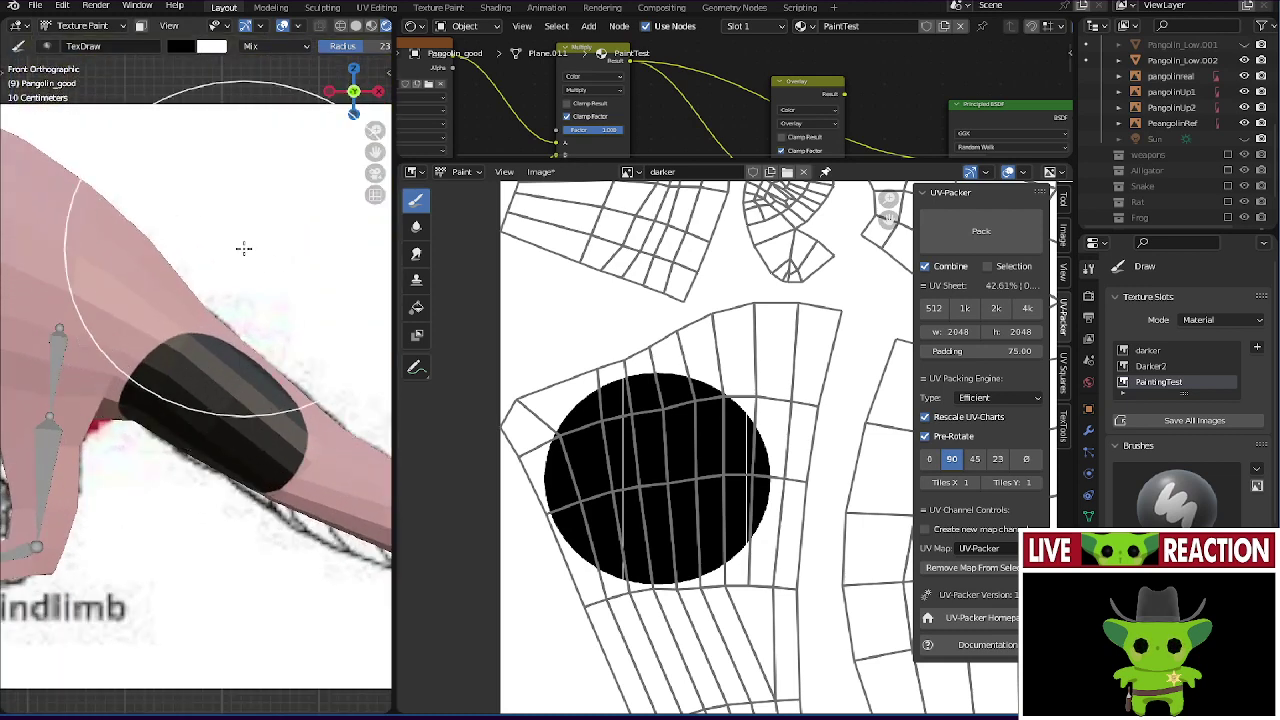
key(x)
mouse_move(655, 470)
mouse_down()
mouse_move(721, 552)
mouse_move(711, 434)
mouse_up()
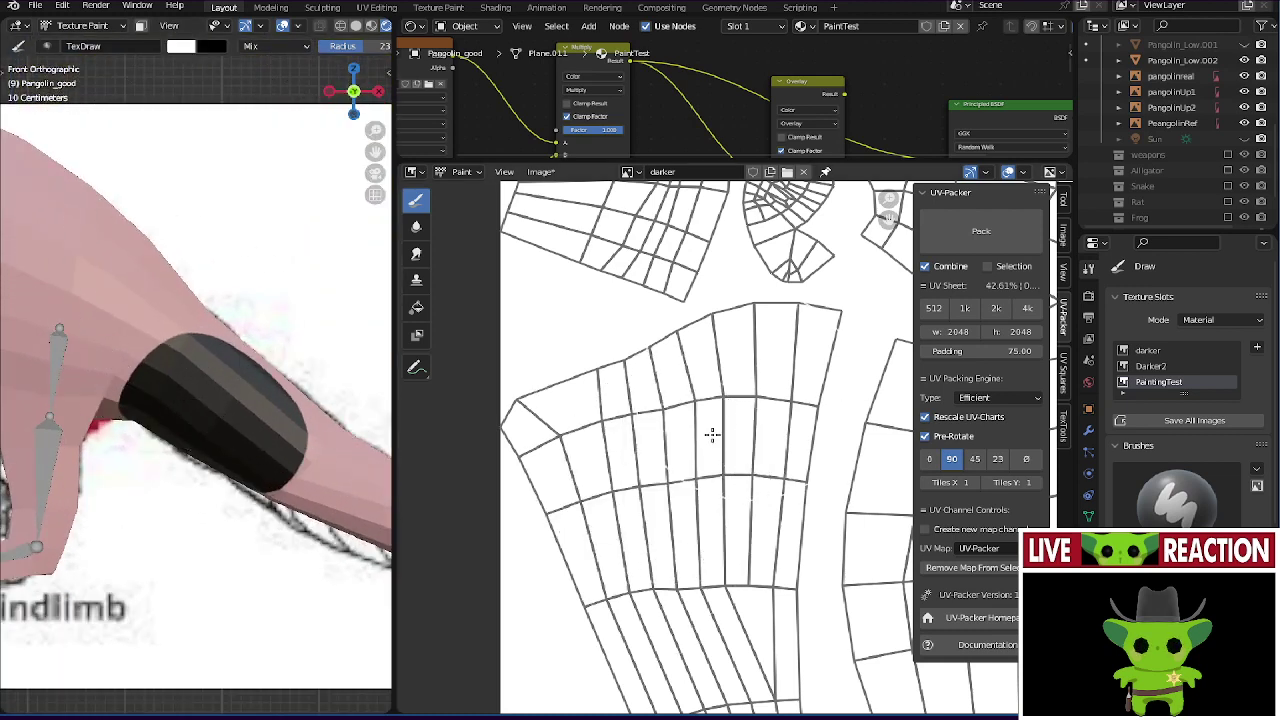
- Set the TexDraw colour's HSV Value to 0.5 and test a grey dab on the wedge-shaped island, checking it on the tail
key(x)
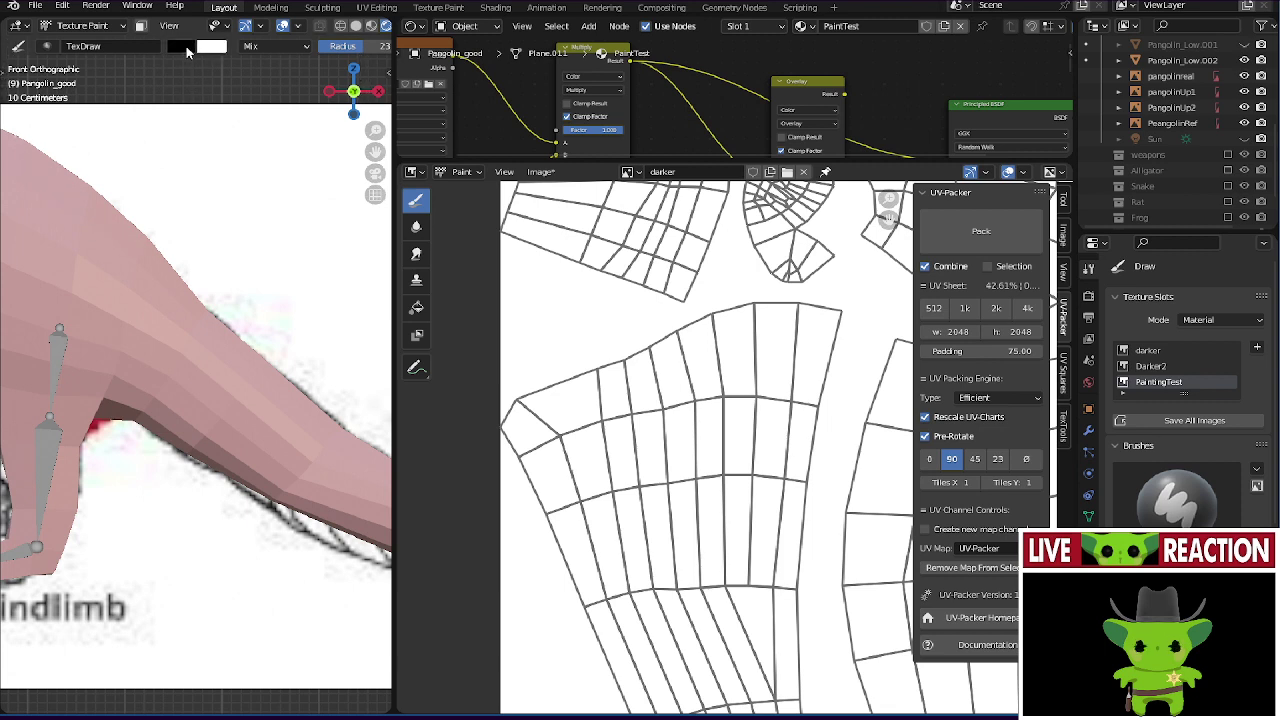
click(183, 47)
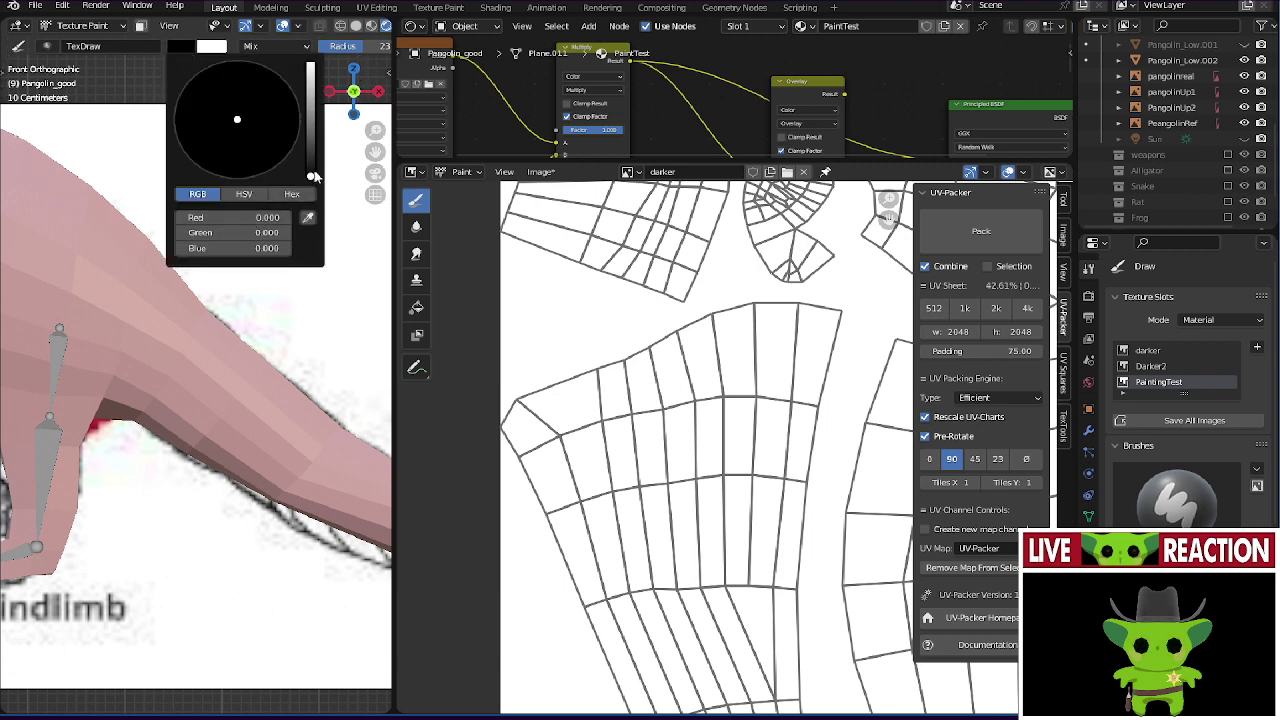
click(244, 193)
drag(310, 176, 310, 148)
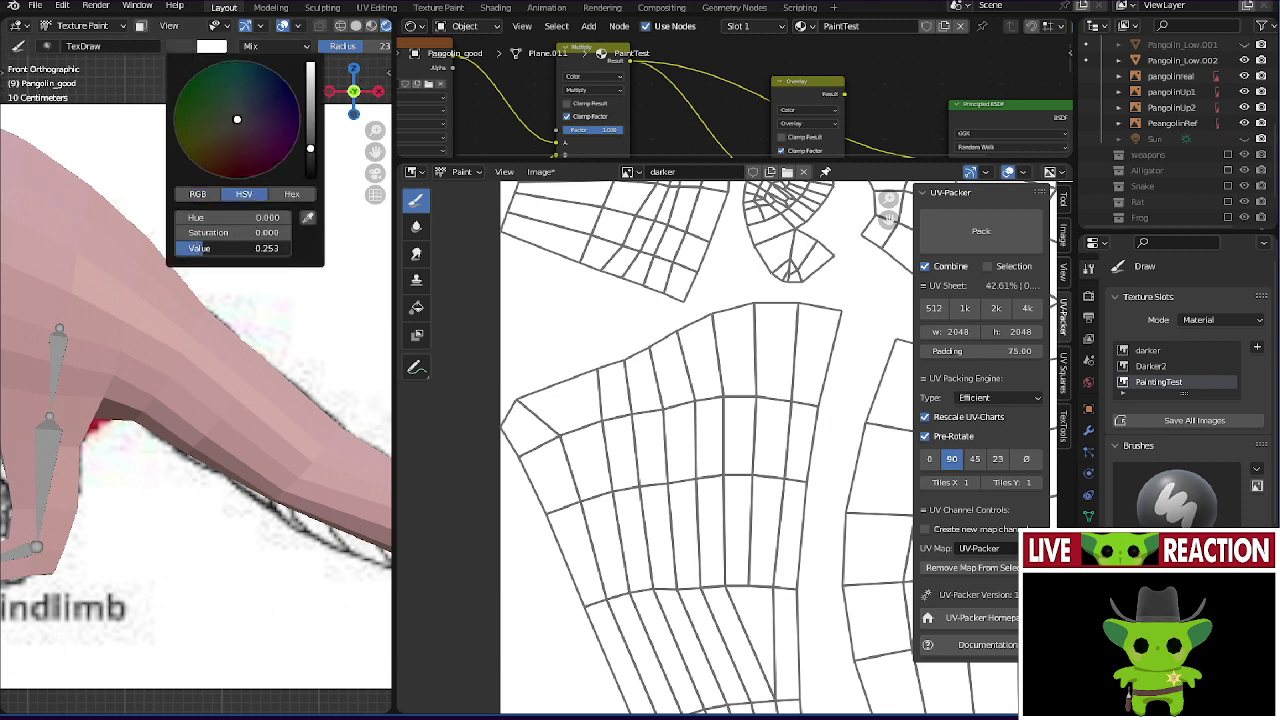
click(206, 246)
key(BackSpace)
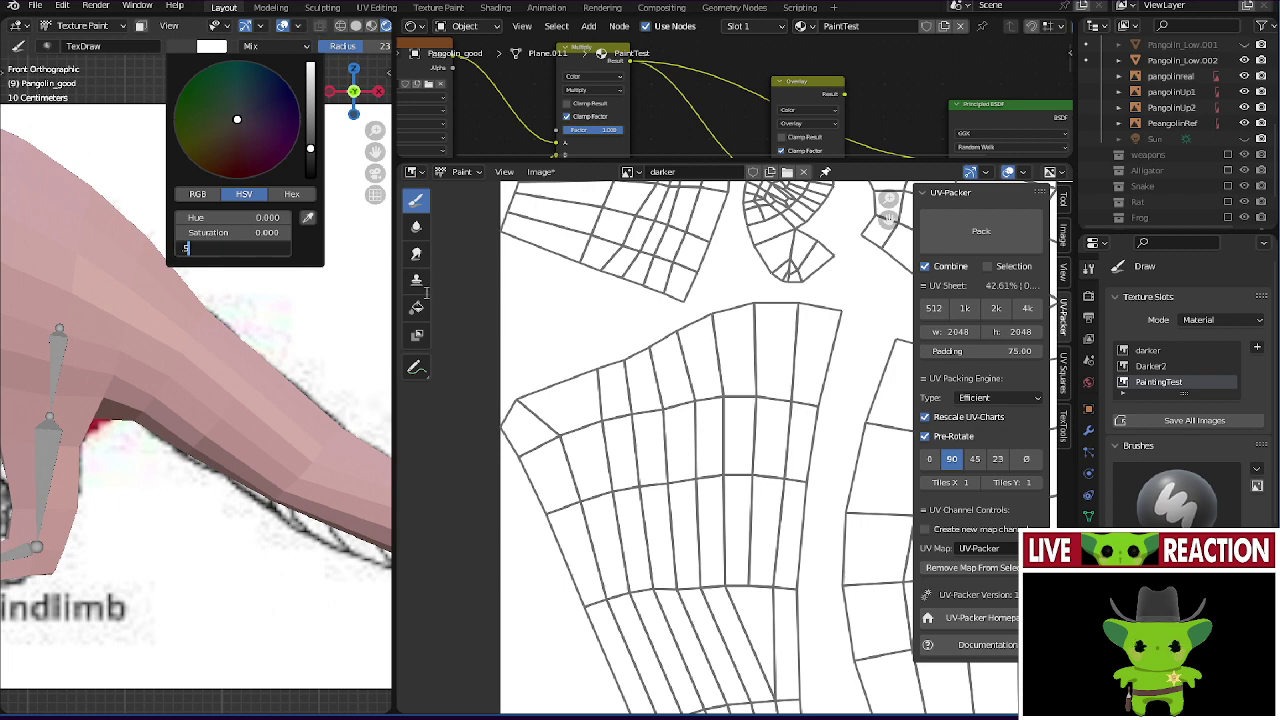
key(Return)
click(661, 490)
middle_drag(200, 330, 206, 280)
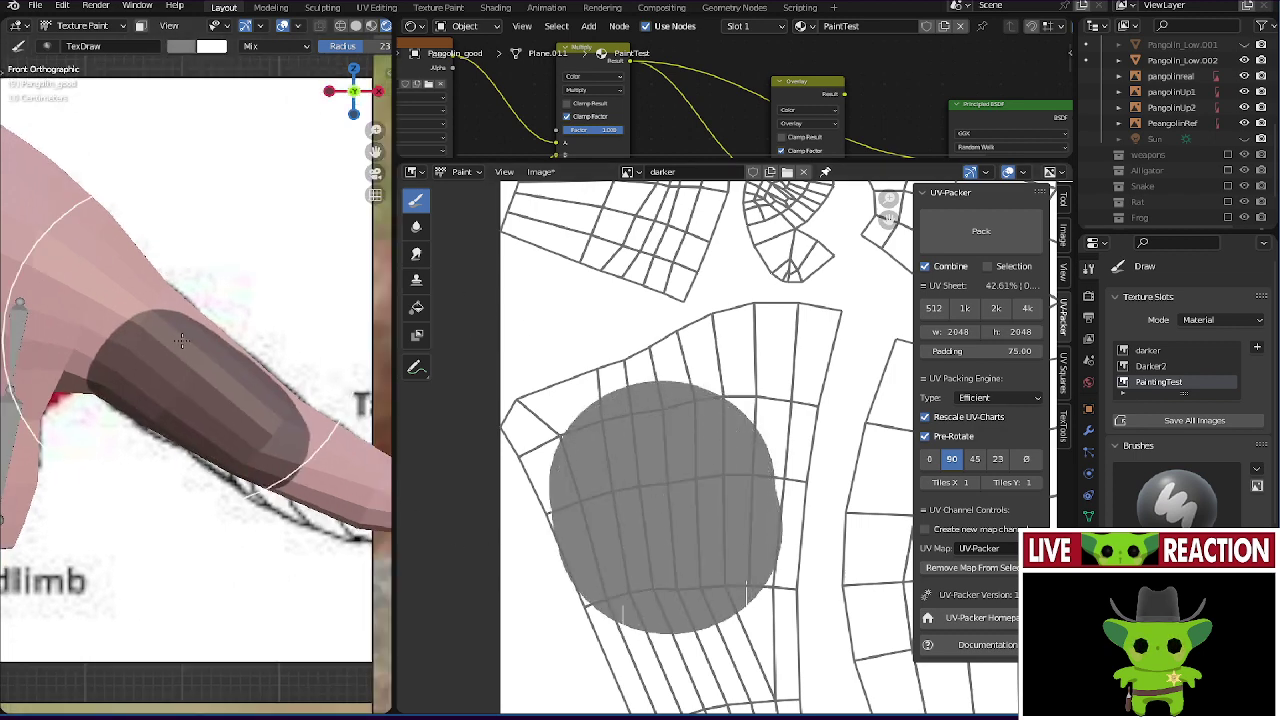
scroll(206, 263, up, 3)
- Raise the TexDraw colour's Value to .75 and paint the lighter grey over the test patch, checking it on the tail
click(183, 47)
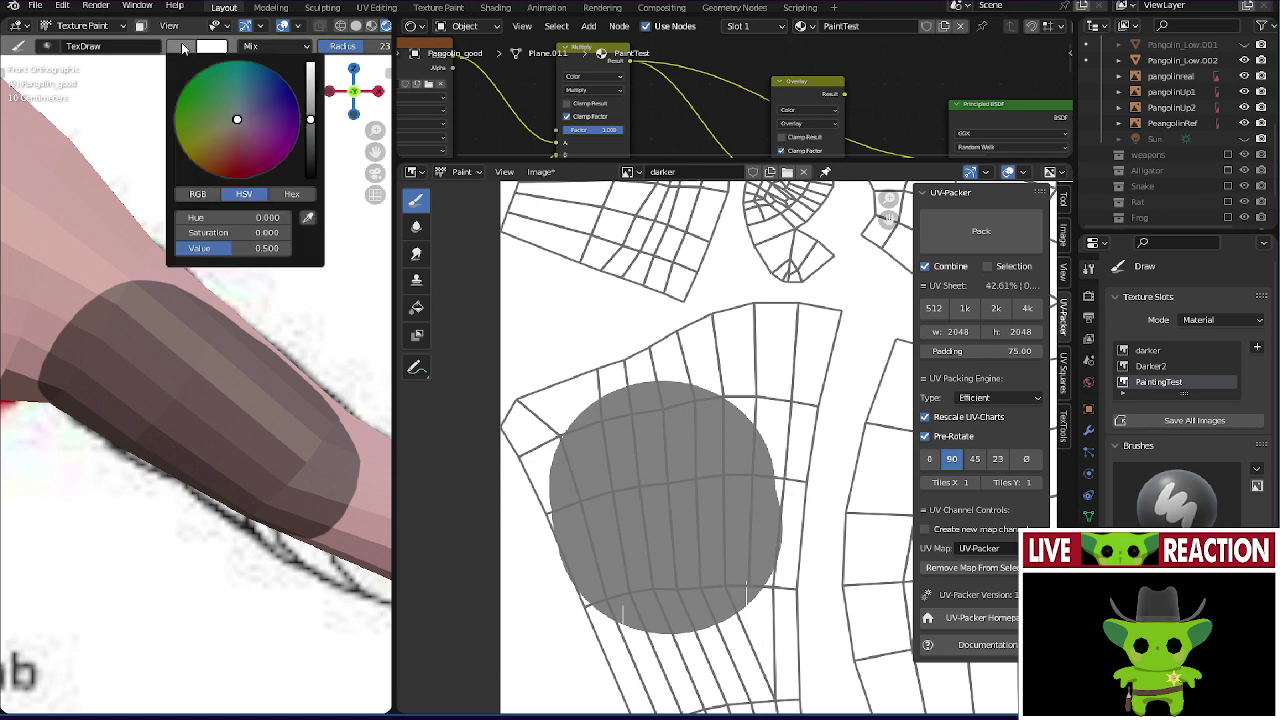
click(234, 248)
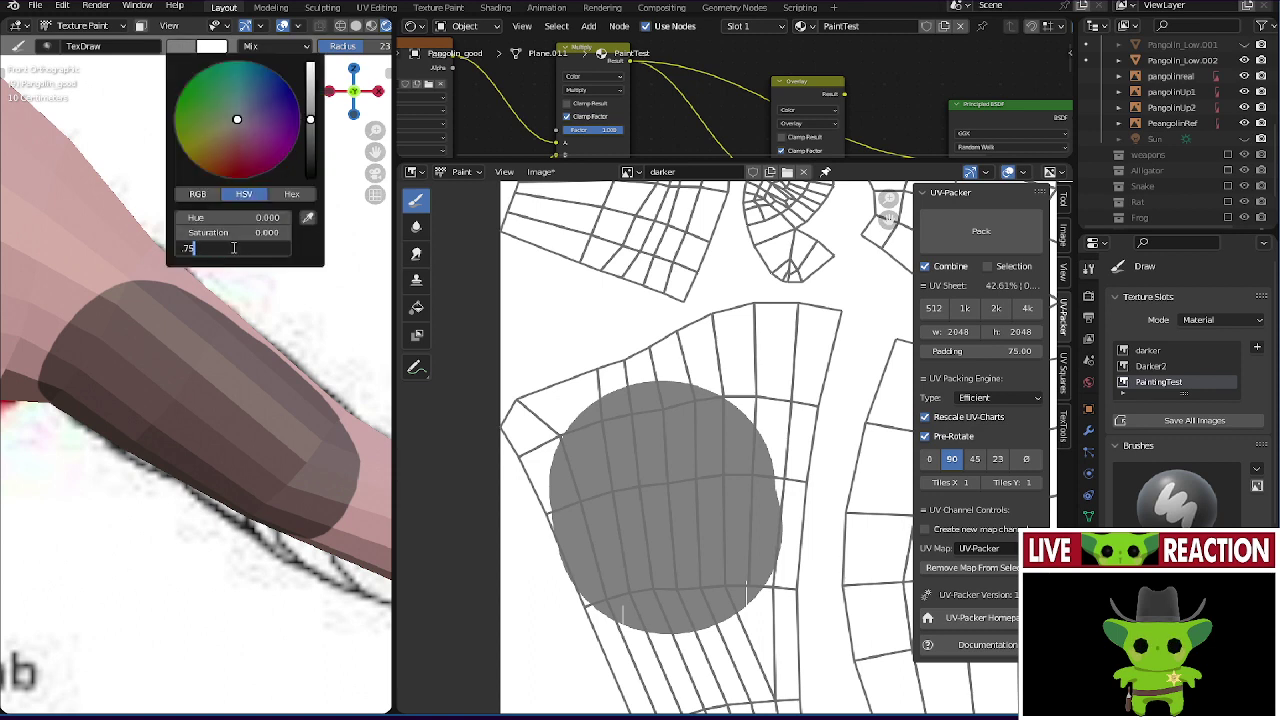
key(Return)
mouse_move(662, 482)
mouse_down()
mouse_move(622, 544)
mouse_move(584, 423)
mouse_up()
middle_drag(190, 385, 160, 338)
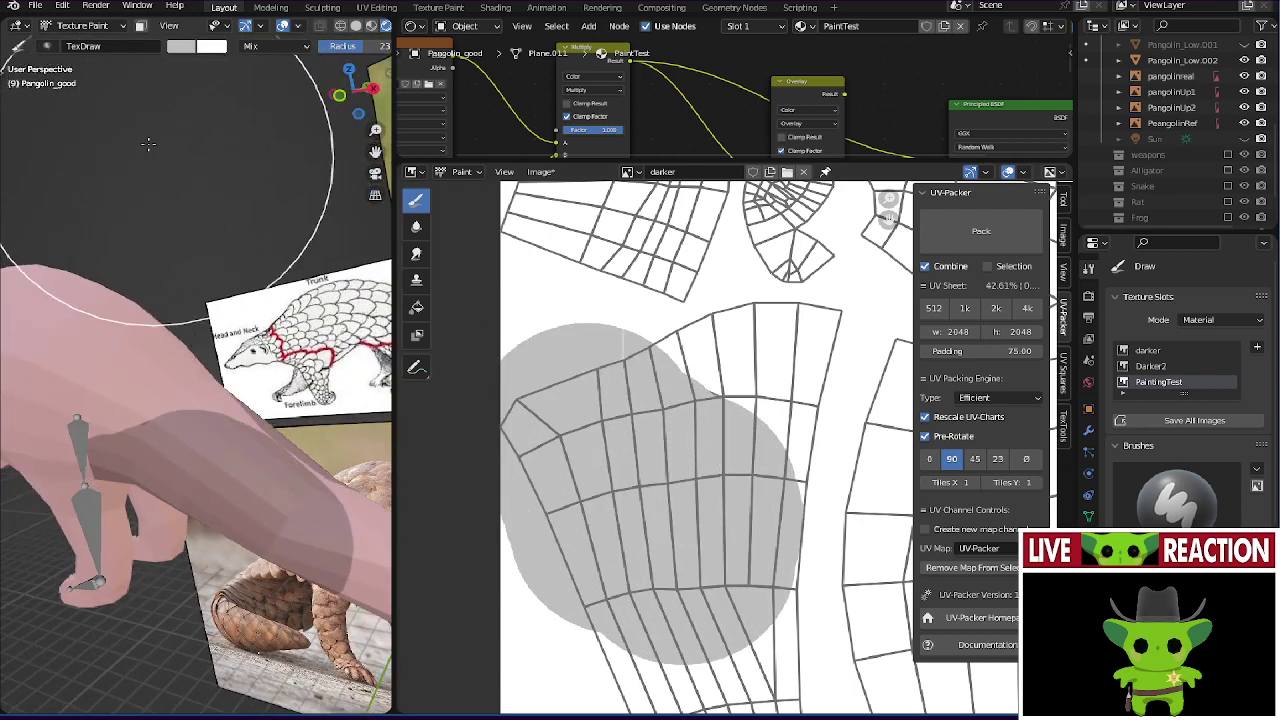
- Choose the CR particles brush and change its black colour to a light grey with Value .75
click(45, 47)
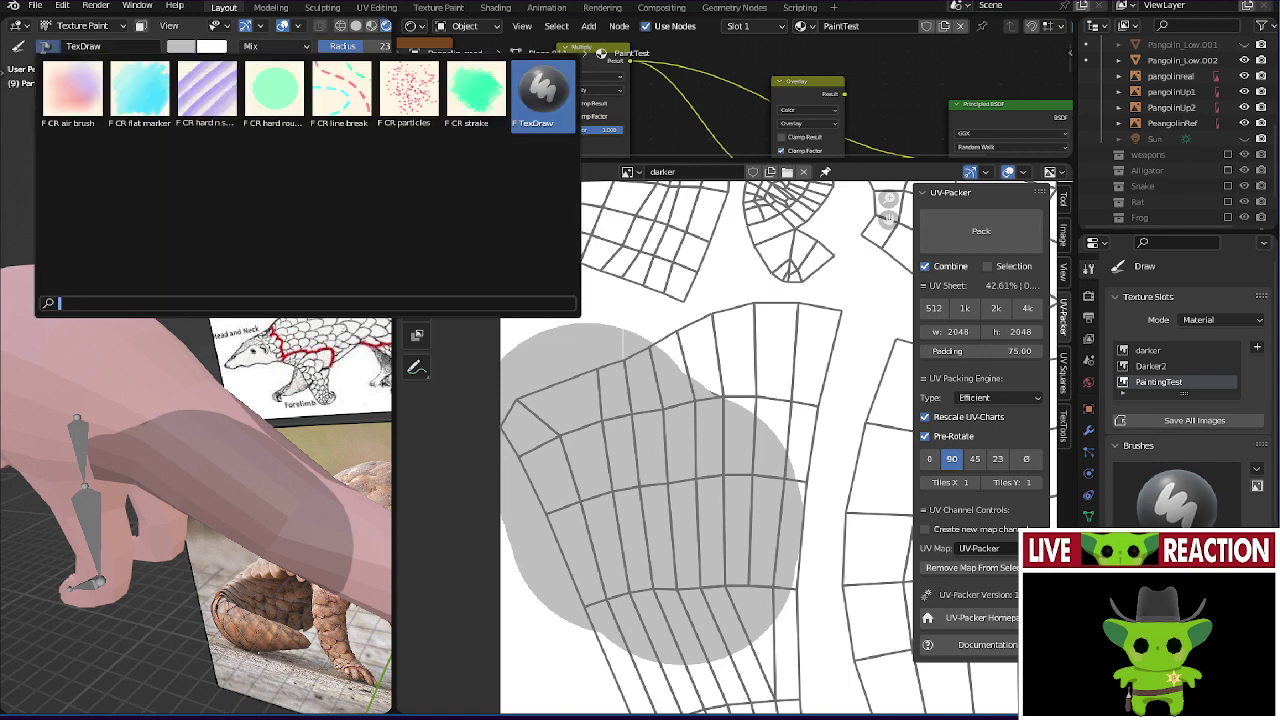
click(388, 104)
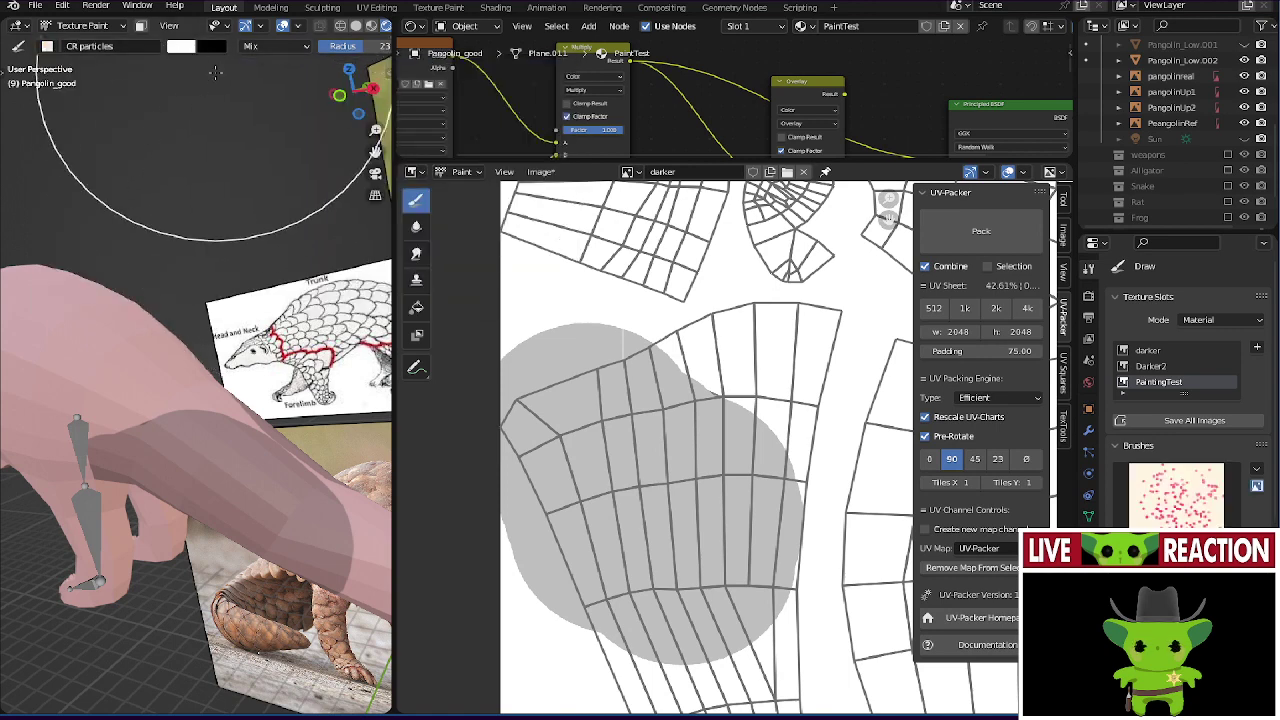
click(182, 47)
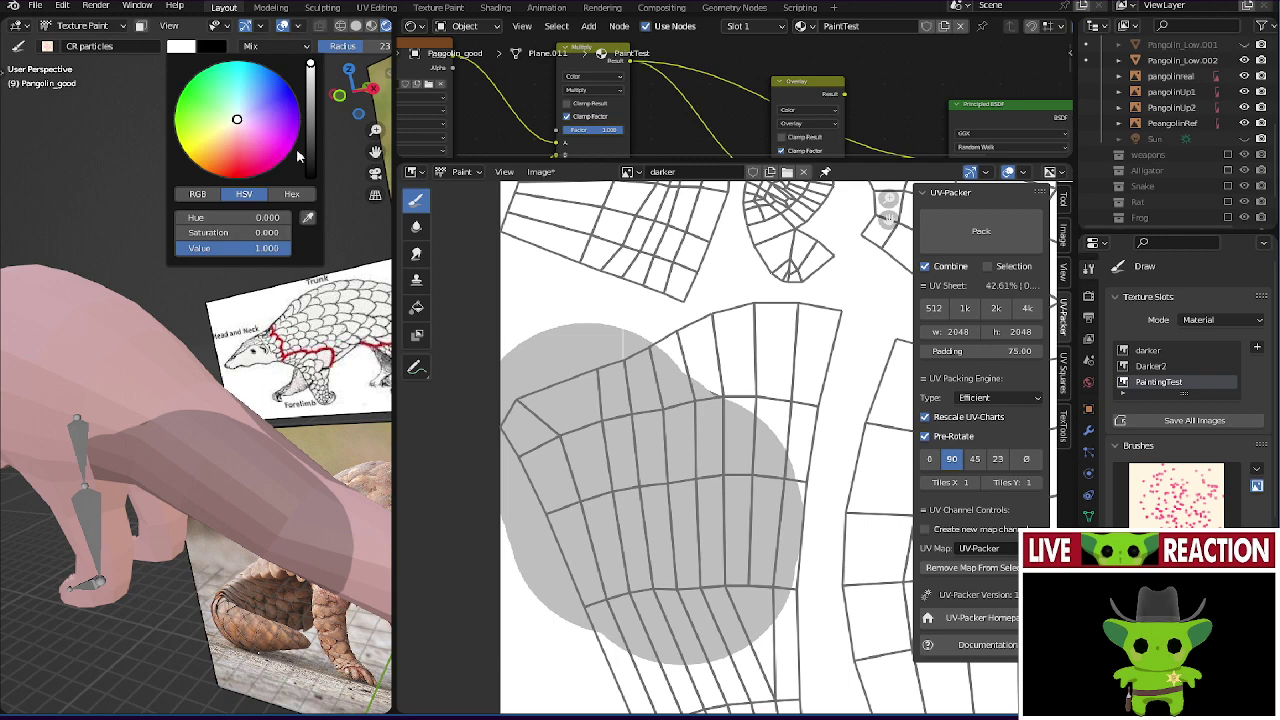
key(x)
click(182, 50)
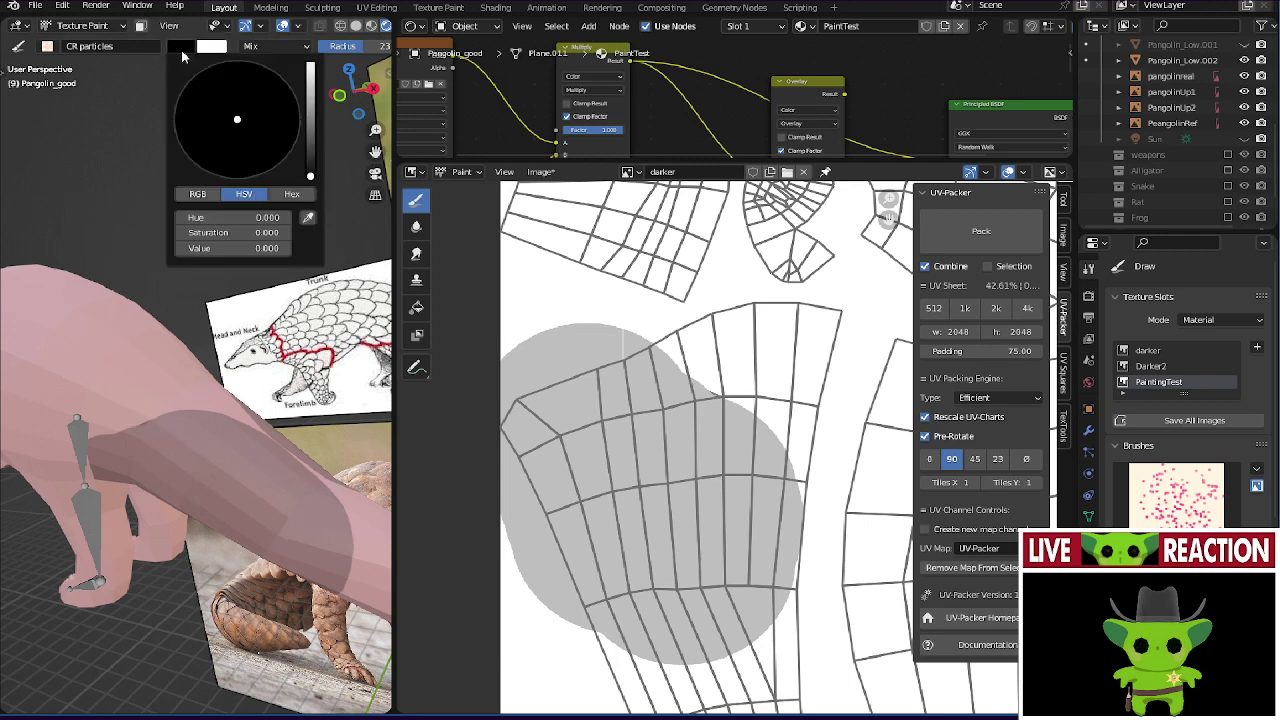
click(254, 248)
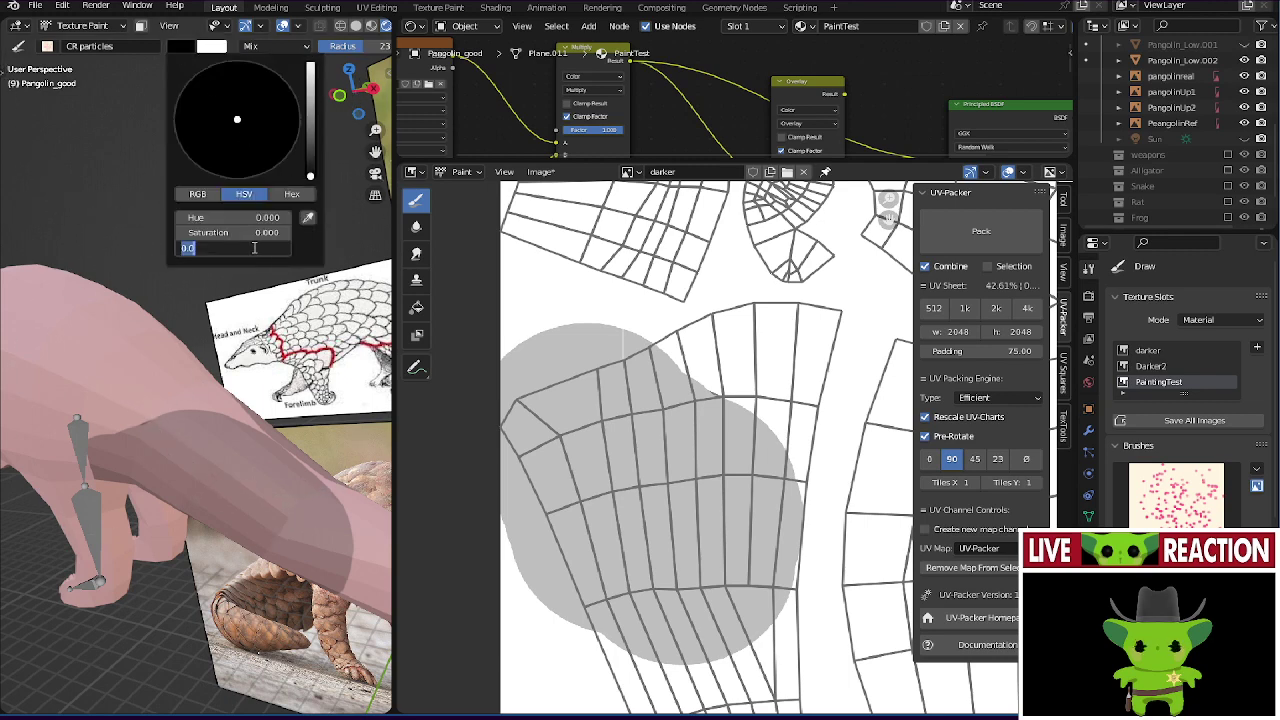
text(.75)
key(Return)
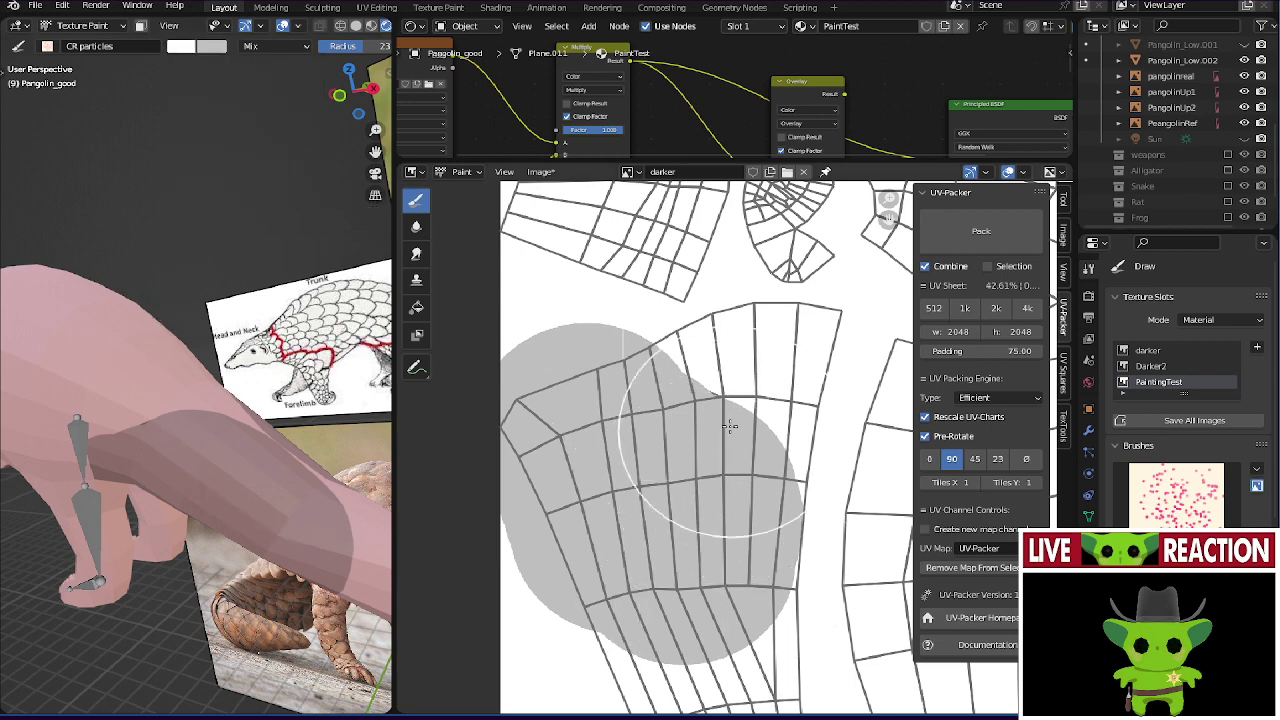
- Paint out the grey test patch in white with the TexDraw brush and save the darker image
click(48, 47)
click(527, 93)
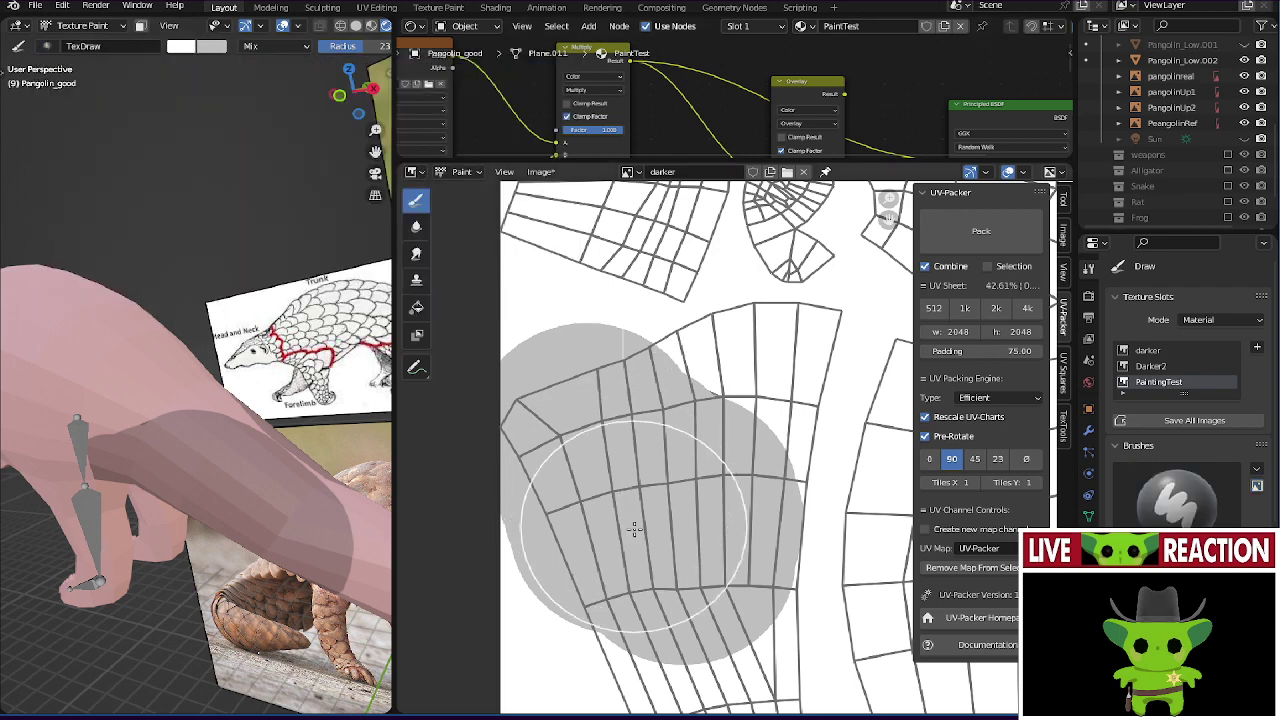
mouse_move(634, 530)
mouse_down()
mouse_move(680, 557)
mouse_move(774, 525)
mouse_up()
mouse_move(500, 325)
mouse_down()
mouse_move(539, 390)
mouse_move(536, 550)
mouse_move(676, 304)
mouse_move(609, 441)
mouse_move(637, 371)
mouse_up()
key(alt+s)
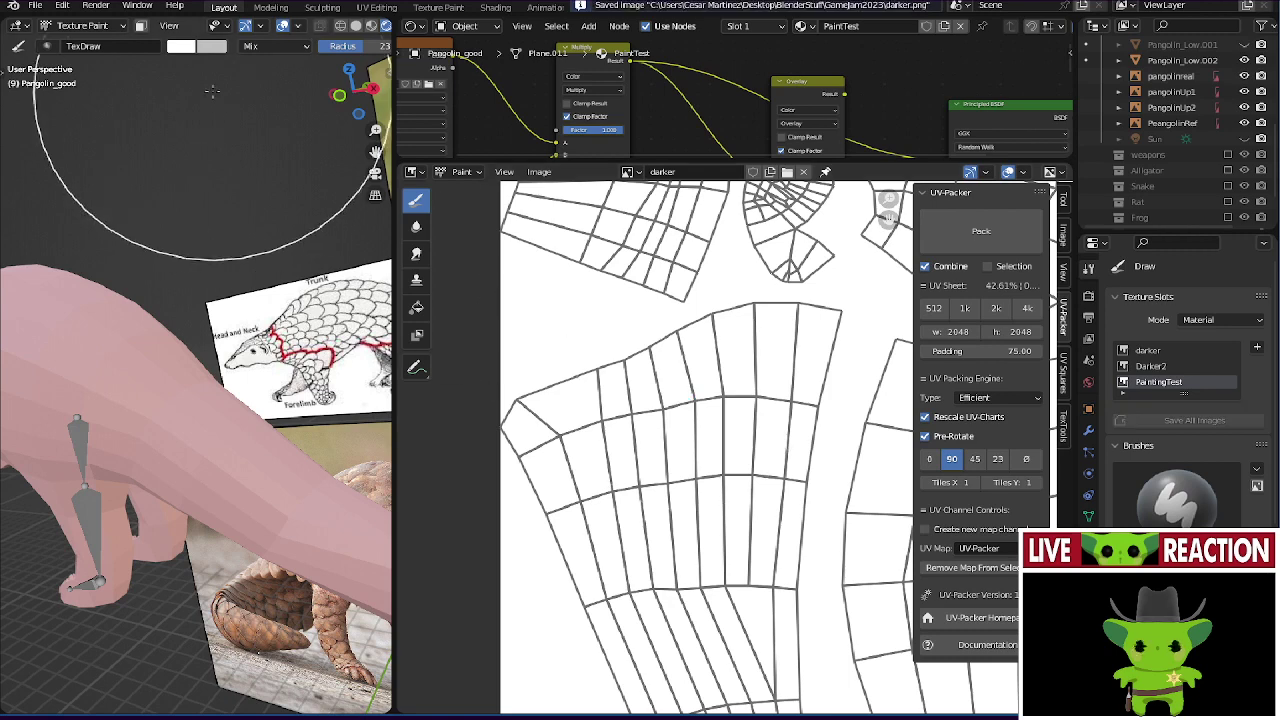
- Stipple light grey over the outer corner of the wedge-shaped island with a smaller CR particles brush, and inspect the speckles on the model
click(50, 48)
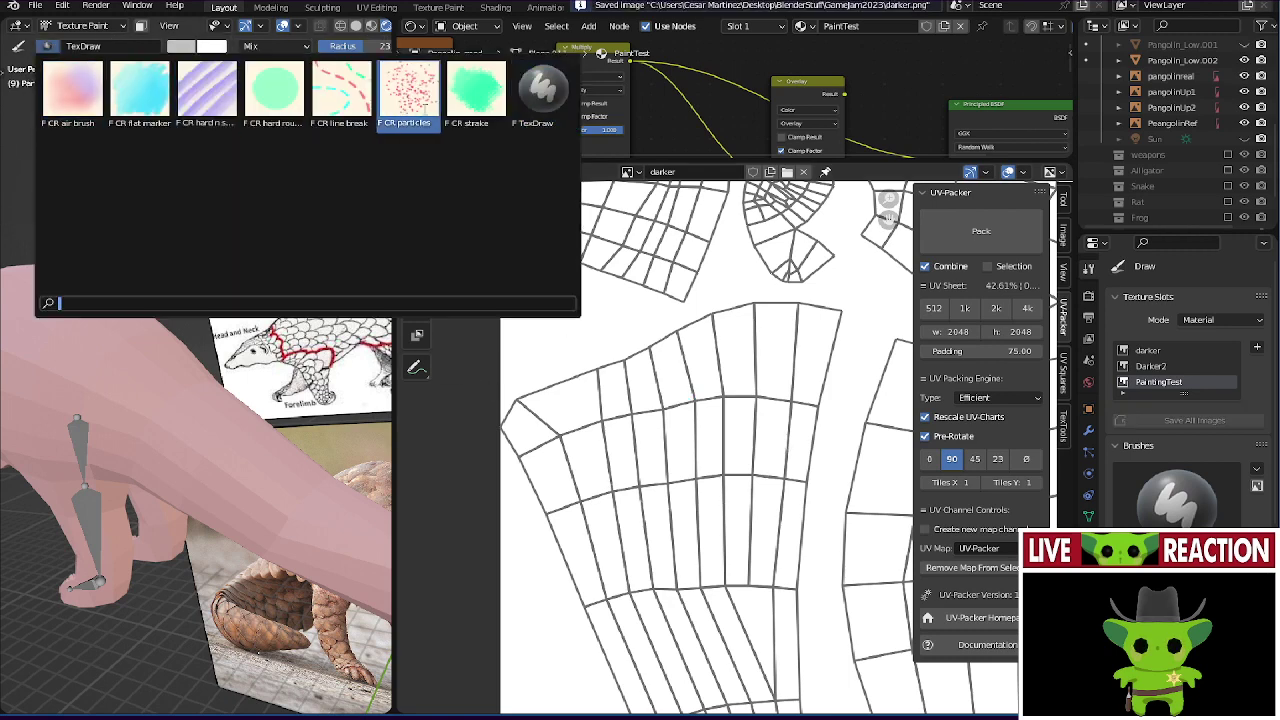
click(408, 92)
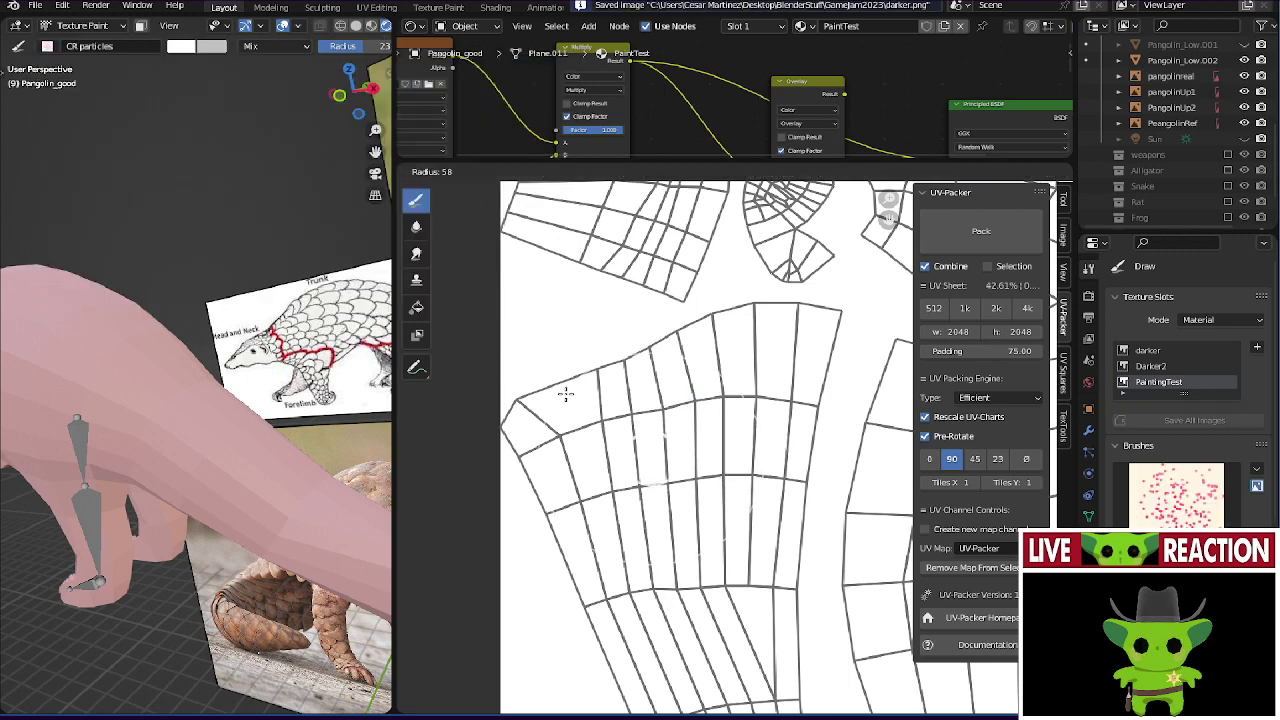
scroll(514, 405, up, 1)
key(f)
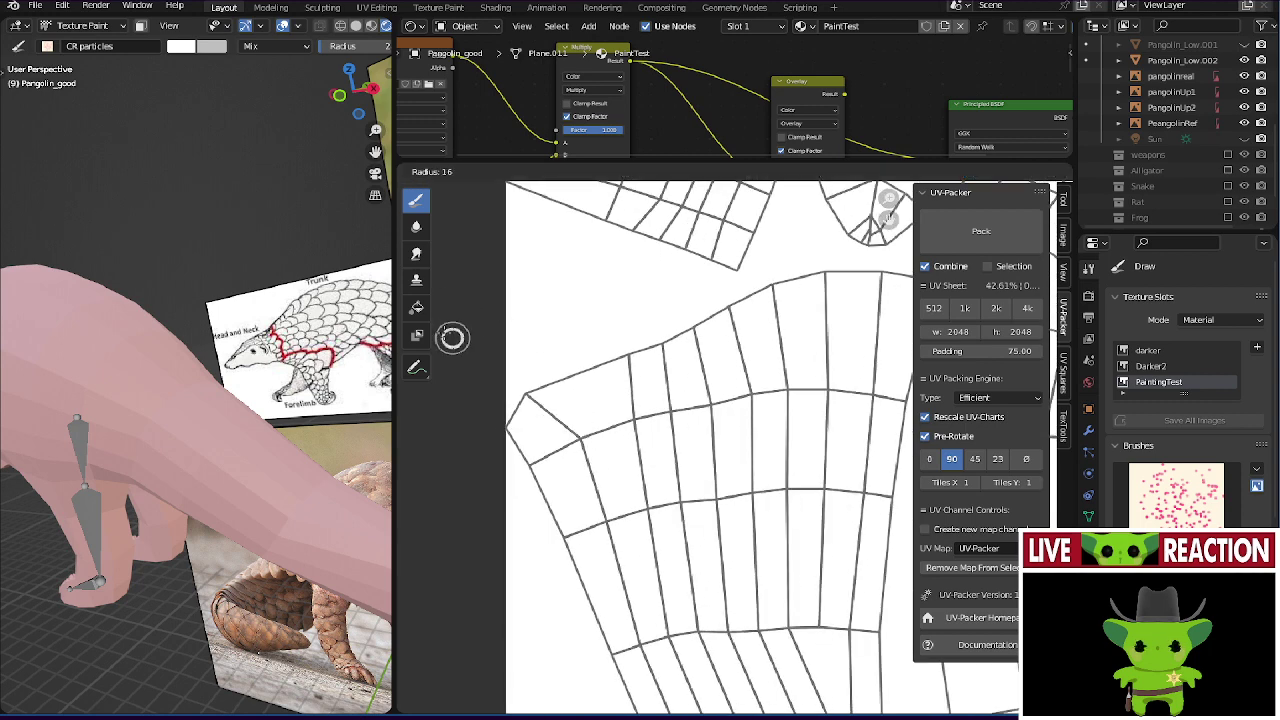
click(437, 325)
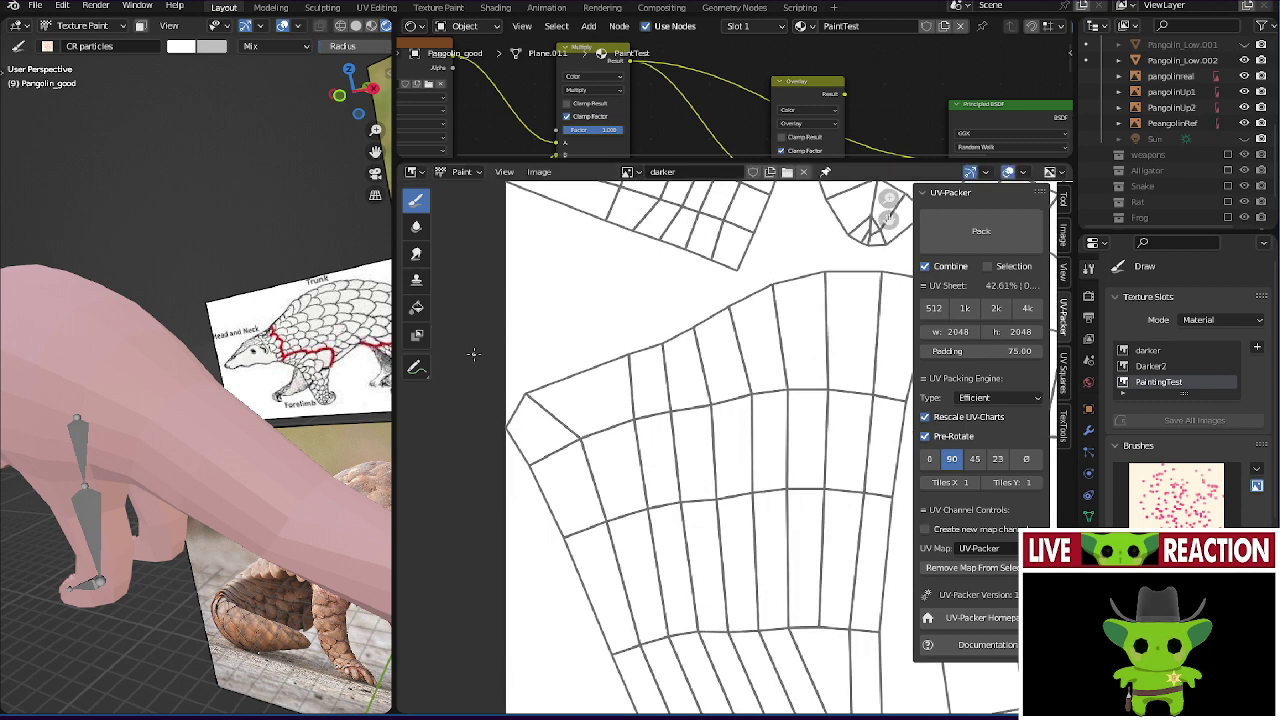
key(x)
mouse_move(519, 479)
mouse_down()
mouse_move(546, 379)
mouse_move(529, 361)
mouse_move(540, 437)
mouse_up()
mouse_move(317, 420)
middle_down()
mouse_move(229, 363)
mouse_move(262, 414)
mouse_move(226, 480)
mouse_move(219, 317)
mouse_move(197, 363)
middle_up()
scroll(197, 363, up, 5)
scroll(197, 363, down, 4)
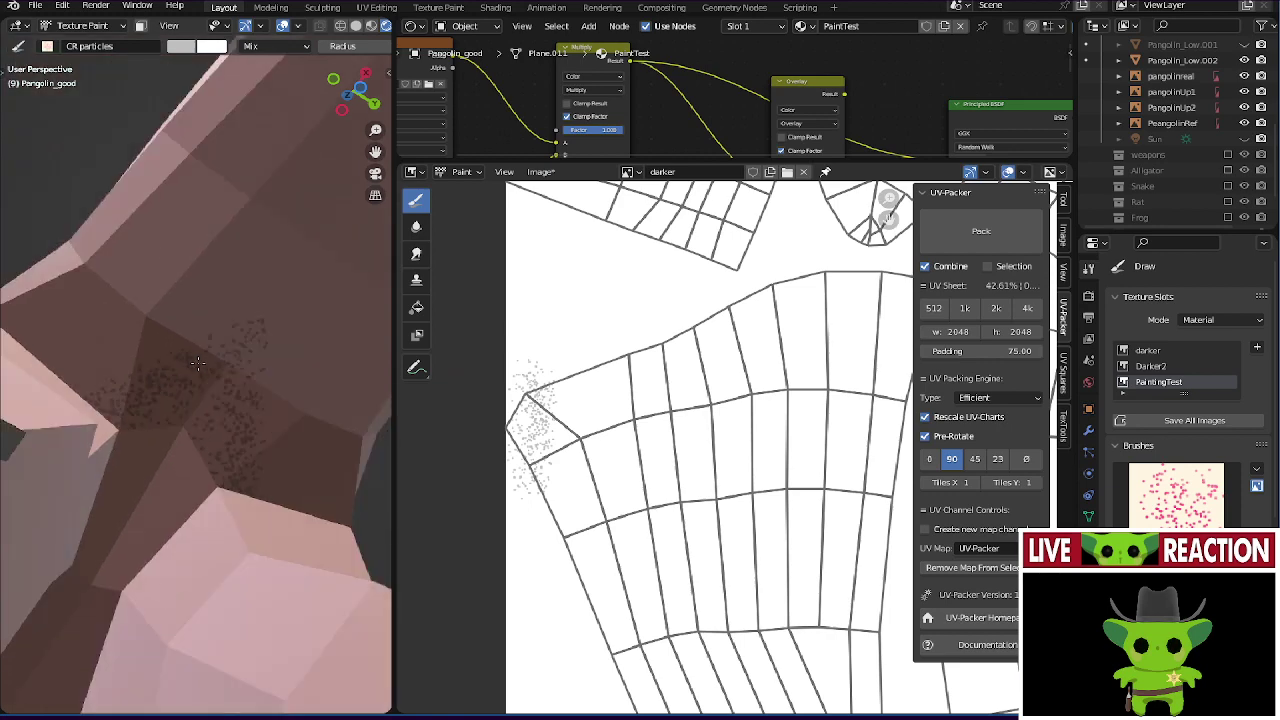
- Stipple light grey particles down the wedge-shaped island's outer edge and over its inner upper columns, and inspect them on the model
mouse_move(535, 370)
mouse_down()
mouse_move(568, 450)
mouse_move(576, 544)
mouse_move(605, 514)
mouse_move(665, 671)
mouse_move(619, 708)
mouse_move(588, 624)
mouse_up()
scroll(329, 463, down, 3)
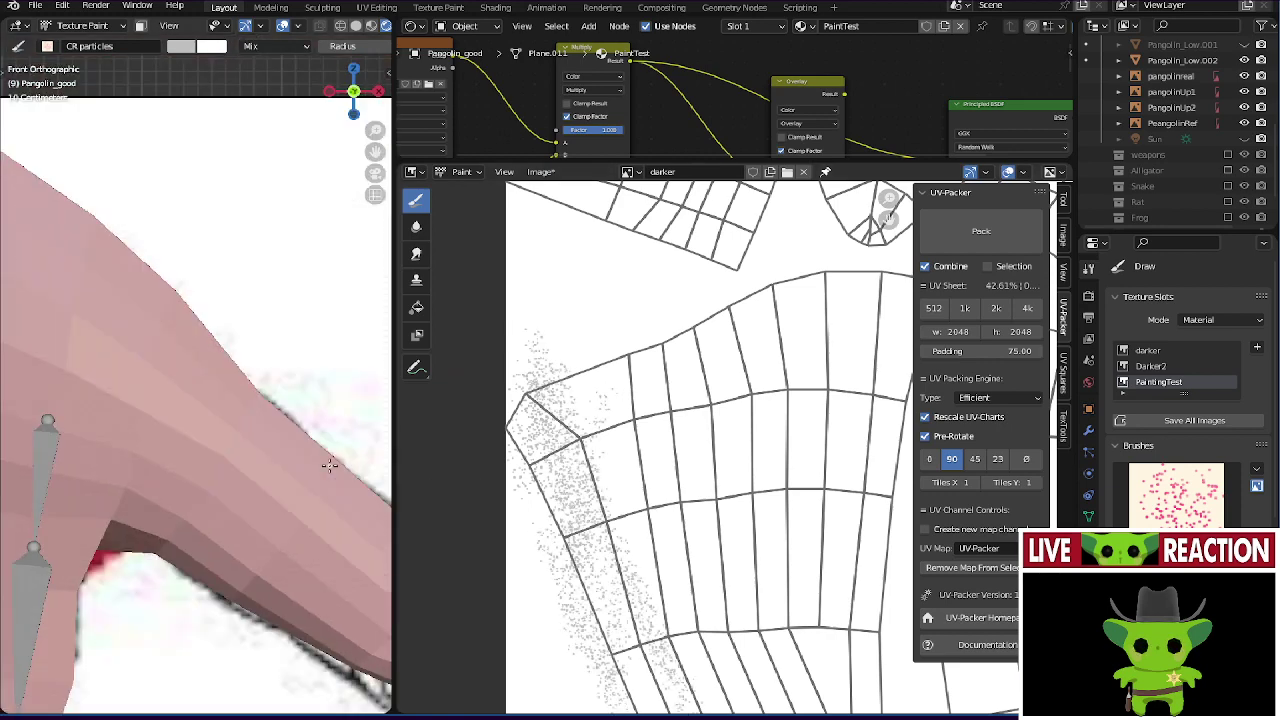
mouse_move(329, 463)
middle_down()
mouse_move(183, 497)
mouse_move(205, 437)
middle_up()
scroll(634, 520, down, 4)
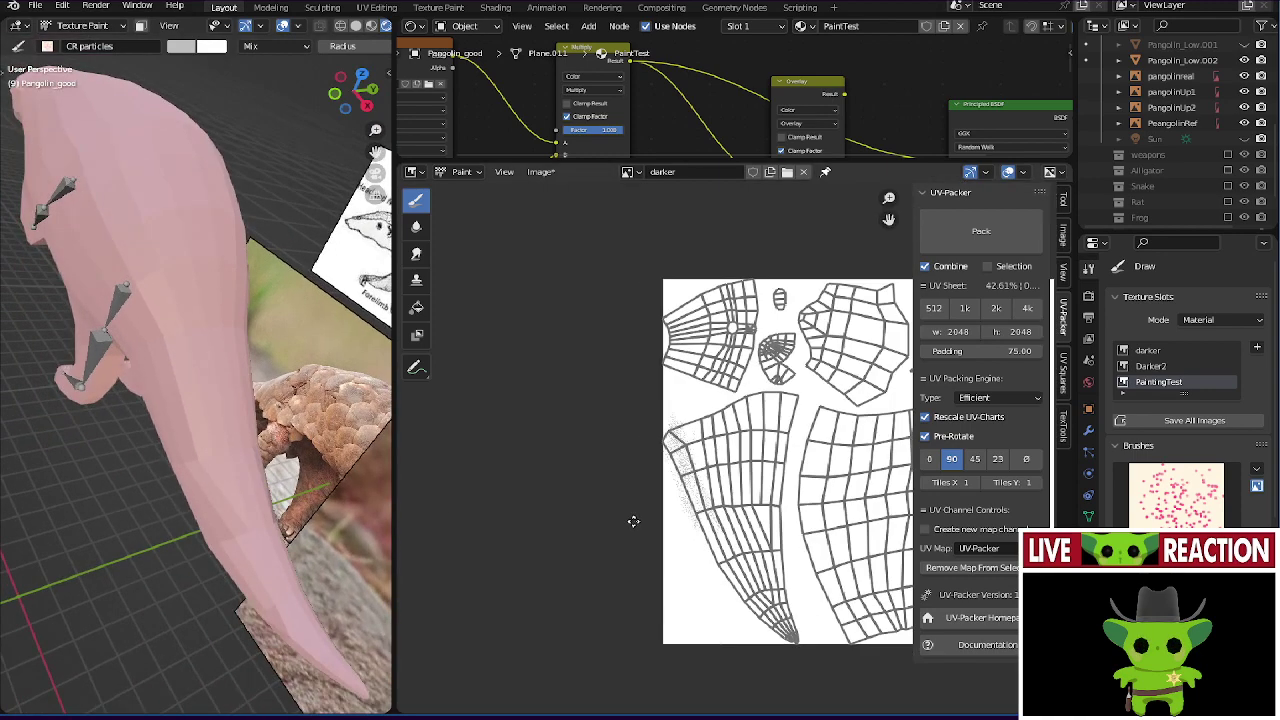
scroll(630, 470, up, 5)
mouse_move(700, 298)
mouse_down()
mouse_move(672, 595)
mouse_move(691, 428)
mouse_up()
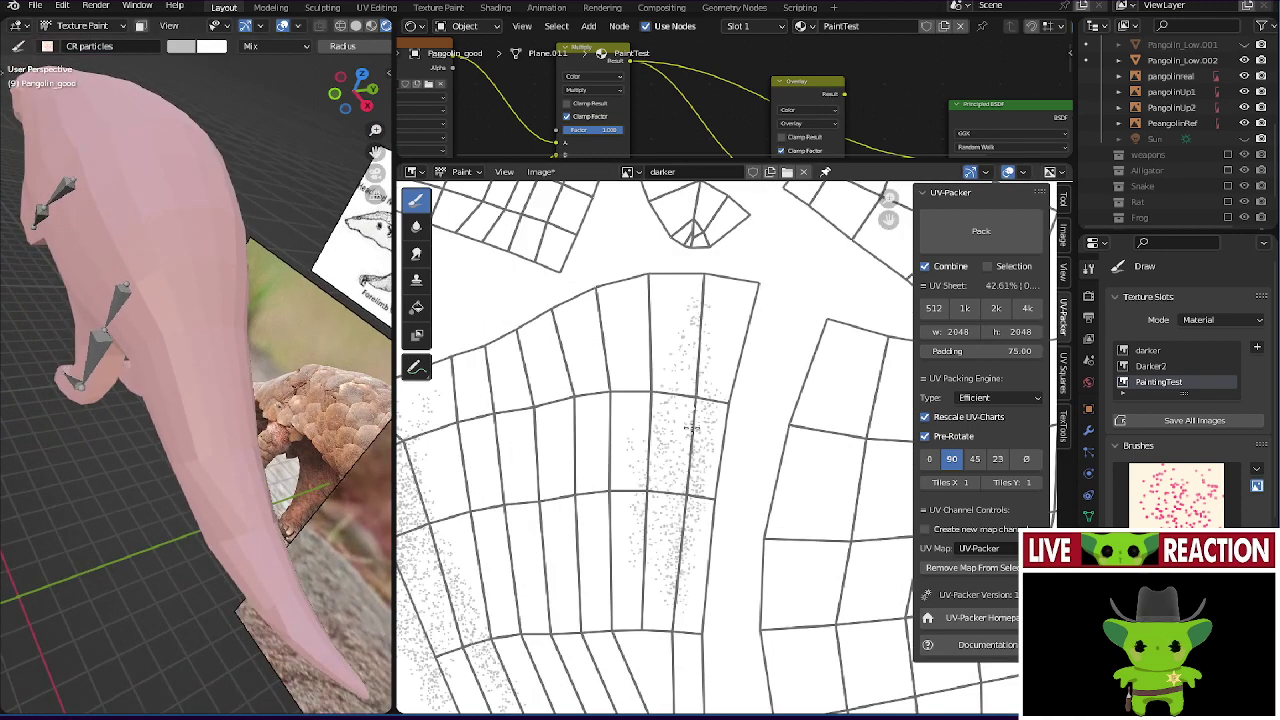
middle_drag(328, 362, 185, 360)
scroll(185, 360, up, 5)
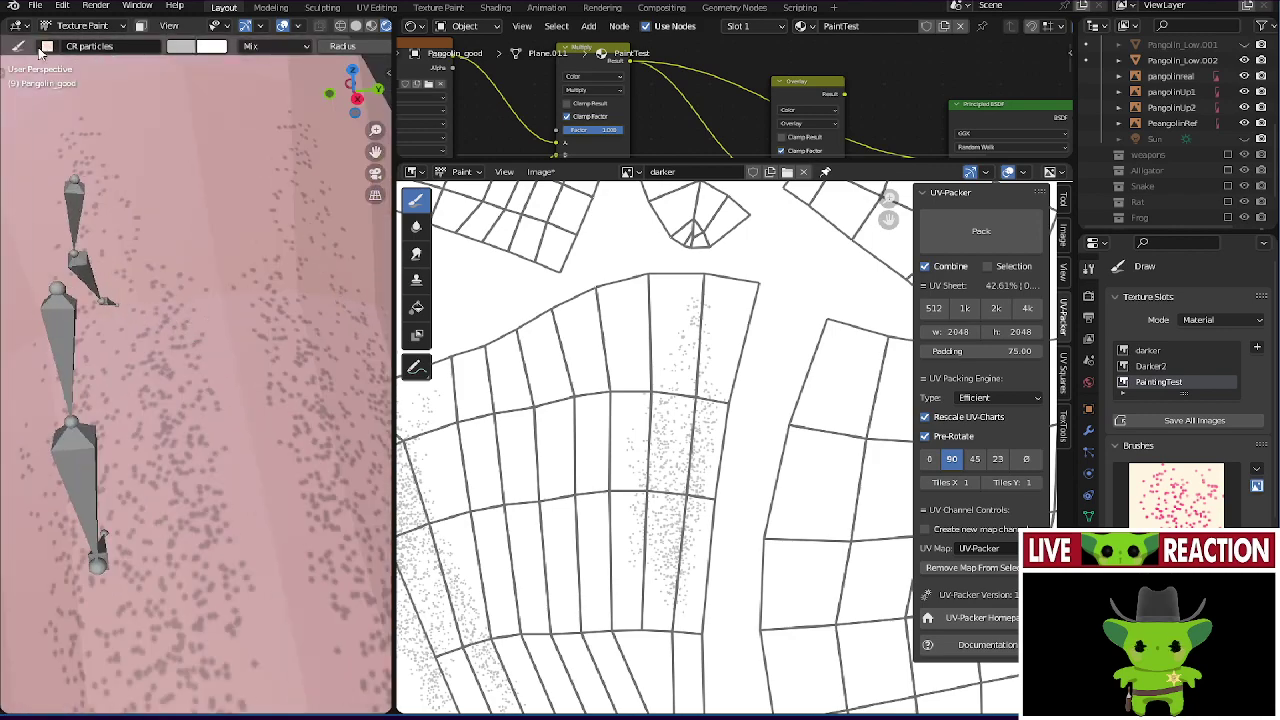
- Blur the grey particles in the wedge-shaped island's inner columns with the Soften tool and inspect the result on the model
click(44, 48)
click(543, 96)
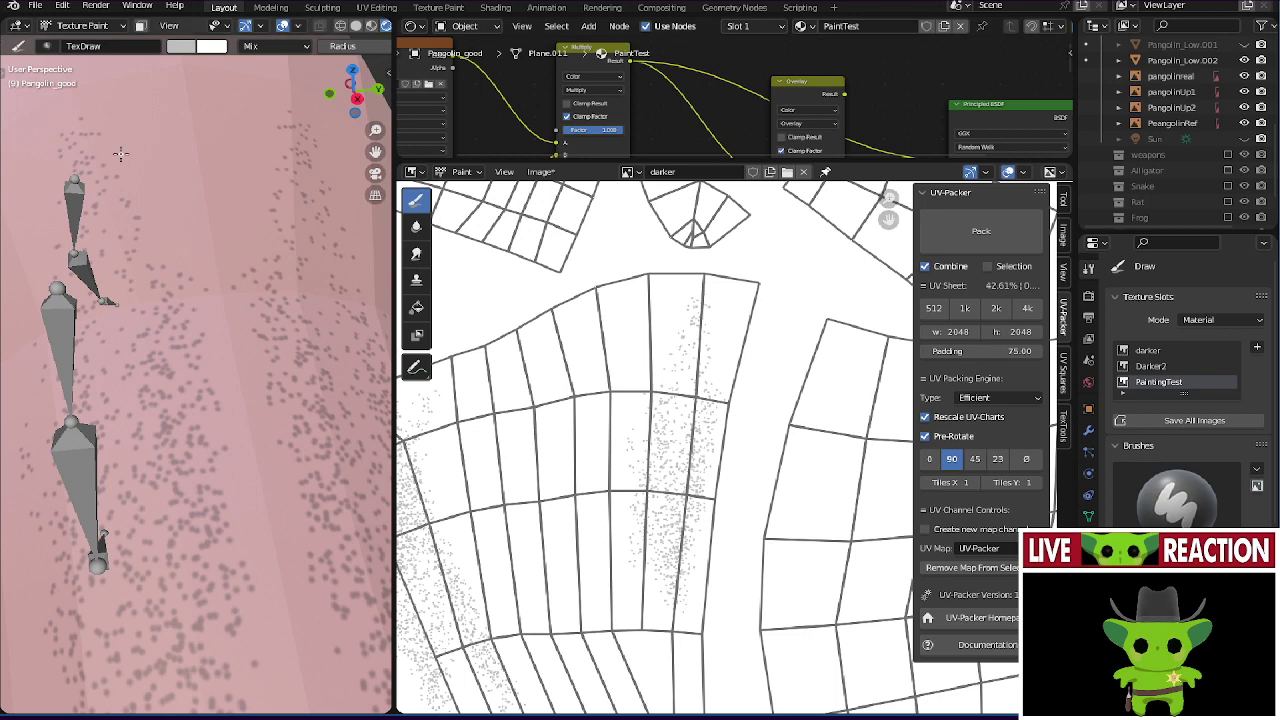
key(t)
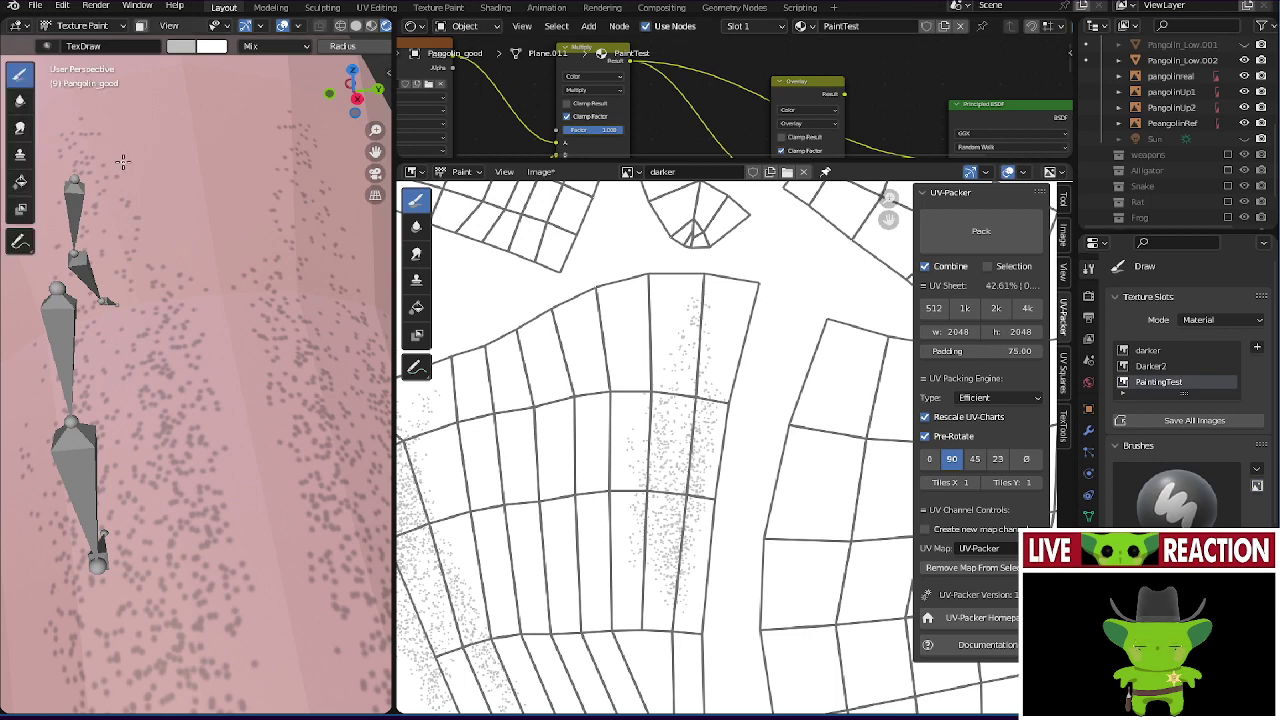
click(20, 100)
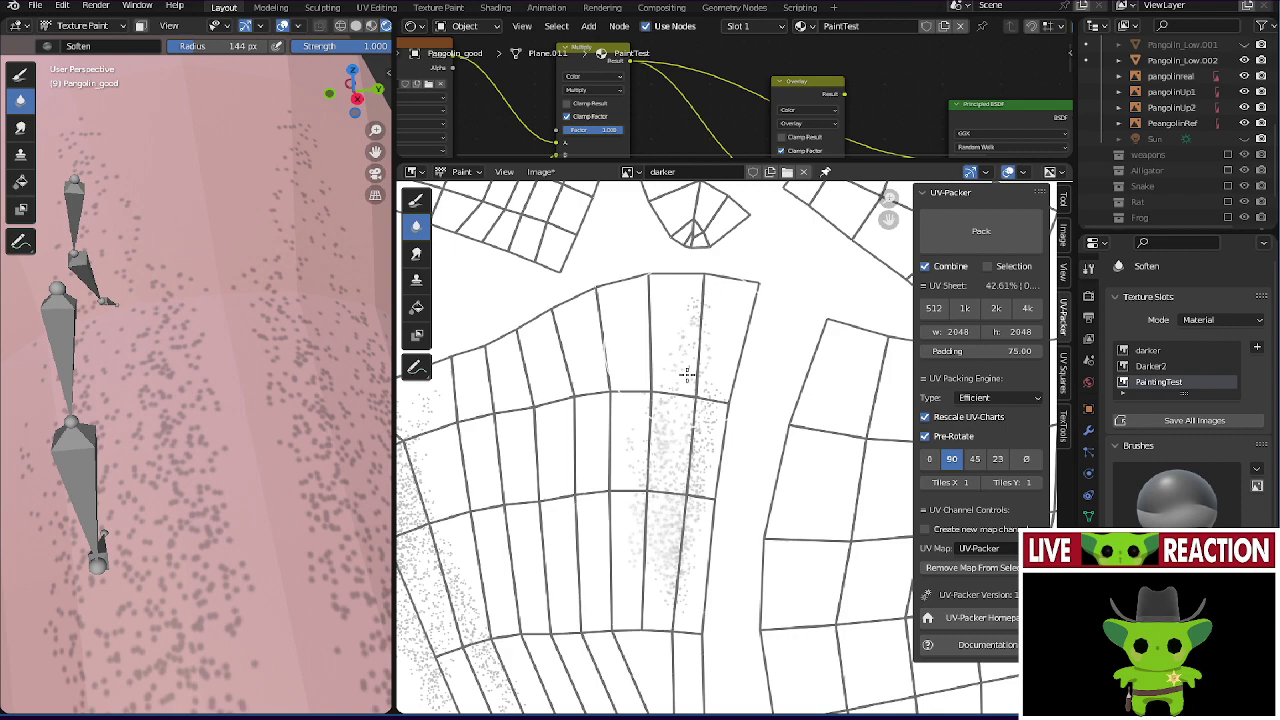
scroll(314, 477, down, 10)
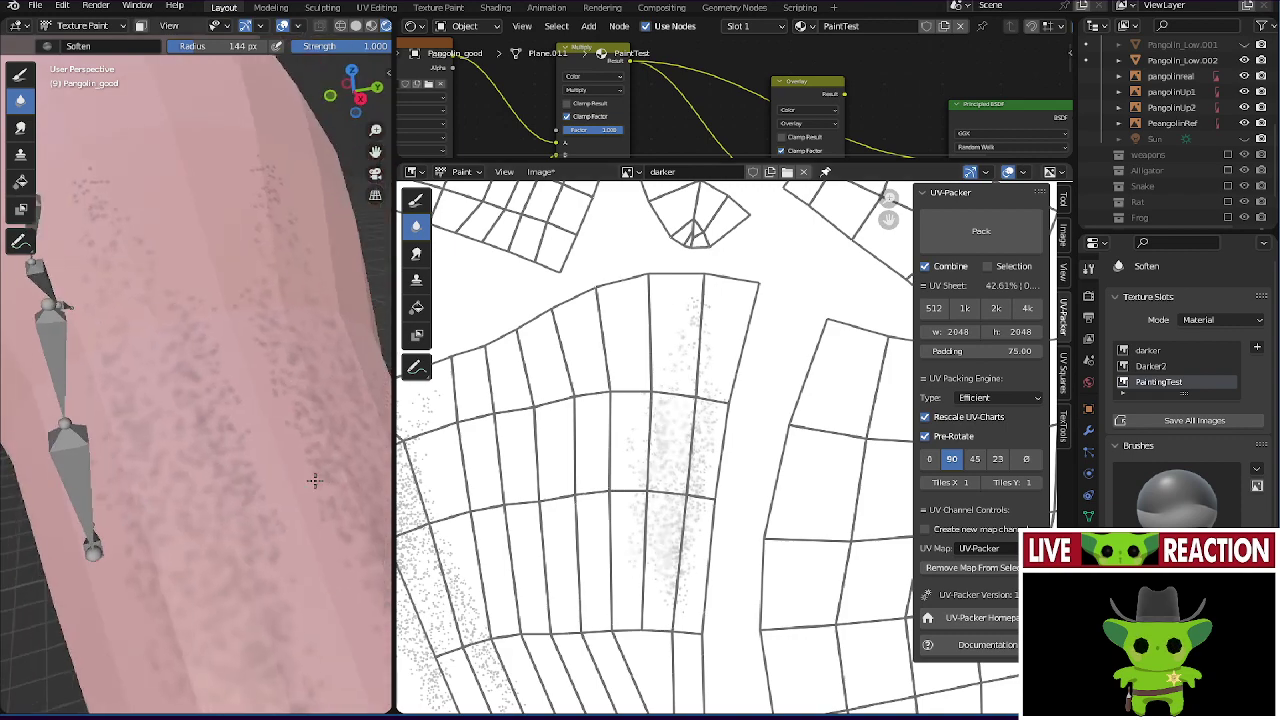
scroll(257, 443, up, 8)
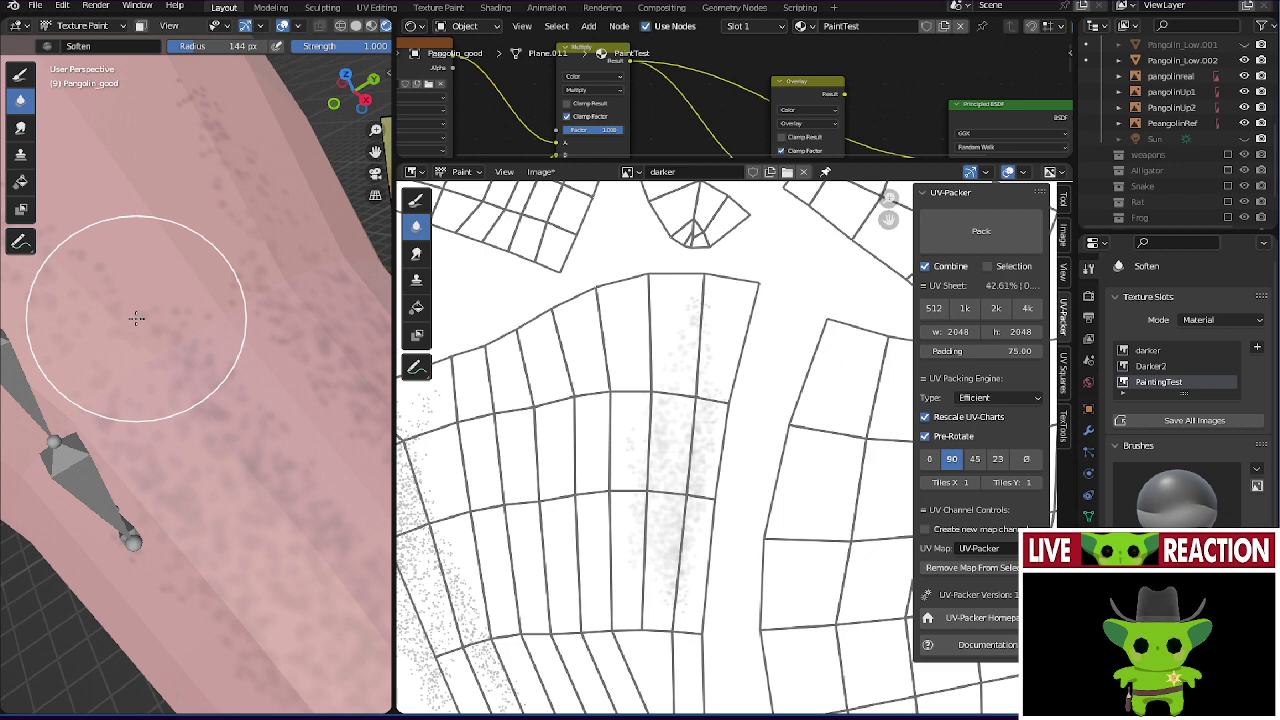
mouse_move(251, 266)
middle_down()
mouse_move(340, 174)
mouse_move(194, 251)
mouse_move(214, 271)
middle_up()
scroll(206, 337, up, 3)
middle_drag(206, 337, 160, 374)
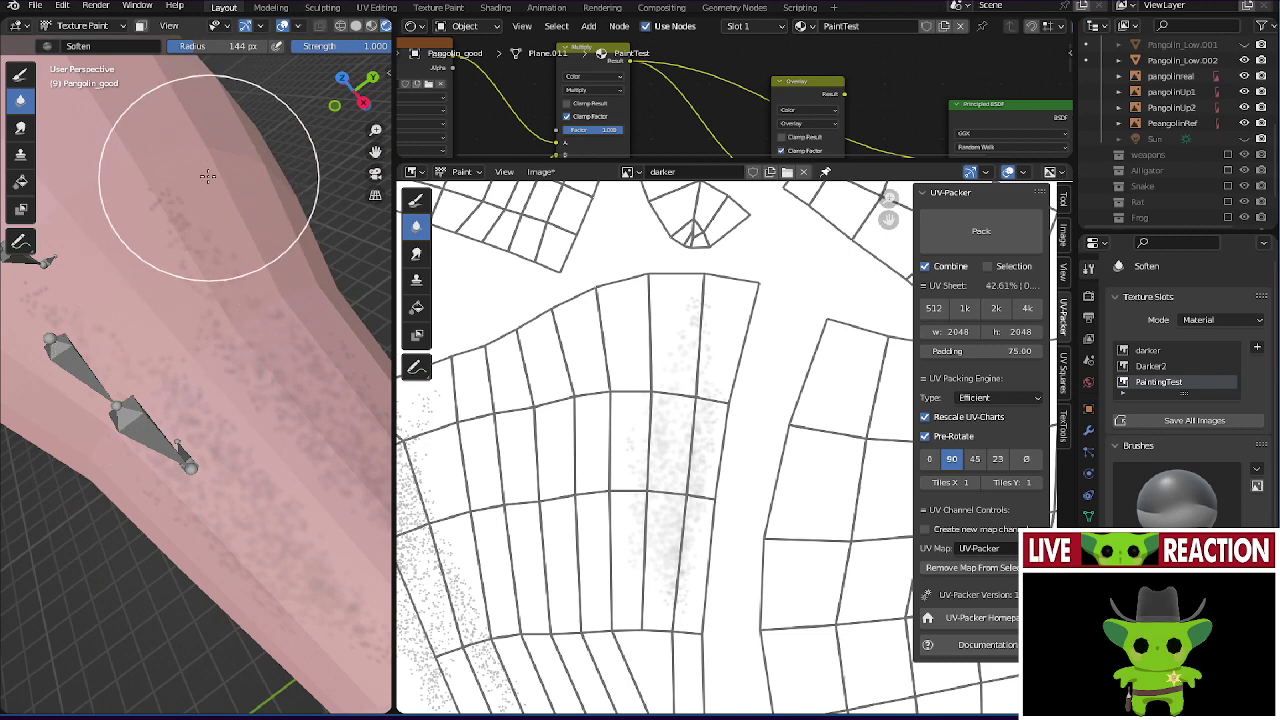
click(227, 45)
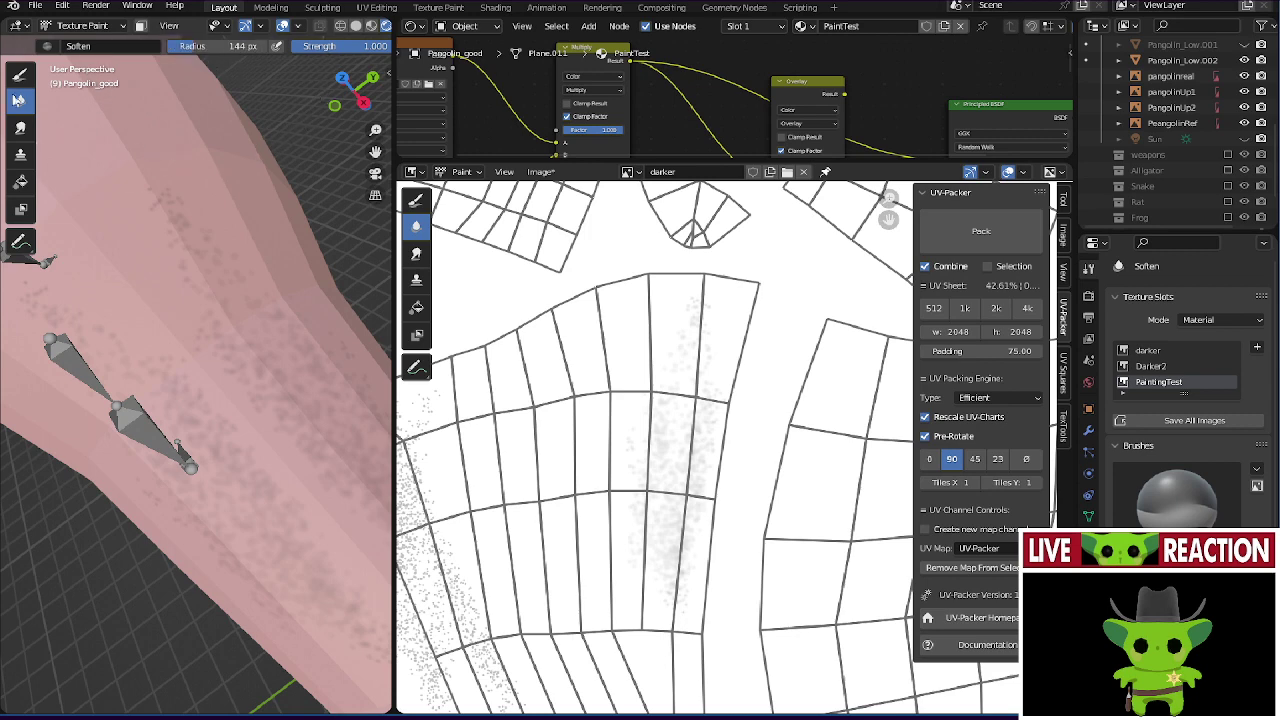
click(20, 73)
click(47, 46)
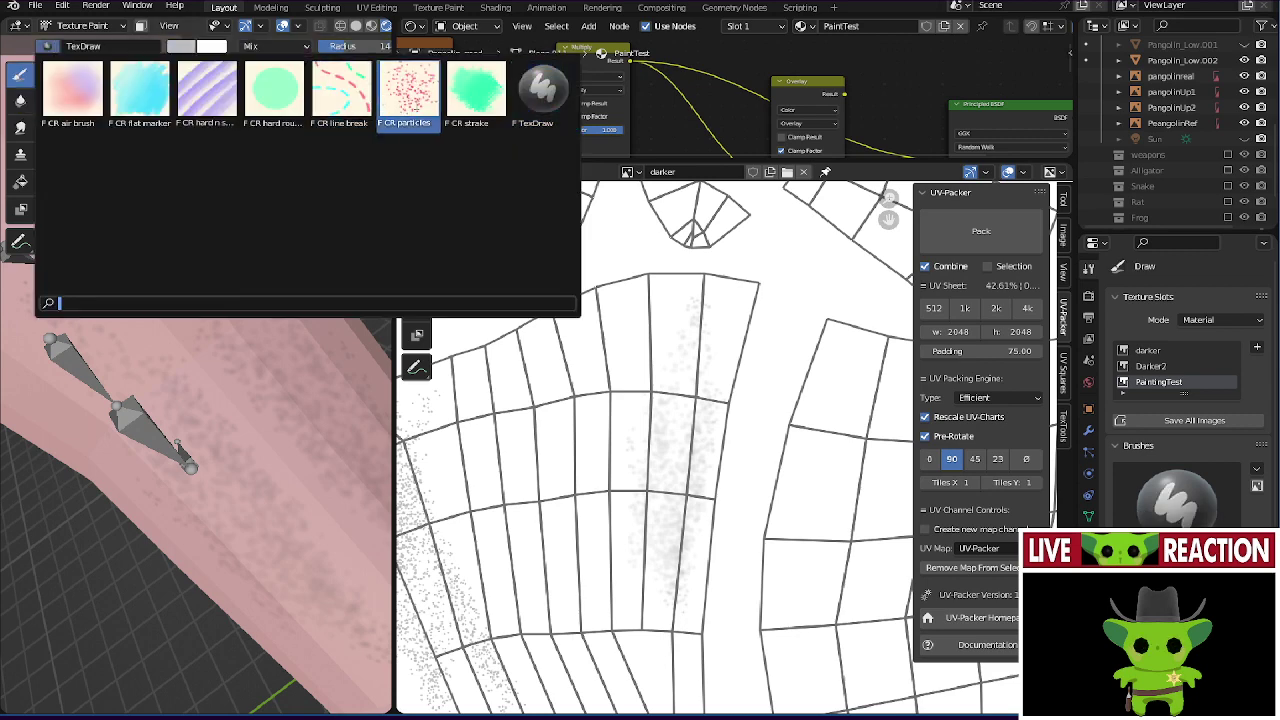
click(408, 90)
click(20, 100)
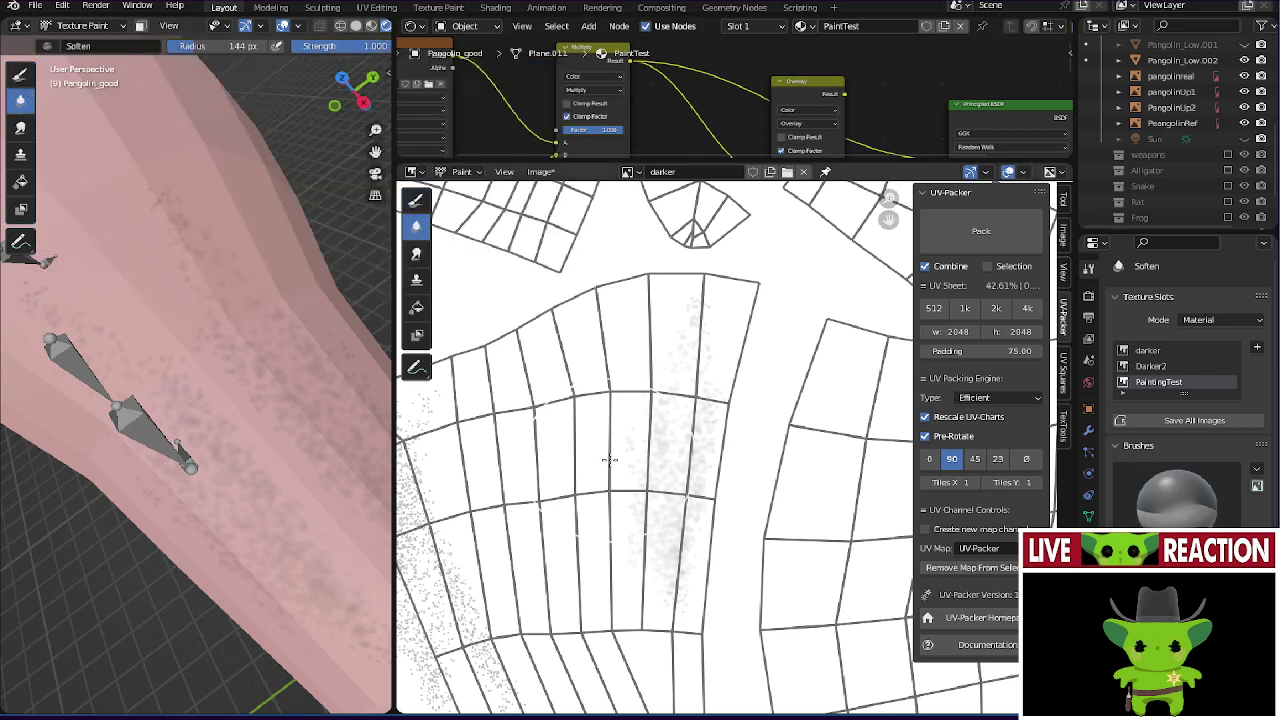
click(20, 73)
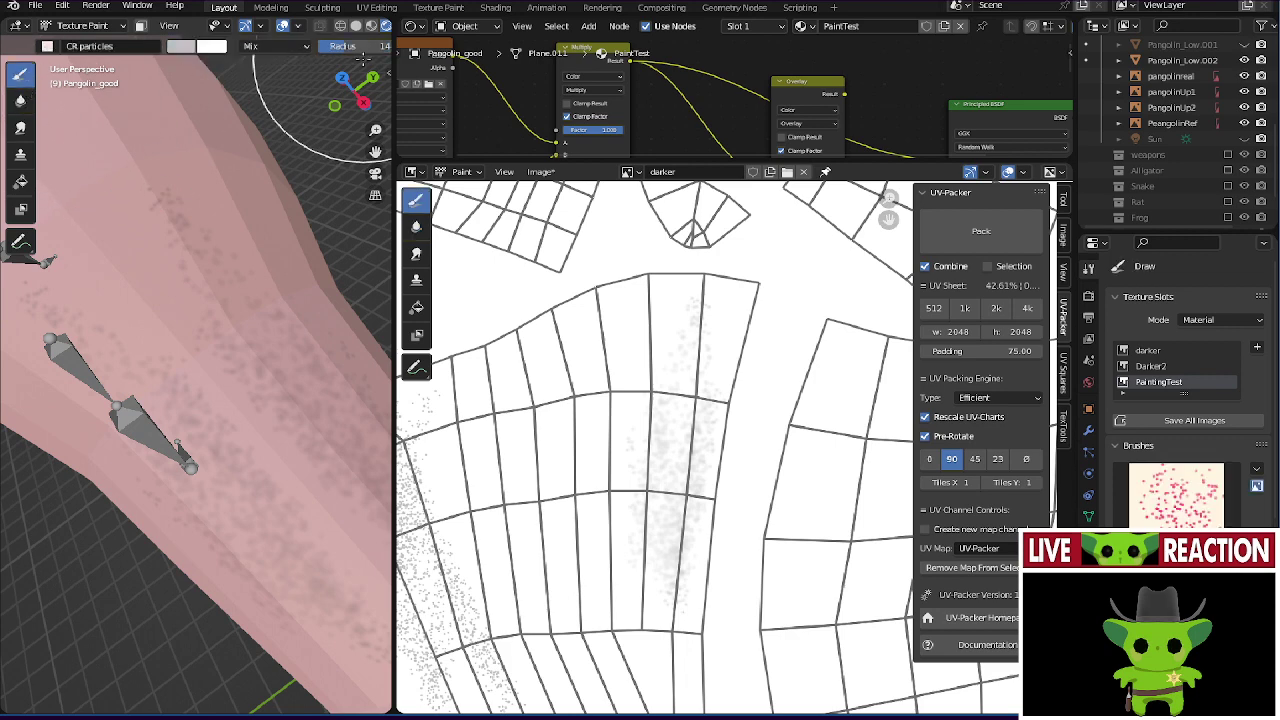
click(195, 47)
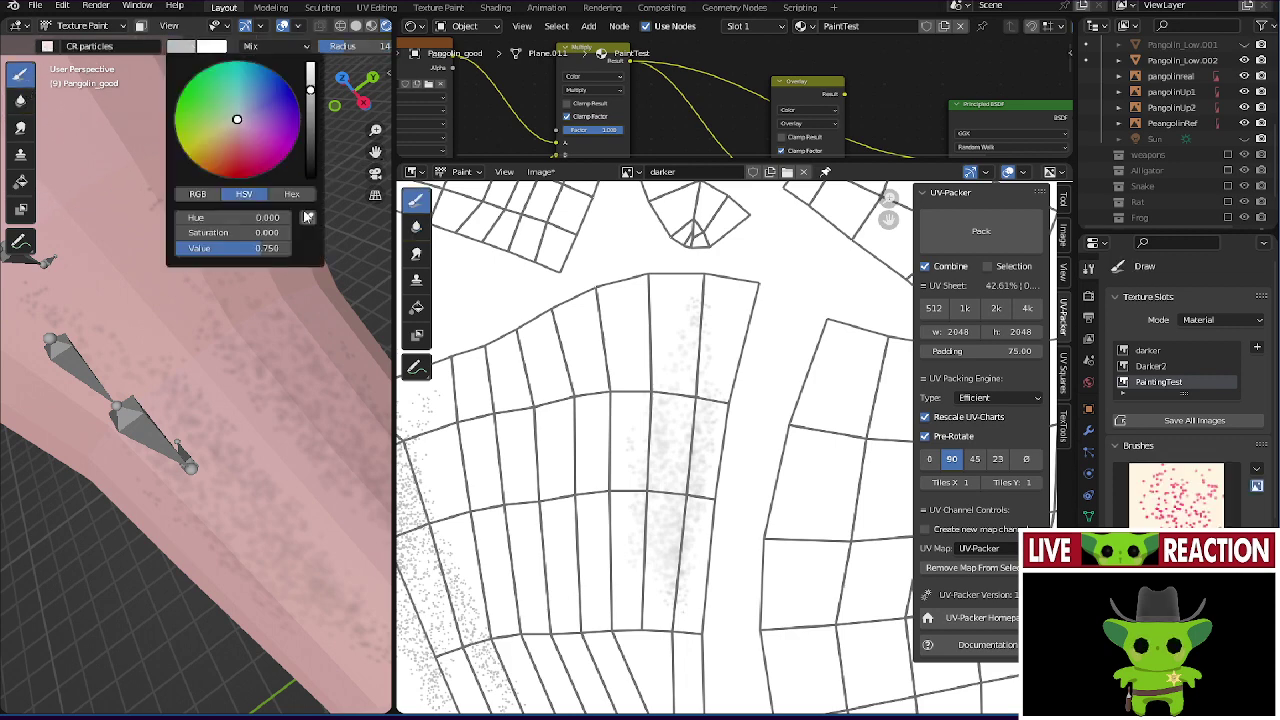
- Paint out all the grey speckles on the wedge-shaped island in white with the TexDraw brush
click(45, 47)
click(543, 95)
key(x)
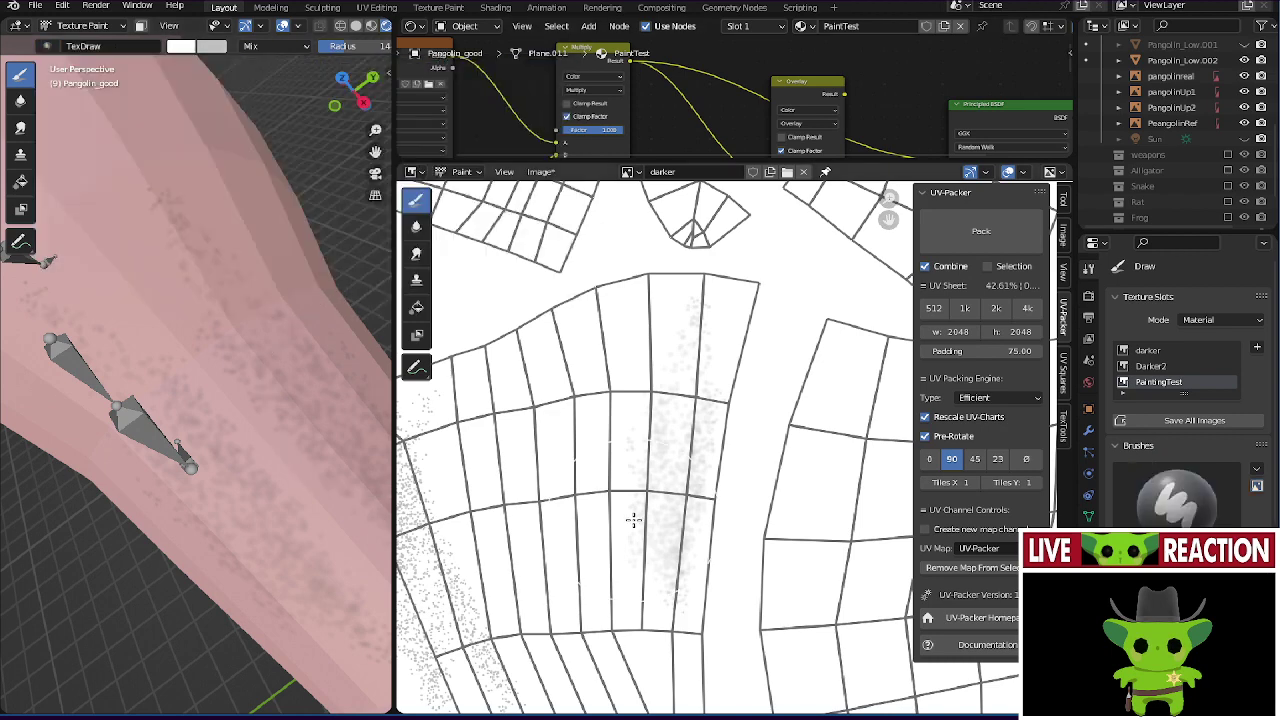
drag(634, 520, 687, 404)
scroll(646, 394, down, 2)
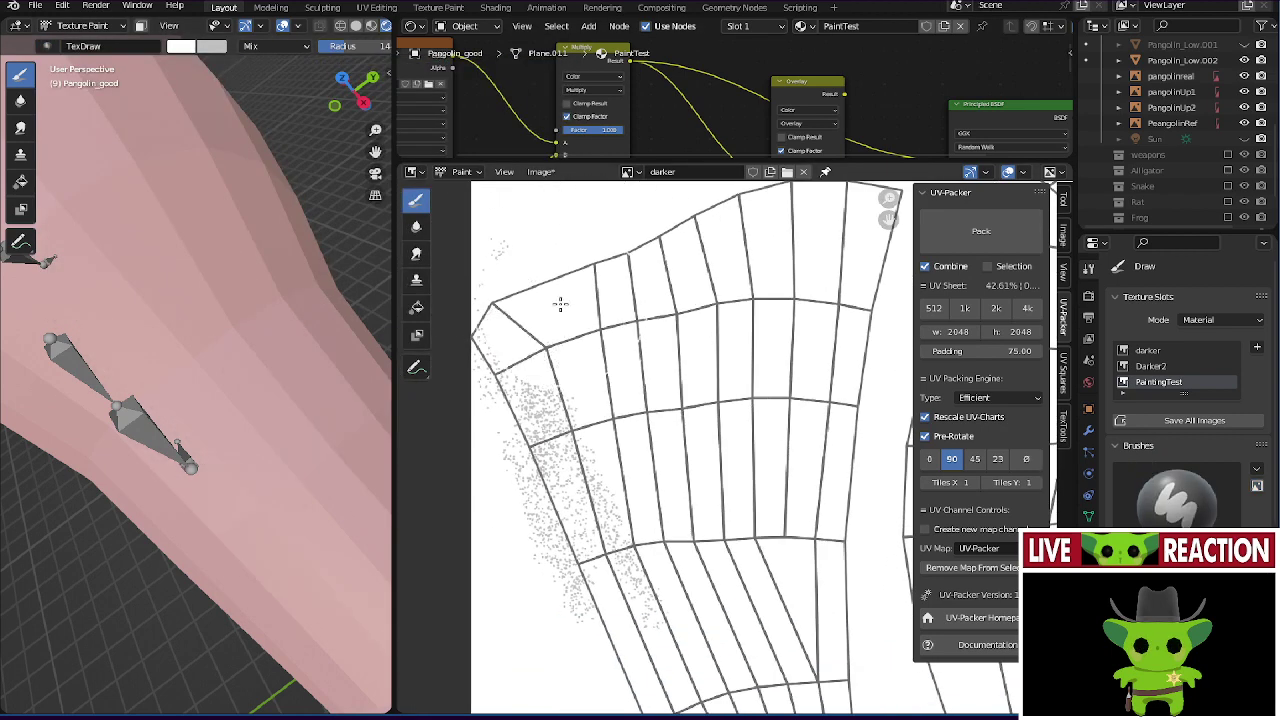
mouse_move(557, 297)
mouse_down()
mouse_move(470, 543)
mouse_move(496, 392)
mouse_up()
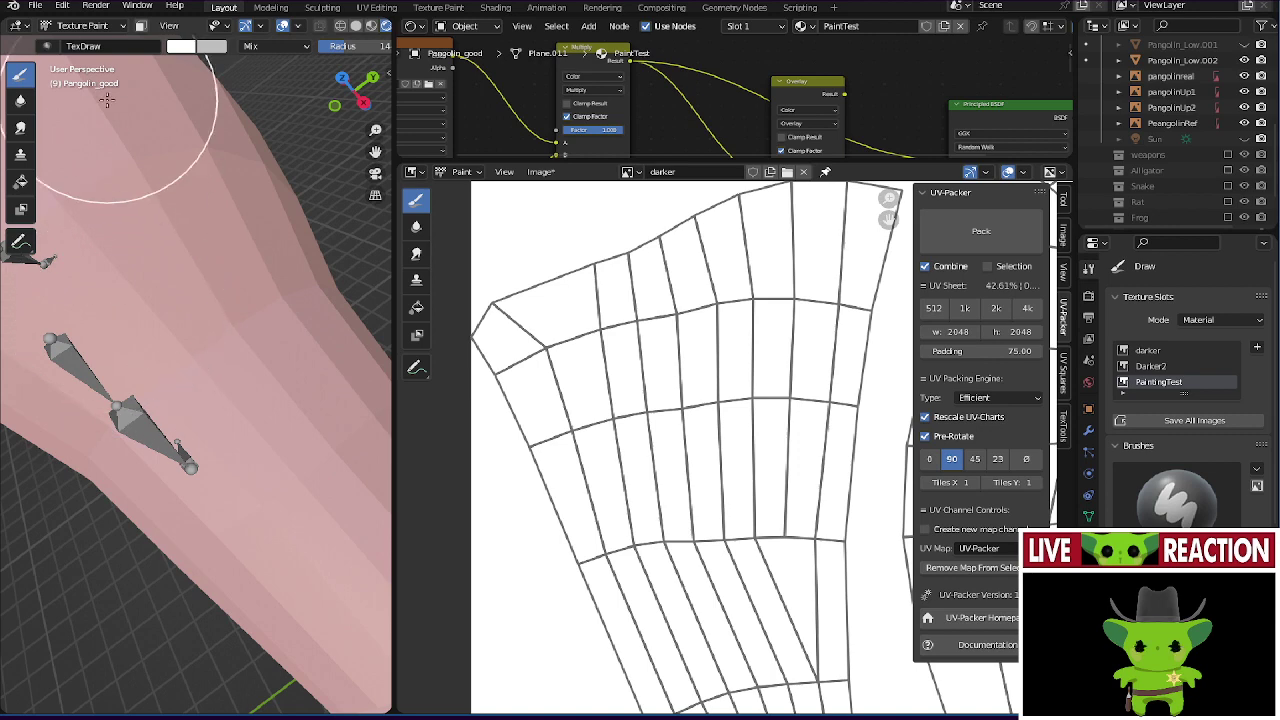
- Choose the CR particles brush with light grey as the active colour and reduce its radius
key(x)
click(44, 47)
click(409, 100)
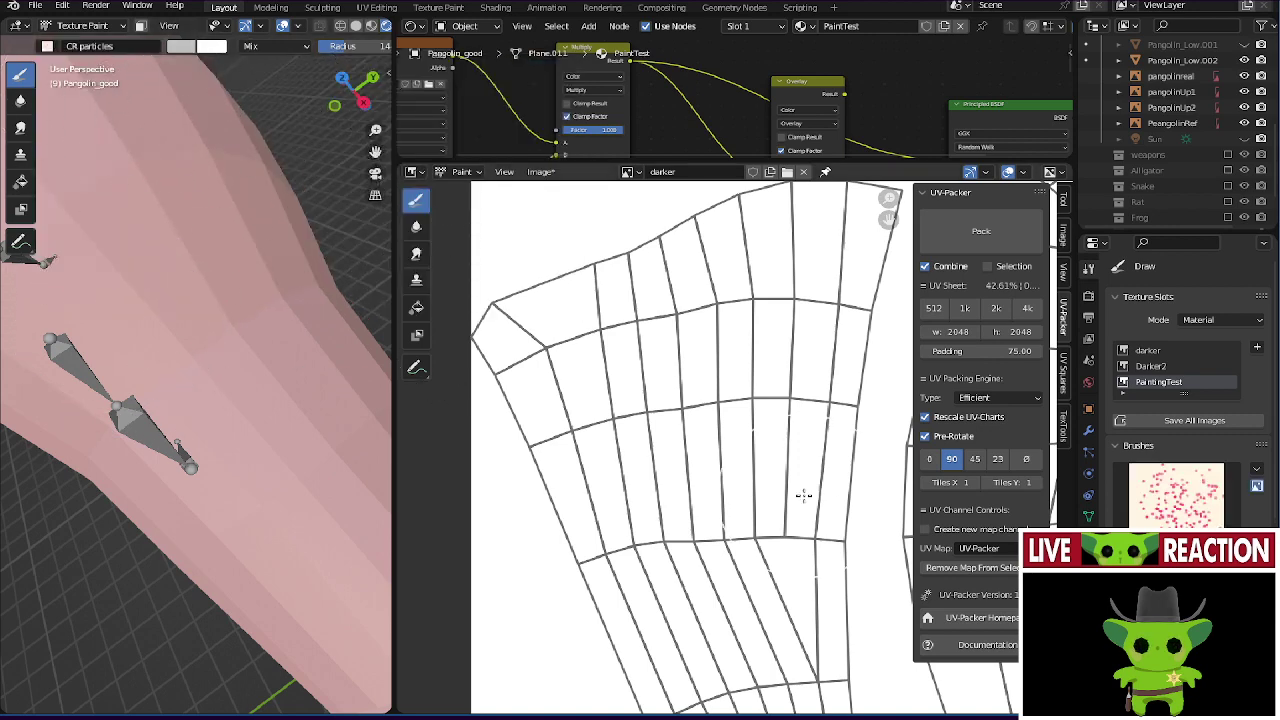
key(f)
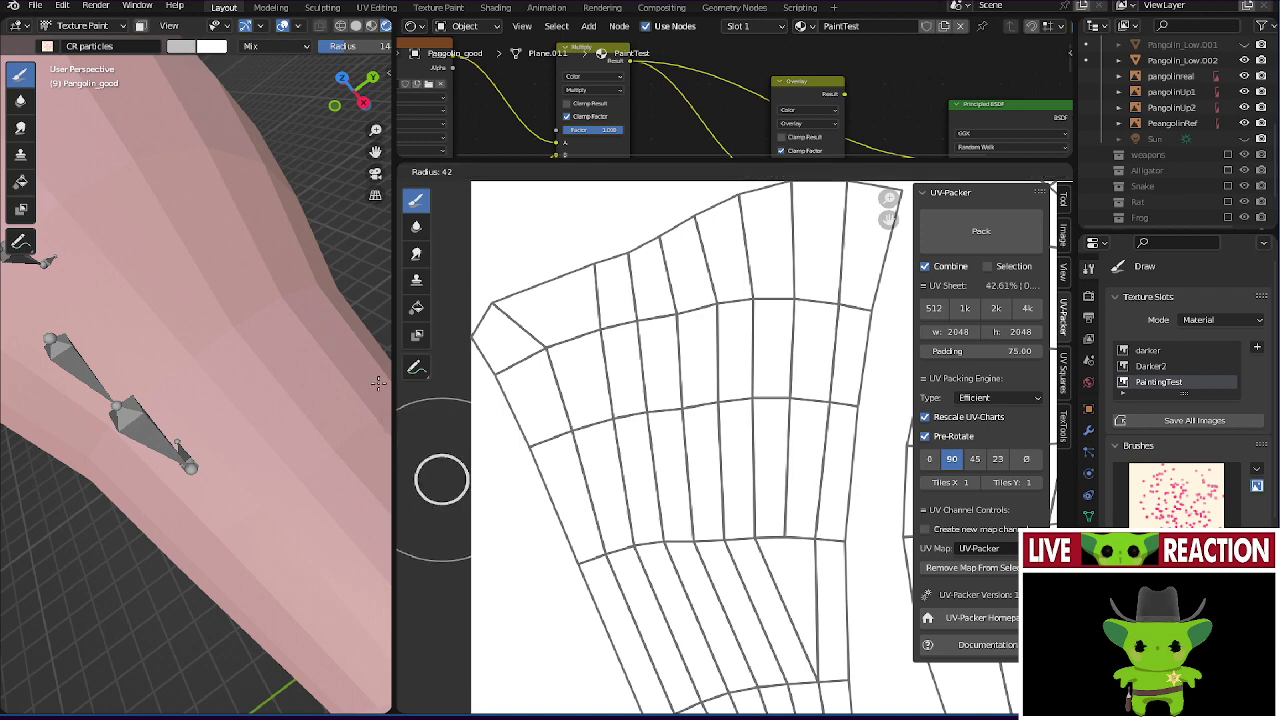
click(443, 478)
- Stipple larger light grey dots over the upper and inner part of the wedge-shaped island and check them on the model
middle_drag(747, 362, 674, 400)
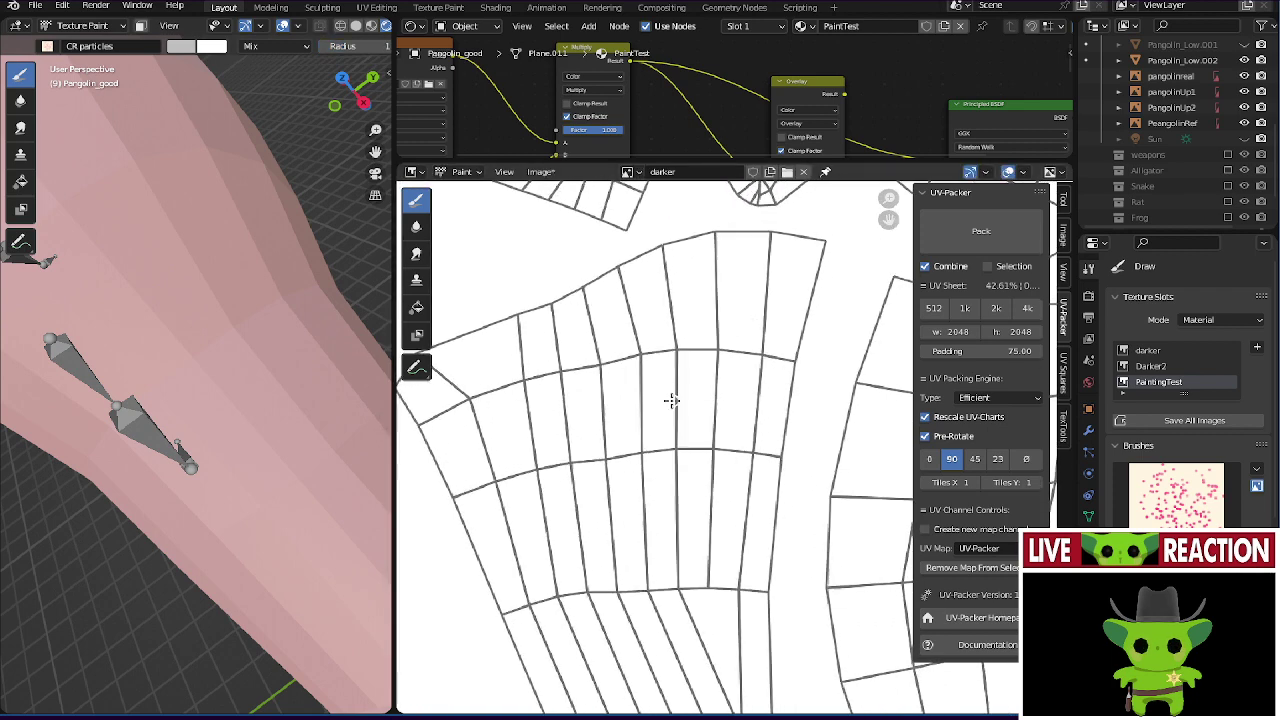
middle_drag(669, 334, 688, 300)
mouse_move(688, 300)
mouse_down()
mouse_move(719, 340)
mouse_move(677, 333)
mouse_move(677, 247)
mouse_move(707, 364)
mouse_move(724, 326)
mouse_move(672, 379)
mouse_move(619, 404)
mouse_up()
middle_drag(619, 404, 603, 400)
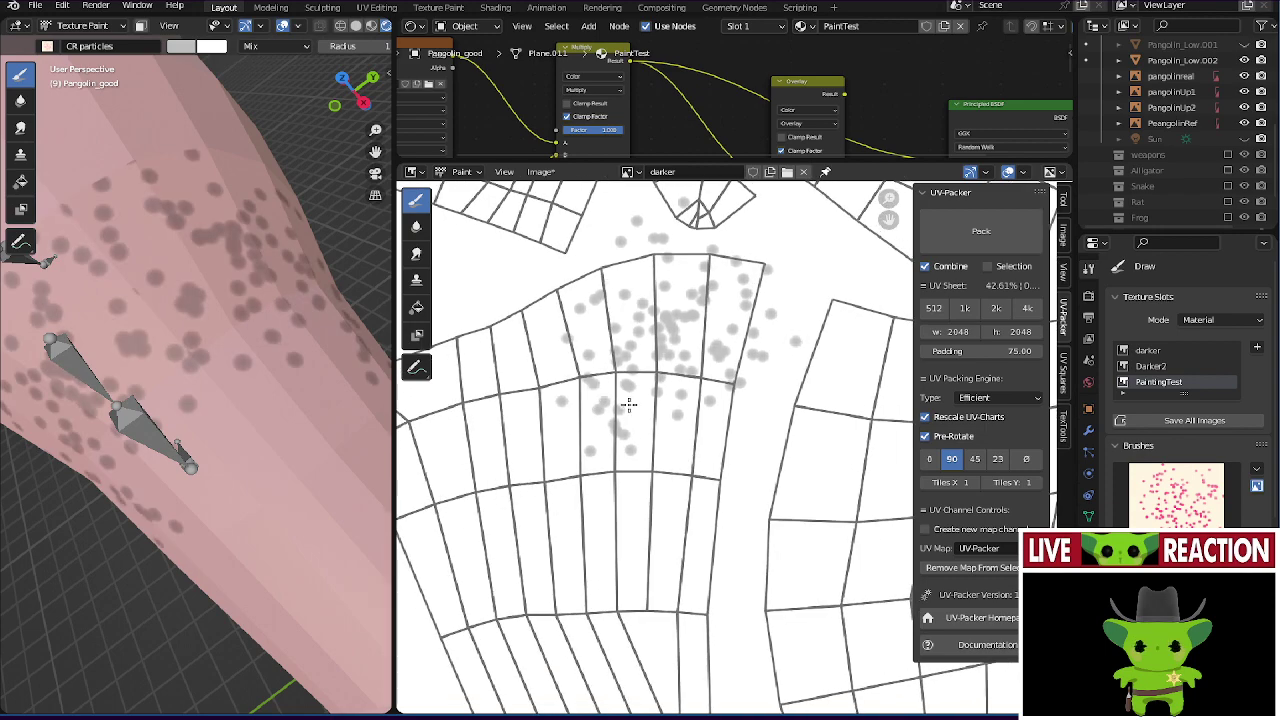
mouse_move(603, 400)
mouse_down()
mouse_move(710, 533)
mouse_move(657, 576)
mouse_move(643, 388)
mouse_move(651, 529)
mouse_up()
middle_drag(651, 529, 489, 316)
middle_drag(330, 300, 249, 96)
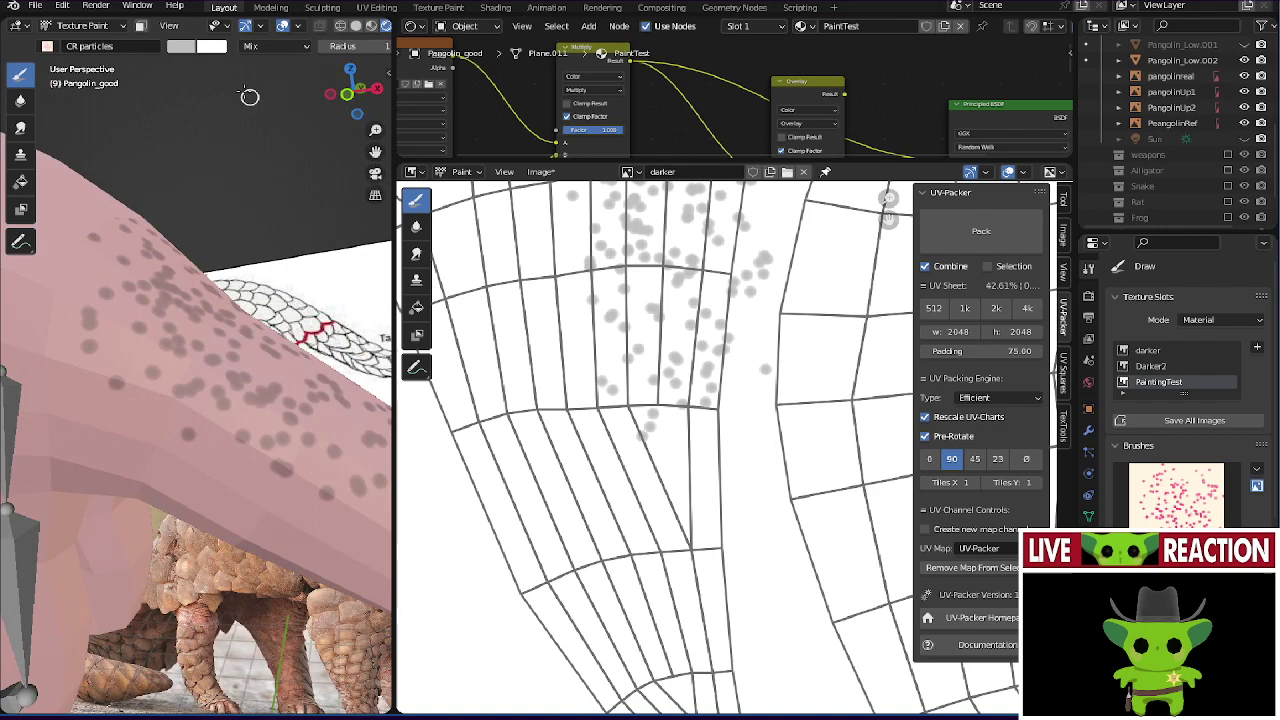
- Set the brush colour's Value to 0.9 and stipple paler grey dots across the middle of the wedge-shaped island
click(181, 46)
click(250, 248)
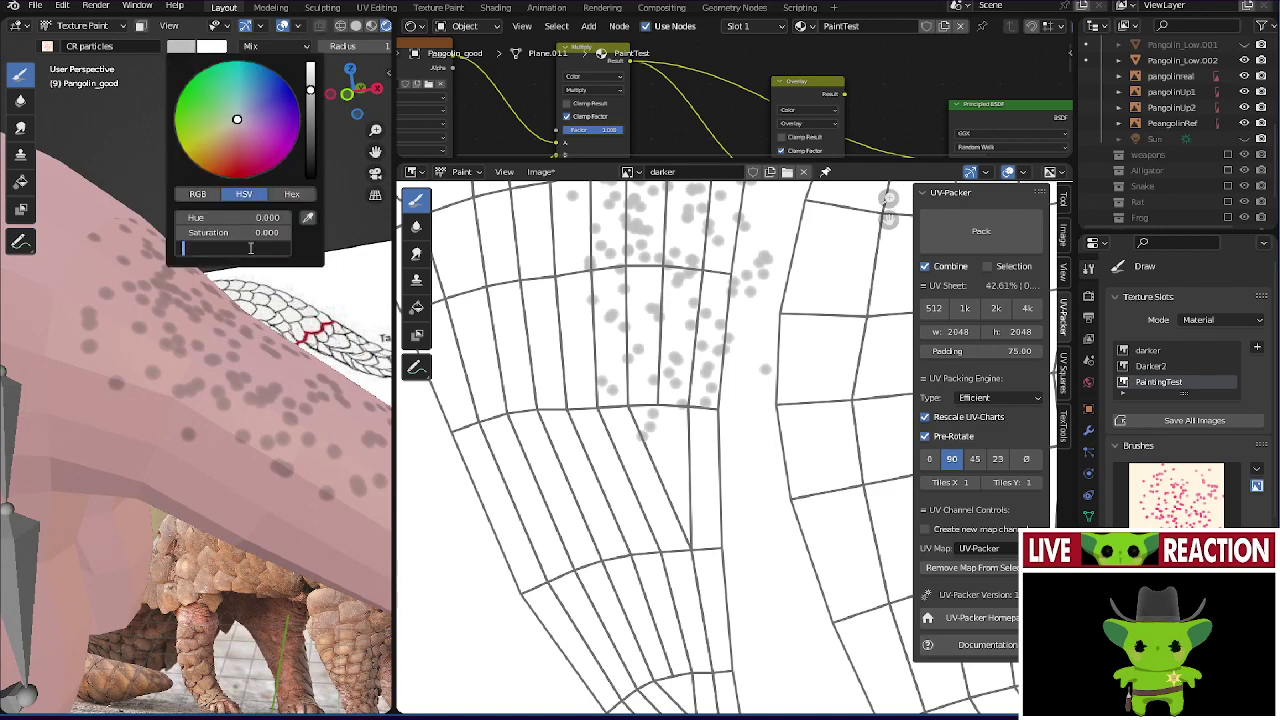
text(0.9)
key(Return)
mouse_move(608, 486)
mouse_down()
mouse_move(614, 404)
mouse_move(526, 343)
mouse_move(594, 507)
mouse_move(516, 455)
mouse_up()
mouse_move(280, 452)
middle_down()
mouse_move(194, 331)
mouse_move(180, 383)
mouse_move(190, 390)
middle_up()
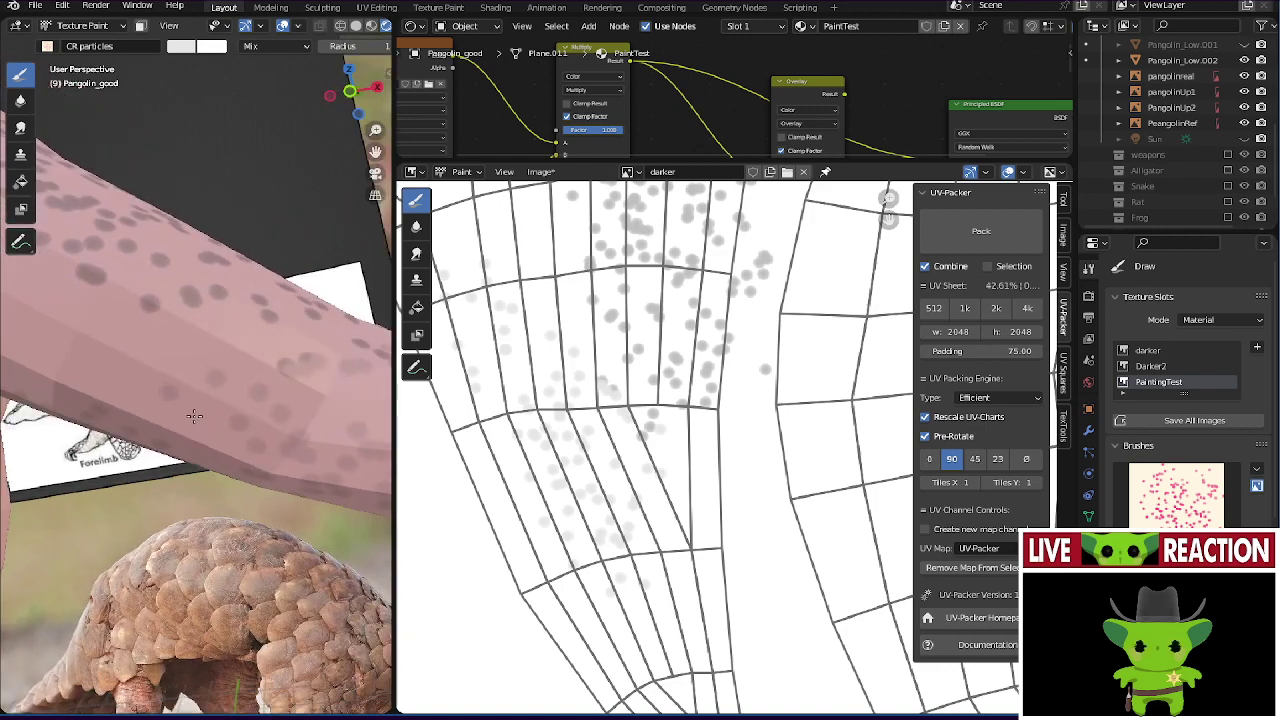
- Change the brush colour to yellow and stipple dots over the middle and lower part of the wedge-shaped island, checking the tail
click(181, 46)
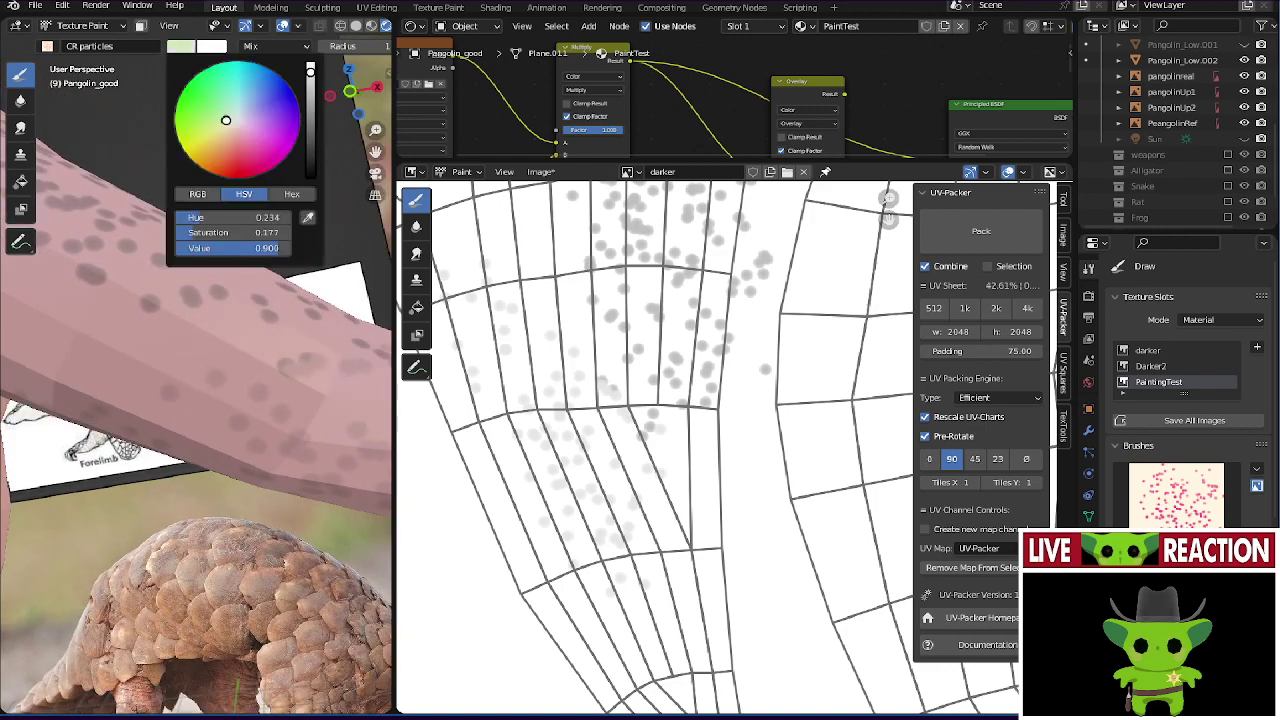
click(606, 614)
drag(603, 565, 554, 540)
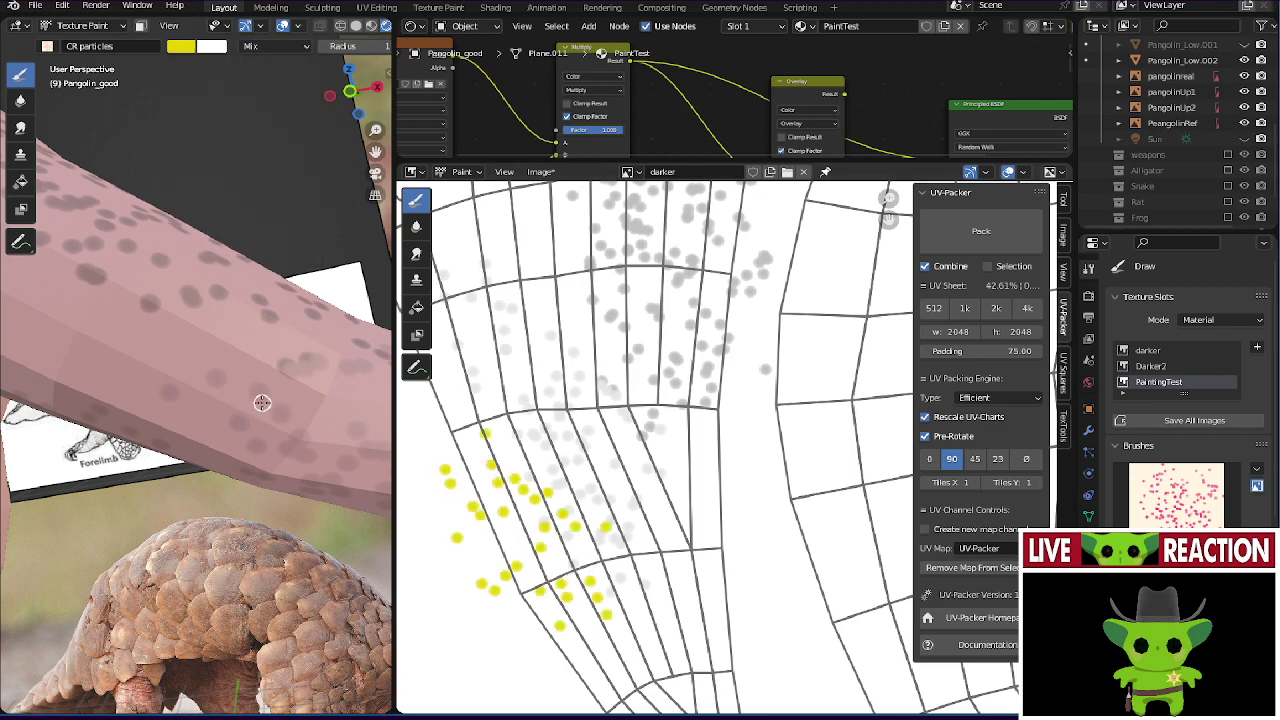
middle_drag(262, 402, 270, 406)
drag(620, 340, 657, 452)
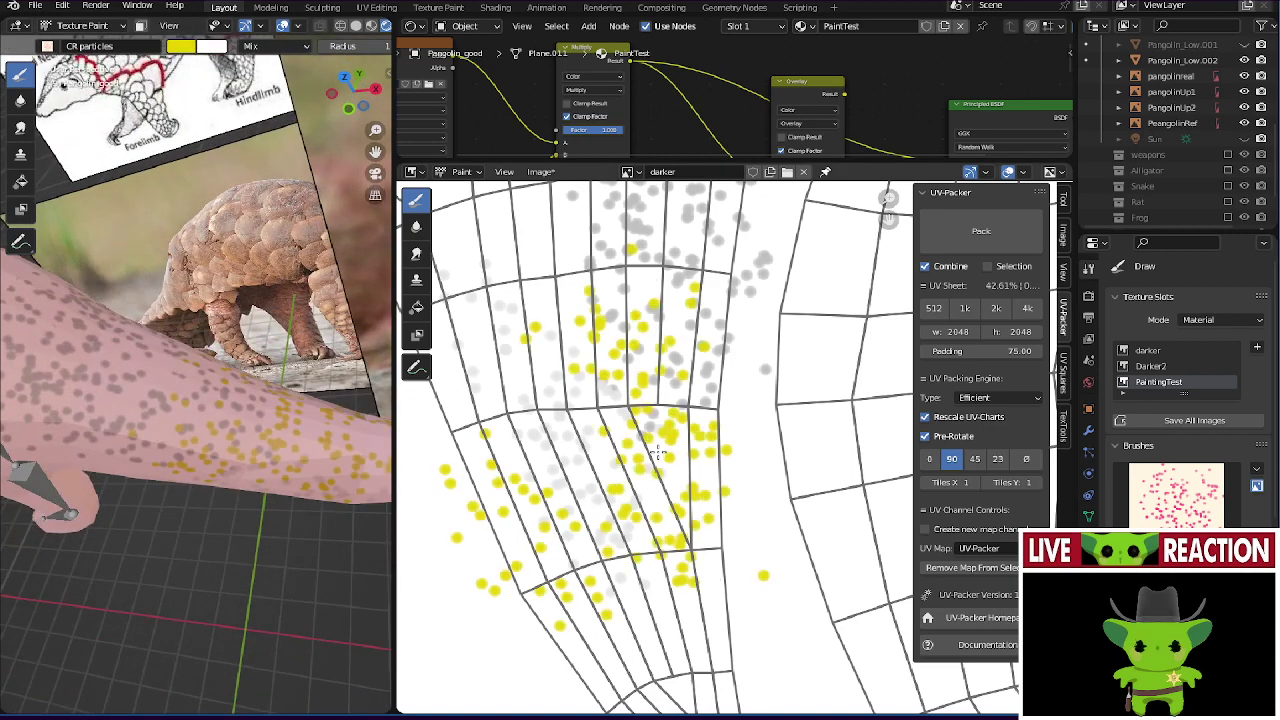
middle_drag(232, 360, 177, 360)
- Switch the brush colour to the skin's pink and stipple dots across the large neighbouring island, checking them on the body
click(183, 47)
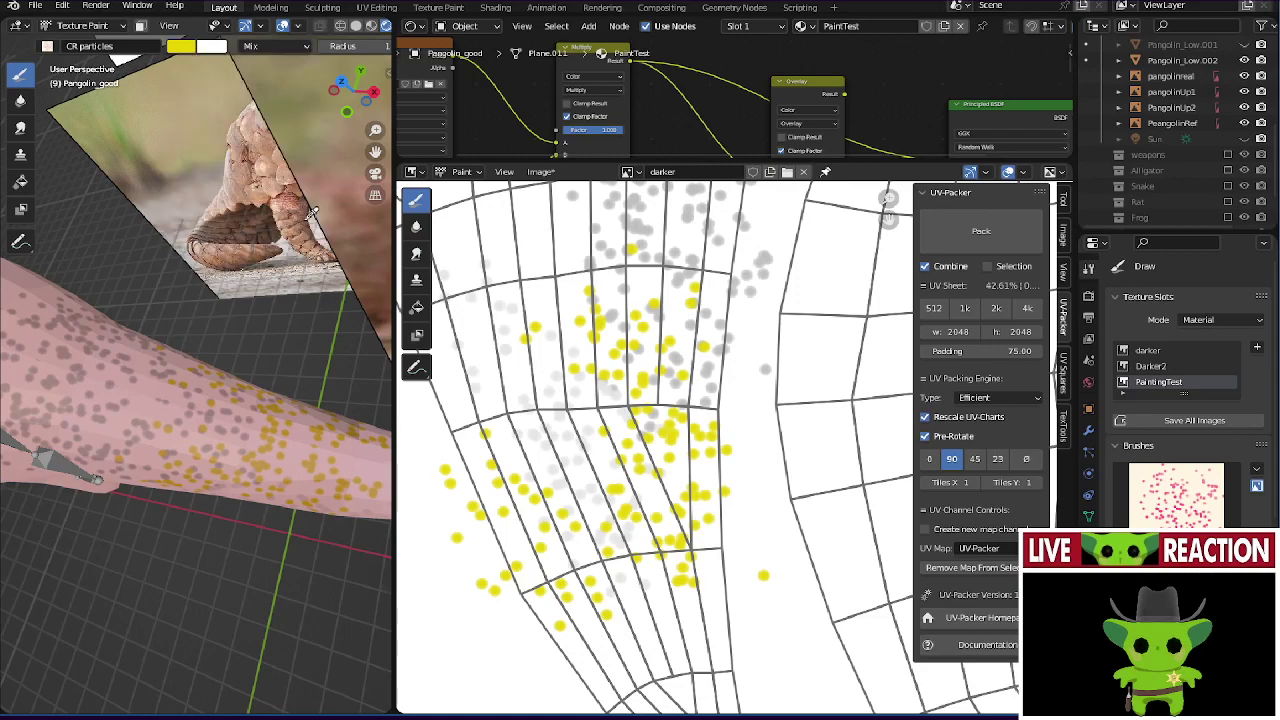
scroll(625, 222, down, 3)
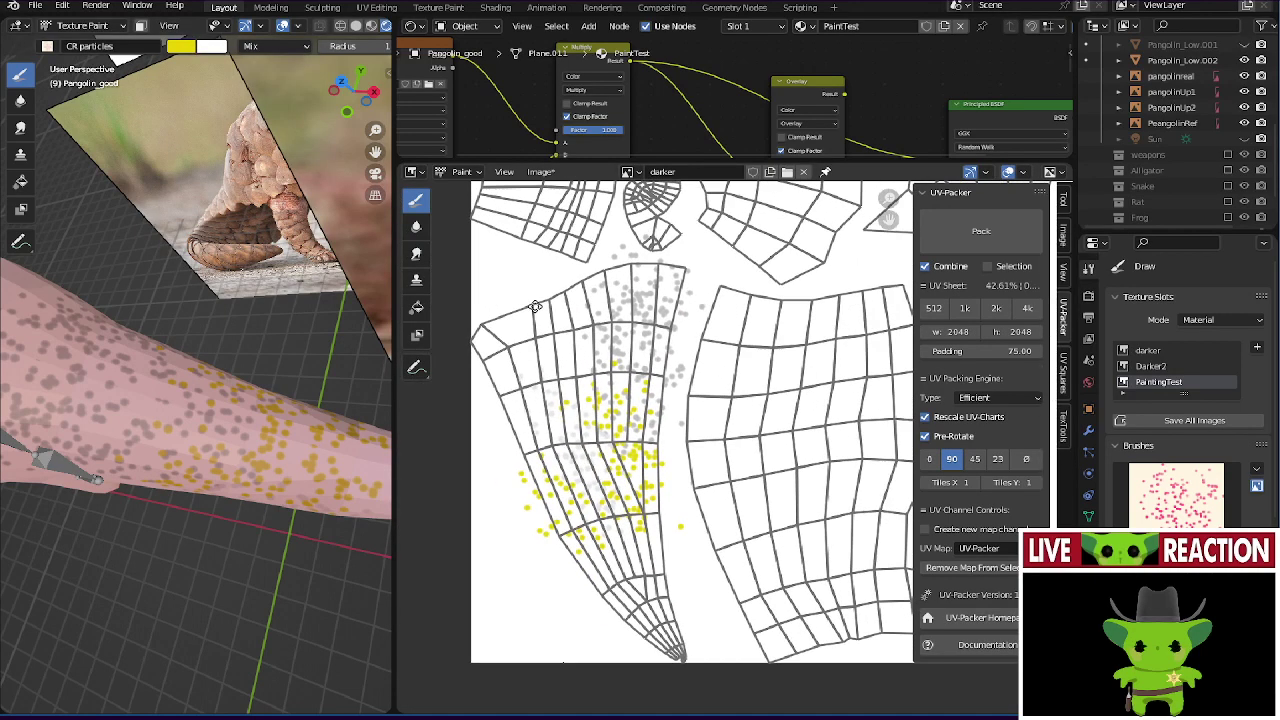
scroll(598, 257, up, 2)
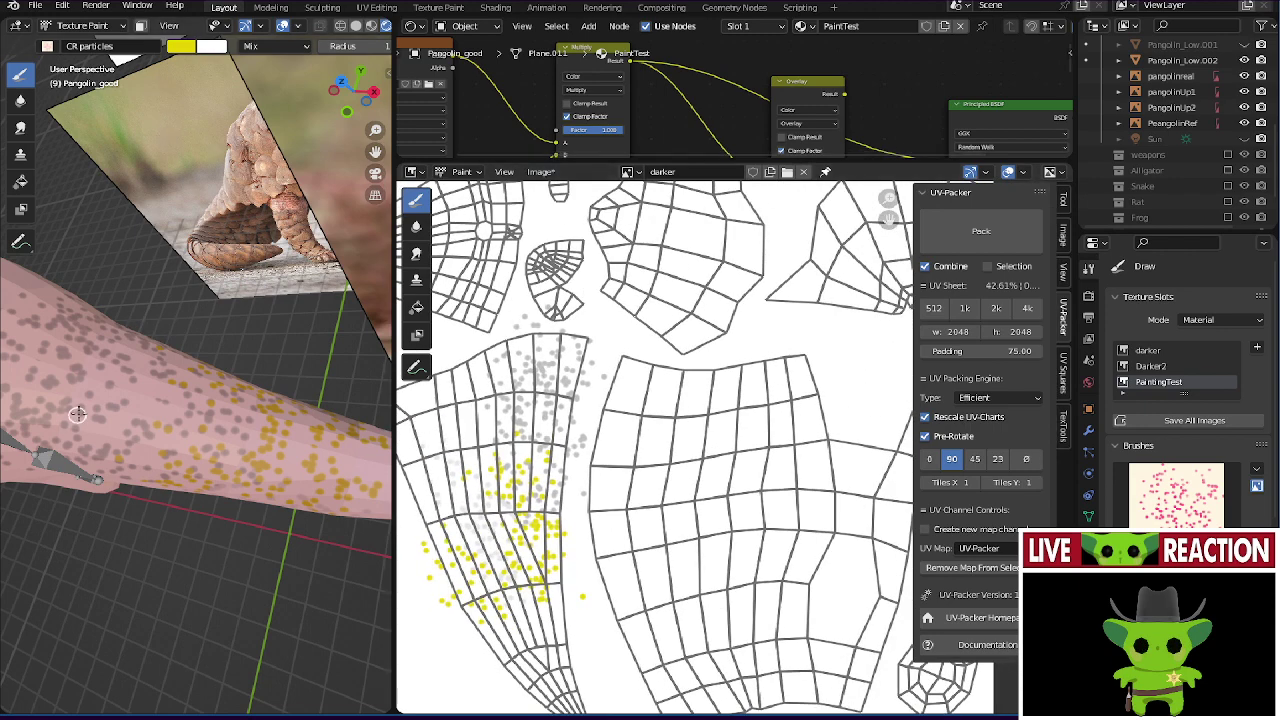
key(x)
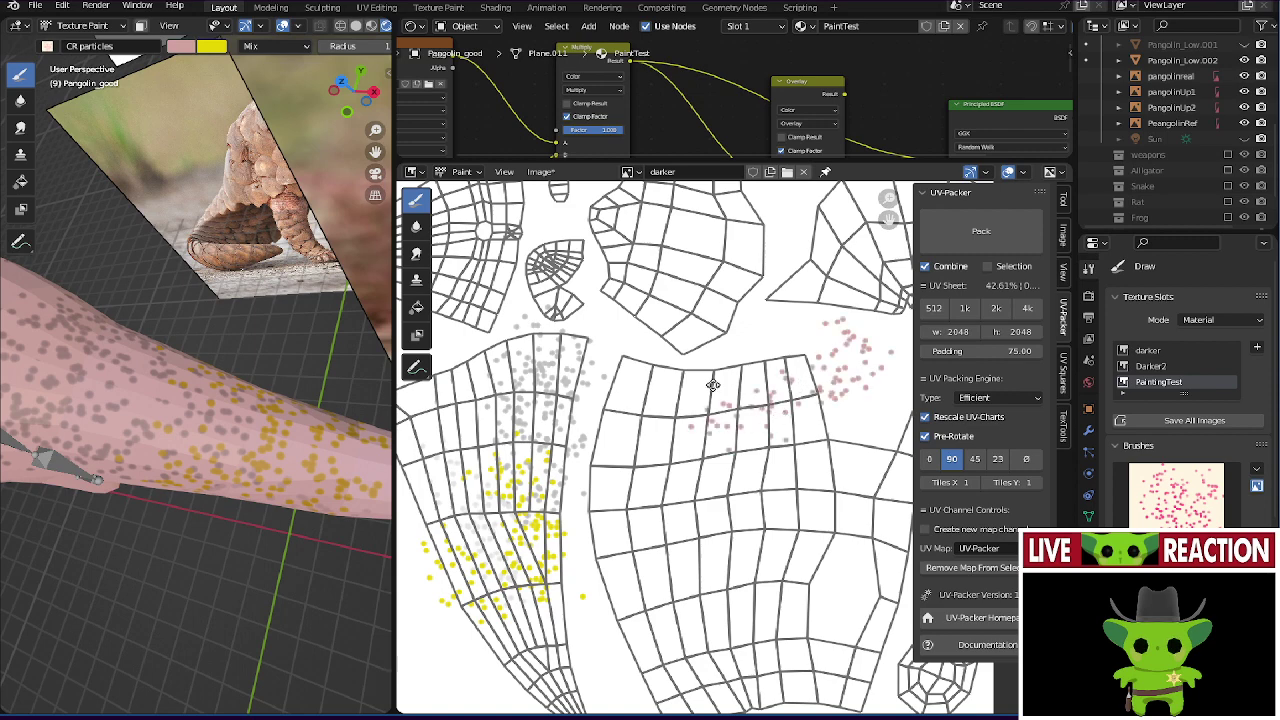
scroll(712, 385, down, 5)
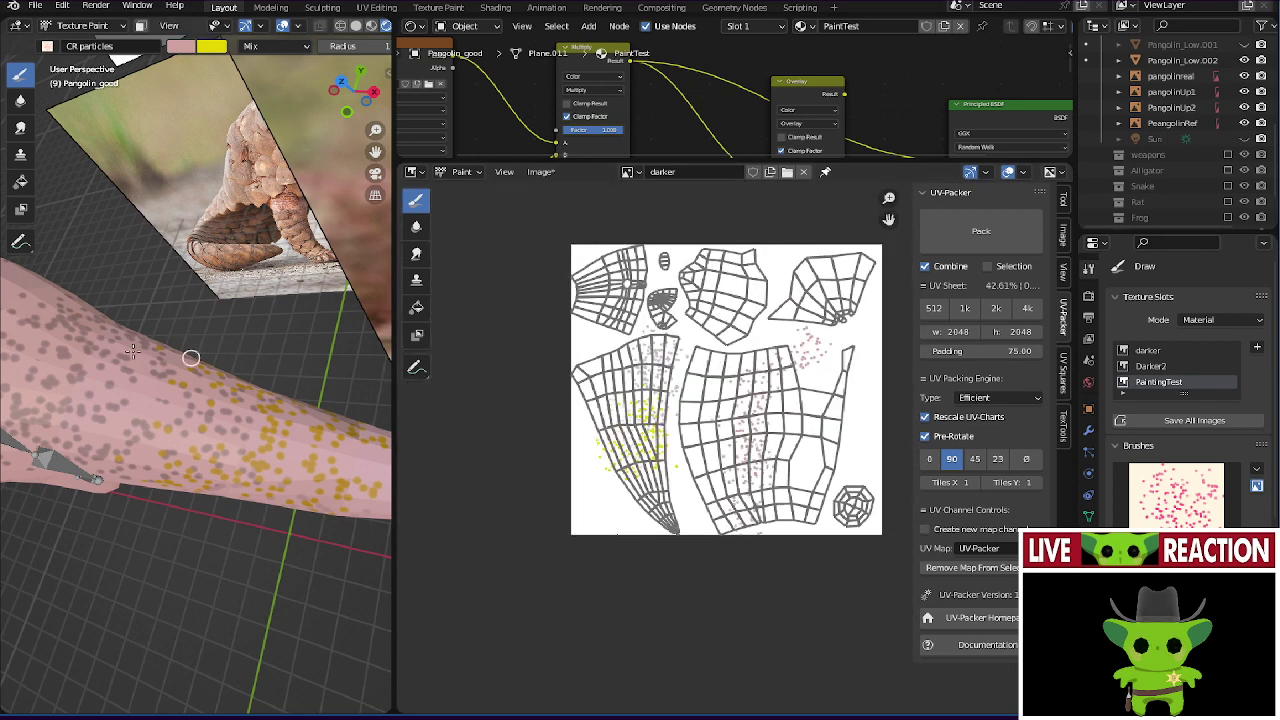
middle_drag(132, 350, 247, 342)
middle_drag(300, 414, 189, 112)
- Set the brush colour to lavender with Hue 0.632 and Saturation 0.206, stipple dots over the middle of the wedge-shaped island and check the tail
click(182, 46)
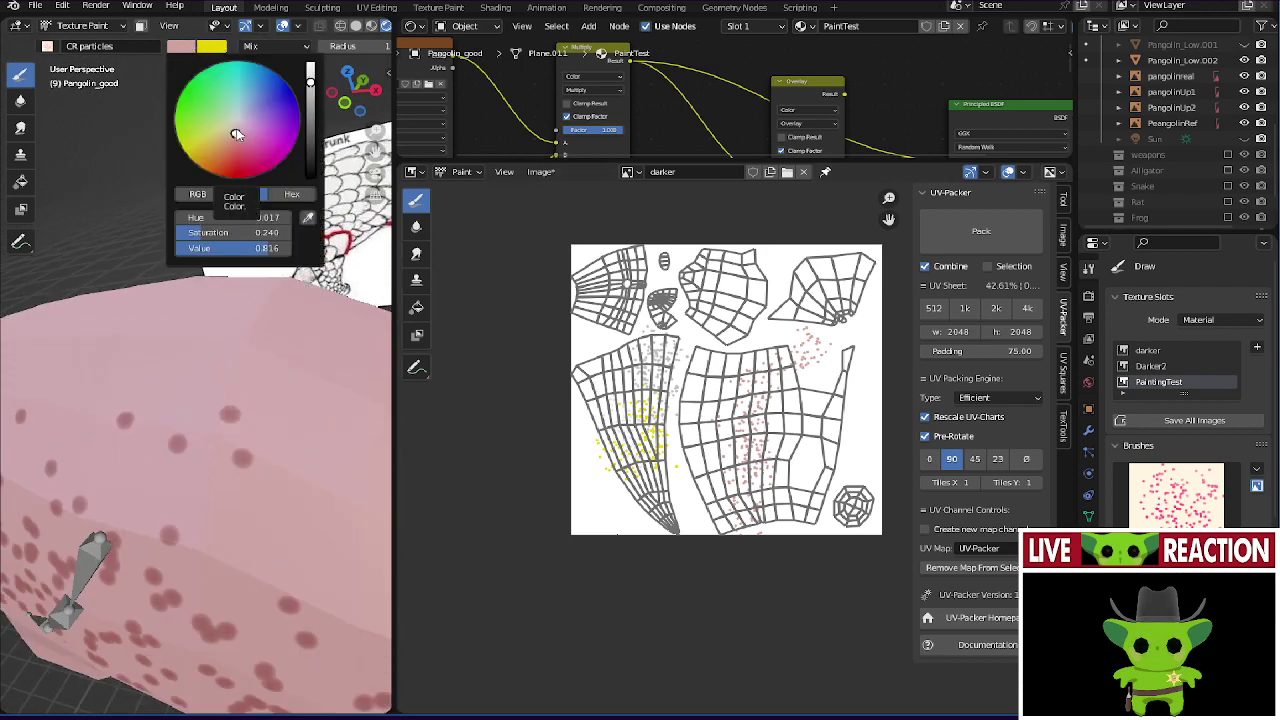
drag(236, 128, 232, 112)
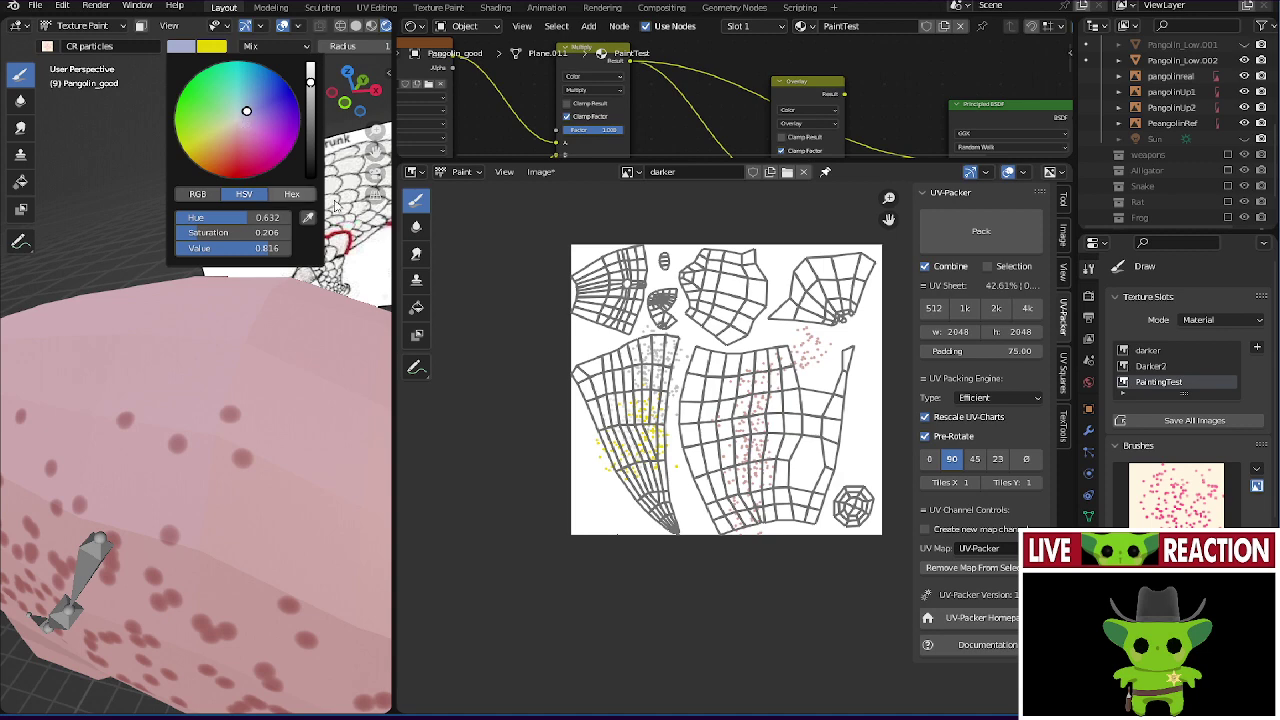
scroll(735, 380, up, 4)
key(f)
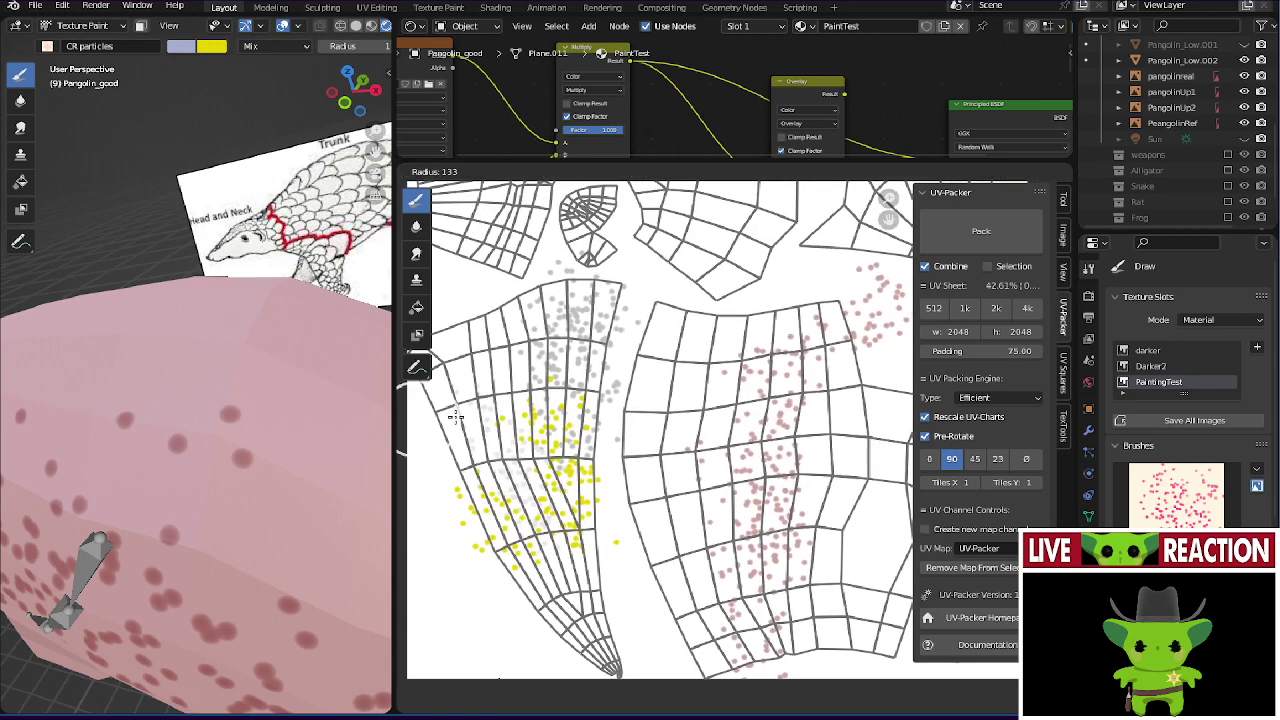
click(455, 417)
key(f)
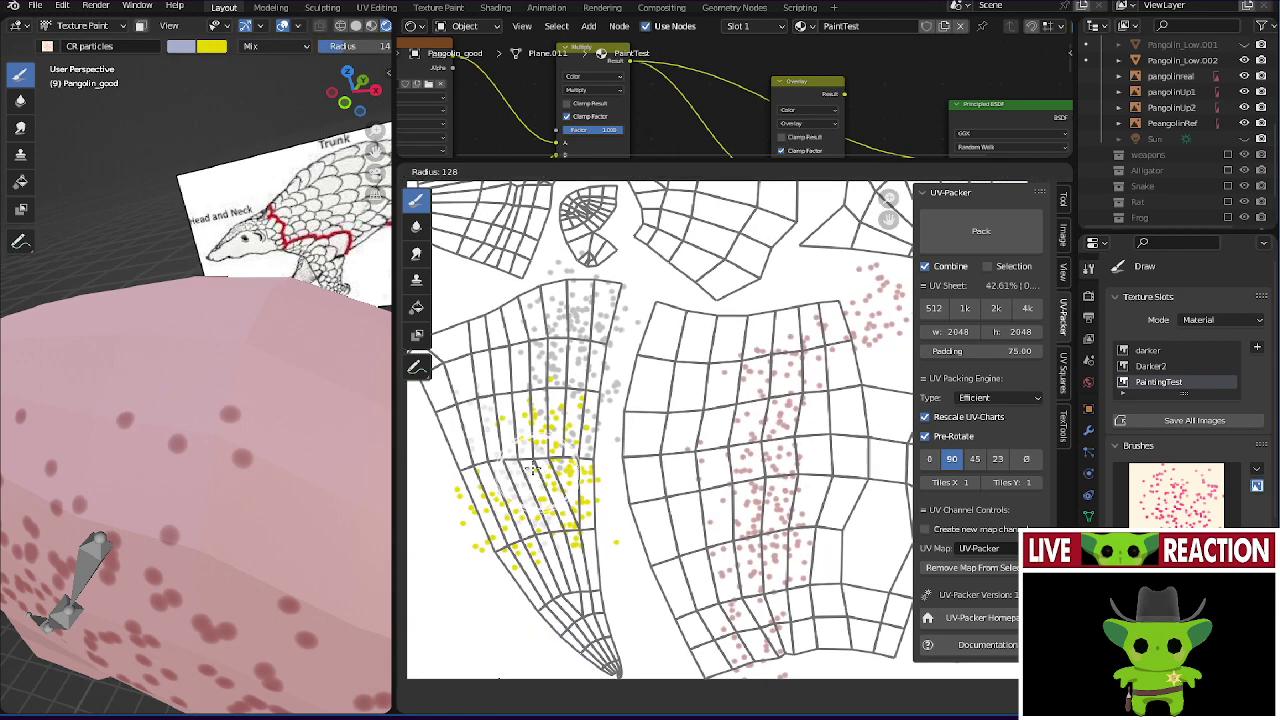
click(500, 456)
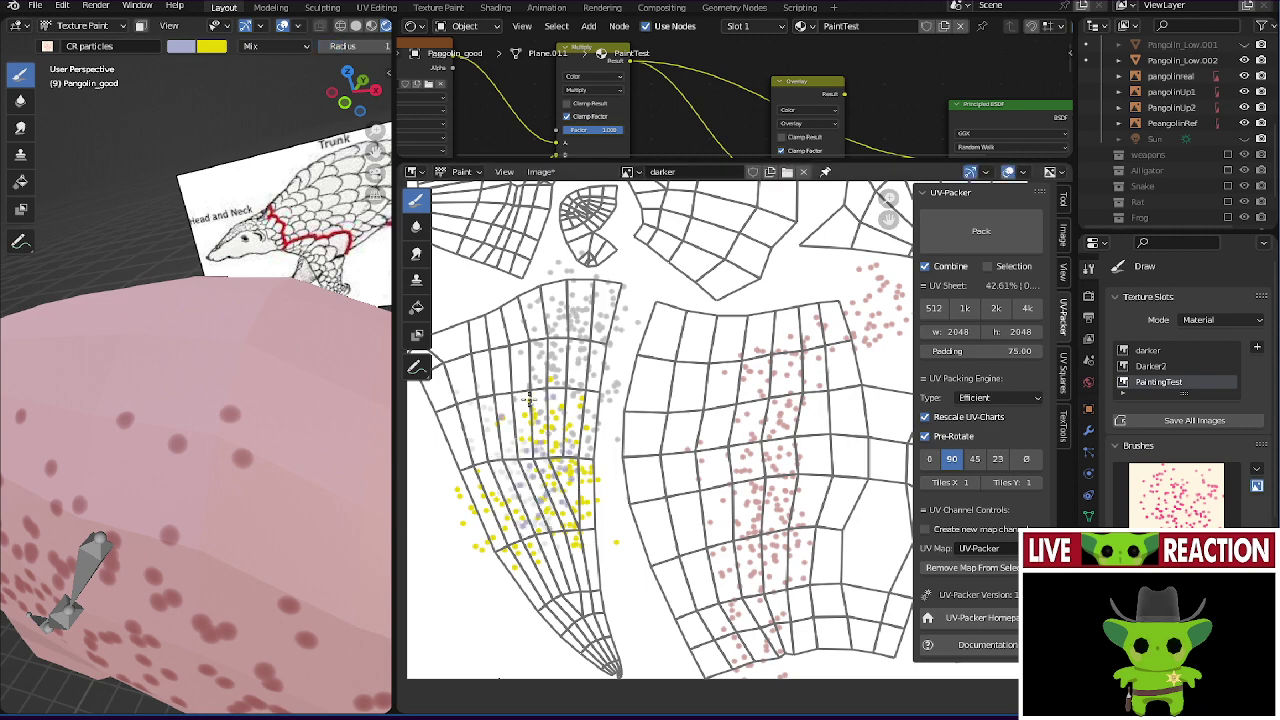
mouse_move(300, 450)
middle_down()
mouse_move(160, 364)
mouse_move(93, 352)
middle_up()
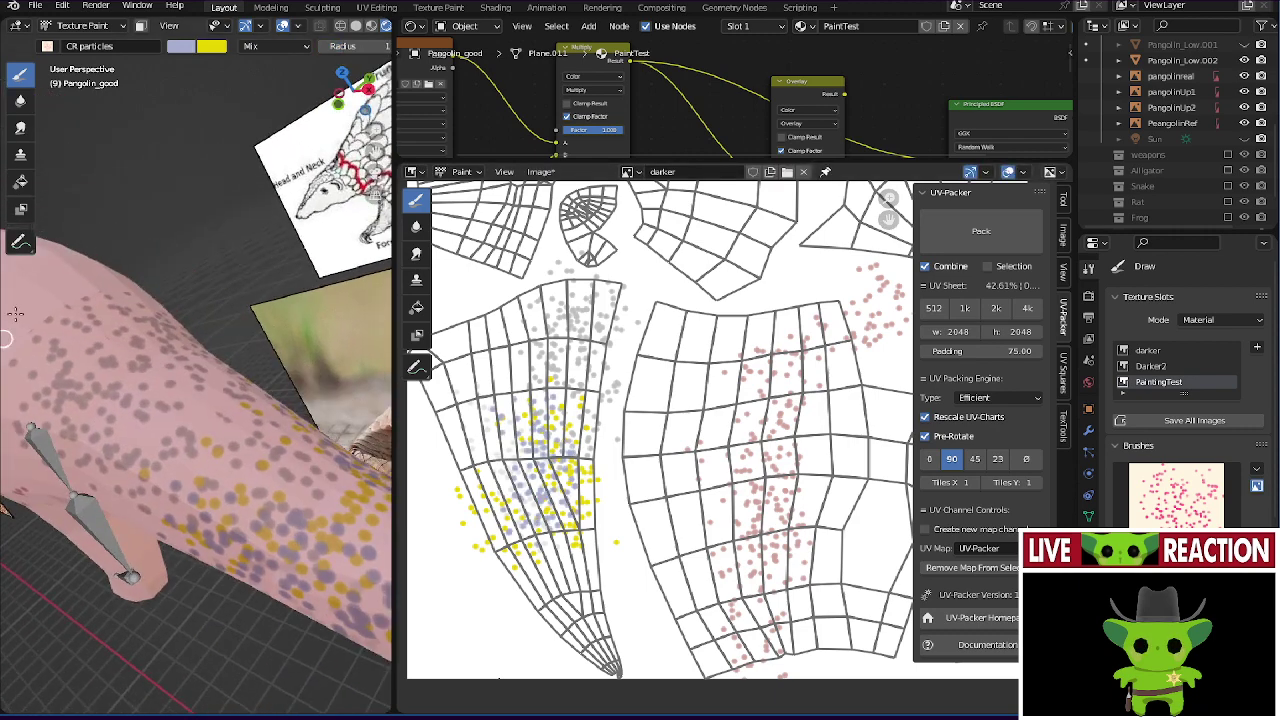
- Stipple pink dots over the wedge-shaped island, and paler pinkish-grey dots there and along the inner side of the large neighbouring island
click(182, 47)
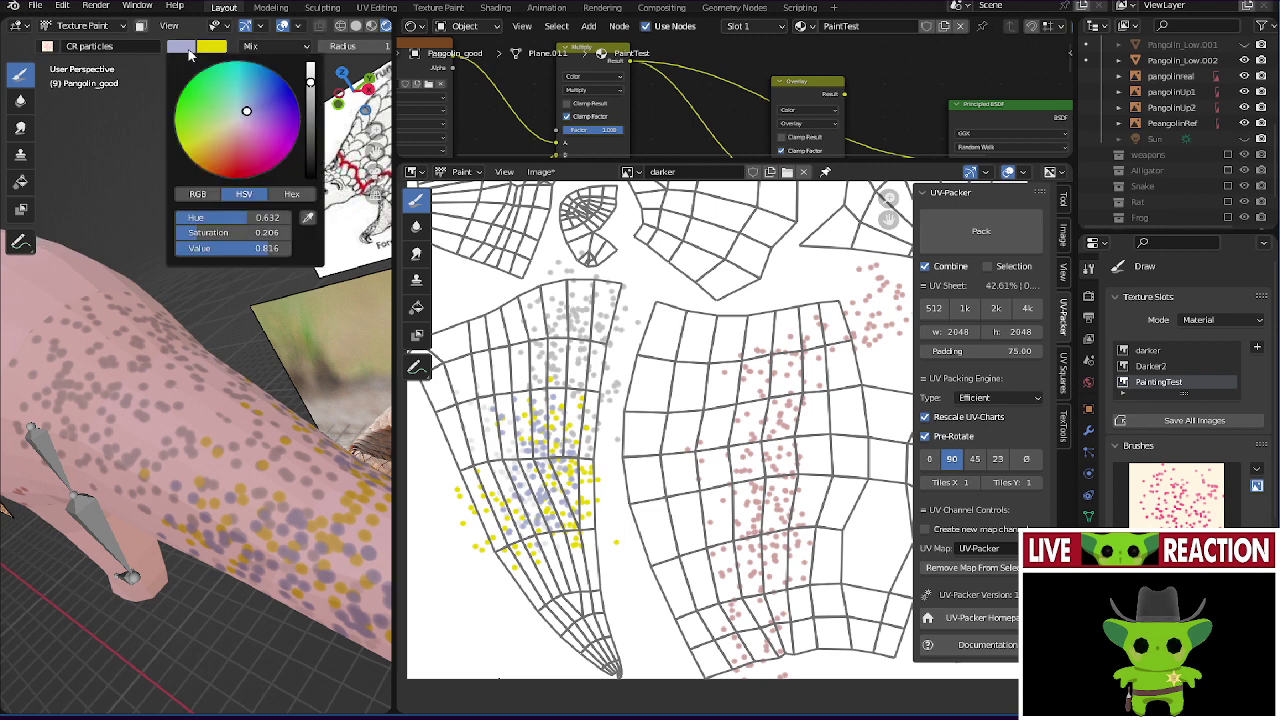
drag(241, 116, 234, 128)
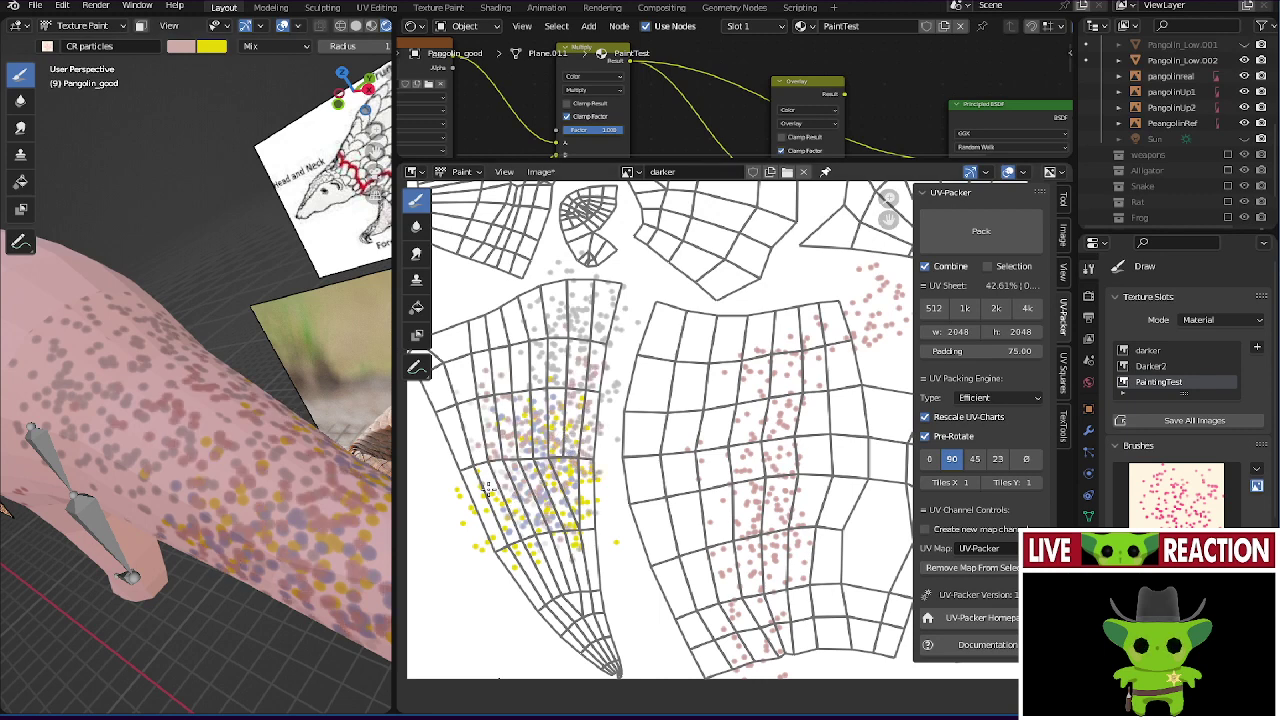
click(194, 50)
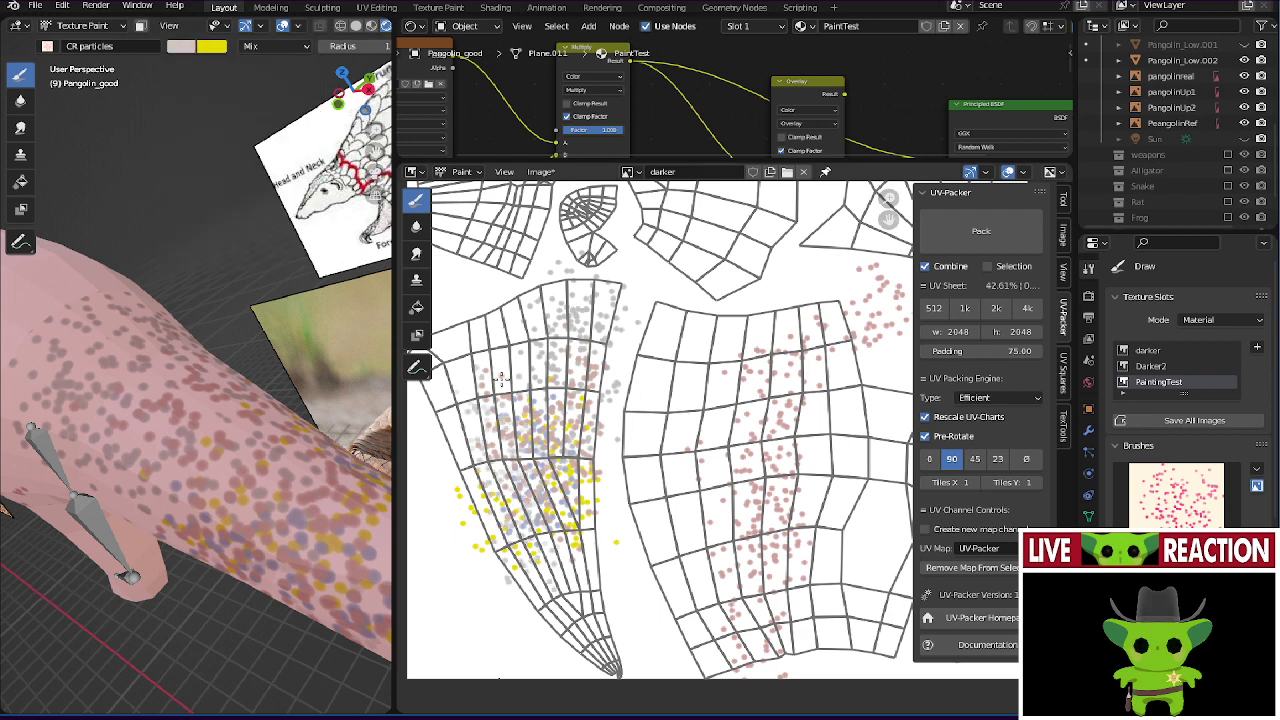
click(556, 519)
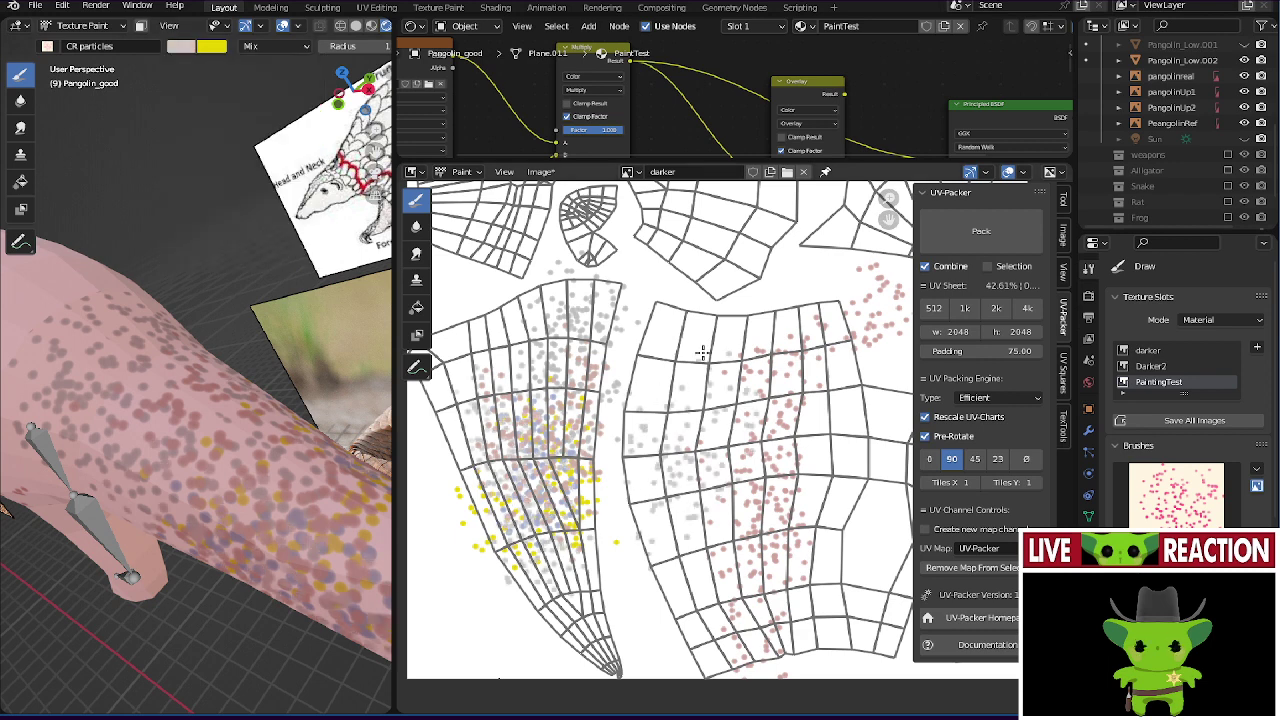
middle_drag(210, 500, 300, 480)
drag(710, 338, 628, 410)
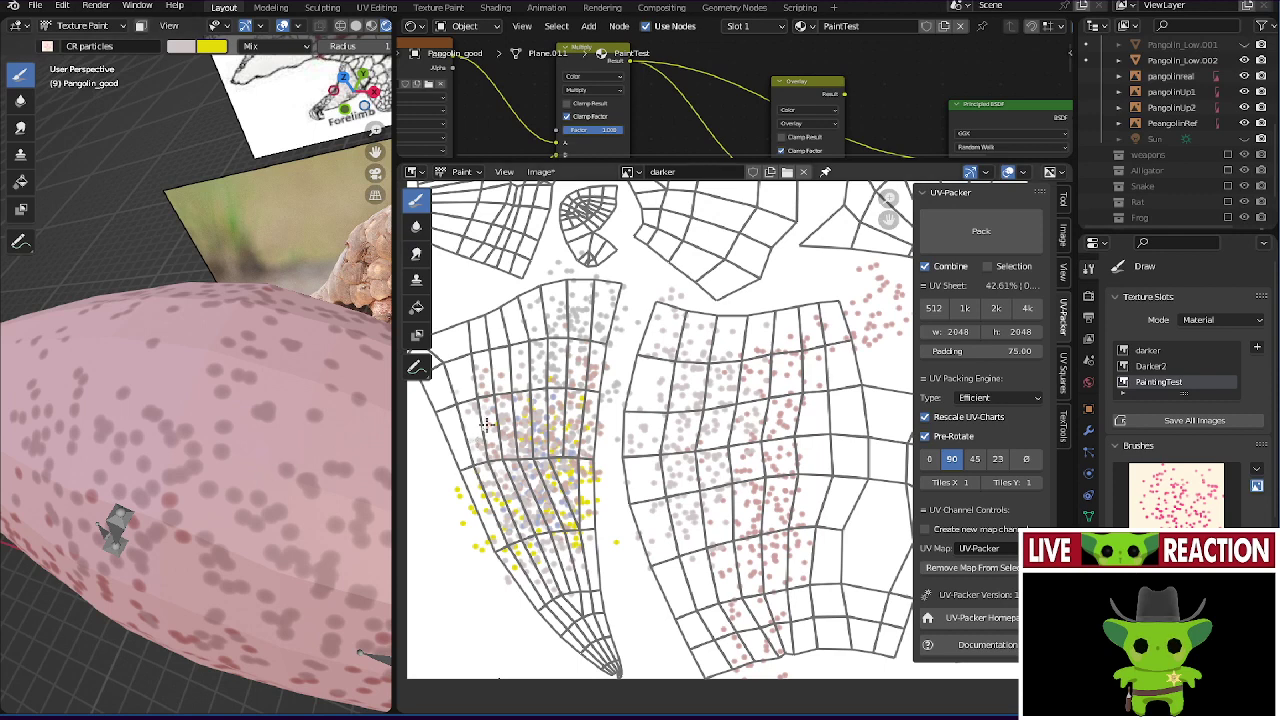
- Change the Multiply mix node's blending mode to Screen in the PaintTest material
middle_drag(587, 95, 667, 95)
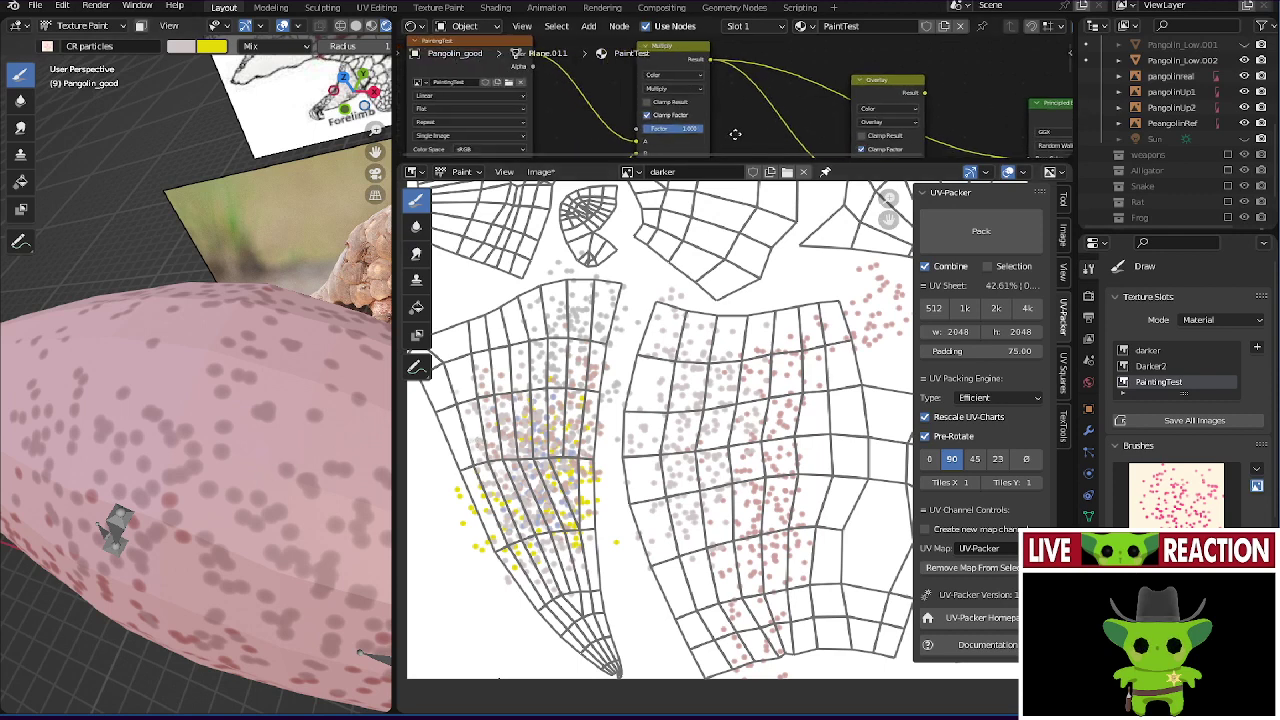
click(666, 89)
click(670, 170)
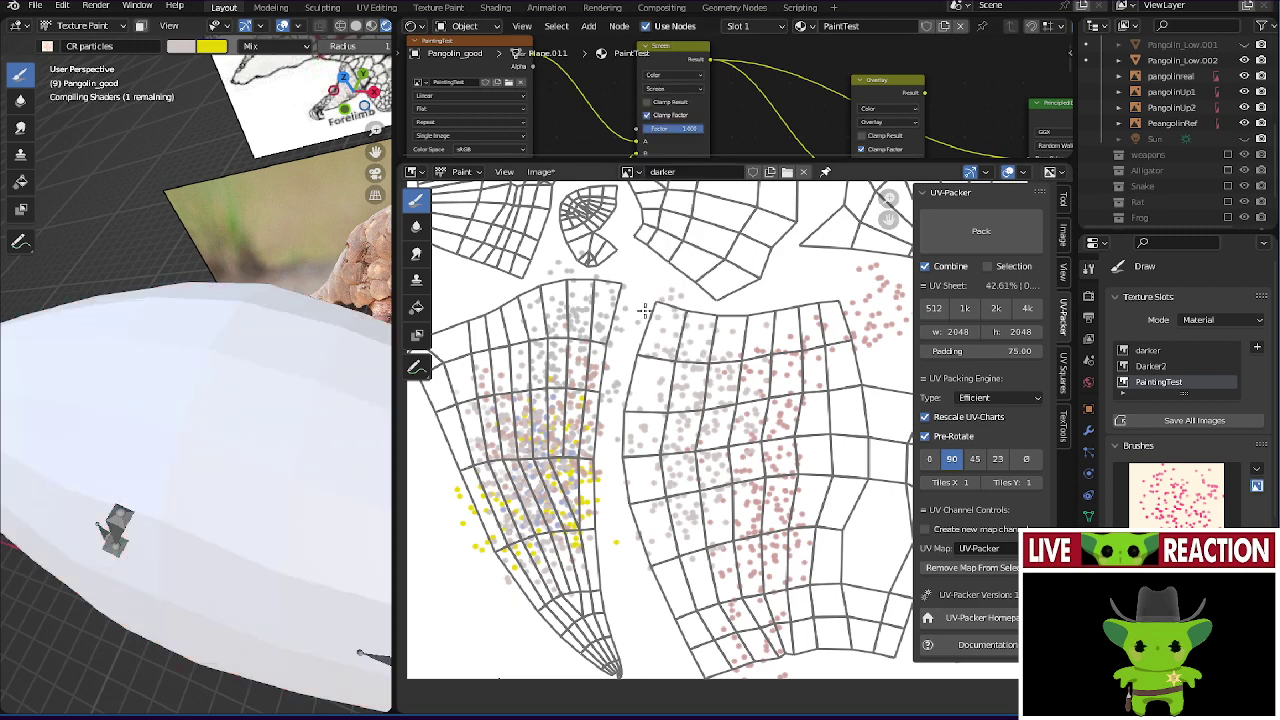
- Paint the whole wedge-shaped island solid black with an enlarged TexDraw brush and check the tail on the model
middle_drag(516, 412, 576, 430)
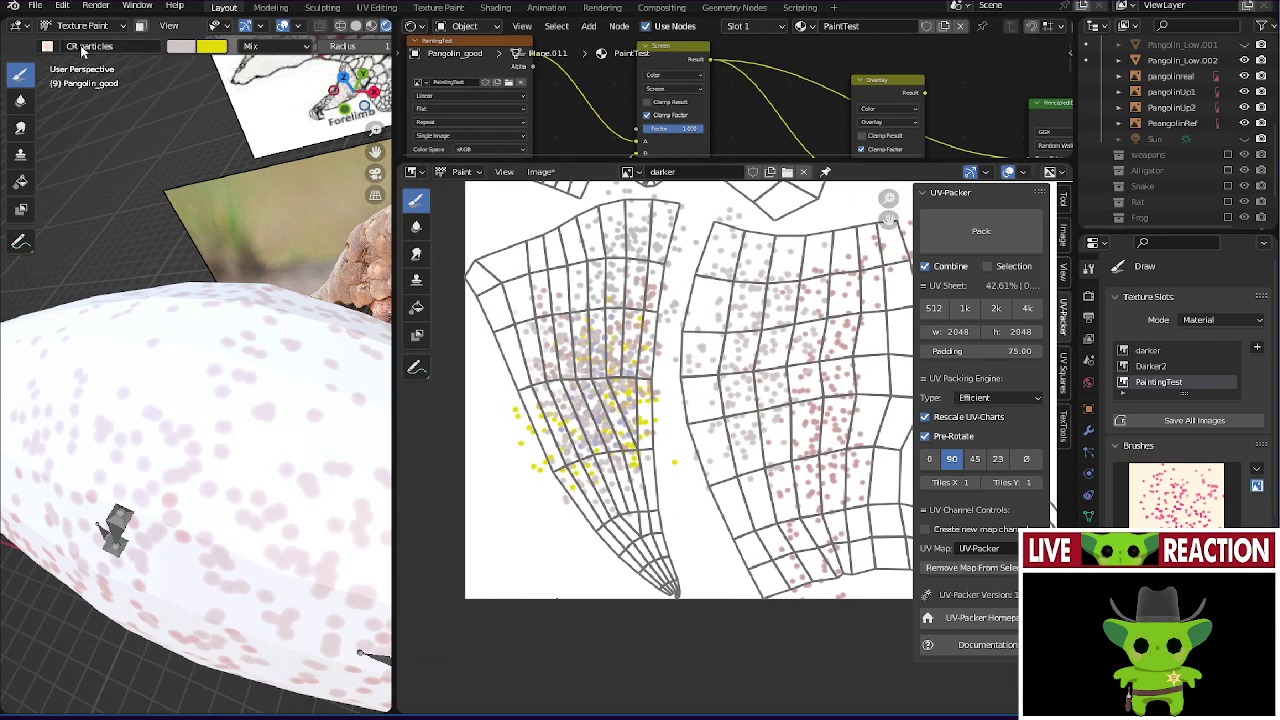
click(47, 46)
click(528, 96)
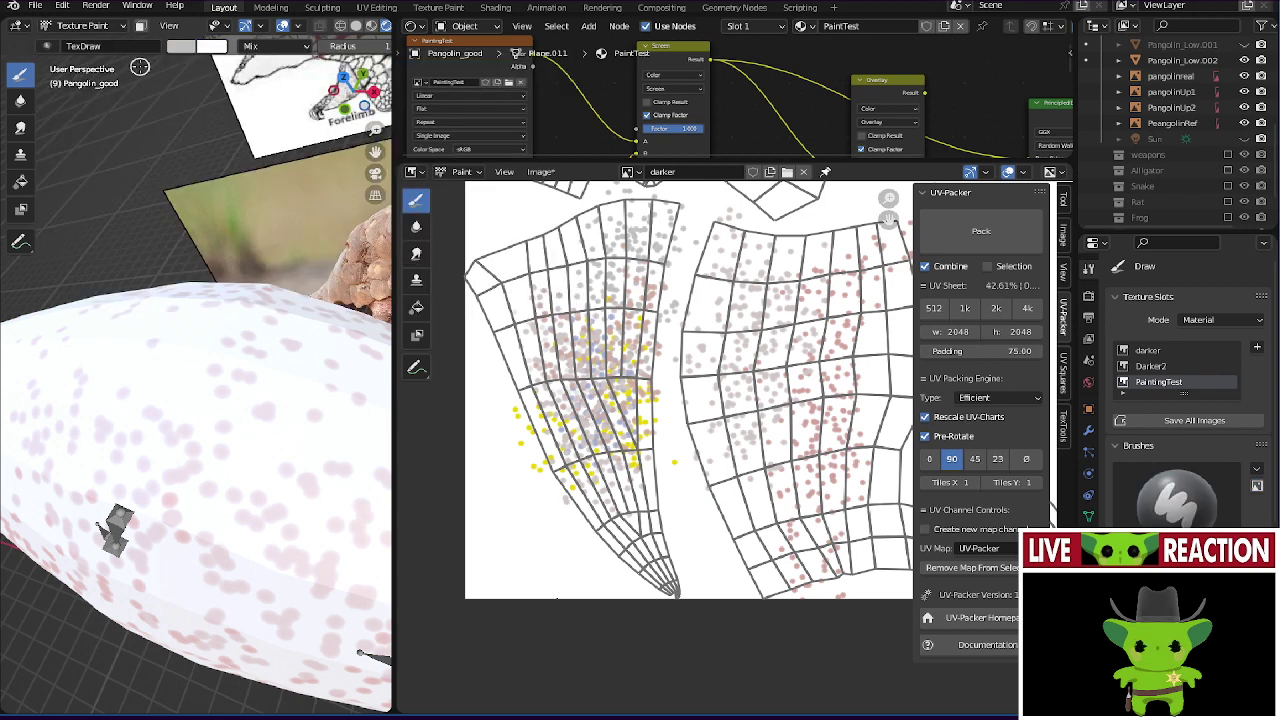
click(181, 47)
drag(317, 137, 317, 175)
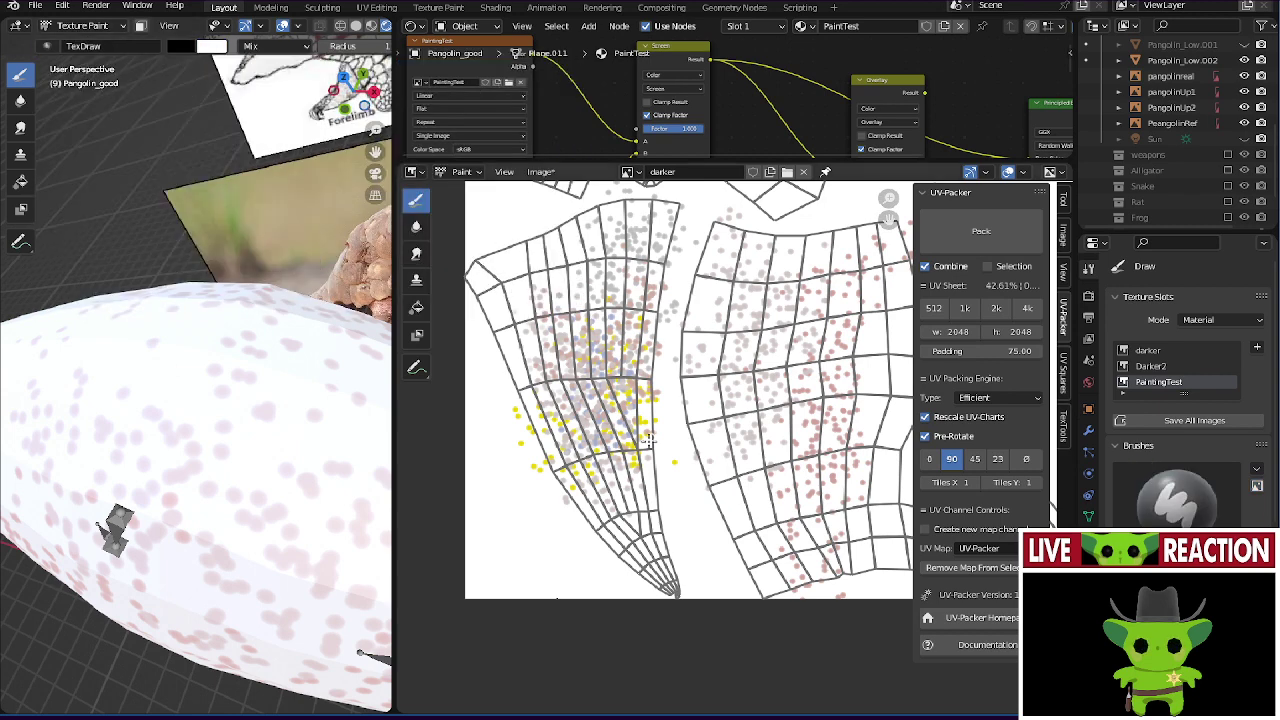
key(f)
click(662, 477)
mouse_move(660, 590)
mouse_down()
mouse_move(621, 490)
mouse_move(589, 327)
mouse_move(597, 313)
mouse_move(634, 440)
mouse_move(648, 188)
mouse_move(484, 260)
mouse_move(477, 305)
mouse_move(552, 410)
mouse_move(586, 528)
mouse_move(530, 440)
mouse_up()
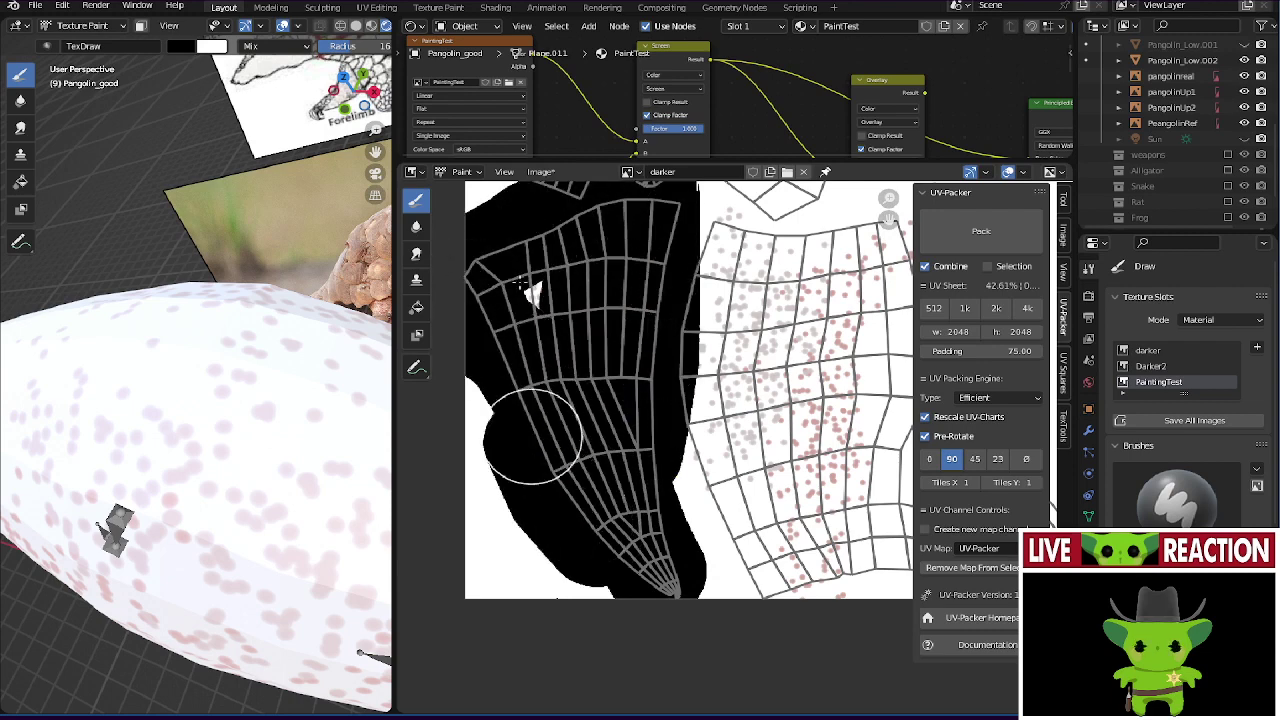
mouse_move(610, 565)
mouse_down()
mouse_move(488, 570)
mouse_move(480, 380)
mouse_up()
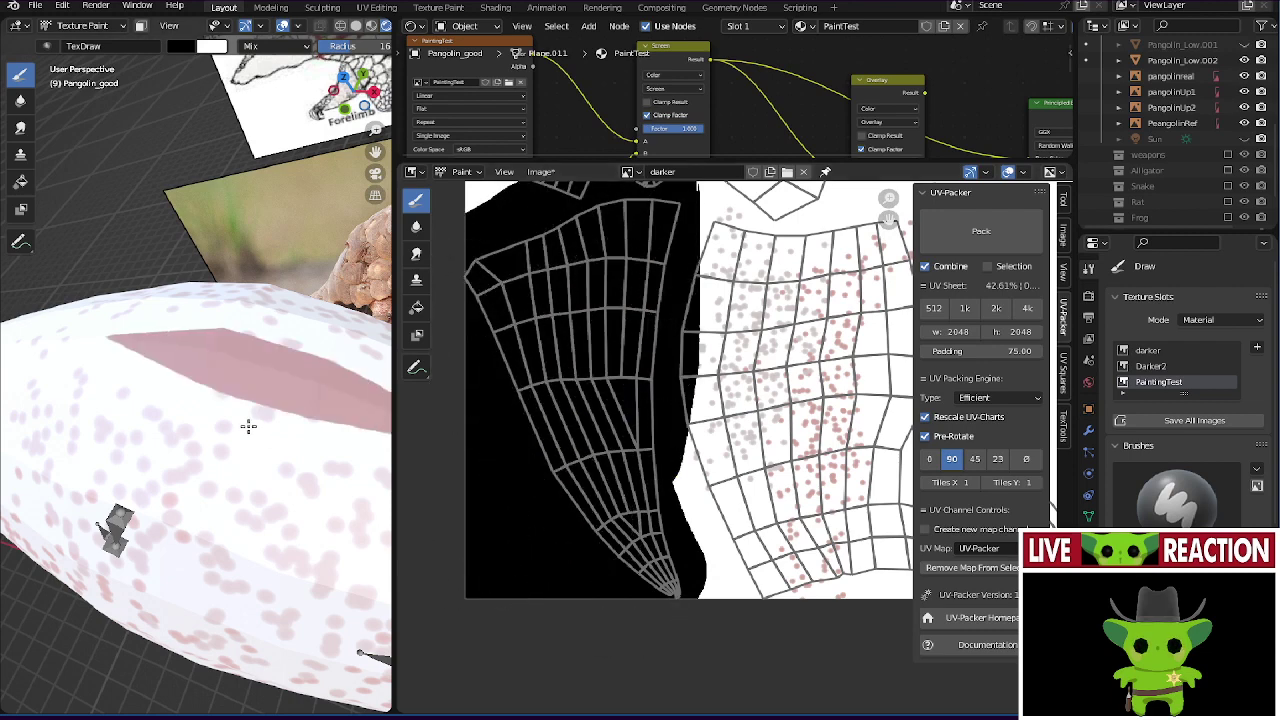
mouse_move(314, 528)
middle_down()
mouse_move(352, 305)
mouse_move(300, 440)
mouse_move(225, 340)
middle_up()
scroll(225, 340, up, 2)
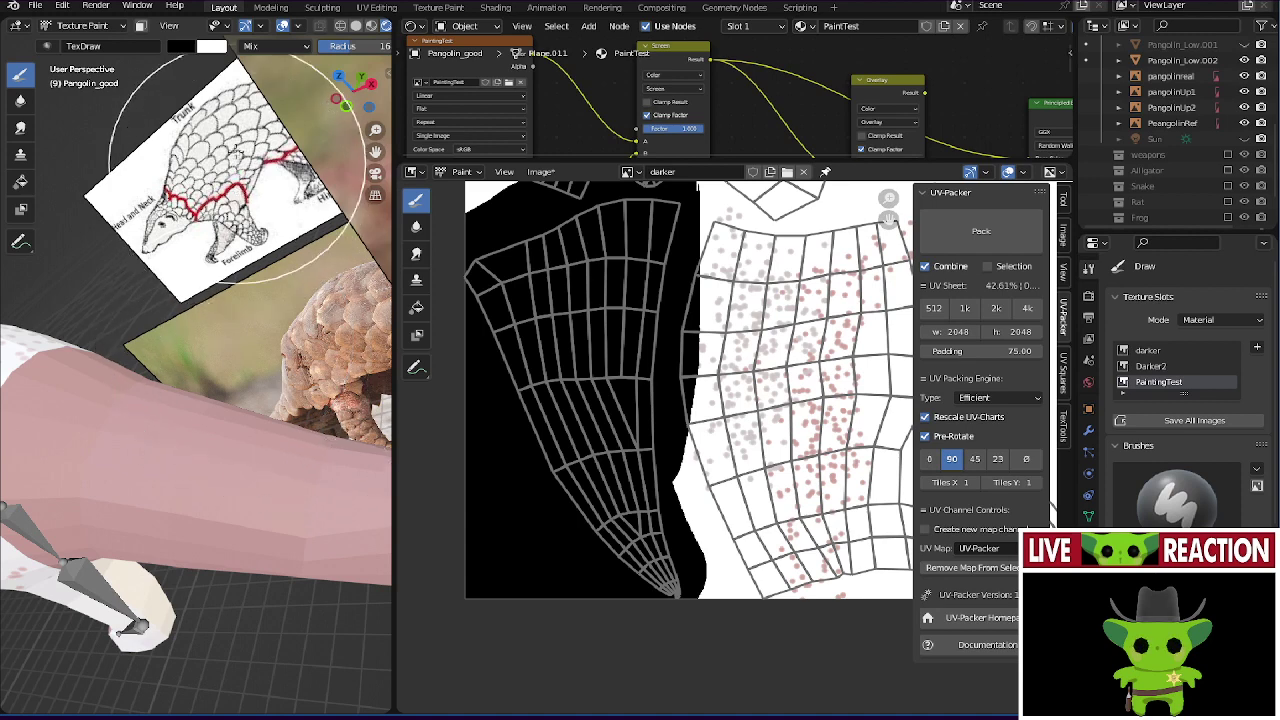
- Try a very dark grey brush stroke over the lower end of the black wedge-shaped island and undo it
key(x)
click(181, 46)
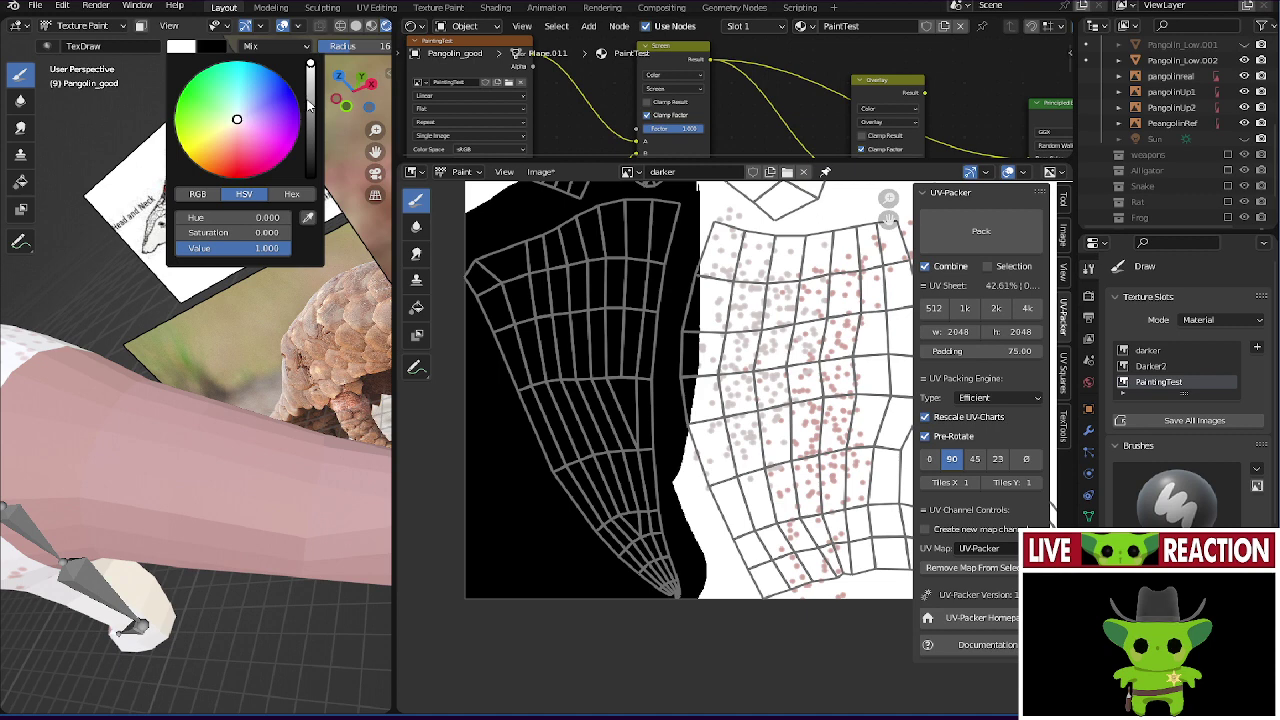
drag(309, 105, 310, 176)
click(281, 248)
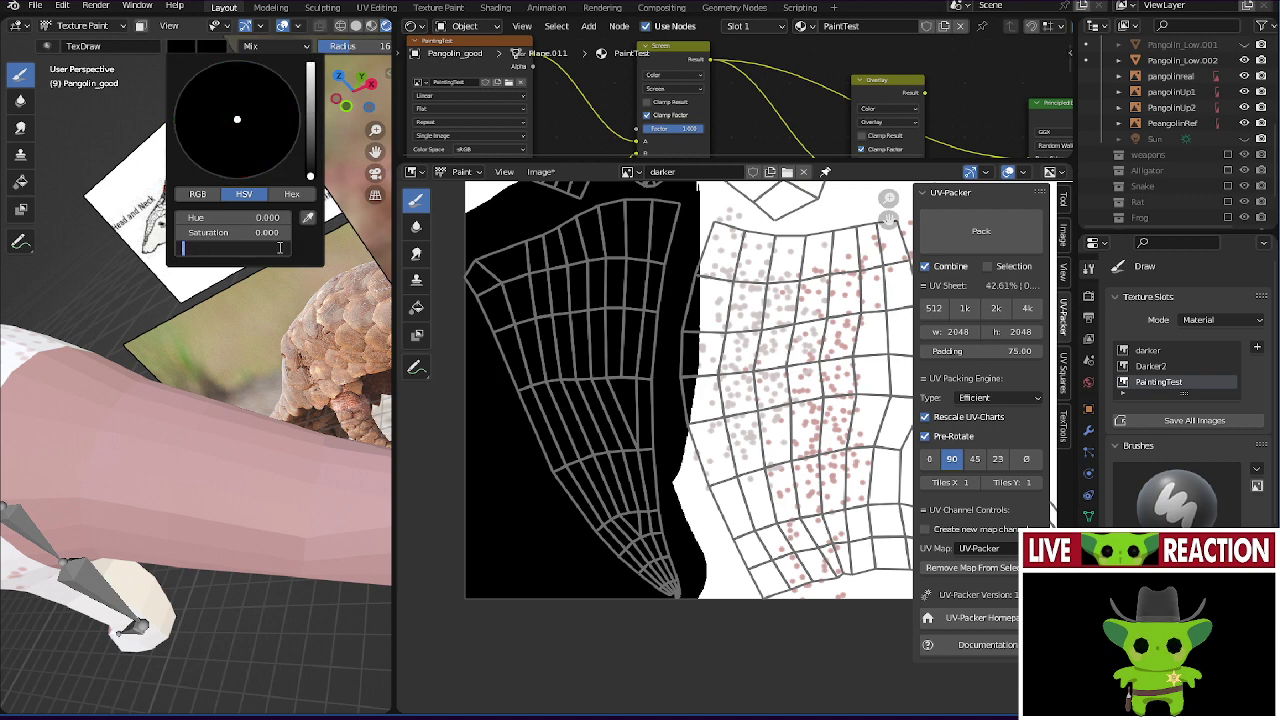
text(1)
key(Return)
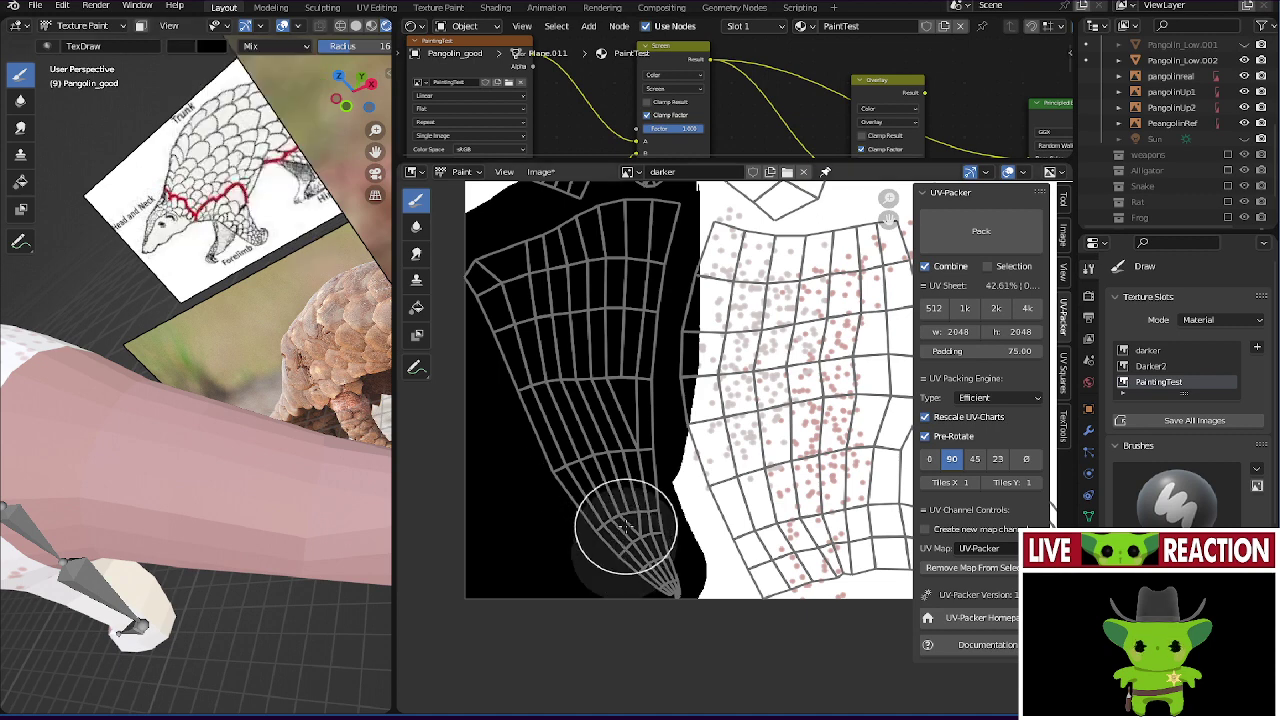
key(ctrl+z)
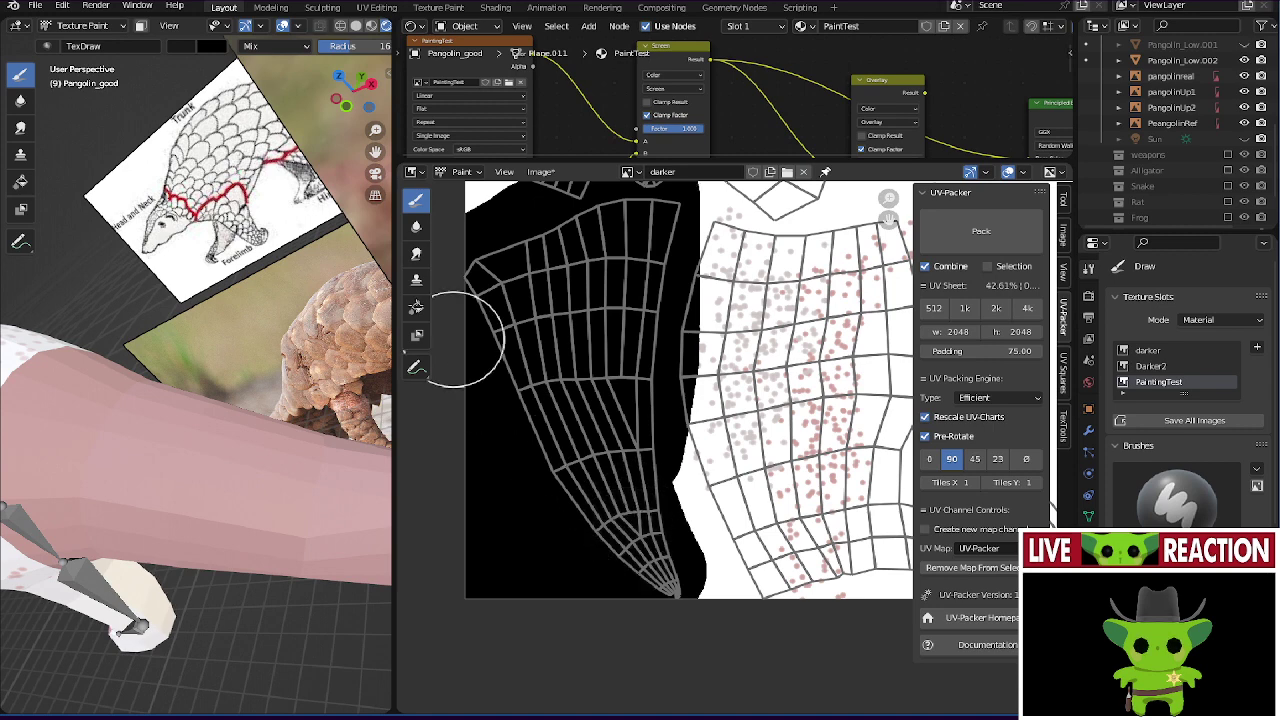
- Stipple pale pinkish-grey dots over the entire black wedge-shaped island with the CR particles brush and inspect them on the tail
click(43, 26)
click(409, 96)
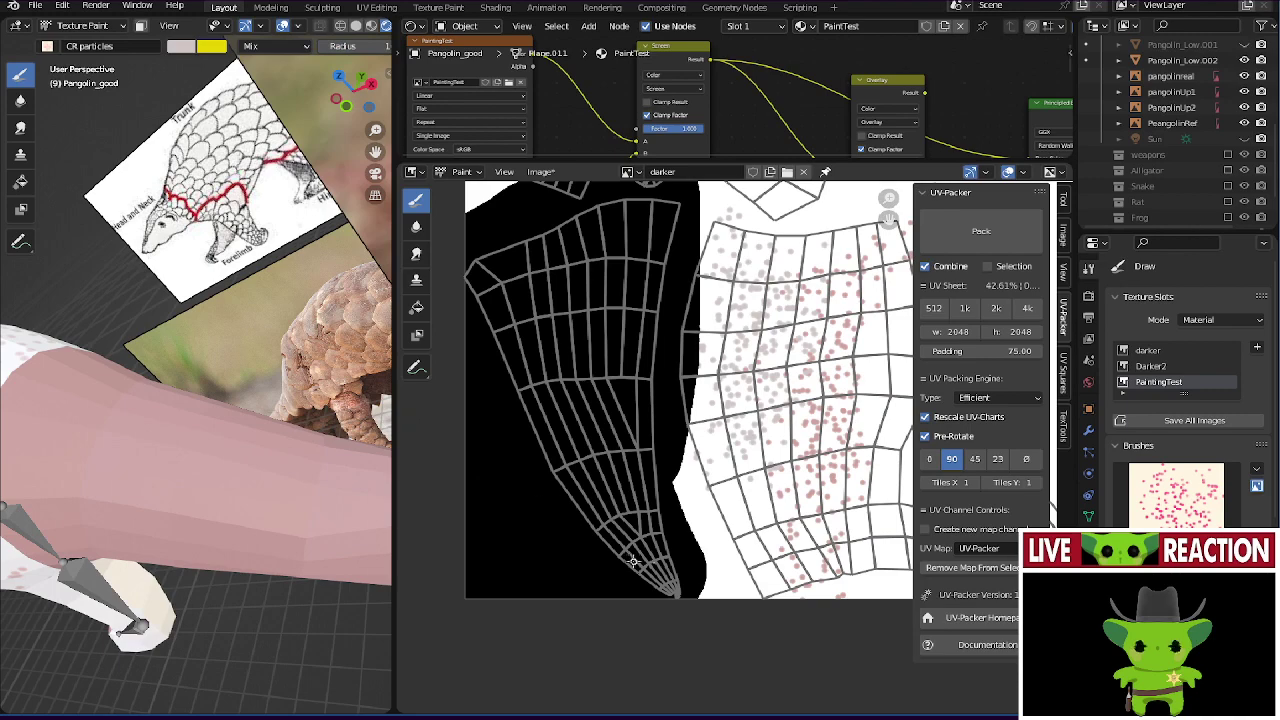
mouse_move(345, 362)
middle_down()
mouse_move(265, 360)
mouse_move(282, 387)
middle_up()
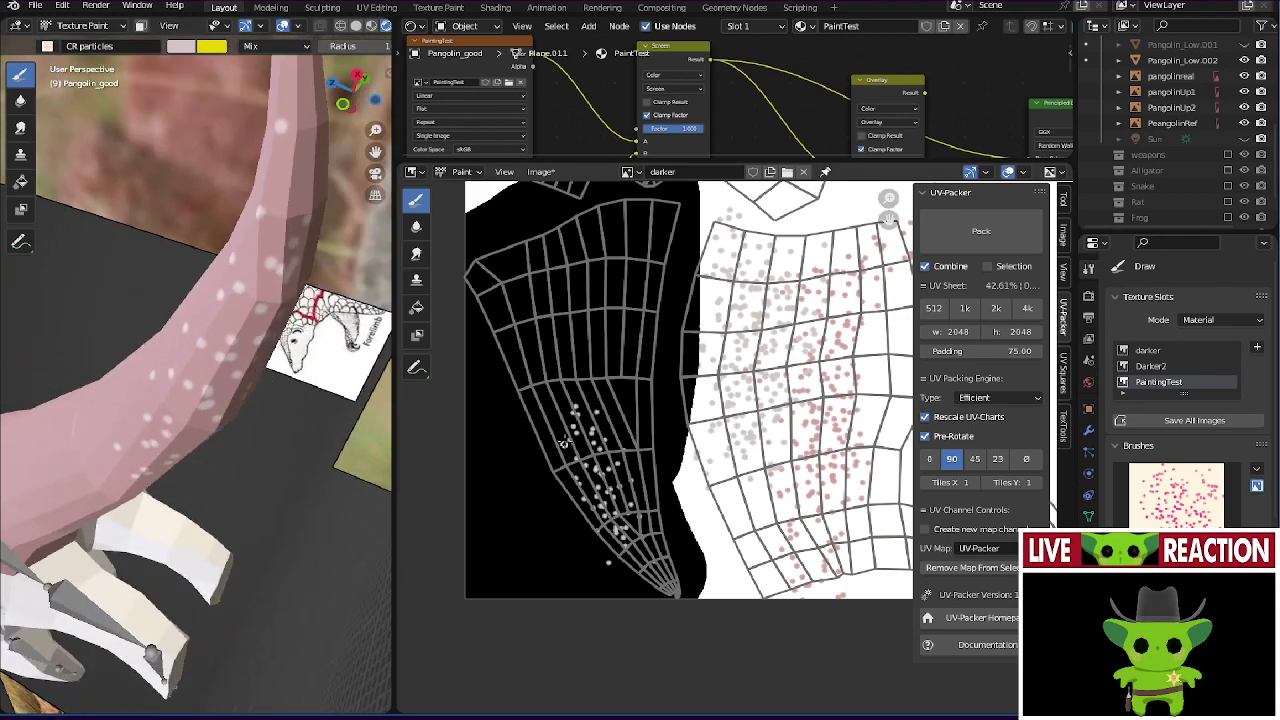
drag(563, 443, 512, 343)
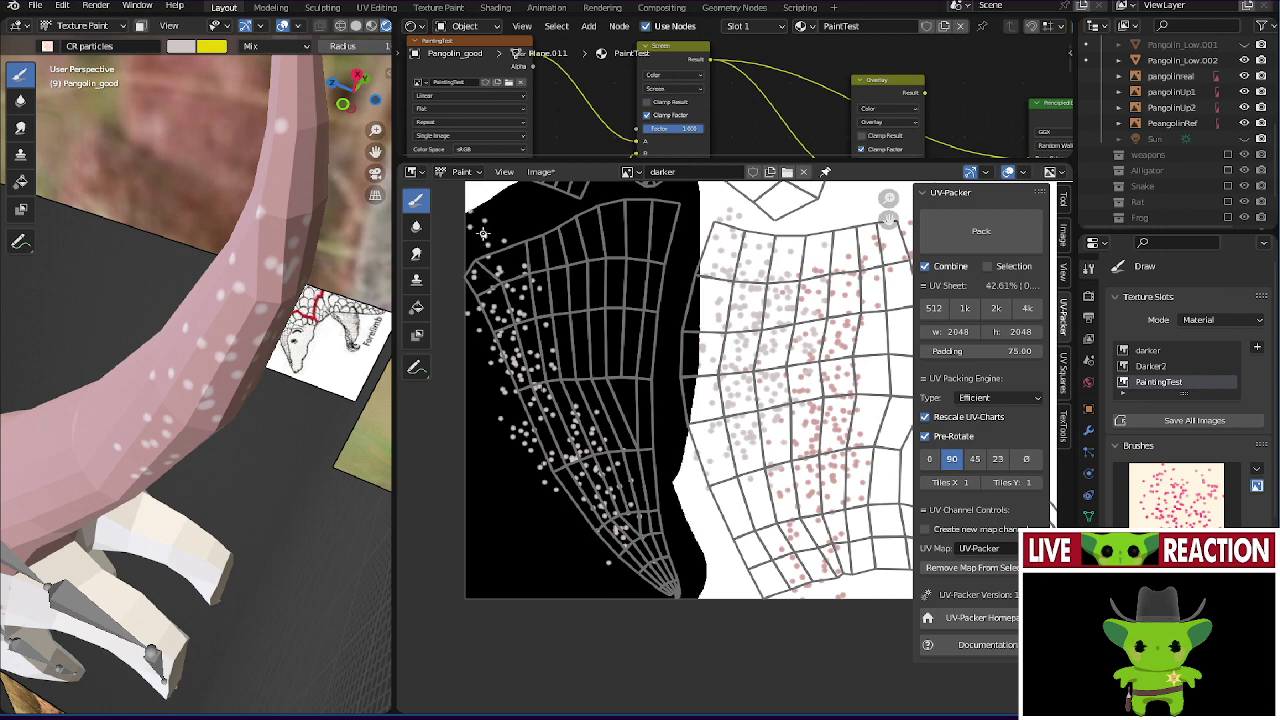
drag(625, 227, 637, 213)
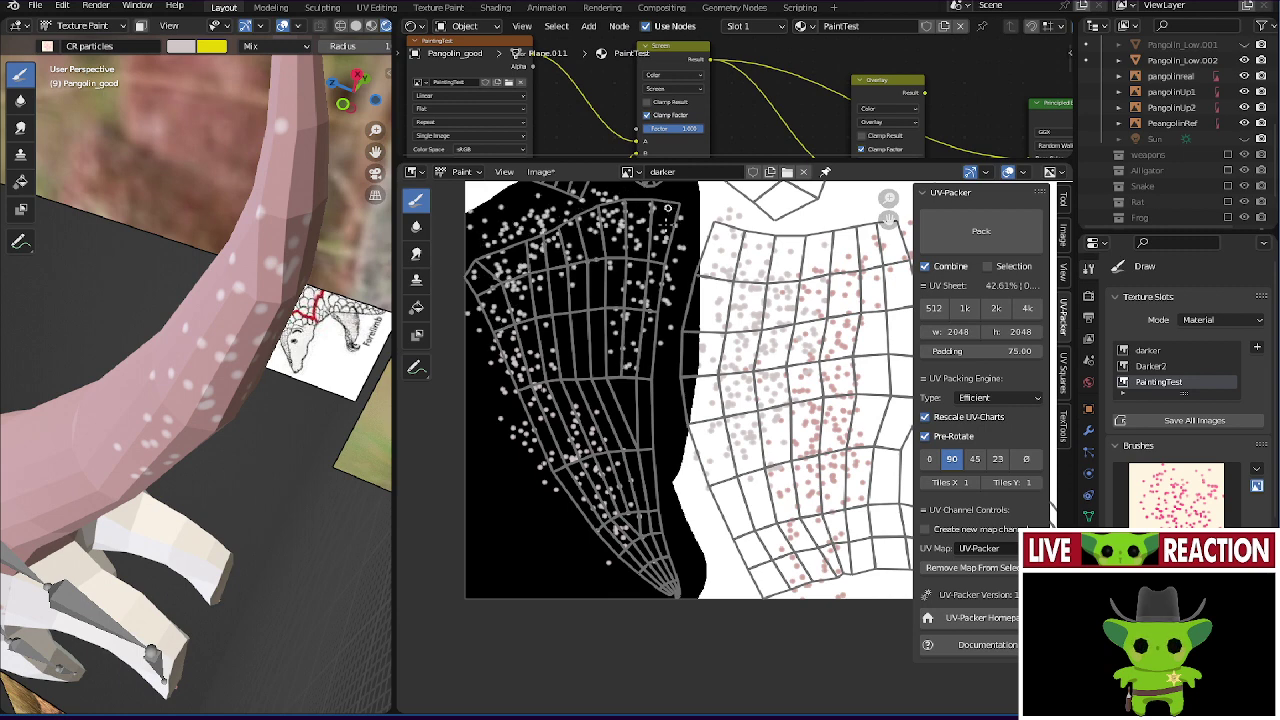
mouse_move(560, 497)
mouse_down()
mouse_move(565, 405)
mouse_move(530, 455)
mouse_move(634, 196)
mouse_up()
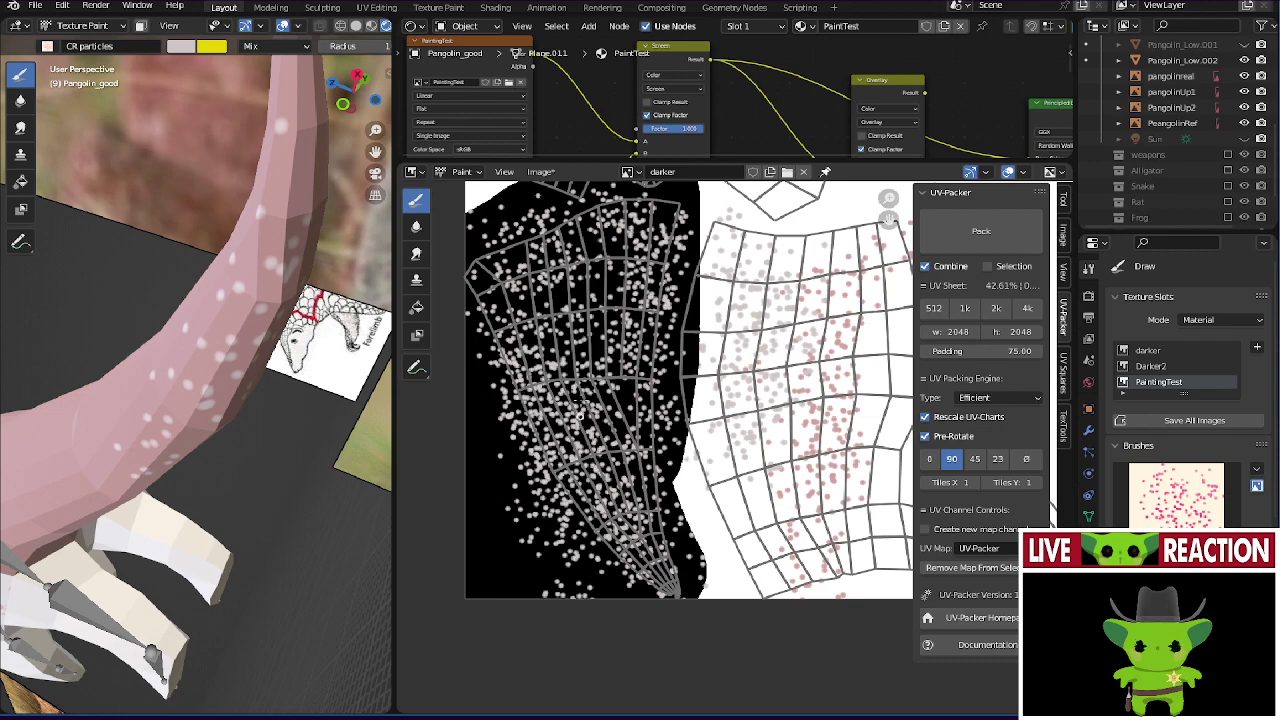
middle_drag(230, 380, 232, 323)
scroll(176, 388, down, 3)
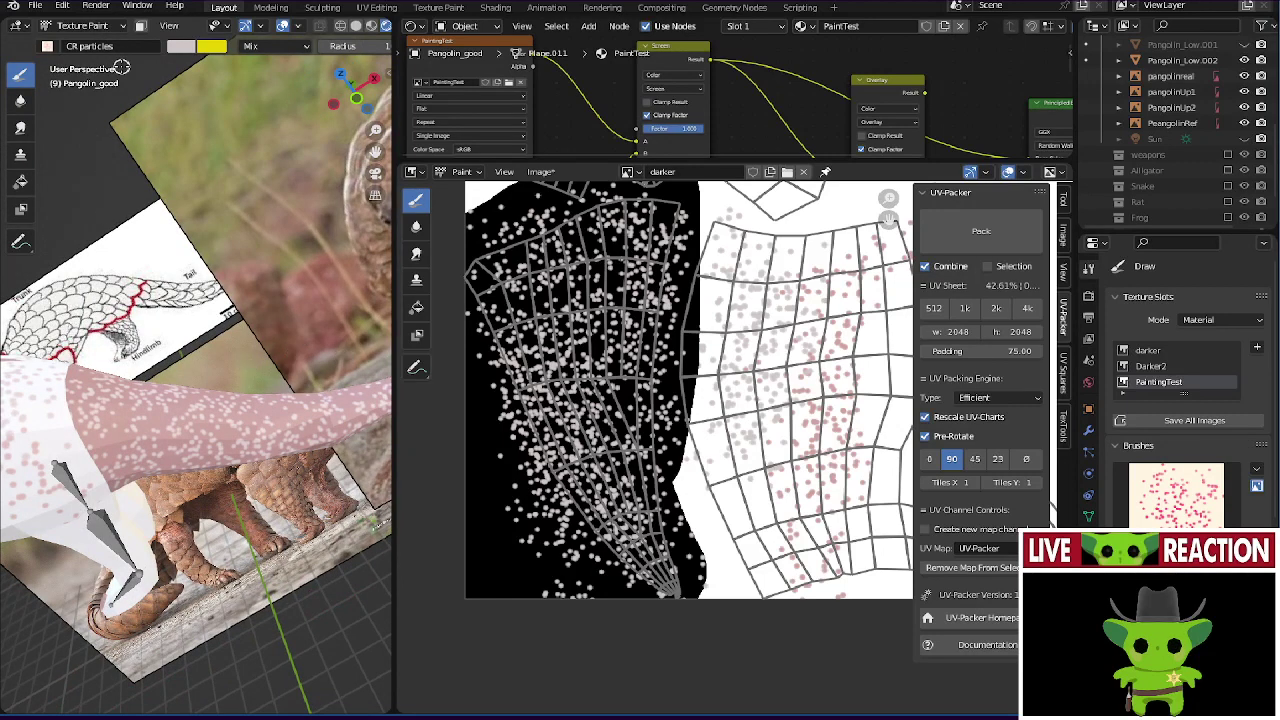
- Soften the dots on the black wedge-shaped island using the Soften brush at a 259 px radius, checking the tail up close
click(21, 102)
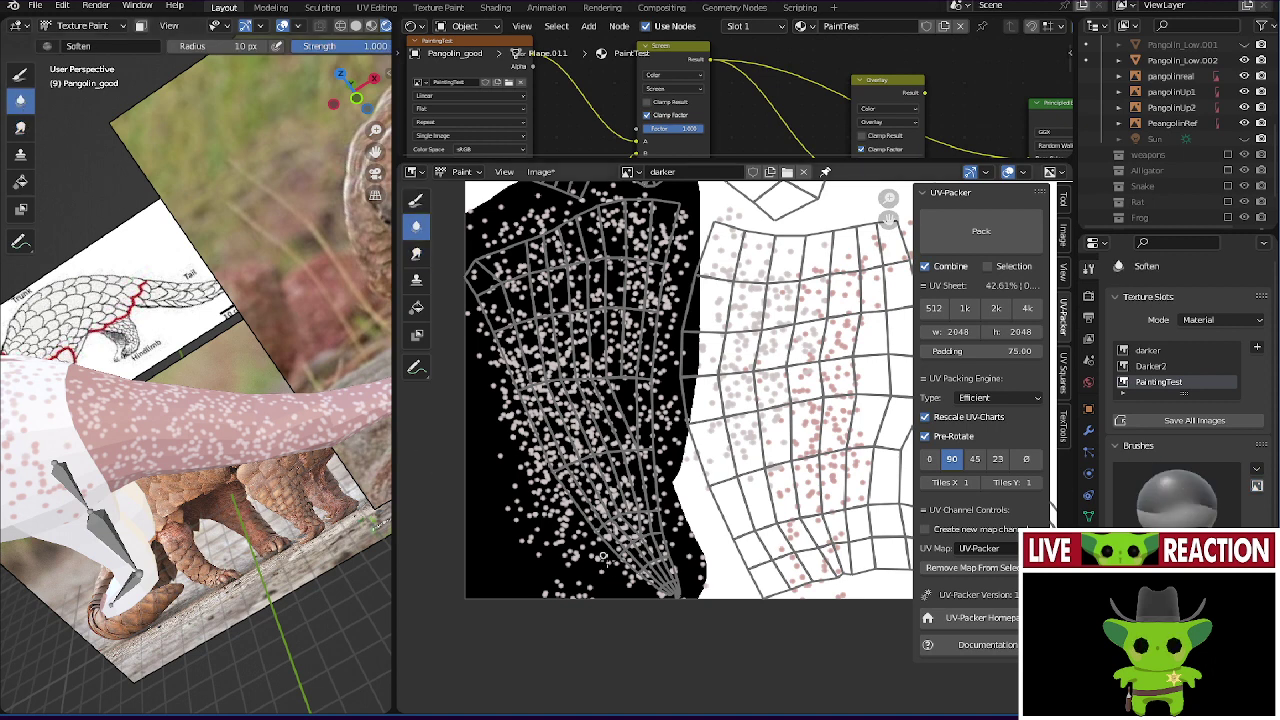
key(f)
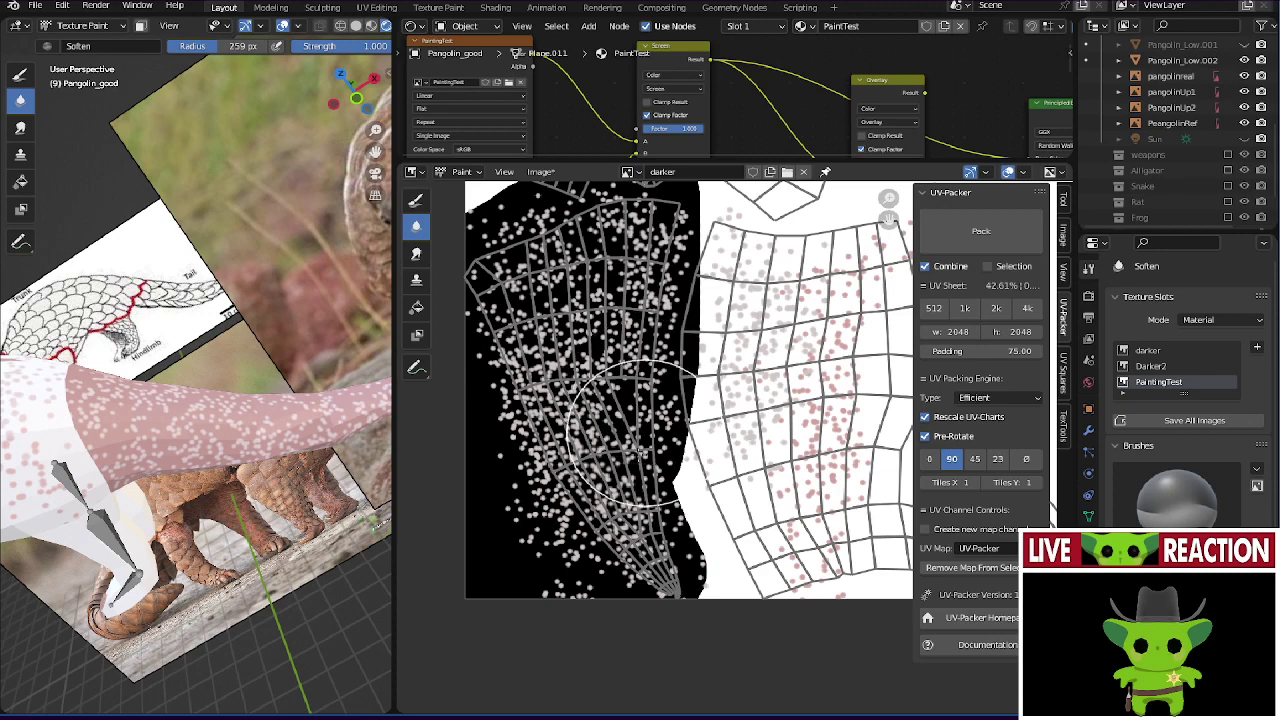
middle_drag(229, 495, 205, 500)
scroll(205, 500, up, 5)
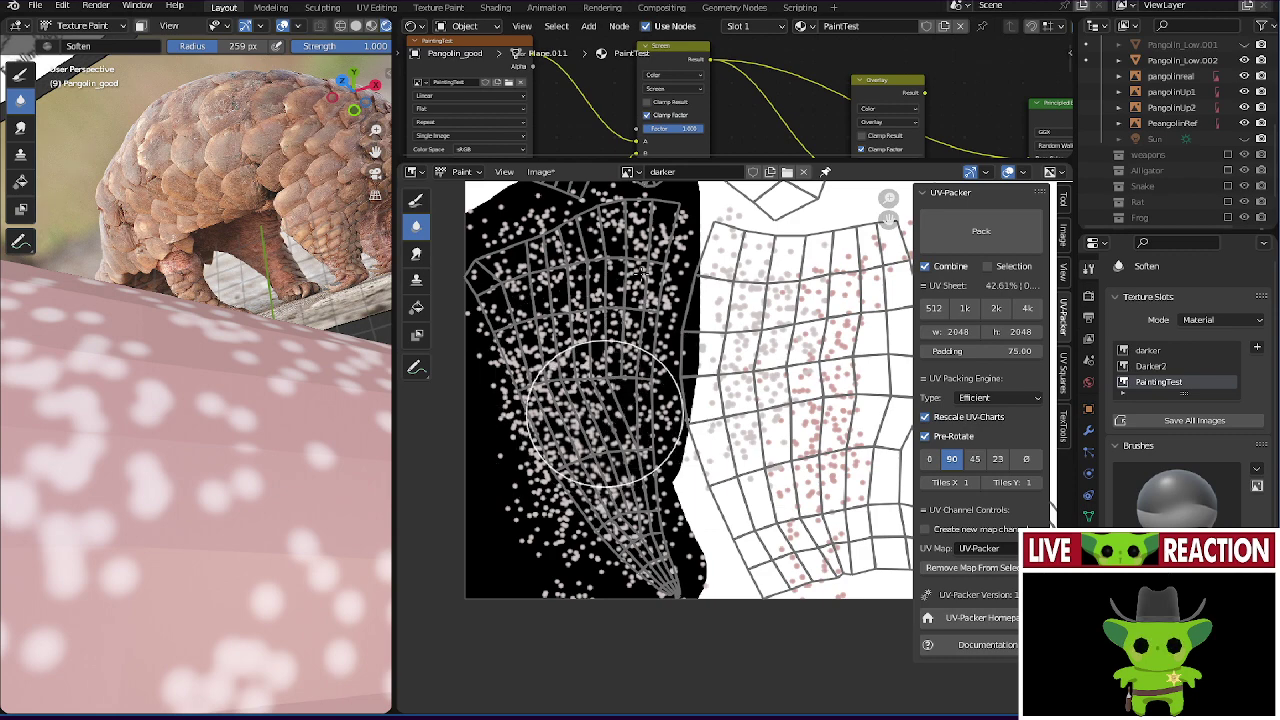
mouse_move(286, 371)
middle_down()
mouse_move(215, 416)
mouse_move(177, 477)
mouse_move(120, 366)
mouse_move(171, 300)
mouse_move(7, 305)
mouse_move(129, 400)
mouse_move(129, 500)
mouse_move(129, 314)
middle_up()
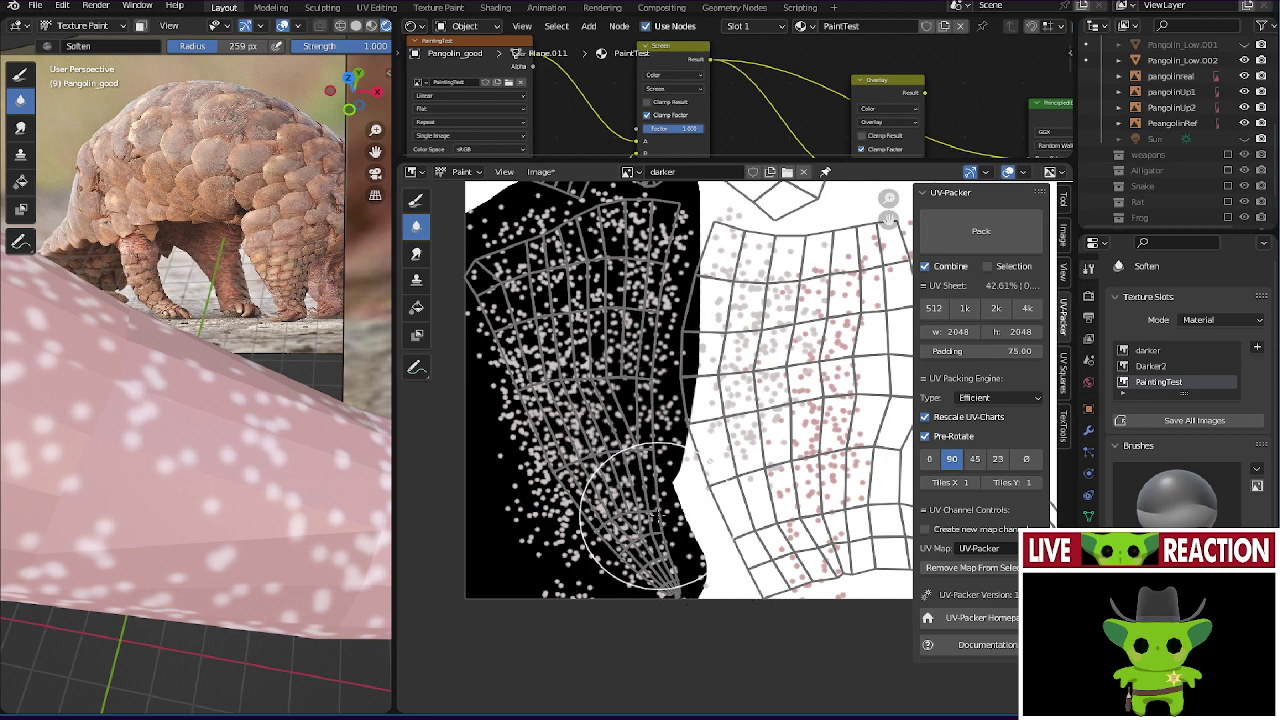
- Raise the Soften brush's strength to 2 and blur the wedge-shaped island's dots further, checking the tail
click(350, 47)
text(2)
key(Return)
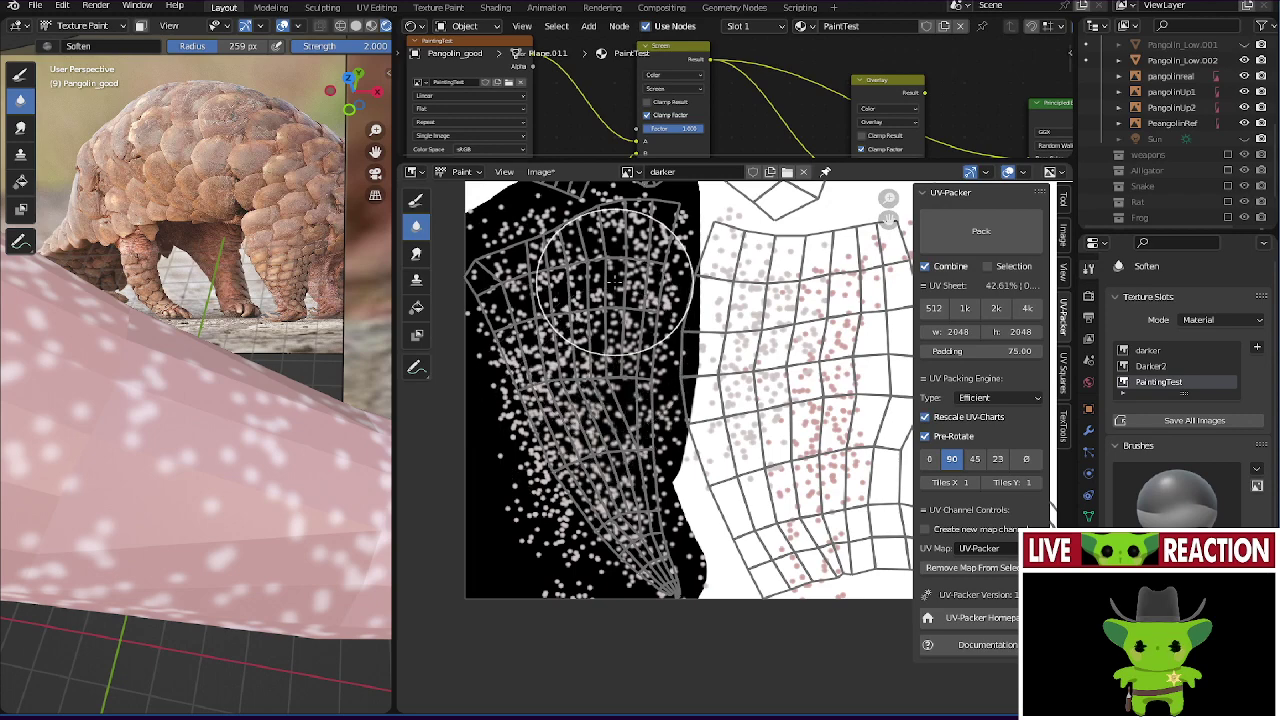
scroll(177, 443, down, 4)
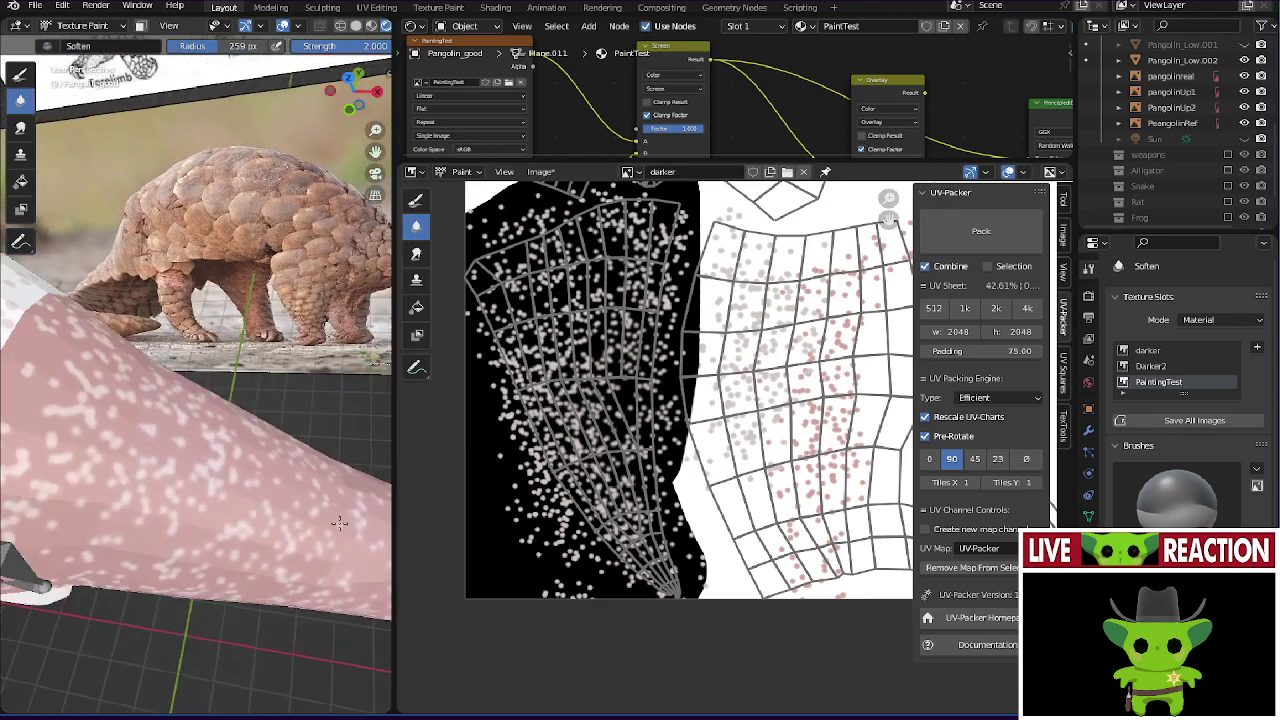
- Raise the Soften brush's strength to 5 and blur the black wedge-shaped island's dots again, checking the result on the tail
middle_drag(340, 523, 290, 430)
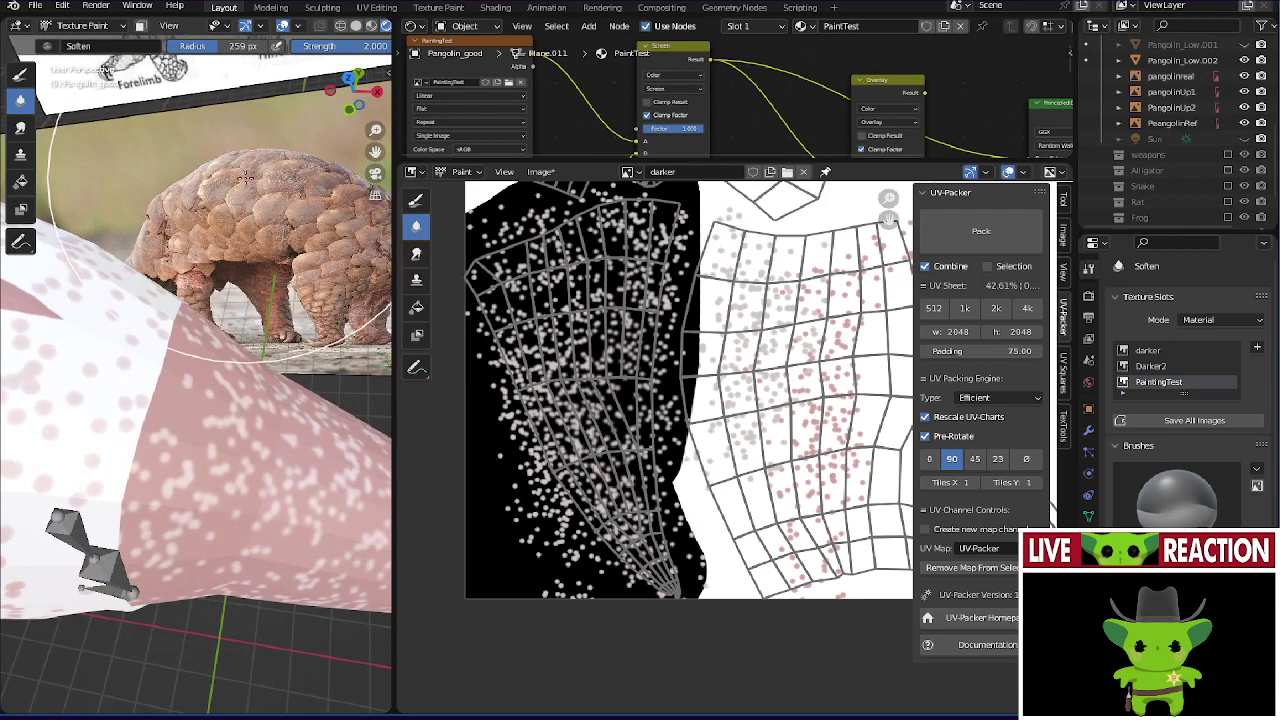
click(336, 45)
key(Return)
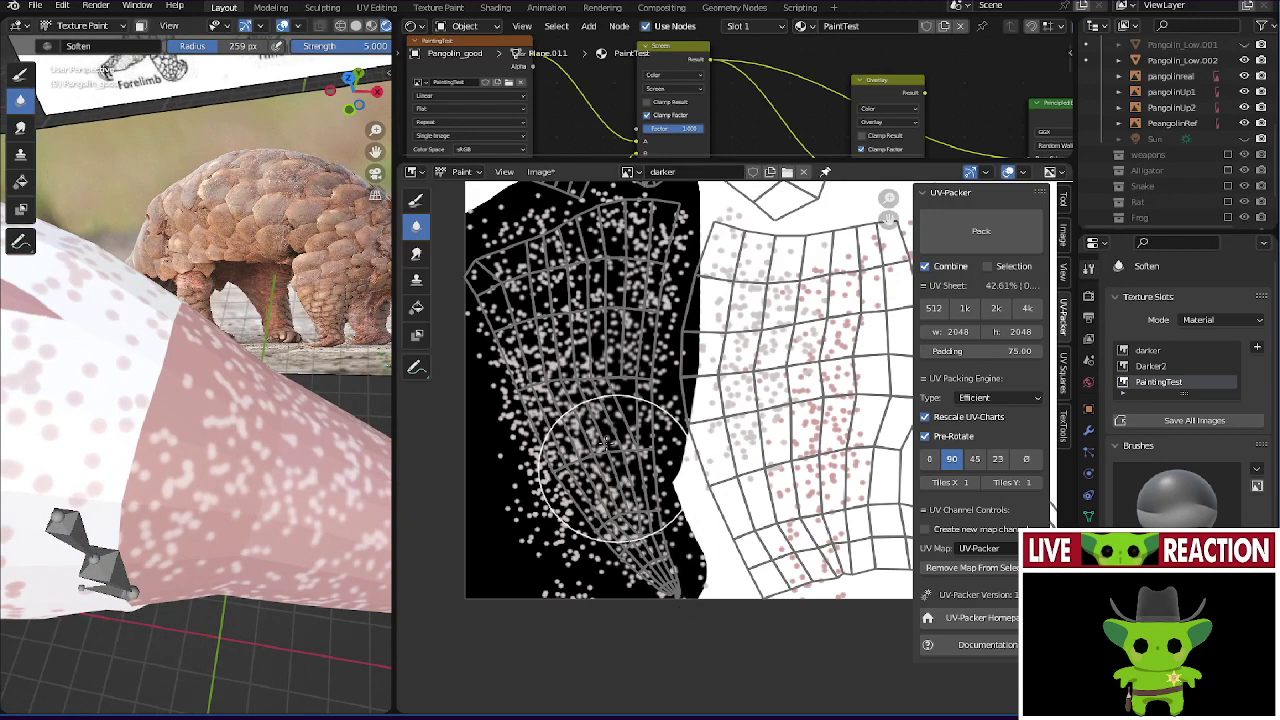
mouse_move(103, 423)
middle_down()
mouse_move(300, 370)
mouse_move(340, 375)
middle_up()
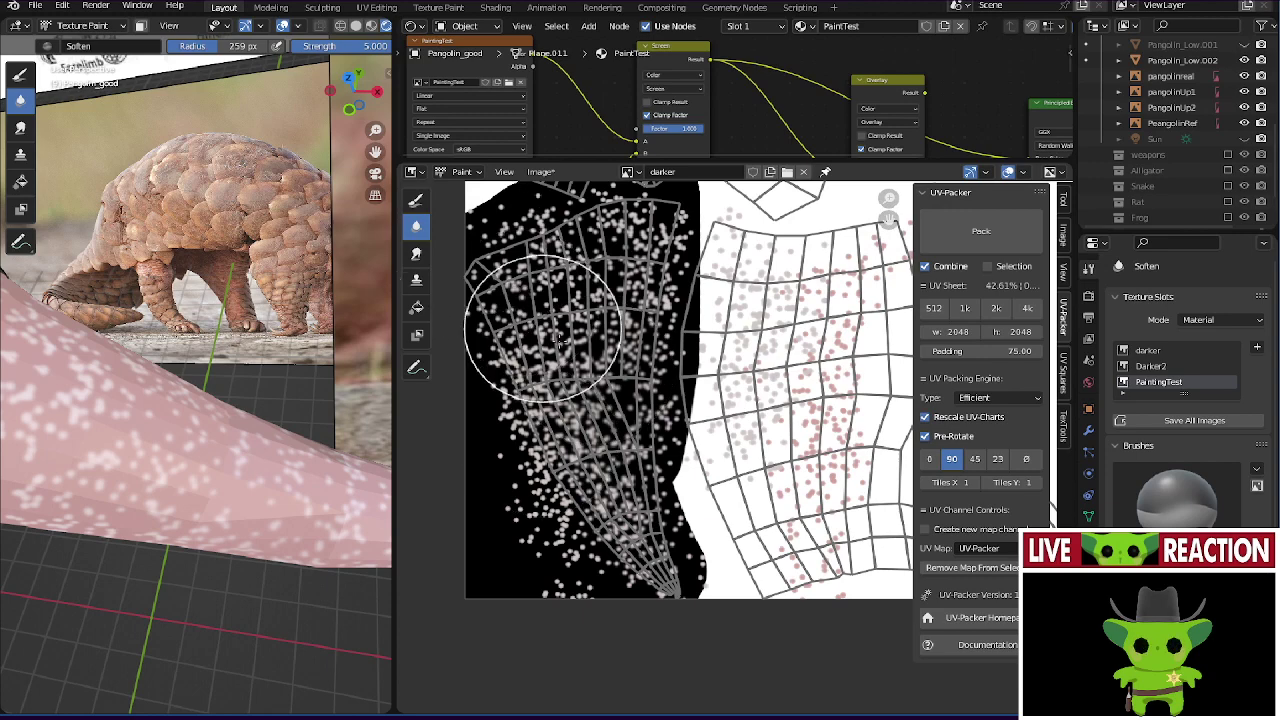
scroll(675, 441, up, 4)
middle_drag(725, 461, 845, 521)
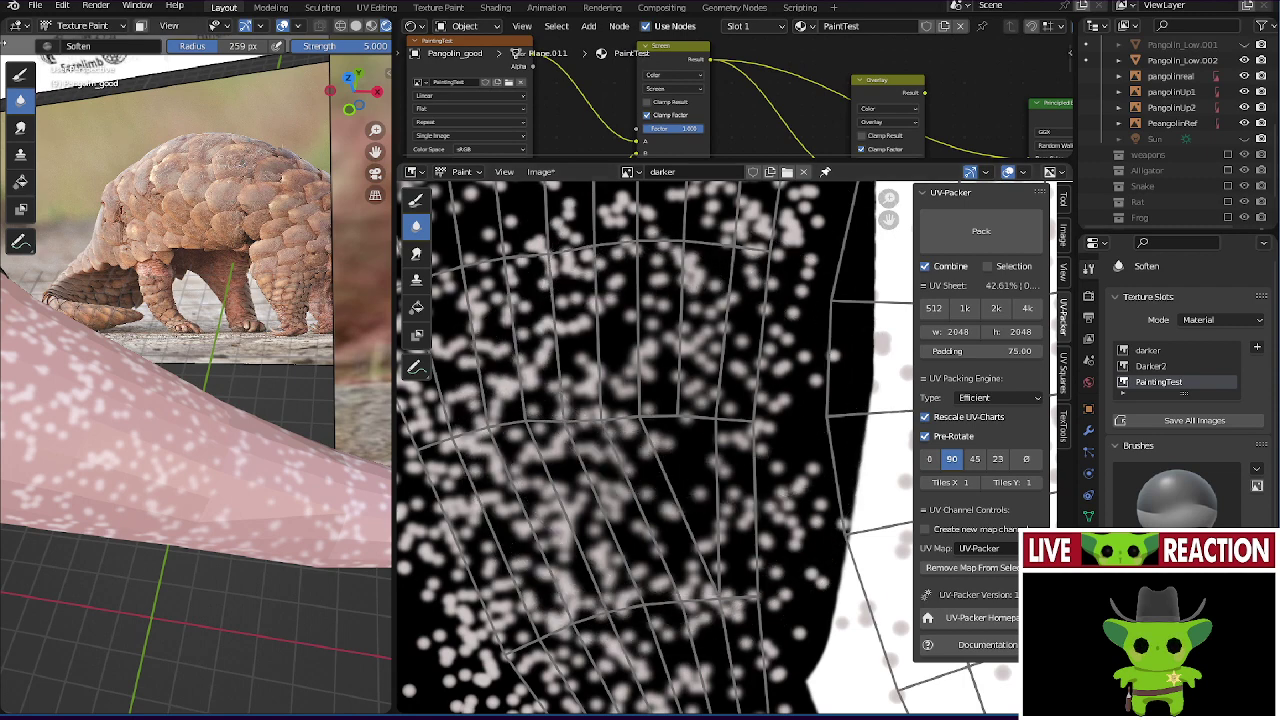
- Smear the dots in the middle of the black wedge-shaped island with the Smear brush at a 259 px radius, checking the tail
click(20, 127)
mouse_move(585, 614)
mouse_down()
mouse_move(572, 508)
mouse_move(563, 561)
mouse_move(615, 552)
mouse_move(580, 548)
mouse_up()
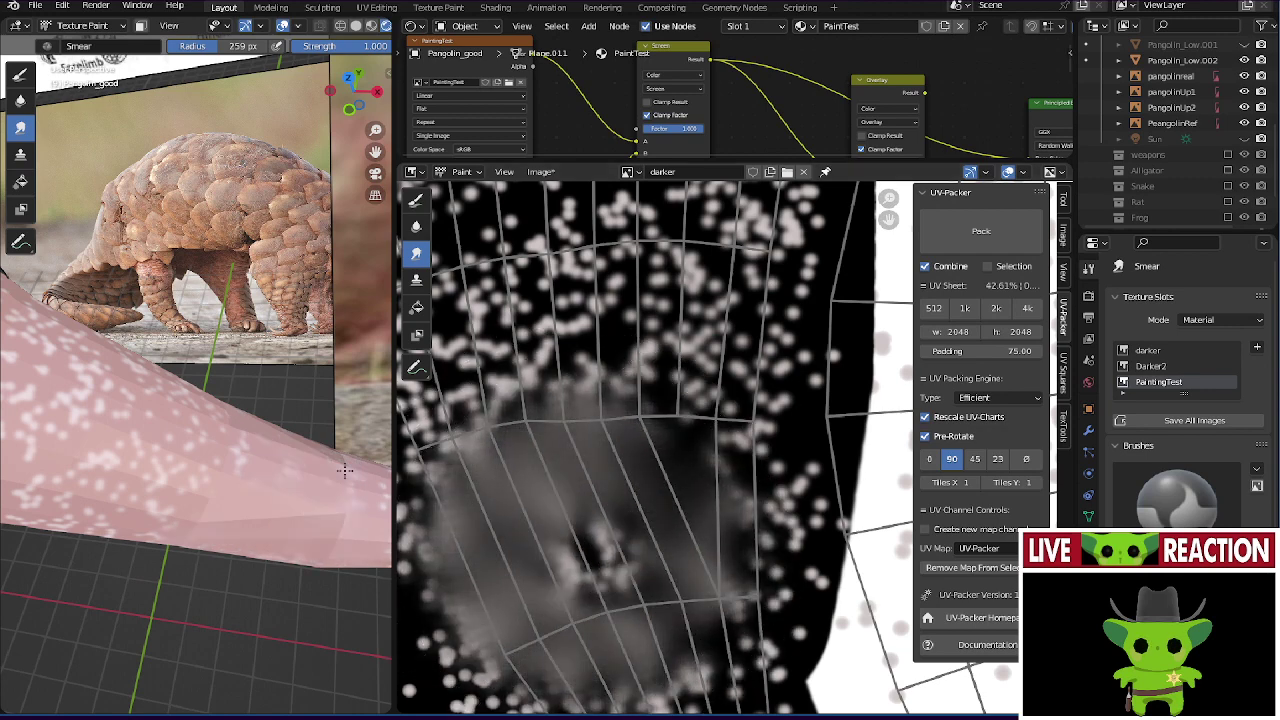
mouse_move(260, 450)
middle_down()
mouse_move(231, 456)
mouse_move(286, 557)
middle_up()
scroll(514, 560, down, 4)
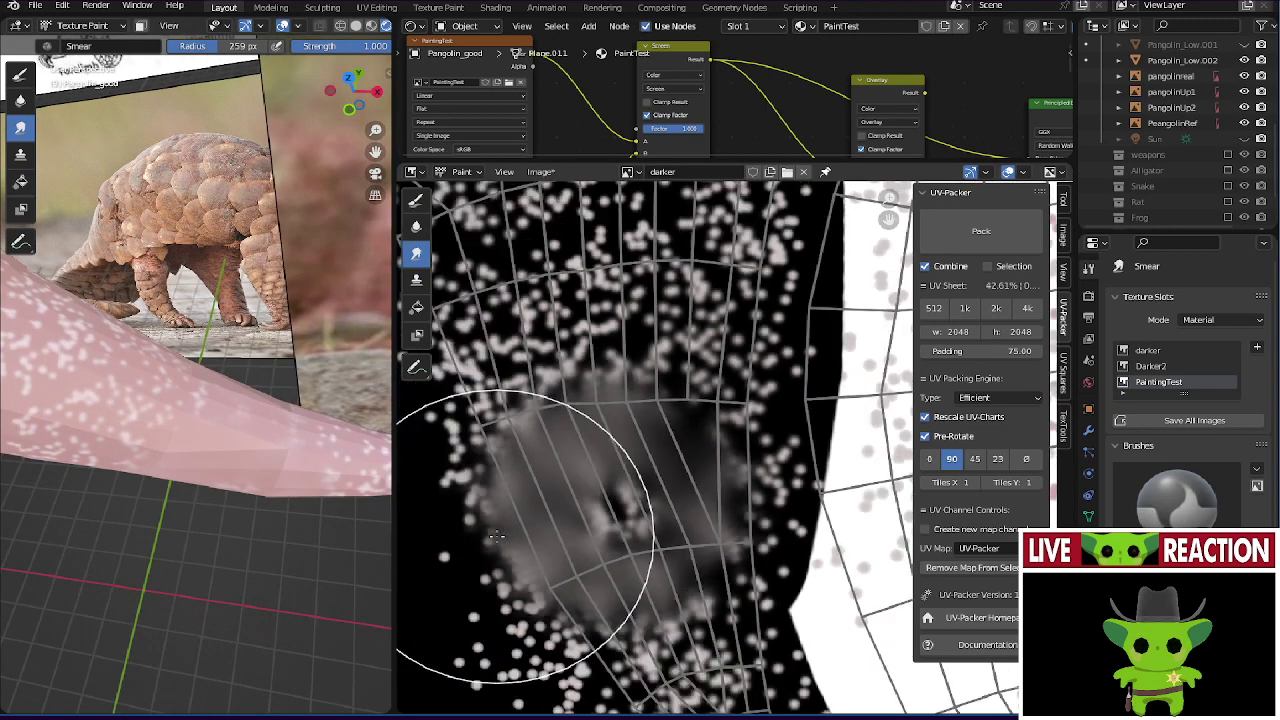
scroll(595, 621, up, 1)
- Undo a trial smear, and smear the dots lengthwise across the middle and wide end of the black wedge-shaped island
mouse_move(705, 682)
mouse_down()
mouse_move(693, 631)
mouse_move(650, 563)
mouse_move(691, 633)
mouse_move(600, 586)
mouse_up()
key(ctrl+z)
mouse_move(535, 484)
mouse_down()
mouse_move(586, 520)
mouse_move(594, 471)
mouse_move(529, 286)
mouse_move(573, 327)
mouse_up()
scroll(573, 327, up, 2)
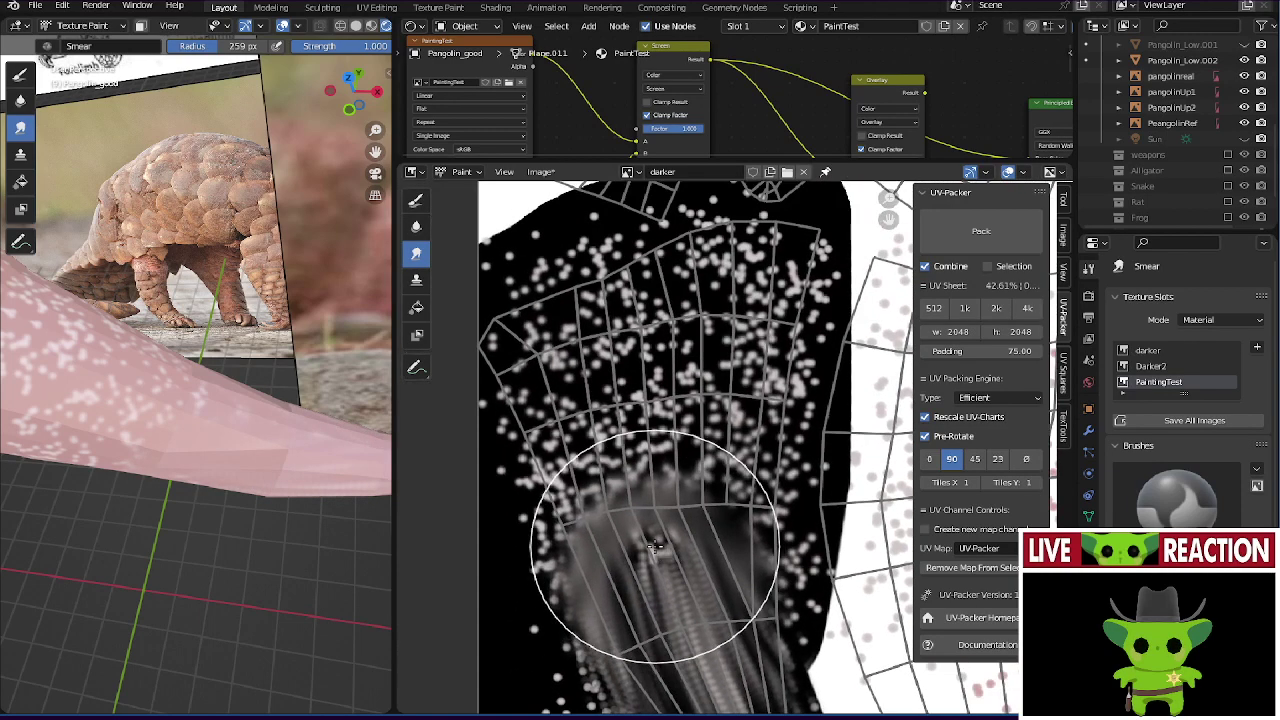
mouse_move(657, 586)
mouse_down()
mouse_move(614, 486)
mouse_move(537, 414)
mouse_move(640, 268)
mouse_move(720, 280)
mouse_move(770, 578)
mouse_move(700, 605)
mouse_move(690, 595)
mouse_move(700, 555)
mouse_move(674, 332)
mouse_up()
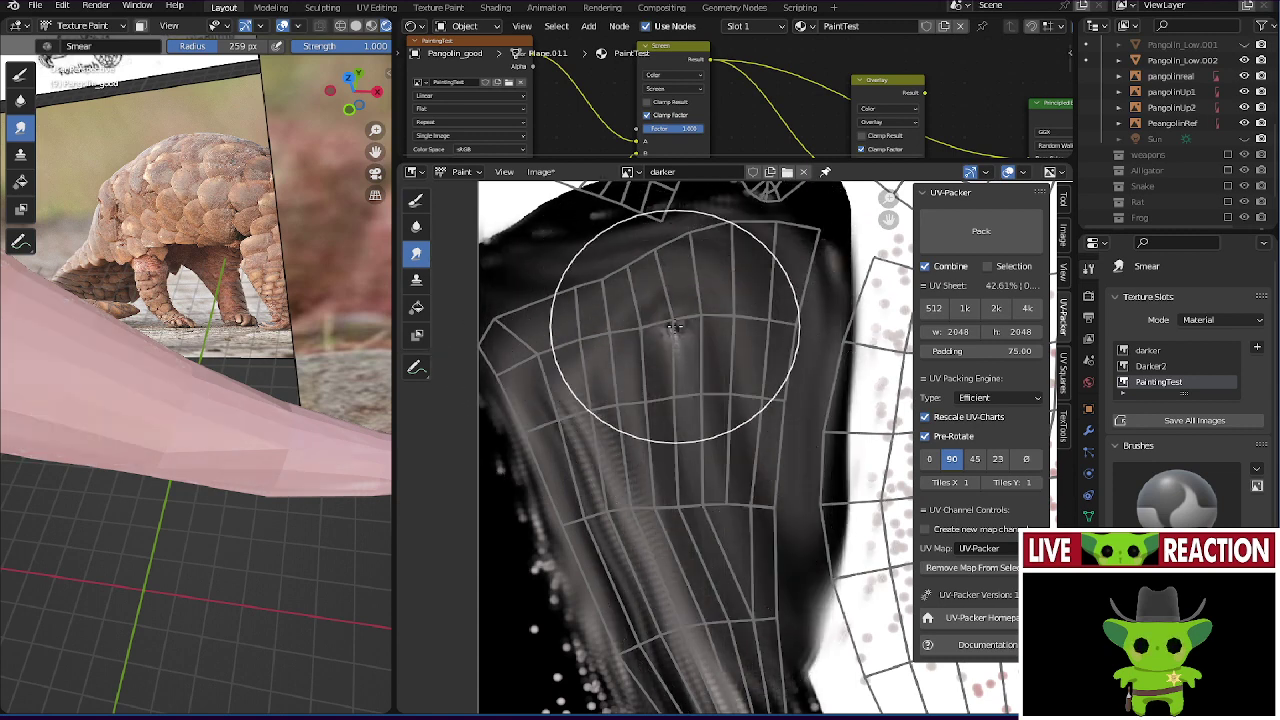
- Smear the dots down to the black wedge-shaped island's narrow tip, inspect the tail from several angles and save the file
mouse_move(240, 640)
middle_down()
mouse_move(229, 686)
mouse_move(257, 520)
mouse_move(171, 409)
mouse_move(243, 386)
middle_up()
mouse_move(580, 462)
mouse_down()
mouse_move(663, 314)
mouse_move(651, 229)
mouse_move(632, 275)
mouse_move(590, 272)
mouse_move(600, 190)
mouse_up()
mouse_move(175, 360)
middle_down()
mouse_move(241, 379)
mouse_move(149, 423)
mouse_move(166, 429)
mouse_move(295, 355)
mouse_move(345, 395)
middle_up()
middle_drag(529, 429, 648, 432)
mouse_move(648, 432)
mouse_down()
mouse_move(699, 490)
mouse_move(648, 450)
mouse_move(745, 622)
mouse_up()
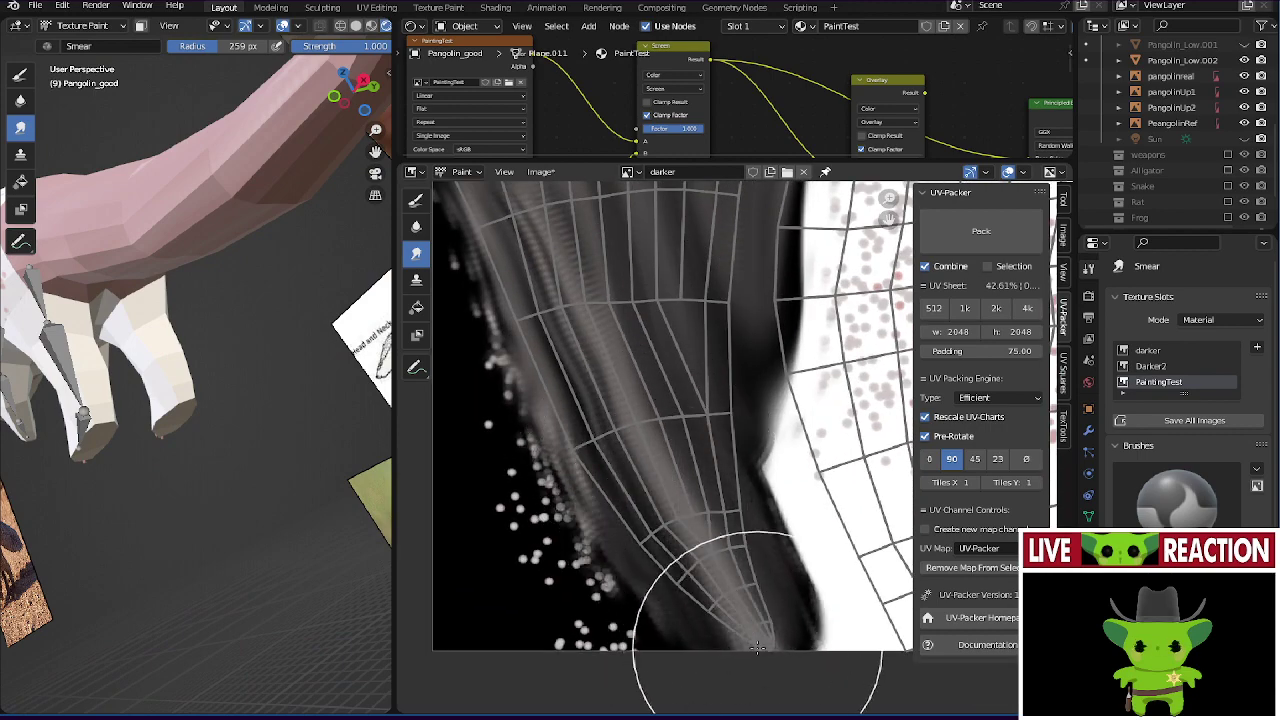
middle_drag(220, 286, 201, 369)
key(ctrl+s)
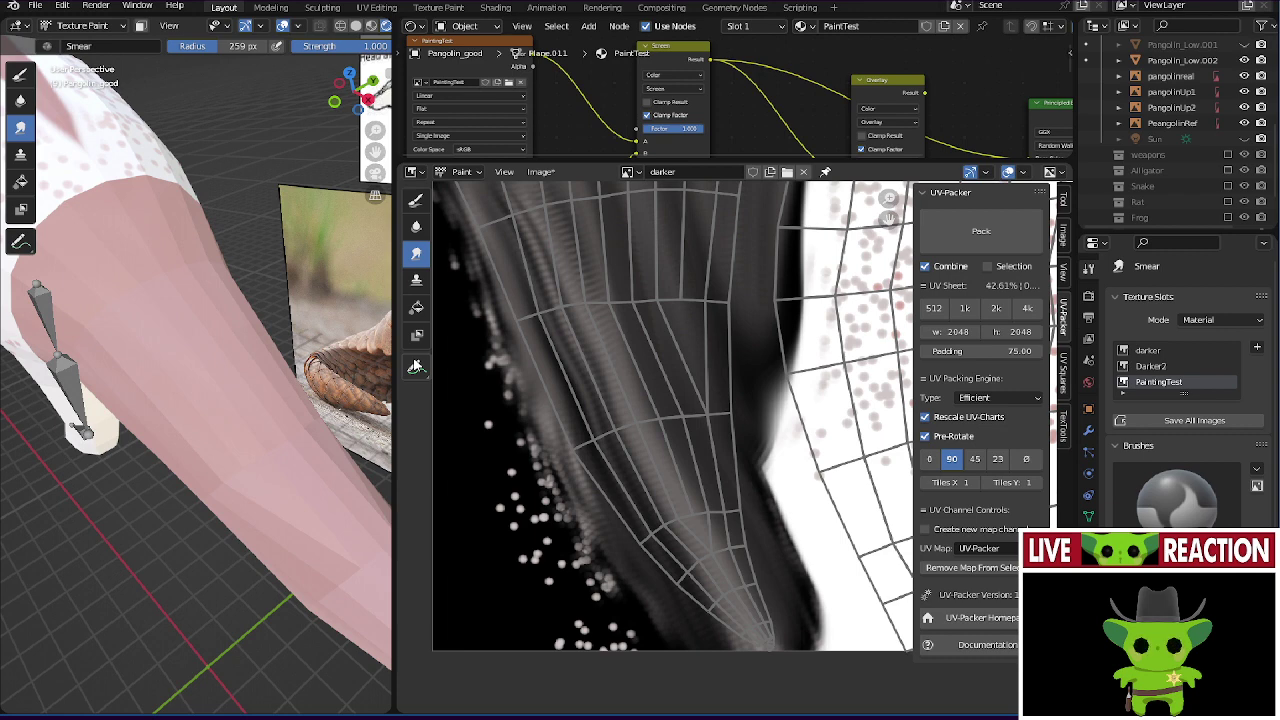
- Smear the grey and pink dots across the white body island beside the wedge, checking the pangolin's body
mouse_move(215, 225)
middle_down()
mouse_move(200, 214)
mouse_move(230, 205)
middle_up()
scroll(505, 356, up, 2)
scroll(505, 356, down, 1)
mouse_move(600, 260)
mouse_down()
mouse_move(680, 285)
mouse_move(780, 380)
mouse_up()
middle_drag(140, 375, 234, 380)
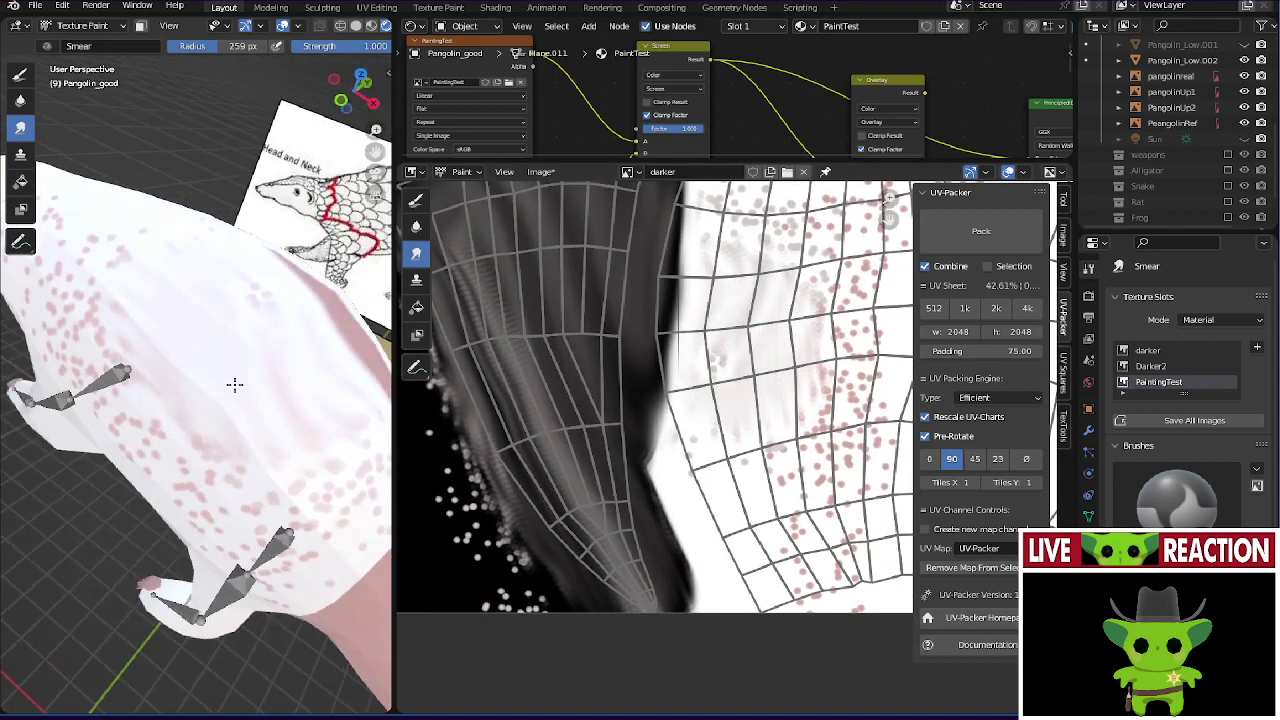
scroll(705, 430, up, 1)
mouse_move(705, 430)
mouse_down()
mouse_move(745, 421)
mouse_move(697, 453)
mouse_move(715, 428)
mouse_move(747, 426)
mouse_move(700, 420)
mouse_move(717, 410)
mouse_move(690, 441)
mouse_move(732, 425)
mouse_move(712, 440)
mouse_move(718, 390)
mouse_move(743, 365)
mouse_move(727, 321)
mouse_move(702, 318)
mouse_move(774, 300)
mouse_move(741, 290)
mouse_up()
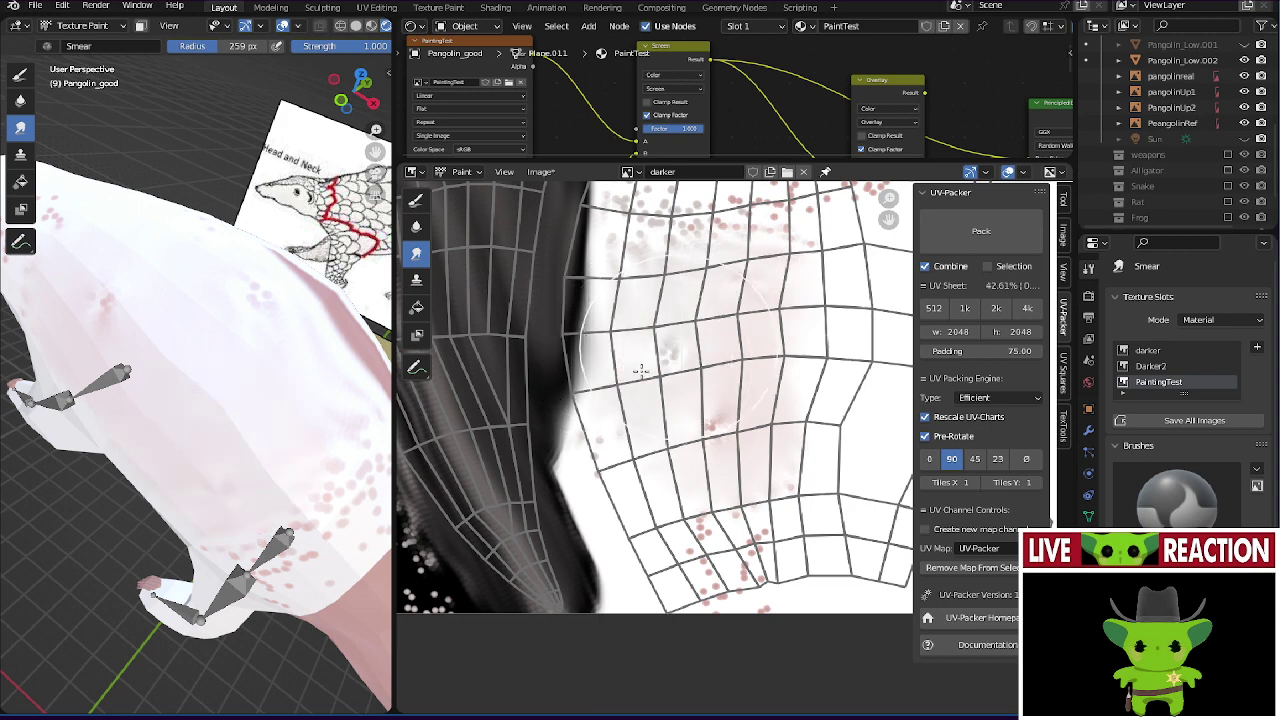
middle_drag(624, 390, 604, 278)
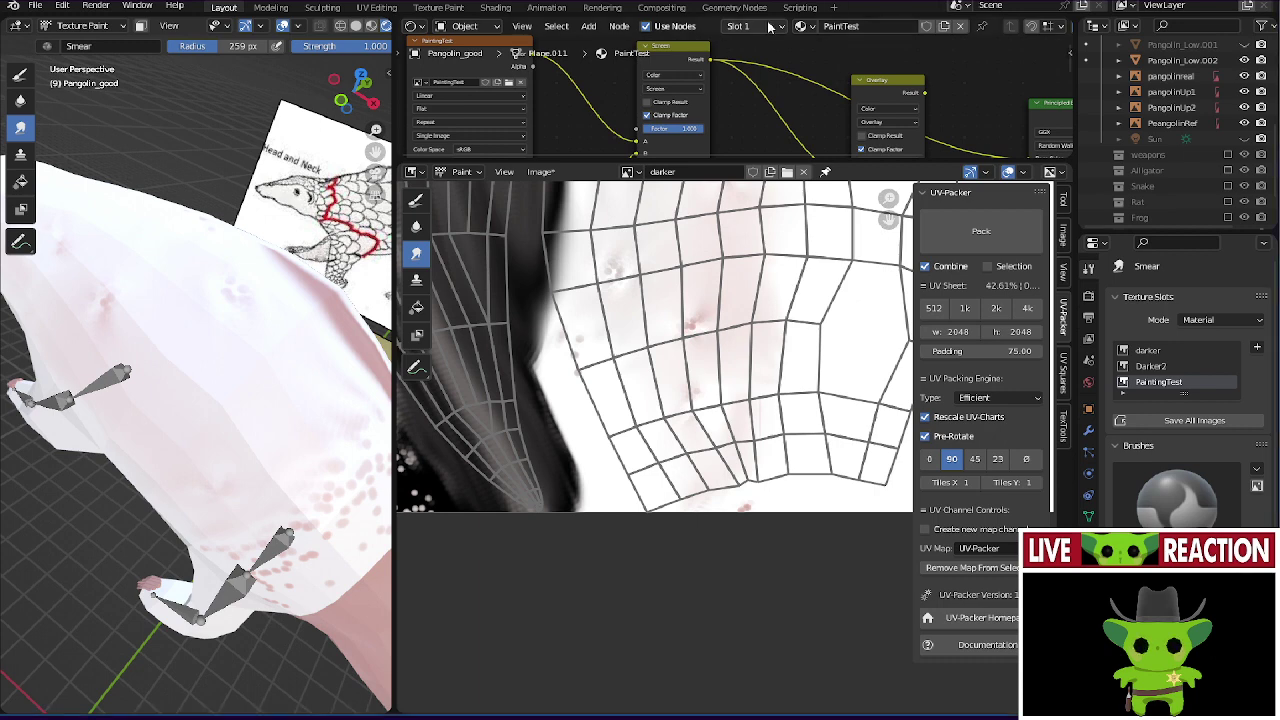
- Switch to the Draw tool with the CR stroke brush and paint a brown test patch on the white body island
click(64, 6)
click(19, 78)
click(90, 25)
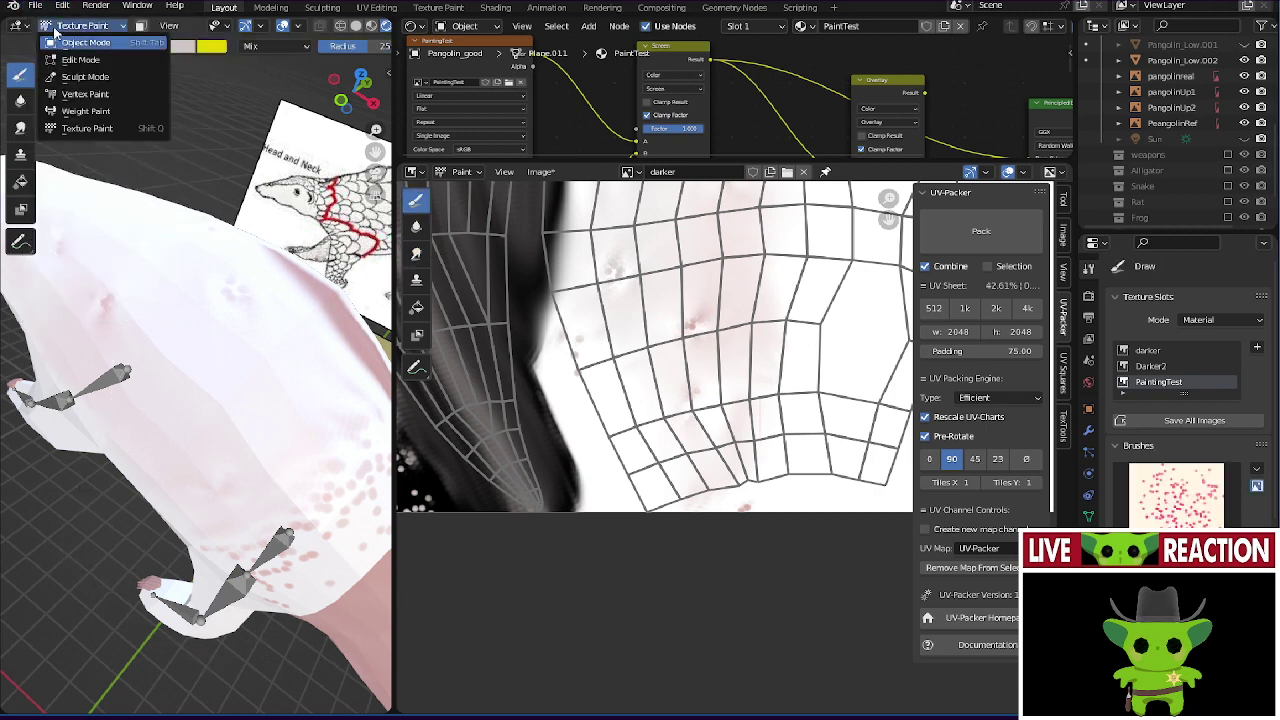
key(Escape)
click(48, 46)
click(476, 95)
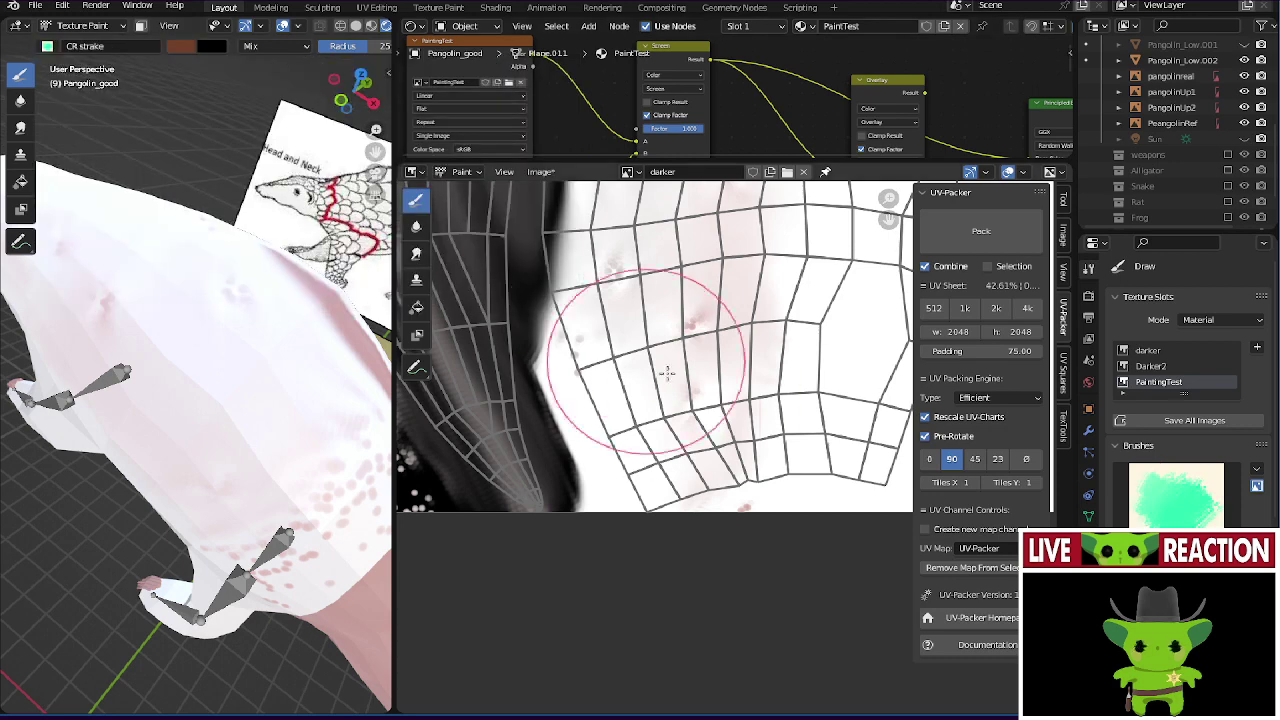
mouse_move(650, 350)
mouse_down()
mouse_move(663, 371)
mouse_move(700, 375)
mouse_move(662, 350)
mouse_up()
scroll(659, 405, up, 3)
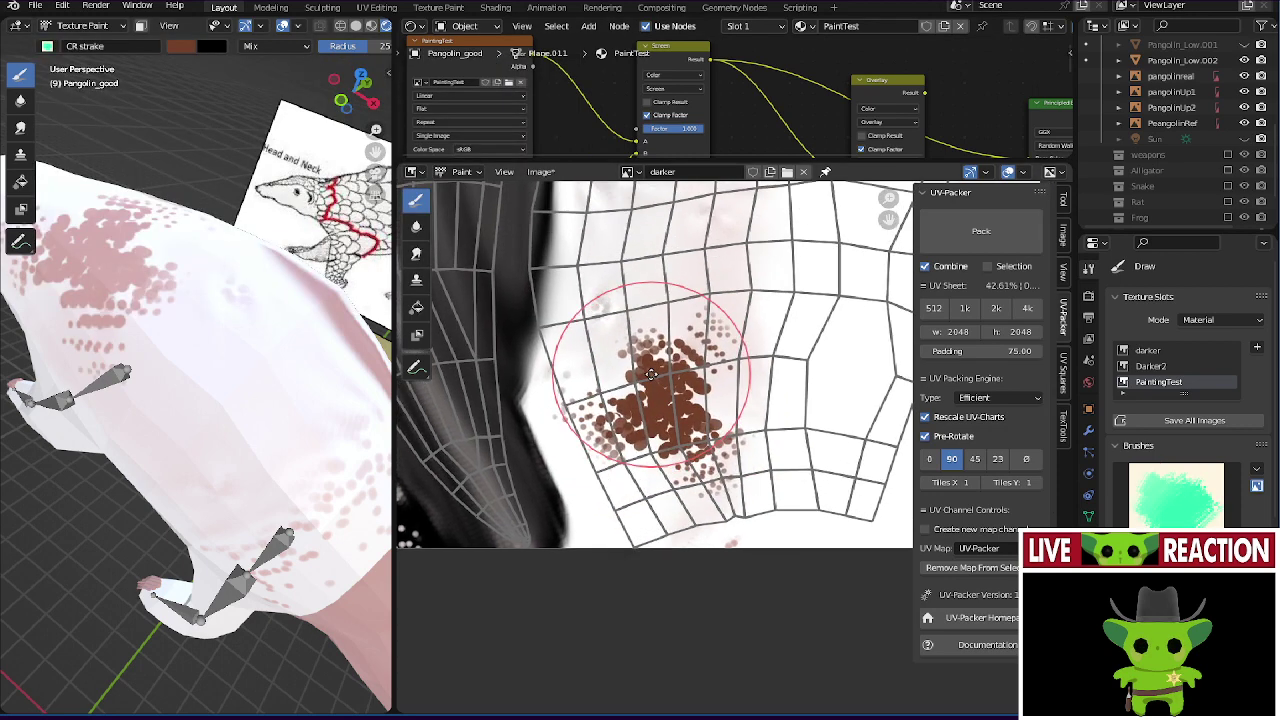
scroll(659, 405, up, 2)
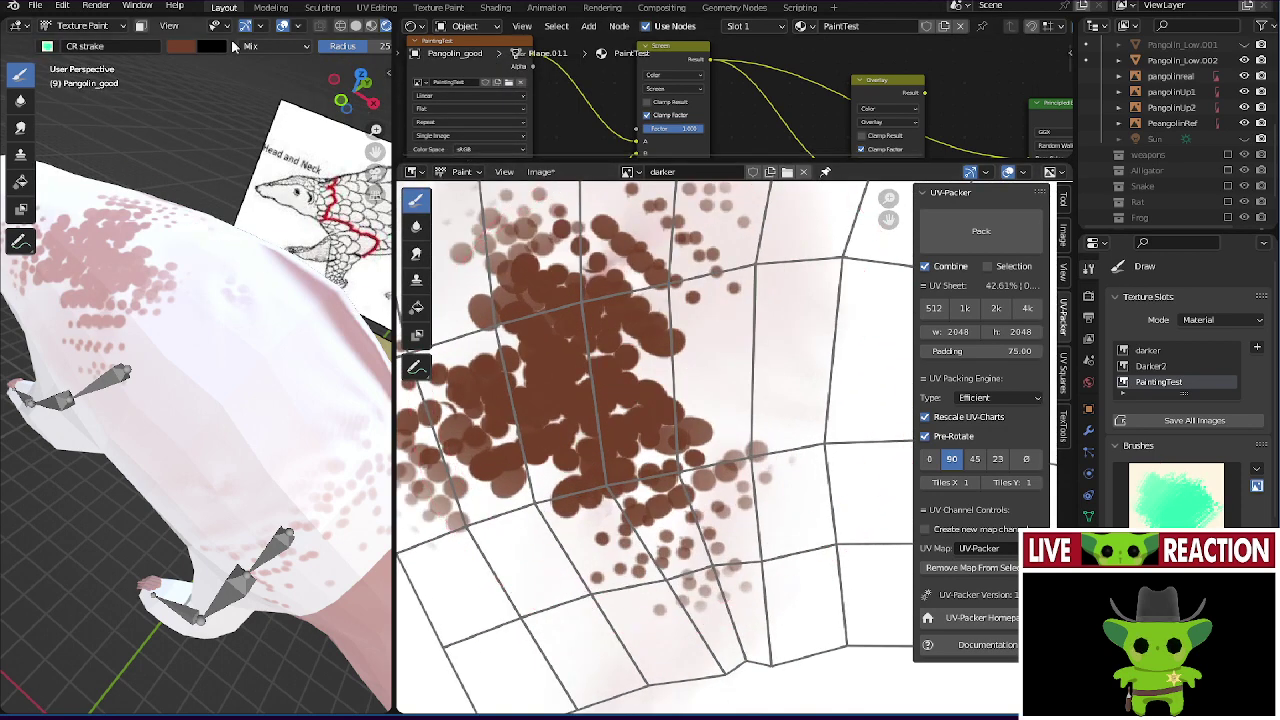
- Test the CR line break brush by painting a soft pink patch beside the brown one
click(48, 46)
click(341, 92)
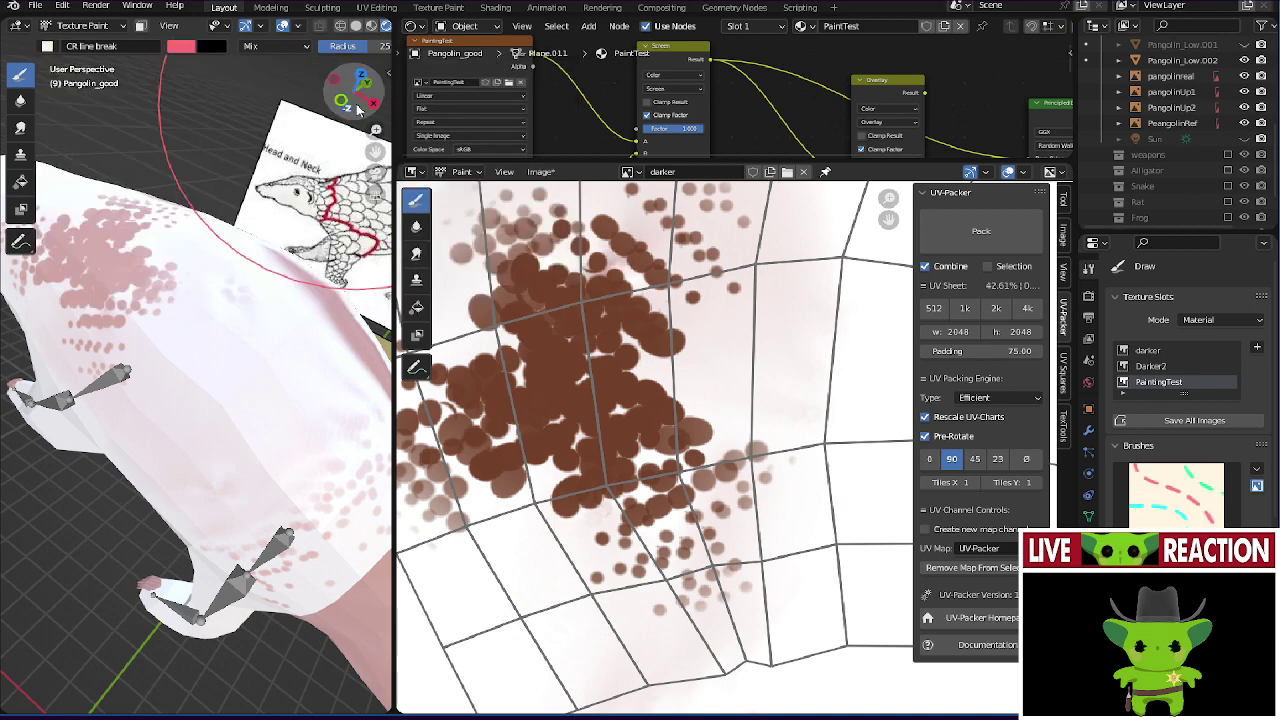
drag(720, 406, 710, 366)
middle_drag(710, 366, 650, 410)
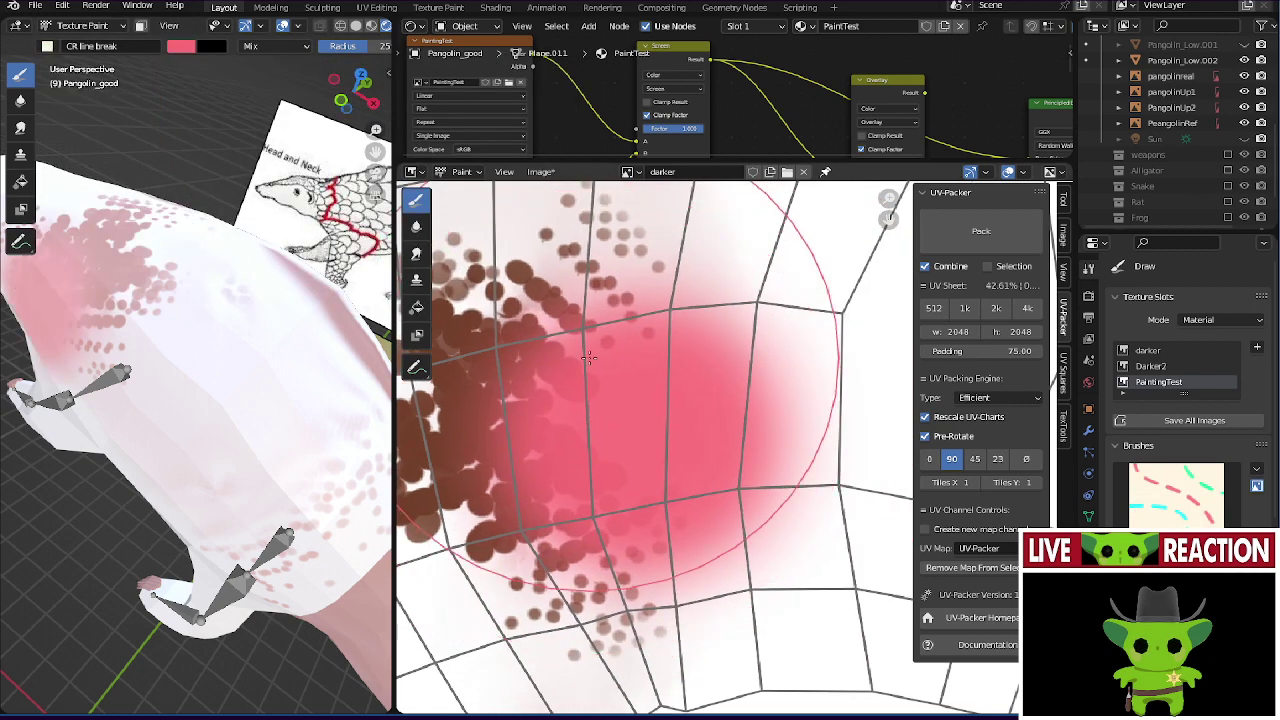
click(55, 45)
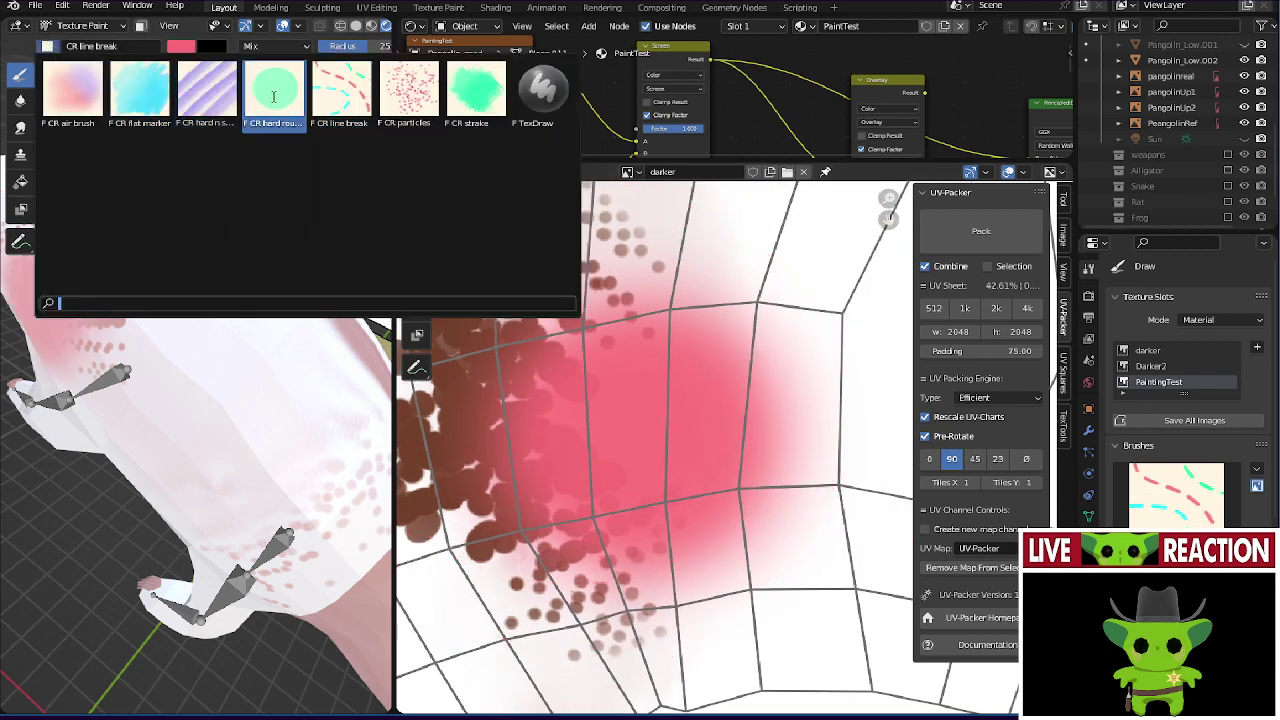
mouse_move(782, 400)
mouse_down()
mouse_move(858, 426)
mouse_move(837, 343)
mouse_up()
middle_drag(837, 343, 777, 393)
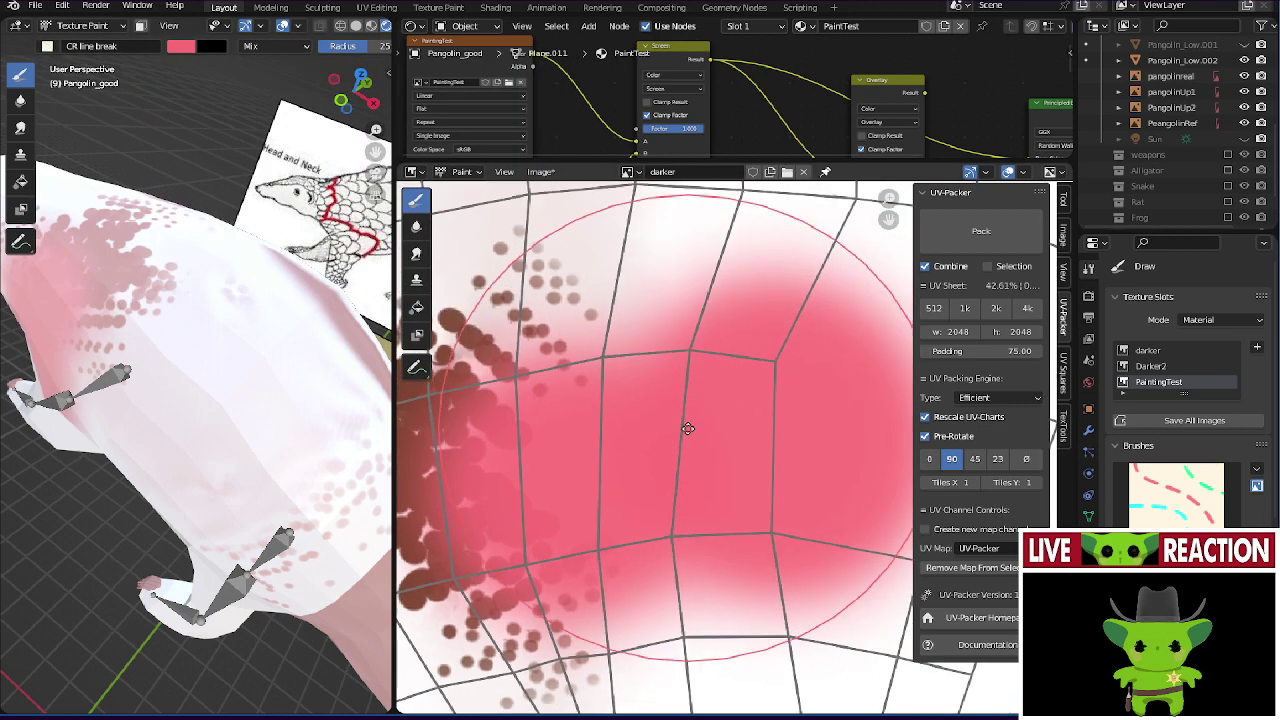
- Test the CR hard round brush with a green dab above the pink patch on the white body island
click(50, 46)
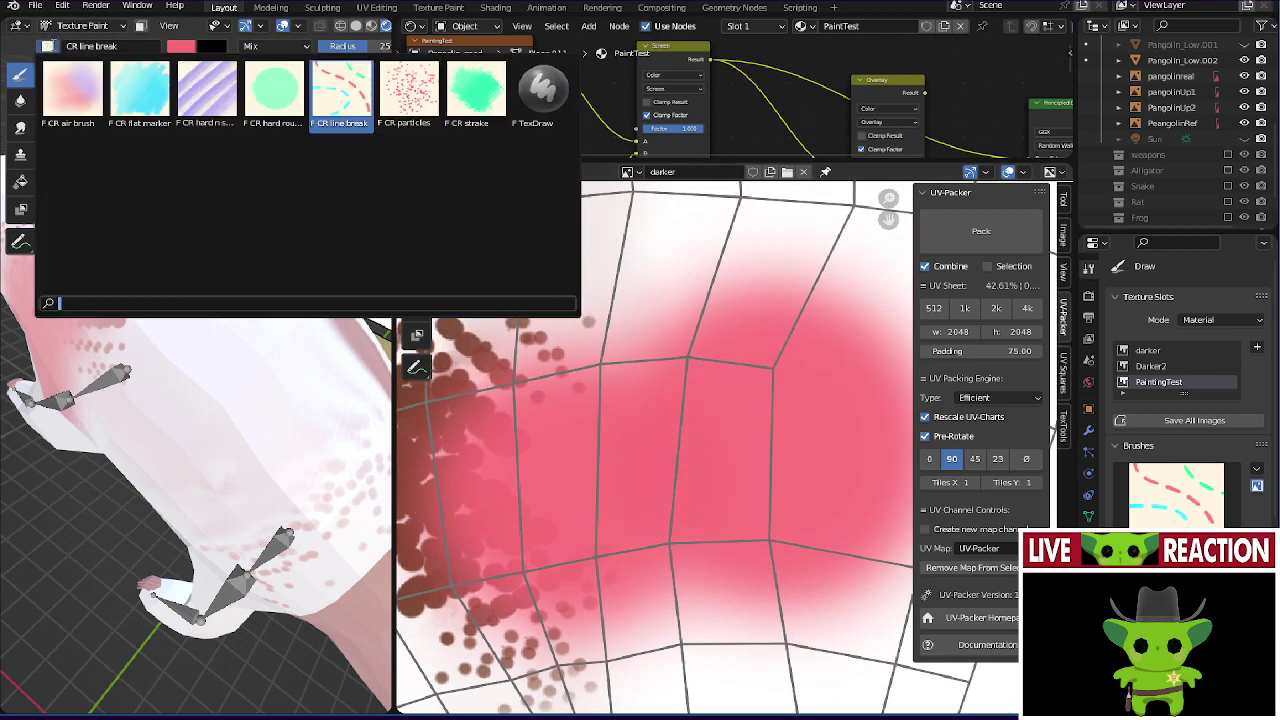
click(271, 88)
middle_drag(467, 253, 549, 400)
click(674, 286)
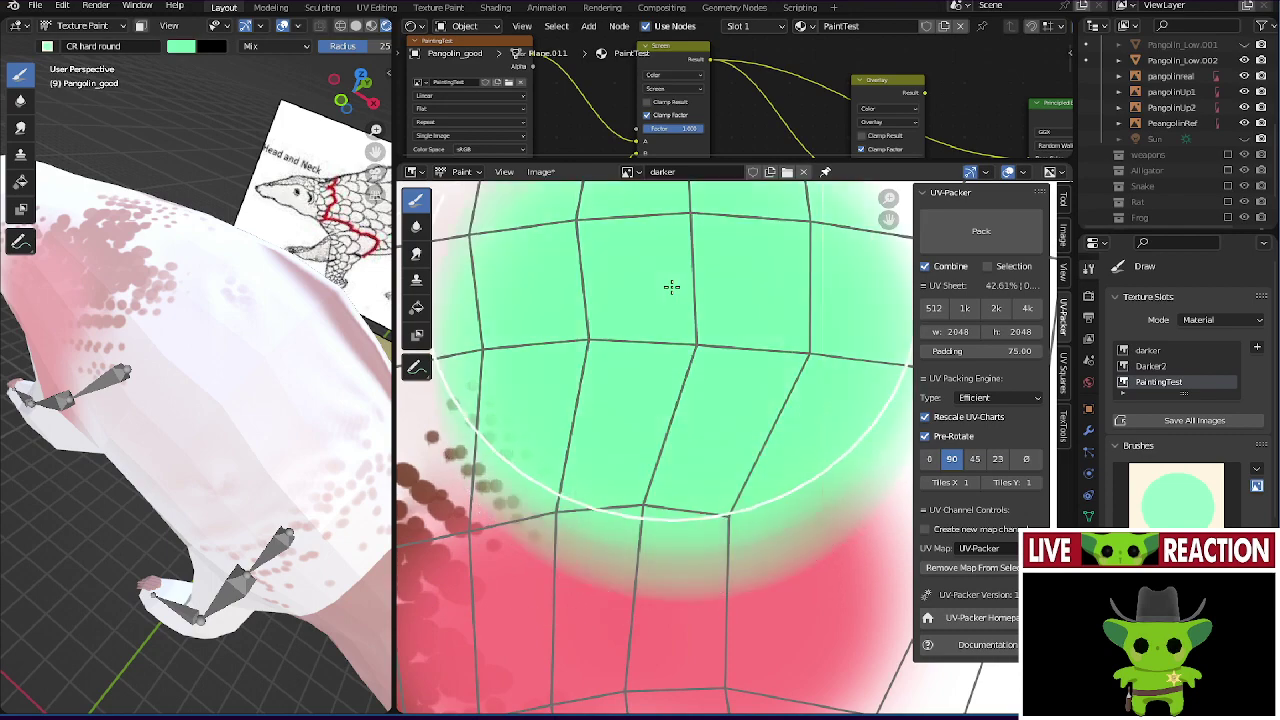
scroll(657, 286, down, 1)
middle_drag(657, 286, 630, 480)
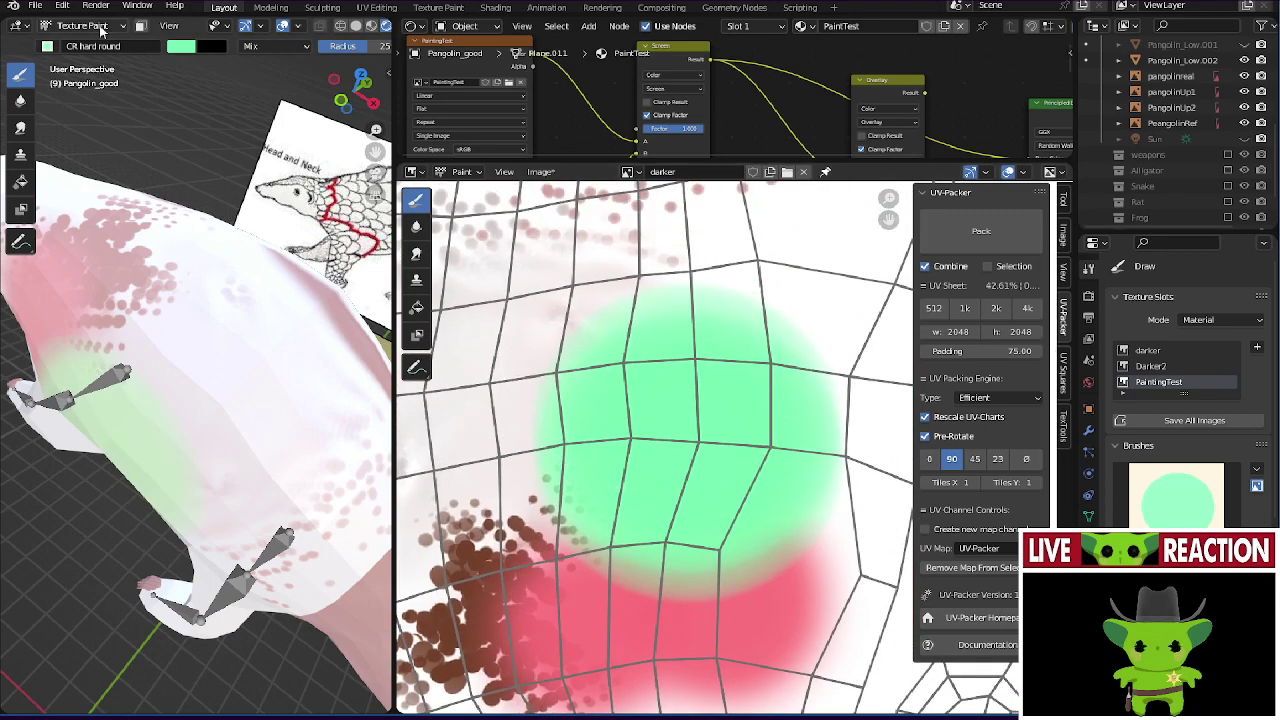
- Test the CR hard n soft edge brush with several purple strokes above and beside the green dab
click(46, 46)
click(207, 90)
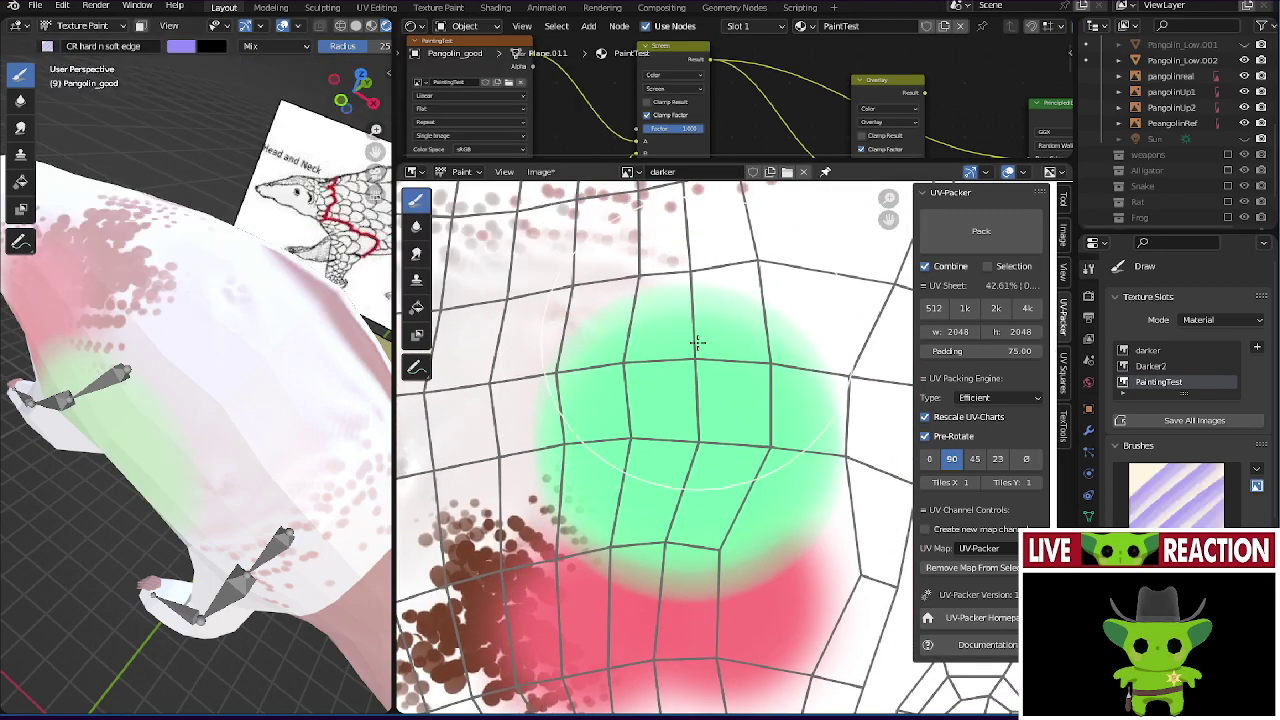
scroll(694, 337, up, 2)
drag(645, 510, 627, 314)
middle_drag(627, 314, 643, 449)
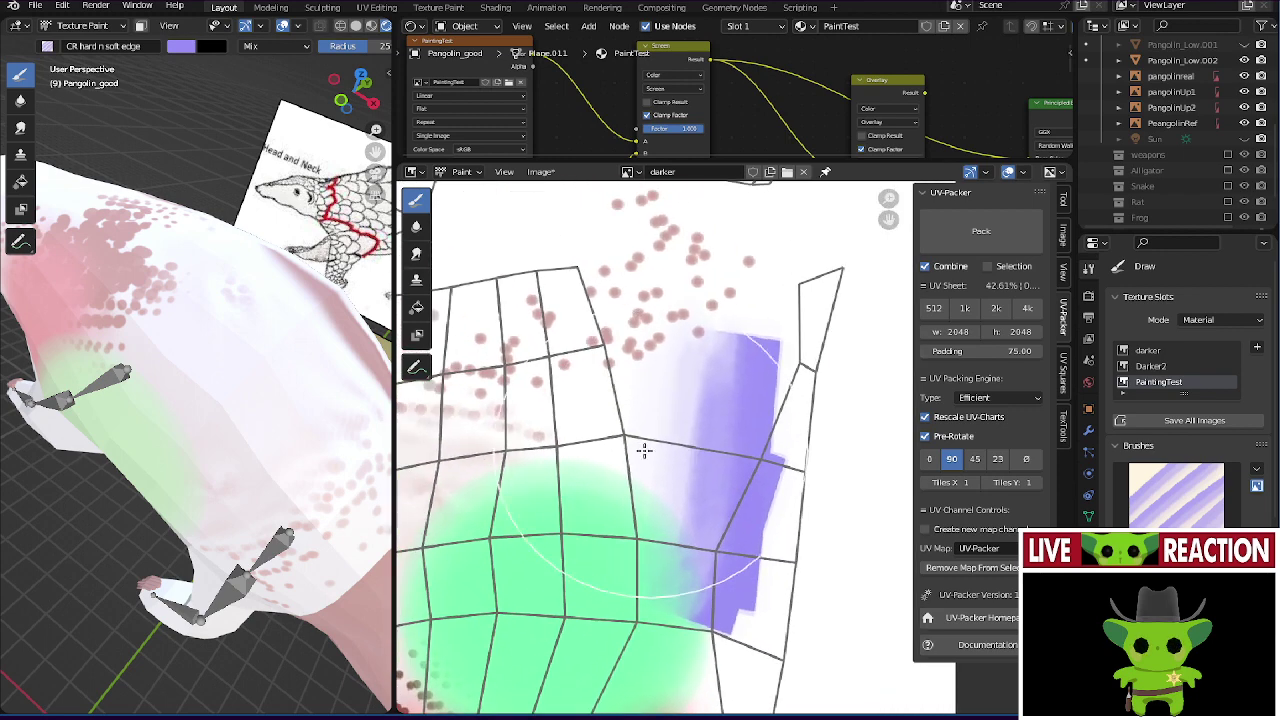
mouse_move(643, 449)
mouse_down()
mouse_move(575, 330)
mouse_move(554, 377)
mouse_up()
middle_drag(554, 377, 604, 395)
drag(600, 490, 610, 250)
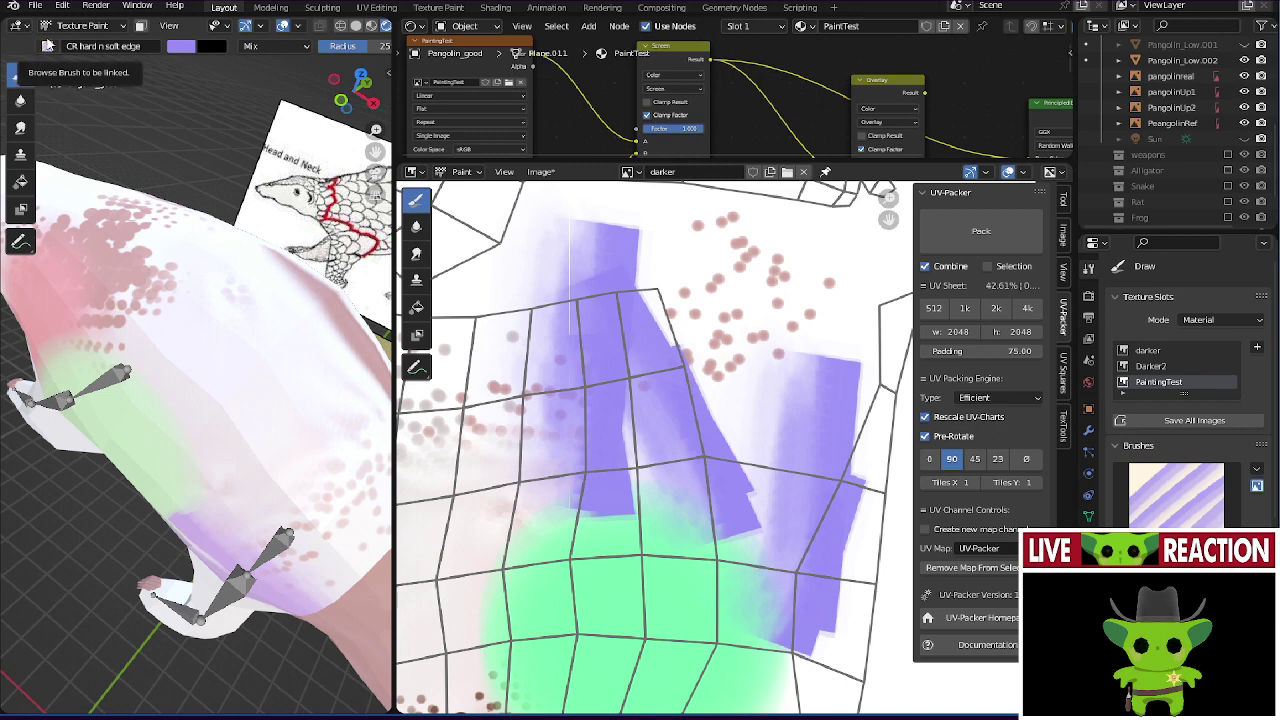
- Test the CR flat marker brush by painting a solid blue patch over the purple stroke at the body island's outer edge
click(47, 46)
click(140, 95)
scroll(560, 470, up, 3)
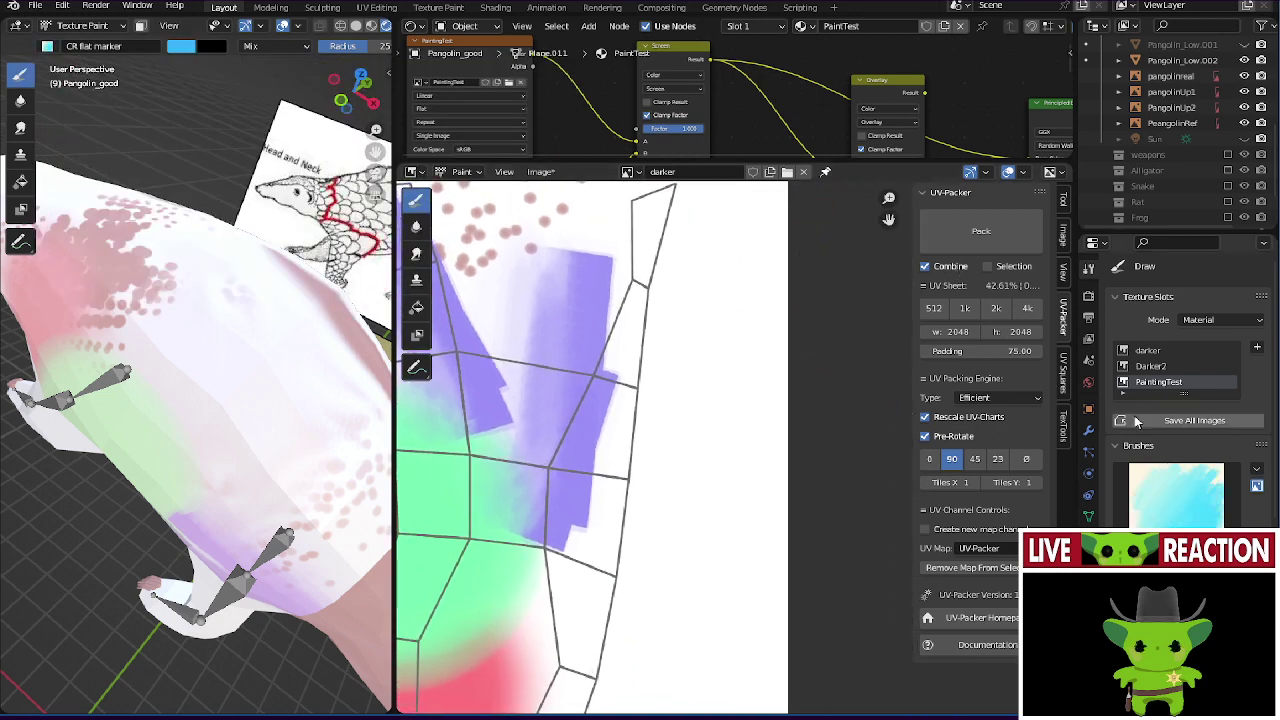
drag(558, 480, 563, 406)
drag(560, 488, 509, 309)
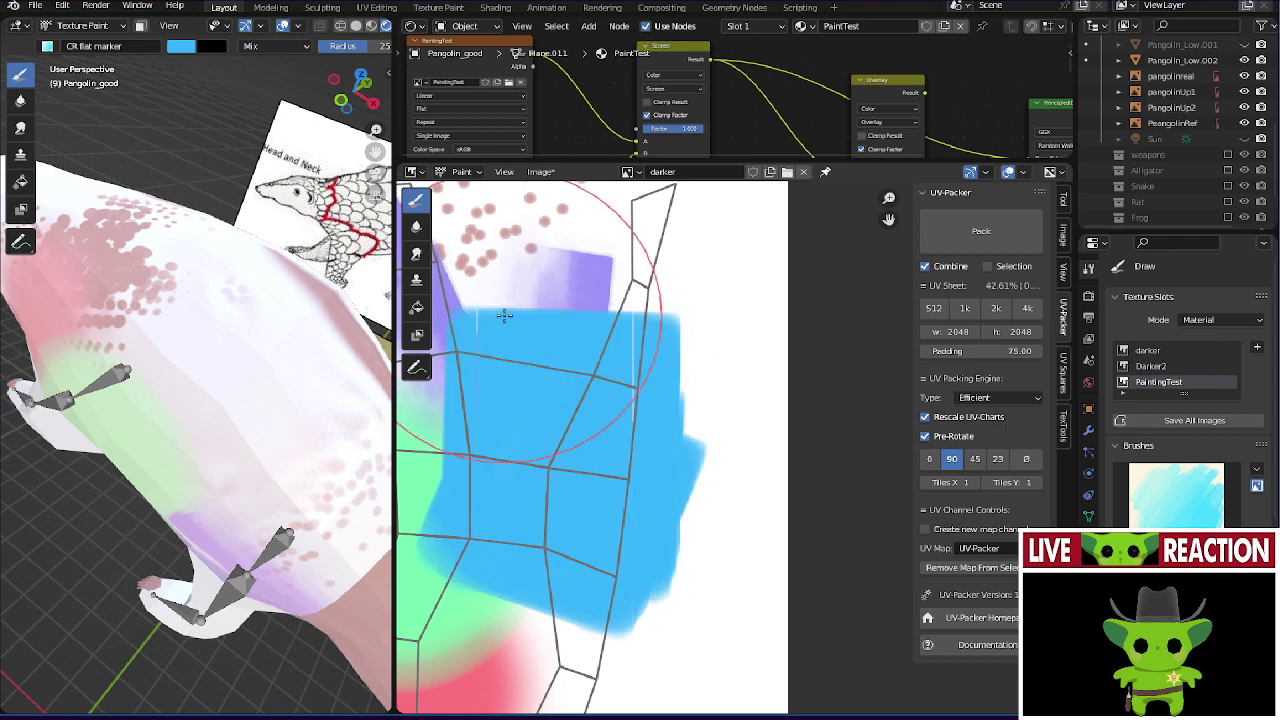
- Test the CR air brush with faint light-blue strokes over the white body island and inspect them on the model
click(47, 46)
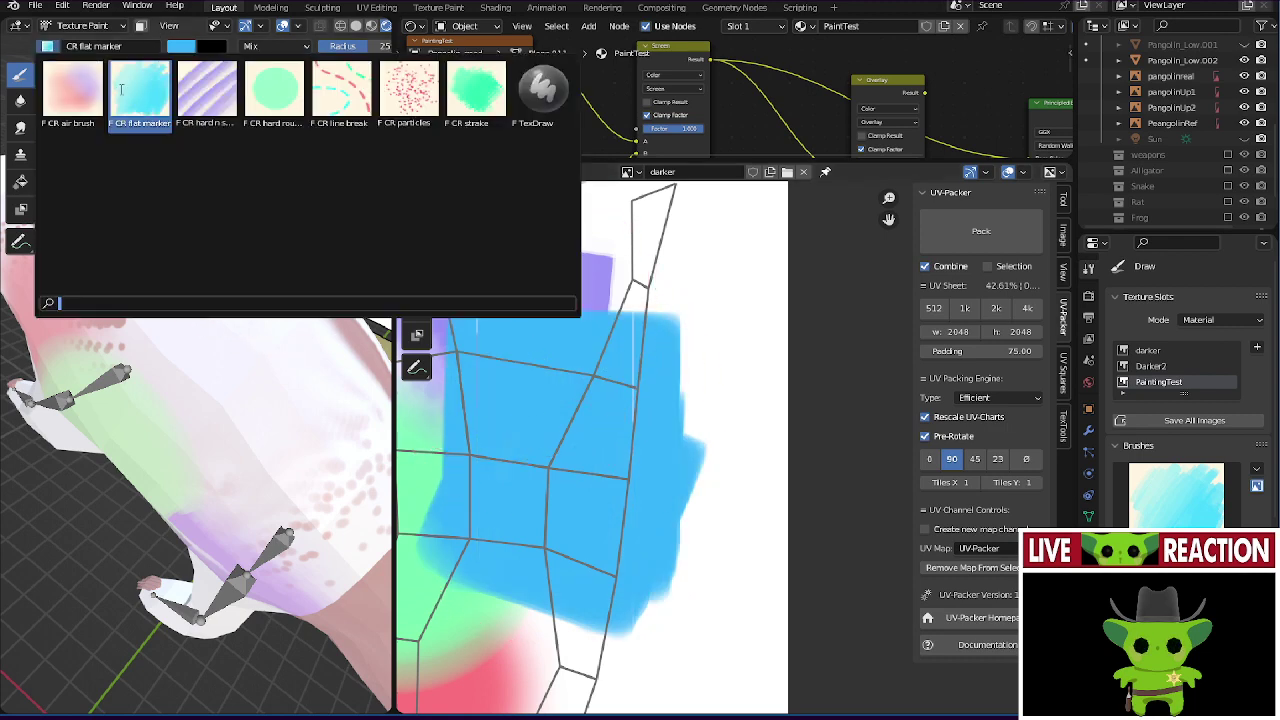
click(85, 95)
scroll(609, 365, up, 1)
scroll(609, 365, down, 2)
drag(651, 334, 640, 360)
scroll(629, 400, up, 1)
drag(558, 320, 571, 337)
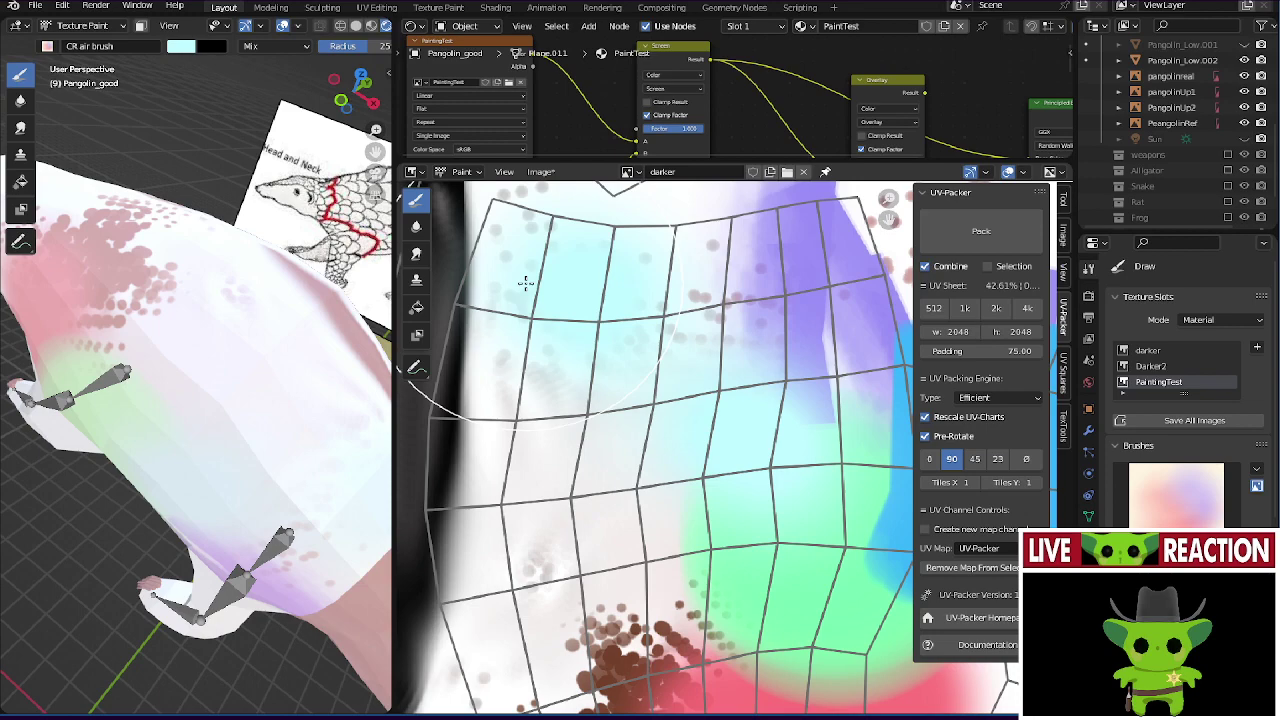
middle_drag(200, 340, 250, 330)
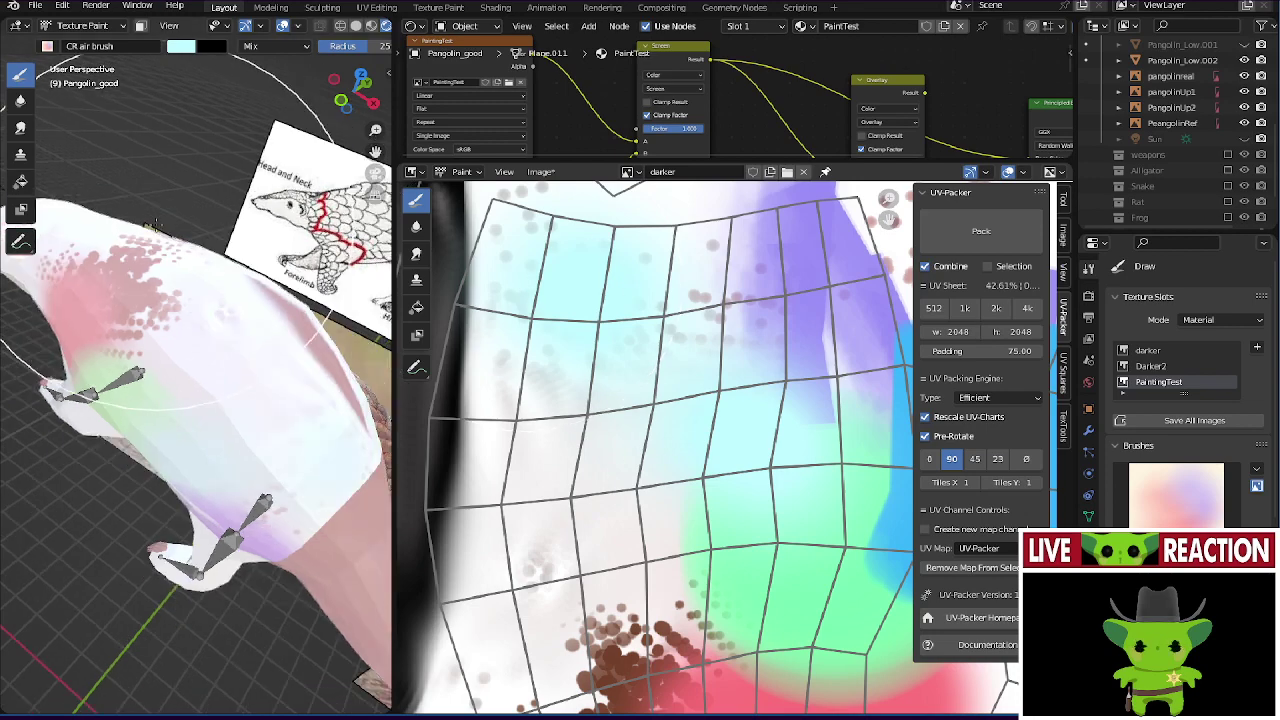
- Choose the TexDraw brush and set its painting colour to black
scroll(751, 354, down, 6)
scroll(505, 600, up, 6)
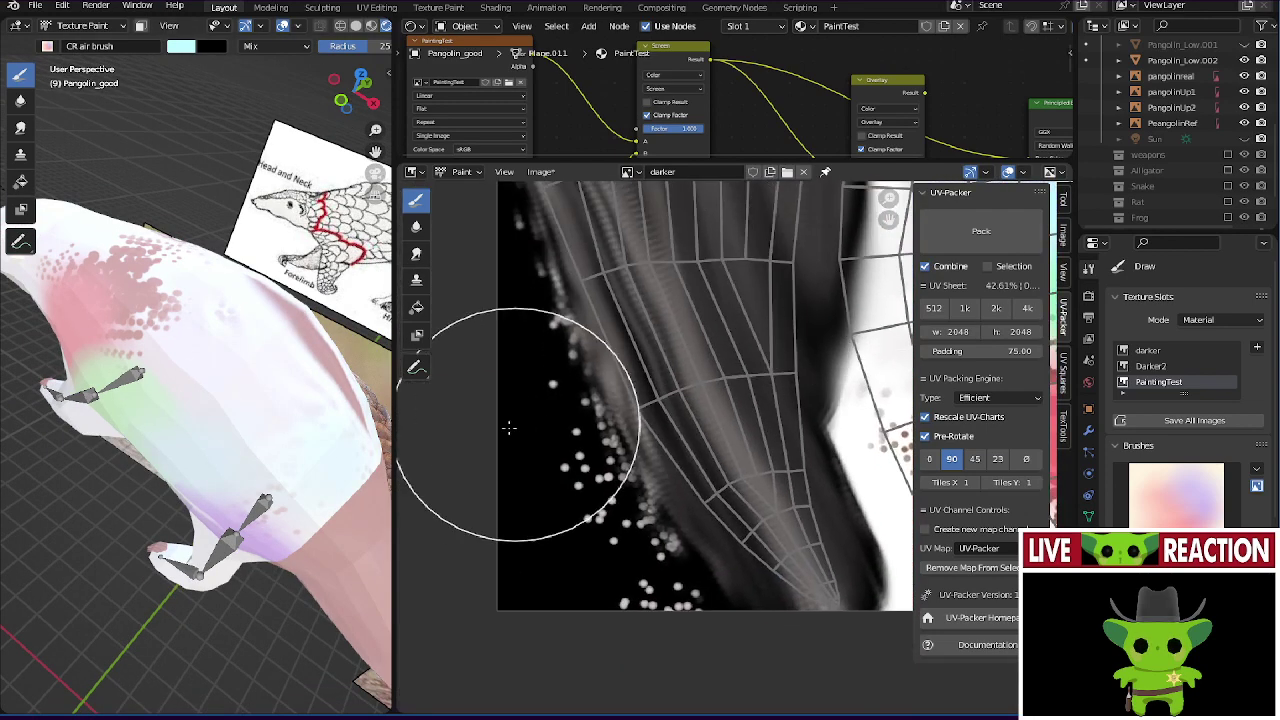
key(x)
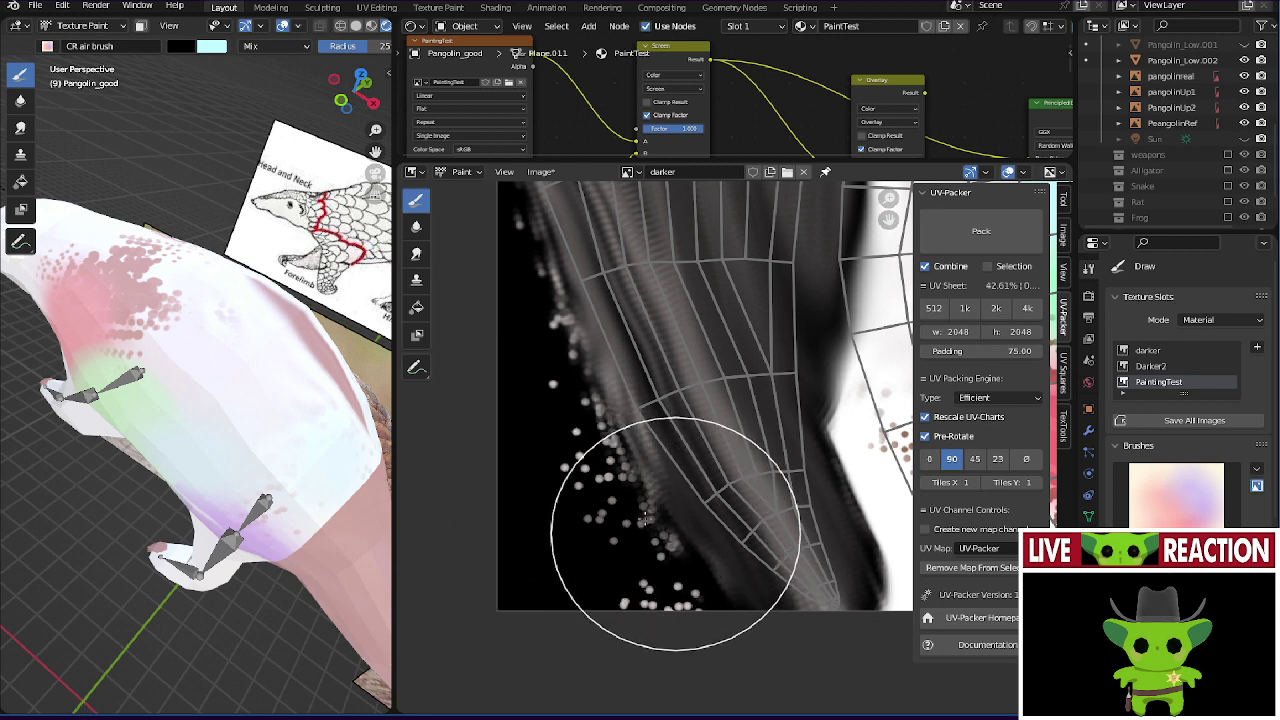
click(47, 46)
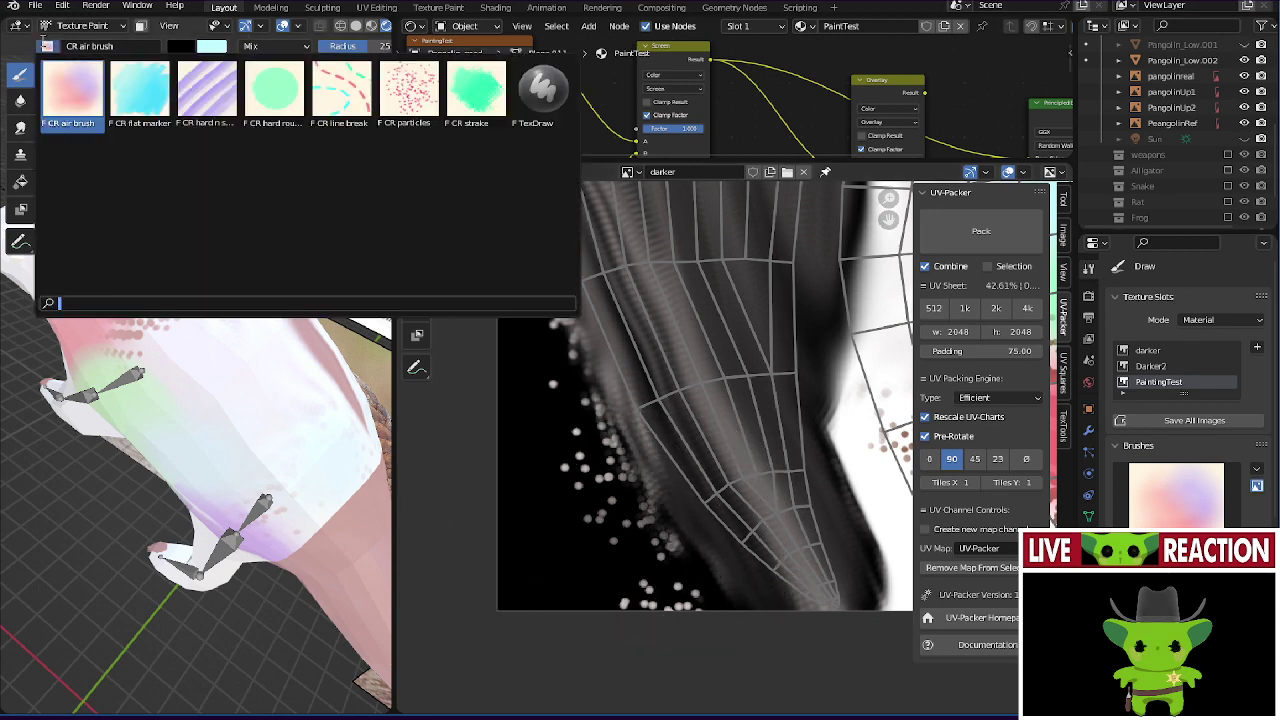
click(541, 88)
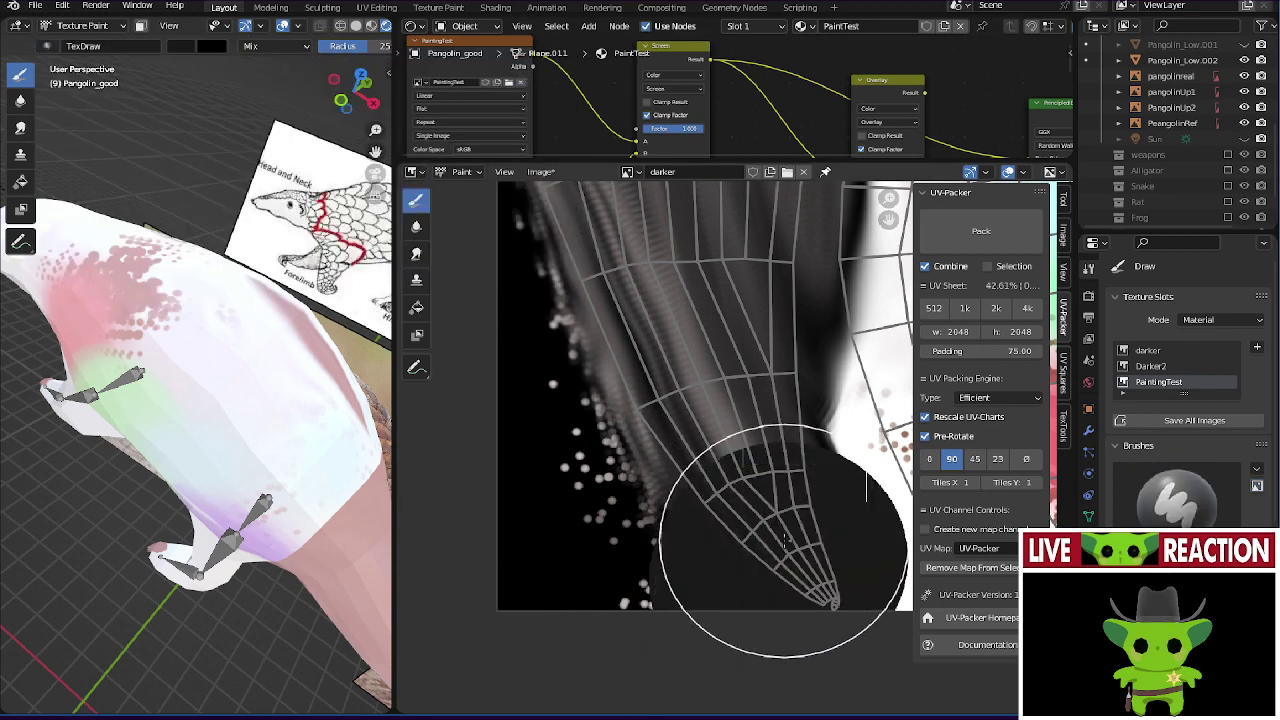
click(212, 48)
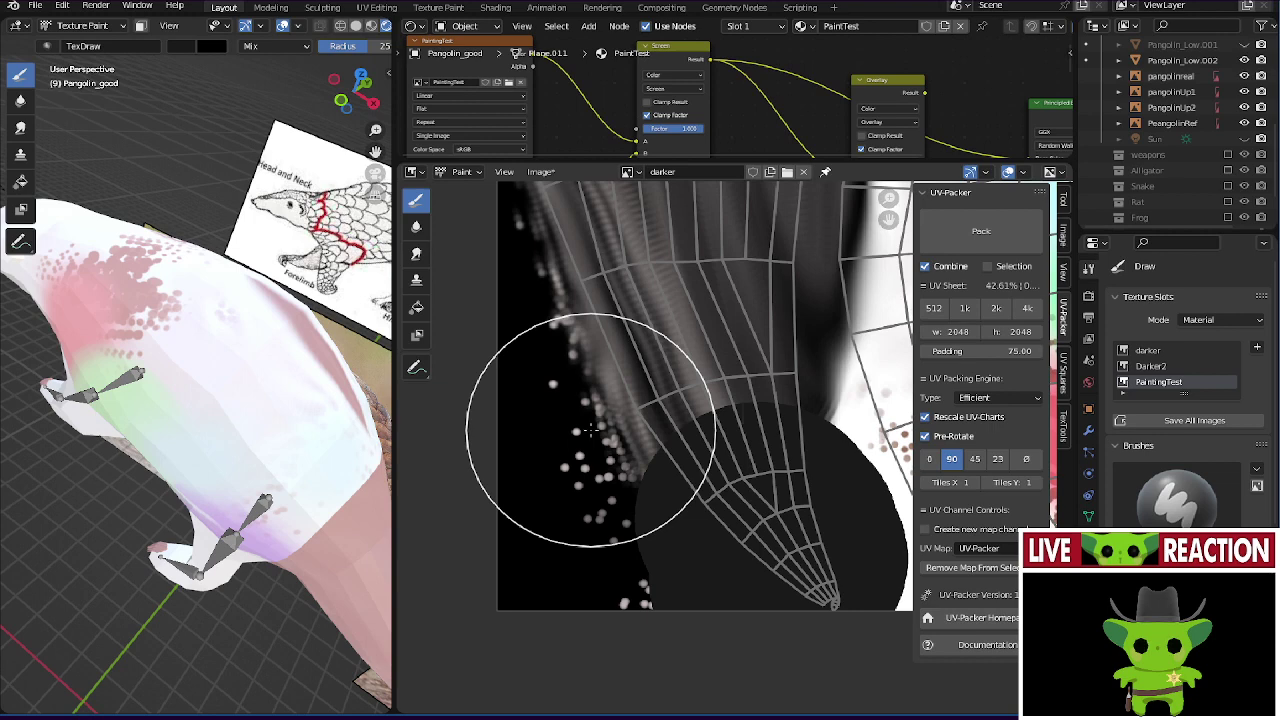
- Paint solid black over the tapering island and the neighbouring narrow islands of the darker image
mouse_move(572, 406)
mouse_down()
mouse_move(677, 586)
mouse_move(677, 509)
mouse_move(602, 377)
mouse_move(814, 580)
mouse_up()
scroll(809, 491, up, 2)
drag(700, 577, 757, 302)
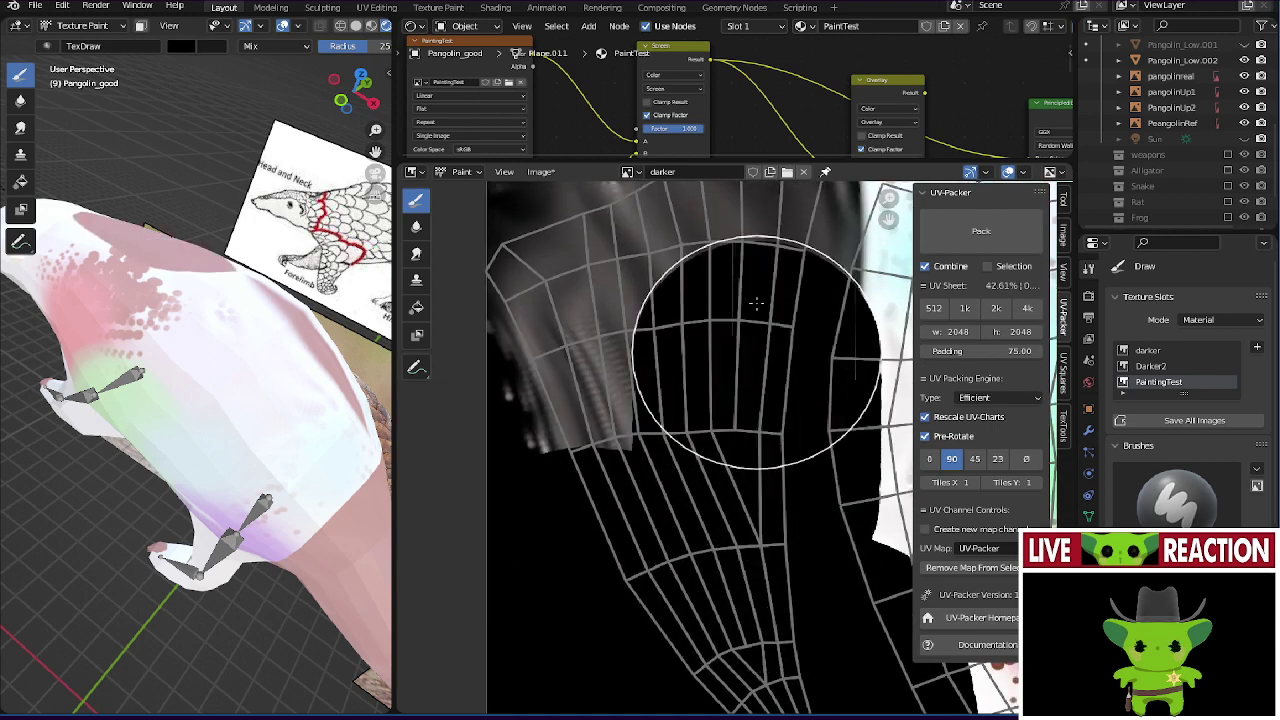
middle_drag(686, 329, 586, 500)
drag(586, 500, 543, 300)
middle_drag(543, 300, 545, 427)
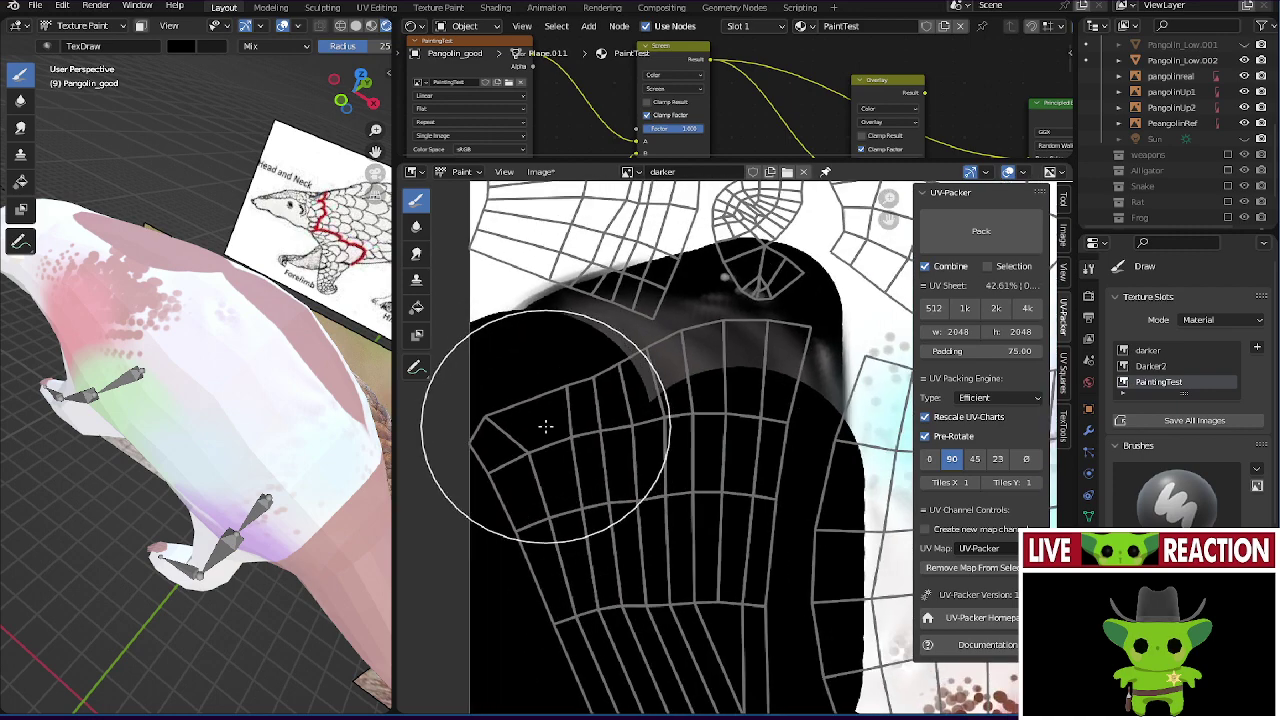
mouse_move(545, 427)
mouse_down()
mouse_move(720, 300)
mouse_move(757, 457)
mouse_up()
middle_drag(757, 457, 640, 320)
- Cover the coloured test strokes on the large body island and its surroundings with solid black
drag(640, 320, 790, 340)
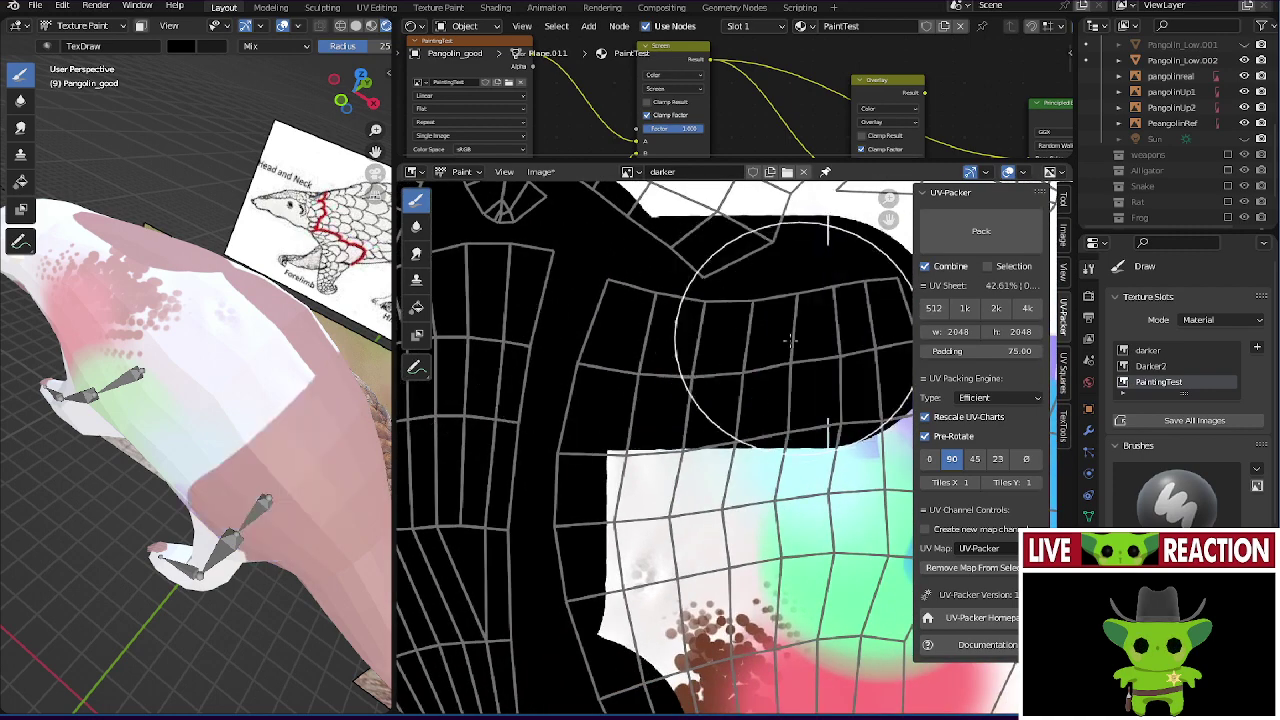
middle_drag(790, 340, 614, 314)
drag(614, 314, 729, 343)
middle_drag(729, 343, 571, 286)
mouse_move(571, 286)
mouse_down()
mouse_move(717, 285)
mouse_move(676, 526)
mouse_up()
middle_drag(676, 526, 766, 266)
mouse_move(766, 266)
mouse_down()
mouse_move(705, 486)
mouse_move(602, 516)
mouse_move(521, 449)
mouse_up()
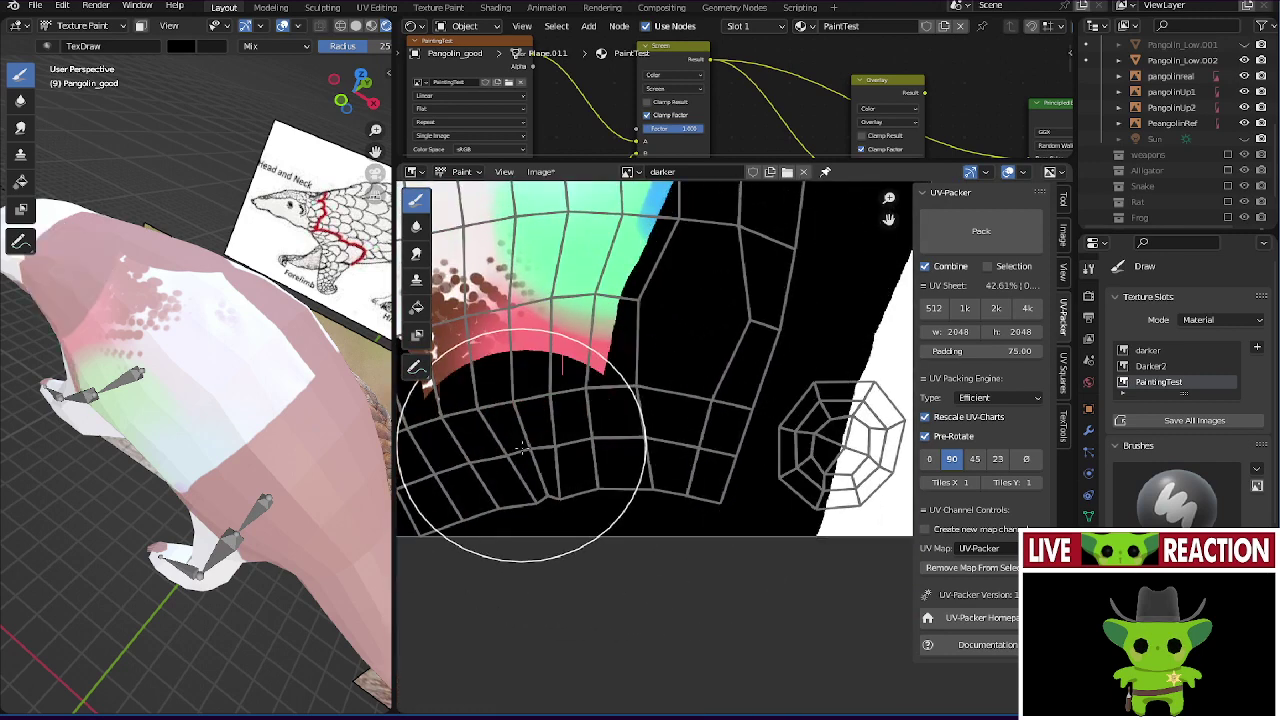
middle_drag(521, 449, 586, 606)
mouse_move(586, 606)
mouse_down()
mouse_move(529, 214)
mouse_move(697, 458)
mouse_up()
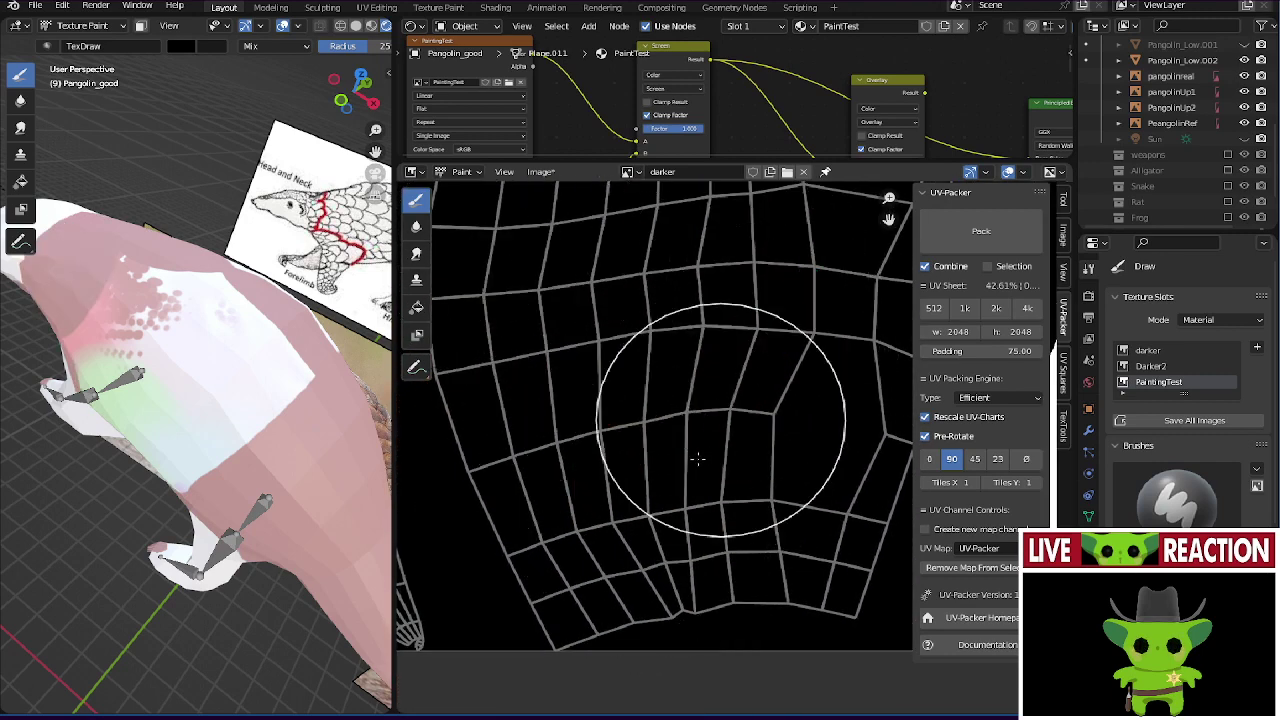
- Save the painted darker image and the blend file
key(alt+s)
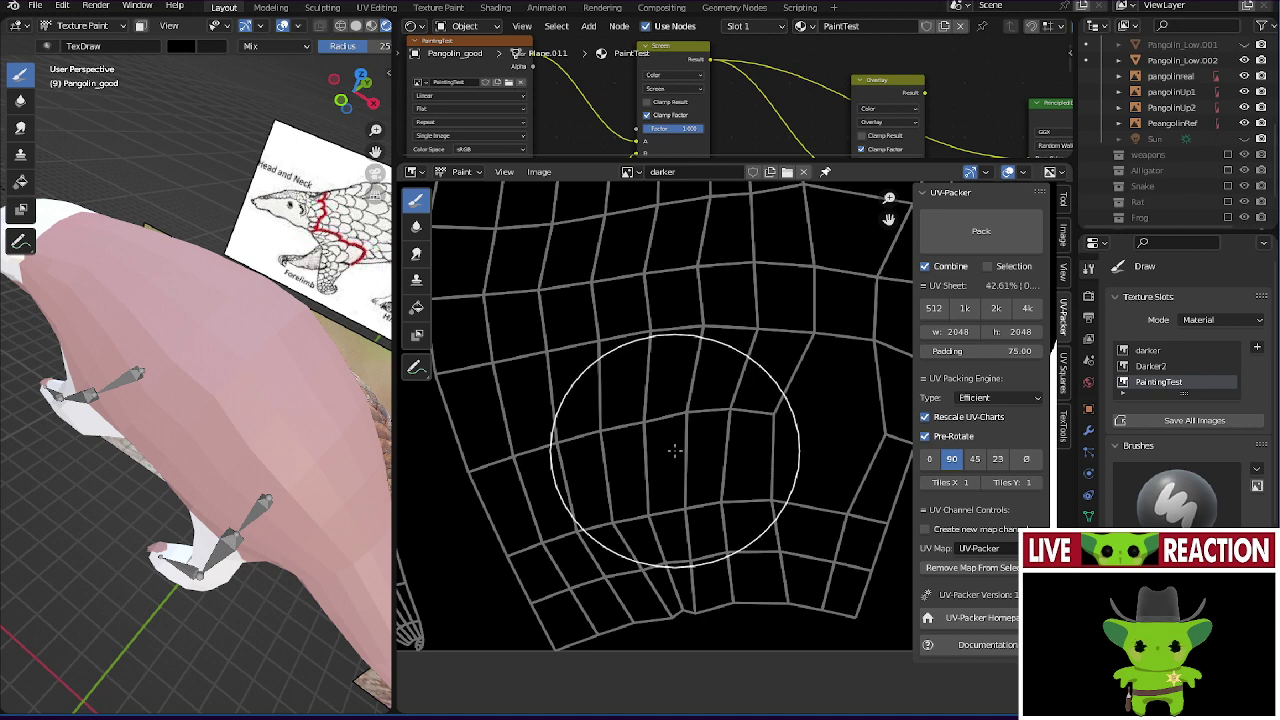
key(ctrl+s)
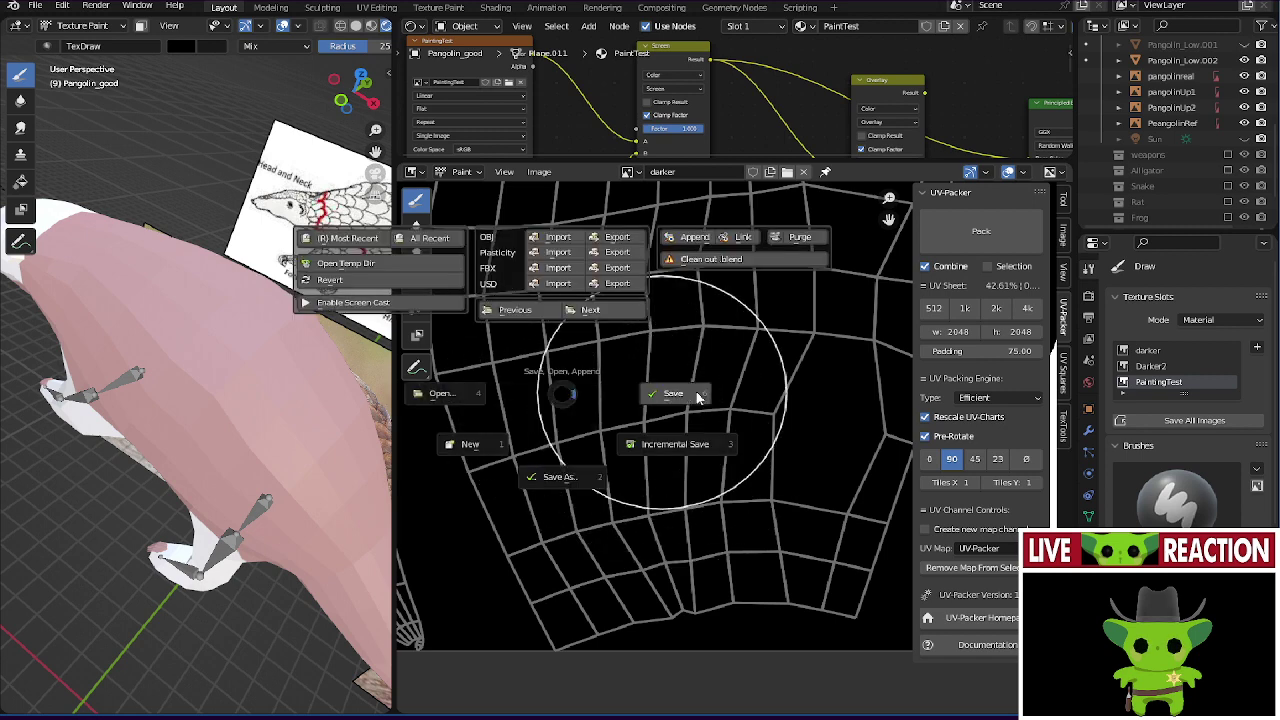
click(697, 391)
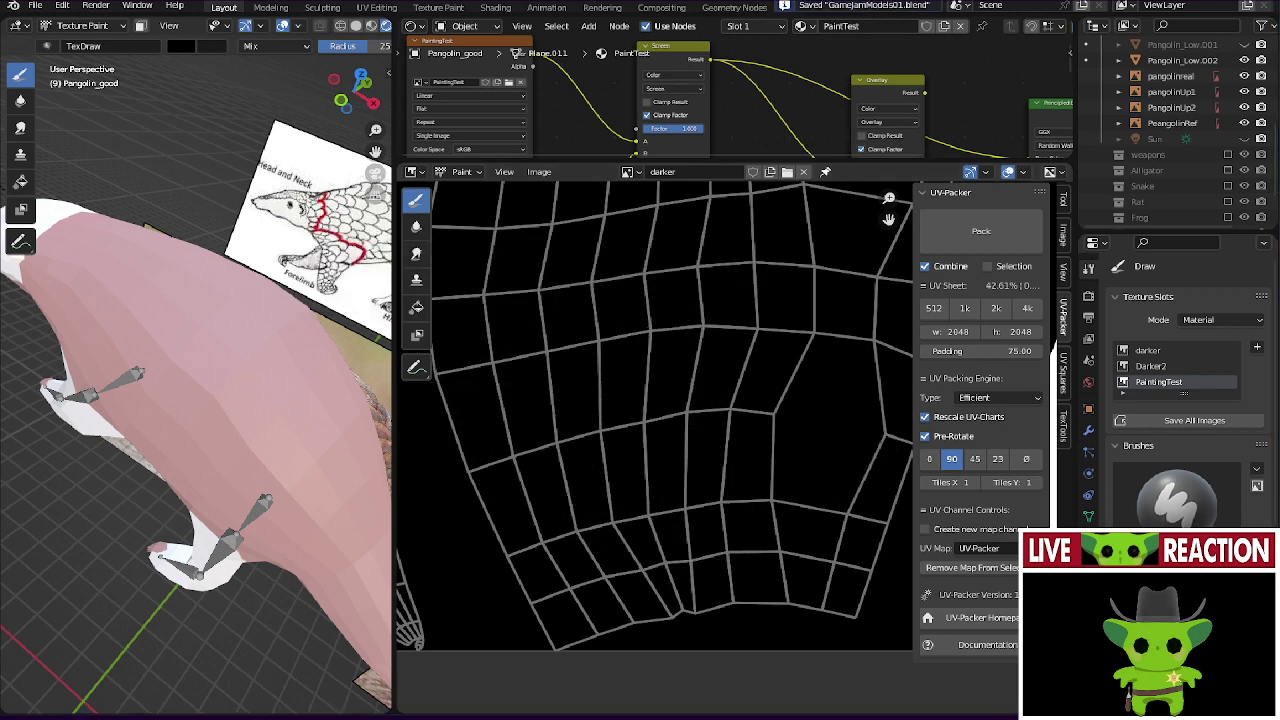
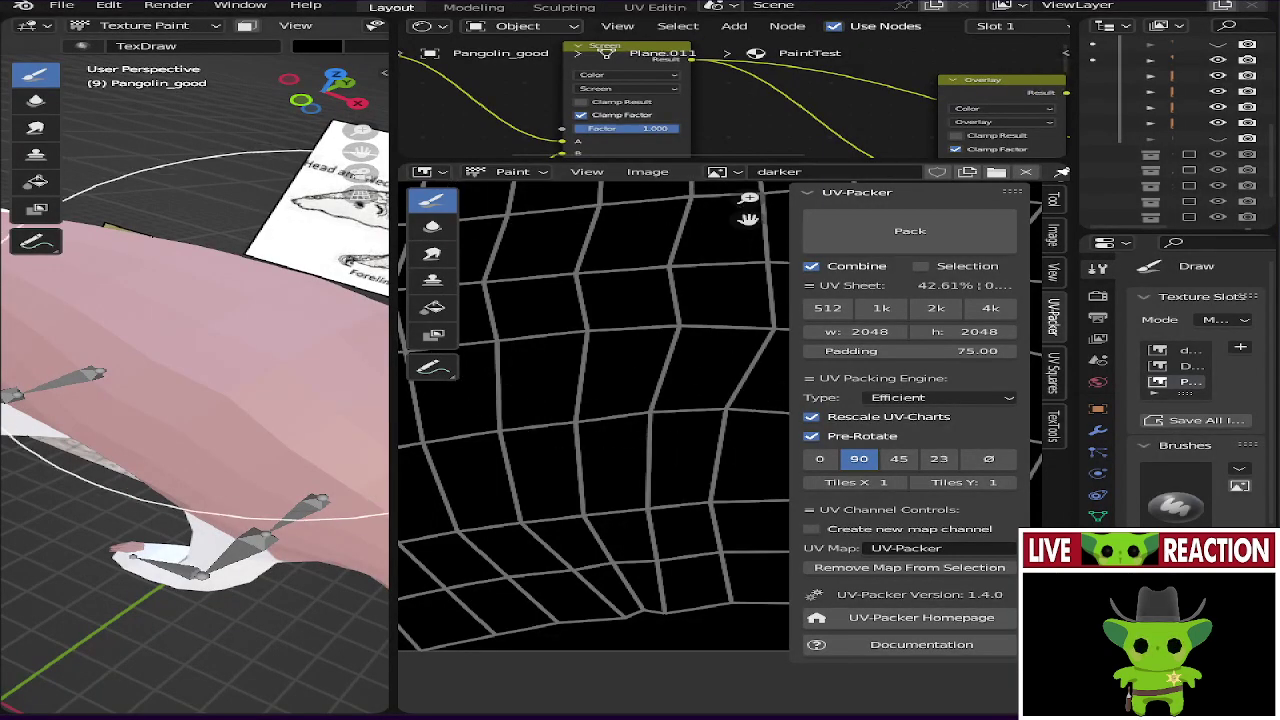
- Enlarge the shader node editor over the image editor and 3D viewport, and save the file
drag(600, 160, 600, 690)
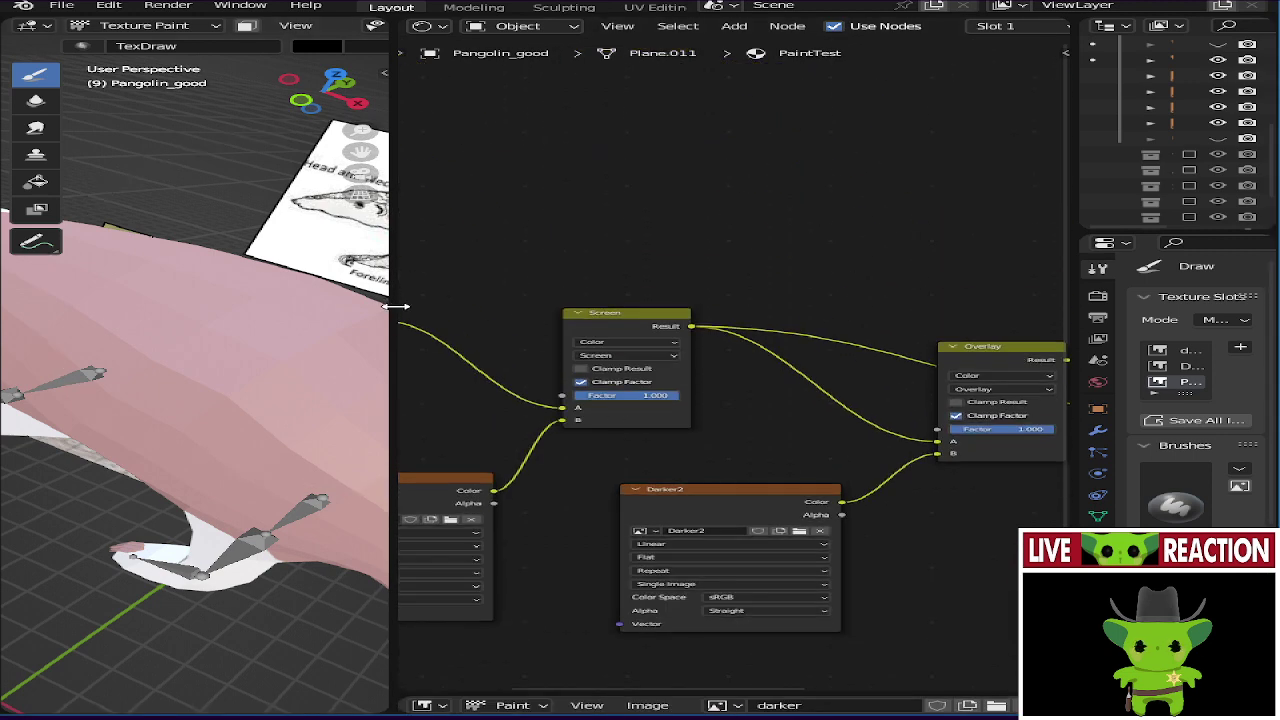
drag(393, 305, 38, 300)
key(ctrl+s)
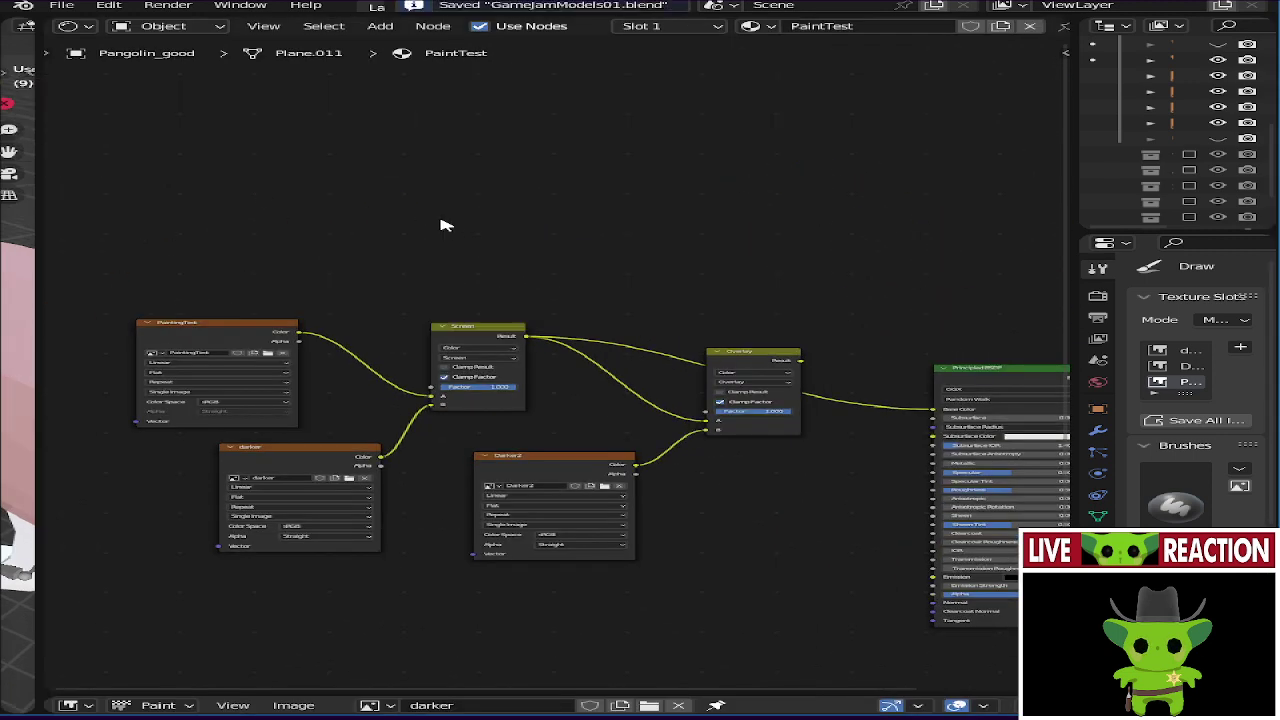
- Add an RGB node in the empty space above the PaintingTest image node
scroll(457, 229, left, 5)
scroll(457, 229, up, 2)
key(shift+a)
text(c)
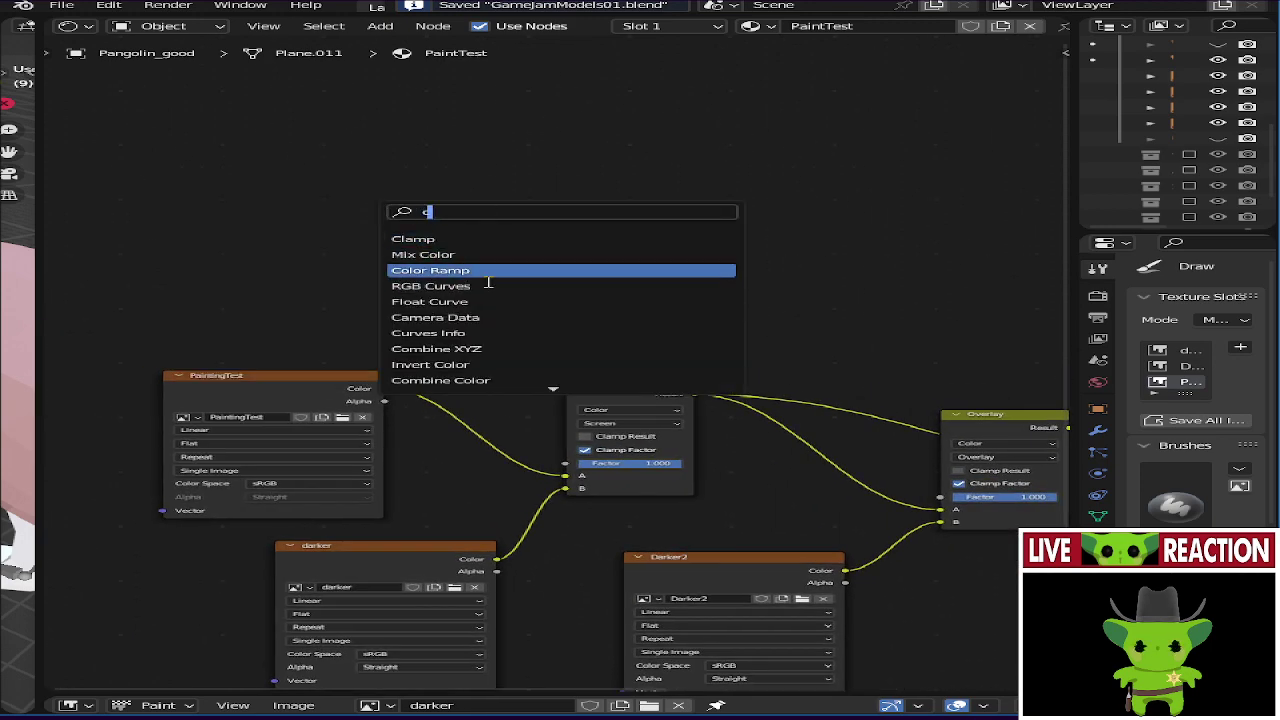
key(BackSpace)
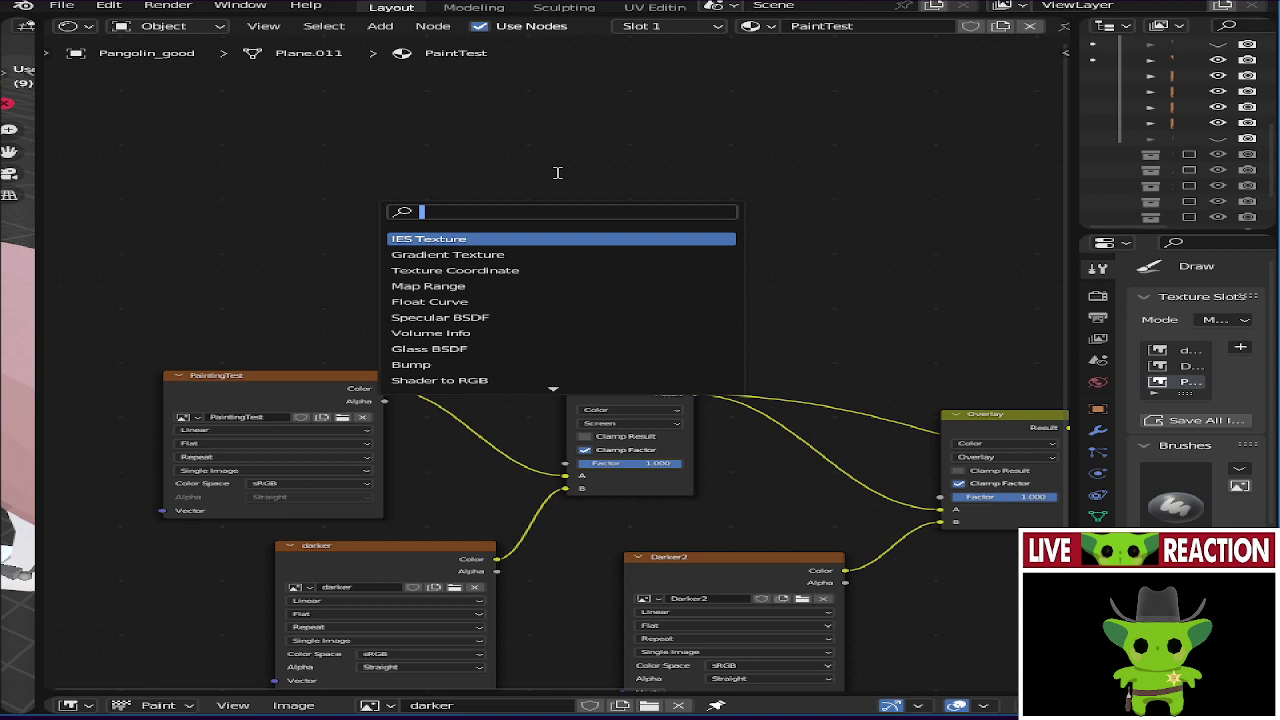
text(rgb)
click(502, 236)
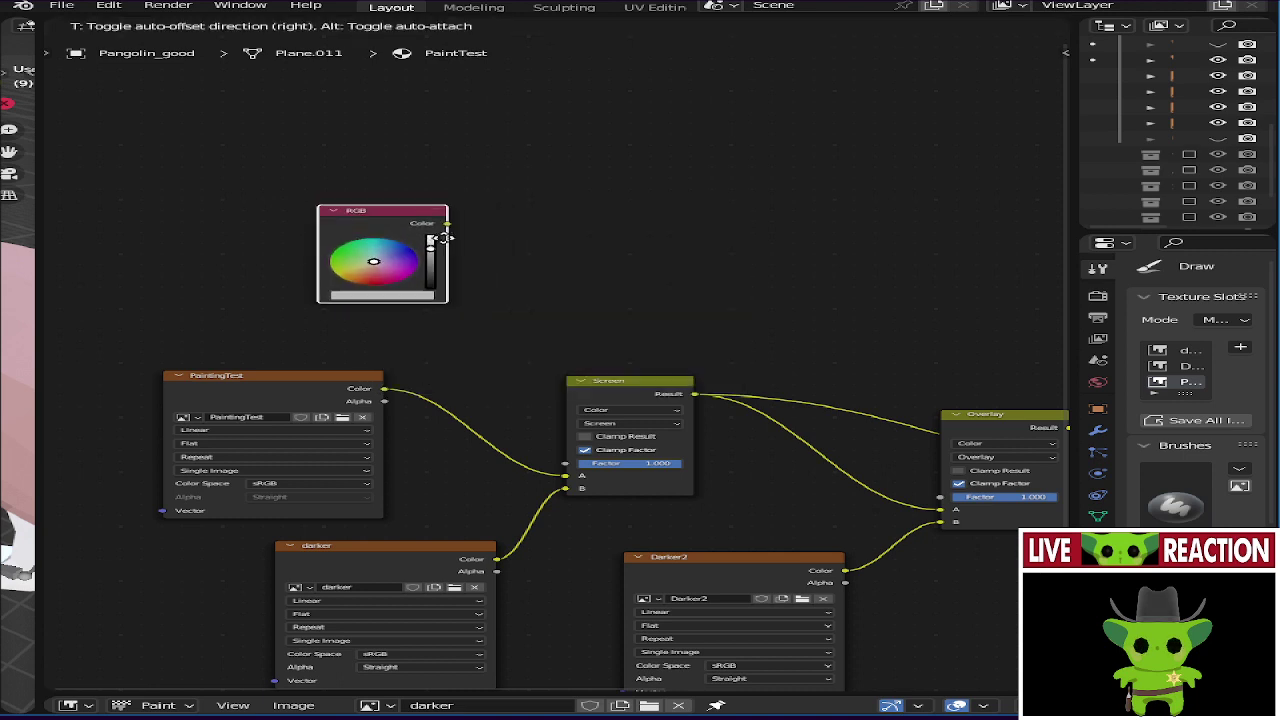
click(496, 262)
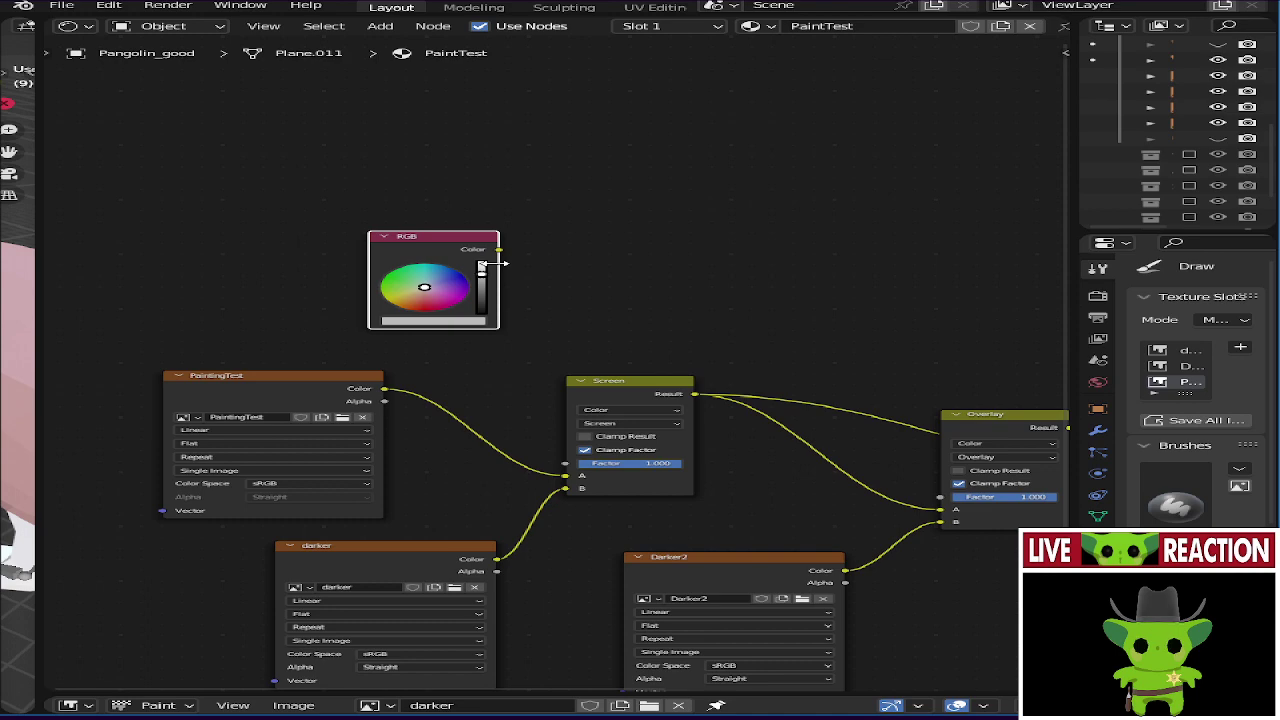
scroll(700, 335, up, 2)
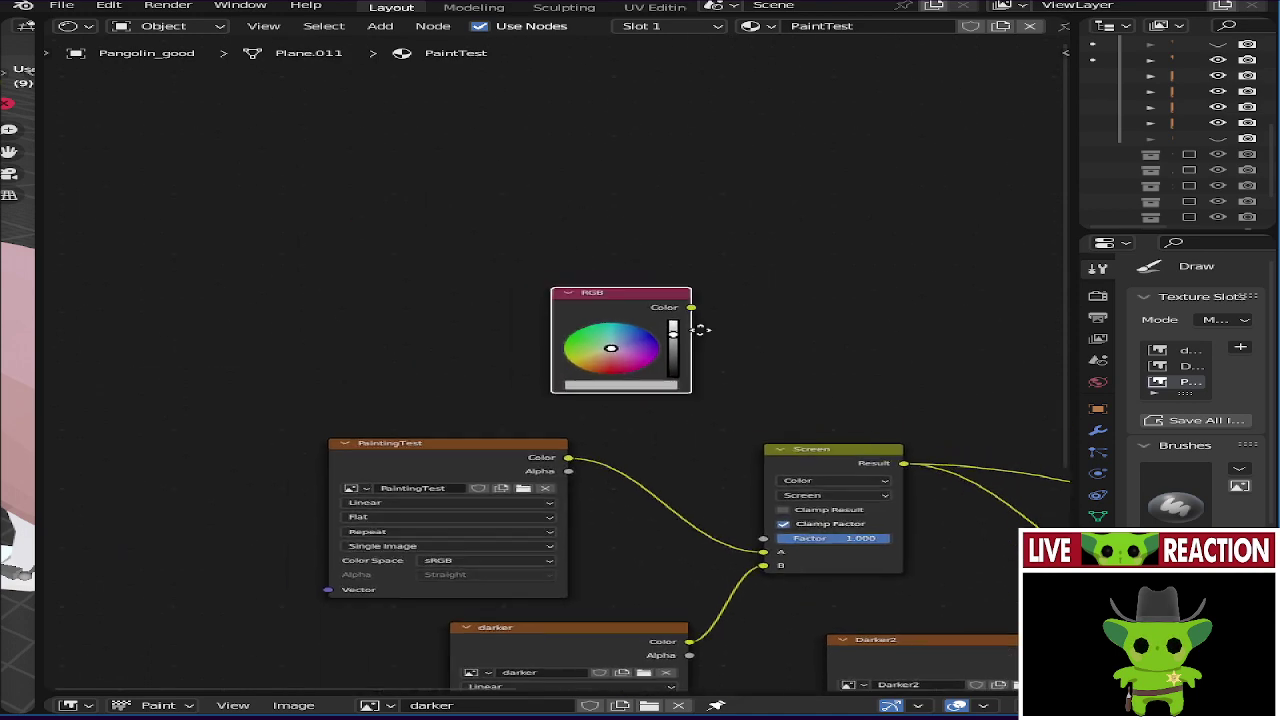
- Widen the 3D viewport and set the RGB node's colour by sampling the pangolin's pink skin
drag(46, 358, 284, 374)
click(855, 402)
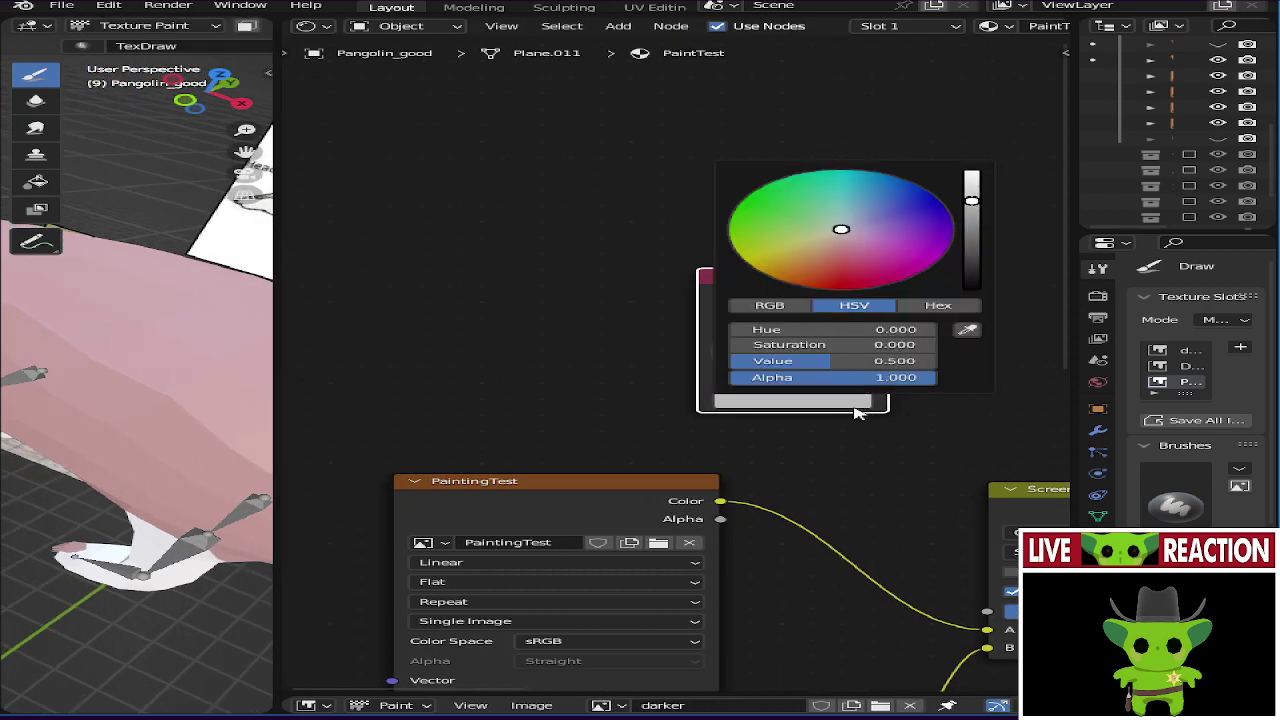
click(967, 334)
click(220, 358)
- Add a Noise Texture node above the Screen node and place the RGB node above it
middle_drag(940, 320, 845, 349)
key(shift+a)
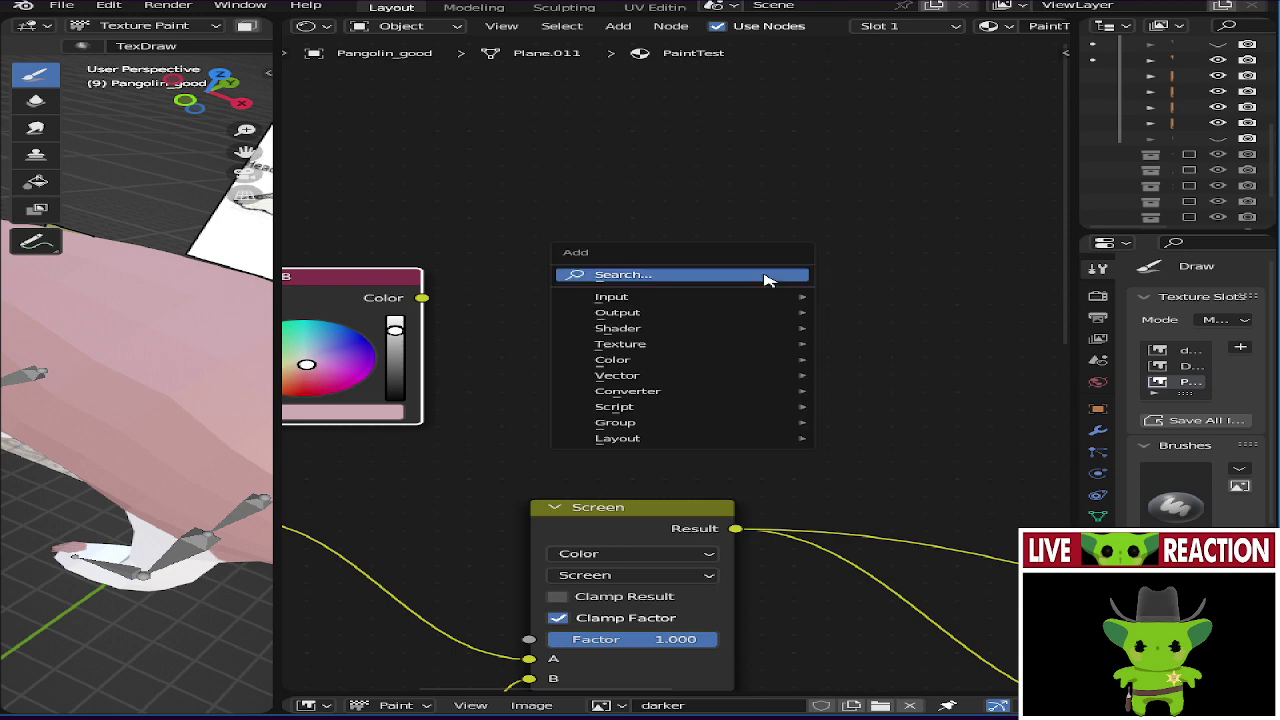
click(765, 275)
text(noo)
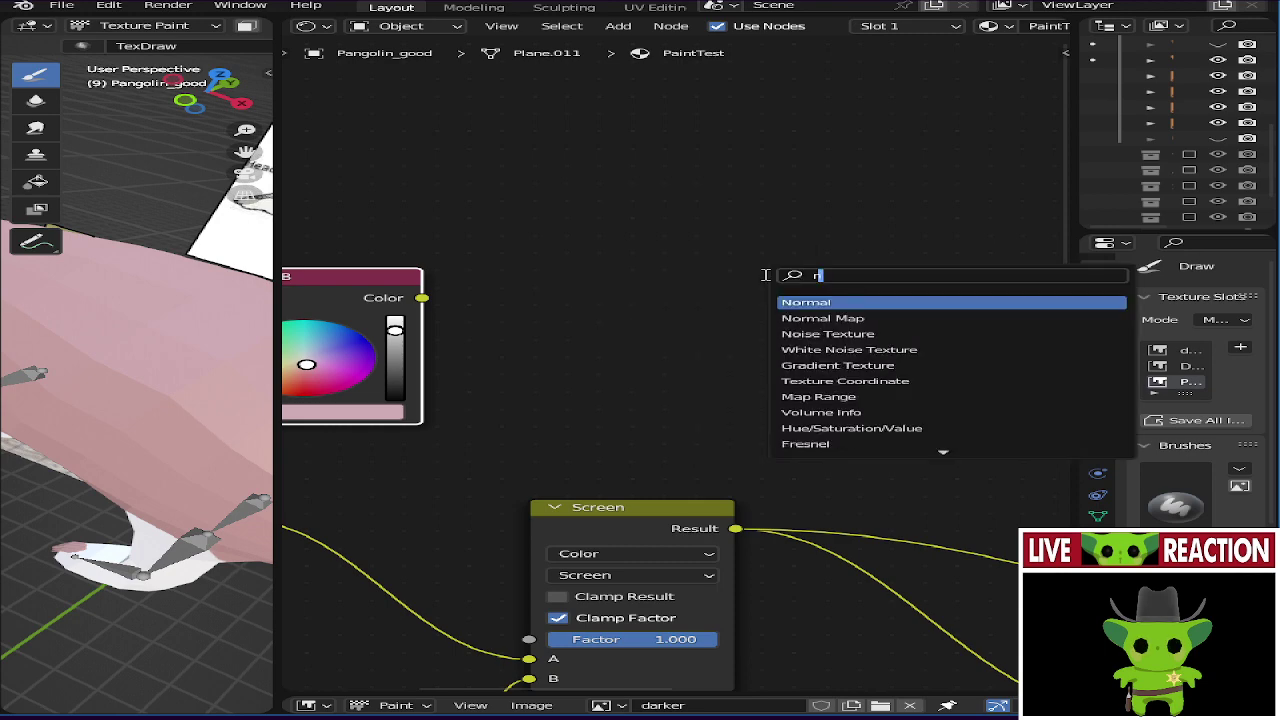
key(BackSpace)
key(BackSpace)
key(BackSpace)
text(no)
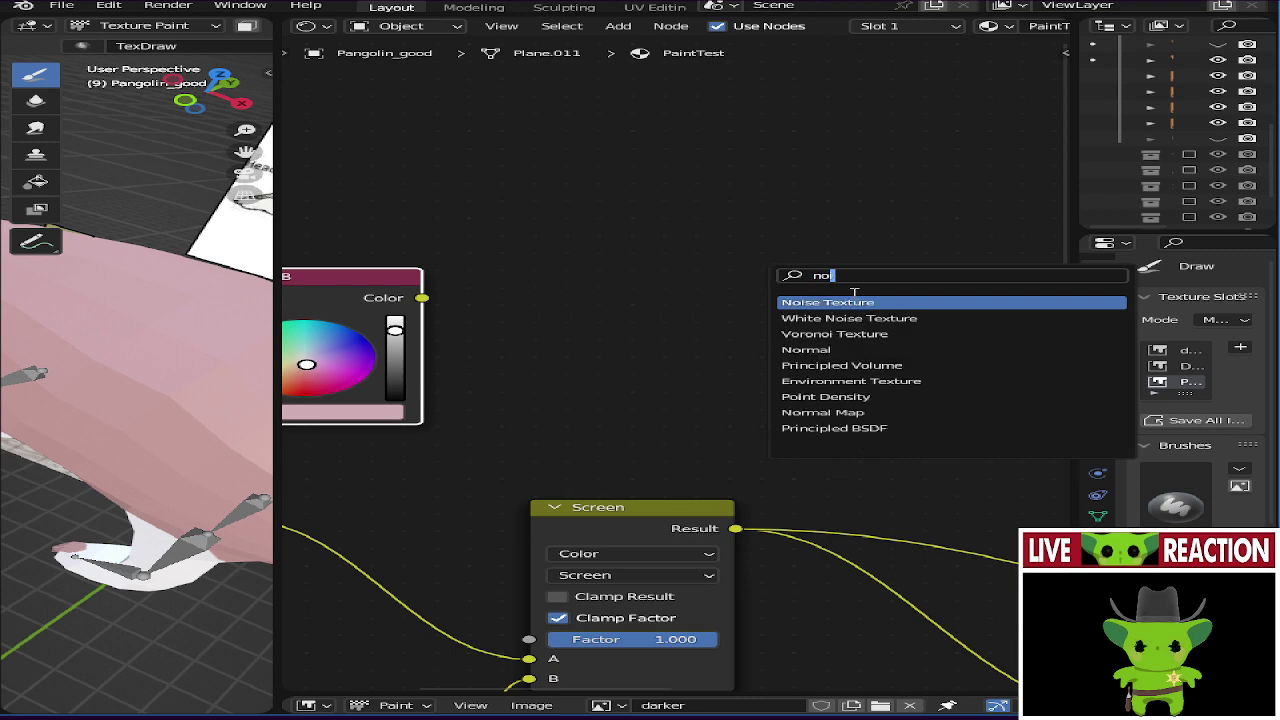
key(Return)
click(700, 294)
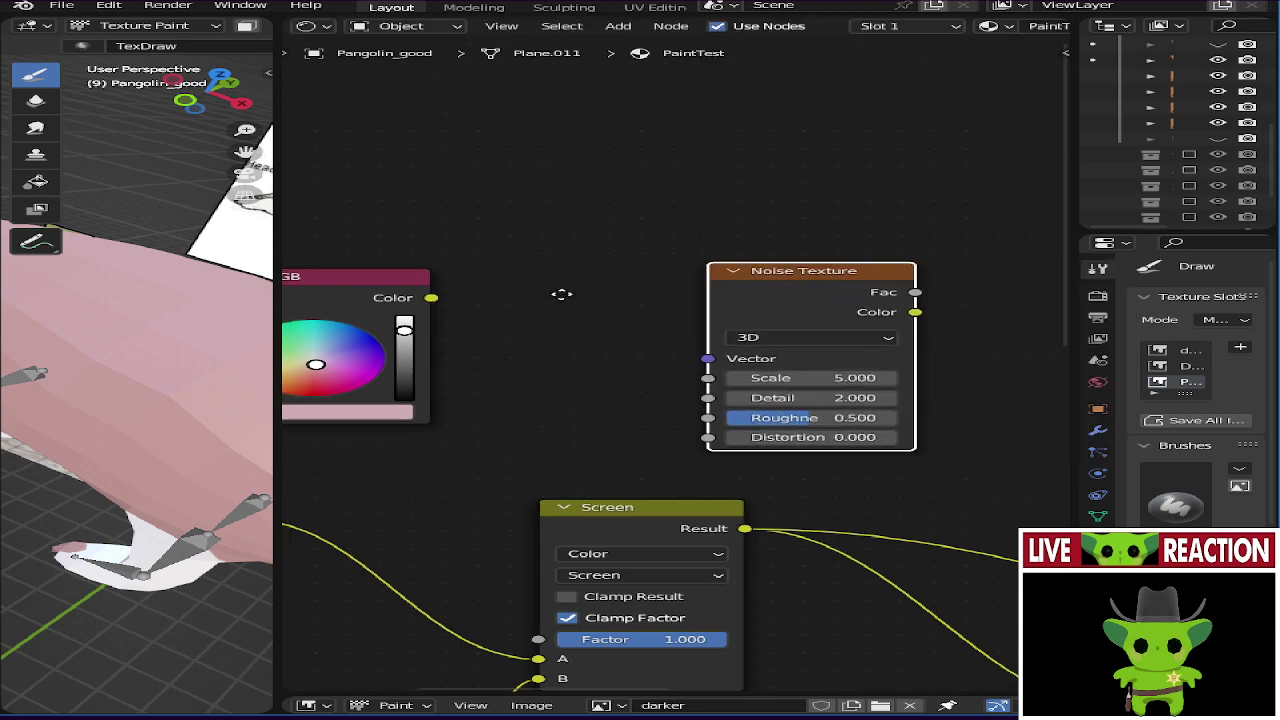
shift+scroll(563, 291, down, 1)
drag(378, 264, 901, 62)
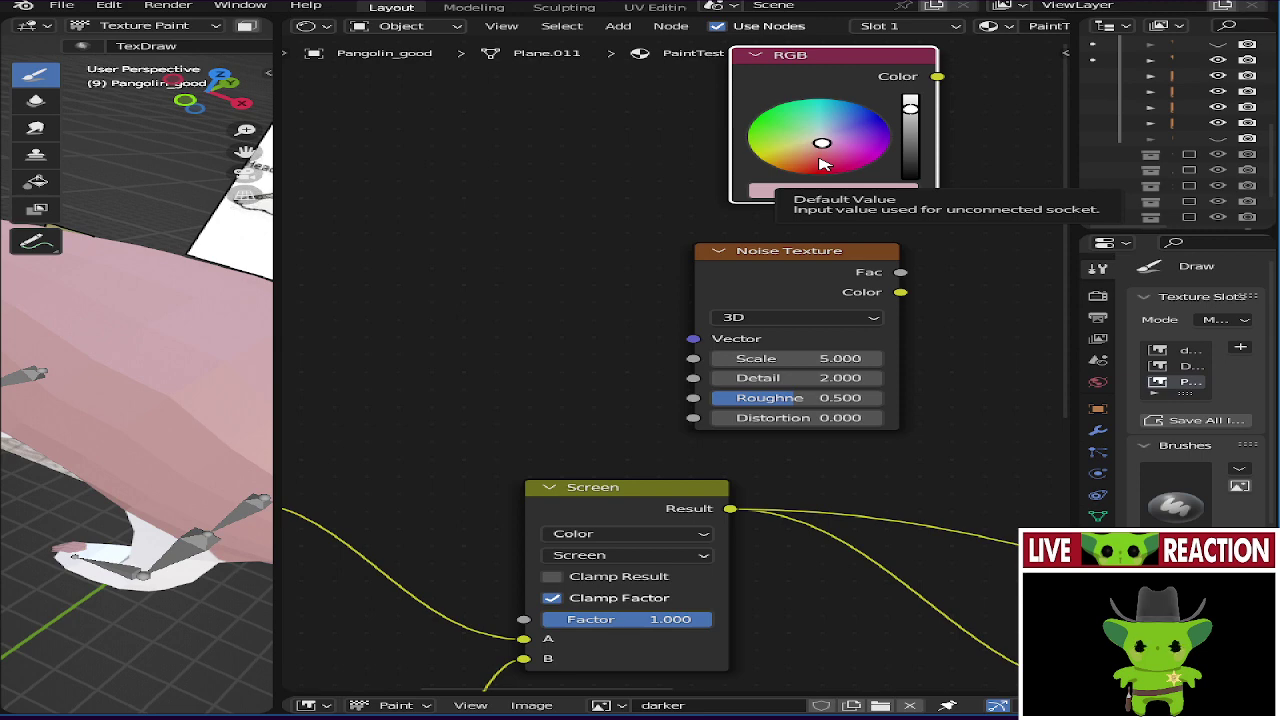
- Delete the Principled BSDF node and move the Material Output node closer to the Noise Texture
scroll(883, 206, down, 3)
ctrl+scroll(860, 300, right, 5)
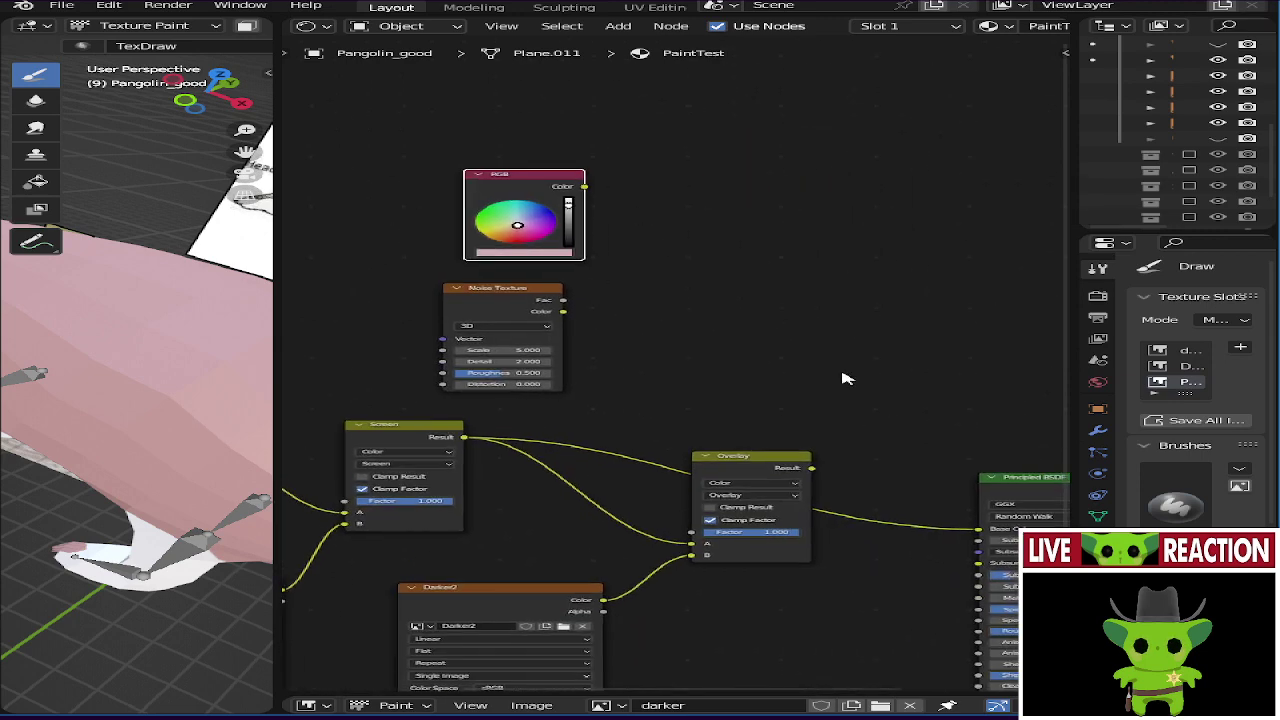
click(1020, 480)
key(x)
mouse_move(1020, 480)
middle_down()
mouse_move(749, 371)
mouse_move(664, 386)
middle_up()
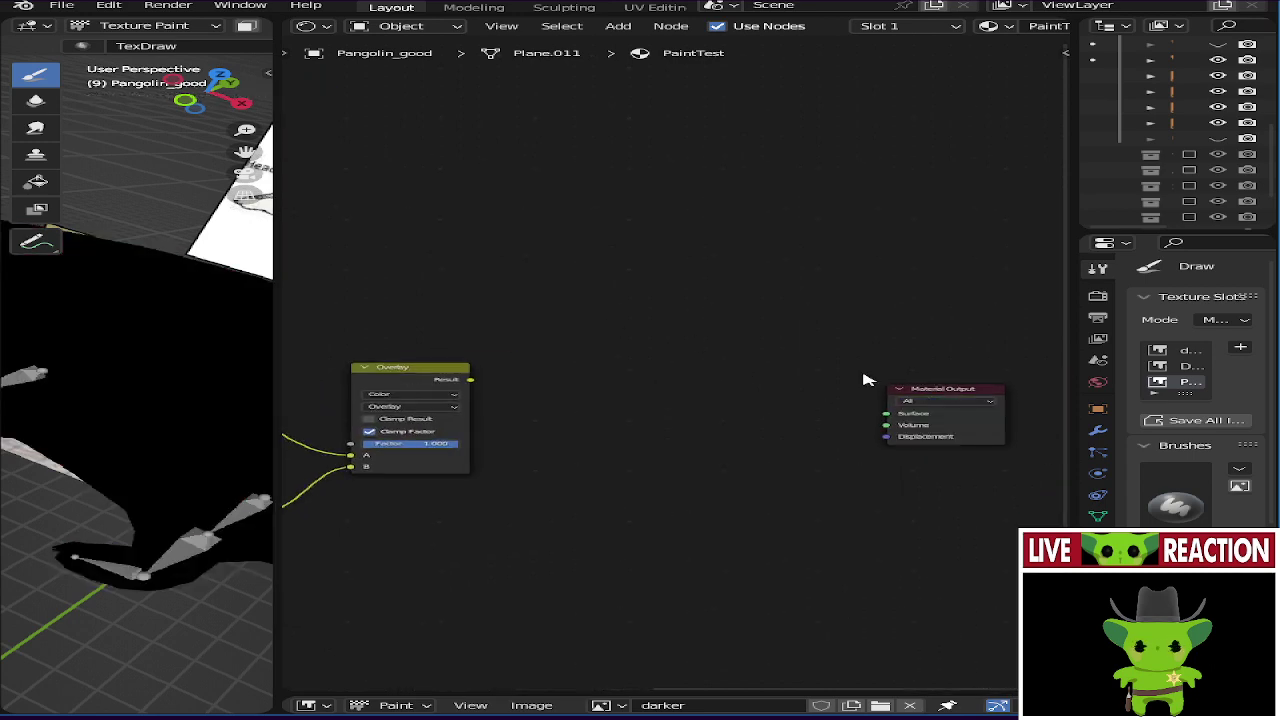
click(932, 392)
drag(932, 392, 517, 275)
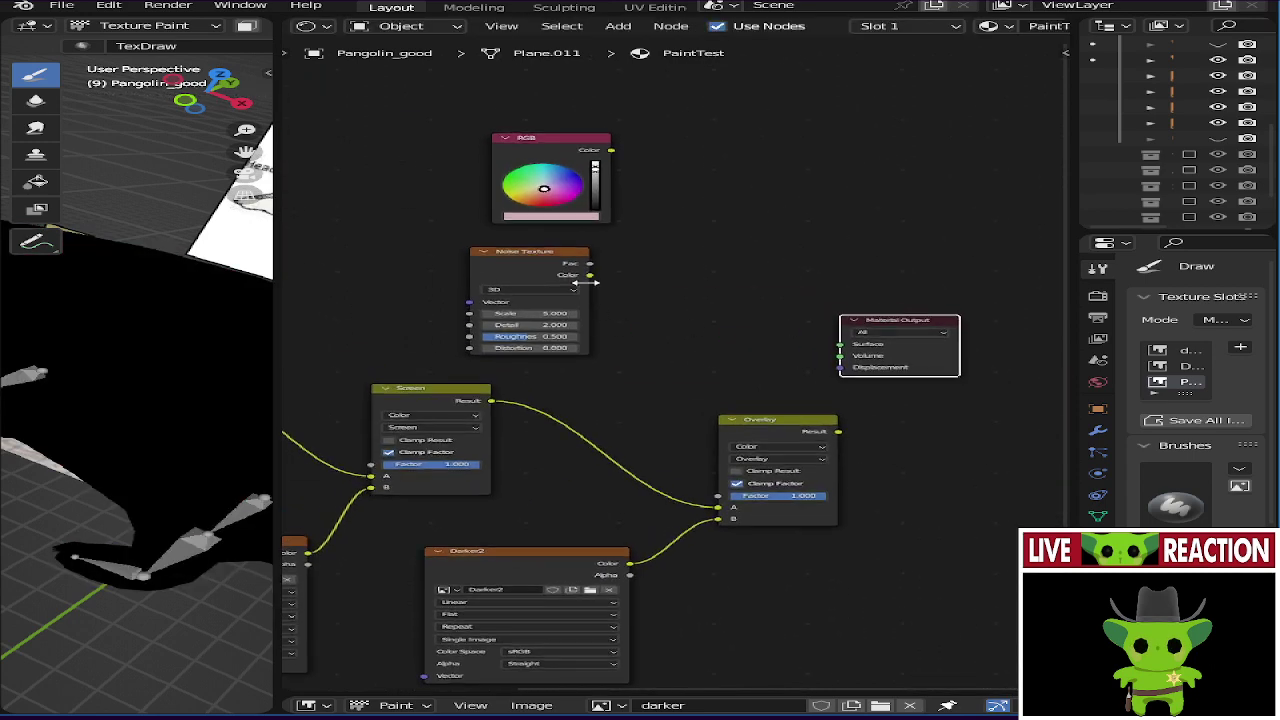
- Connect the Noise Texture's Color output to the Material Output's Surface input
click(592, 280)
drag(592, 280, 839, 344)
middle_drag(630, 371, 722, 386)
scroll(569, 246, left, 4)
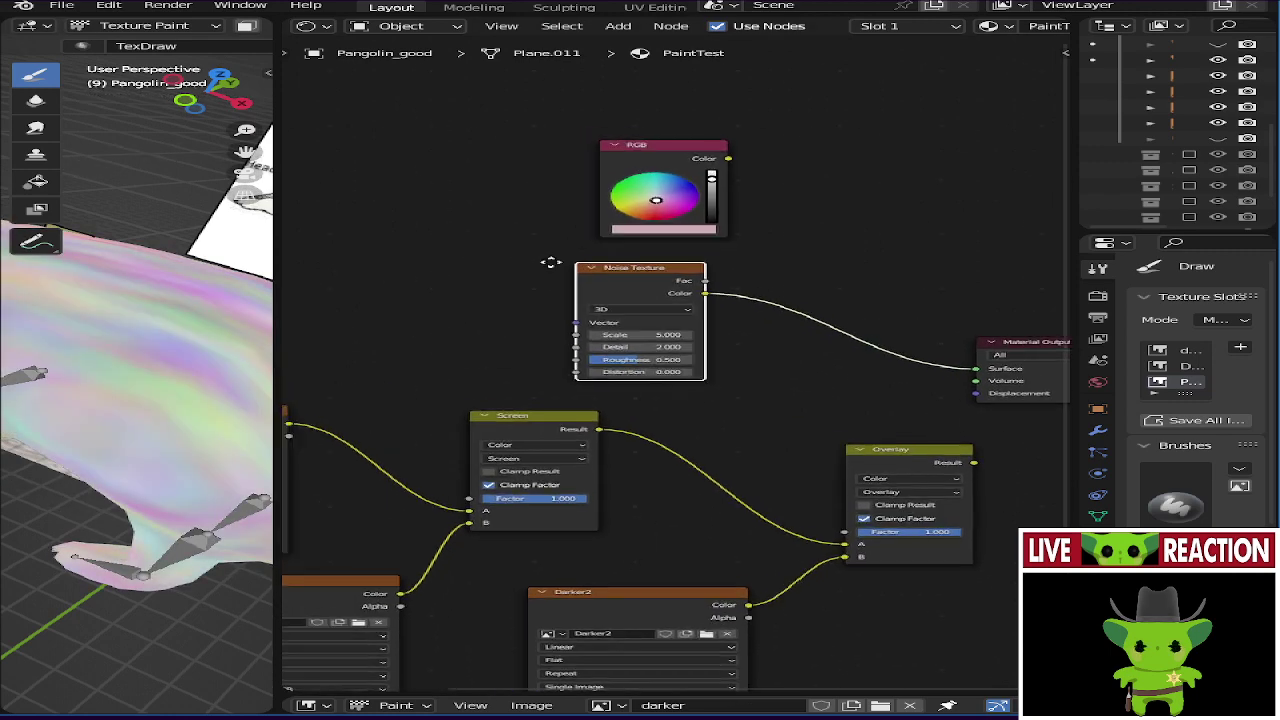
- Widen the 3D viewport to examine the noise pattern on the pangolin's side, and enlarge the node editor again
drag(487, 327, 768, 345)
scroll(1068, 358, up, 4)
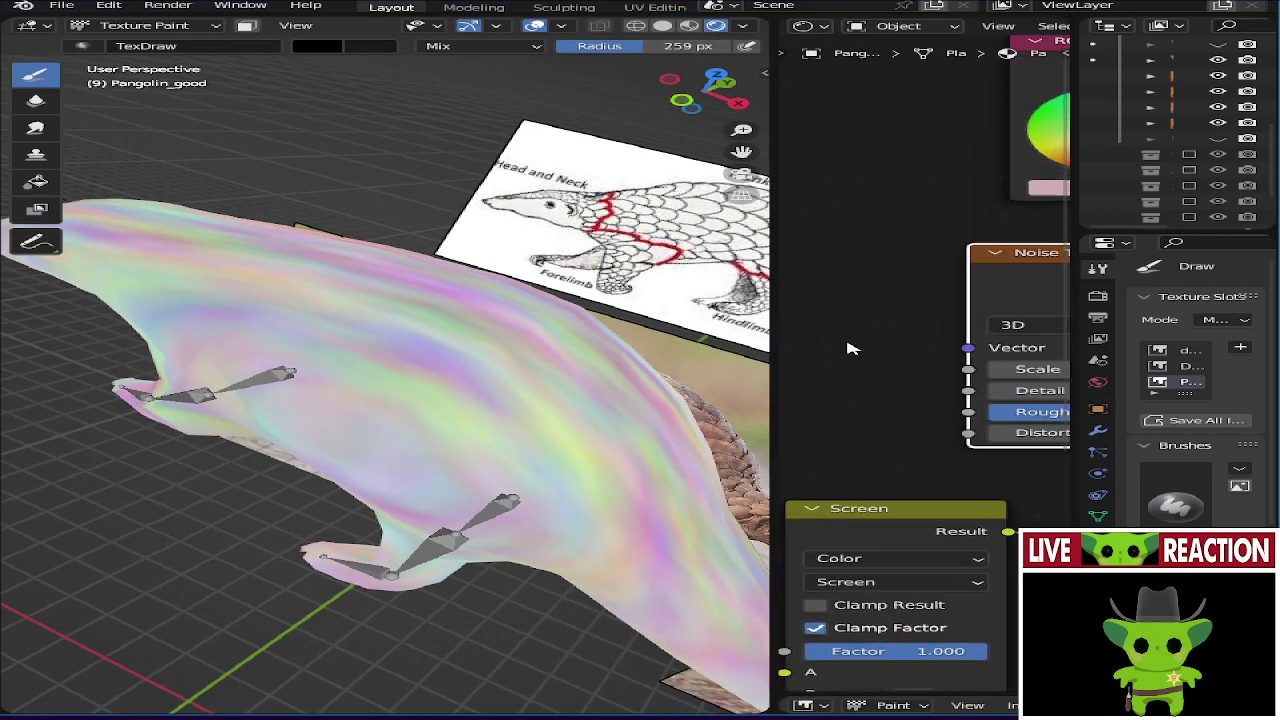
middle_drag(583, 371, 559, 265)
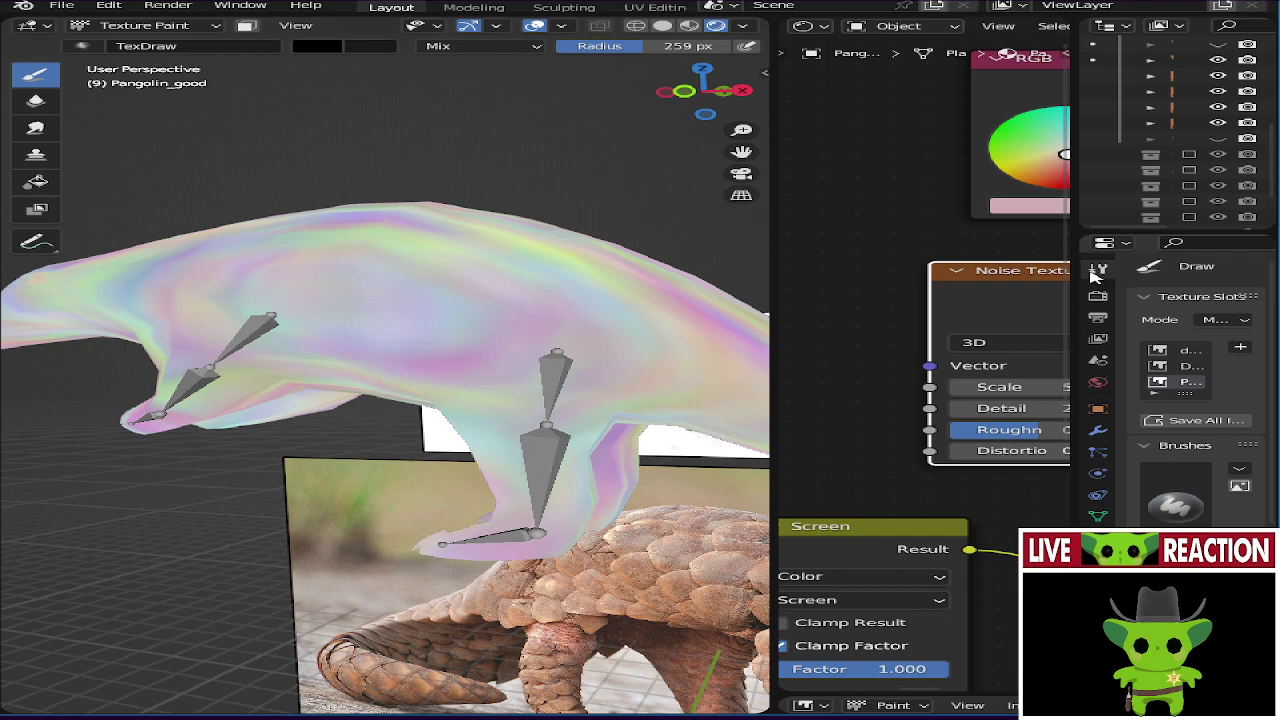
middle_drag(888, 302, 768, 288)
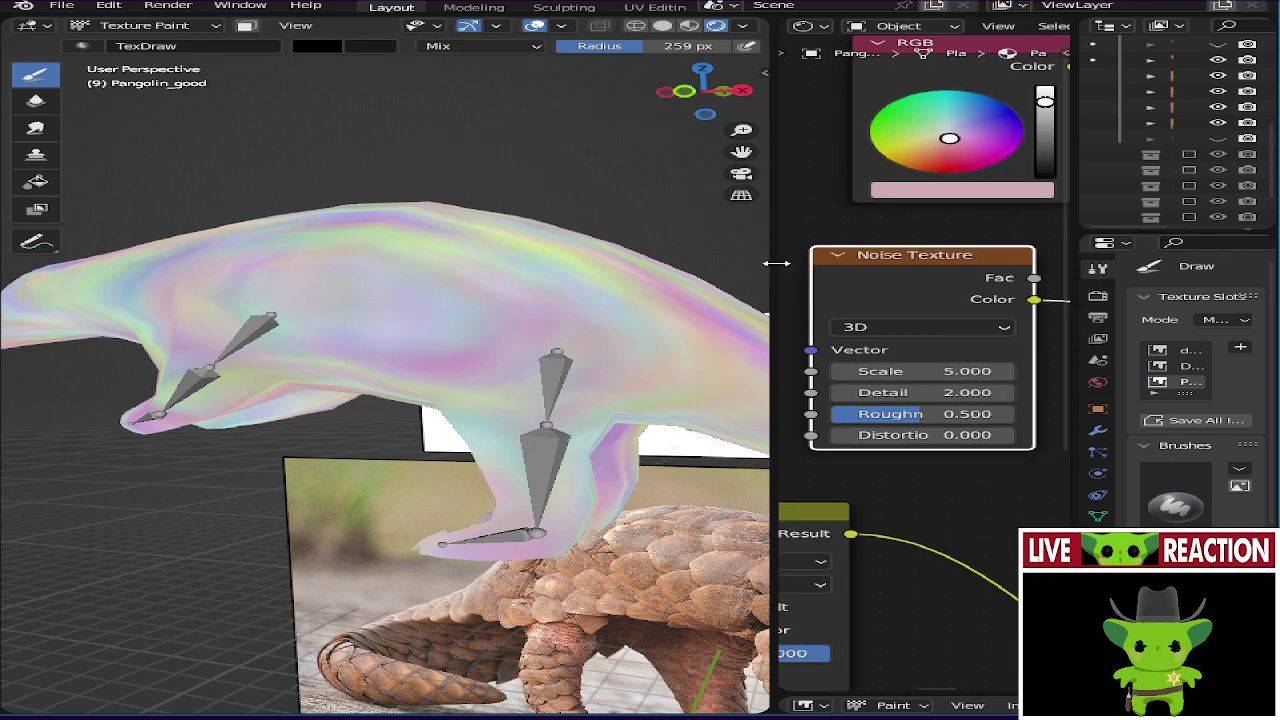
drag(766, 266, 412, 290)
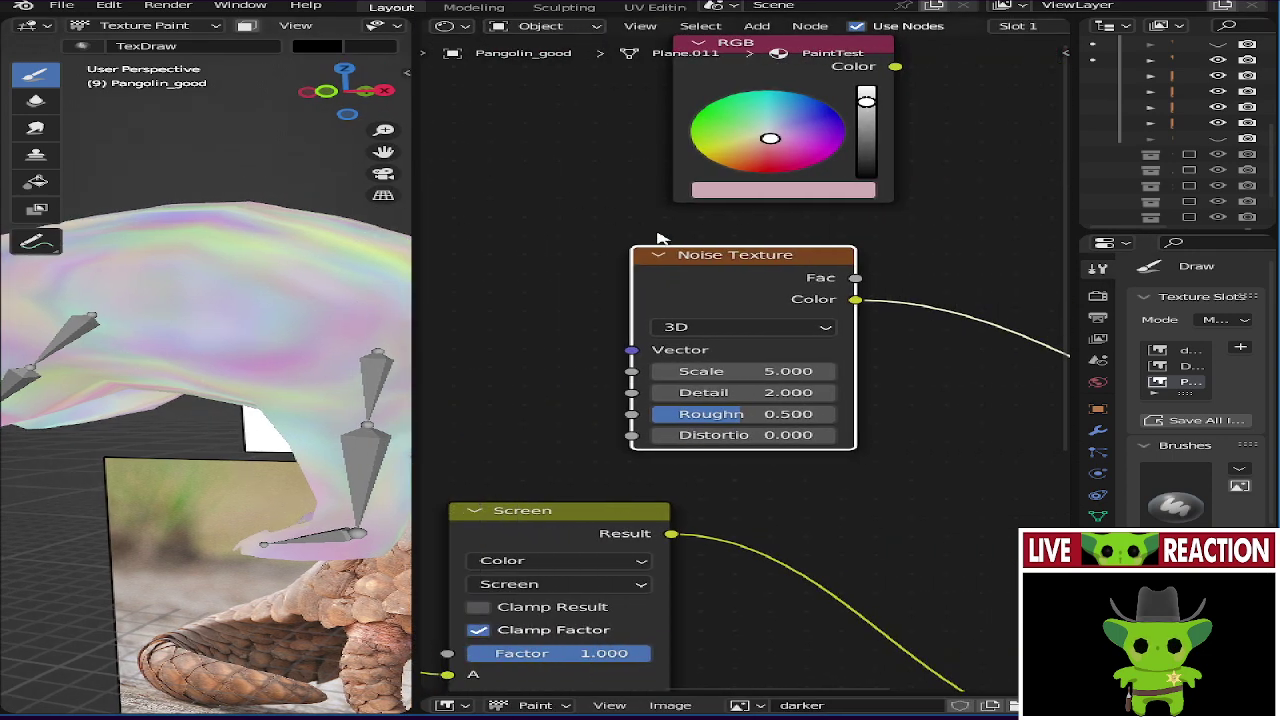
- Switch the pangolin to Object Mode, try the Noise Texture in 2D, and return it to 3D
key(ctrl+Tab)
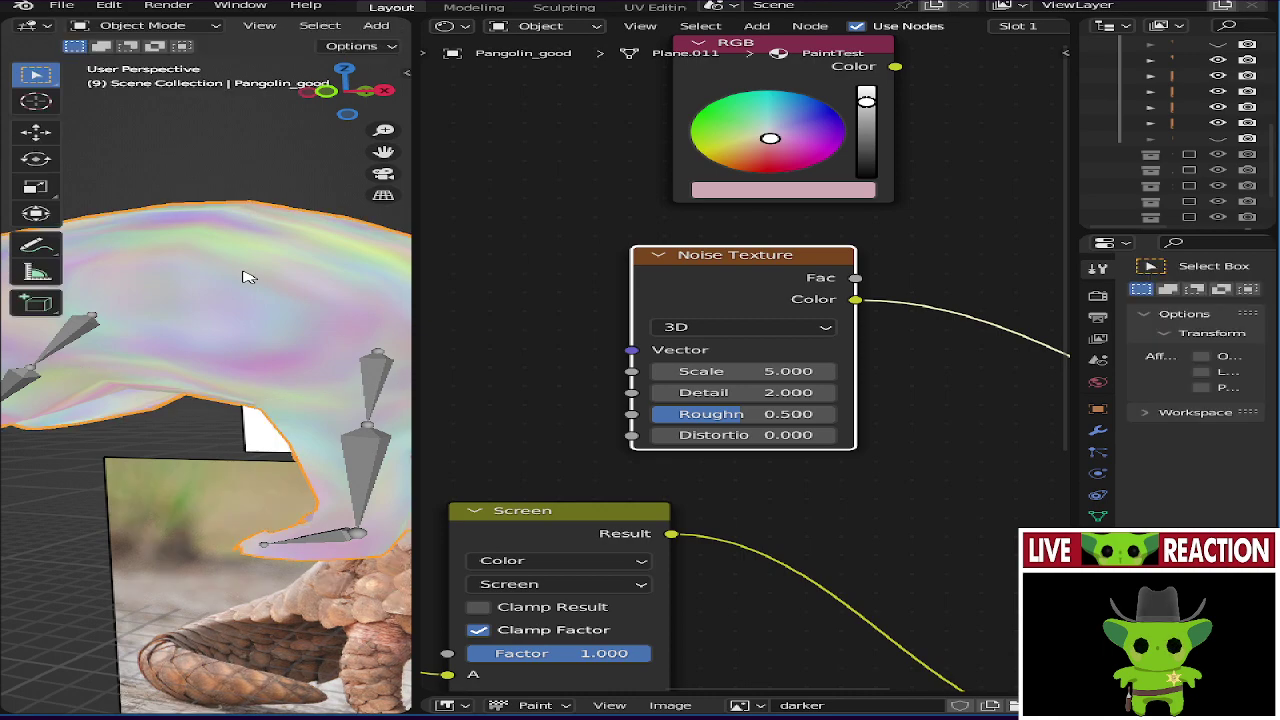
click(737, 330)
click(727, 368)
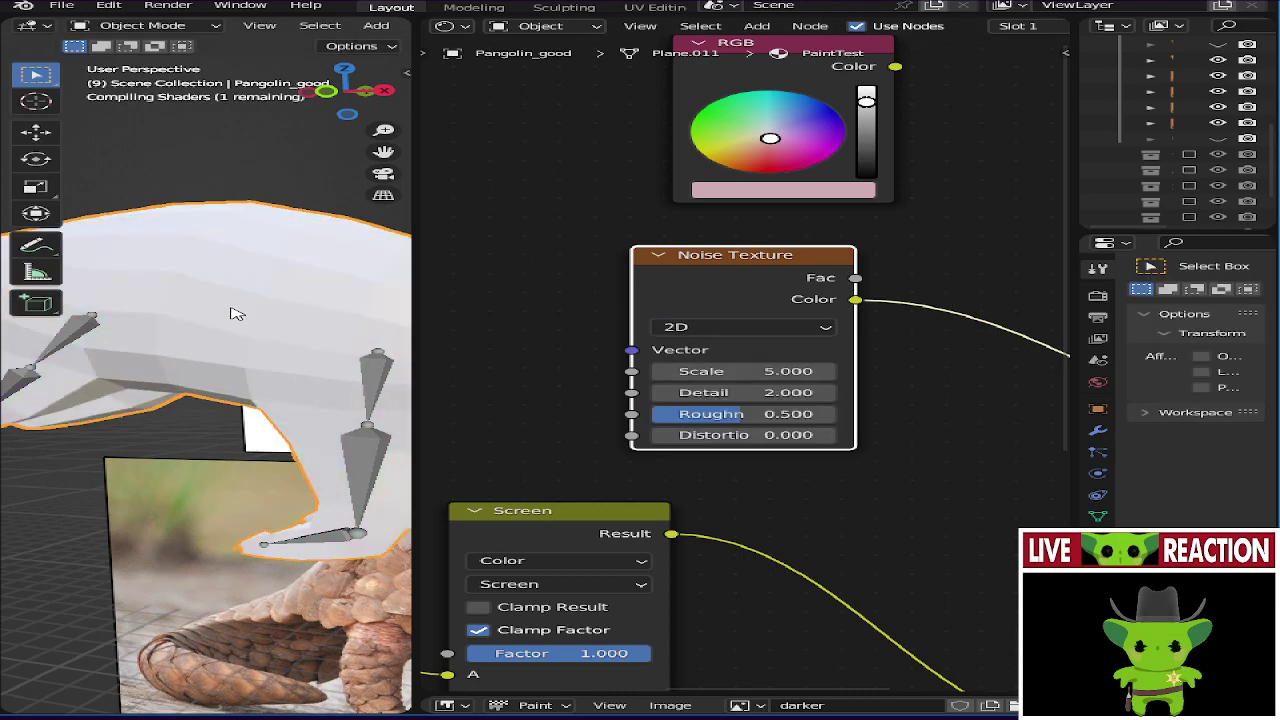
middle_drag(229, 306, 173, 387)
click(697, 329)
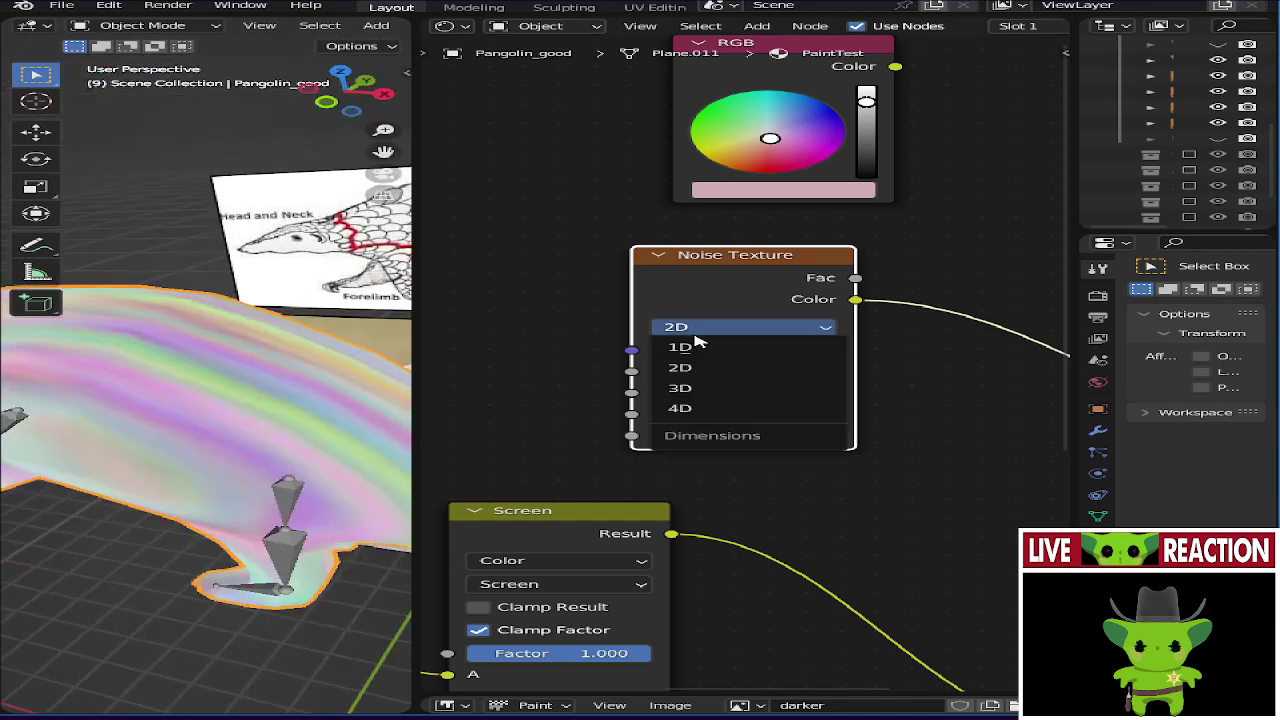
click(714, 389)
- Try the Noise Texture's 1D and 4D dimensions on the pangolin, then restore 3D
click(712, 327)
click(707, 349)
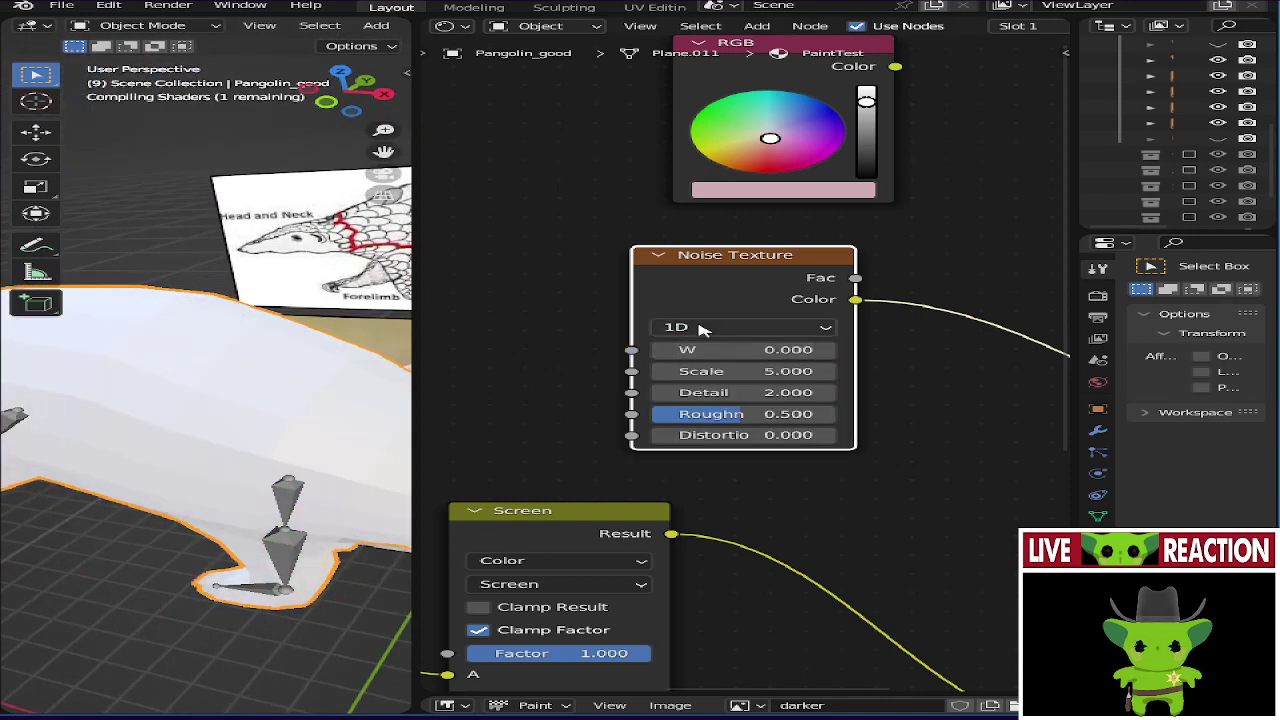
click(704, 329)
click(688, 418)
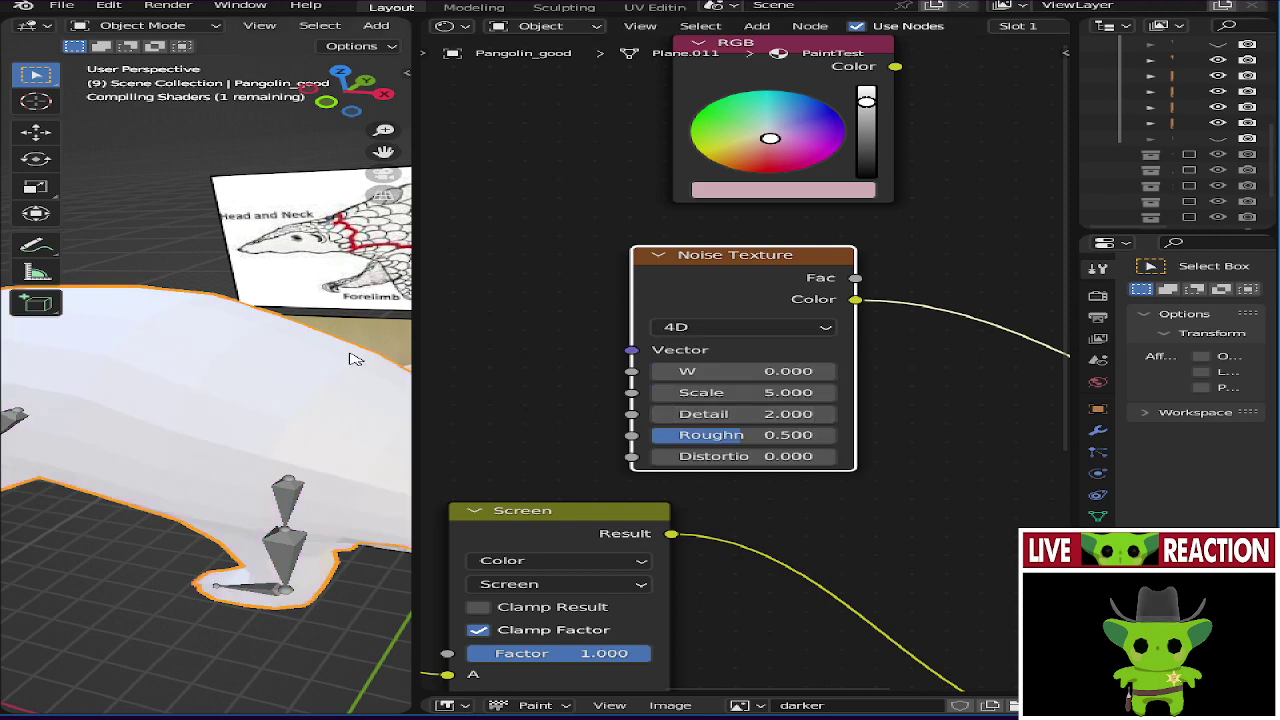
middle_drag(234, 391, 371, 336)
click(692, 327)
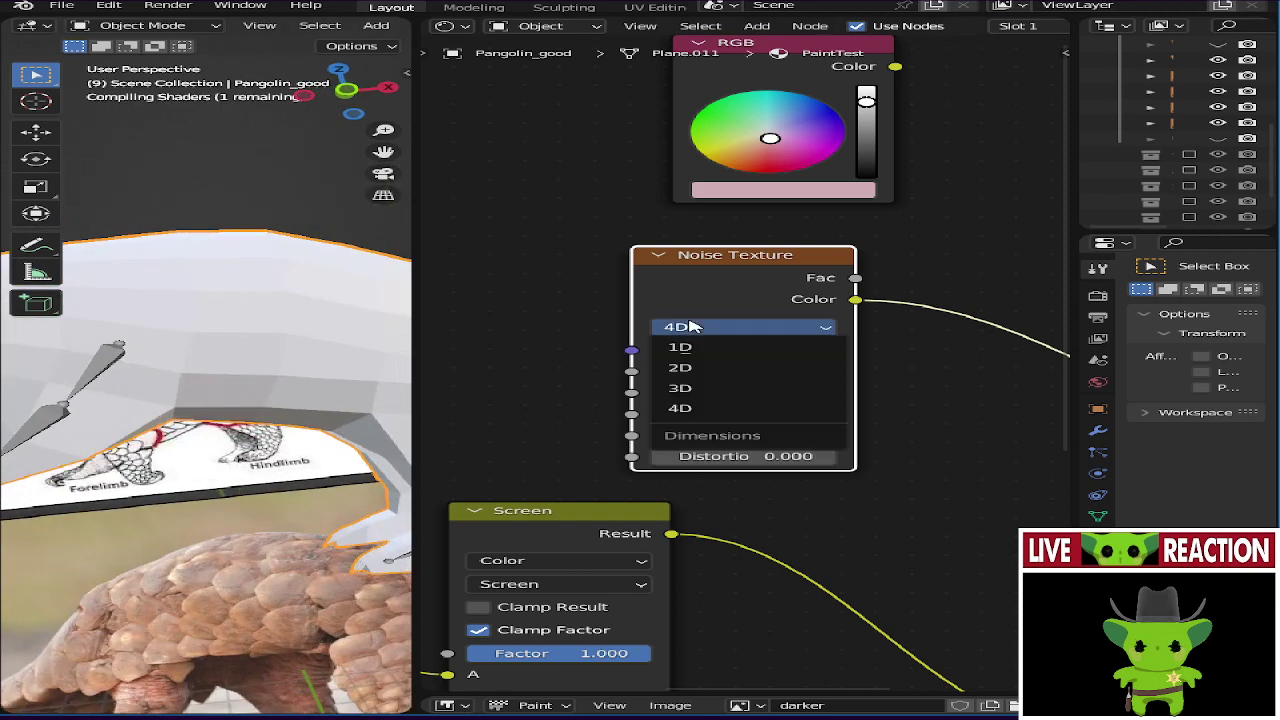
click(680, 390)
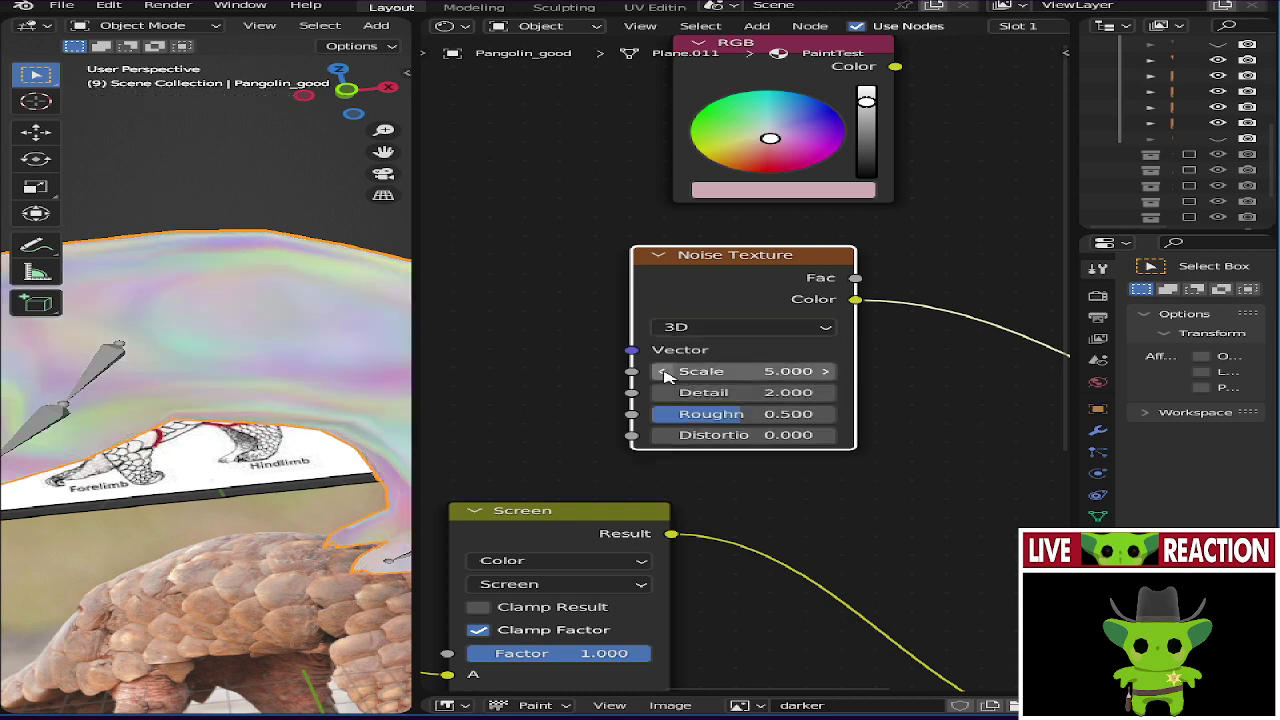
- Save the file and move the RGB node to the empty area above the PaintingTest image node
key(ctrl+s)
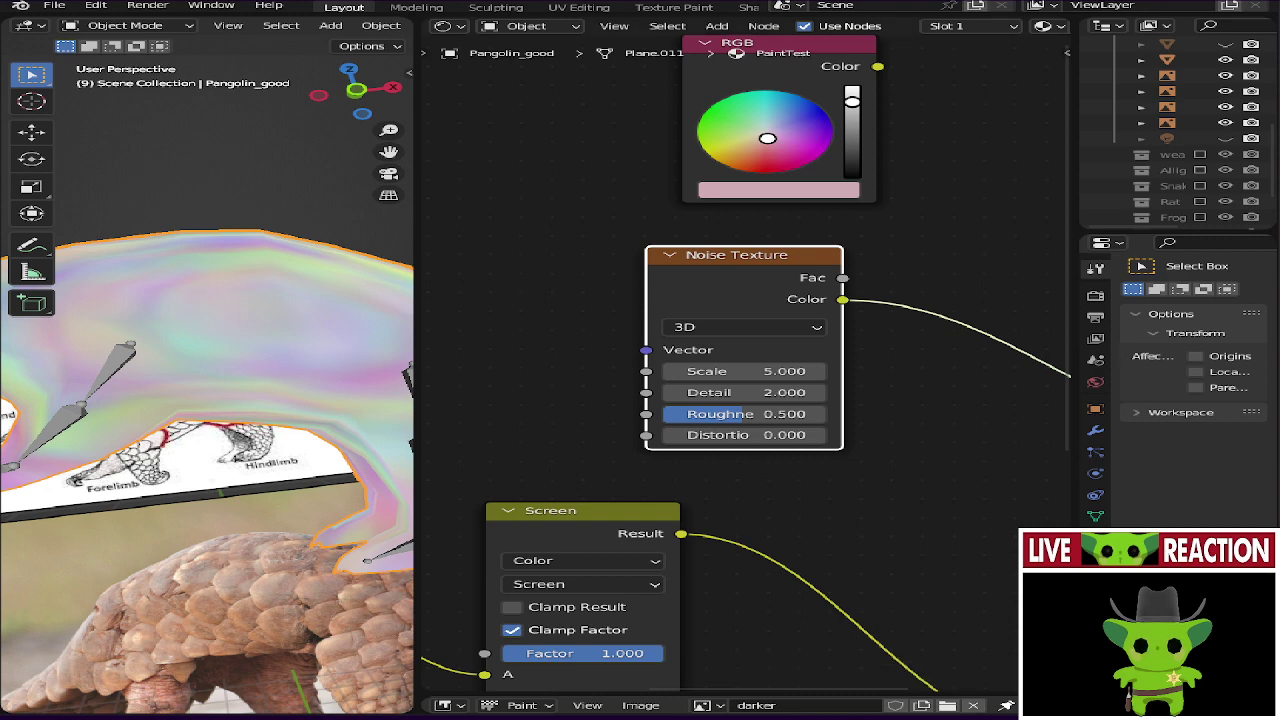
middle_drag(524, 297, 629, 294)
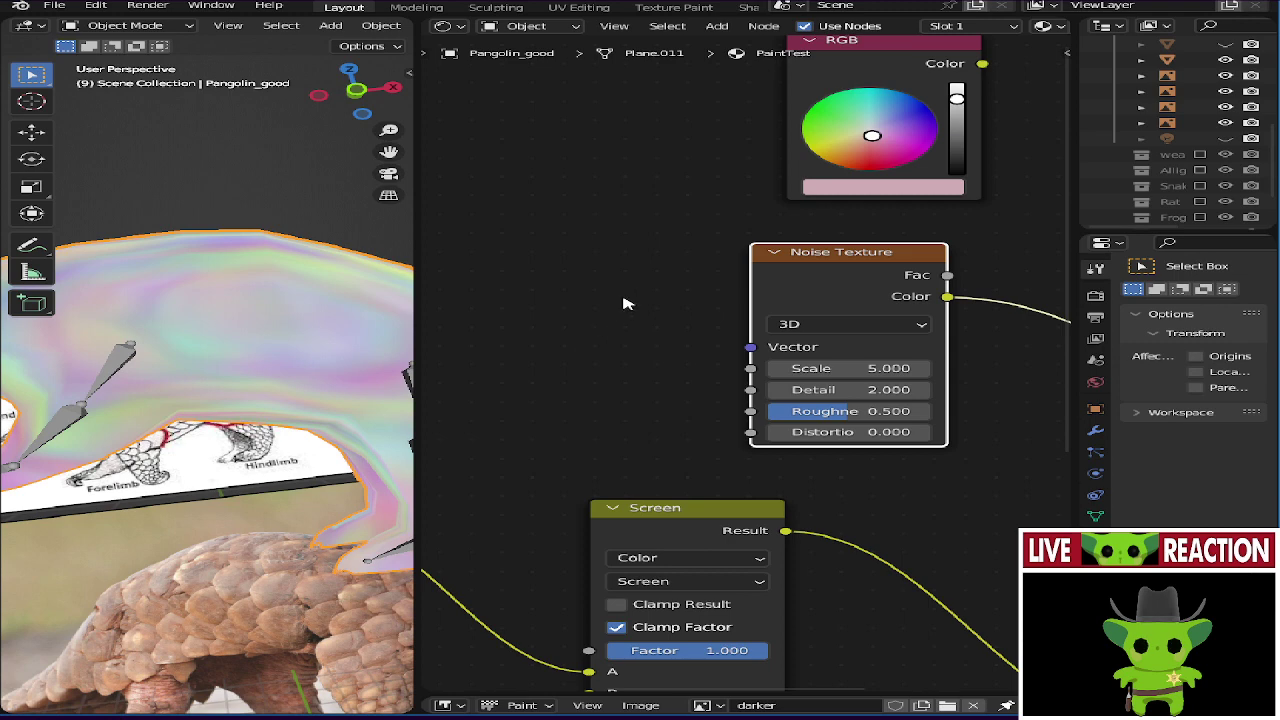
middle_drag(624, 303, 691, 303)
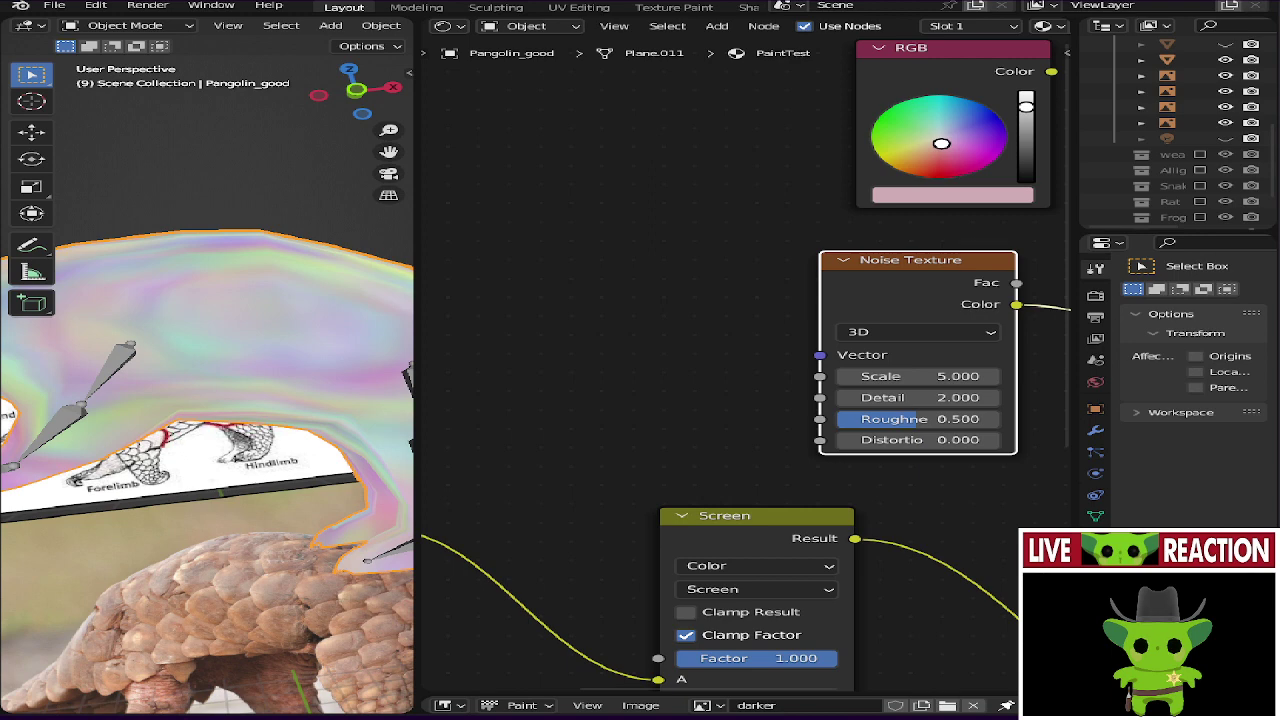
scroll(735, 369, down, 2)
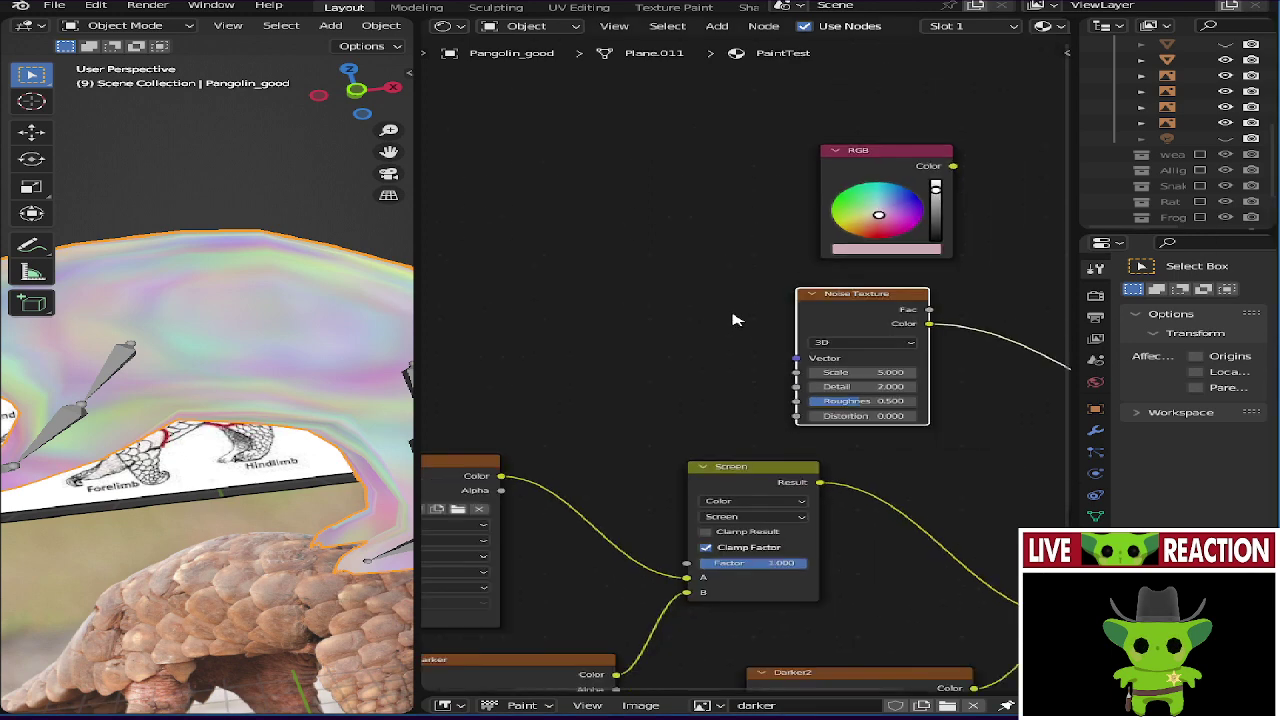
middle_drag(736, 318, 891, 272)
drag(1007, 123, 690, 219)
middle_drag(690, 219, 736, 166)
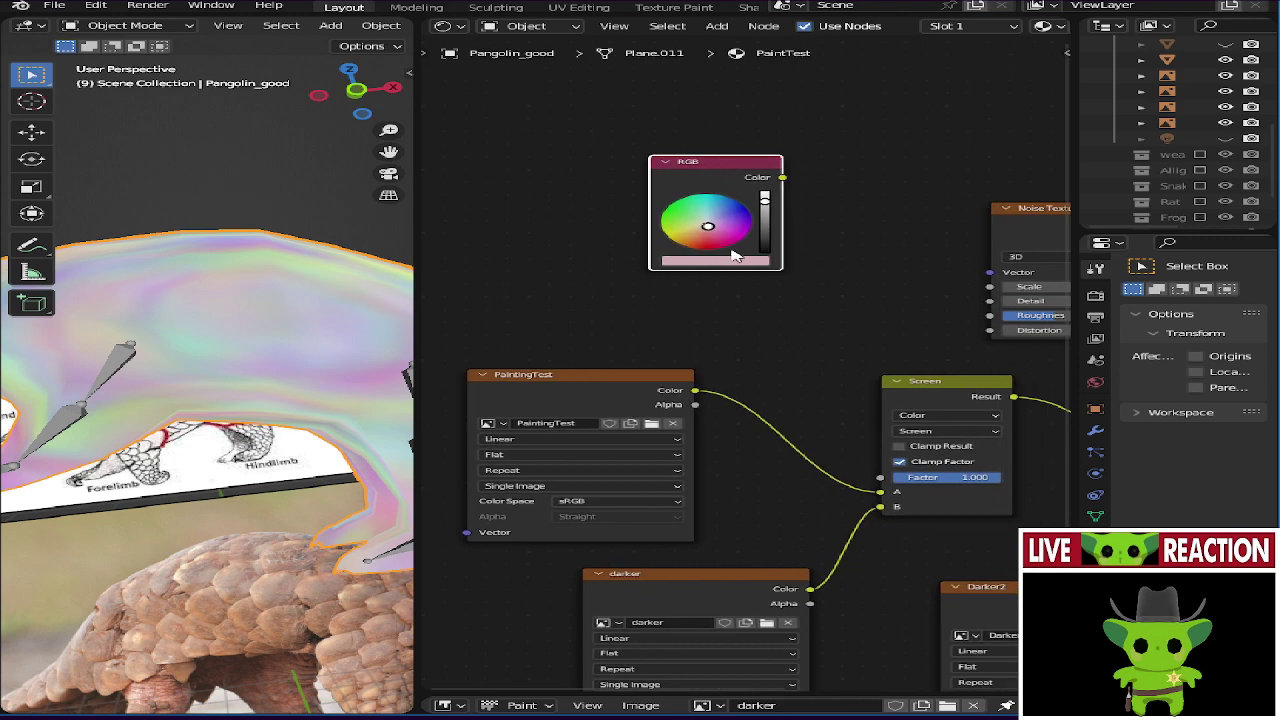
- Connect the RGB Color to the Screen node's A input, and the relocated Noise Texture's Fac output to its Factor input
drag(816, 281, 876, 494)
drag(1024, 216, 806, 192)
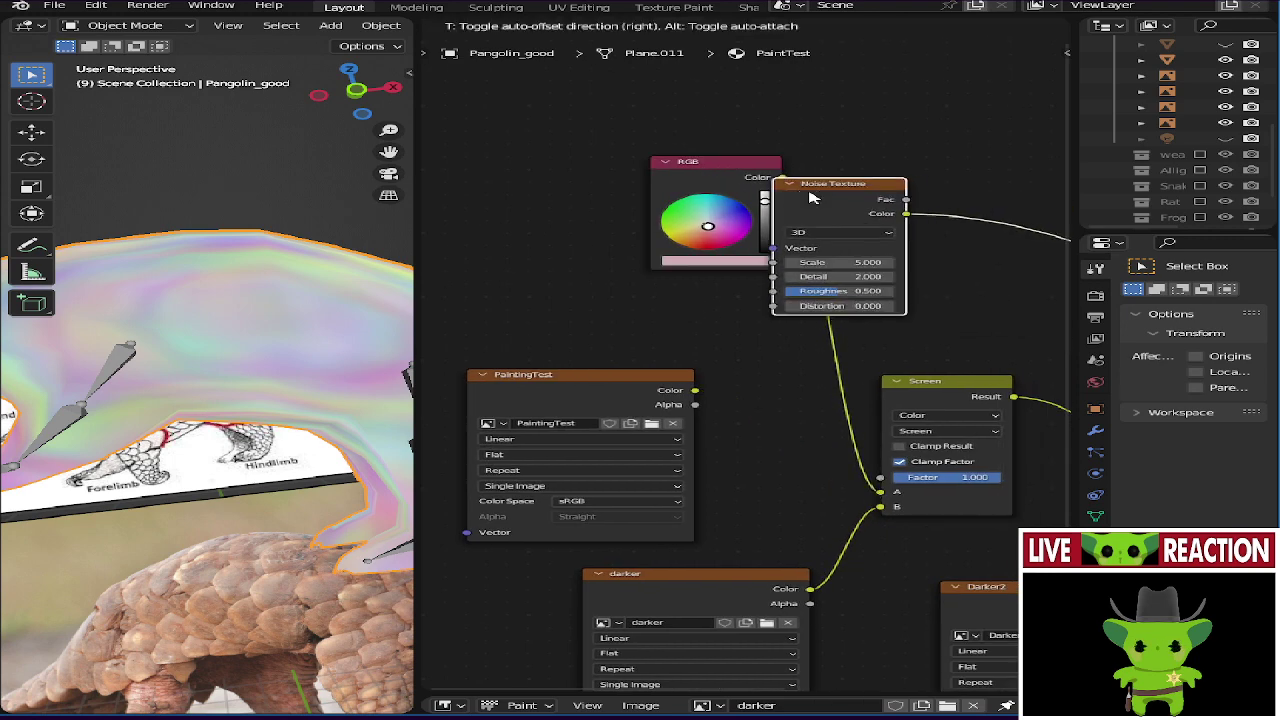
drag(905, 200, 876, 487)
- Connect the Screen node's Result to the Material Output's Surface input and inspect the blend on the pangolin
middle_drag(880, 470, 551, 430)
drag(686, 353, 886, 286)
middle_drag(718, 345, 843, 324)
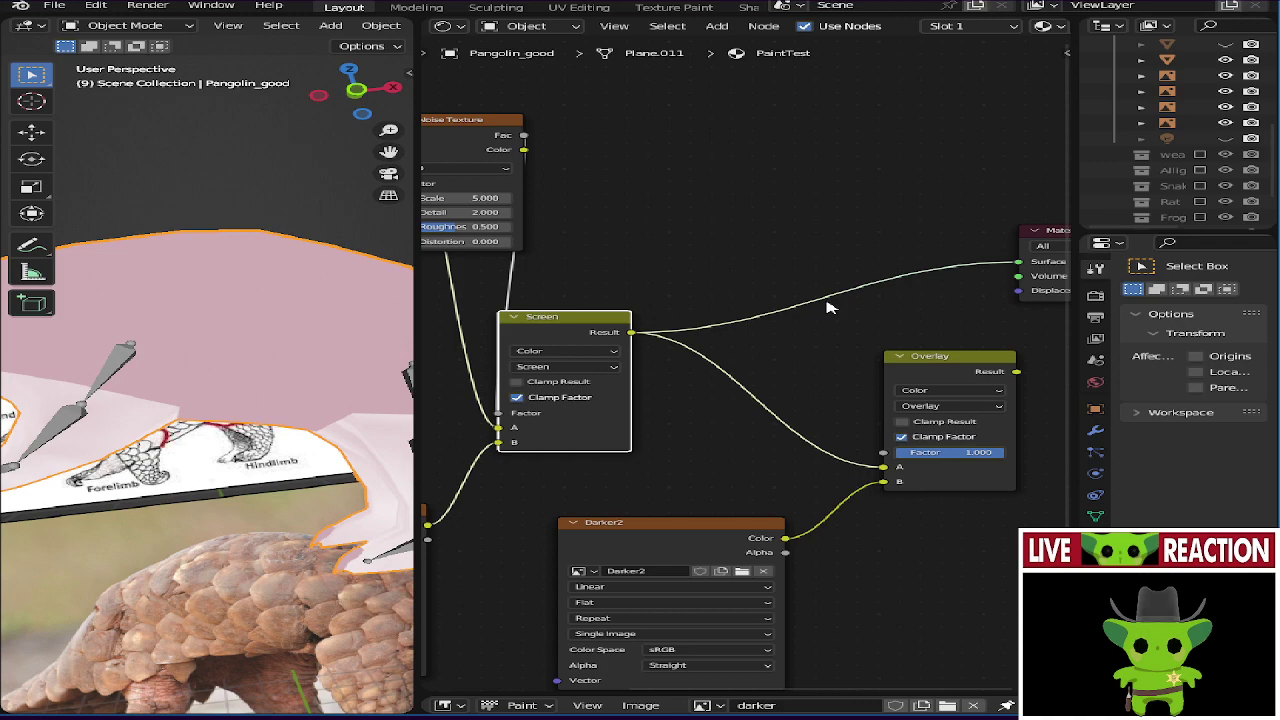
ctrl+scroll(771, 259, left, 5)
mouse_move(300, 300)
middle_down()
mouse_move(422, 296)
mouse_move(40, 250)
mouse_move(303, 370)
mouse_move(245, 367)
middle_up()
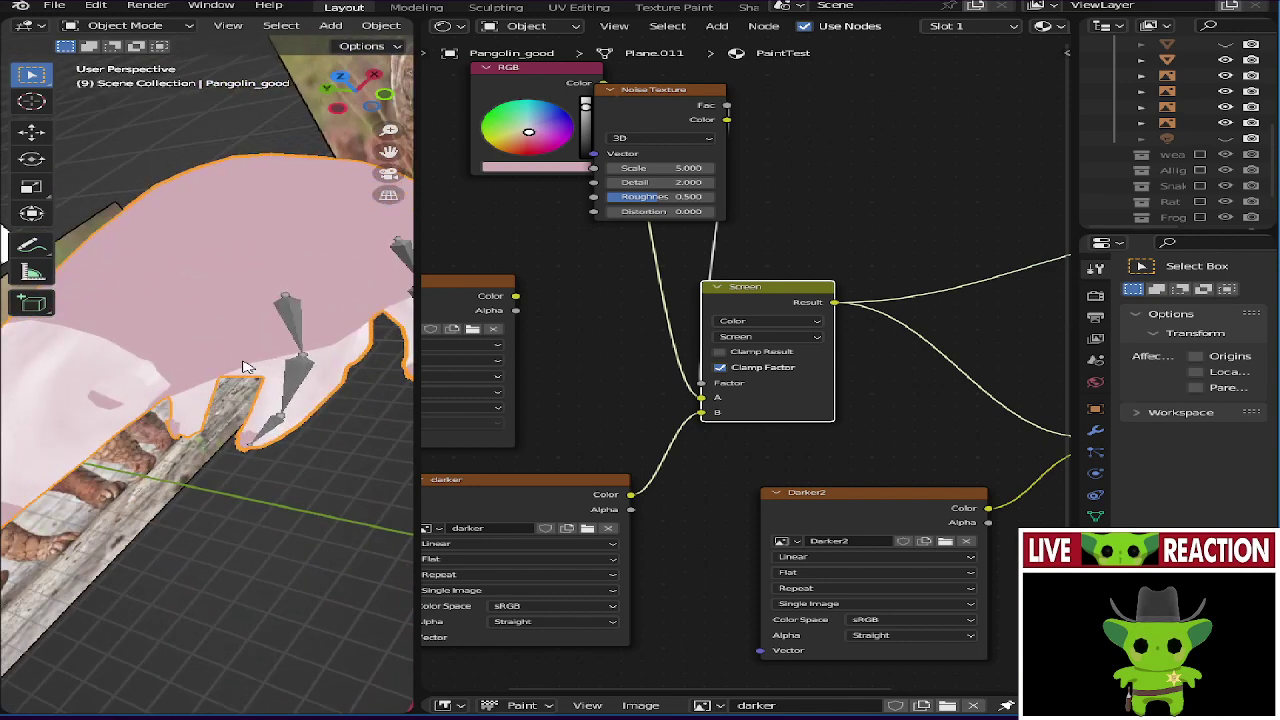
- Separate the overlapping RGB and Noise Texture nodes so their links into the Screen node are readable
middle_drag(845, 186, 845, 205)
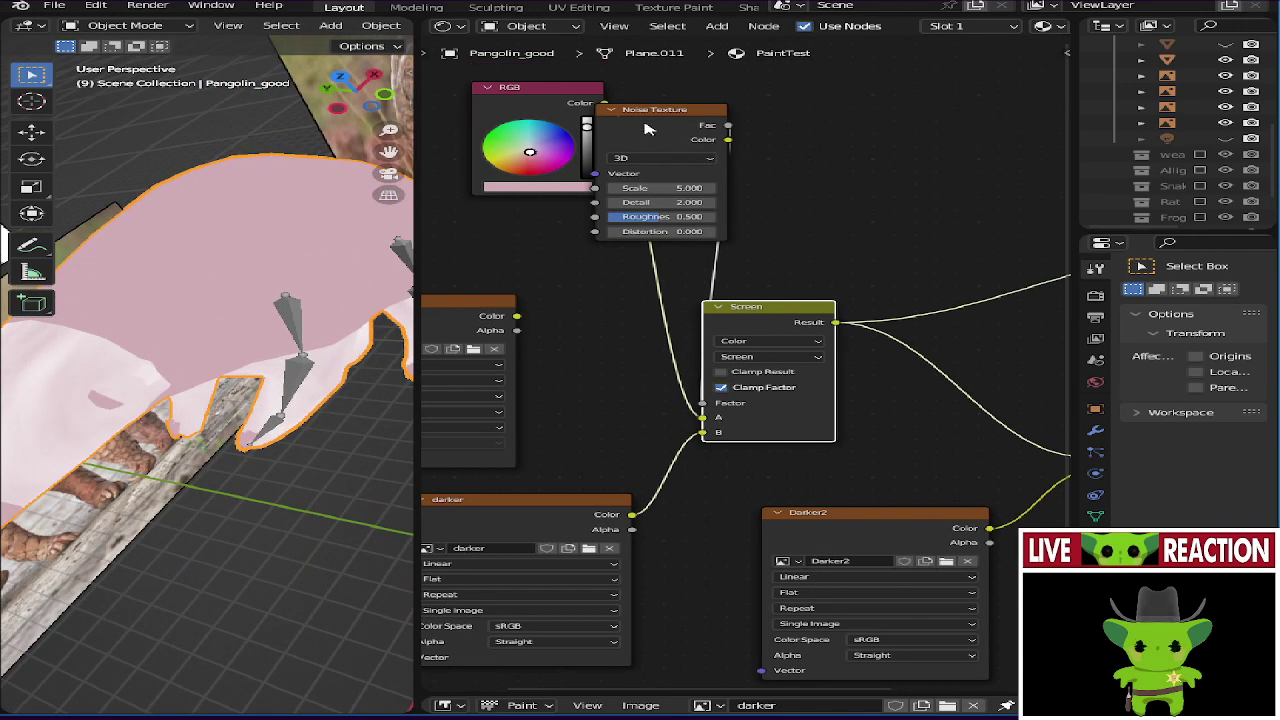
drag(557, 110, 463, 178)
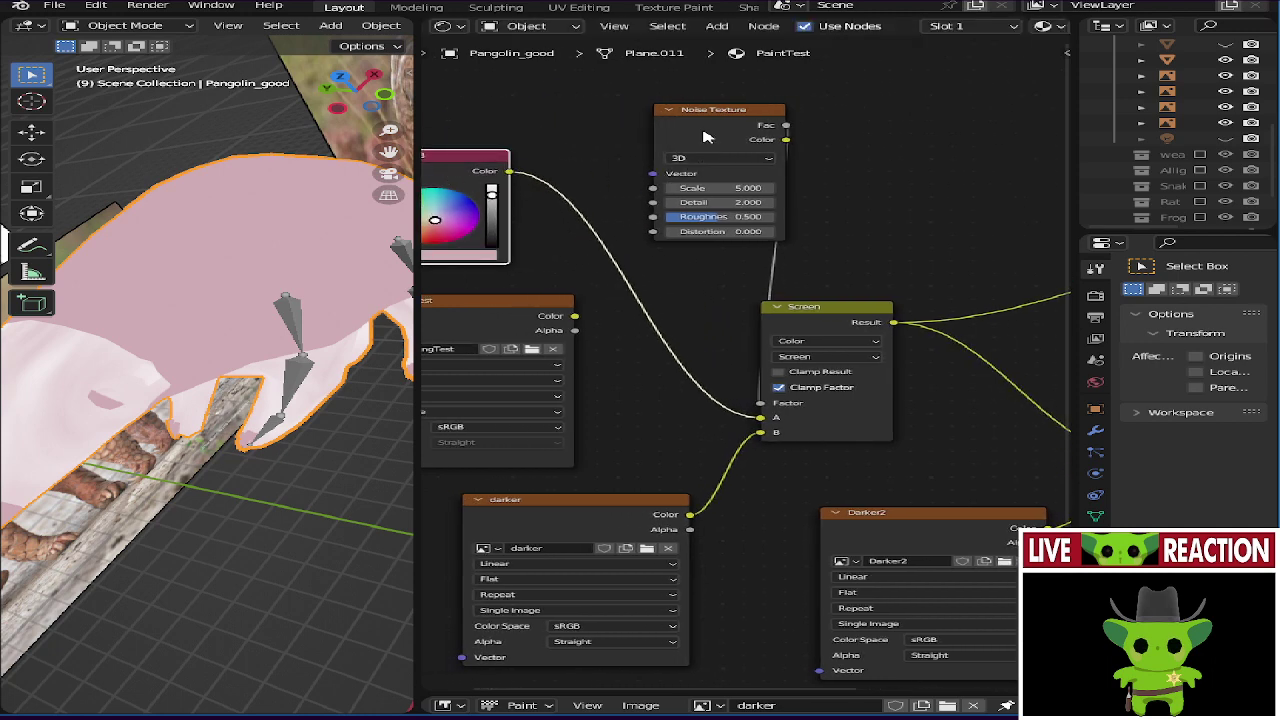
drag(705, 137, 662, 168)
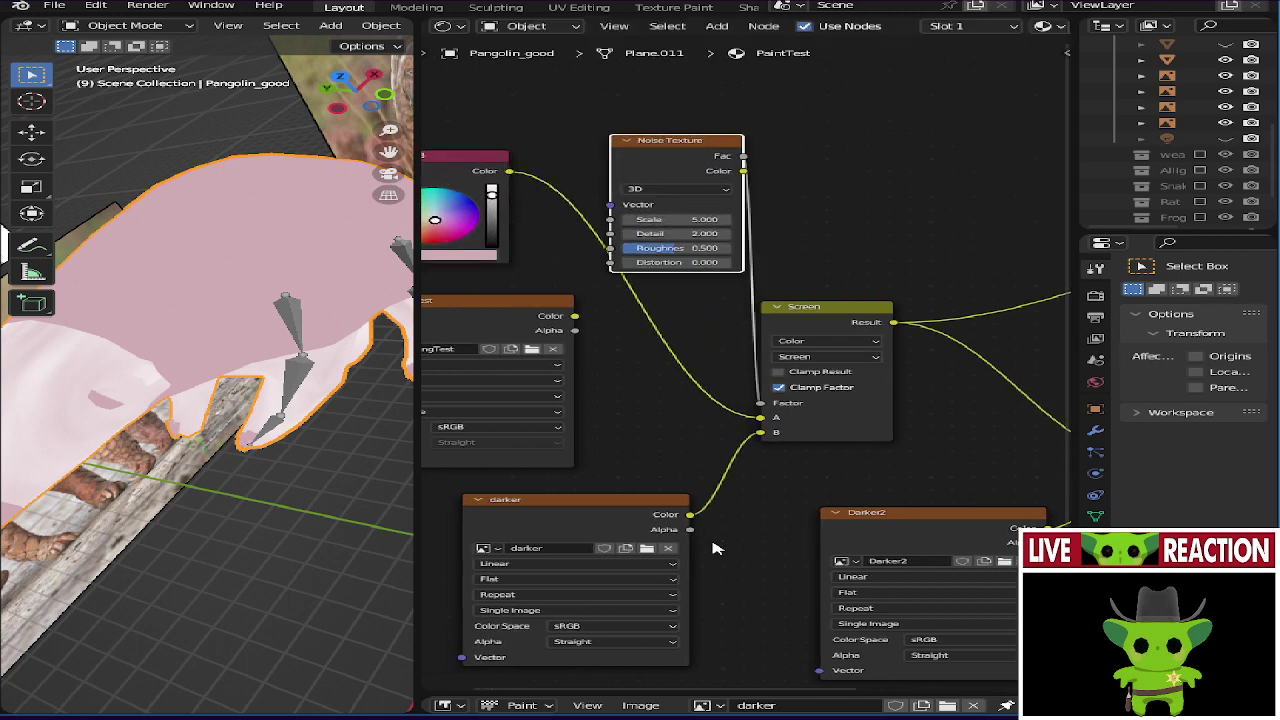
- Display the UV islands over the darker image in Edit Mode and paint the white around the upper-left islands black
drag(787, 692, 780, 157)
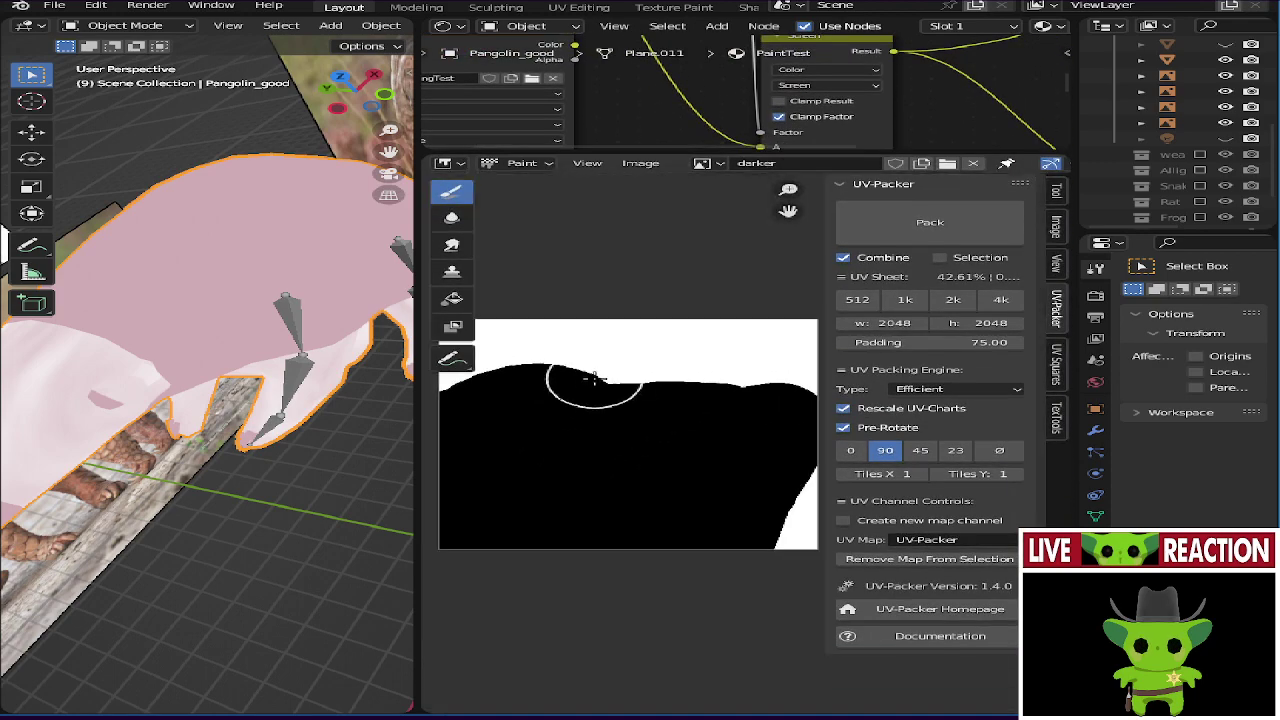
key(Tab)
scroll(600, 400, up, 4)
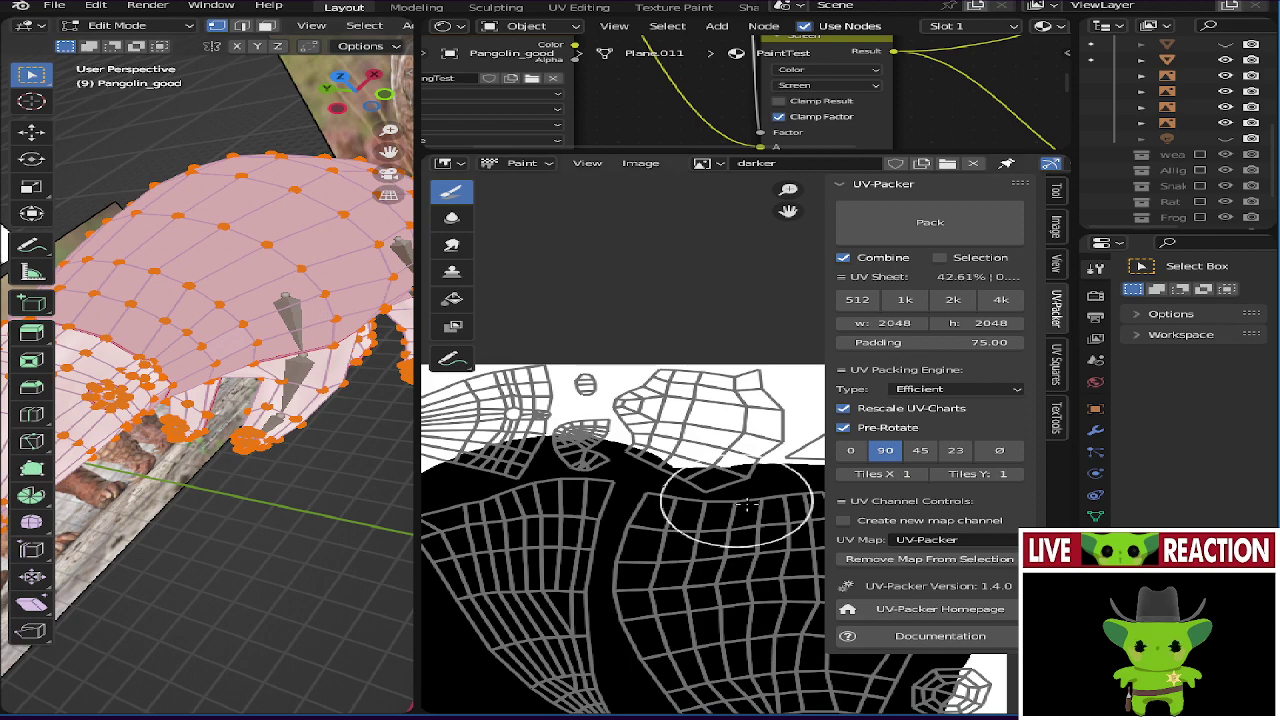
mouse_move(692, 490)
mouse_down()
mouse_move(649, 389)
mouse_move(600, 410)
mouse_up()
middle_drag(230, 300, 130, 325)
scroll(130, 327, up, 4)
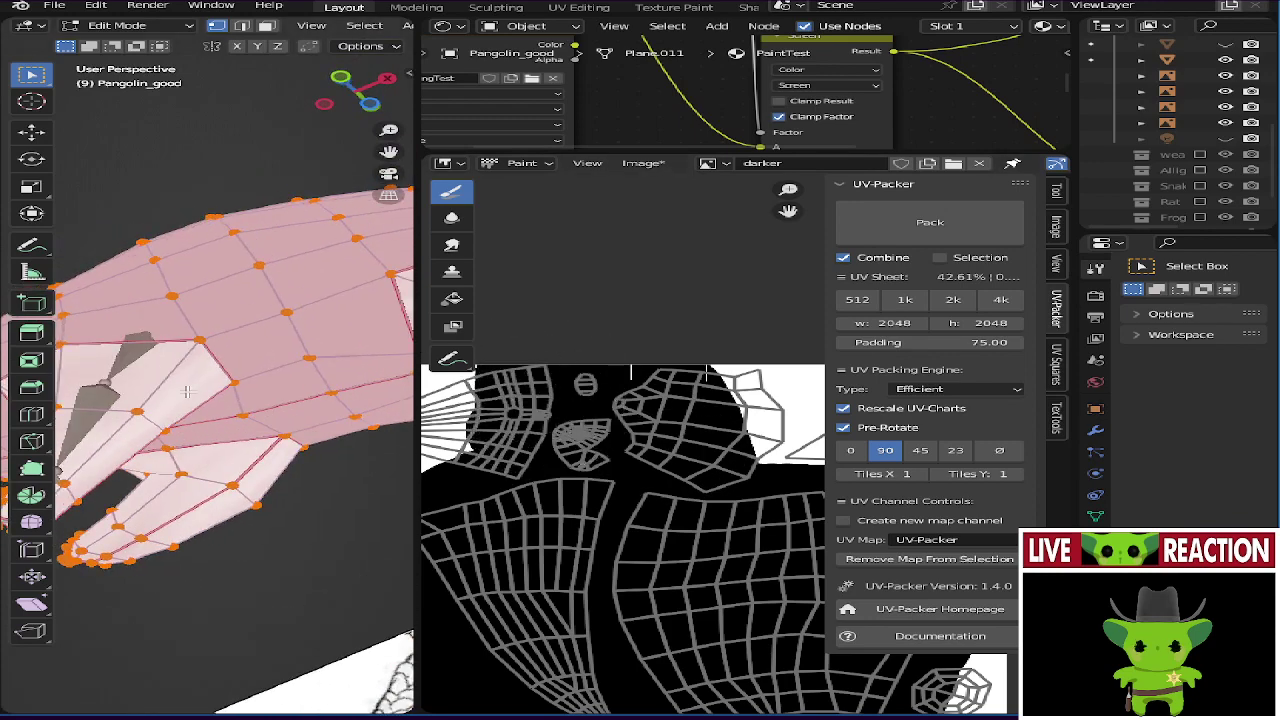
- Paint the remaining white areas along the right side of the darker image black, covering every UV island
middle_drag(186, 392, 160, 380)
middle_drag(465, 430, 630, 425)
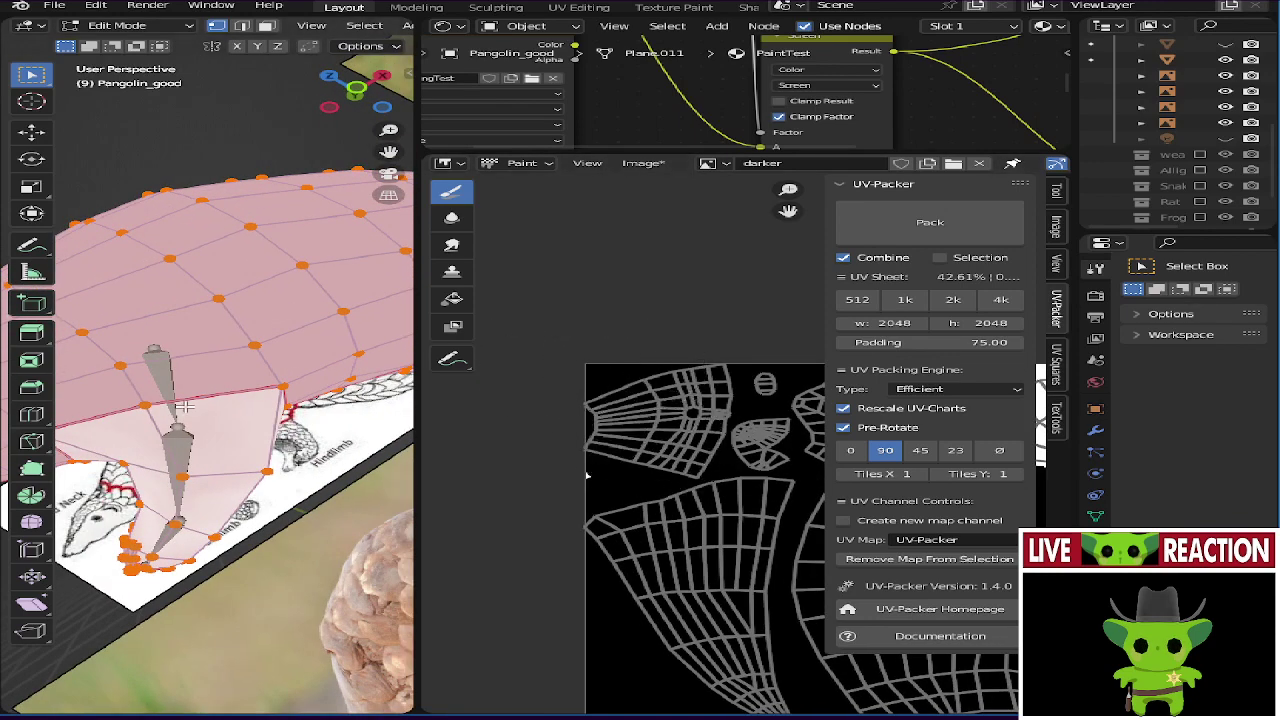
middle_drag(185, 407, 5, 447)
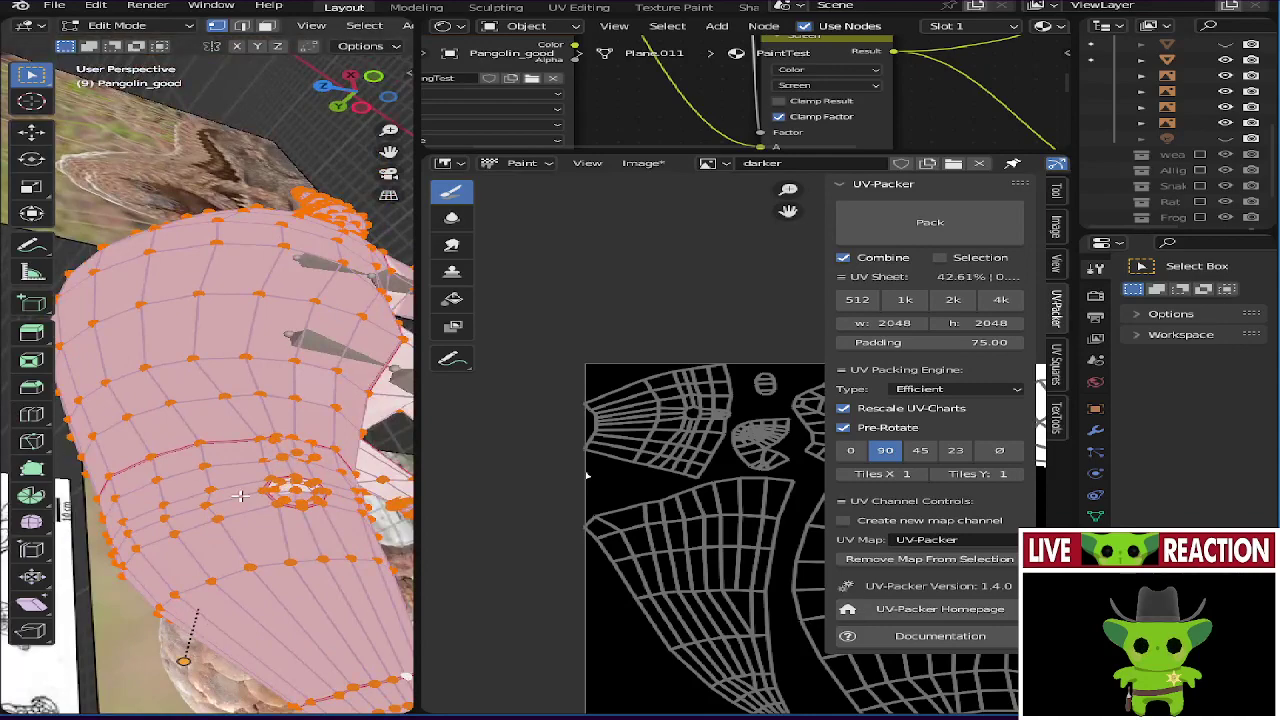
middle_drag(240, 494, 175, 404)
scroll(571, 434, up, 2)
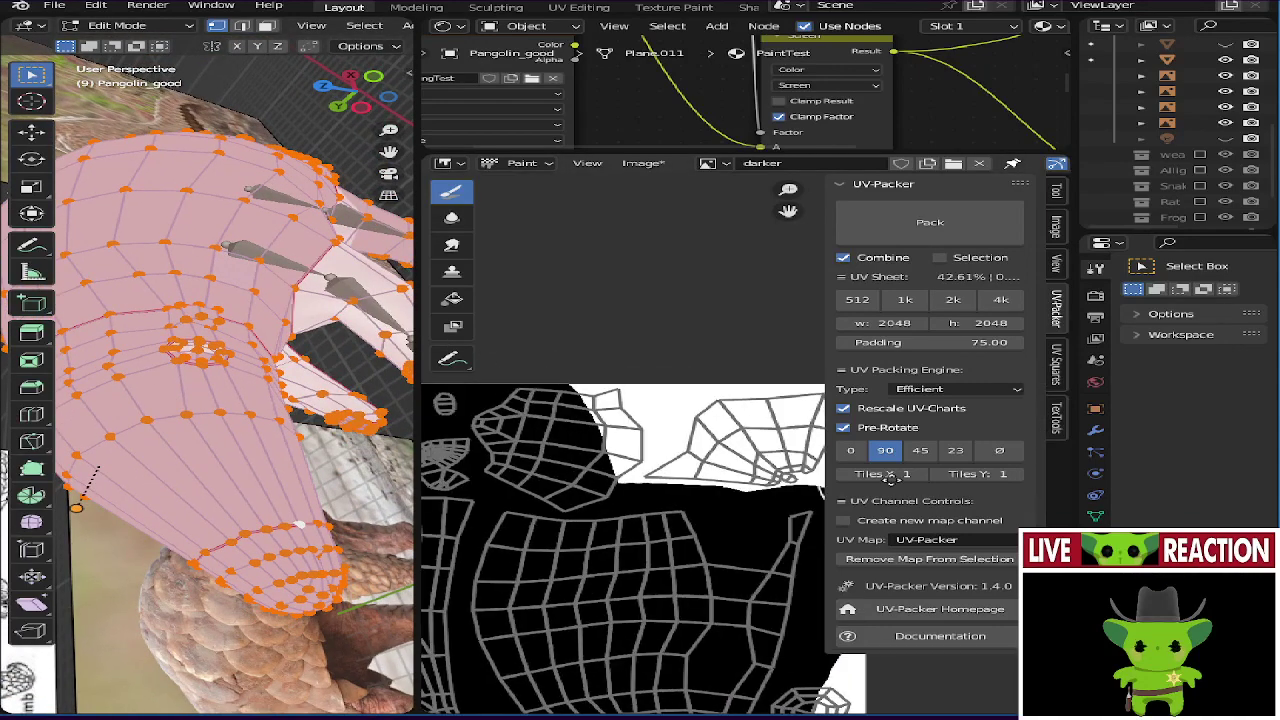
scroll(749, 466, up, 1)
mouse_move(660, 468)
mouse_down()
mouse_move(600, 473)
mouse_move(655, 381)
mouse_move(643, 354)
mouse_move(588, 449)
mouse_move(506, 443)
mouse_move(463, 382)
mouse_move(622, 387)
mouse_move(717, 501)
mouse_move(691, 517)
mouse_up()
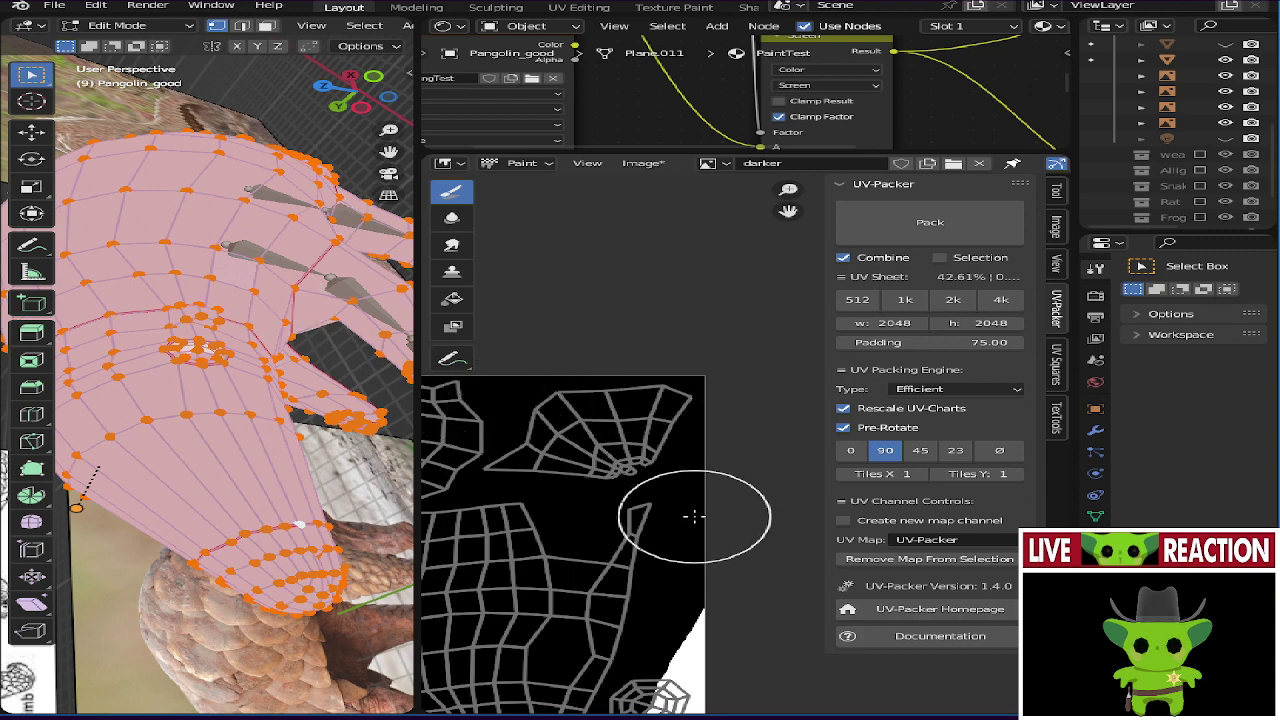
middle_drag(691, 517, 720, 357)
mouse_move(720, 357)
mouse_down()
mouse_move(723, 573)
mouse_move(669, 543)
mouse_up()
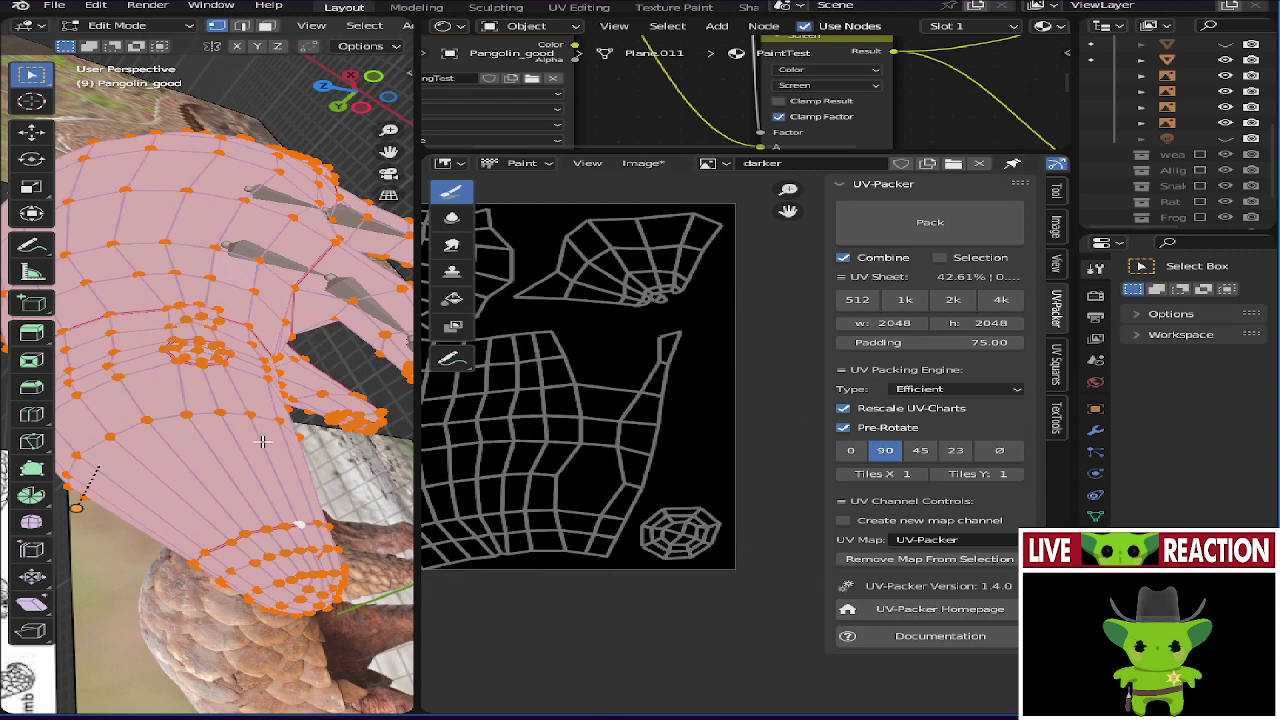
- View the pangolin from the front in Texture Paint mode and set the TexDraw brush colour to white
key(KP_1)
scroll(133, 397, up, 2)
ctrl+scroll(401, 397, down, 3)
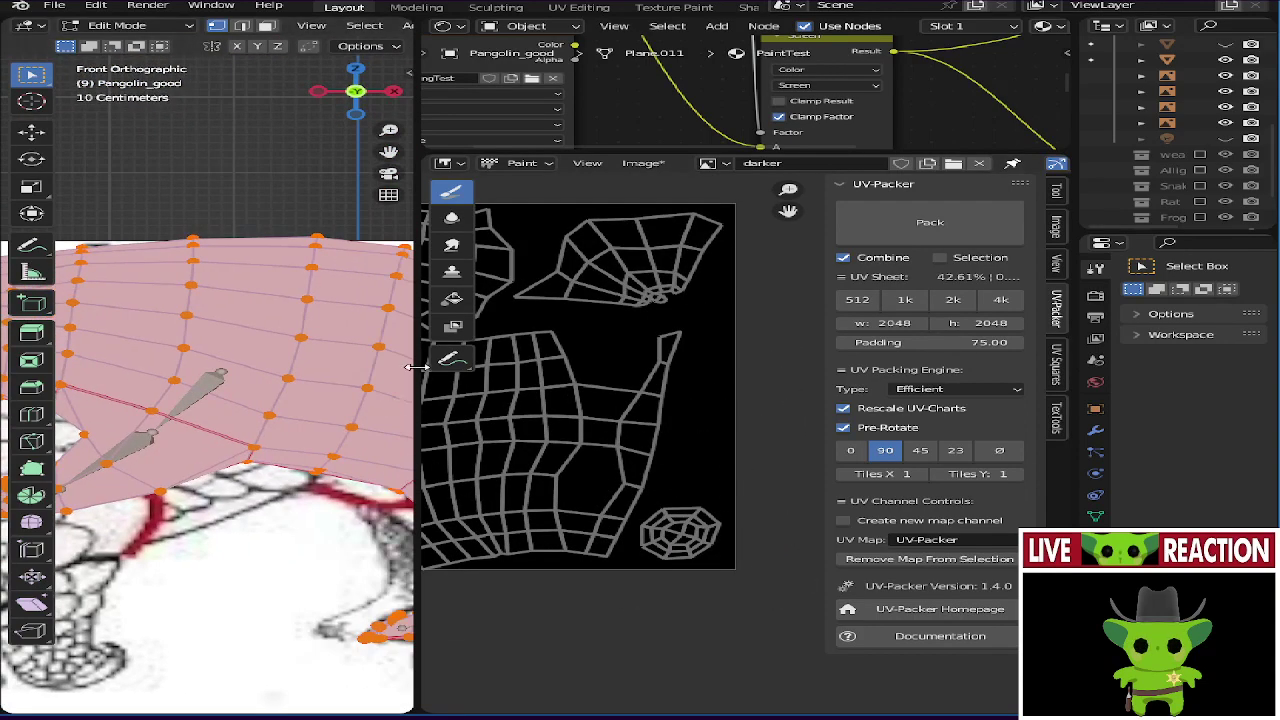
scroll(640, 366, up, 5)
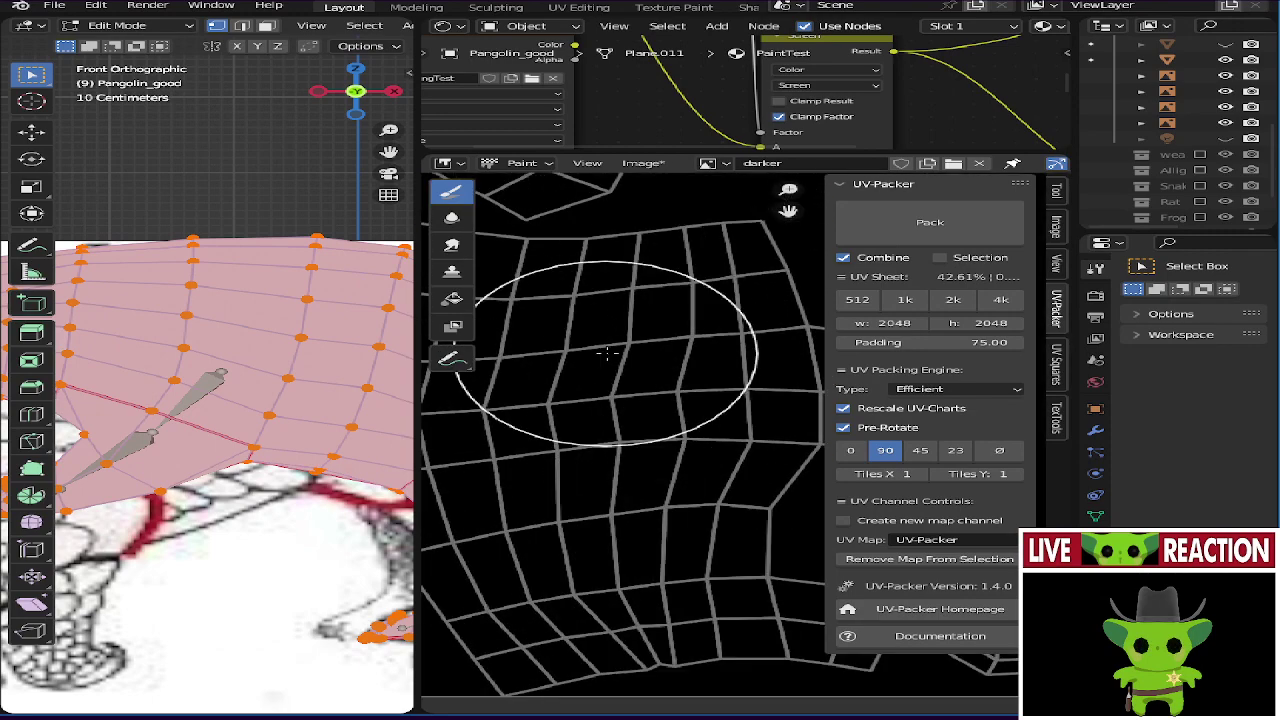
scroll(766, 366, down, 5)
scroll(560, 372, up, 3)
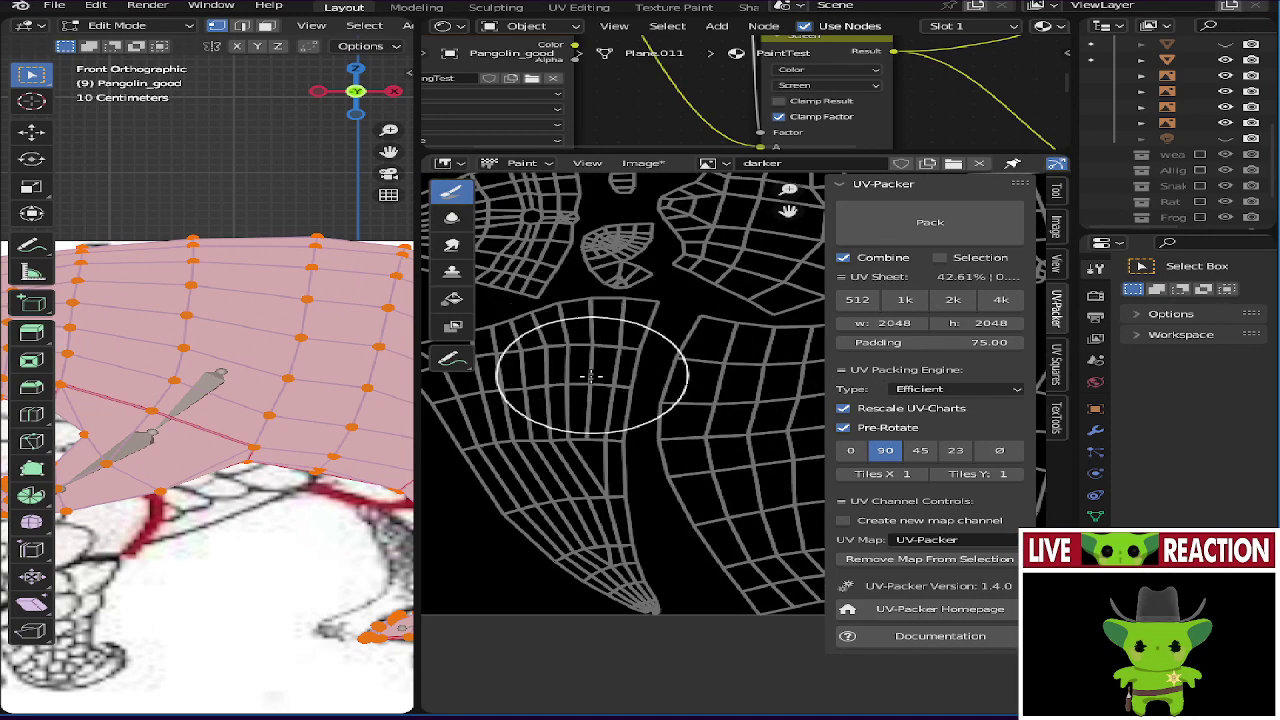
key(ctrl+Tab)
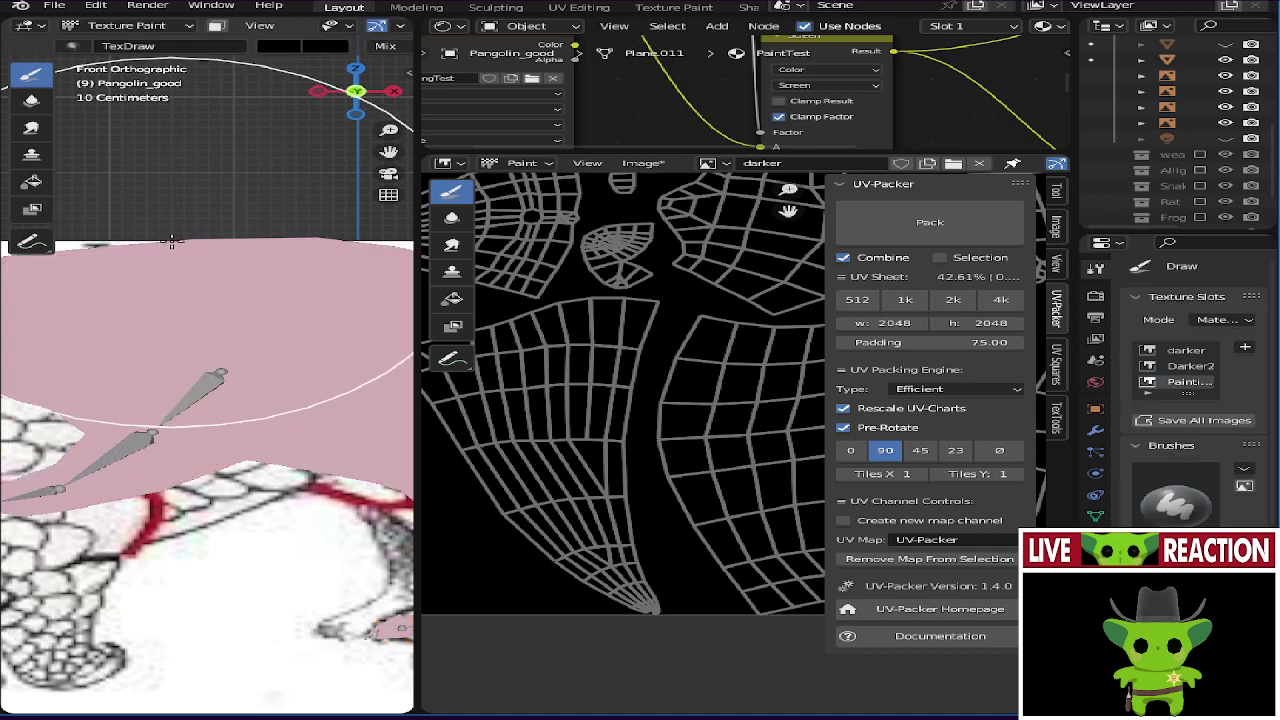
click(282, 47)
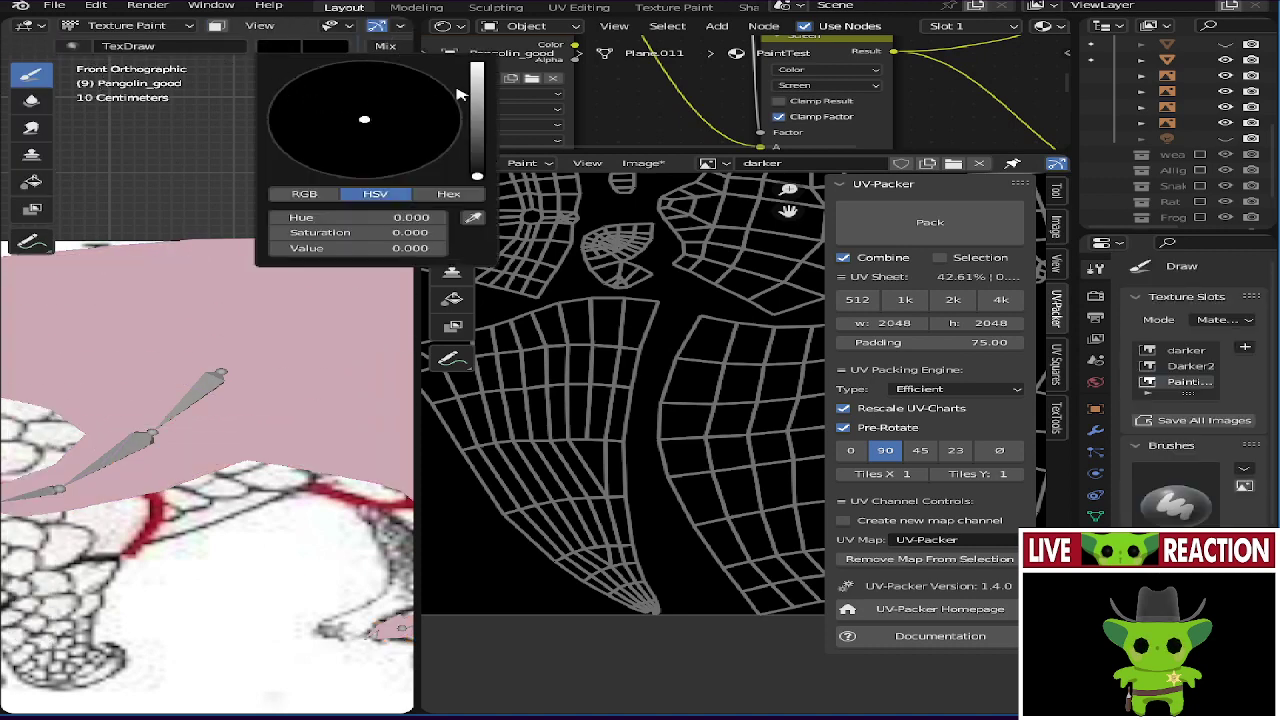
drag(486, 100, 478, 64)
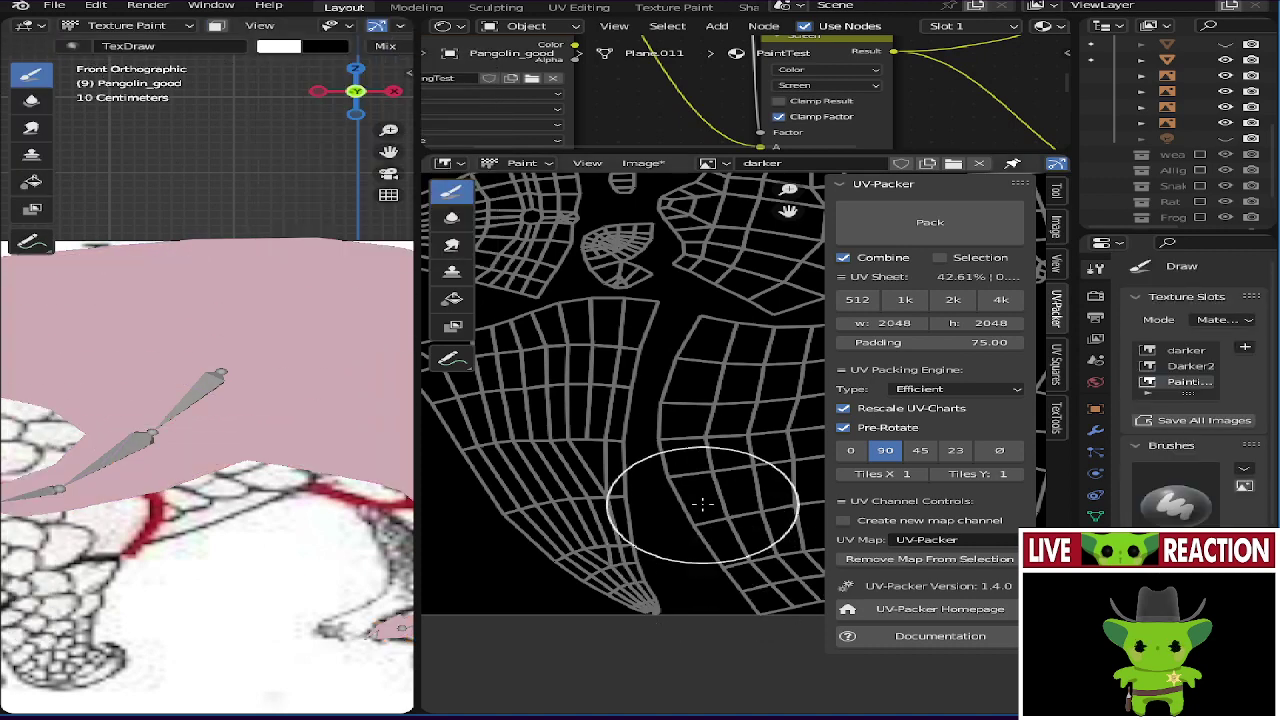
- Switch the paint brush to CR particles and set its radius to 10
click(86, 47)
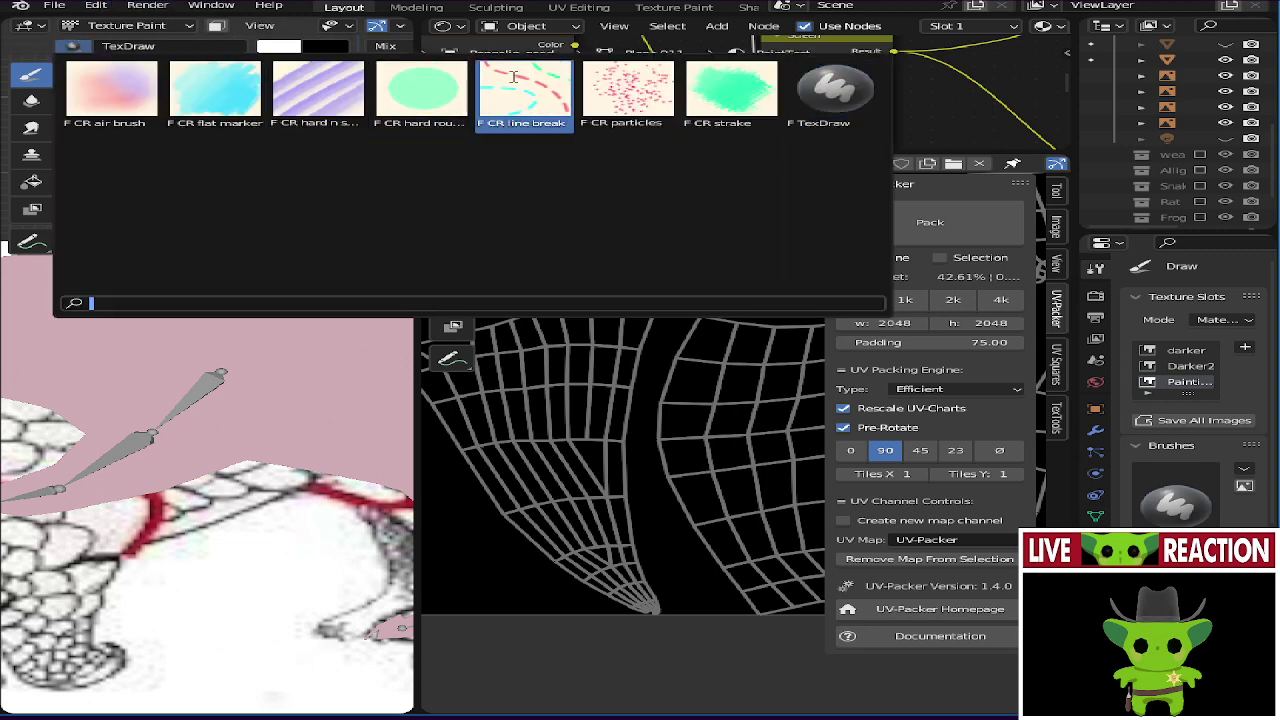
click(620, 88)
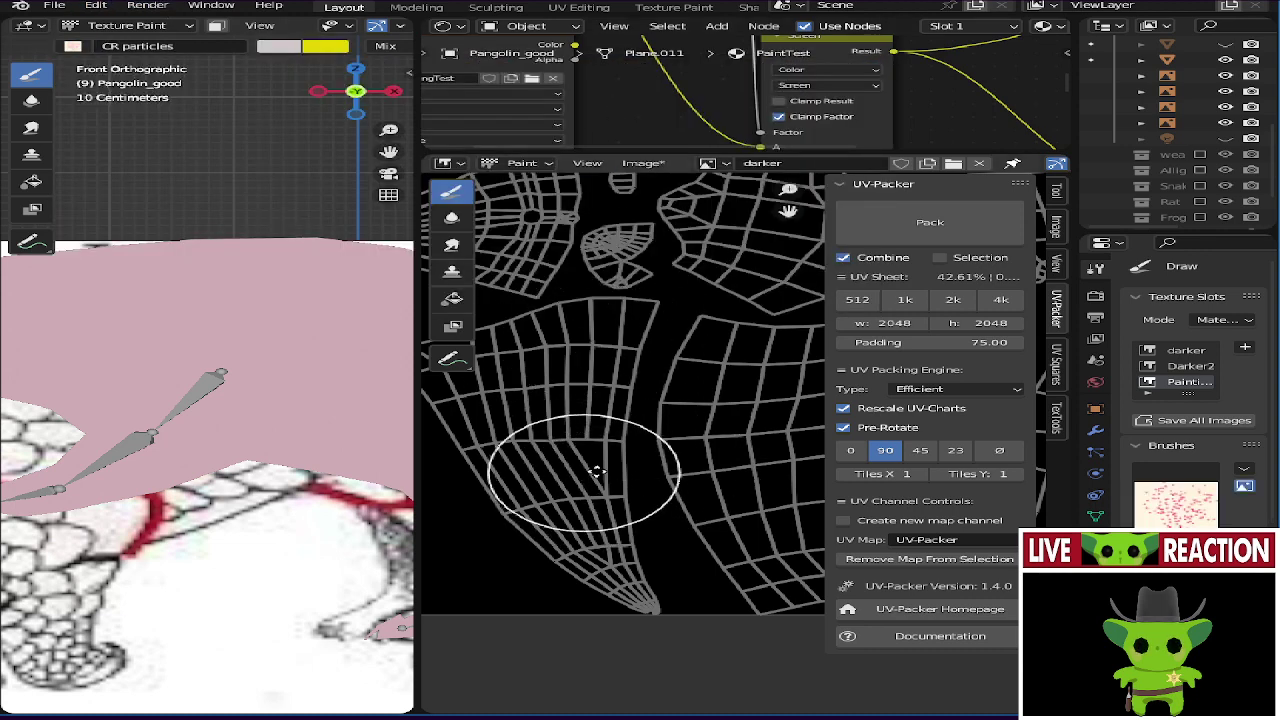
scroll(630, 445, up, 2)
key(f)
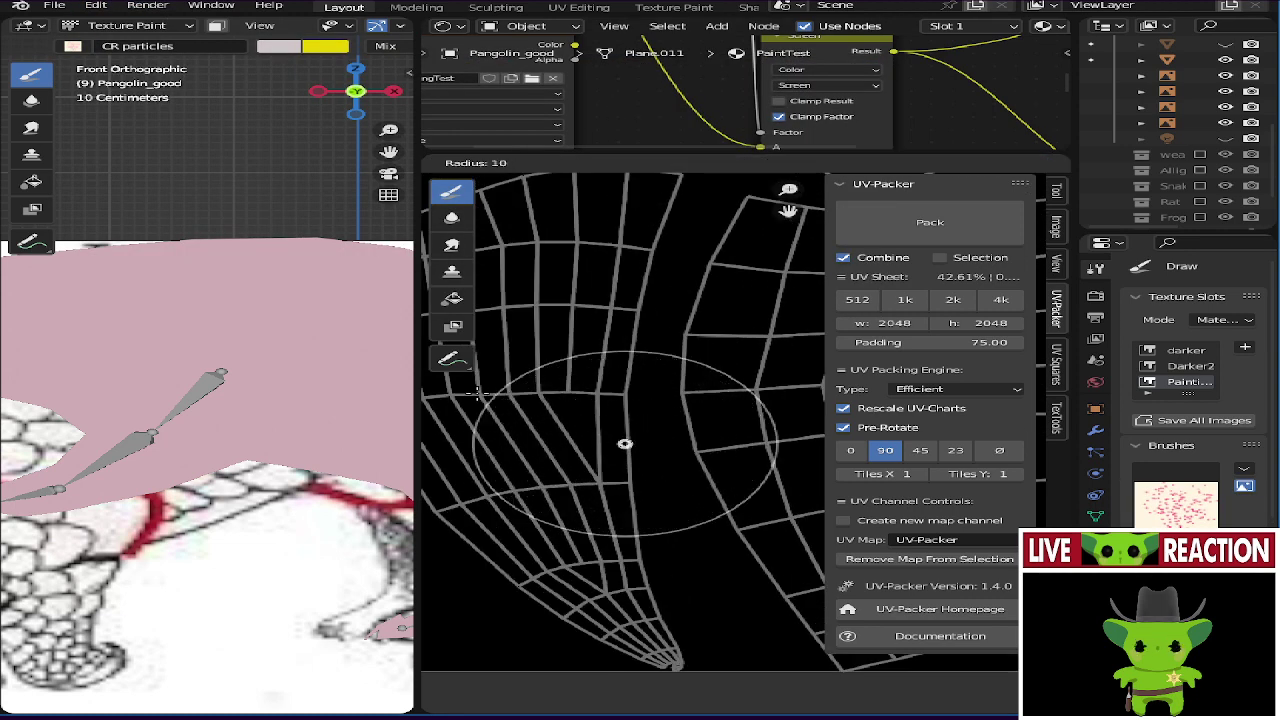
click(631, 446)
- Scatter light particles over the large fan-shaped UV island at the lower left of the darker image
mouse_move(596, 554)
mouse_down()
mouse_move(591, 659)
mouse_move(554, 553)
mouse_move(485, 462)
mouse_move(496, 511)
mouse_move(455, 462)
mouse_up()
scroll(455, 462, up, 2)
mouse_move(133, 424)
ctrl+middle_down()
mouse_move(120, 337)
mouse_move(133, 277)
mouse_move(30, 288)
mouse_move(5, 215)
ctrl+middle_up()
mouse_move(680, 500)
mouse_down()
mouse_move(744, 497)
mouse_move(619, 355)
mouse_move(722, 370)
mouse_up()
scroll(741, 193, up, 3)
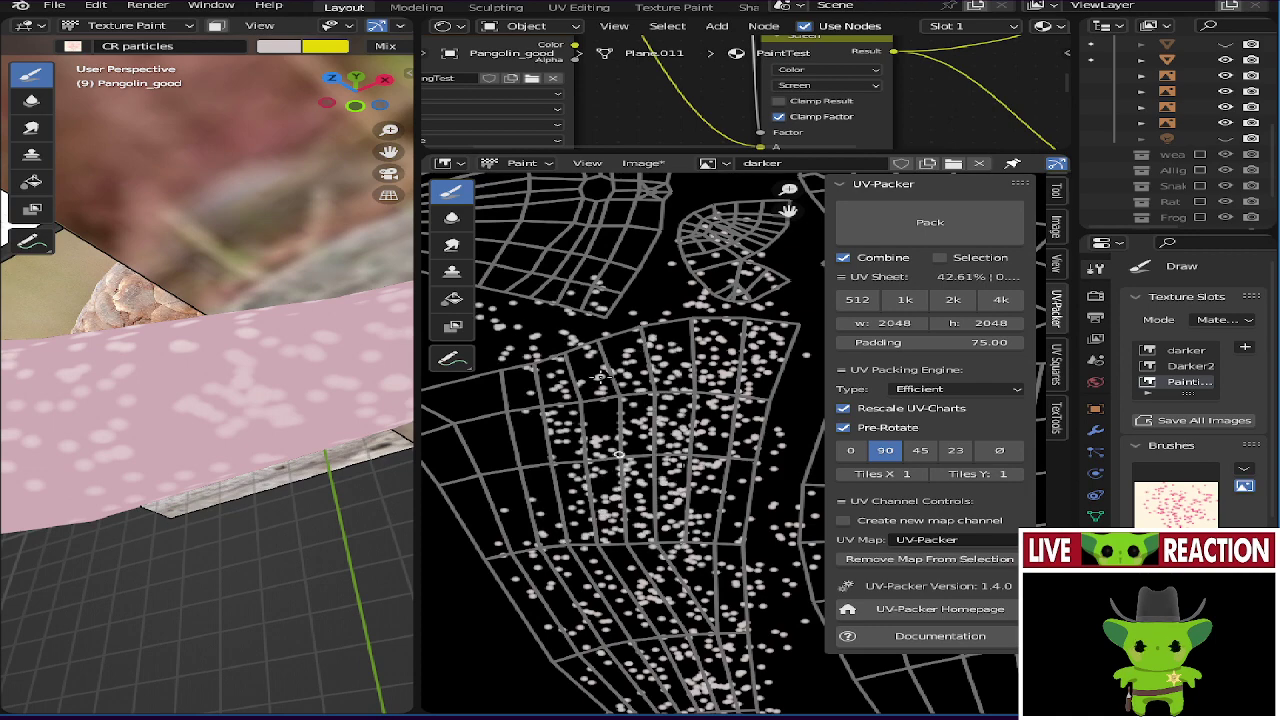
scroll(590, 450, up, 2)
mouse_move(559, 485)
mouse_down()
mouse_move(606, 517)
mouse_move(520, 440)
mouse_move(620, 500)
mouse_up()
middle_drag(265, 378, 395, 350)
scroll(730, 356, down, 3)
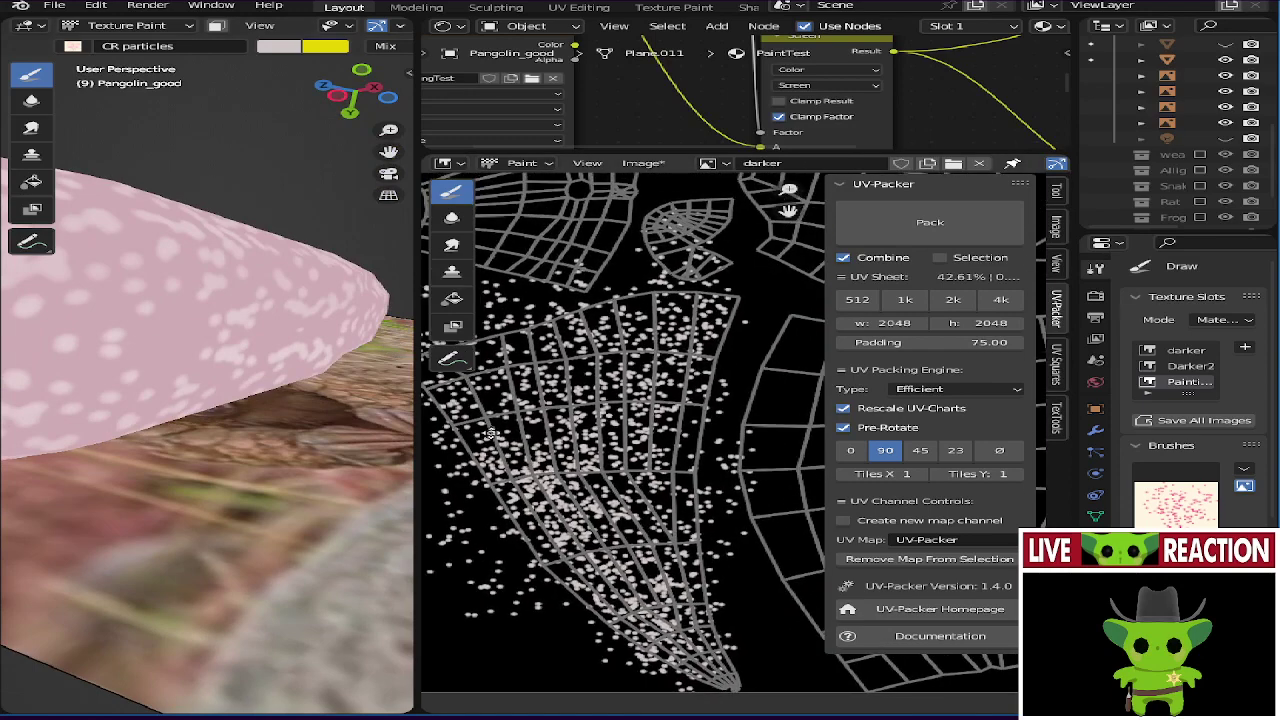
- Paint particles over the upper-left UV island, the small islands beside it and the gap along the image's left edge
middle_drag(640, 333, 665, 438)
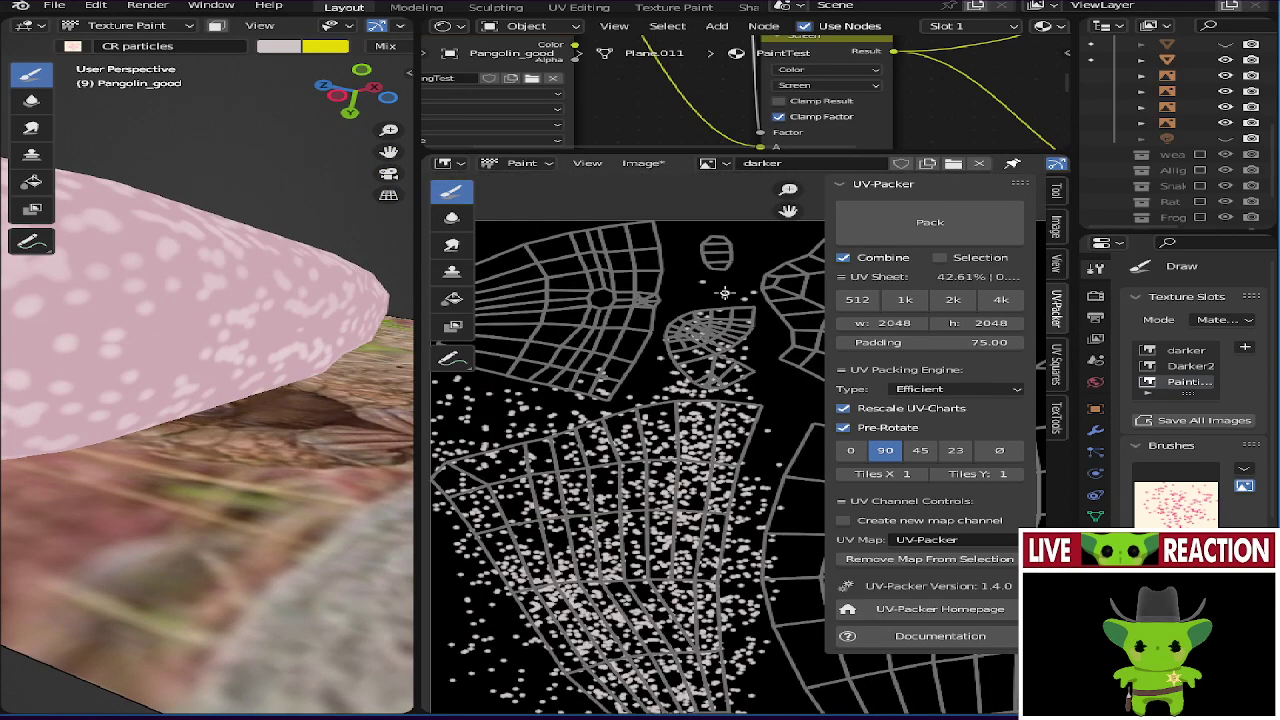
mouse_move(740, 237)
mouse_down()
mouse_move(597, 306)
mouse_move(700, 283)
mouse_move(651, 177)
mouse_up()
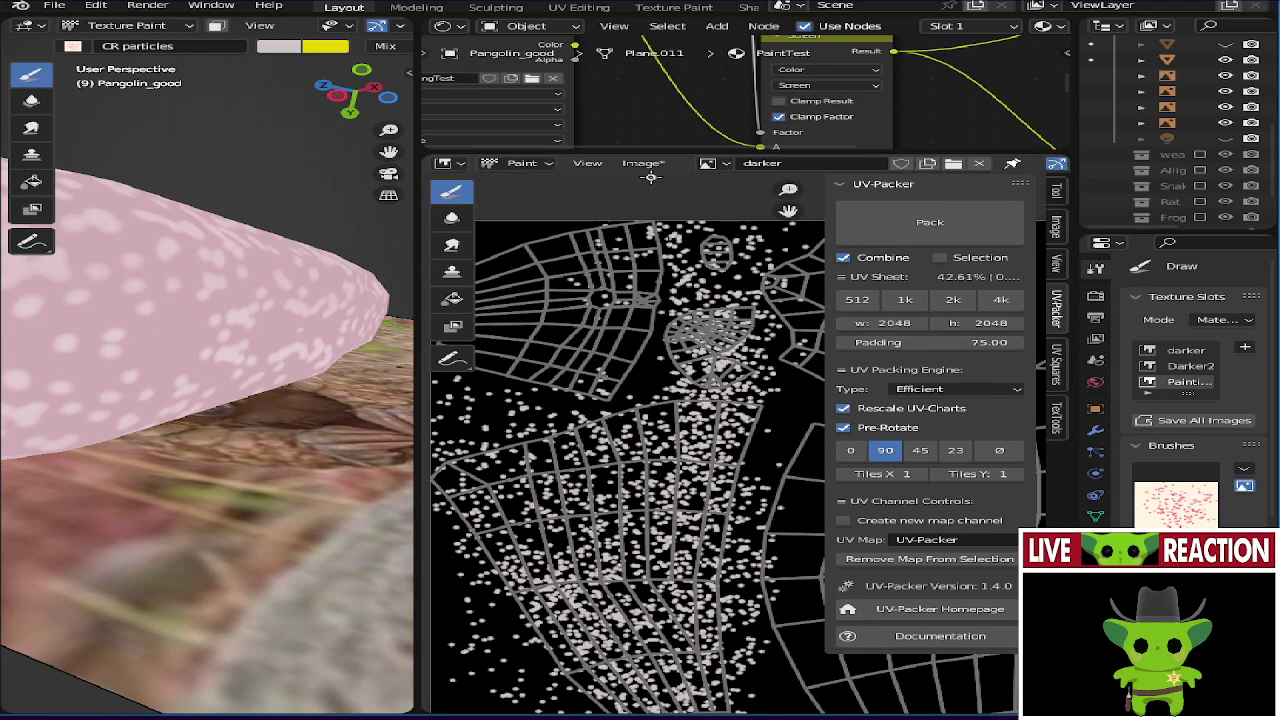
mouse_move(577, 340)
mouse_down()
mouse_move(628, 300)
mouse_move(598, 198)
mouse_up()
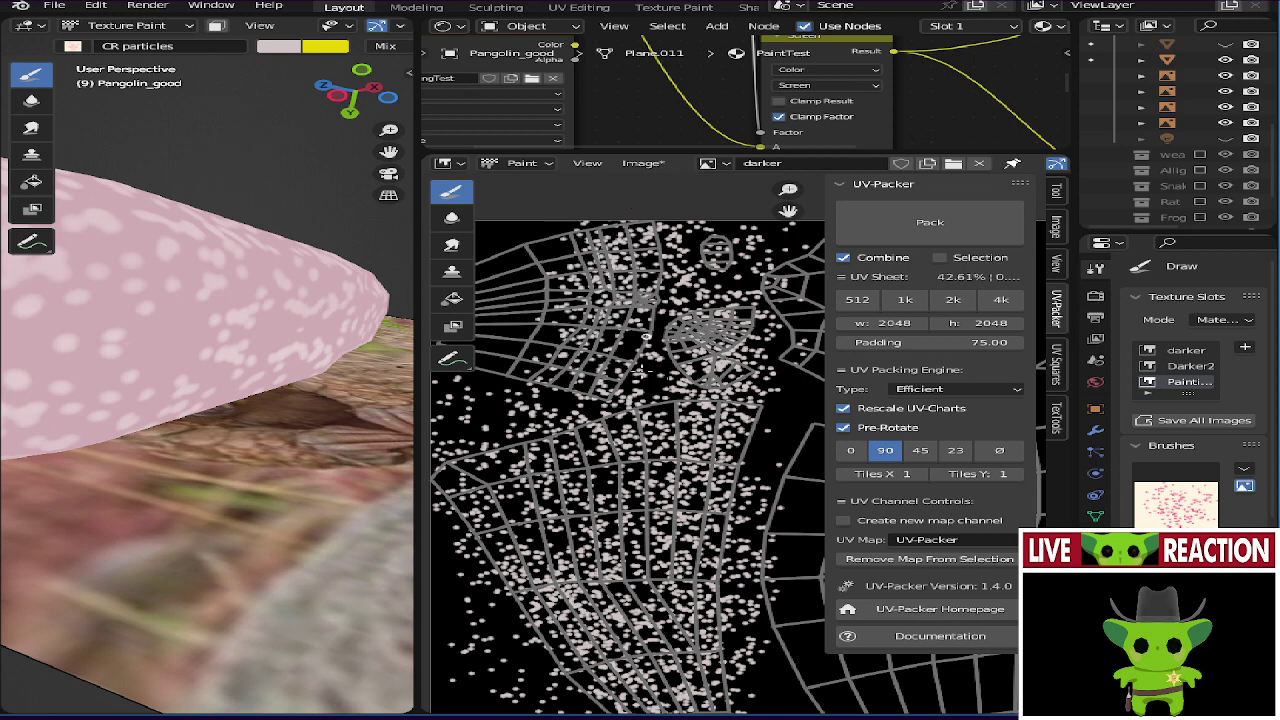
middle_drag(532, 316, 703, 383)
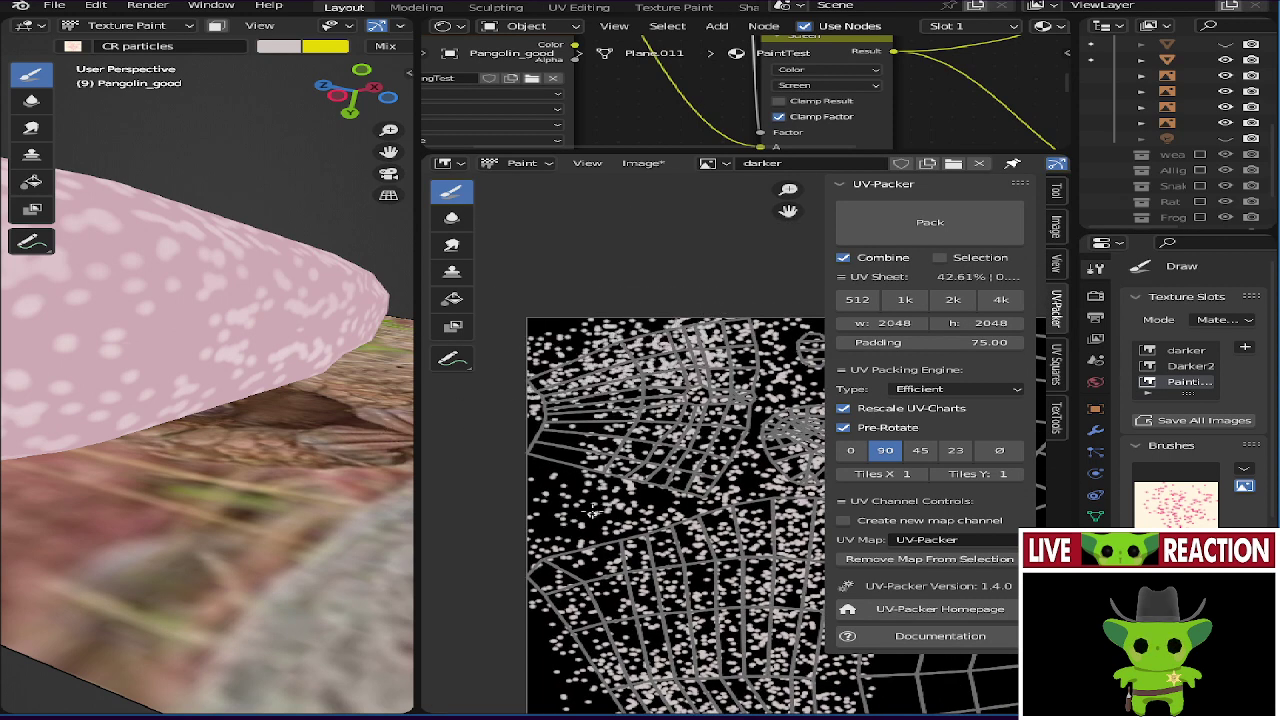
mouse_move(592, 511)
mouse_down()
mouse_move(545, 499)
mouse_move(557, 377)
mouse_move(526, 515)
mouse_up()
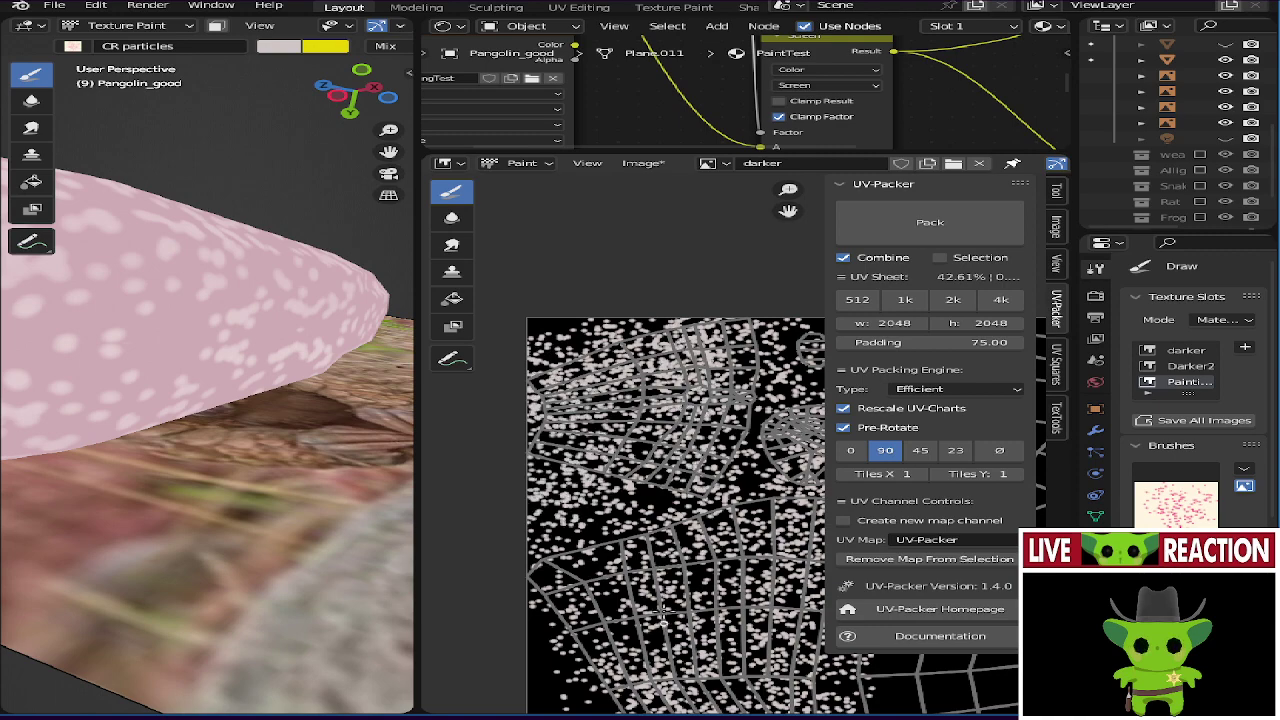
scroll(660, 560, up, 3)
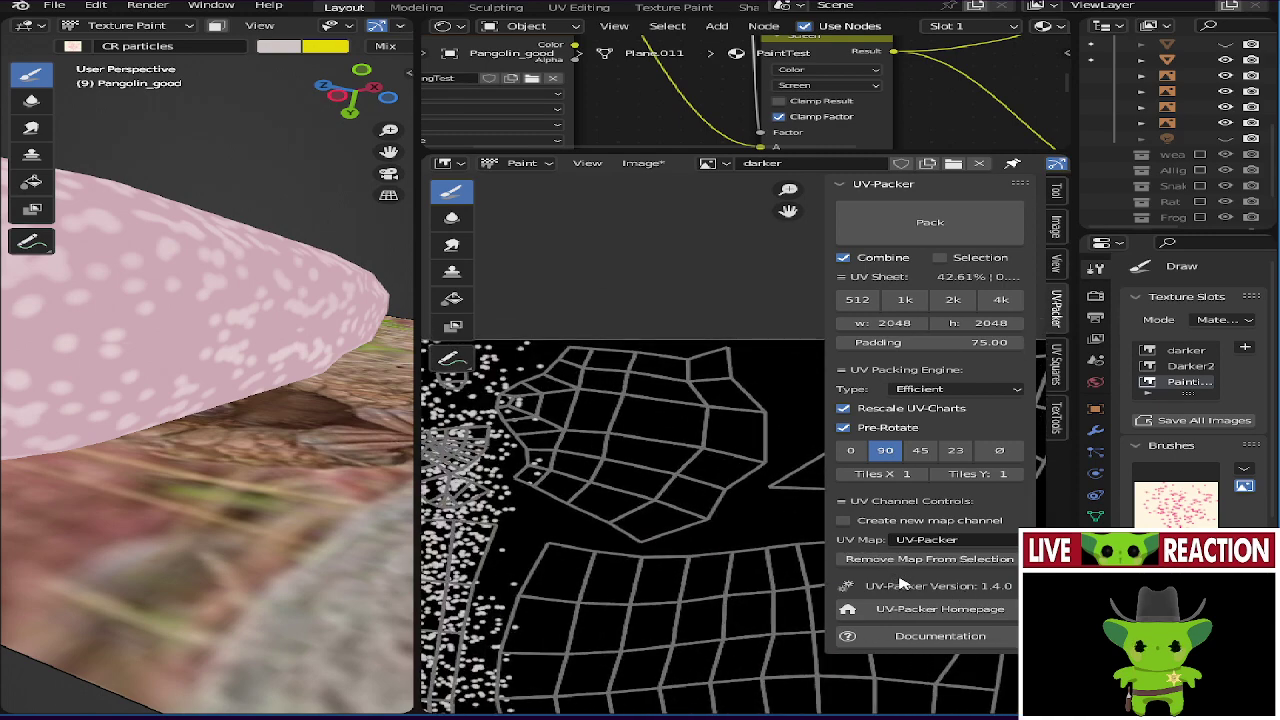
- Paint particles over the rounded UV island at the upper middle of the darker image
mouse_move(718, 459)
mouse_down()
mouse_move(656, 547)
mouse_move(662, 524)
mouse_move(734, 436)
mouse_move(647, 582)
mouse_move(705, 358)
mouse_move(748, 486)
mouse_move(700, 370)
mouse_move(748, 355)
mouse_up()
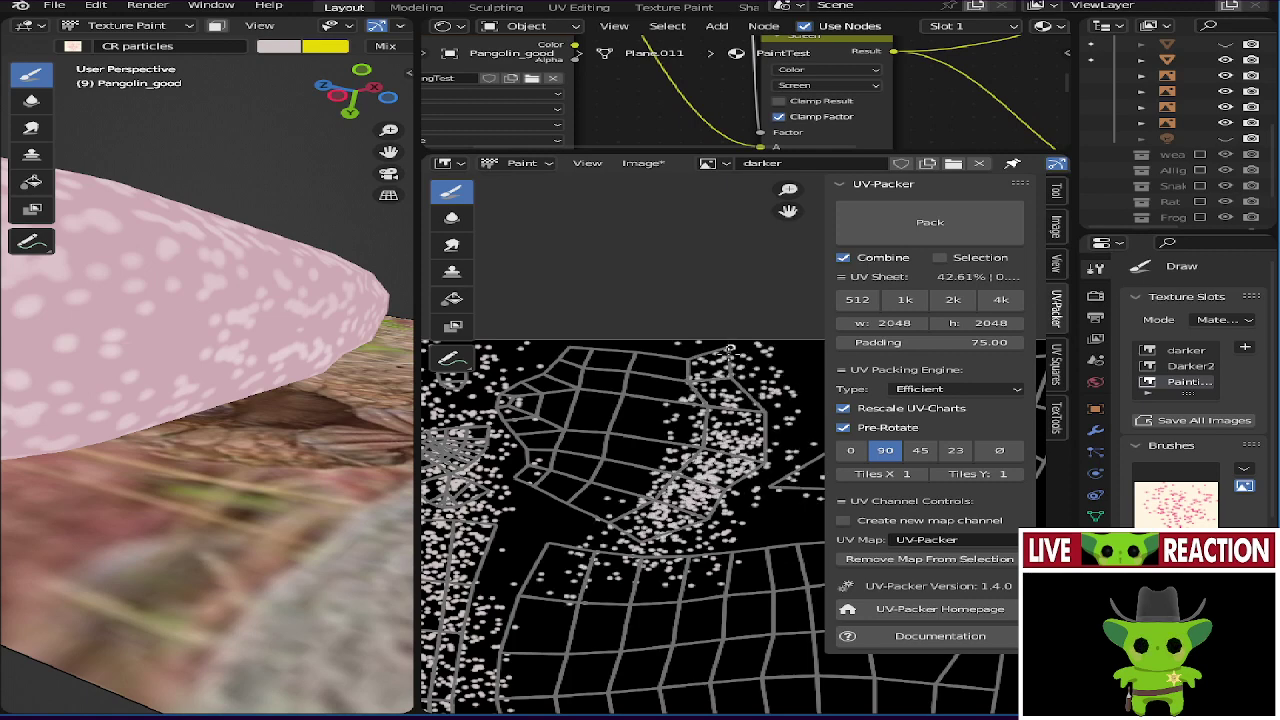
mouse_move(524, 345)
mouse_down()
mouse_move(734, 327)
mouse_move(571, 372)
mouse_move(482, 423)
mouse_move(506, 456)
mouse_move(594, 325)
mouse_move(551, 360)
mouse_move(562, 494)
mouse_move(549, 528)
mouse_move(604, 364)
mouse_move(670, 375)
mouse_move(615, 517)
mouse_move(632, 460)
mouse_move(705, 445)
mouse_up()
mouse_move(260, 400)
middle_down()
mouse_move(284, 387)
mouse_move(393, 451)
mouse_move(214, 443)
mouse_move(334, 363)
mouse_move(199, 317)
mouse_move(306, 349)
middle_up()
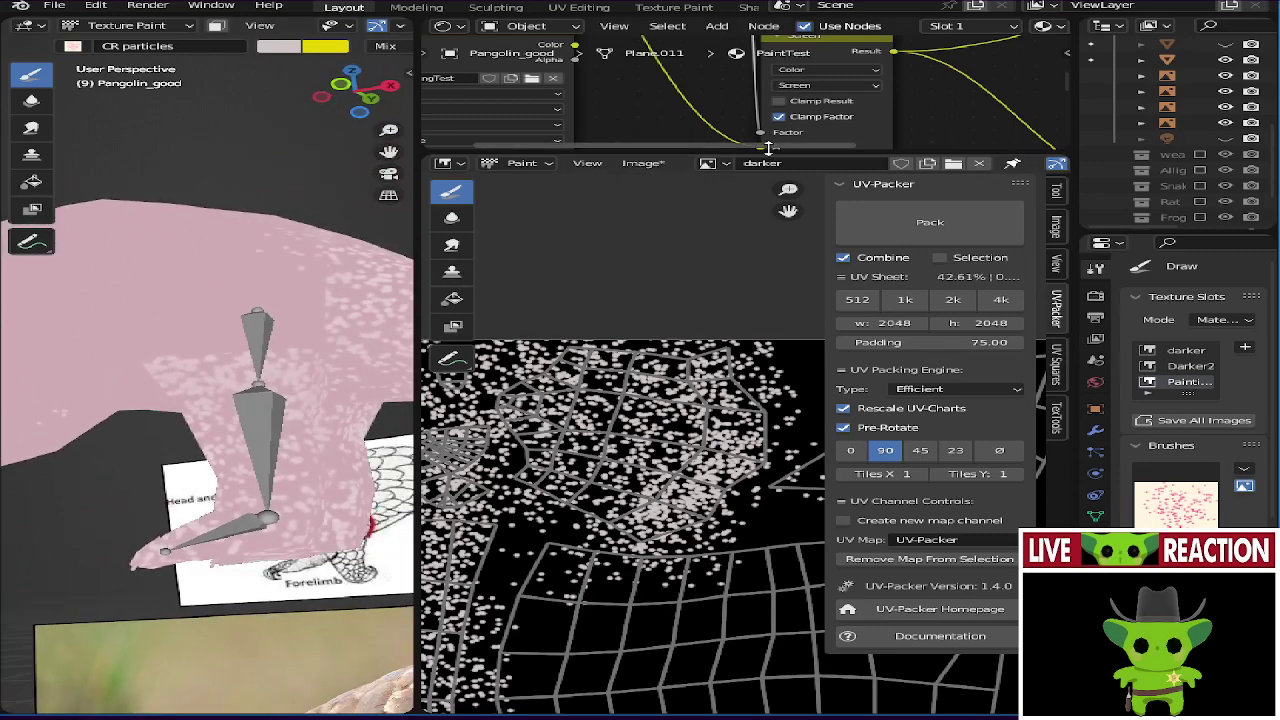
scroll(630, 400, up, 3)
- Cover the left and lower parts of the large grid-like UV island with particles down to the image's bottom edge
middle_drag(609, 410, 631, 321)
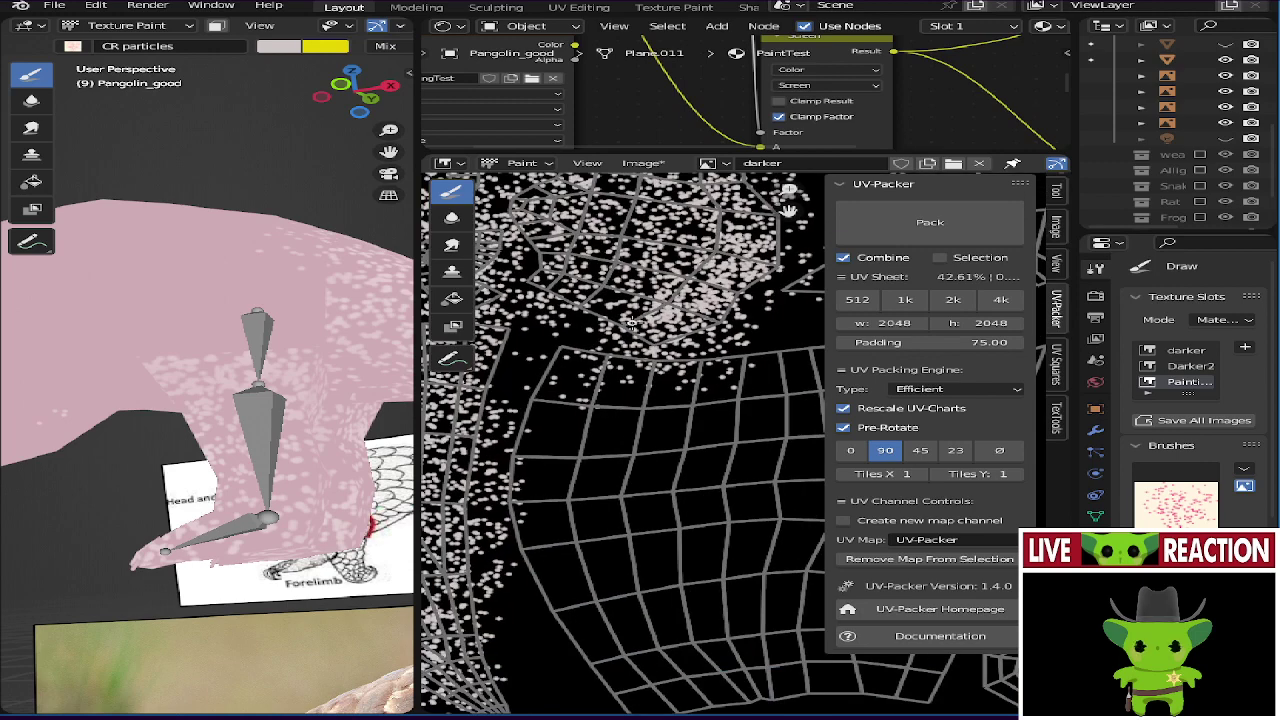
mouse_move(559, 339)
mouse_down()
mouse_move(621, 418)
mouse_move(503, 550)
mouse_move(661, 588)
mouse_up()
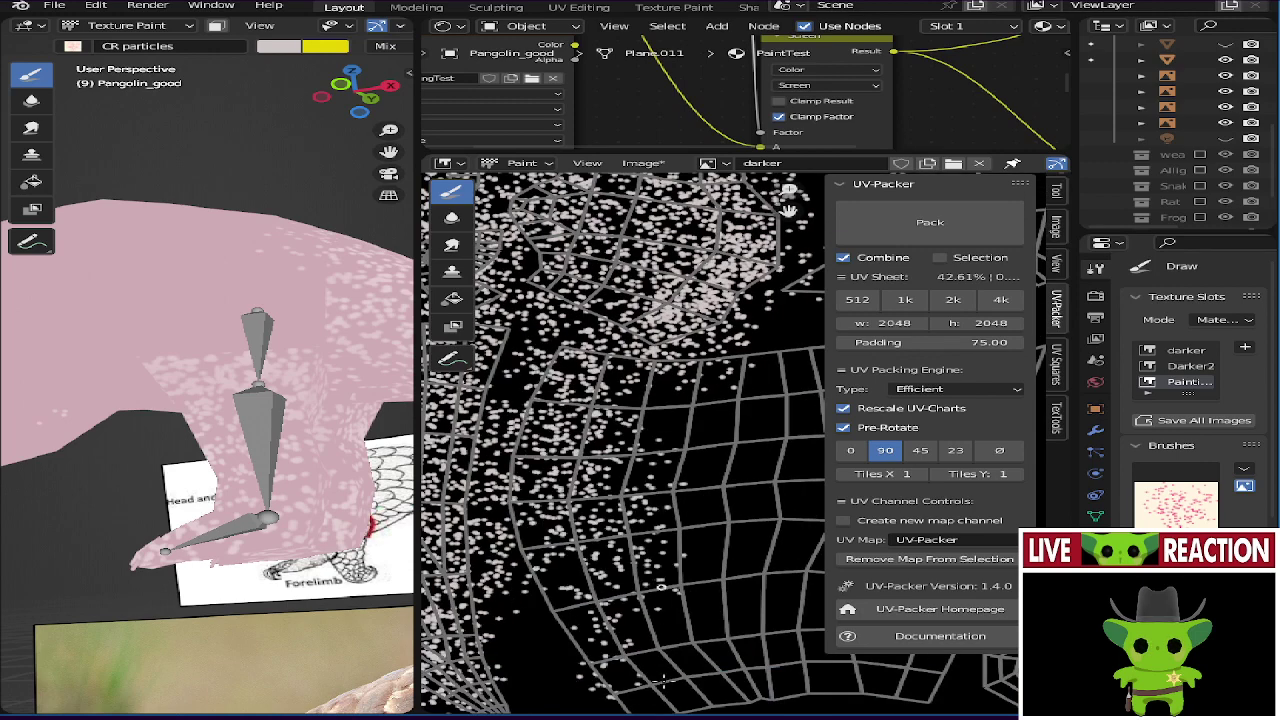
middle_drag(532, 479, 501, 324)
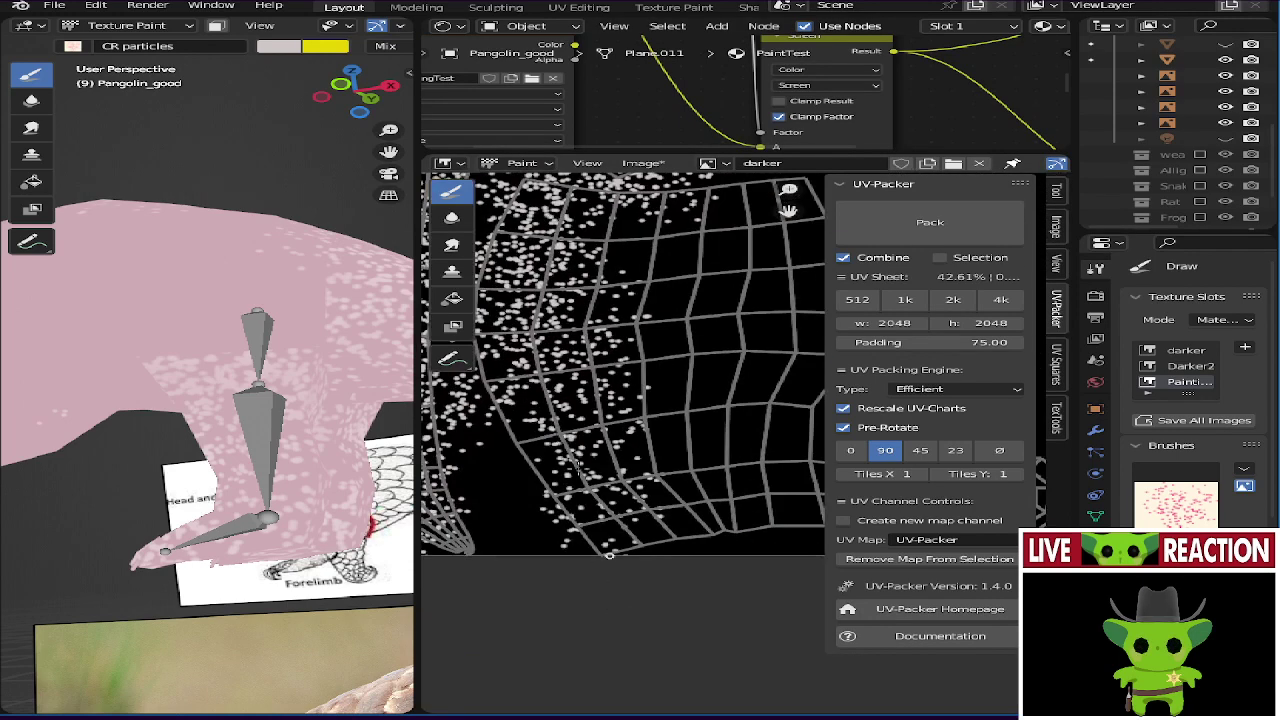
mouse_move(609, 555)
mouse_down()
mouse_move(482, 425)
mouse_move(555, 558)
mouse_up()
mouse_move(569, 426)
mouse_down()
mouse_move(655, 506)
mouse_move(623, 200)
mouse_move(662, 424)
mouse_up()
middle_drag(607, 383, 527, 538)
mouse_move(527, 538)
mouse_down()
mouse_move(477, 590)
mouse_move(536, 386)
mouse_up()
mouse_move(578, 577)
mouse_down()
mouse_move(720, 389)
mouse_move(586, 518)
mouse_up()
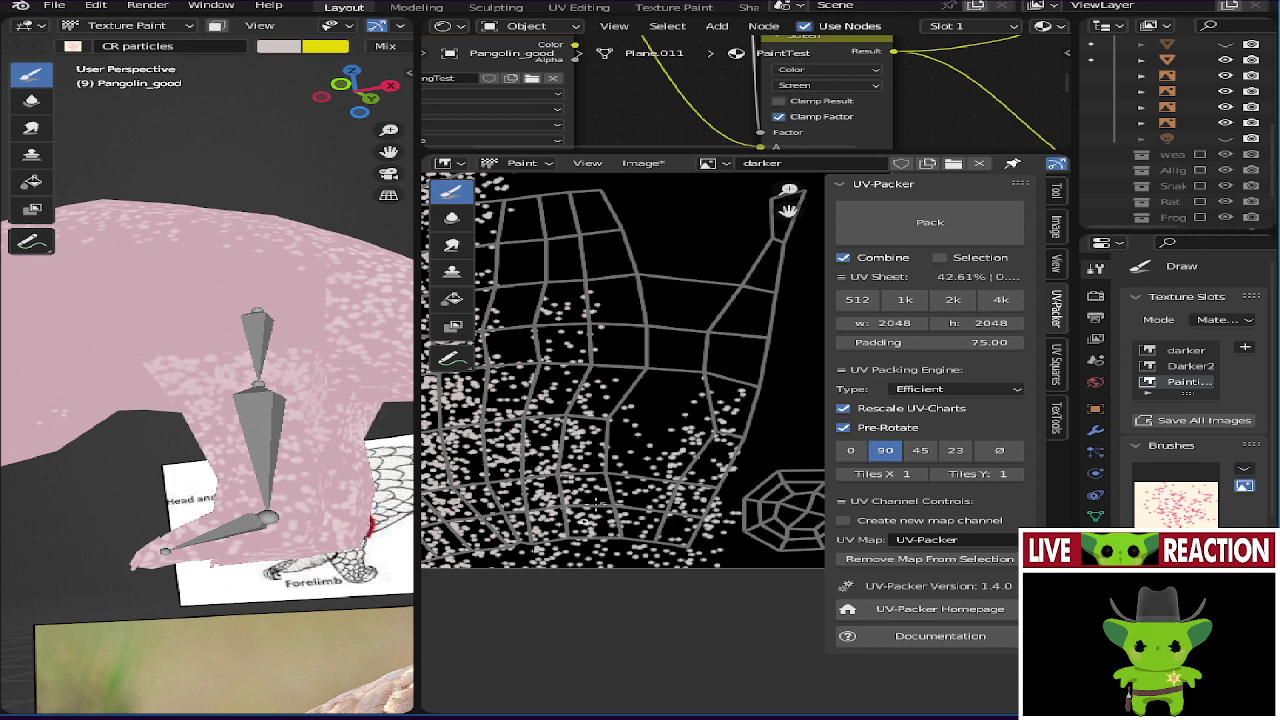
- Paint particles over the remaining UV islands on the right side and save the darker image
middle_drag(669, 455, 590, 587)
mouse_move(712, 372)
mouse_down()
mouse_move(630, 470)
mouse_move(688, 432)
mouse_up()
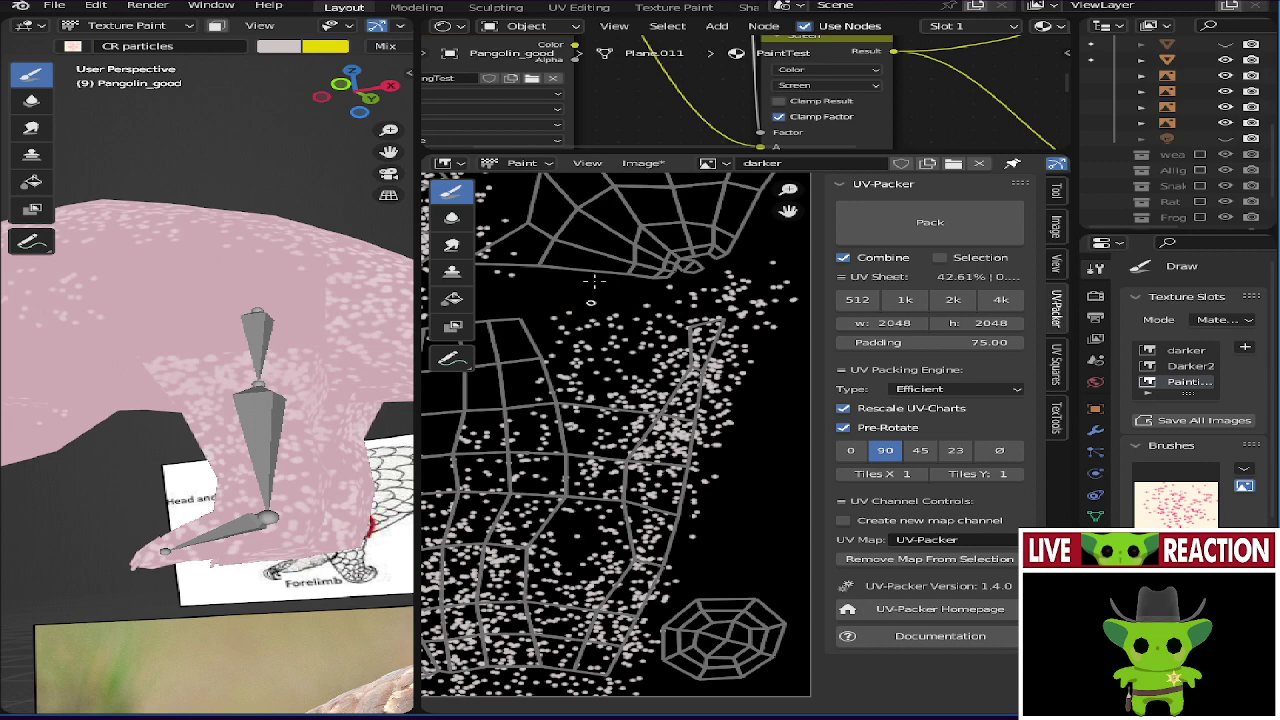
scroll(636, 444, up, 3)
mouse_move(637, 497)
mouse_down()
mouse_move(590, 420)
mouse_move(545, 600)
mouse_move(500, 495)
mouse_move(629, 386)
mouse_move(660, 500)
mouse_move(726, 355)
mouse_move(564, 412)
mouse_move(628, 324)
mouse_move(520, 446)
mouse_move(660, 320)
mouse_move(610, 490)
mouse_move(668, 418)
mouse_move(655, 333)
mouse_up()
scroll(490, 537, down, 2)
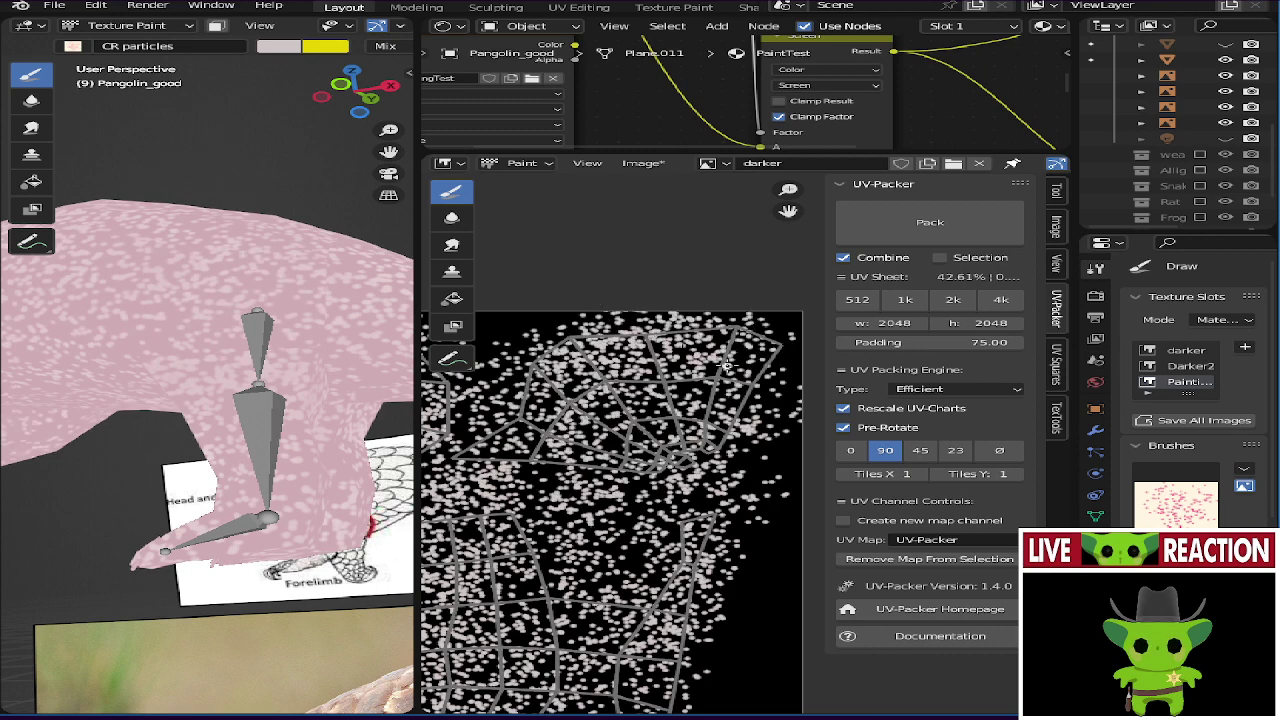
key(alt+s)
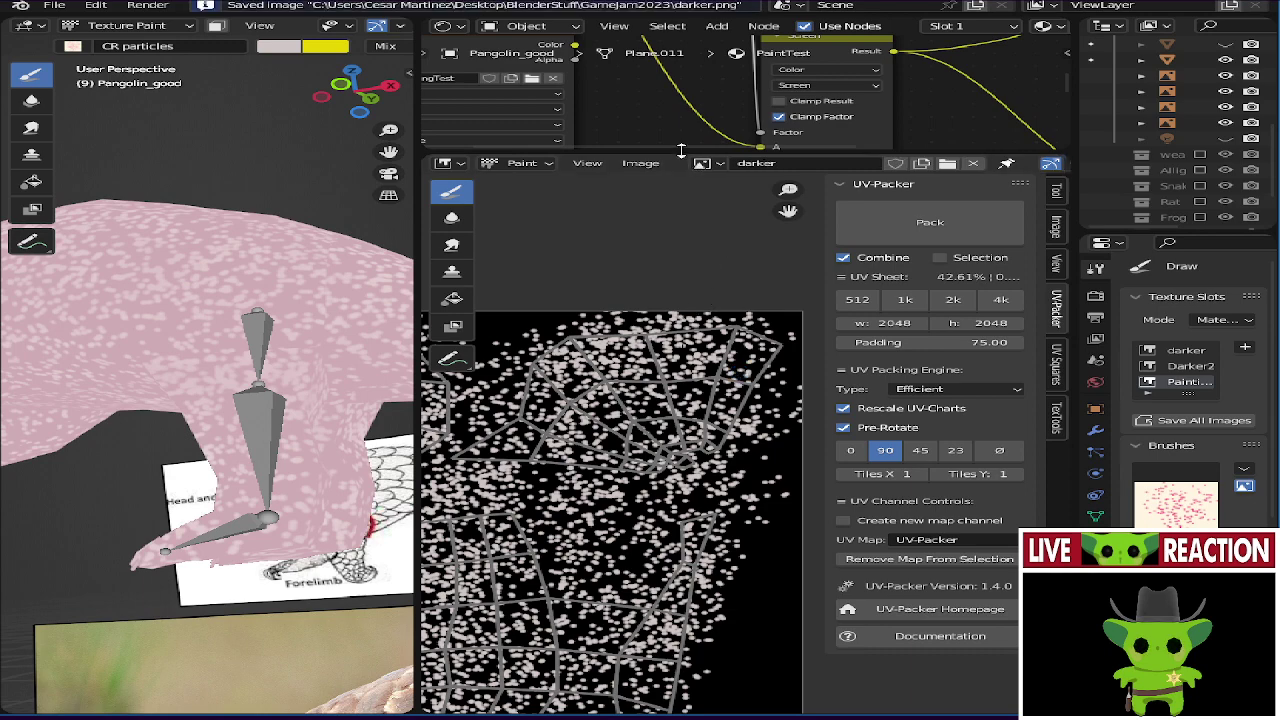
- Enlarge the shader node editor over the image editor and bring the Noise Texture node's settings into close view
drag(681, 150, 681, 688)
scroll(823, 434, up, 2)
middle_drag(823, 434, 737, 523)
scroll(737, 523, up, 2)
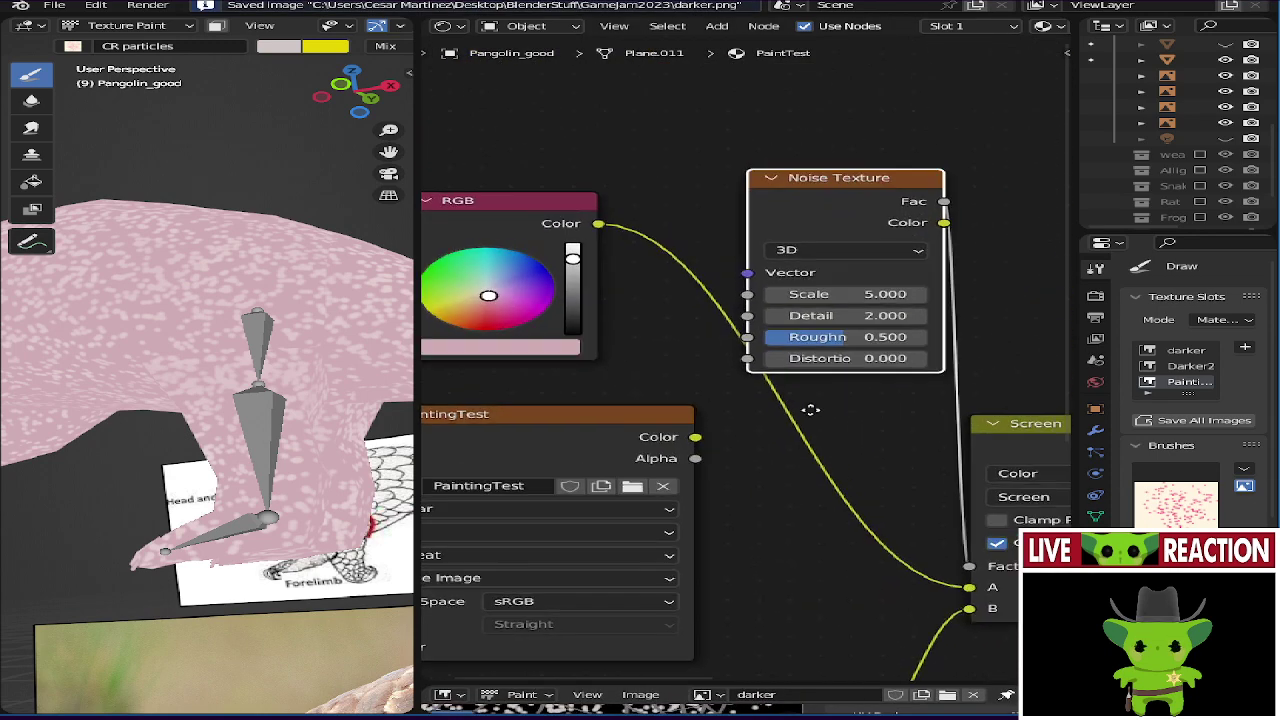
scroll(810, 409, up, 2)
scroll(263, 329, up, 4)
scroll(257, 514, down, 4)
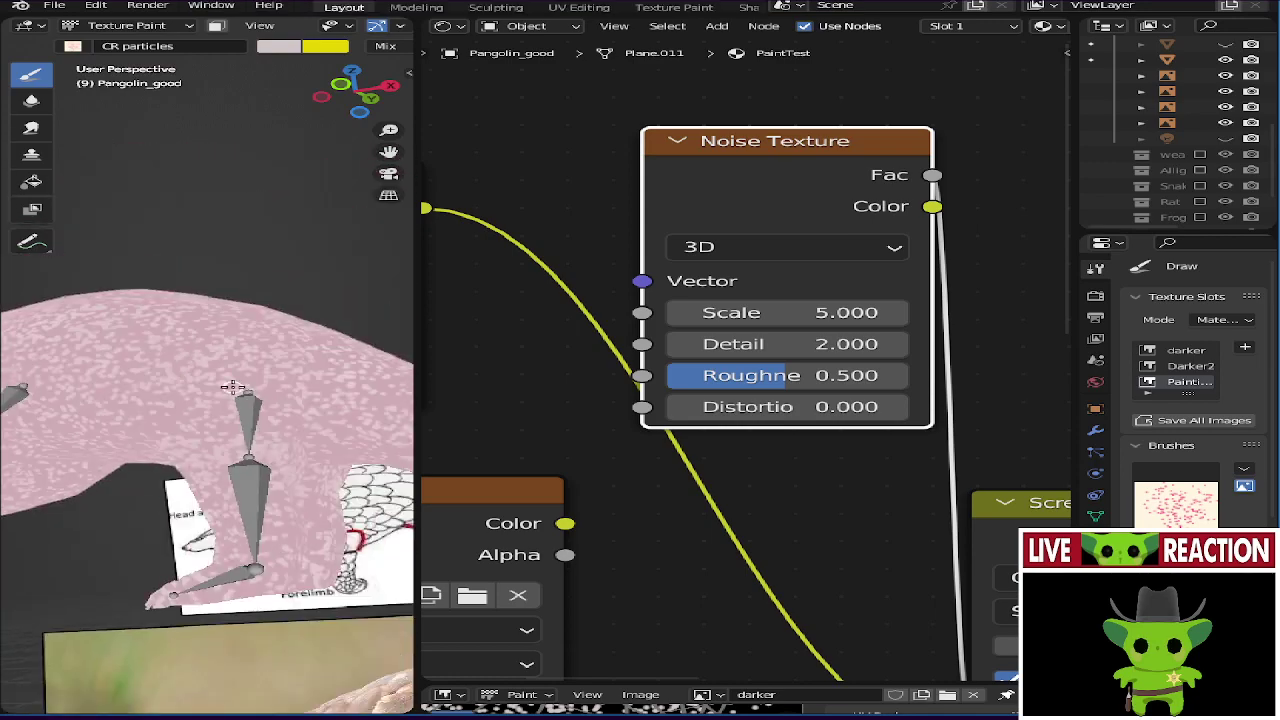
middle_drag(232, 387, 120, 326)
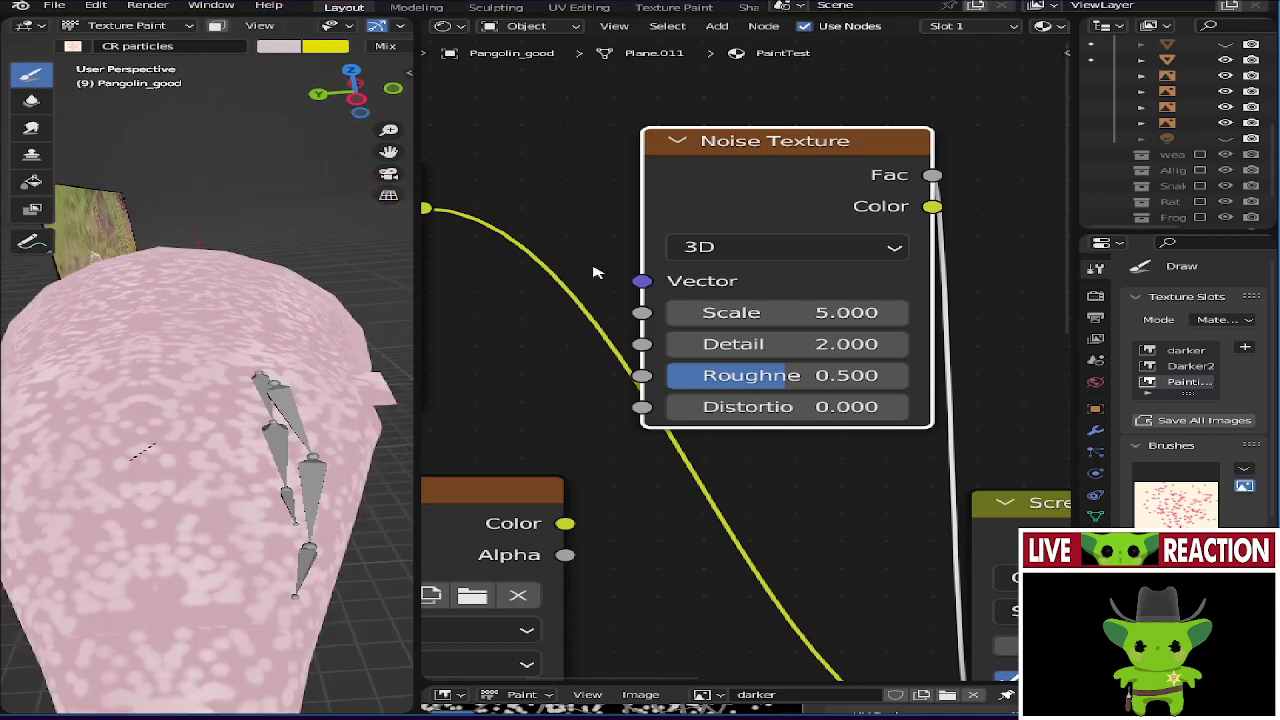
scroll(600, 265, up, 1)
- Try Noise Texture scales such as -64.9 and 102.7, and return the scale to 5
drag(785, 312, 875, 312)
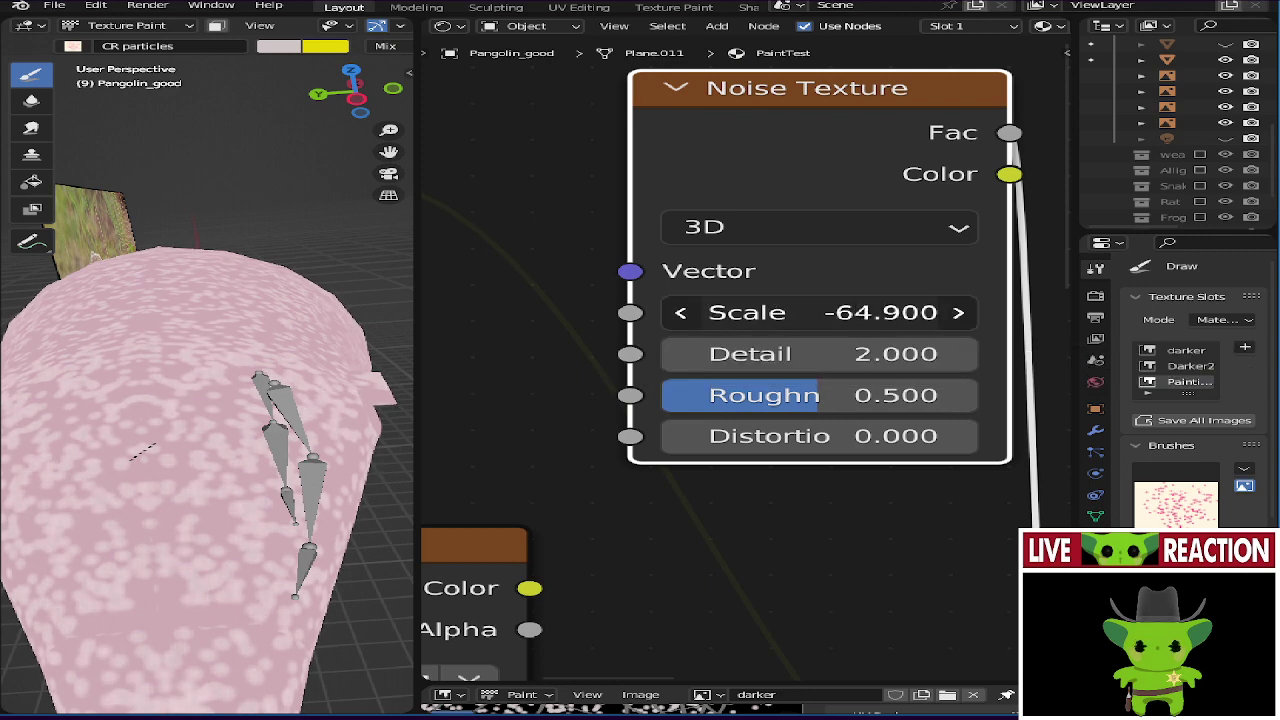
drag(840, 312, 740, 312)
scroll(320, 306, up, 2)
drag(800, 312, 840, 312)
click(725, 312)
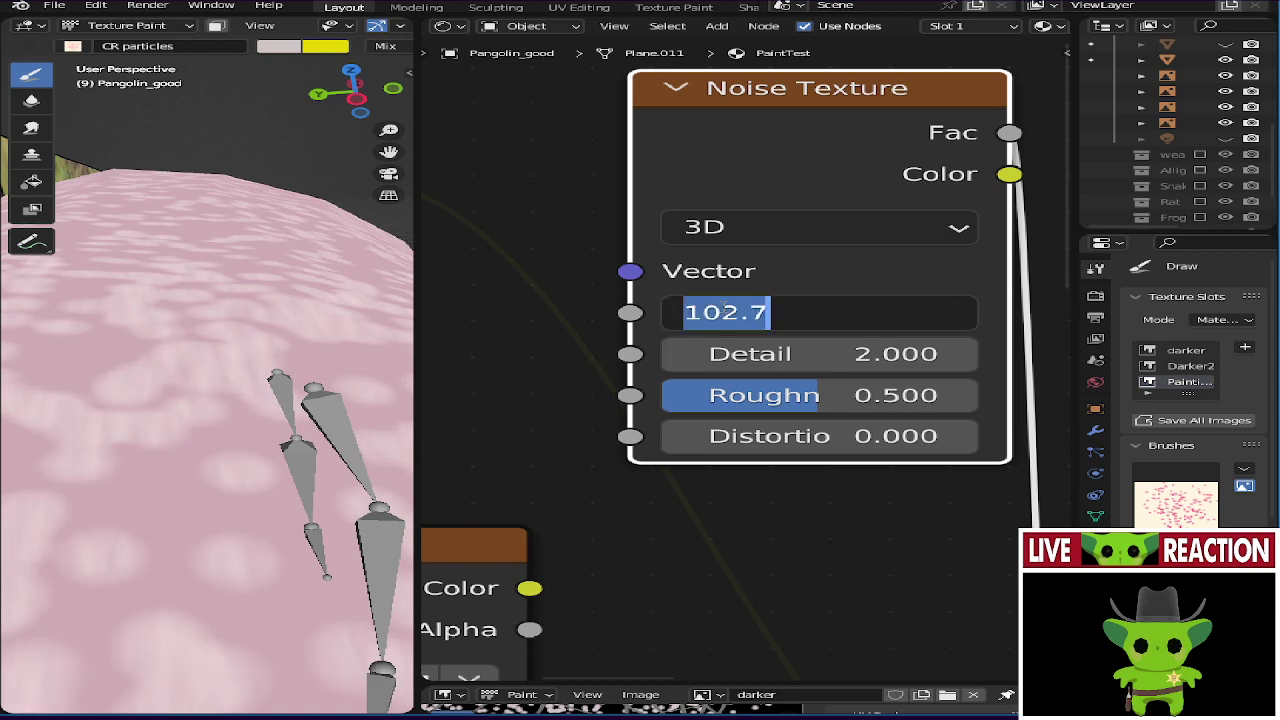
text(5)
key(Return)
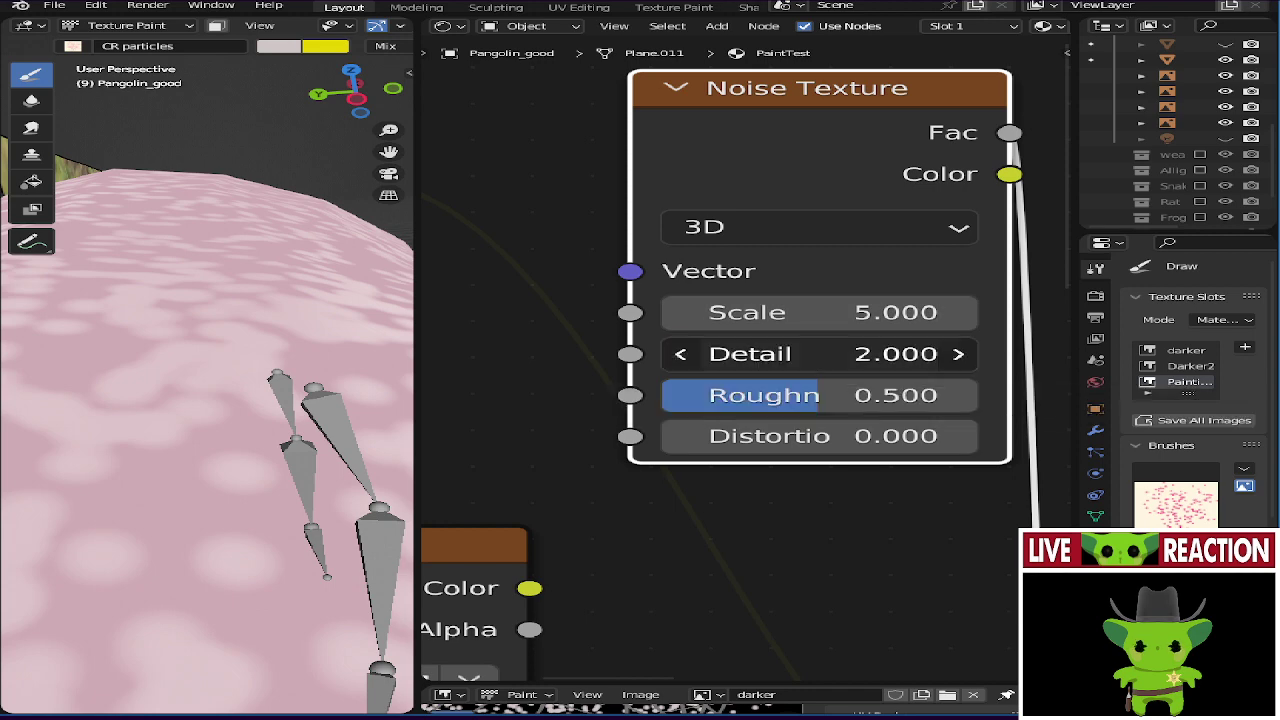
- Try a different Detail value on the Noise Texture and return it to 2
drag(757, 354, 800, 354)
click(800, 354)
text(2)
key(Return)
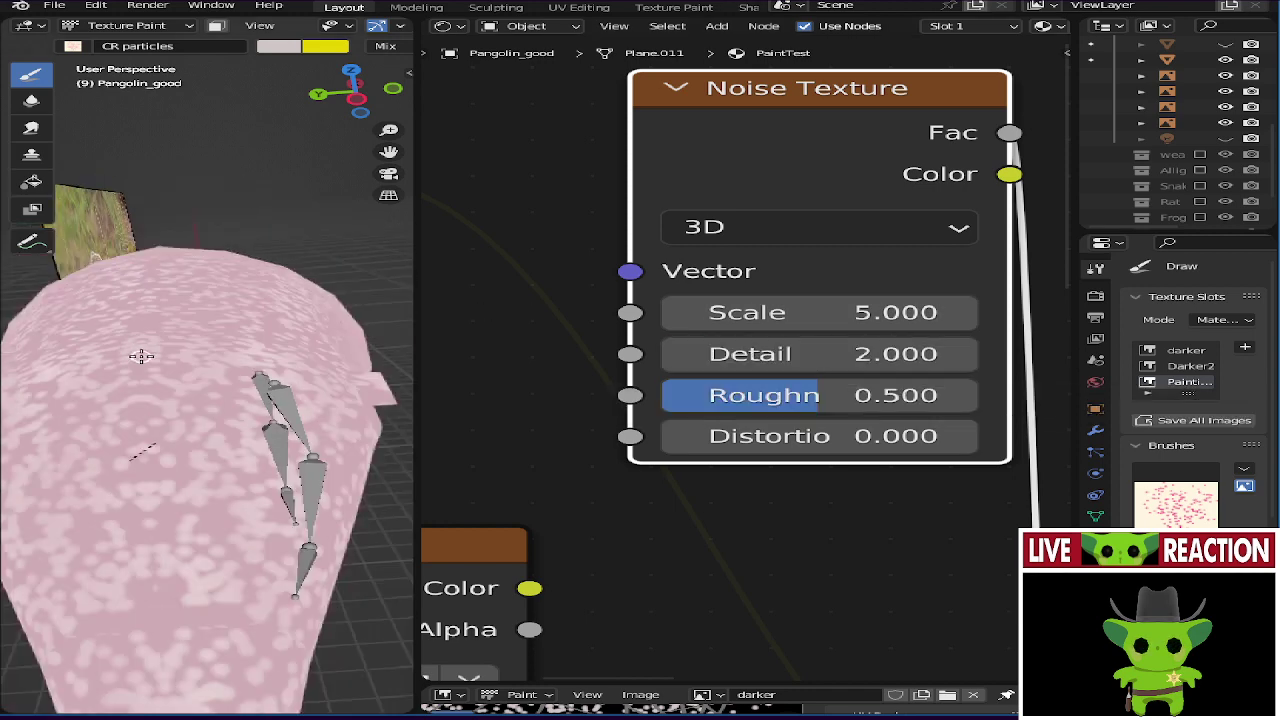
- Try a Noise Texture roughness of 1 on the pangolin's skin and return it to 0.5
middle_drag(98, 451, 106, 443)
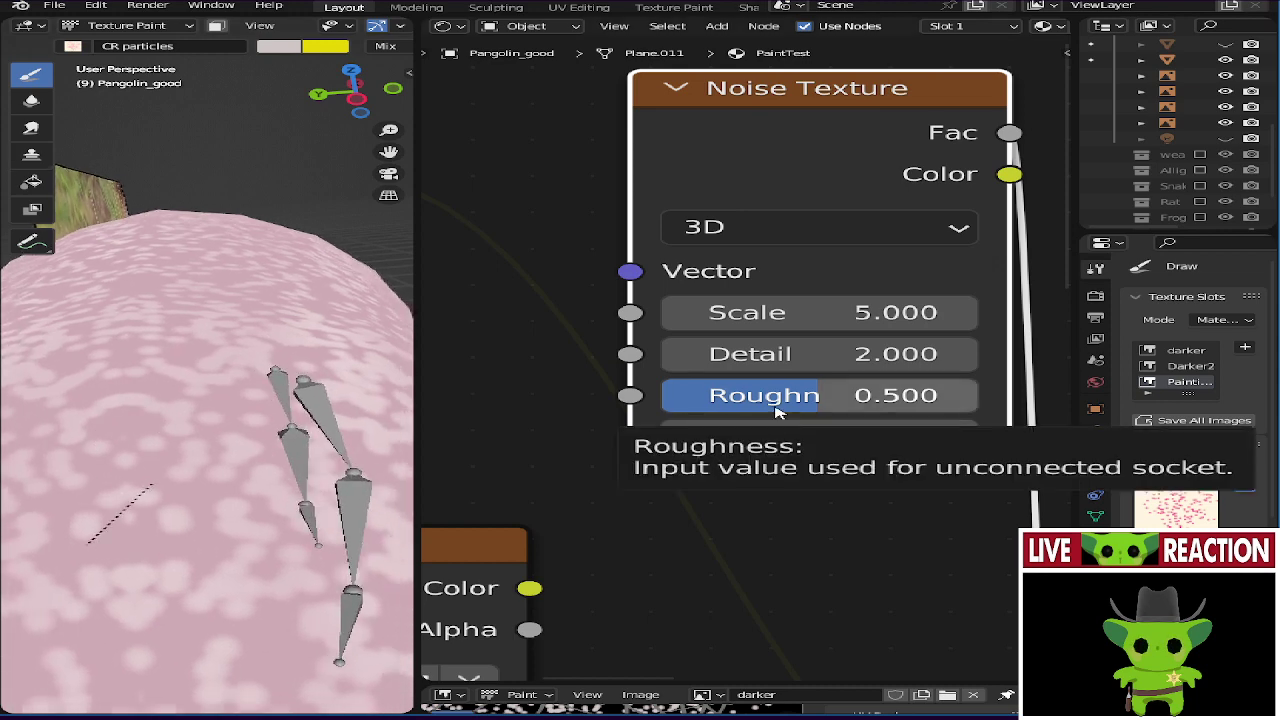
drag(777, 409, 712, 387)
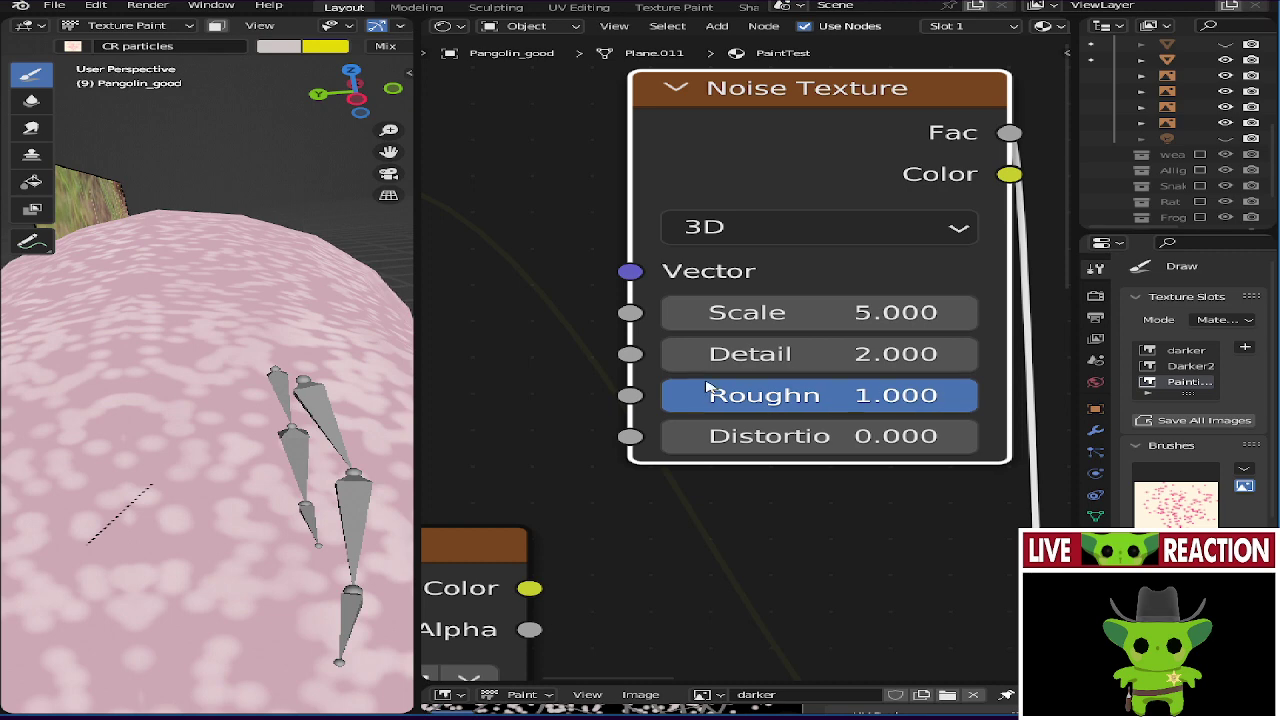
click(833, 389)
key(BackSpace)
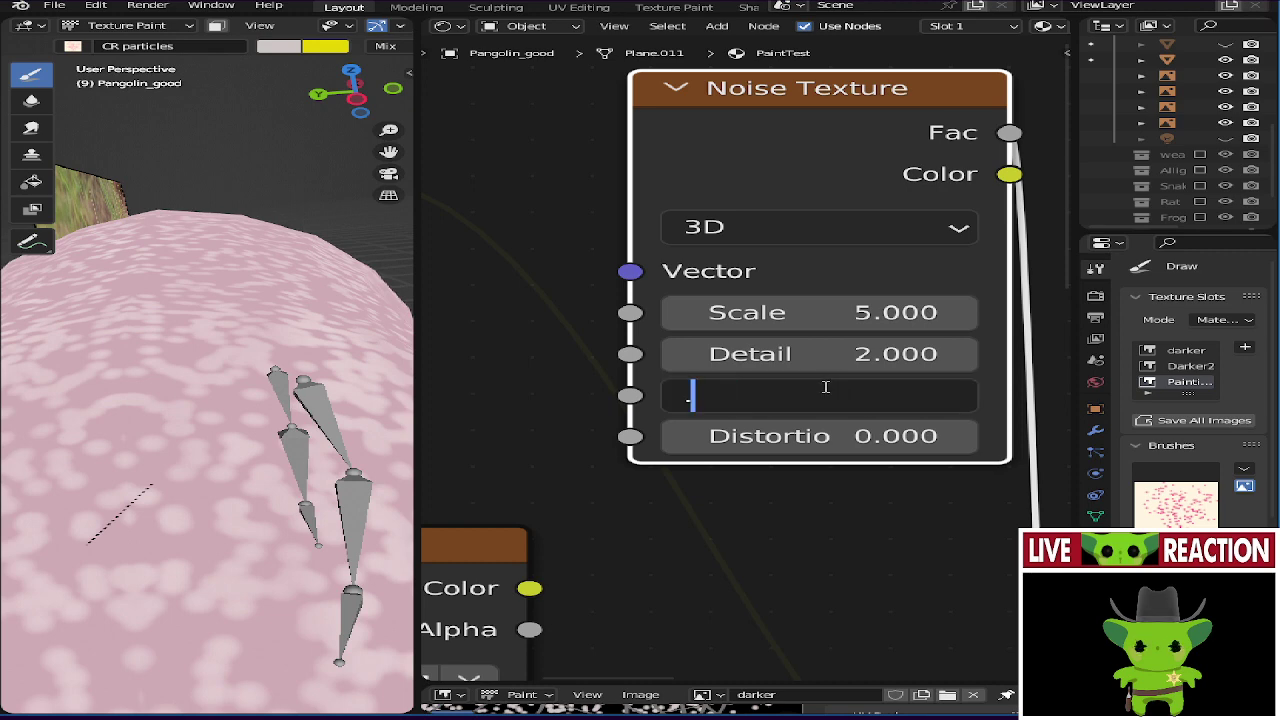
text(.5)
key(Return)
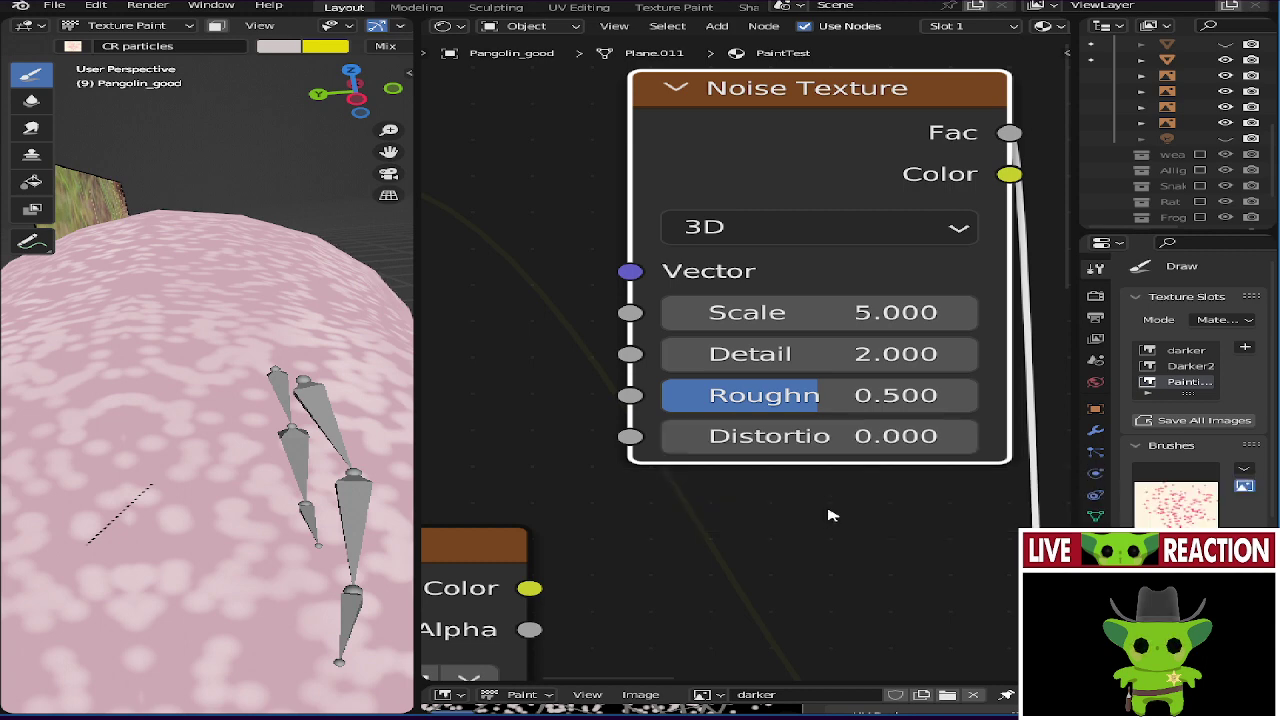
- Set the Noise Texture distortion to -34.9 and check the skin pattern up close from the front
click(829, 435)
click(805, 465)
drag(805, 436, 735, 436)
middle_drag(270, 420, 171, 434)
key(KP_1)
scroll(171, 434, up, 6)
scroll(228, 372, up, 4)
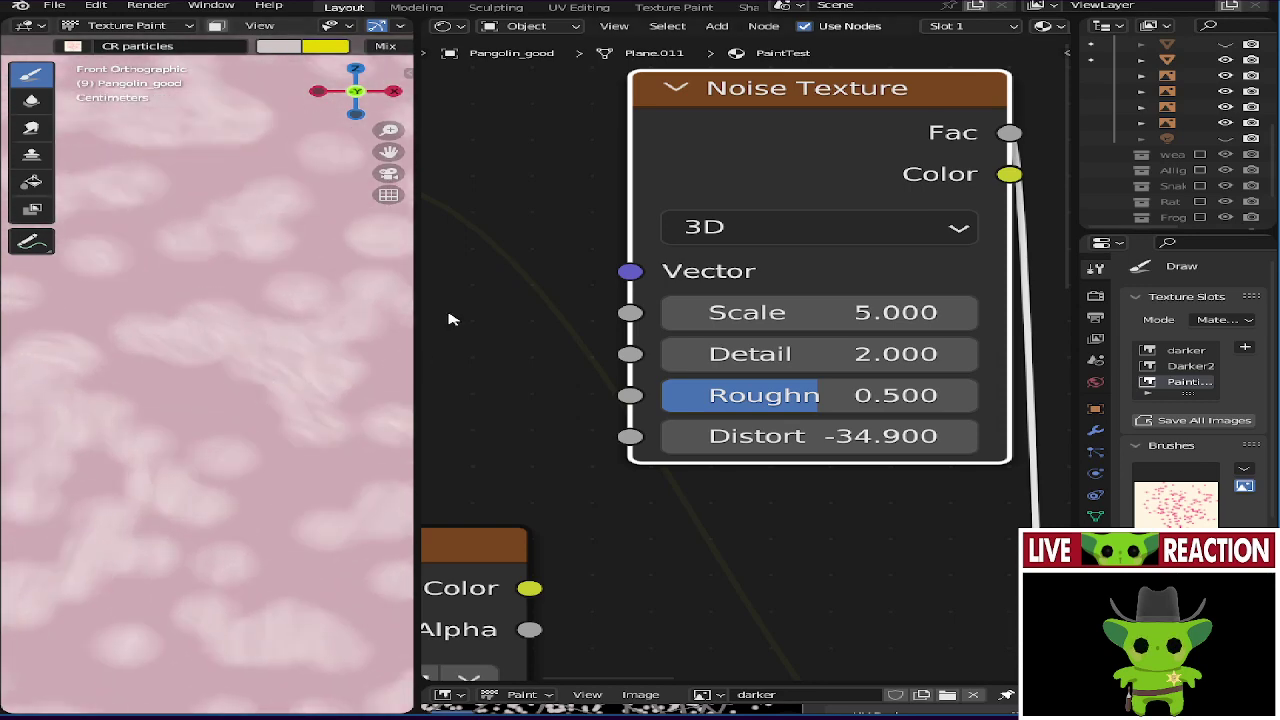
- Raise the Noise Texture scale to 14.4 and check the pattern across the pangolin's body
scroll(745, 315, down, 3)
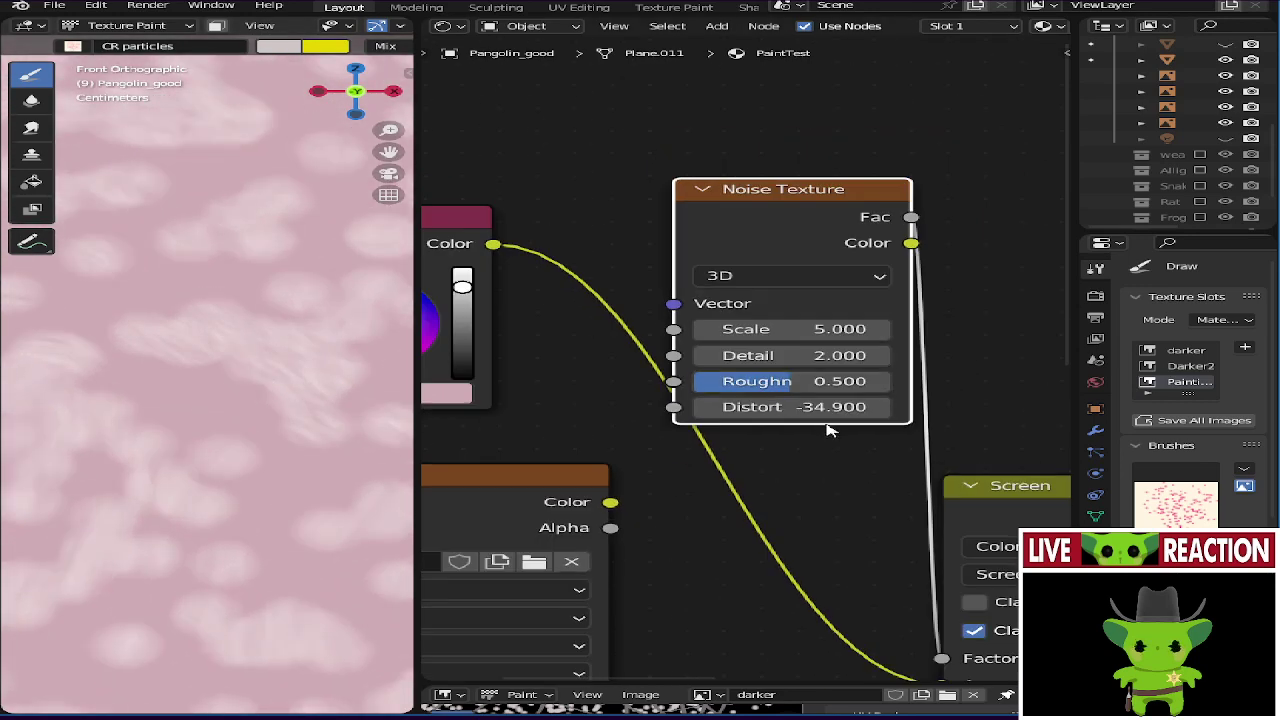
middle_drag(843, 354, 865, 378)
scroll(727, 316, up, 1)
drag(800, 349, 1030, 349)
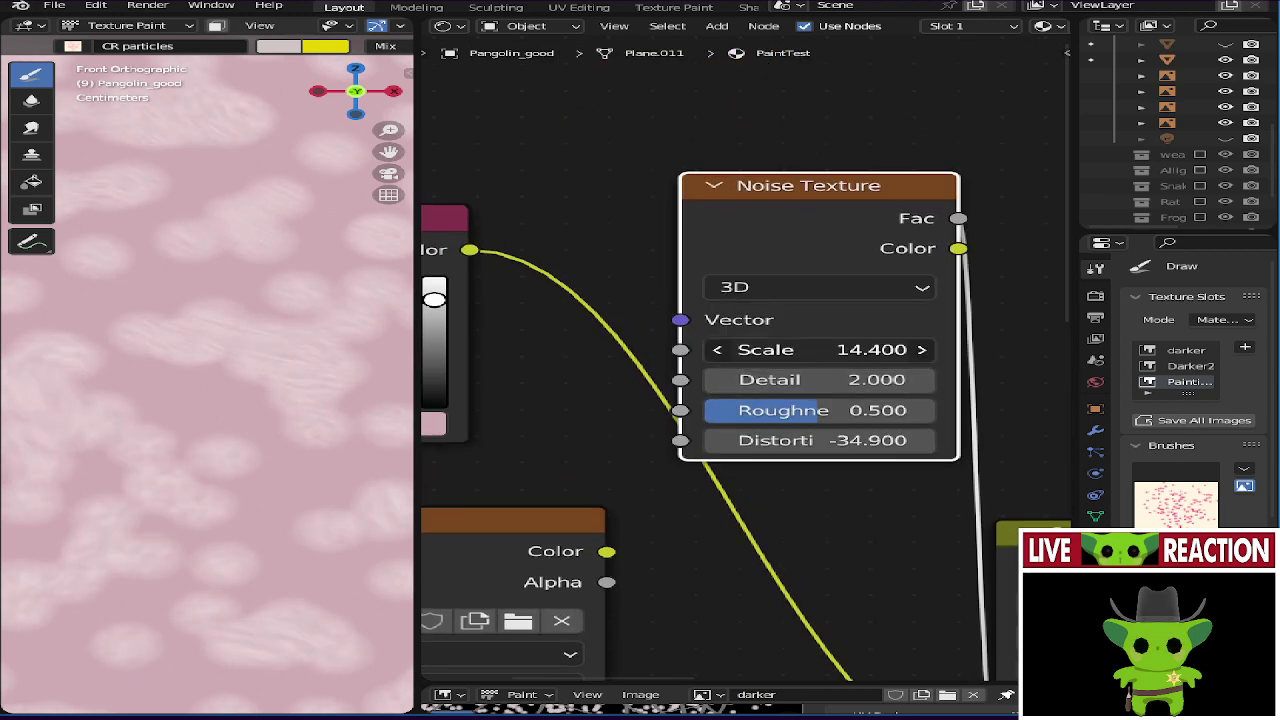
middle_drag(43, 414, 203, 397)
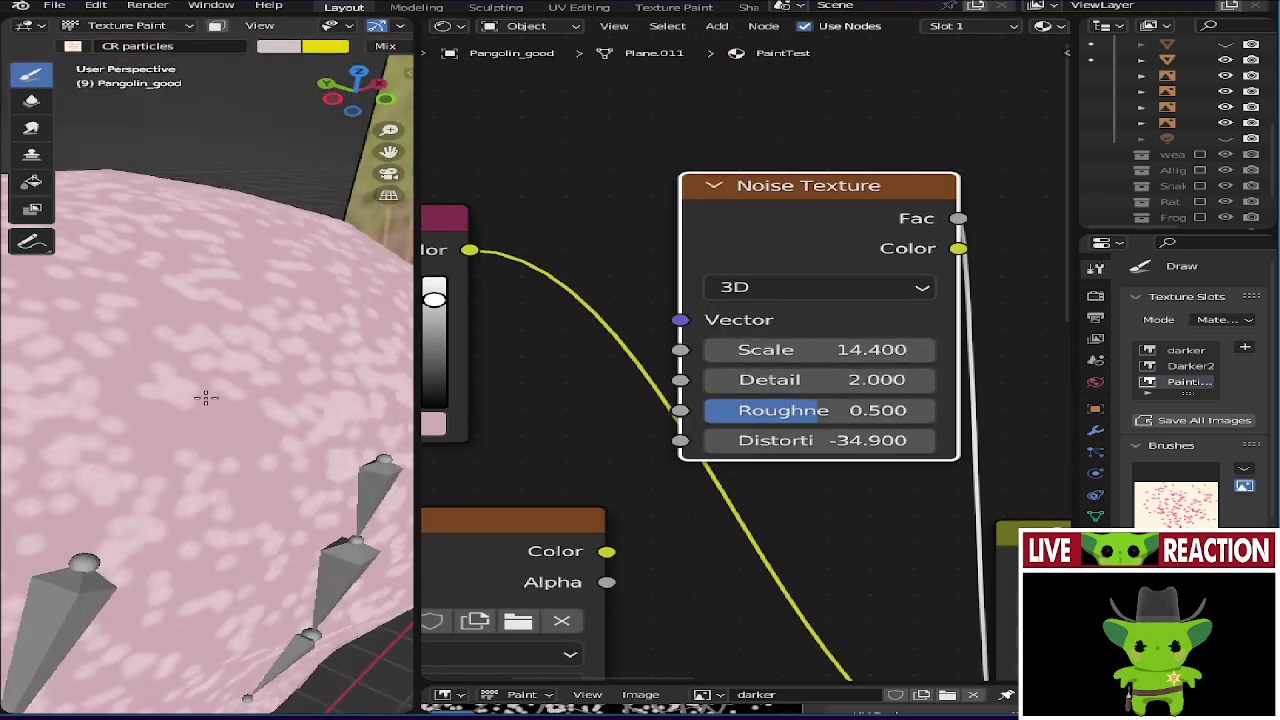
- Check the skin pattern up close and from the front, and save the file
scroll(163, 420, up, 6)
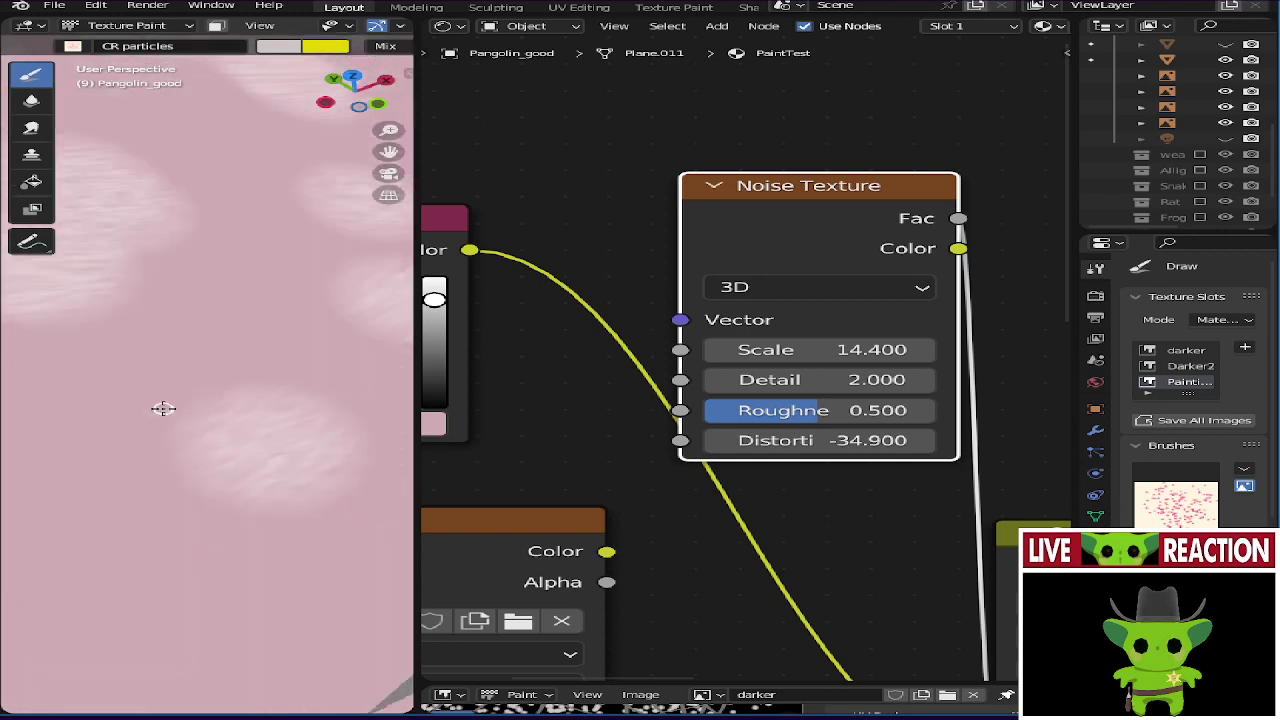
scroll(289, 418, down, 5)
key(KP_1)
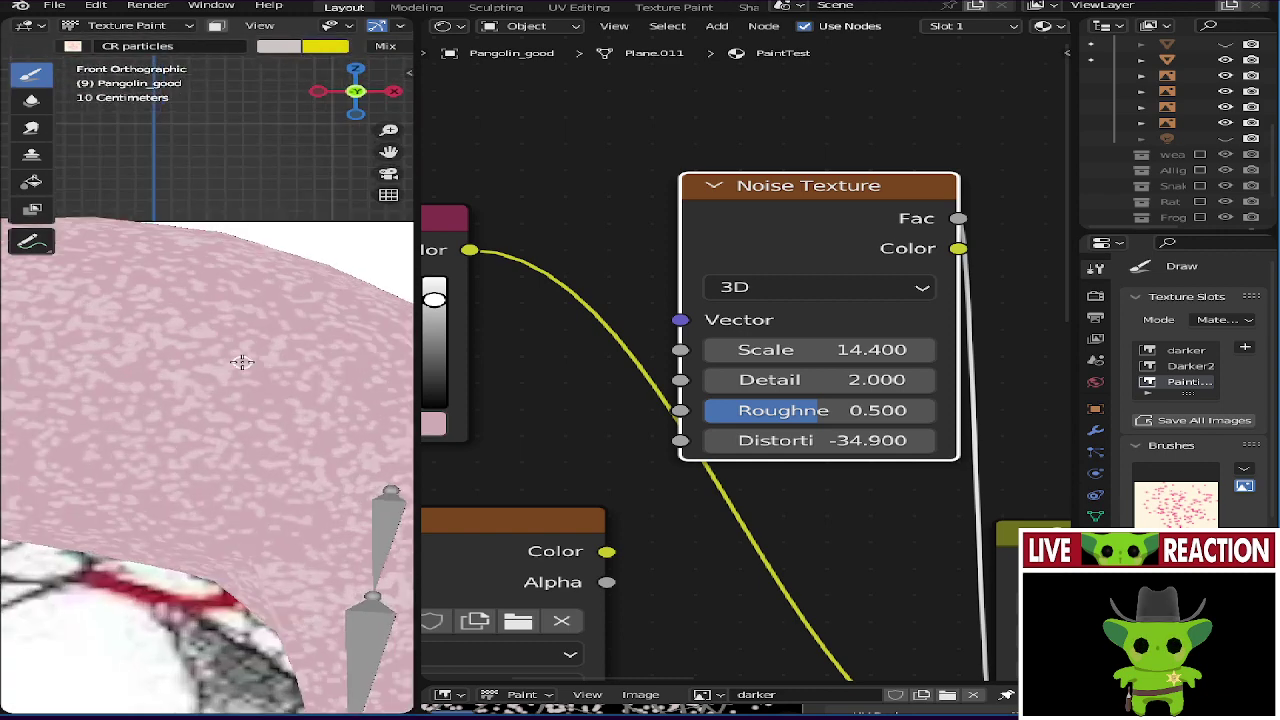
key(ctrl+s)
click(828, 389)
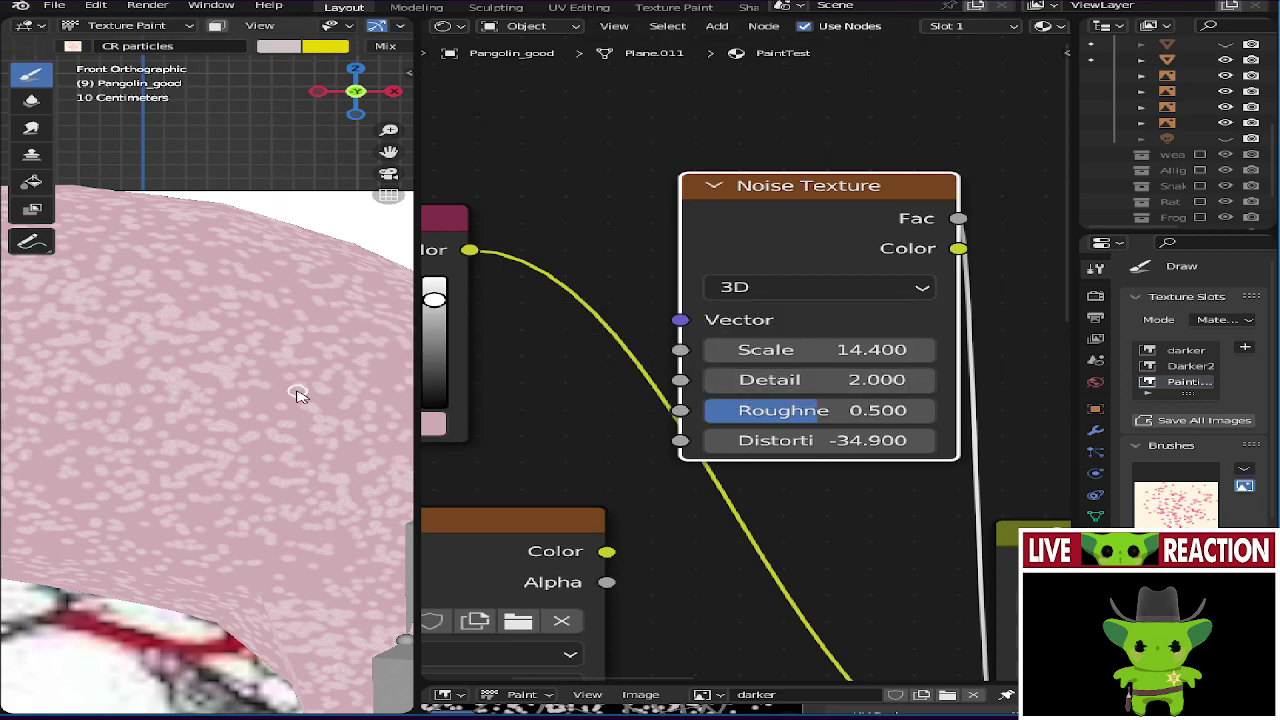
- Enlarge the image editor below the node graph to show the painted darker texture
drag(808, 684, 800, 346)
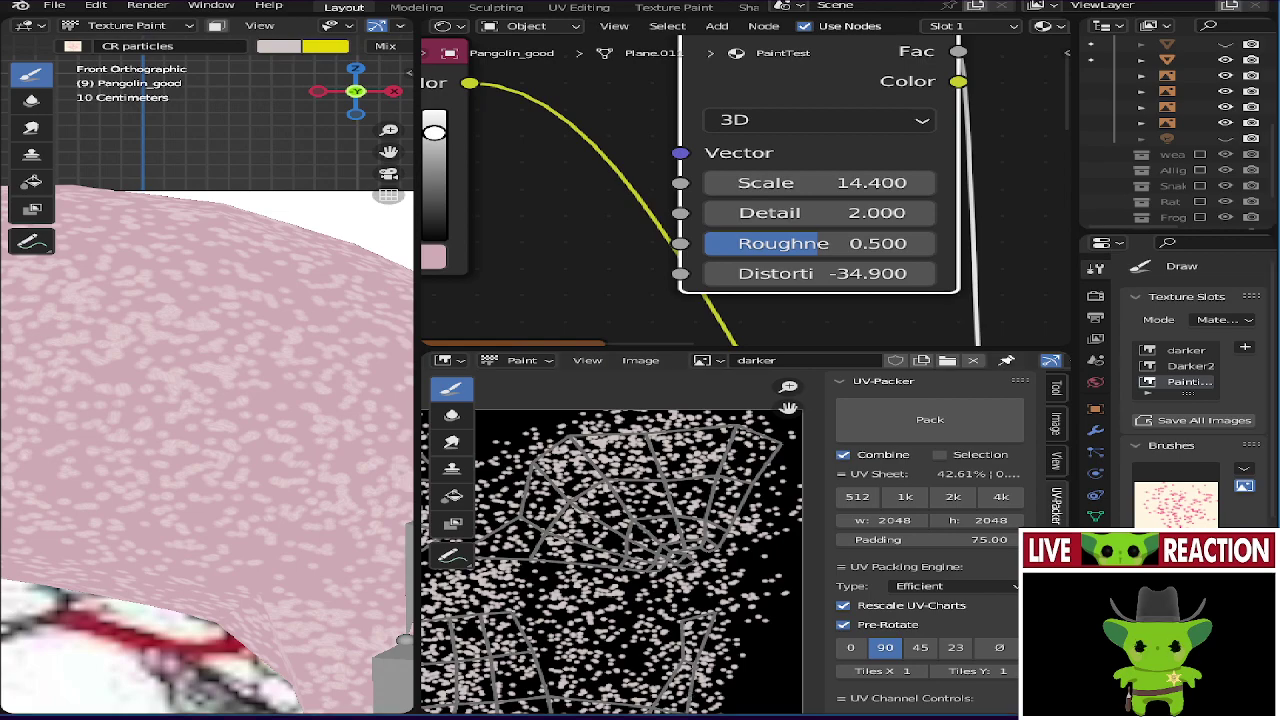
key(Home)
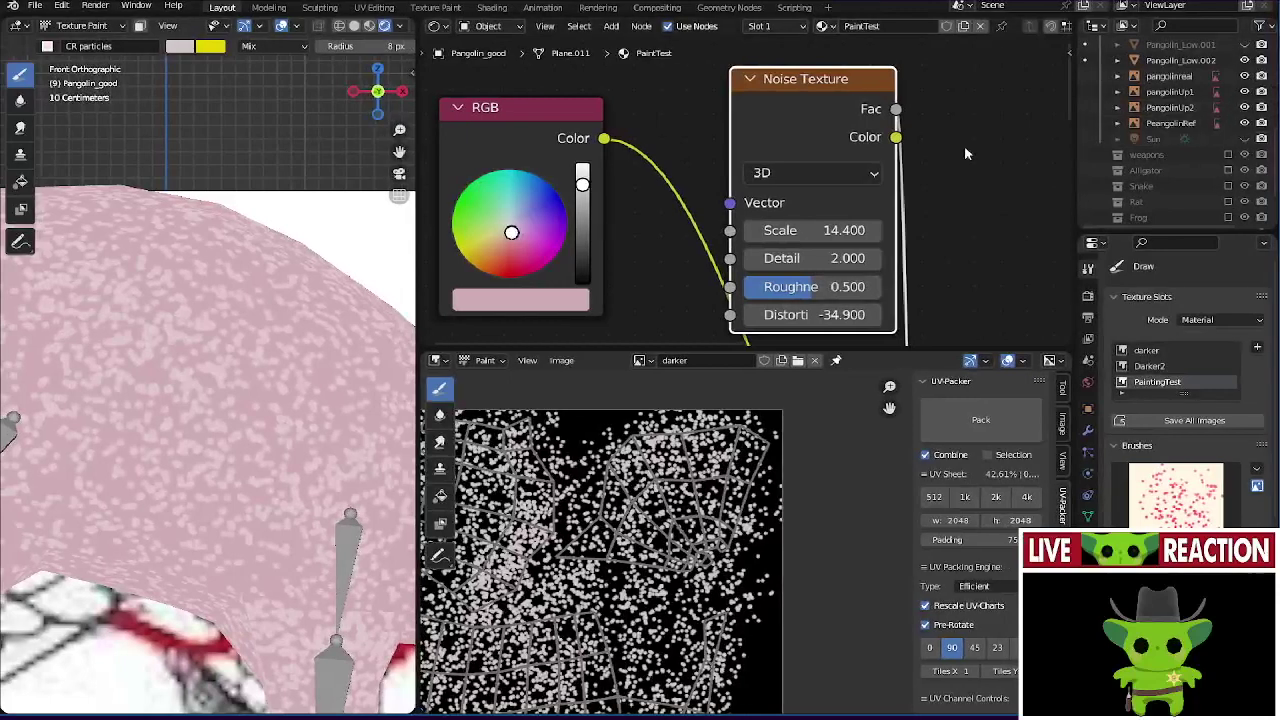
scroll(964, 145, down, 1)
- Search the shader nodes for "dus" and close the search without adding anything
key(shift+a)
text(d)
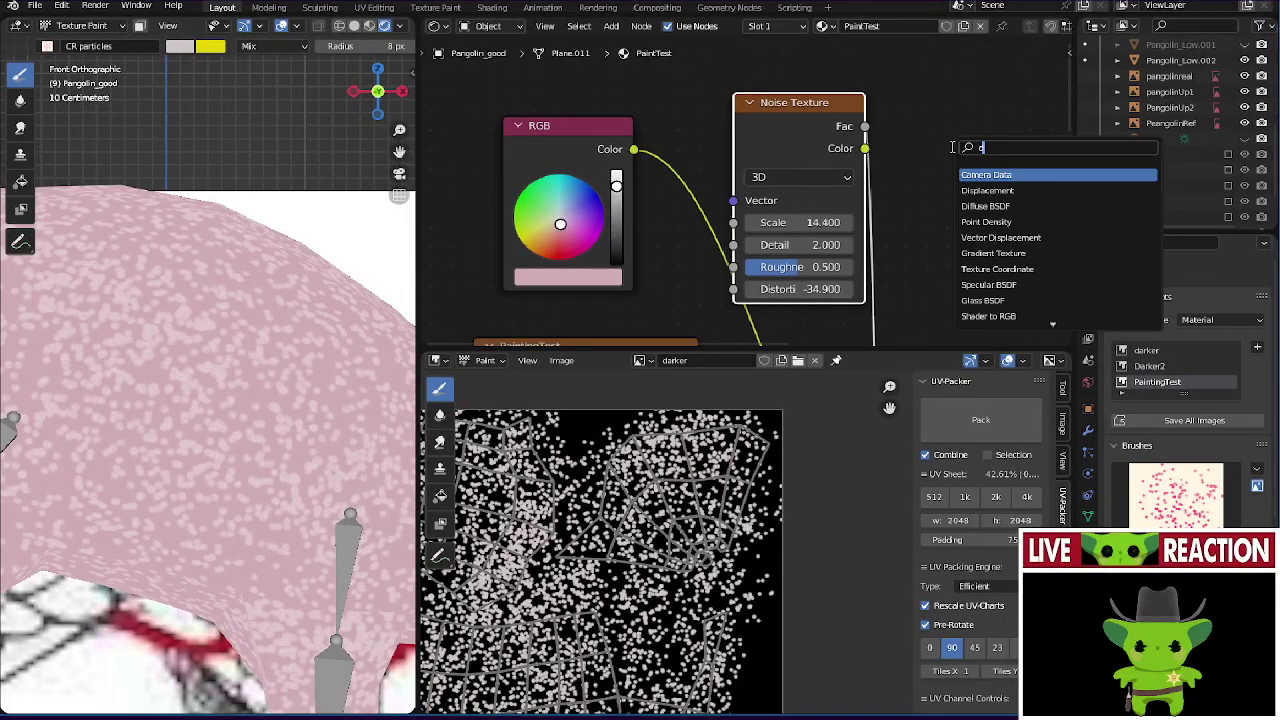
text(us)
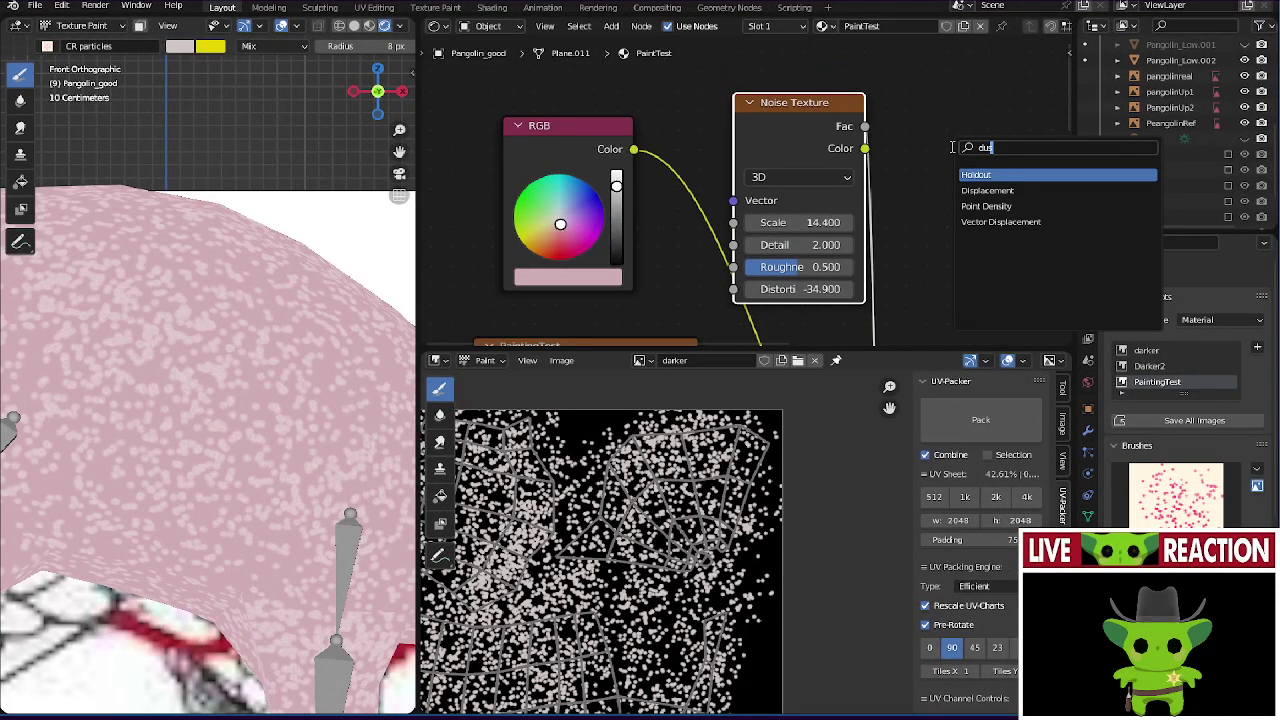
key(Escape)
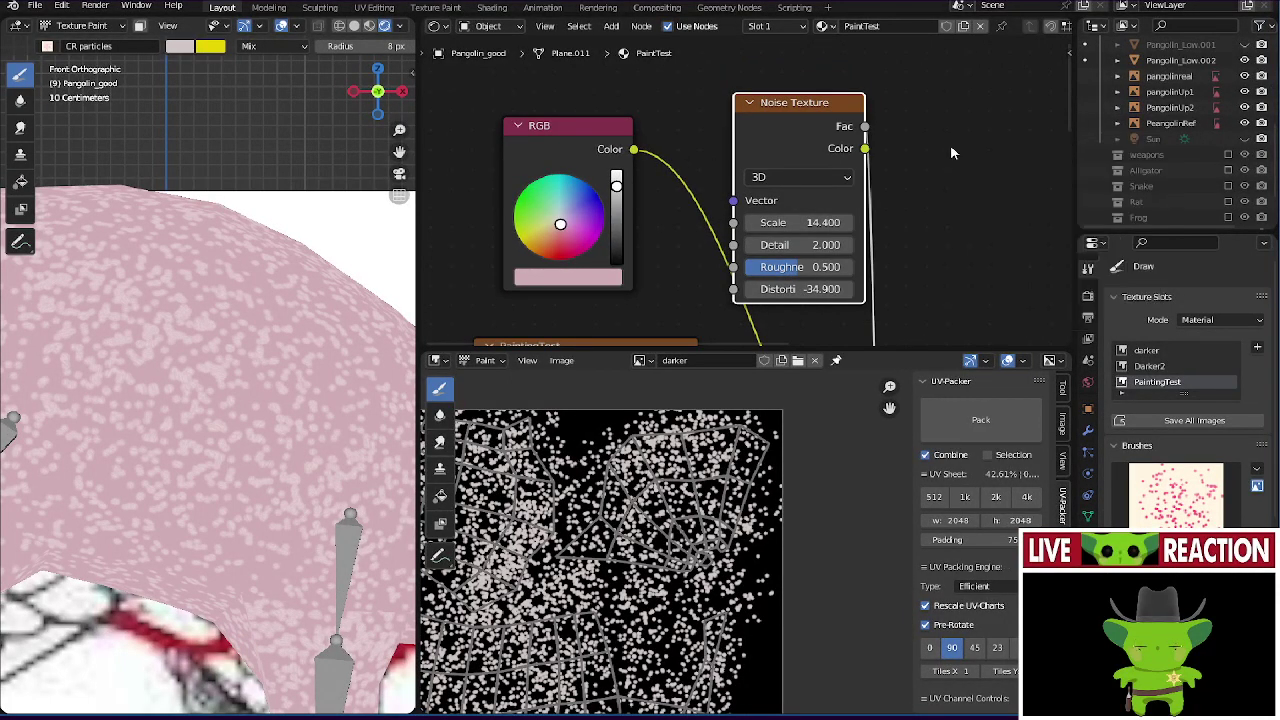
- Search the shader nodes for "dust" with the render engine set to Cycles, and return the engine to Eevee
click(1088, 297)
click(1200, 293)
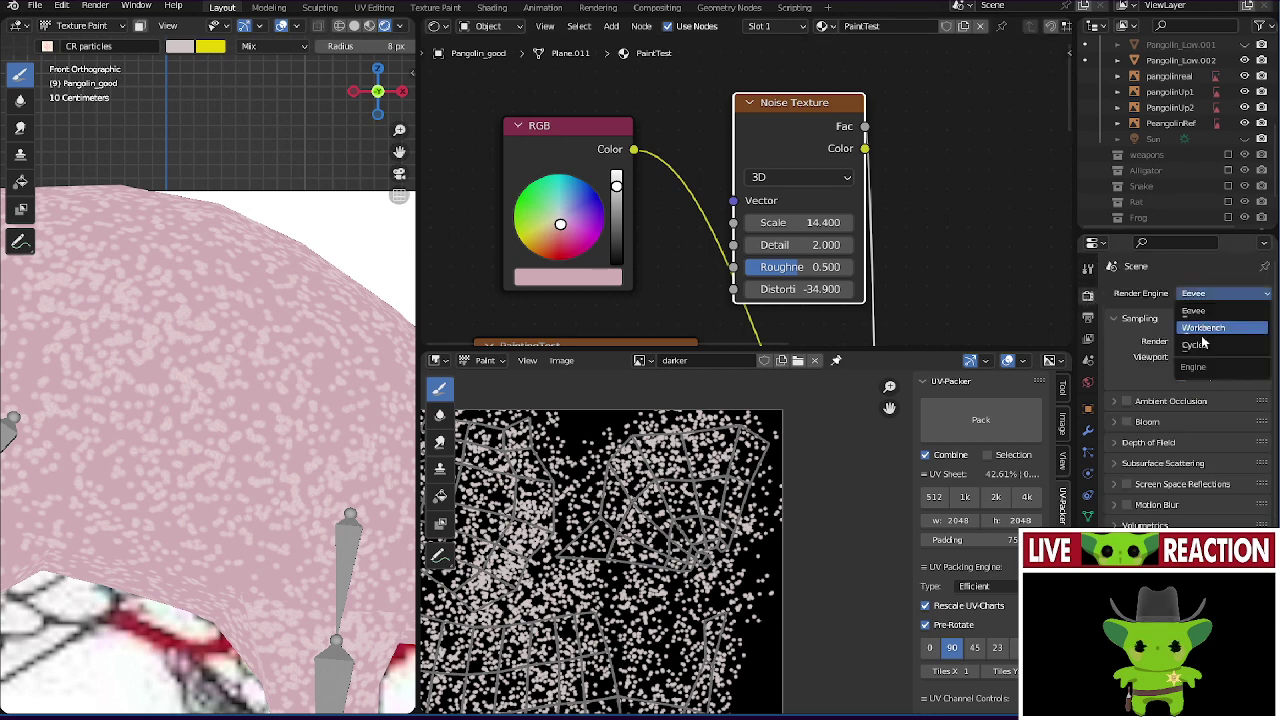
key(Return)
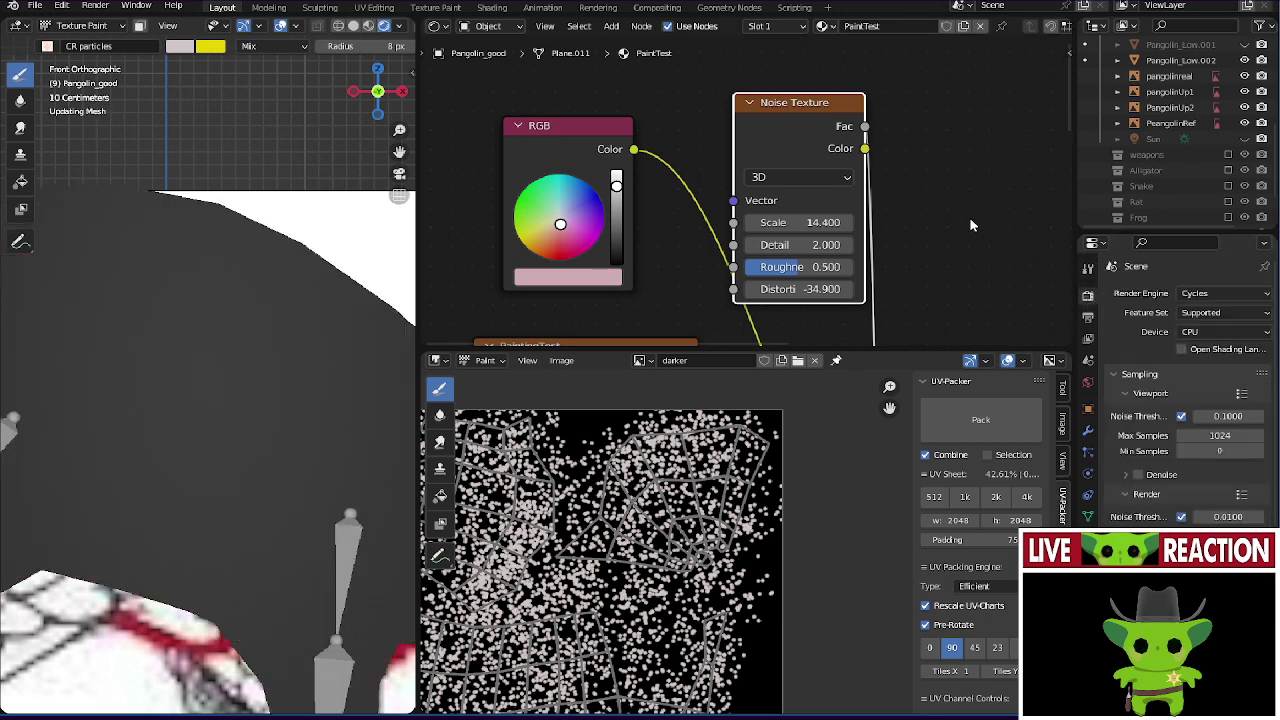
key(shift+a)
text(d)
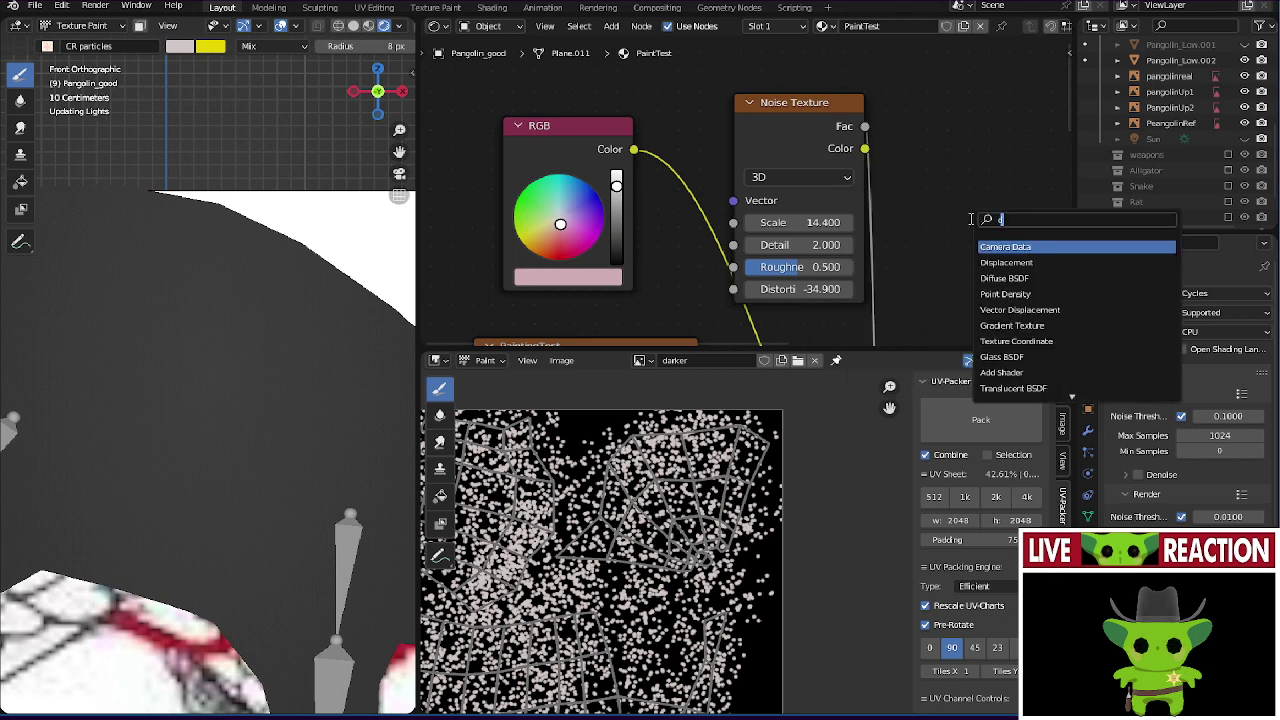
text(us)
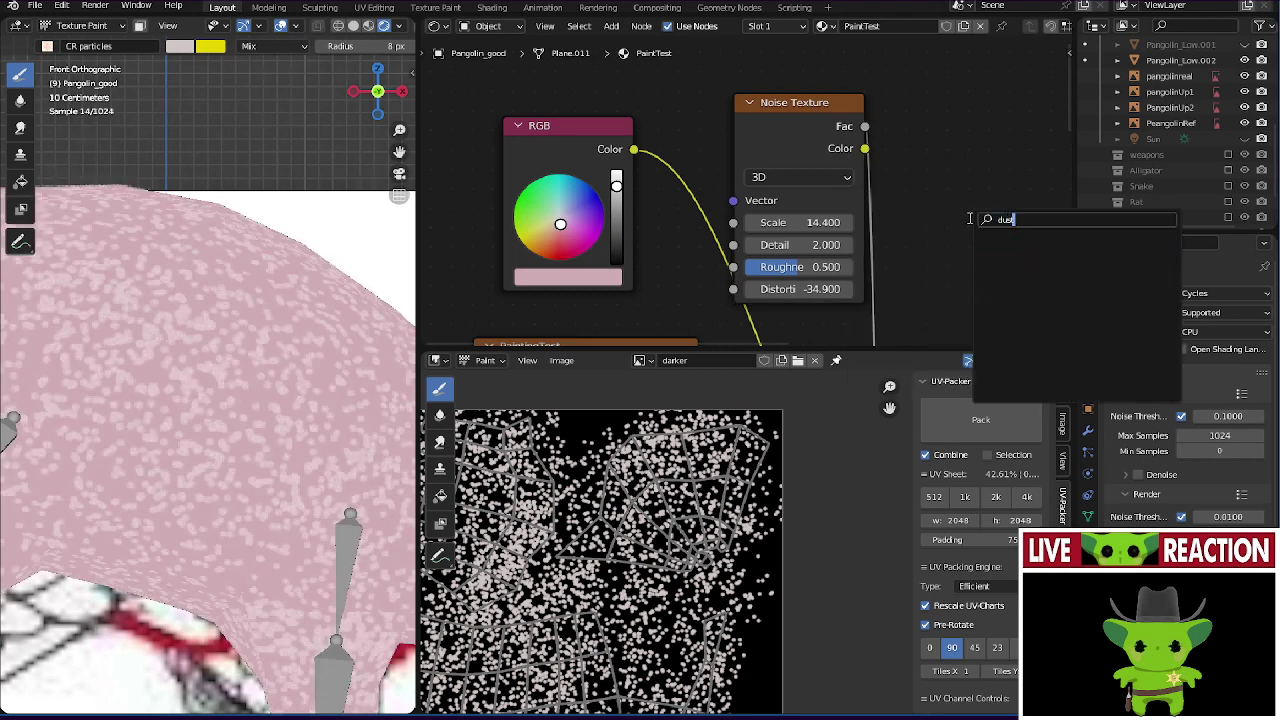
key(Escape)
click(1224, 293)
click(1207, 316)
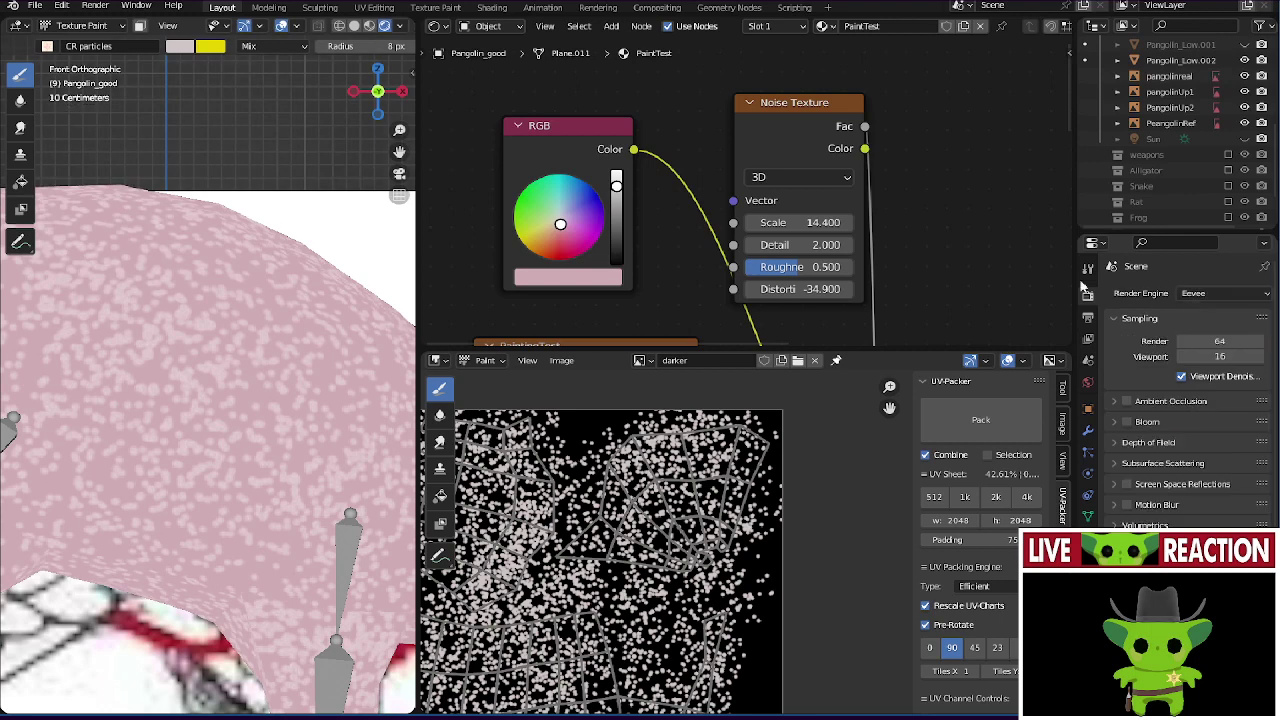
- Try a Displacement node beside the Noise Texture while searching for "dust", and delete it
click(790, 177)
key(shift+a)
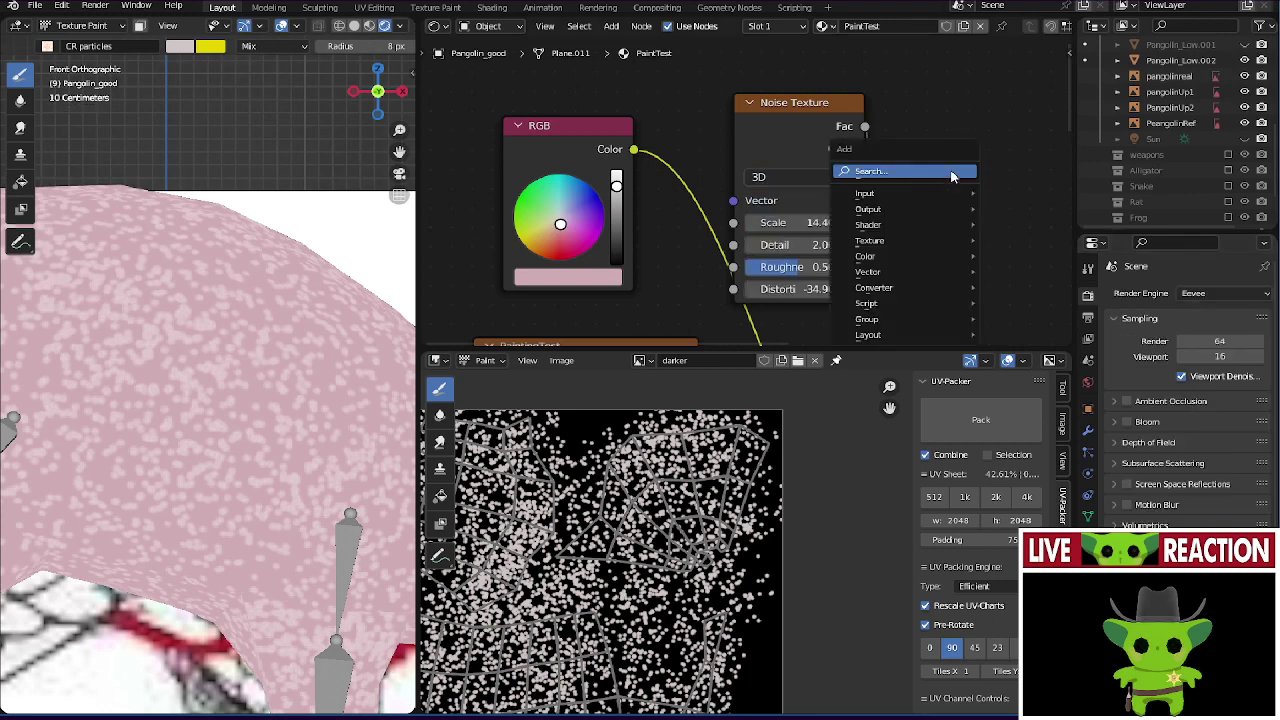
text(du)
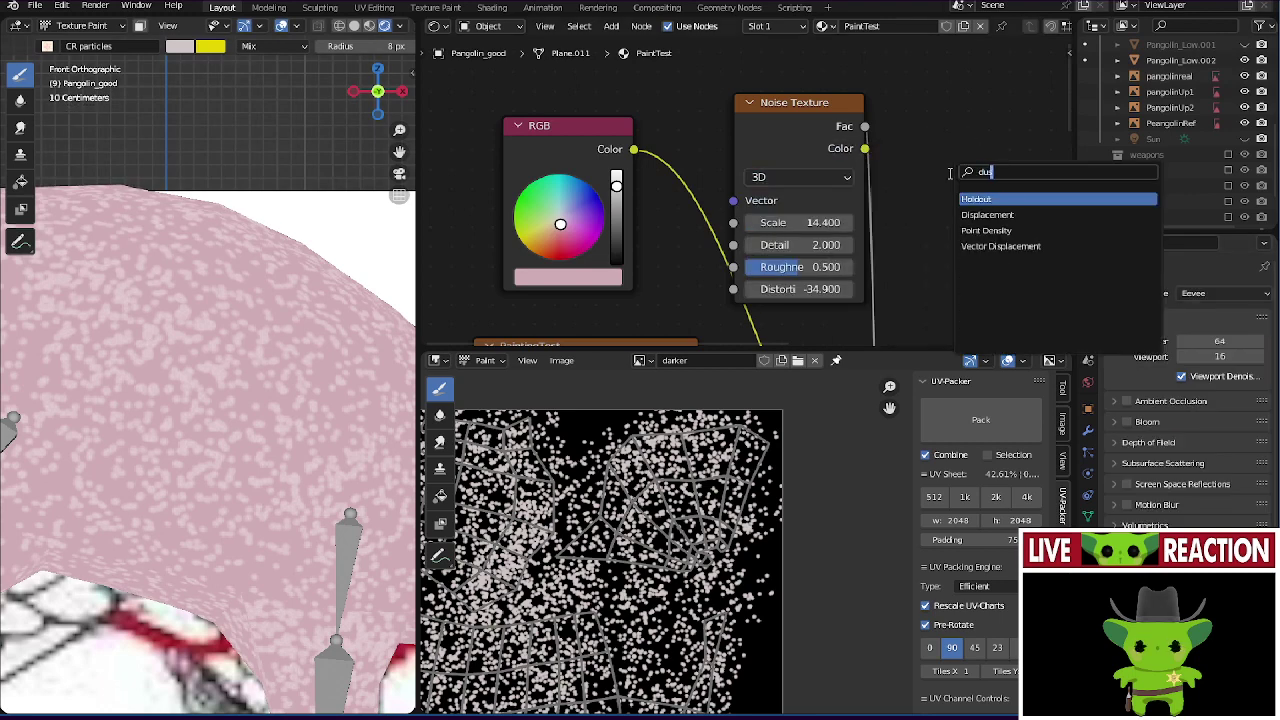
text(s)
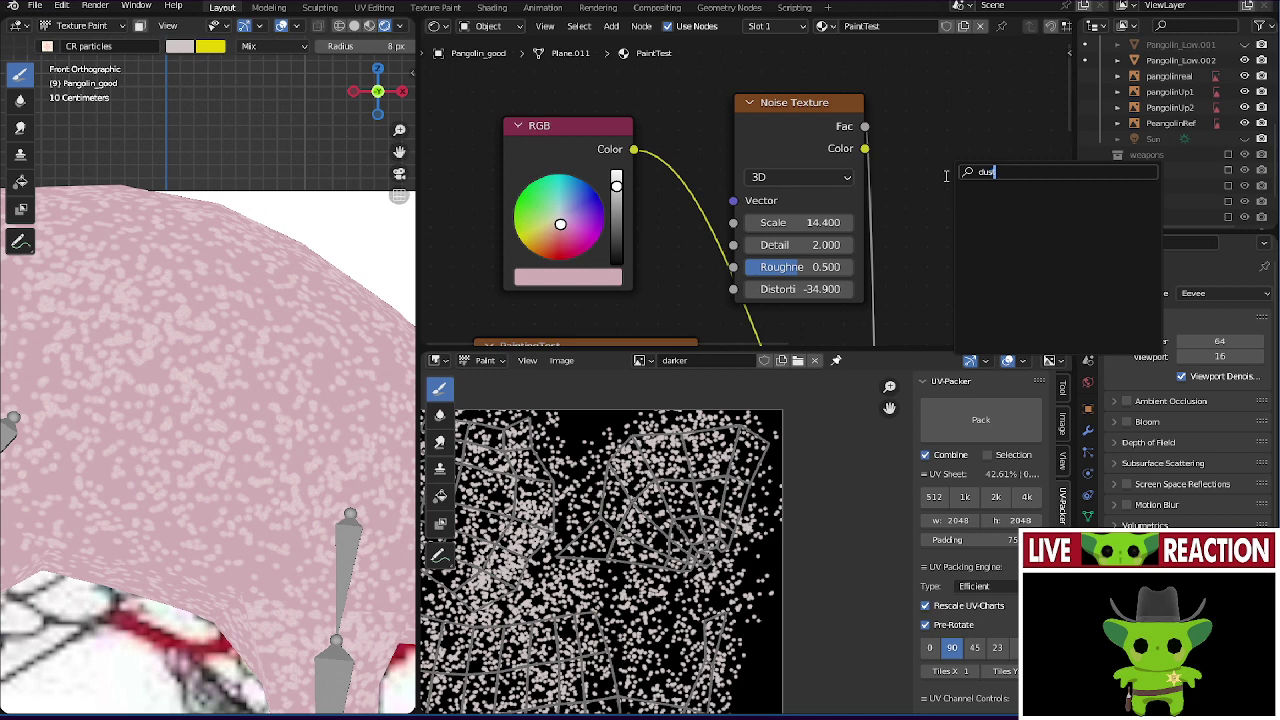
key(BackSpace)
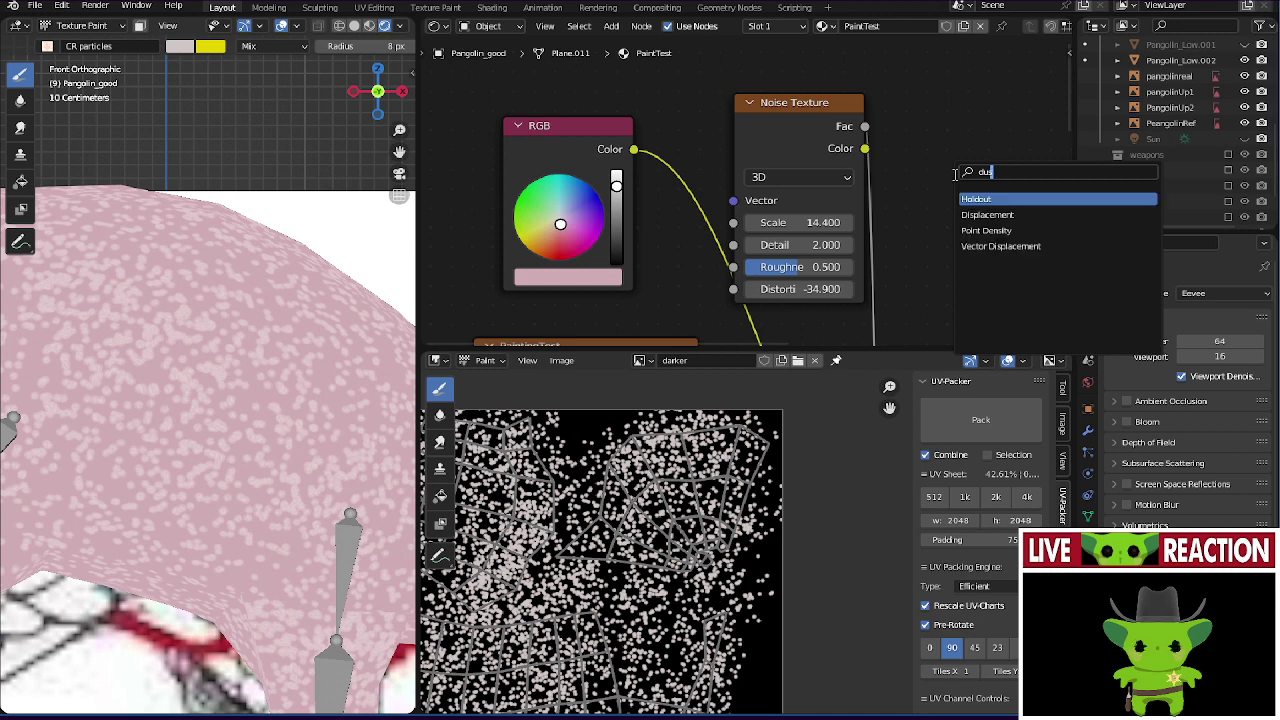
click(1005, 214)
click(981, 200)
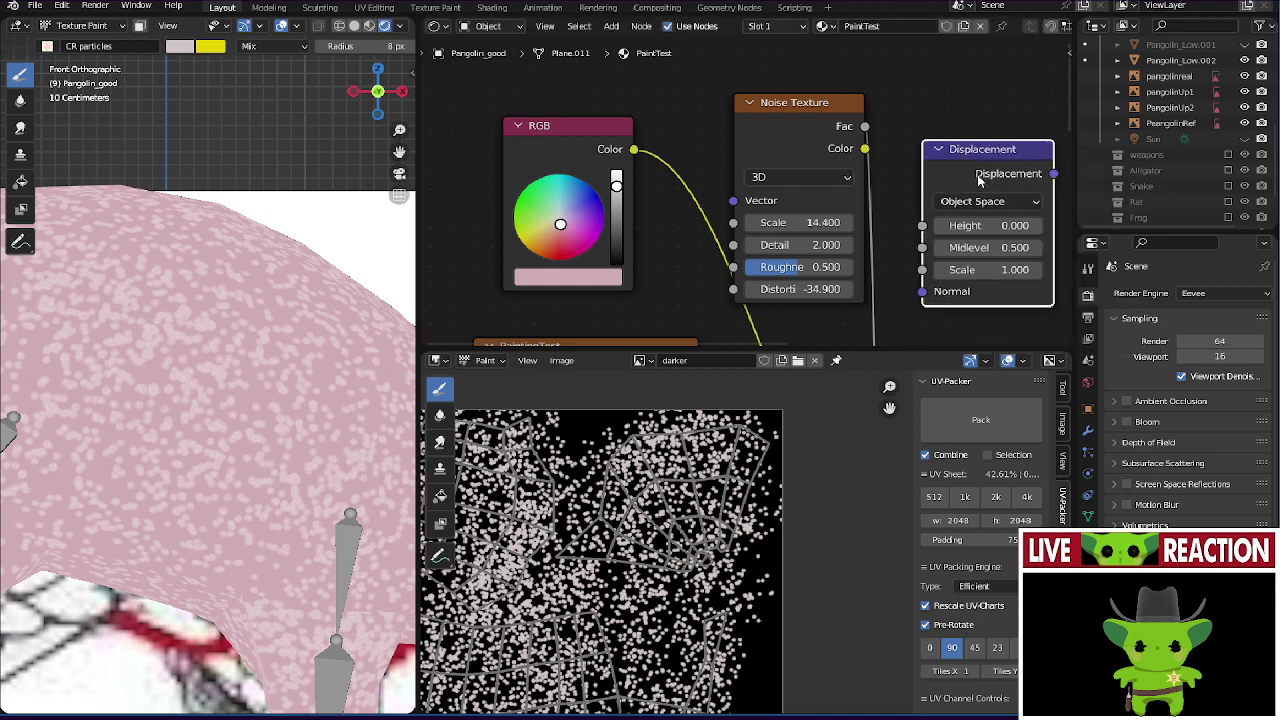
key(x)
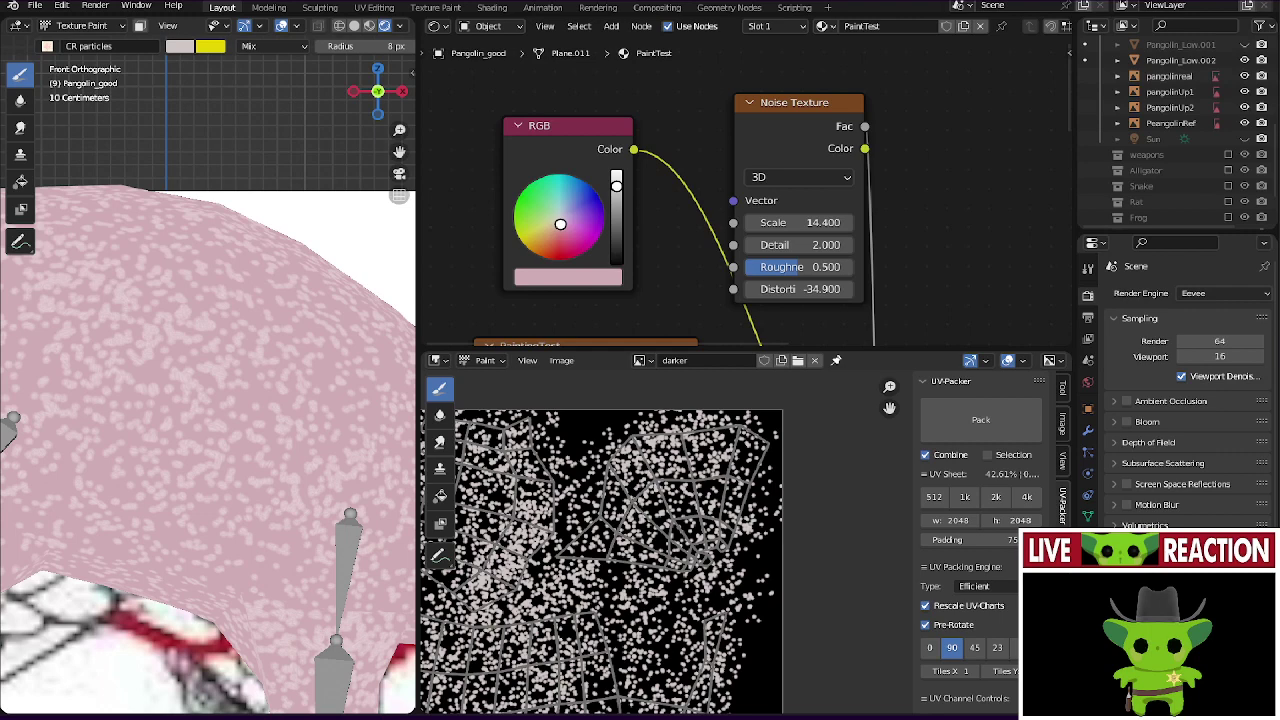
middle_drag(707, 78, 713, 158)
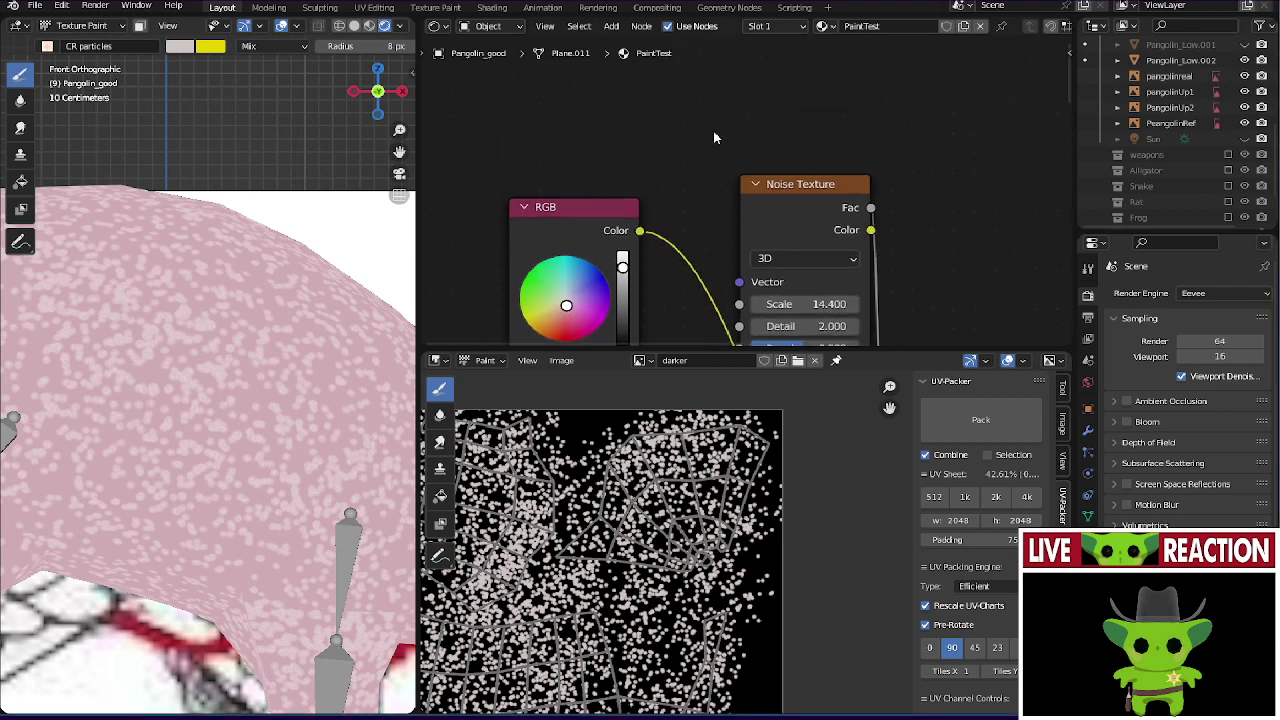
key(shift+a)
text(ca)
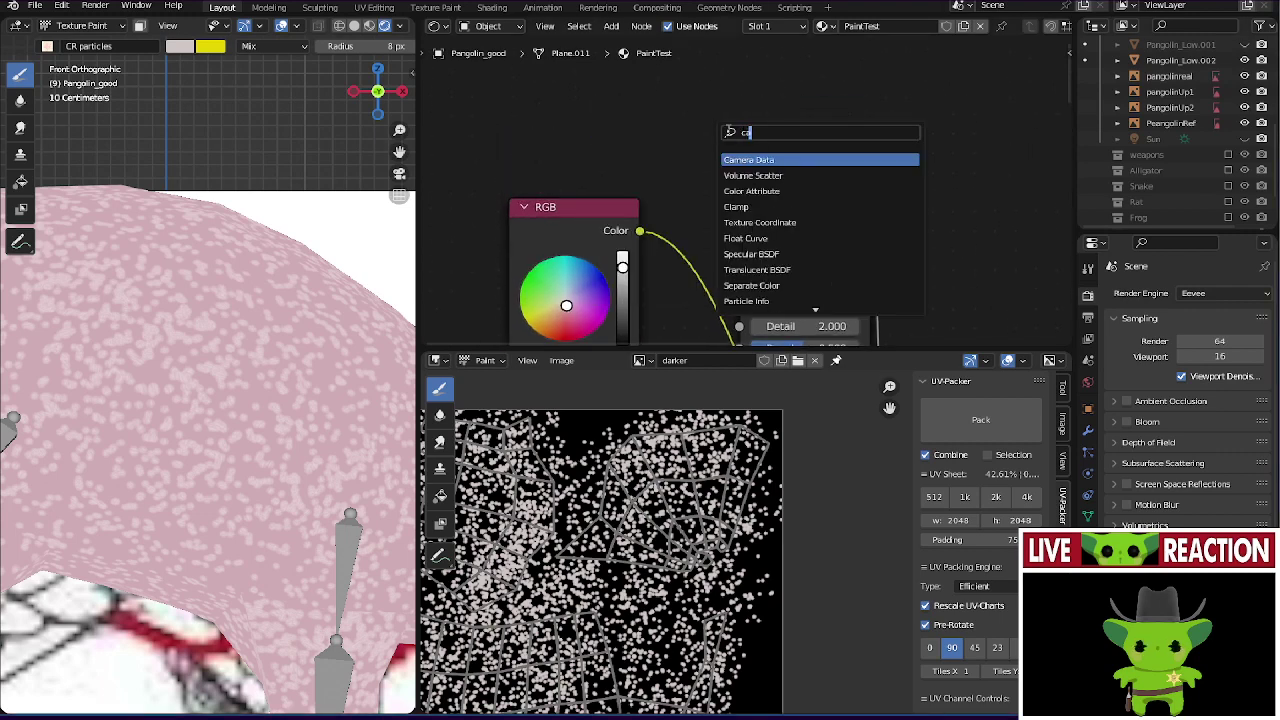
text(r)
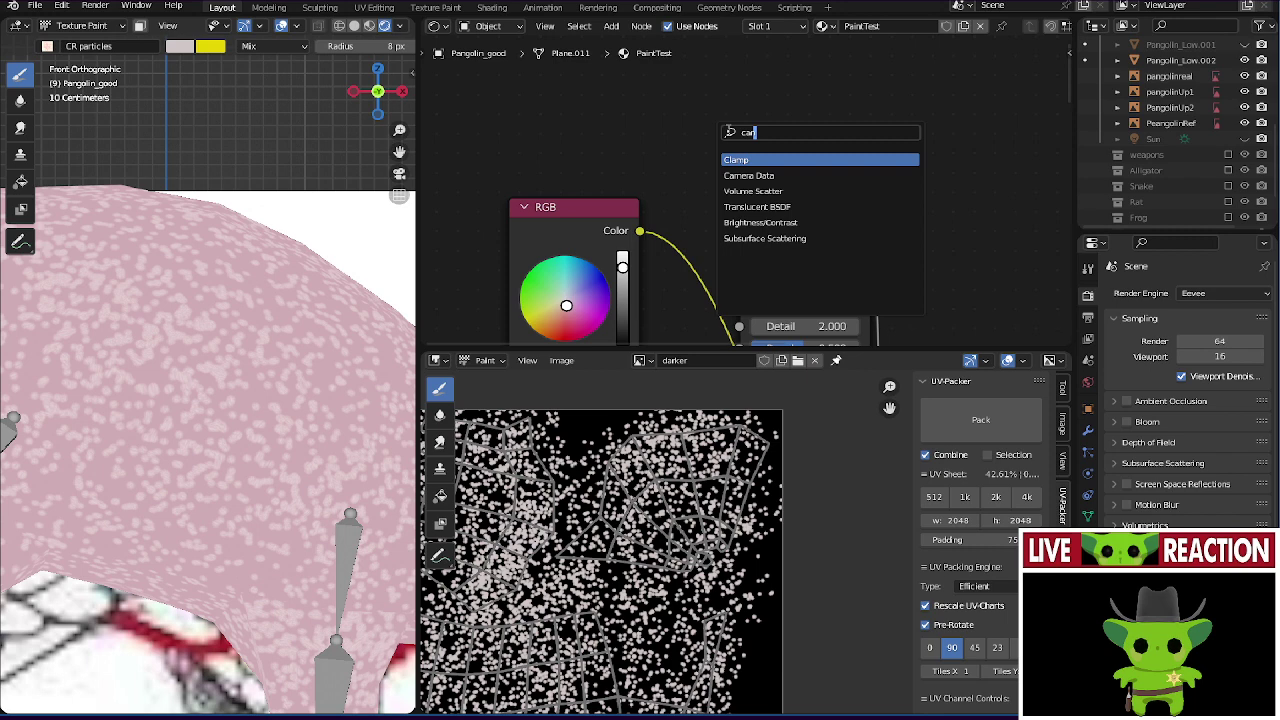
text(v)
key(BackSpace)
key(Escape)
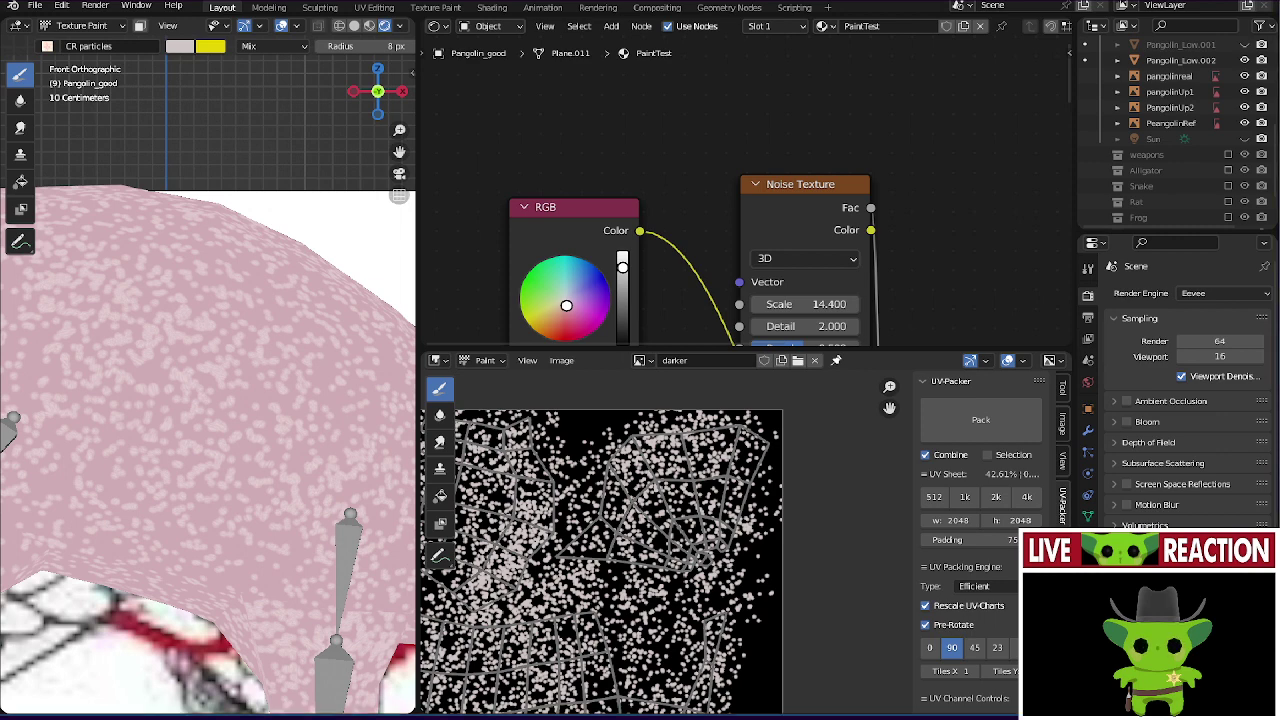
key(shift+a)
click(743, 145)
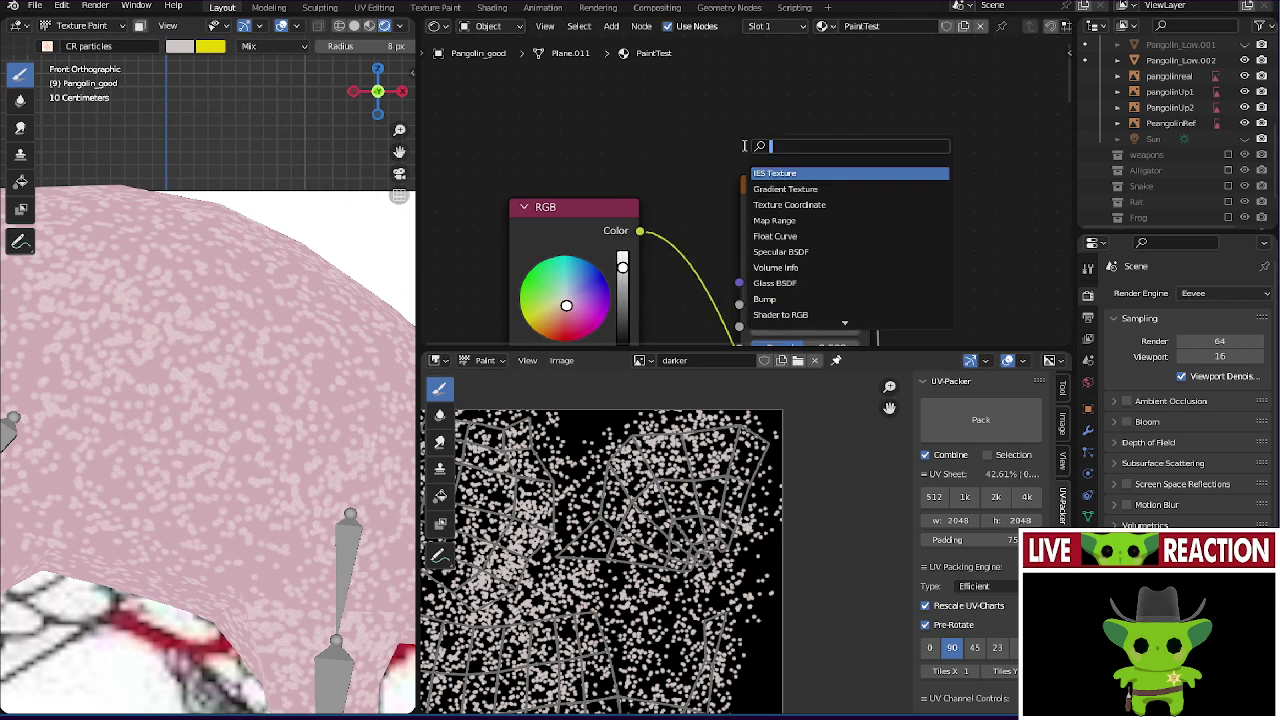
text(ve)
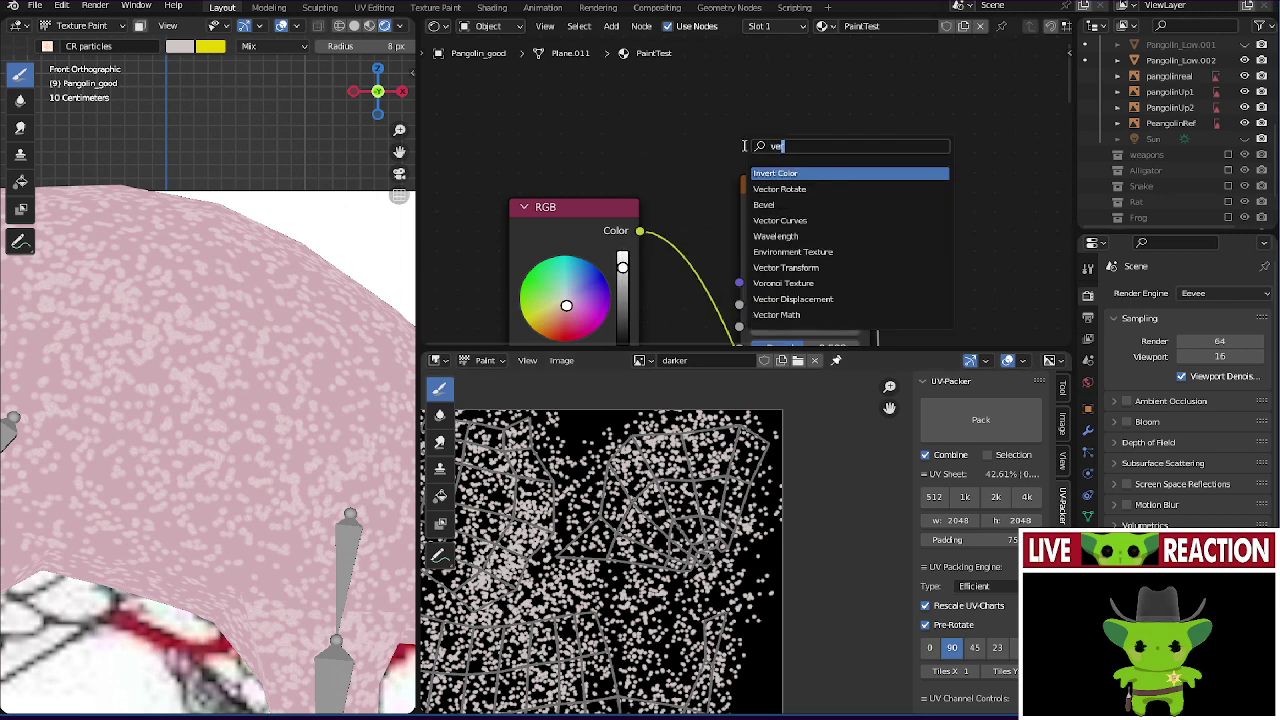
text(r)
key(BackSpace)
key(Escape)
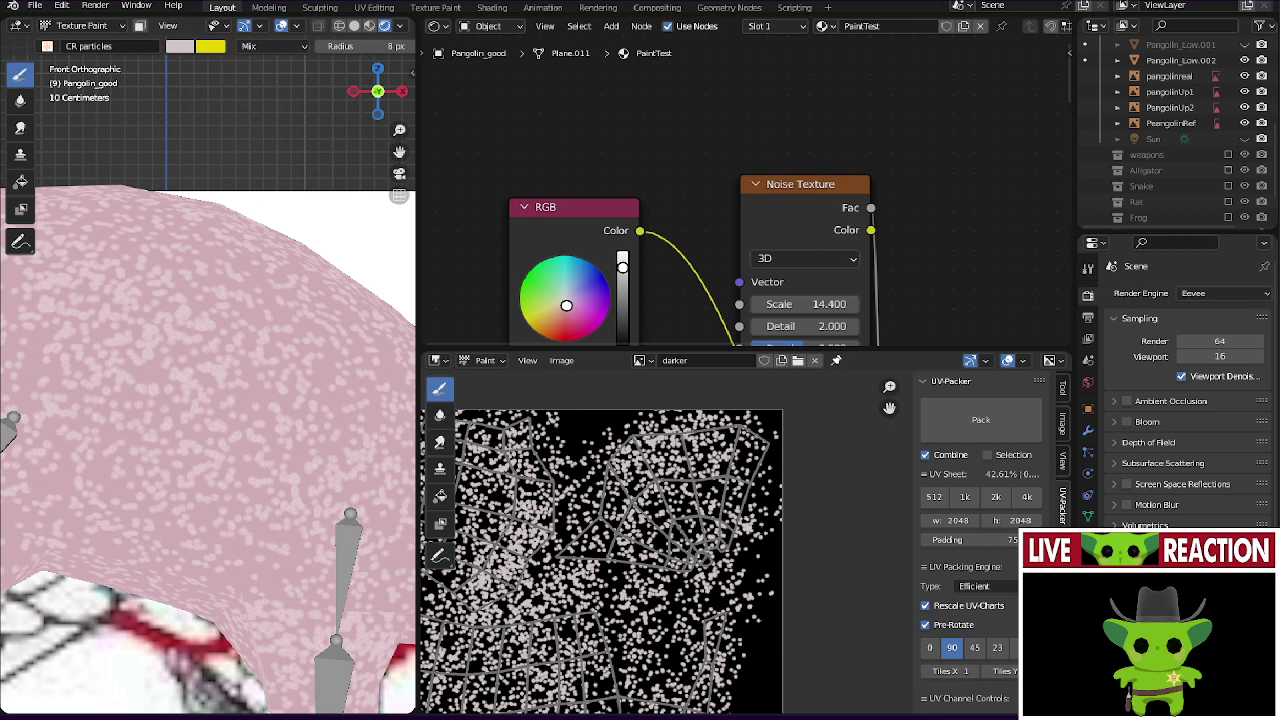
- Switch to the YouTube tutorial "Making 3D animation look painterly", unmute it and watch up to the Demo part about creating the bake image
key(alt+Tab)
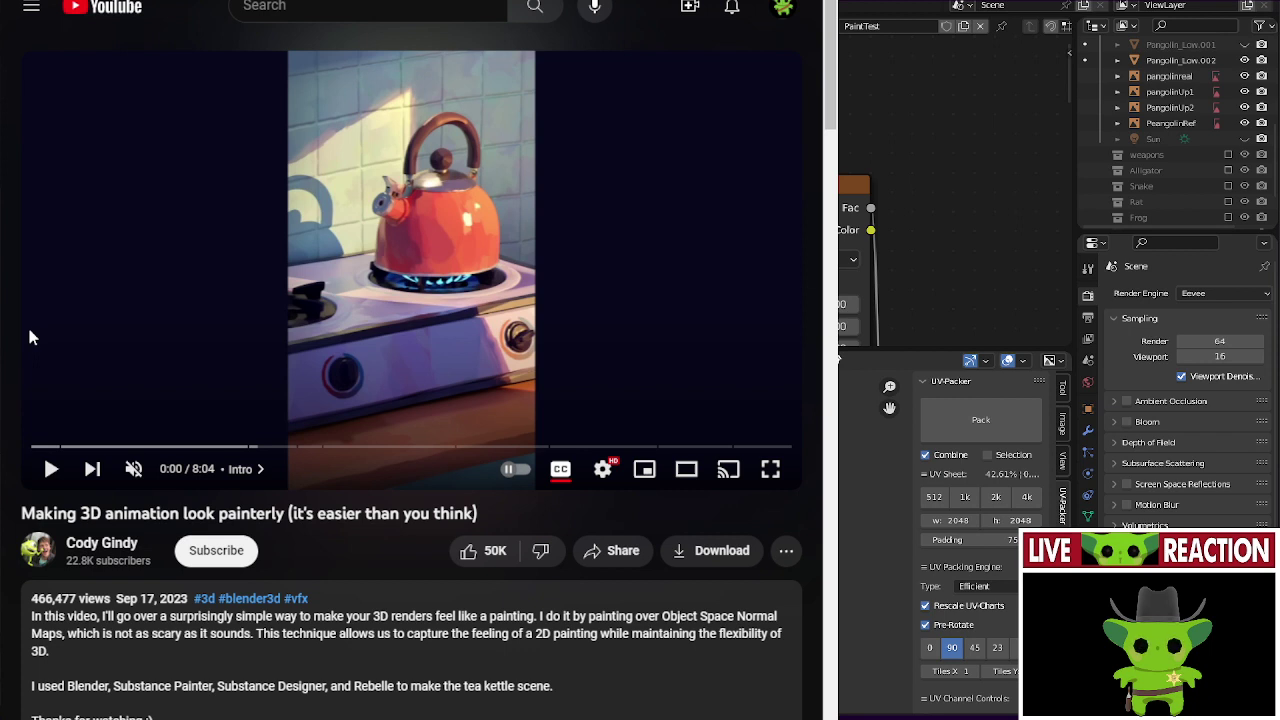
click(133, 469)
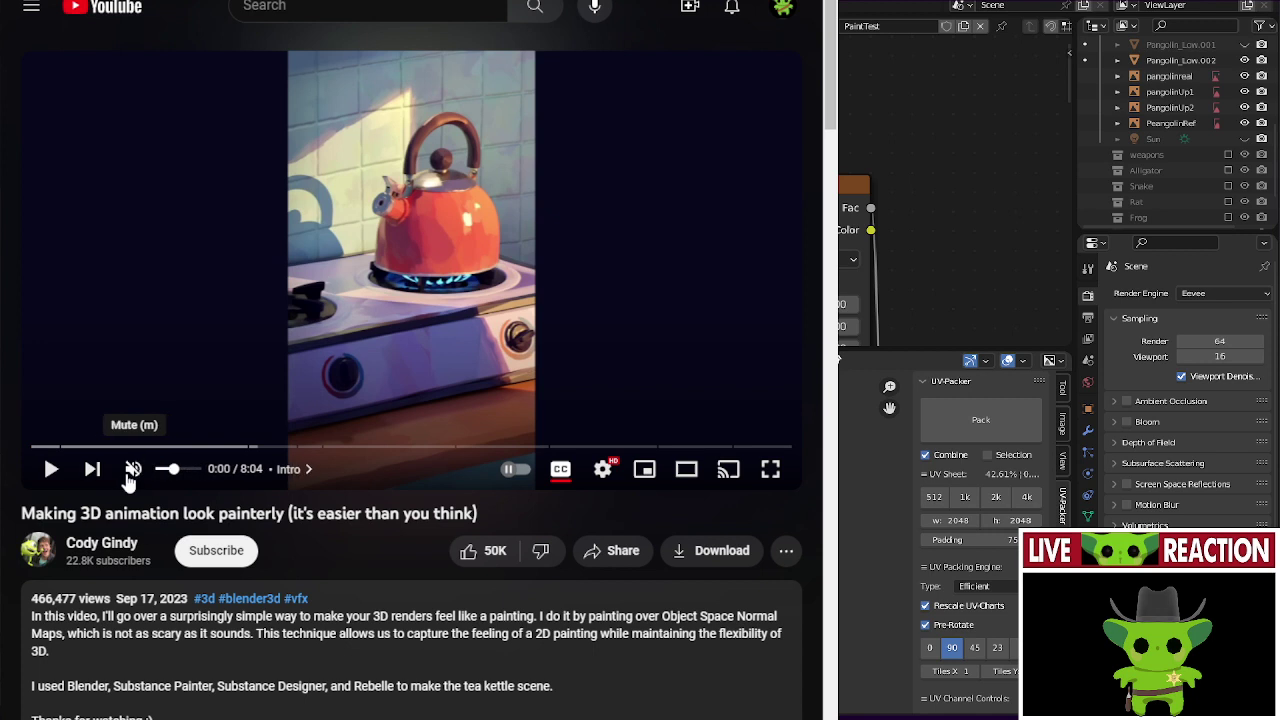
click(155, 320)
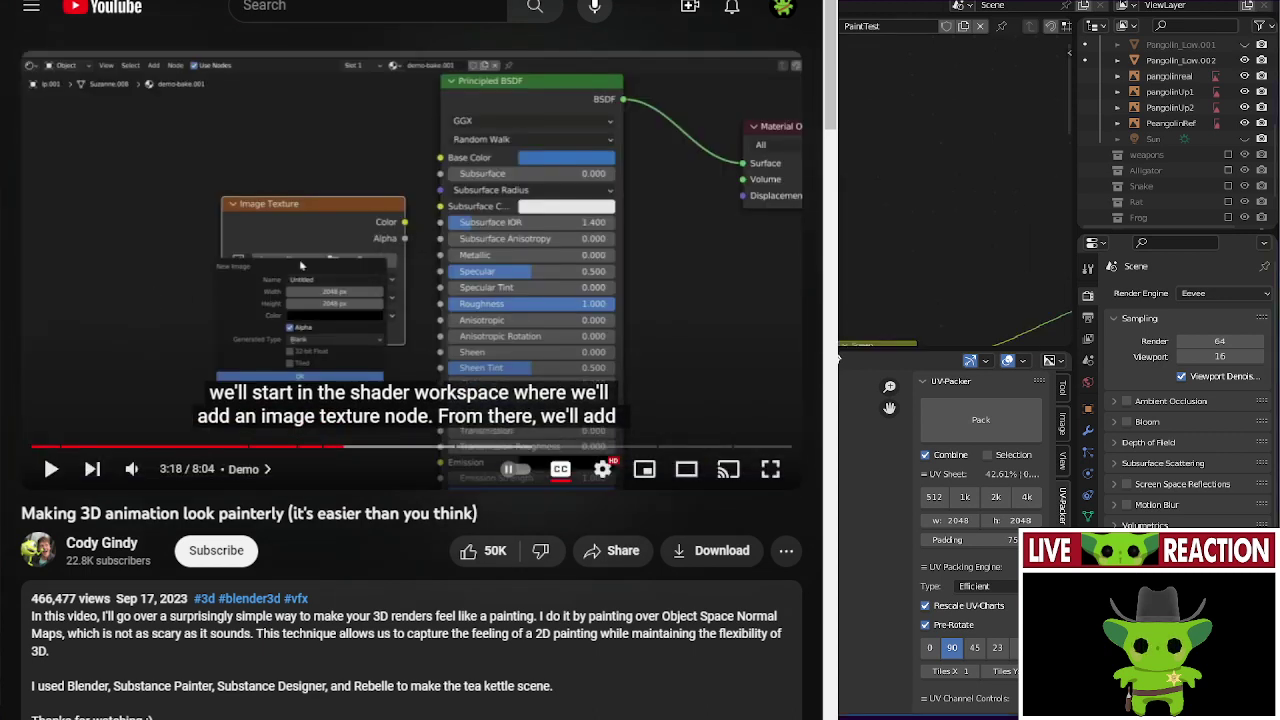
key(space)
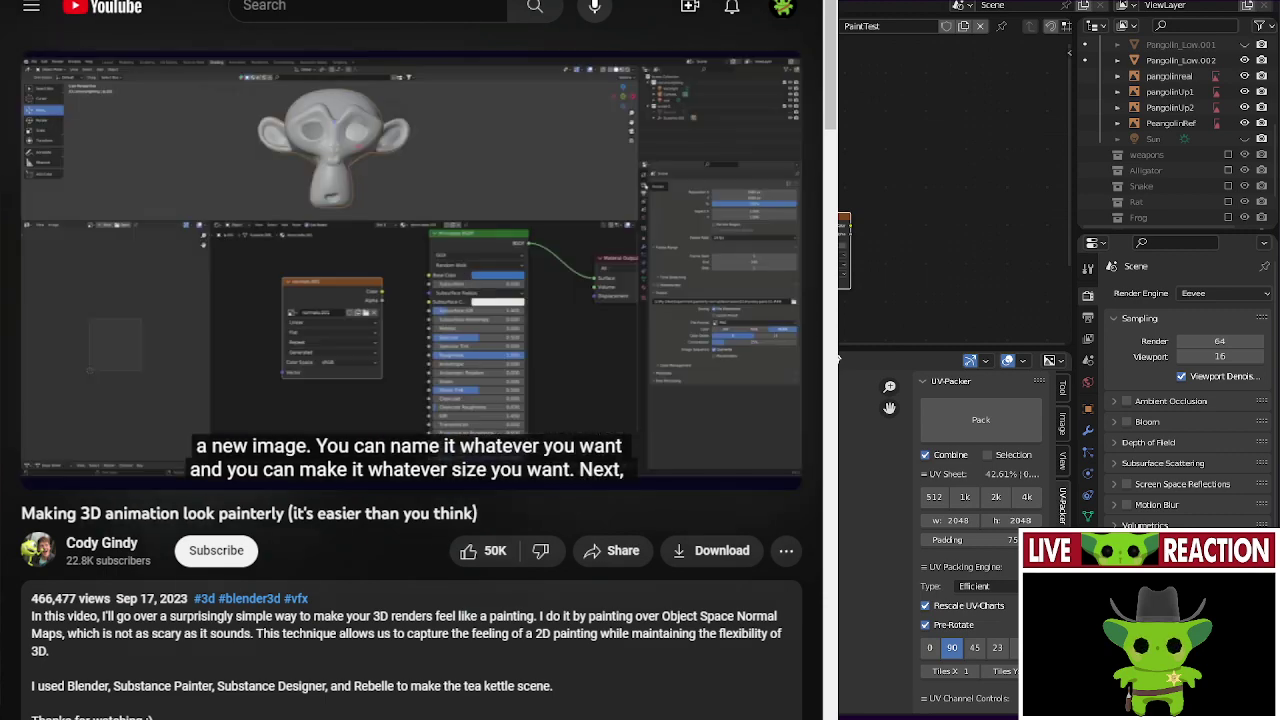
key(space)
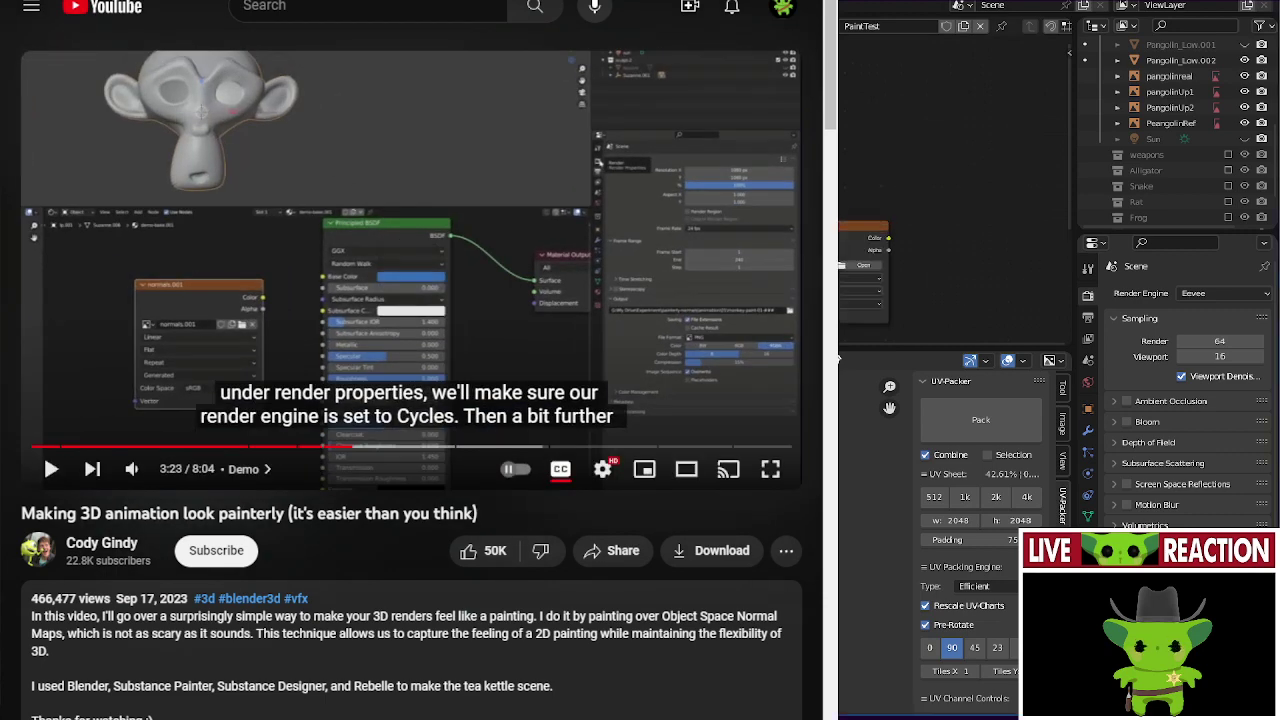
- In Blender, add an Image Texture node with a new image to the PaintTest material
key(shift+a)
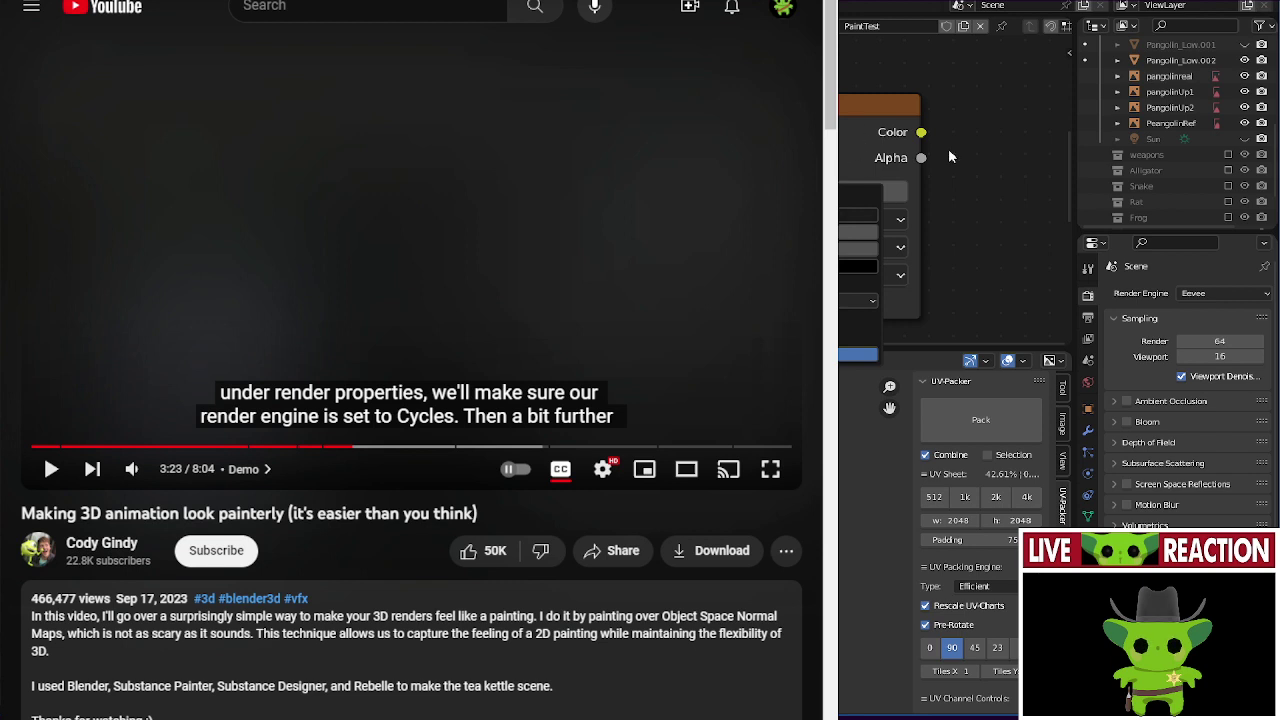
click(846, 354)
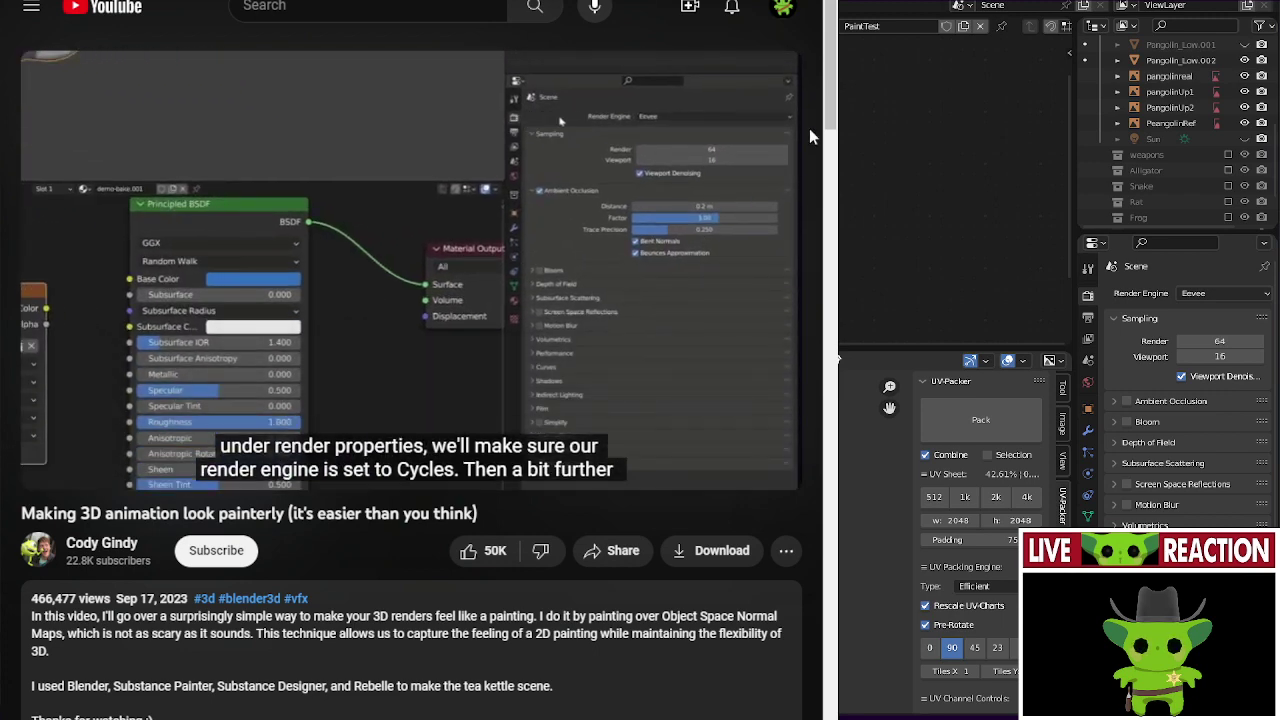
- Set the render engine to Cycles and the bake type to Normal
click(1226, 293)
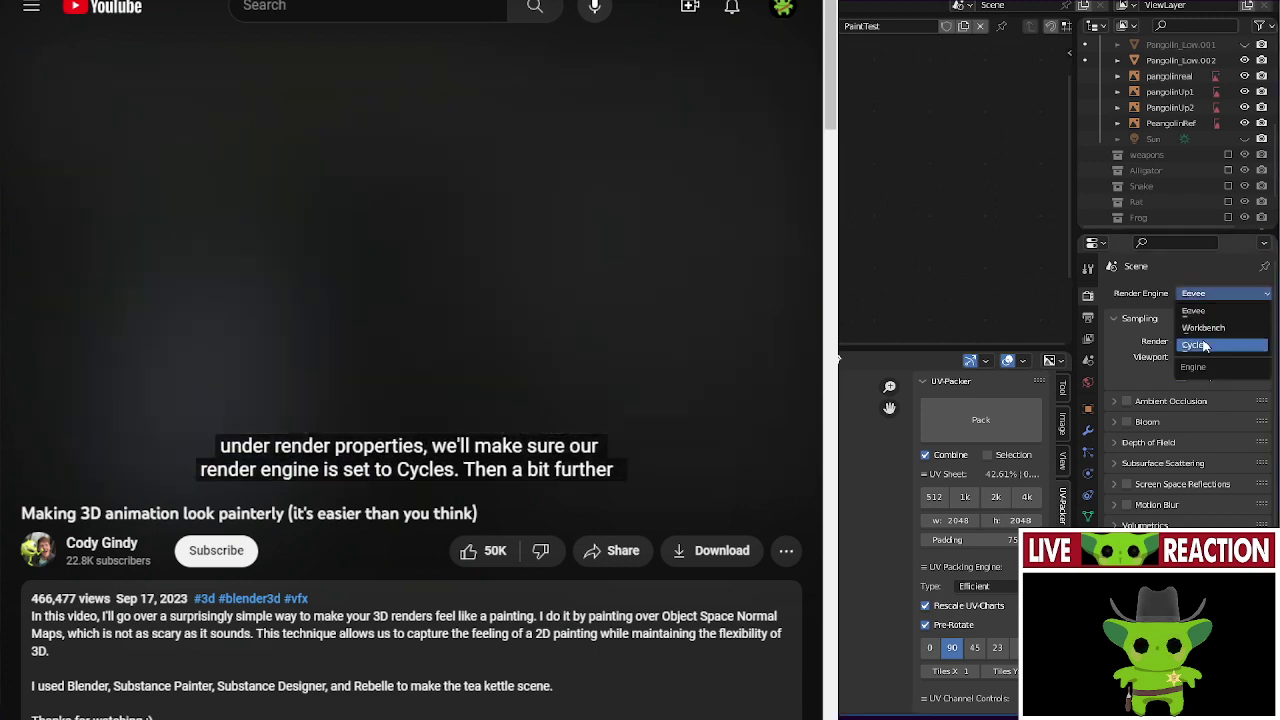
click(1205, 342)
scroll(1119, 497, down, 6)
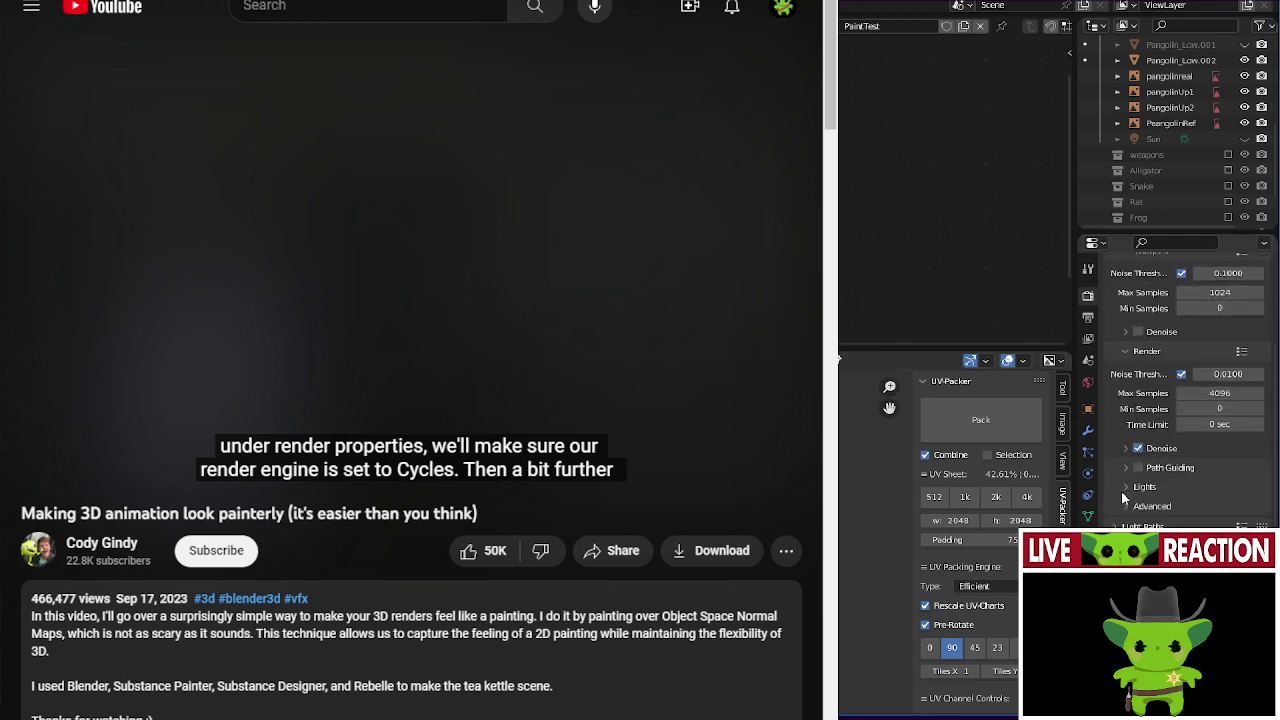
scroll(1180, 483, down, 2)
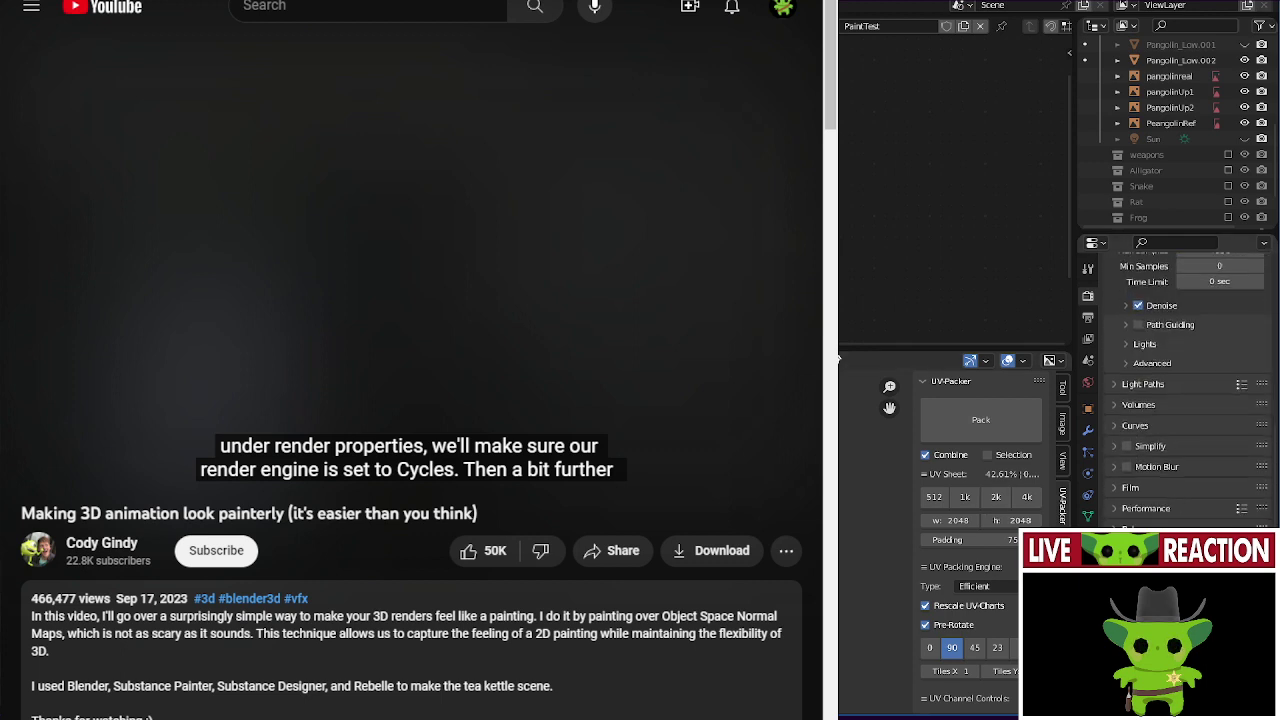
scroll(1180, 450, down, 2)
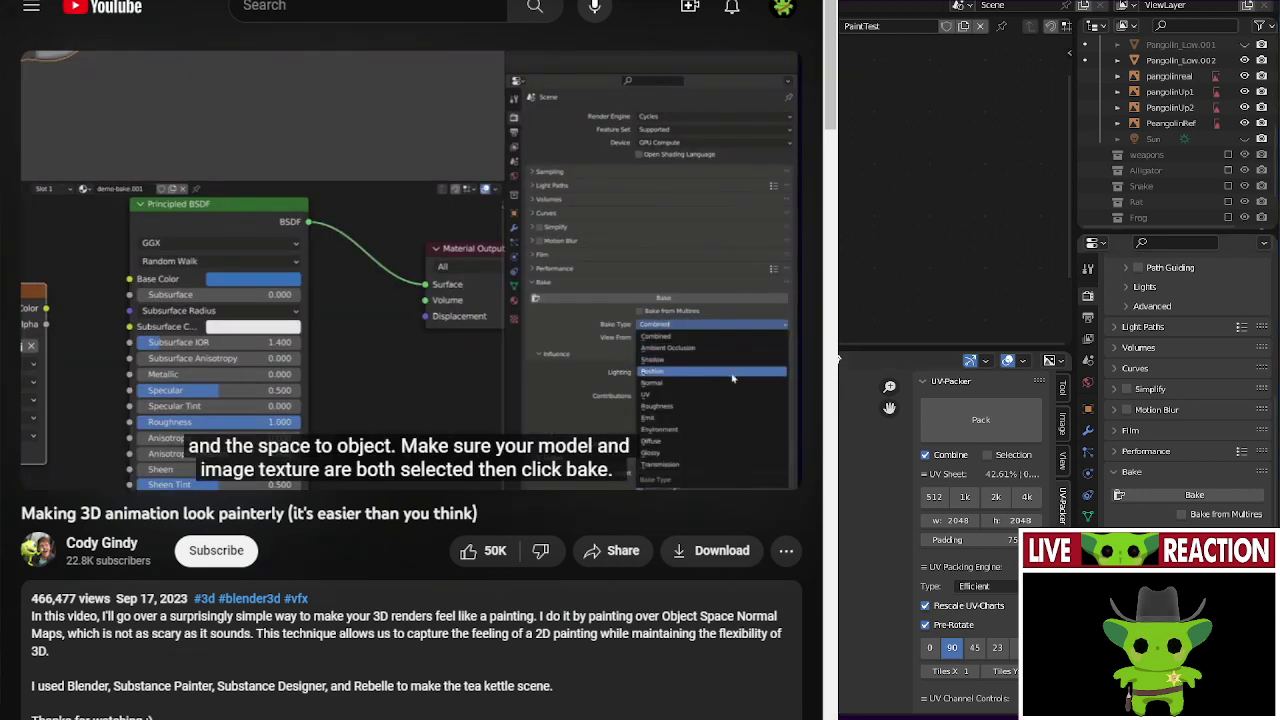
click(1200, 533)
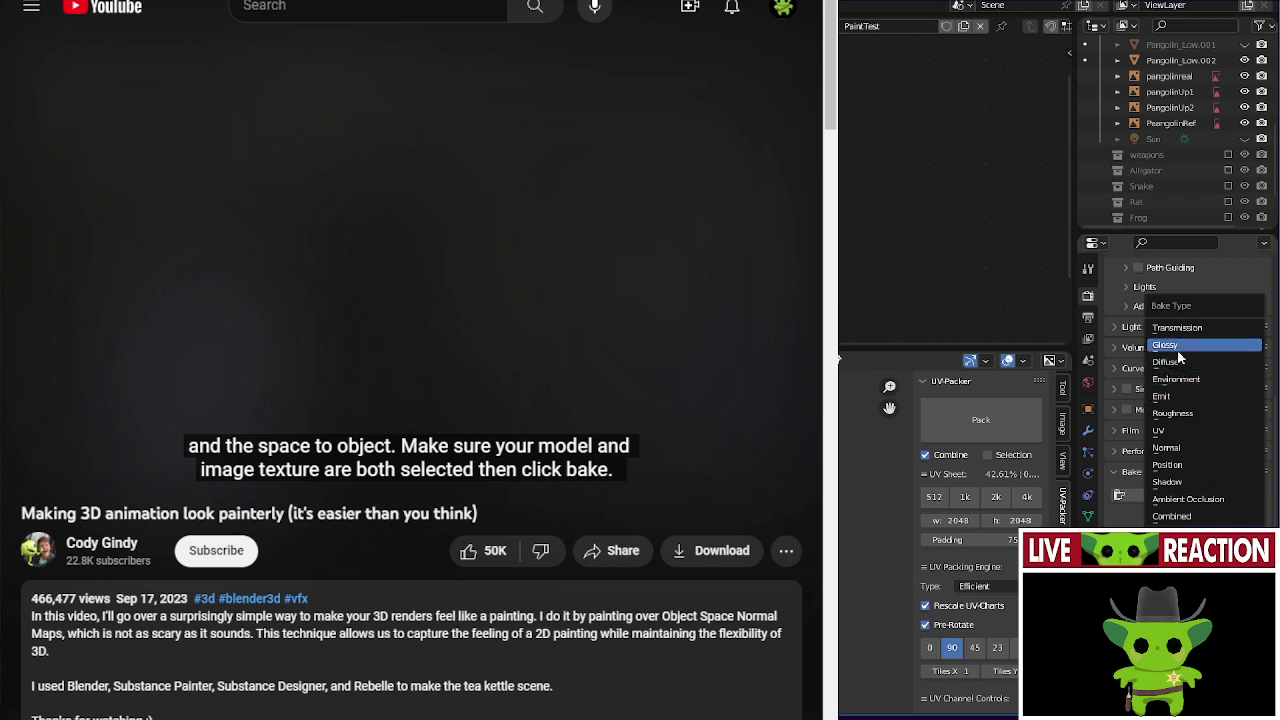
click(1183, 449)
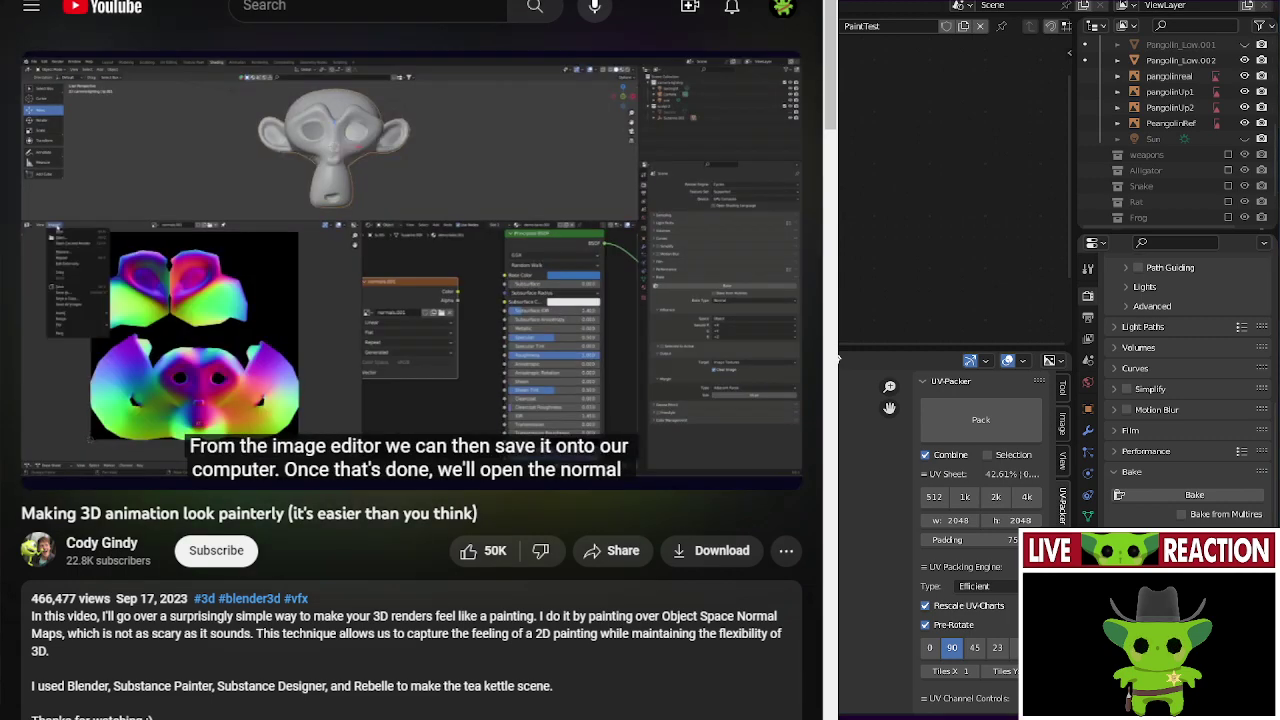
- Pause the tutorial and set the max samples to 64 for both render and viewport in Blender
click(414, 365)
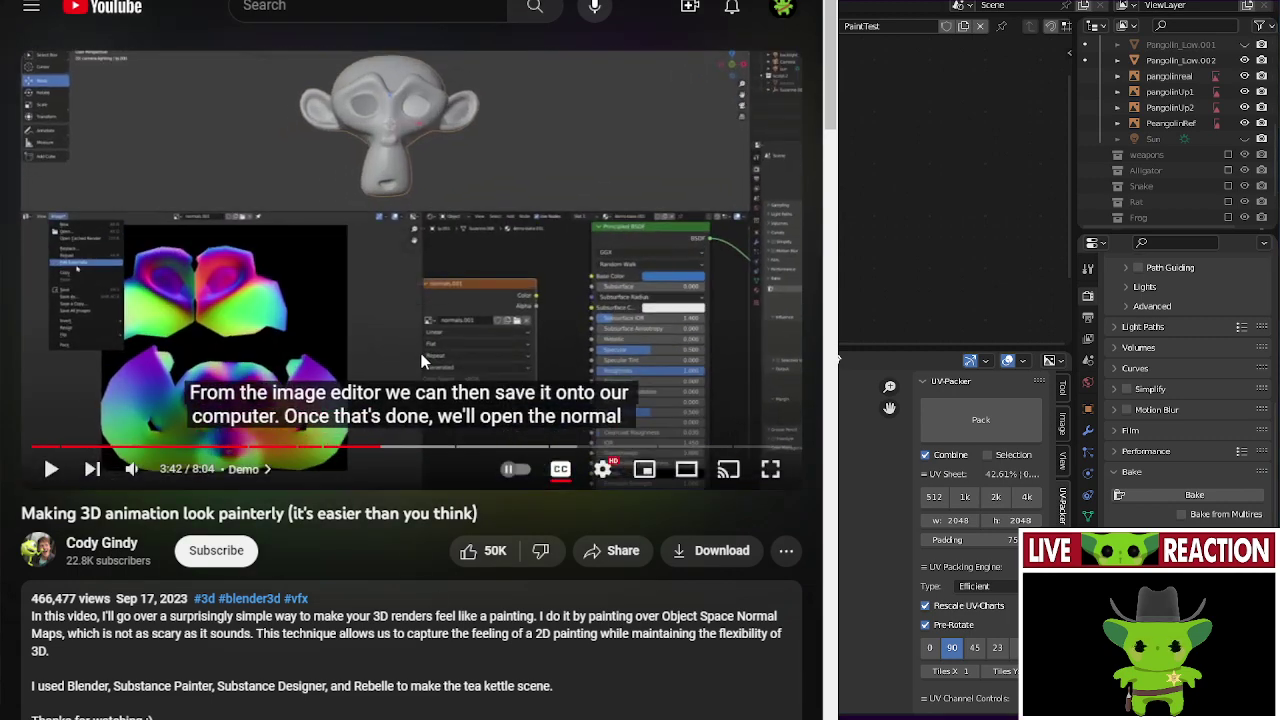
scroll(1180, 400, up, 5)
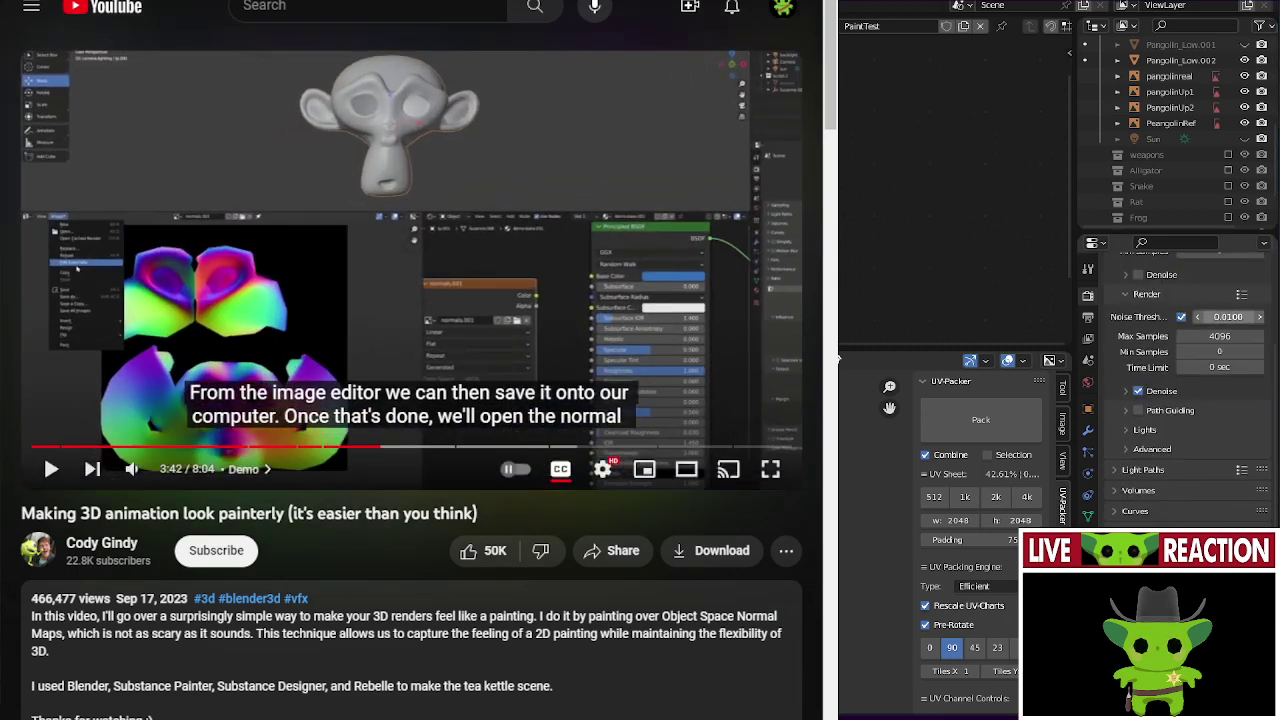
scroll(1200, 380, up, 4)
click(1233, 379)
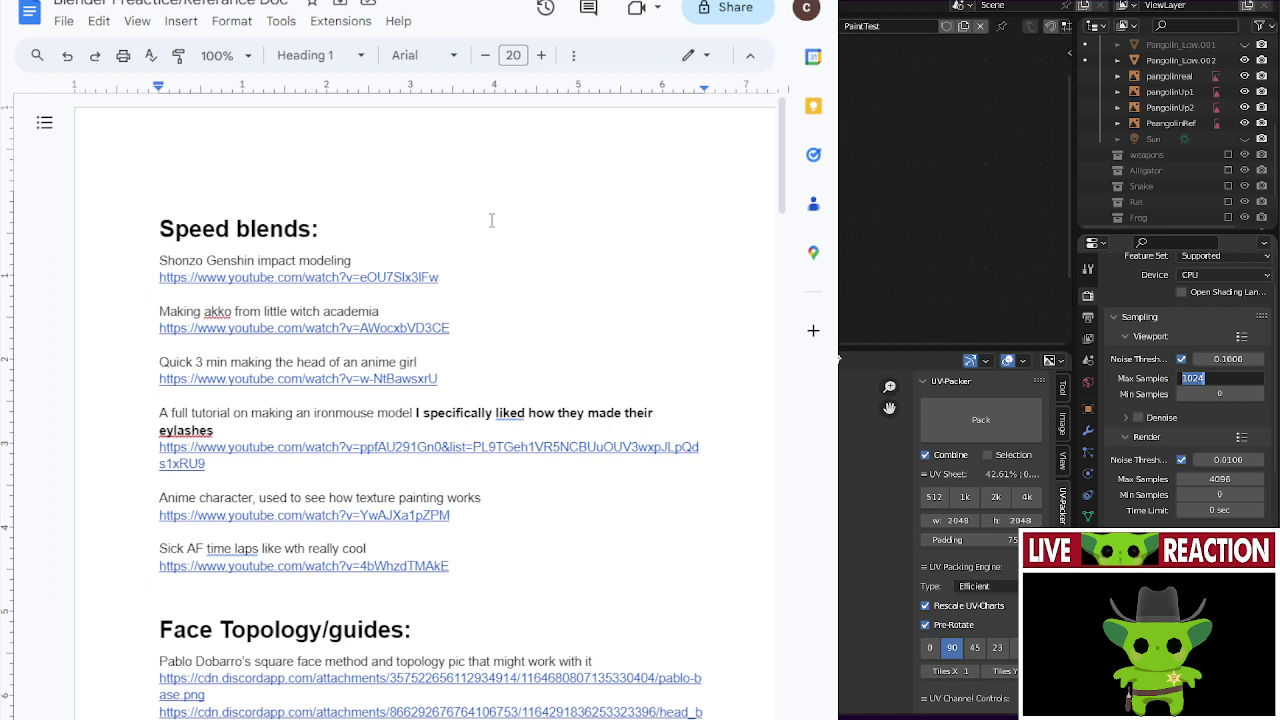
click(1211, 478)
text(64)
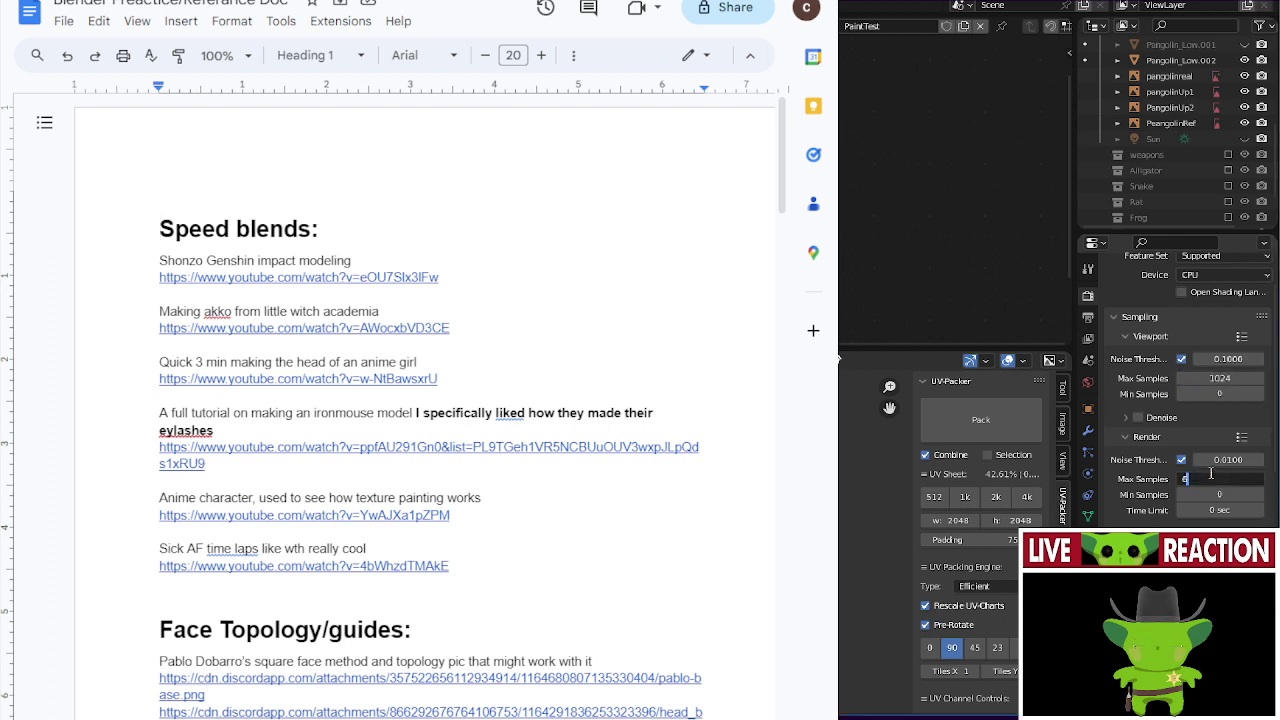
click(1244, 381)
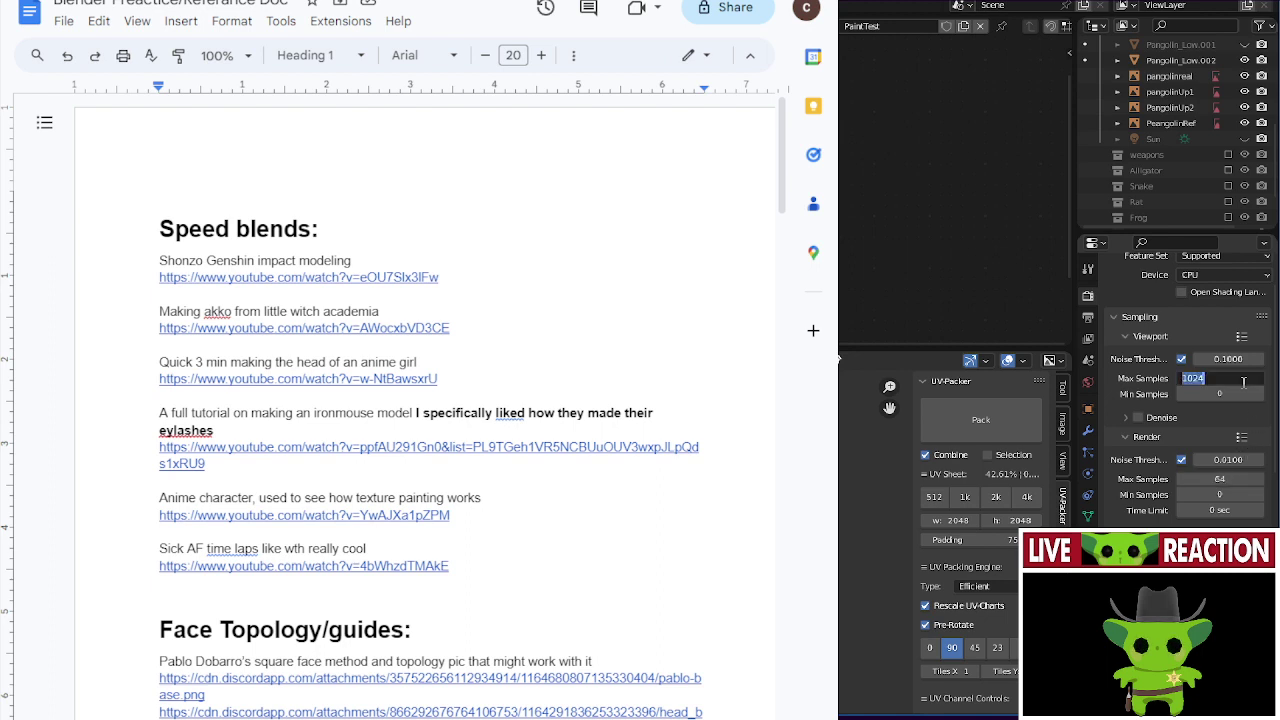
text(64)
key(Return)
- Bake the object-space normal map of the pangolin to the new image texture
scroll(1216, 430, down, 6)
scroll(1202, 416, down, 6)
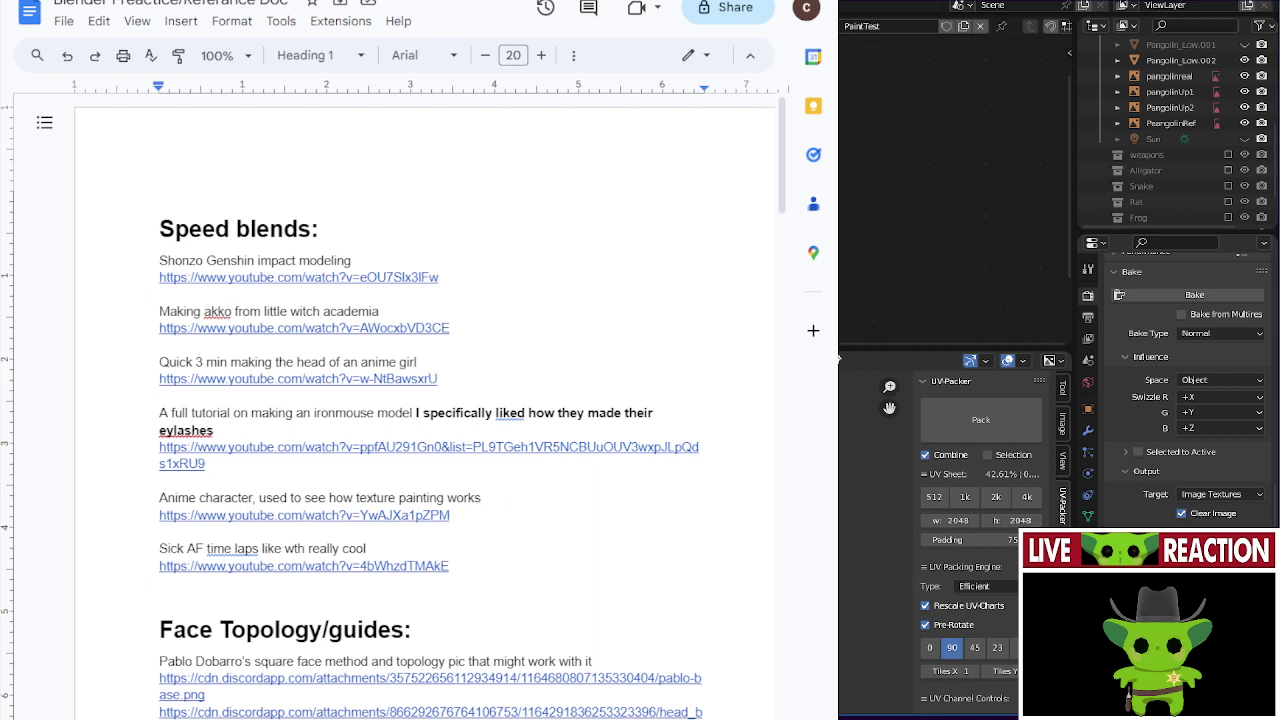
click(1162, 292)
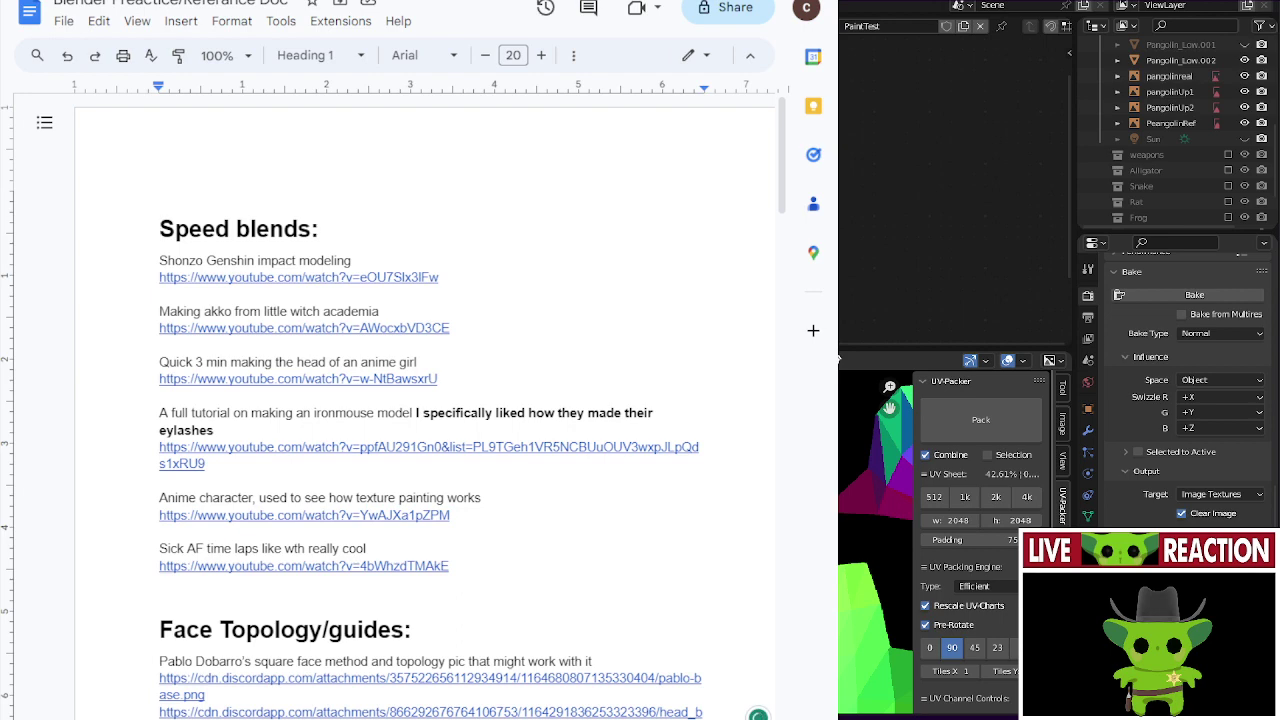
- Return to the YouTube tutorial, step back slightly and watch from the bake through normal map painting to the section "Why does this work?"
key(ctrl+Tab)
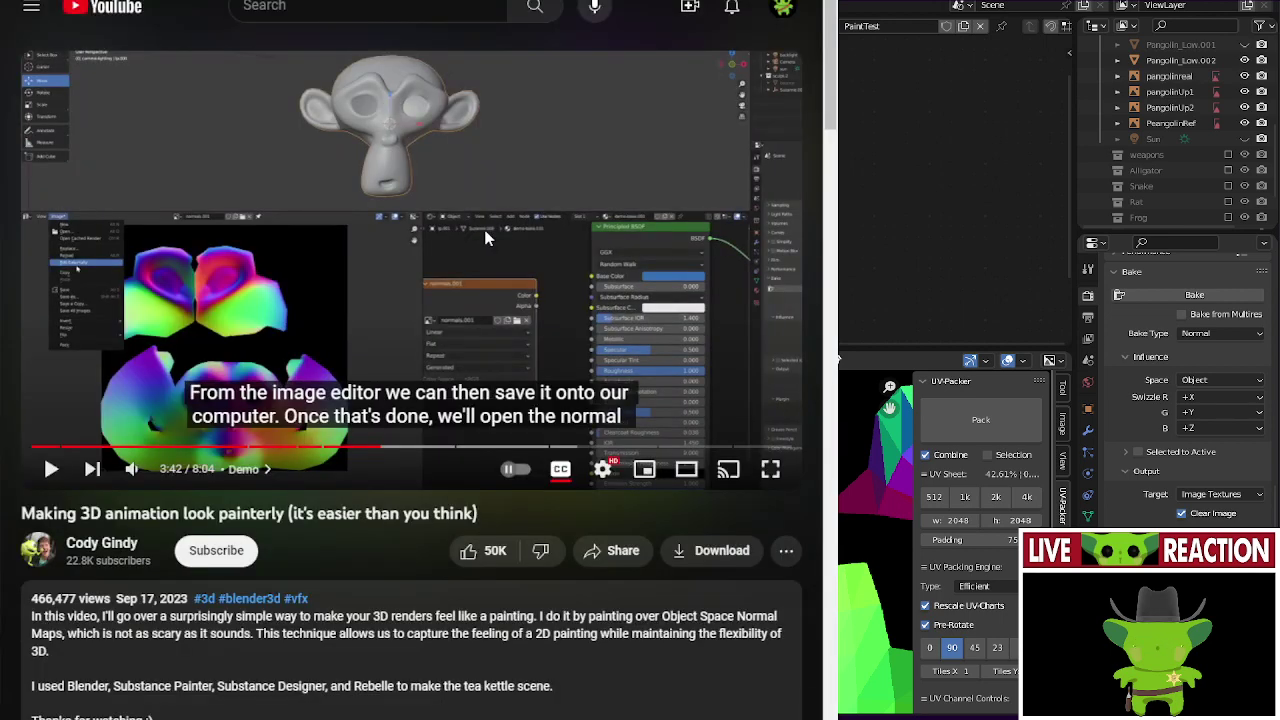
key(Left)
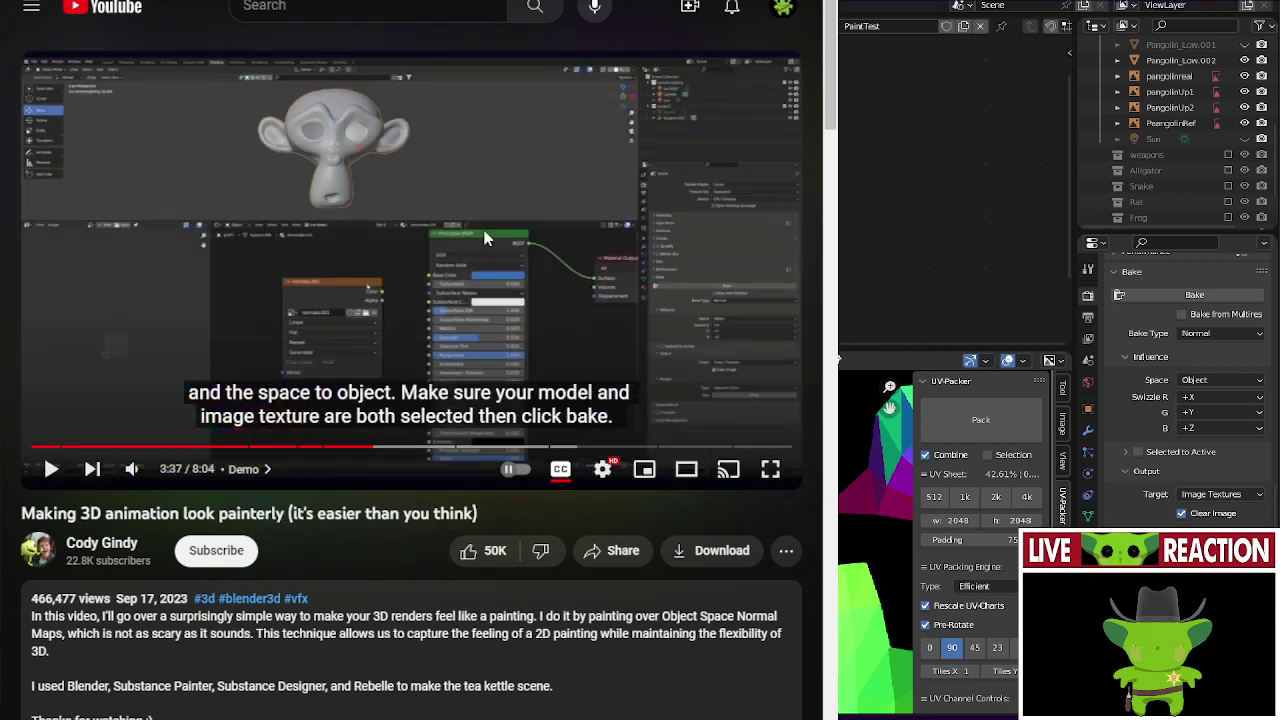
key(space)
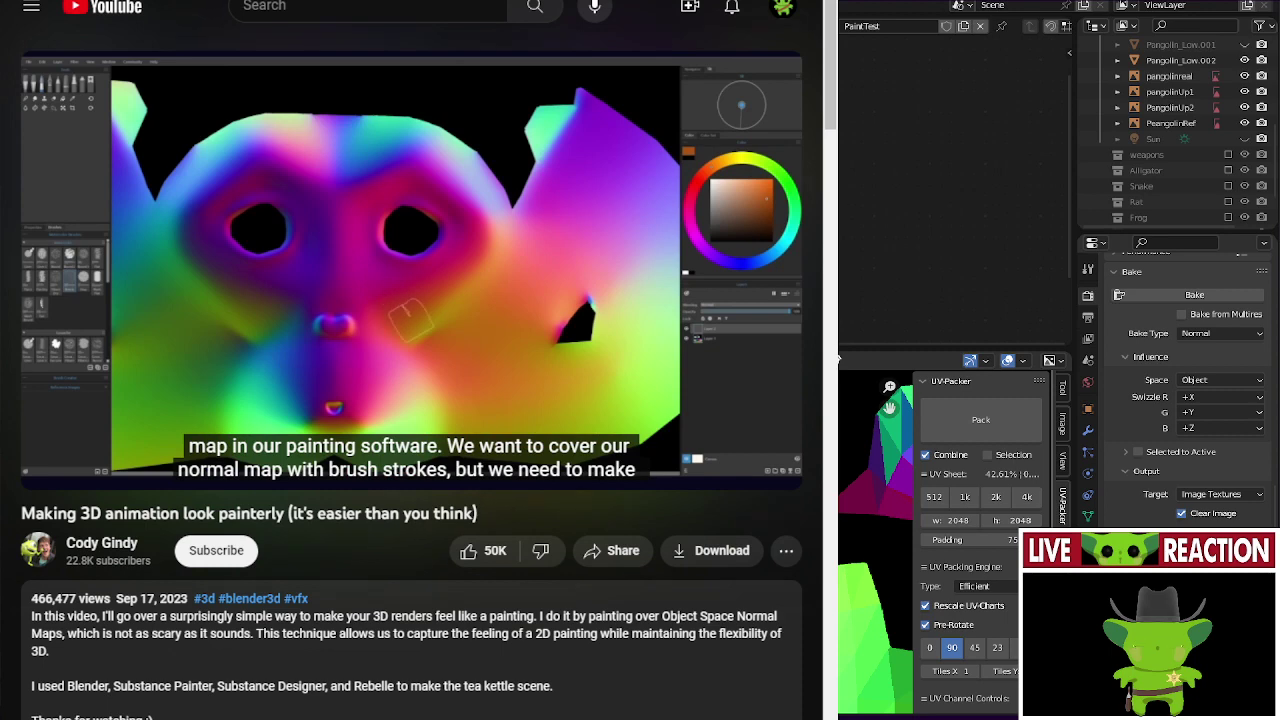
click(472, 202)
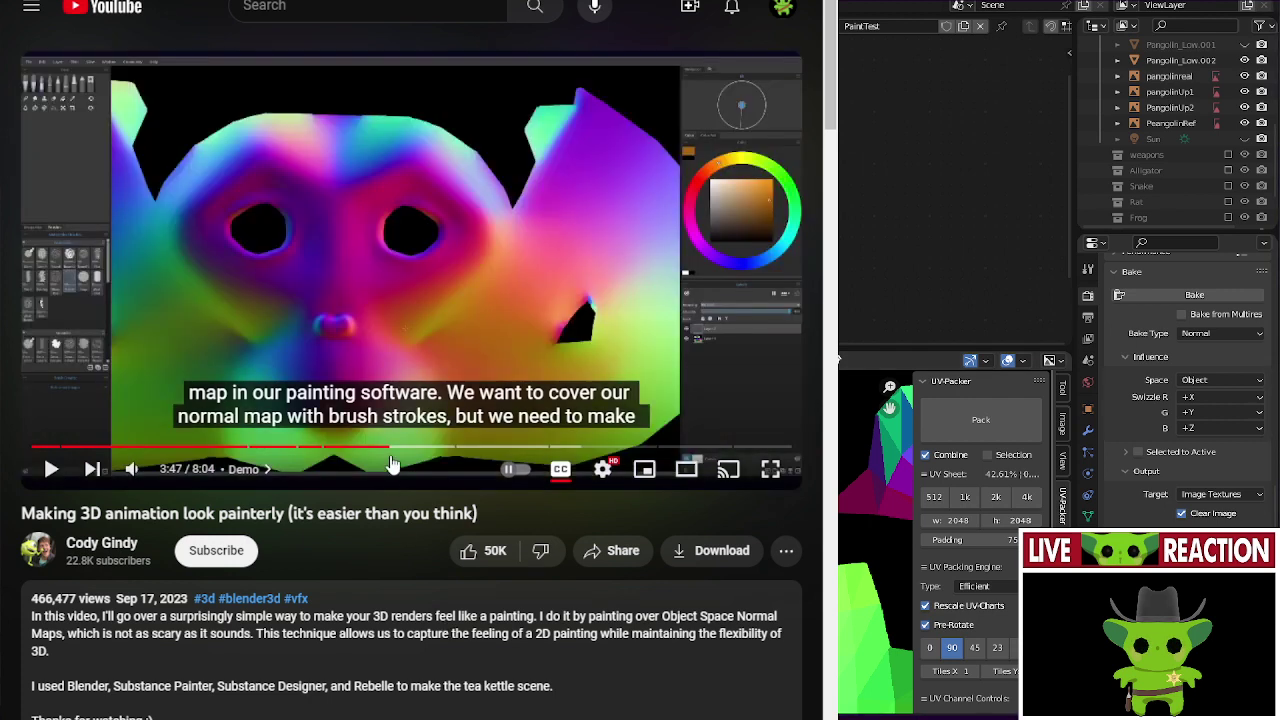
click(393, 371)
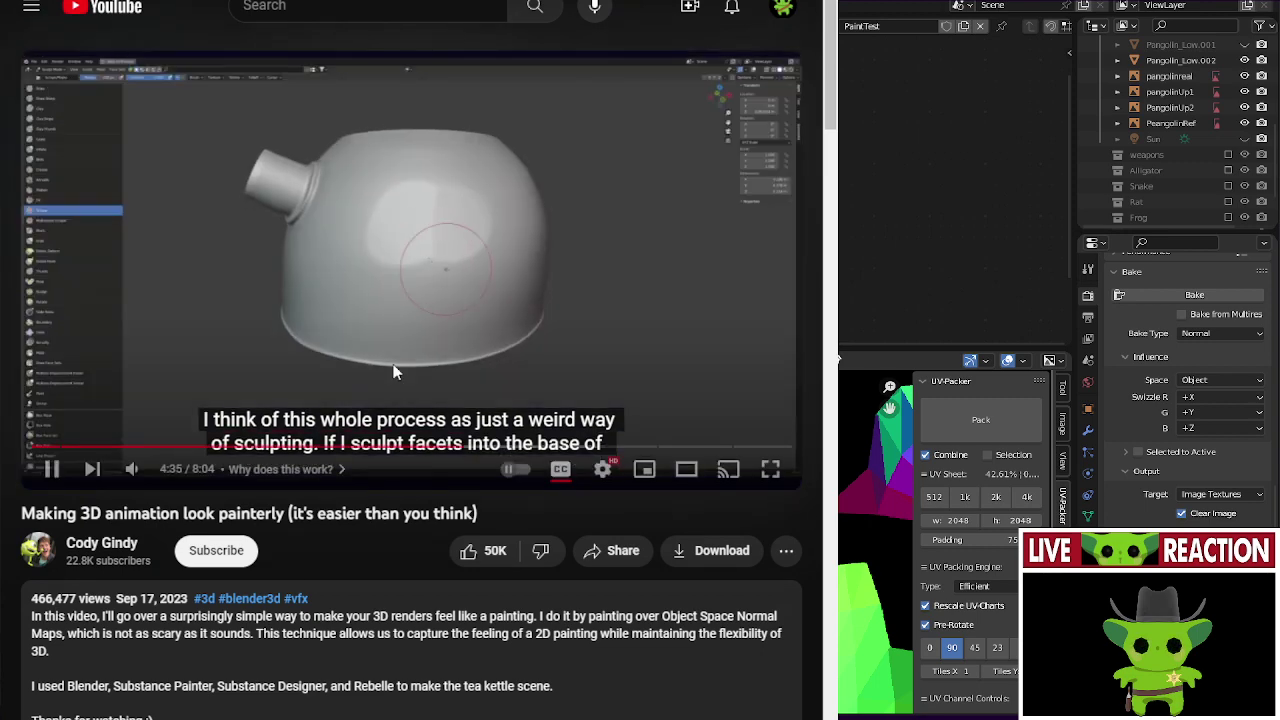
key(space)
key(space)
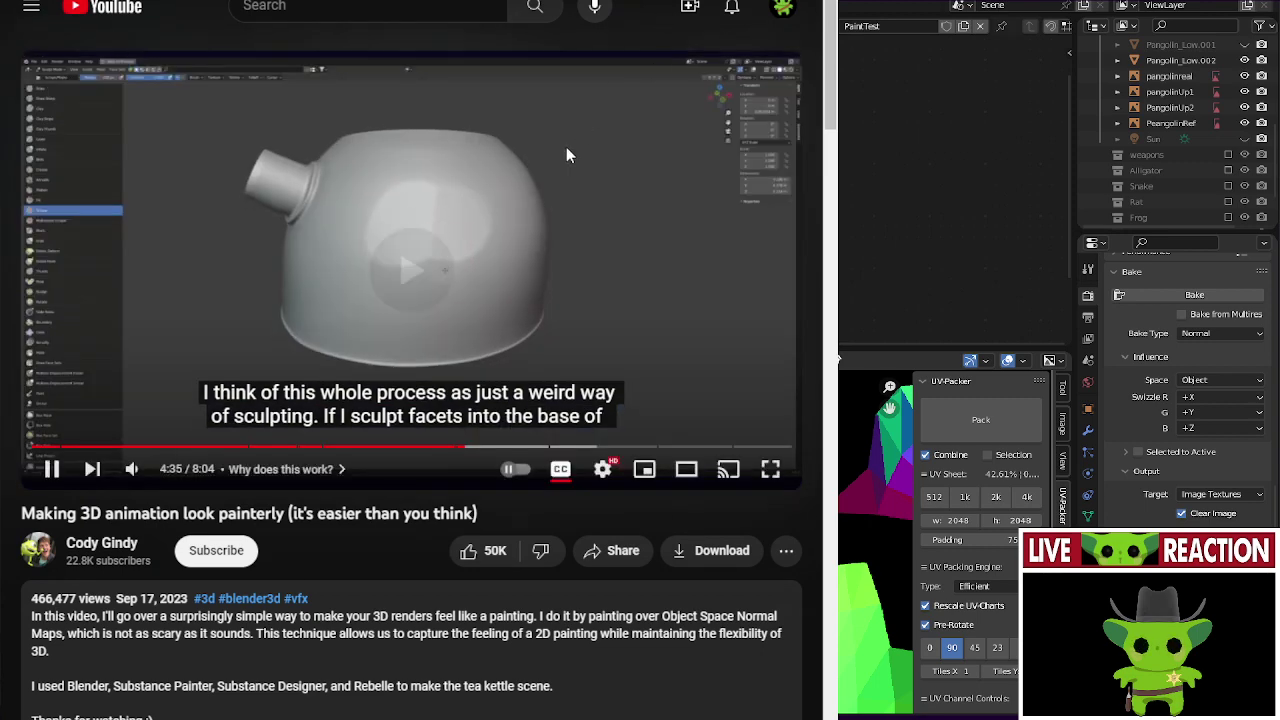
key(space)
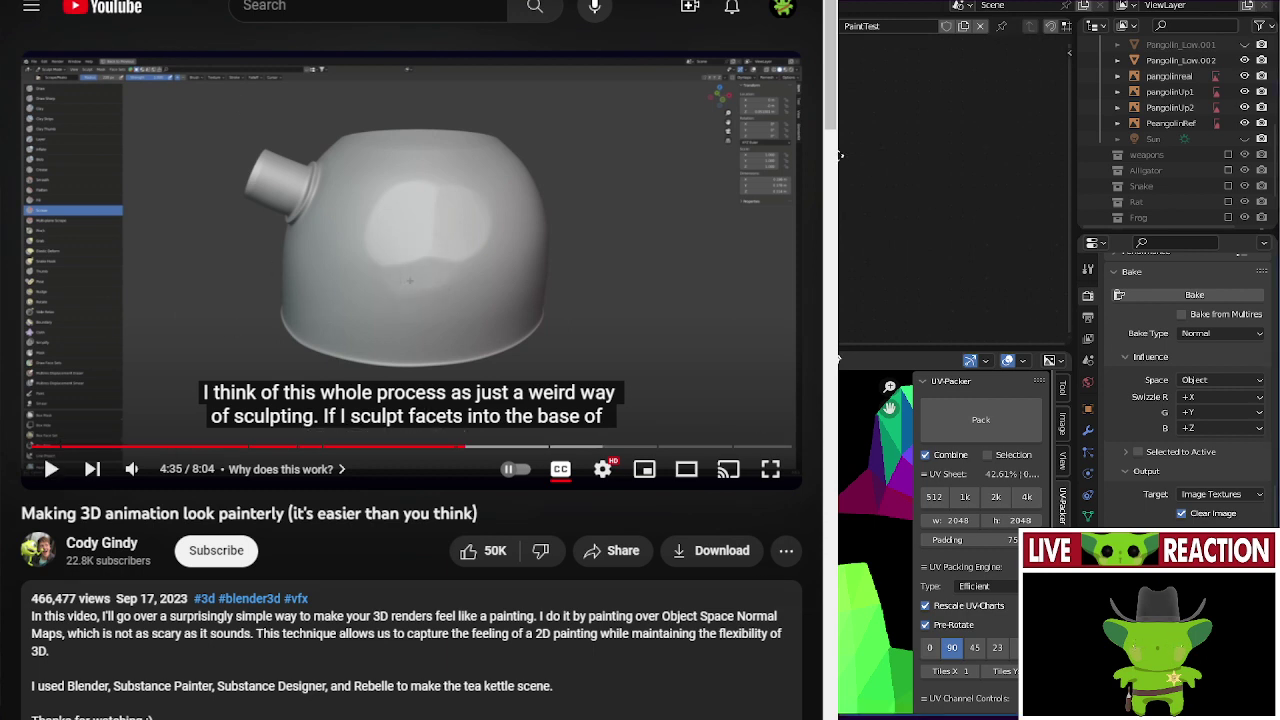
- Add a node to the PaintTest material in Blender, checking it against the tutorial's object-space Normal Map setup
key(.)
click(838, 357)
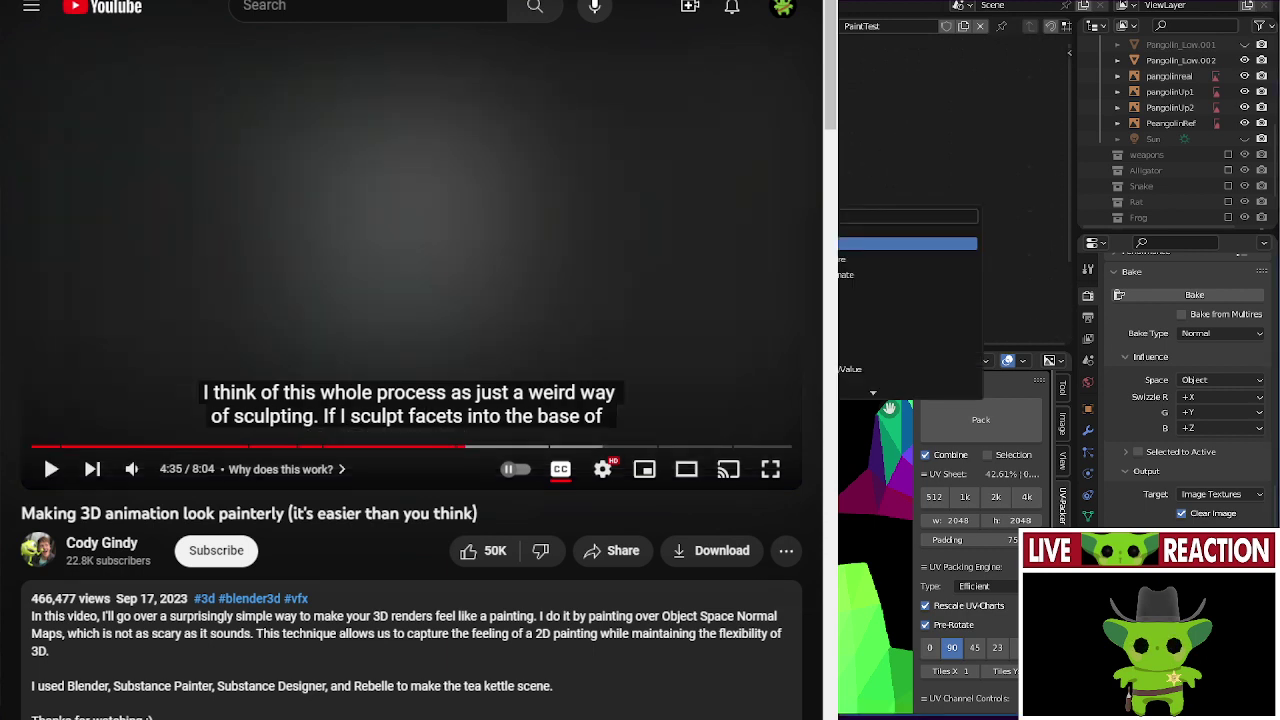
text(im)
key(Return)
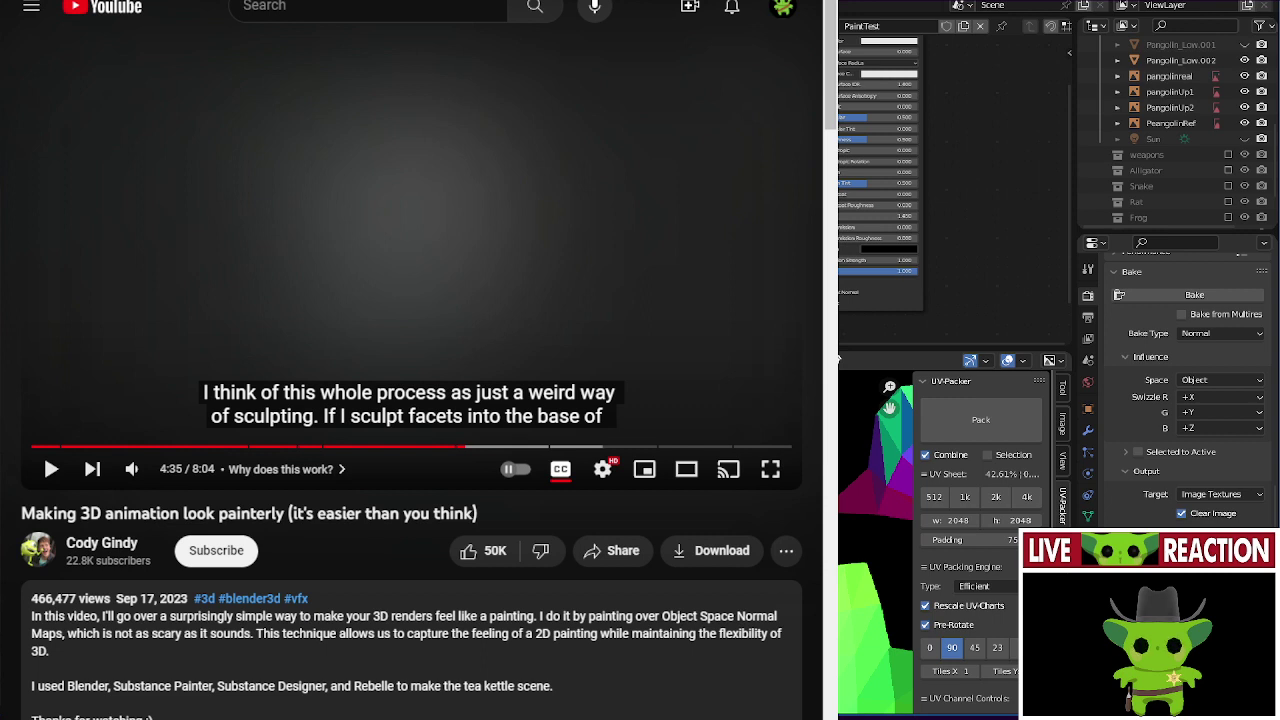
scroll(910, 170, up, 3)
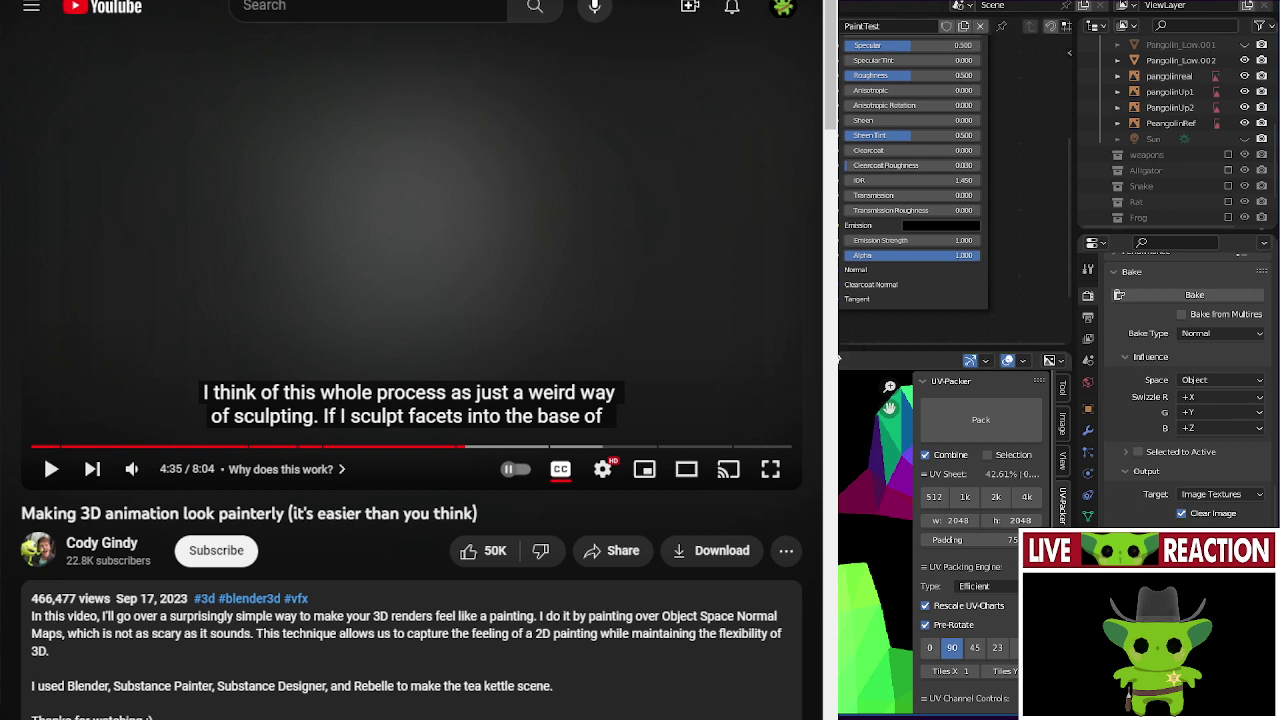
key(Left)
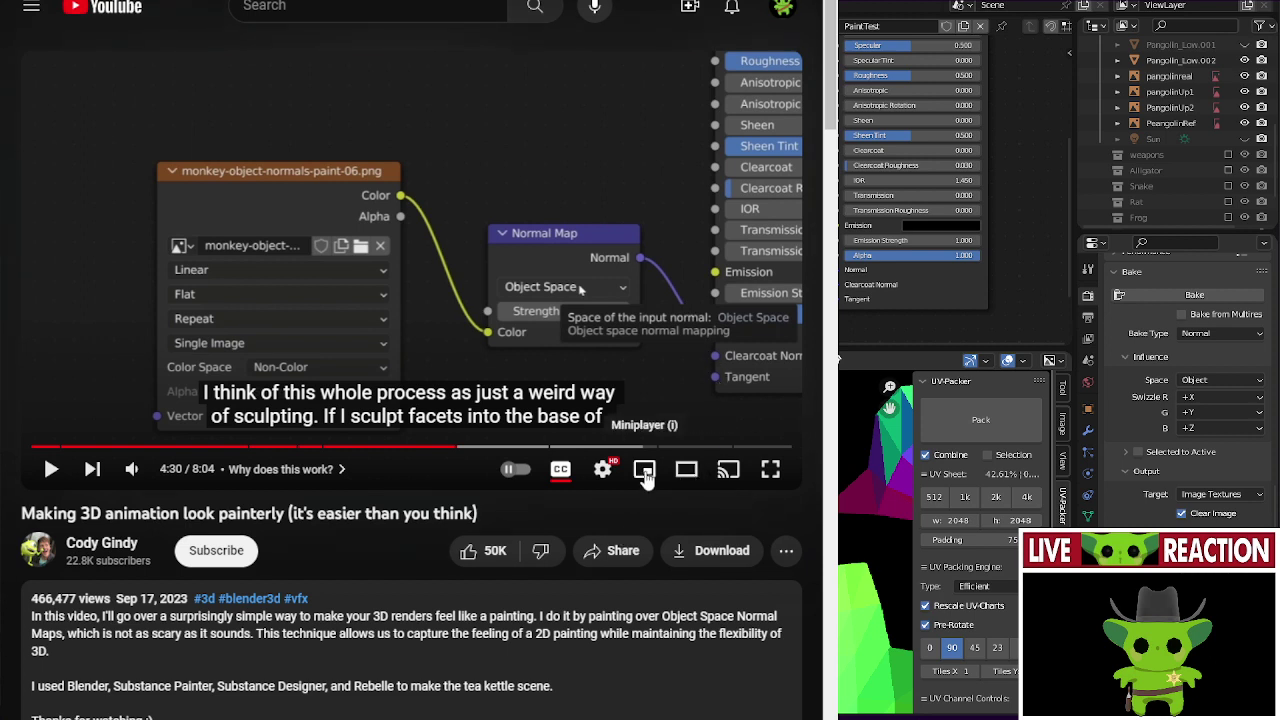
key(Right)
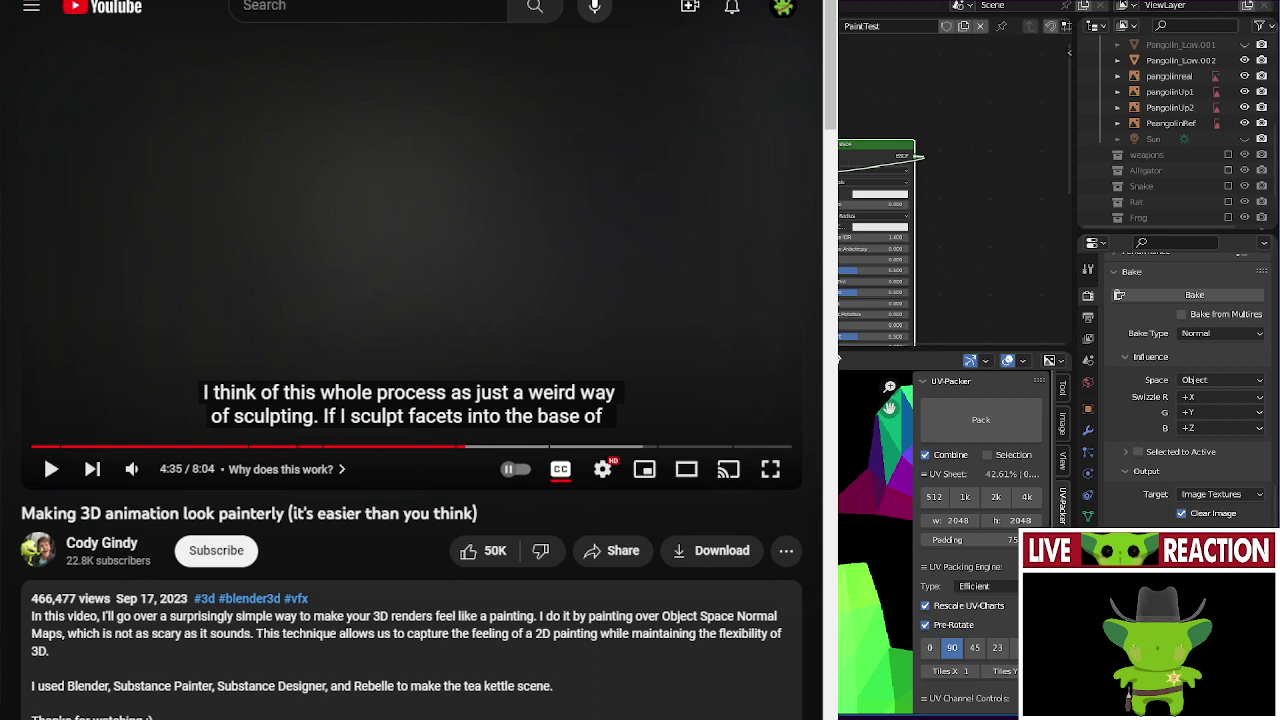
- Set the render engine to Eevee
scroll(1165, 300, up, 10)
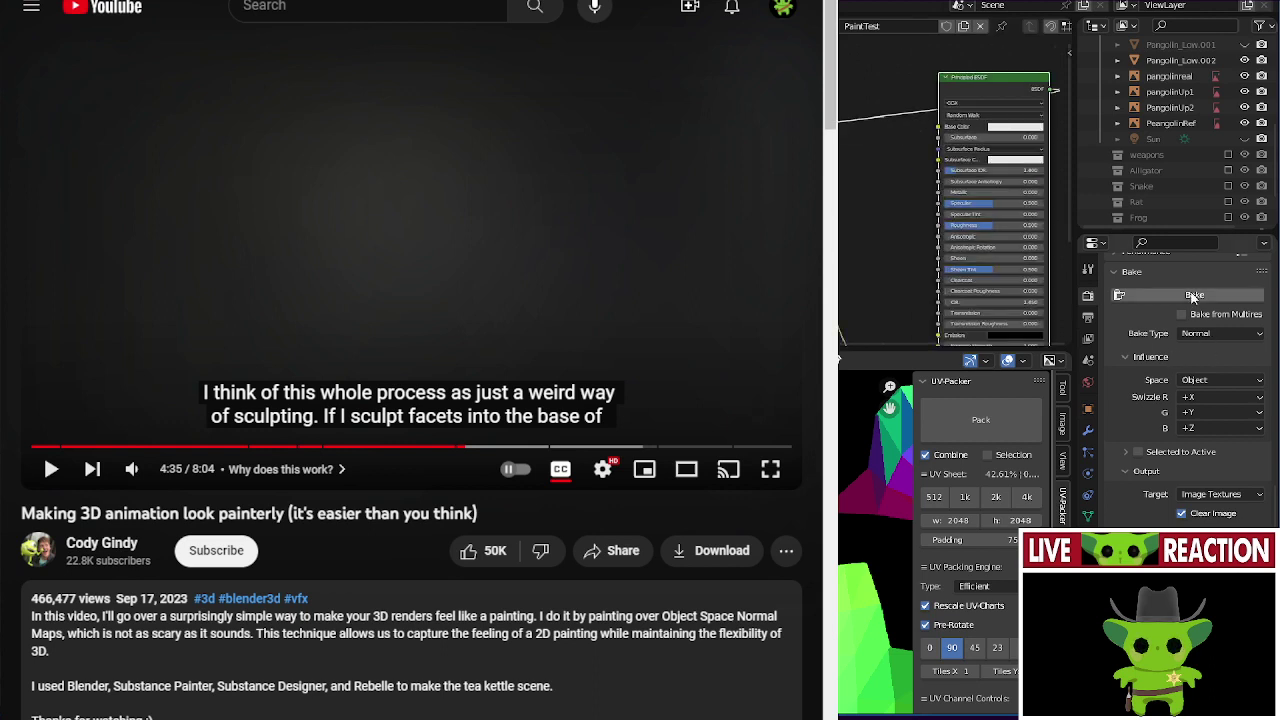
click(1222, 293)
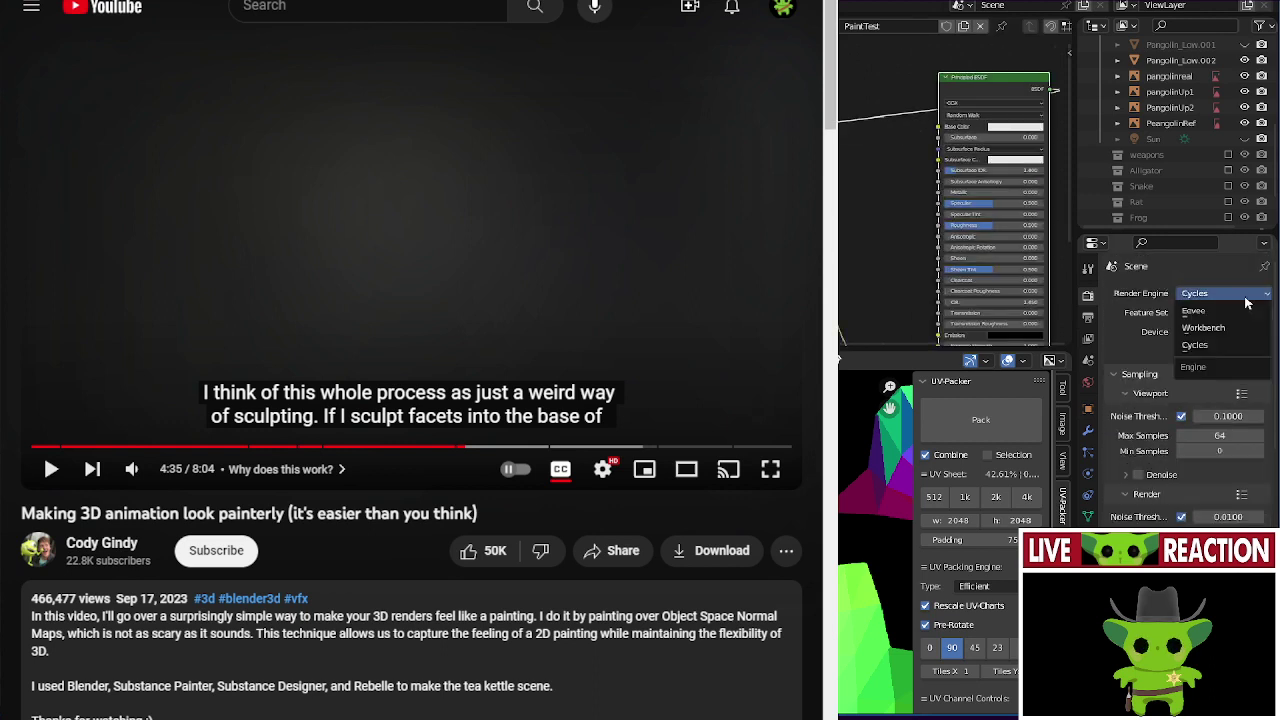
click(1200, 300)
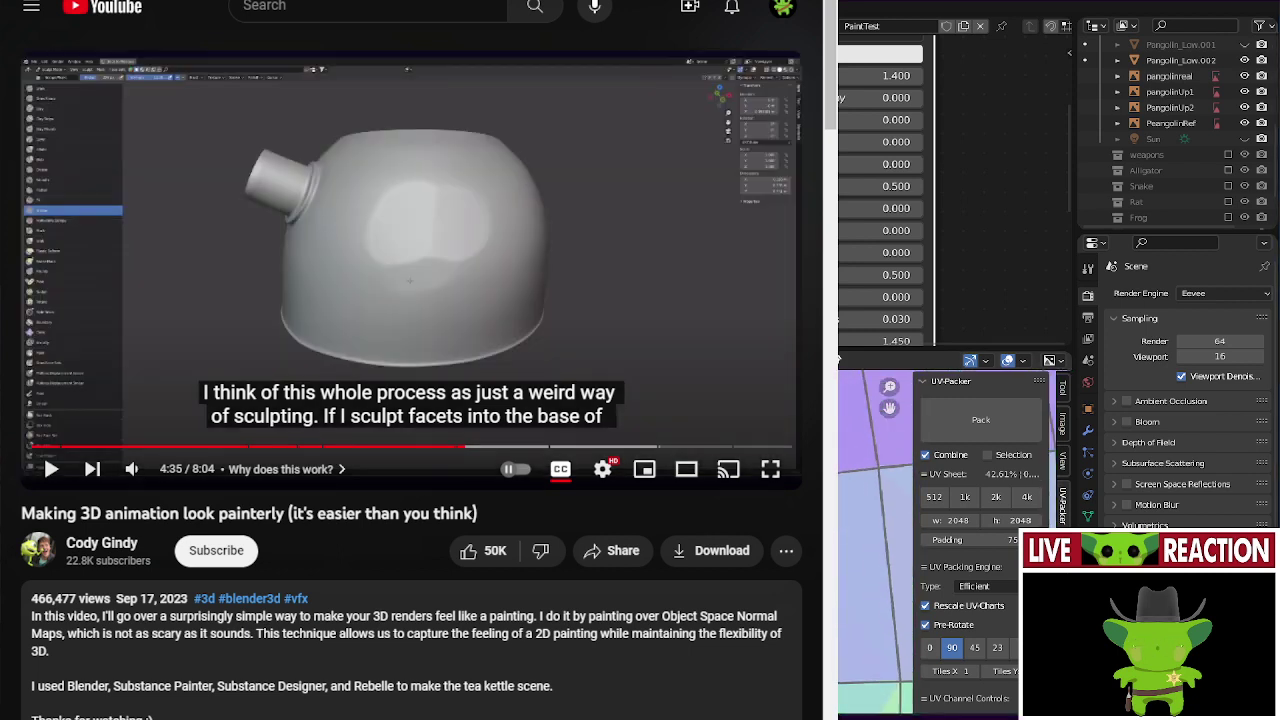
- Resume the YouTube tutorial in full screen and watch from "Why does this work?" through the base color section to the closing remarks
key(space)
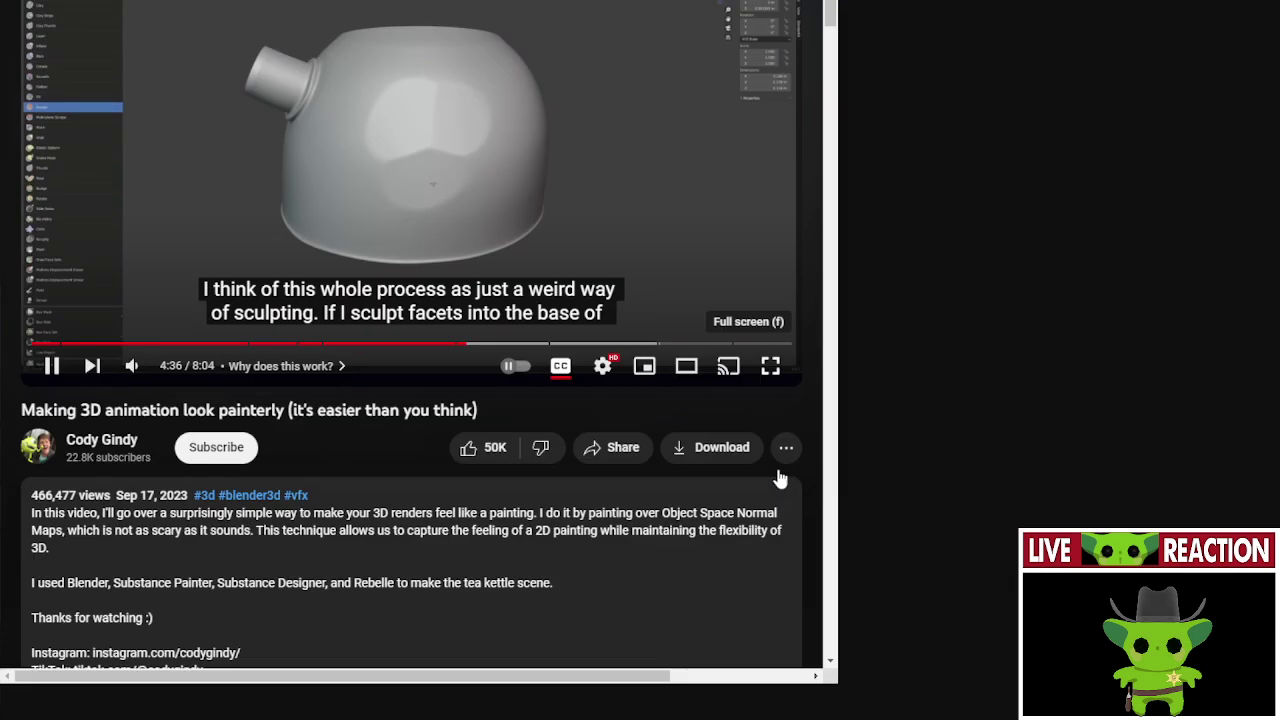
key(f)
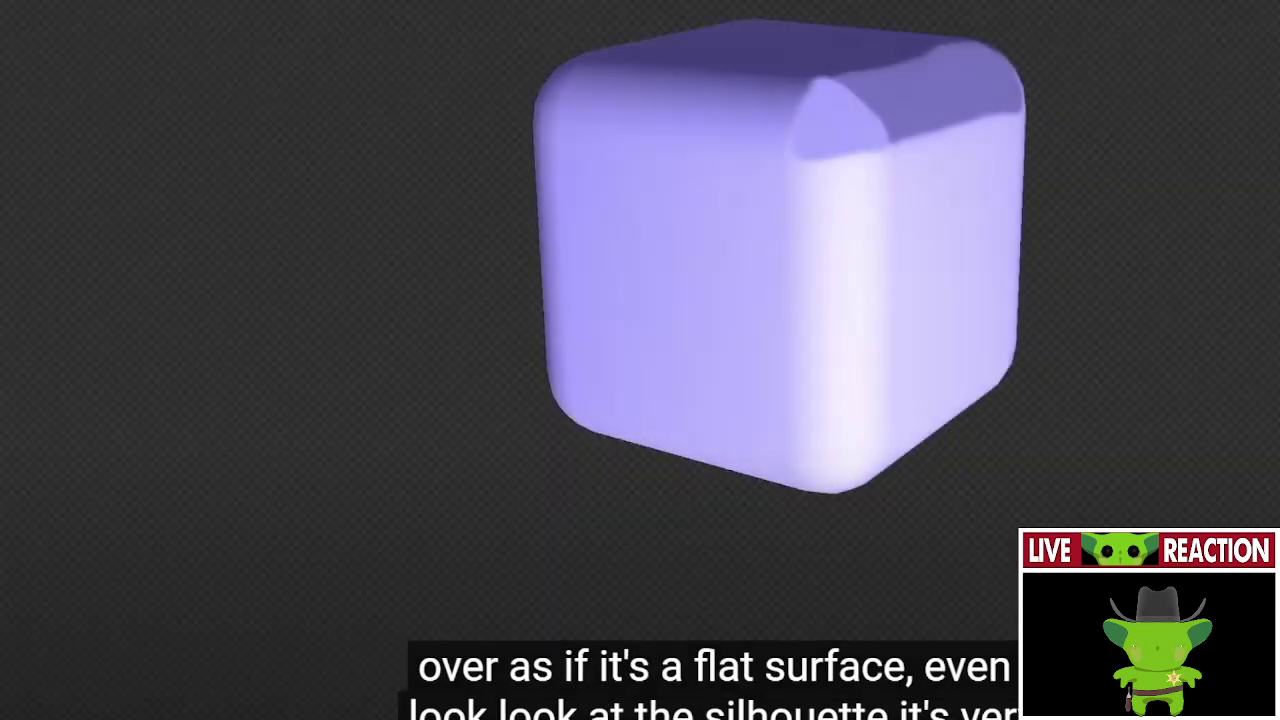
key(Escape)
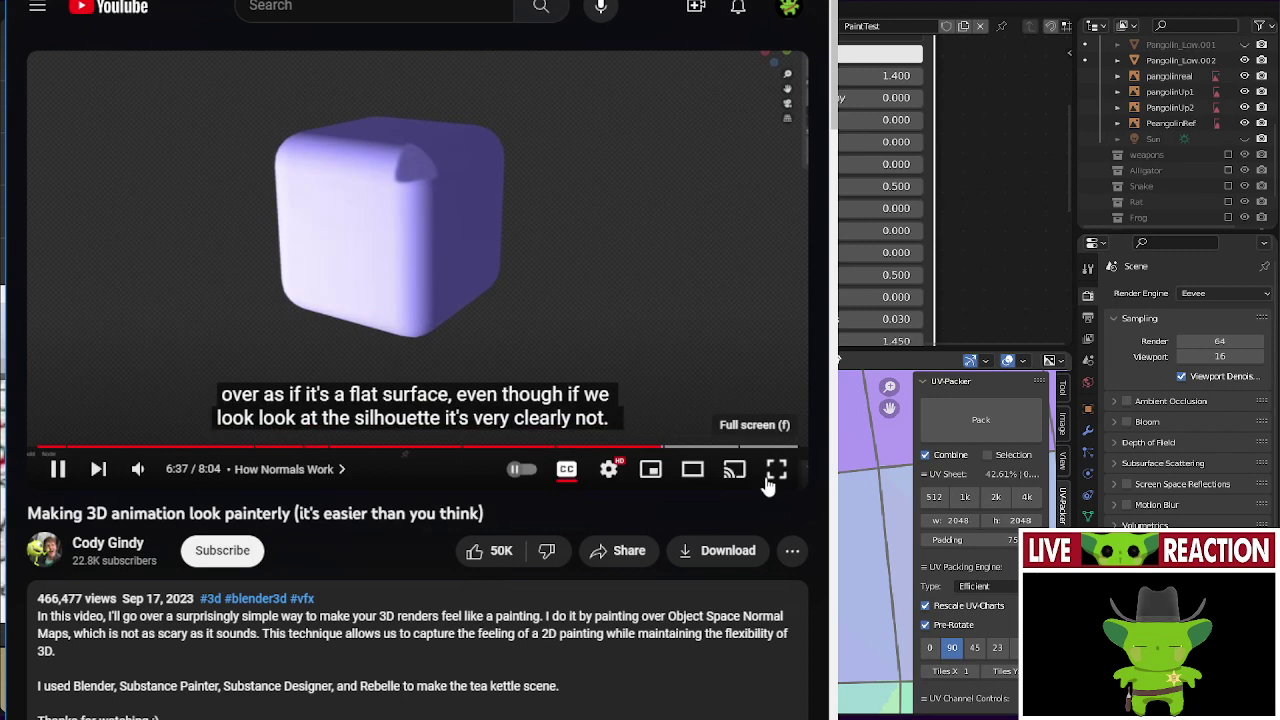
click(769, 482)
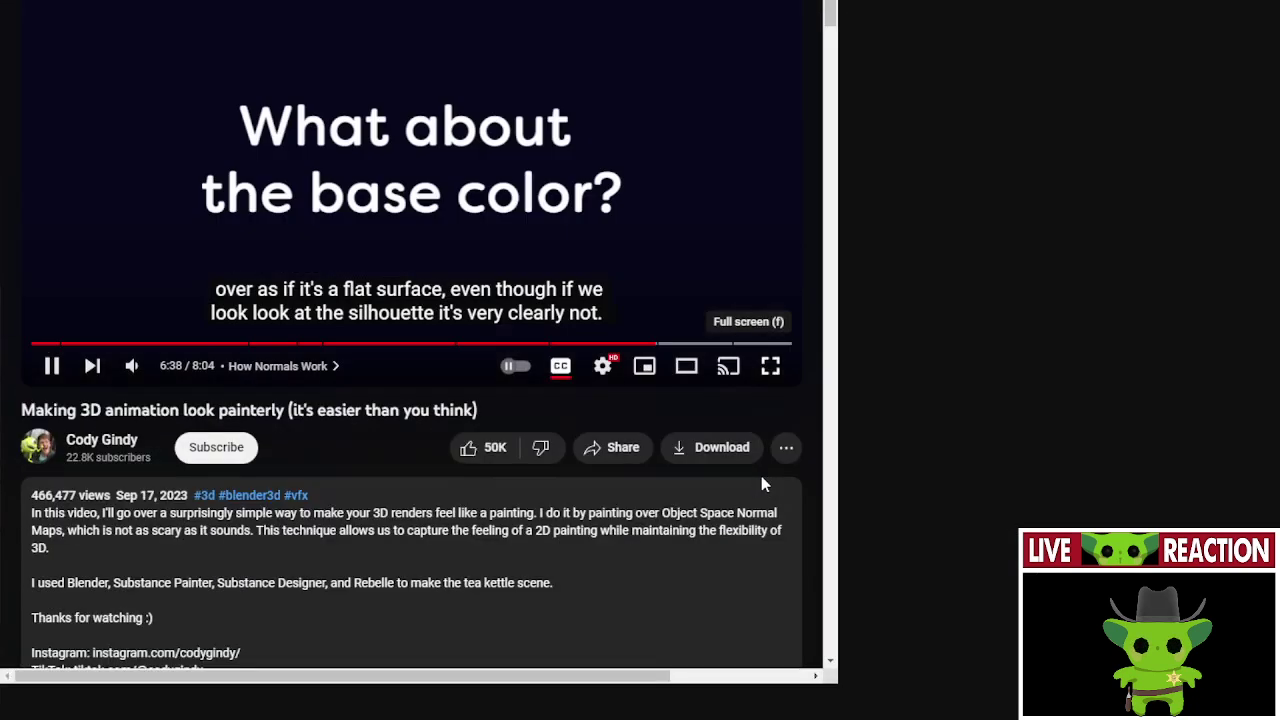
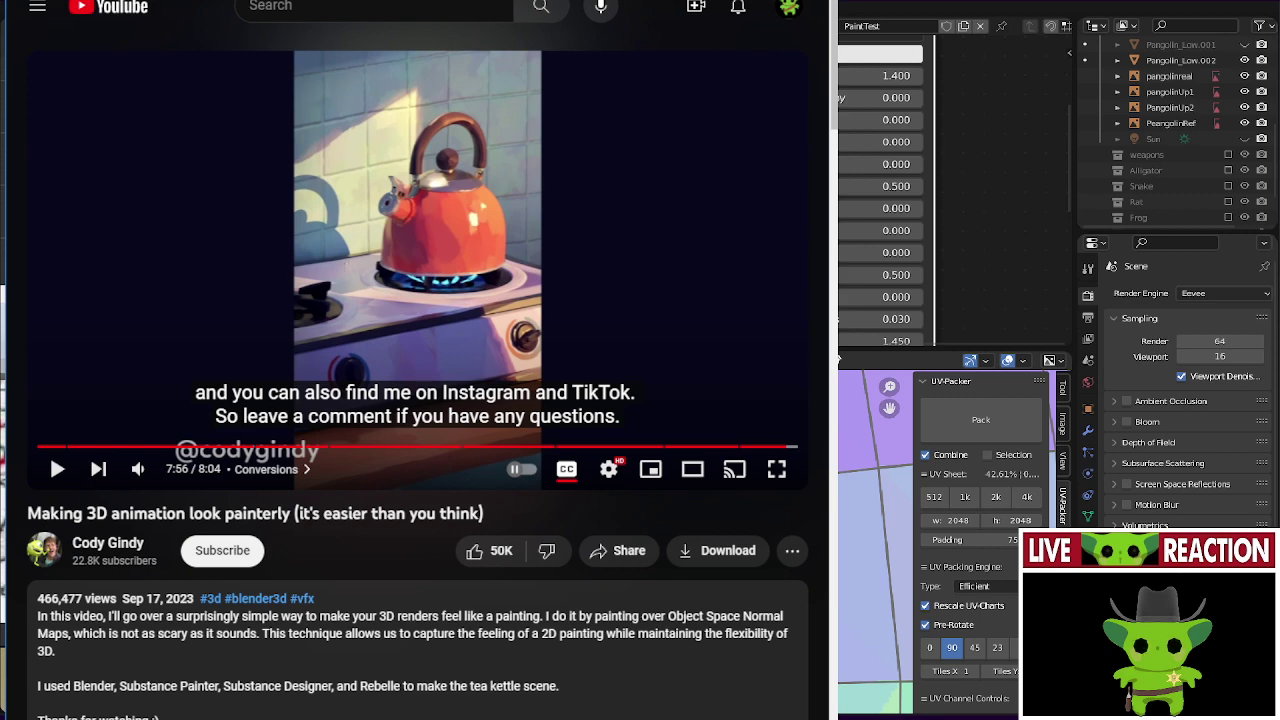
- Switch to the CR Brushpack video, skip ahead to about 2:25 and watch through the brush techniques until about 9:03
key(alt+Left)
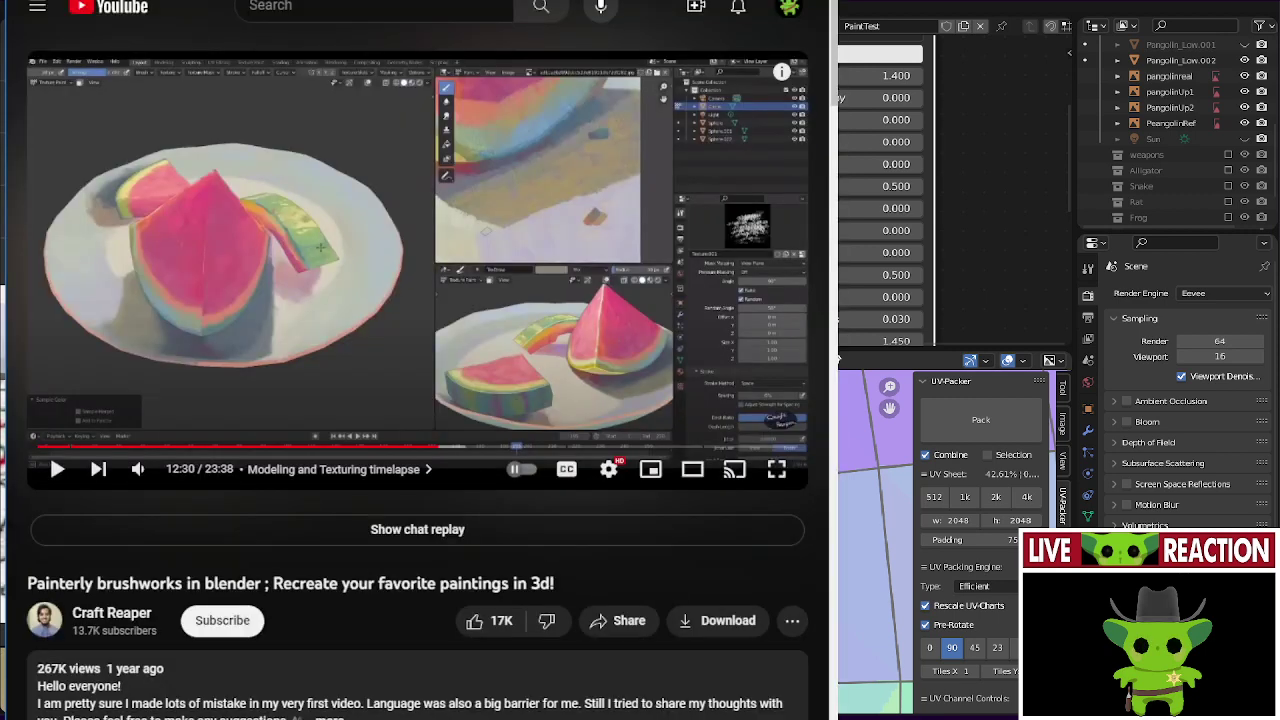
key(alt+Left)
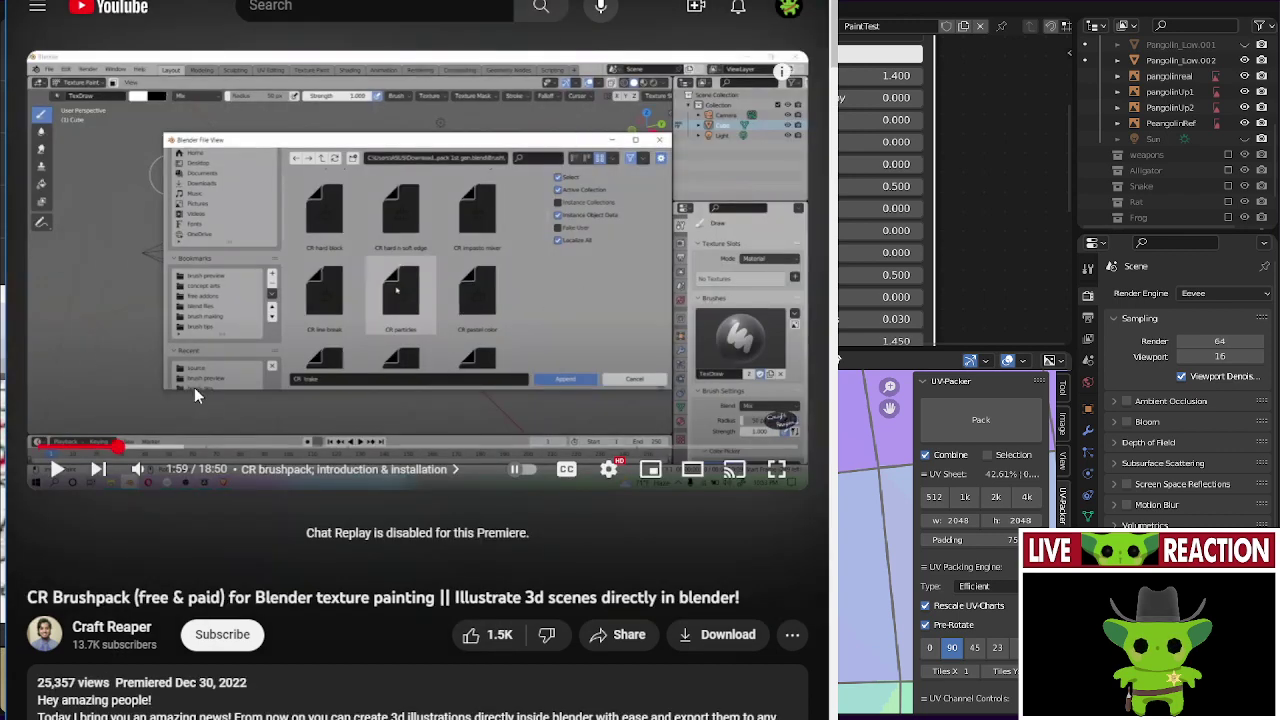
mouse_move(118, 447)
mouse_down()
mouse_move(133, 404)
mouse_move(133, 447)
mouse_up()
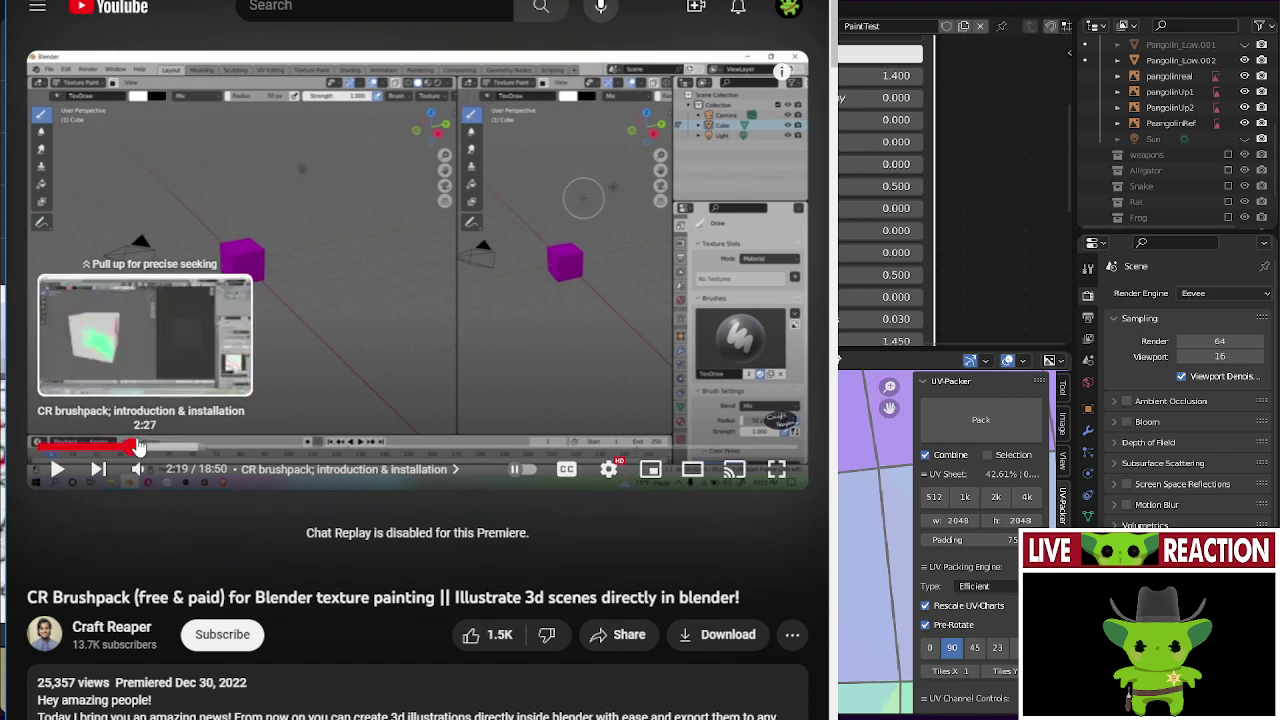
click(137, 445)
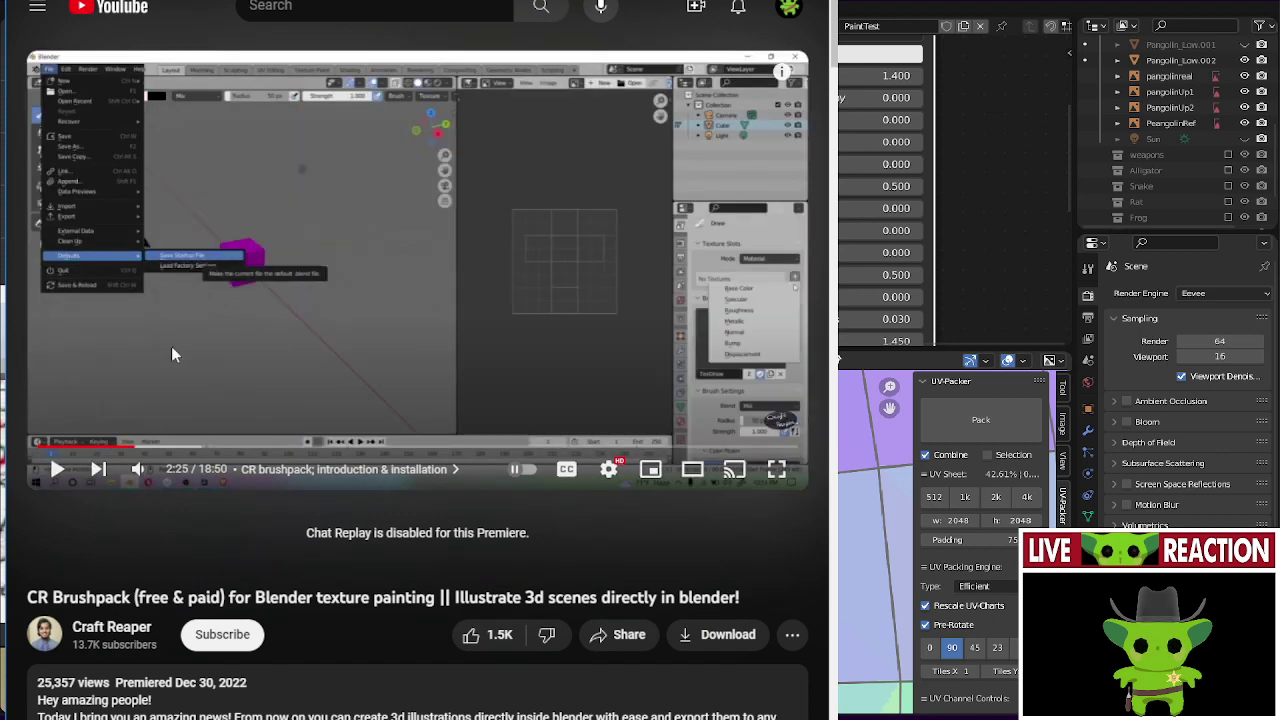
click(171, 347)
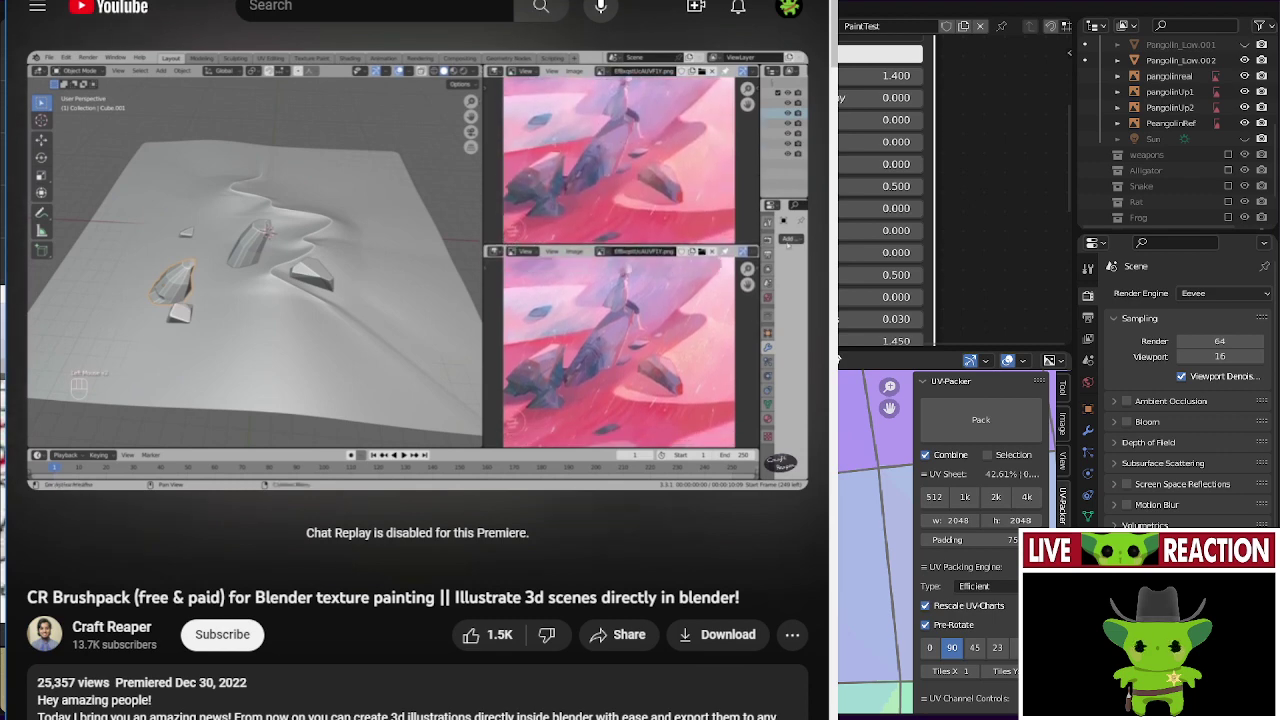
click(215, 243)
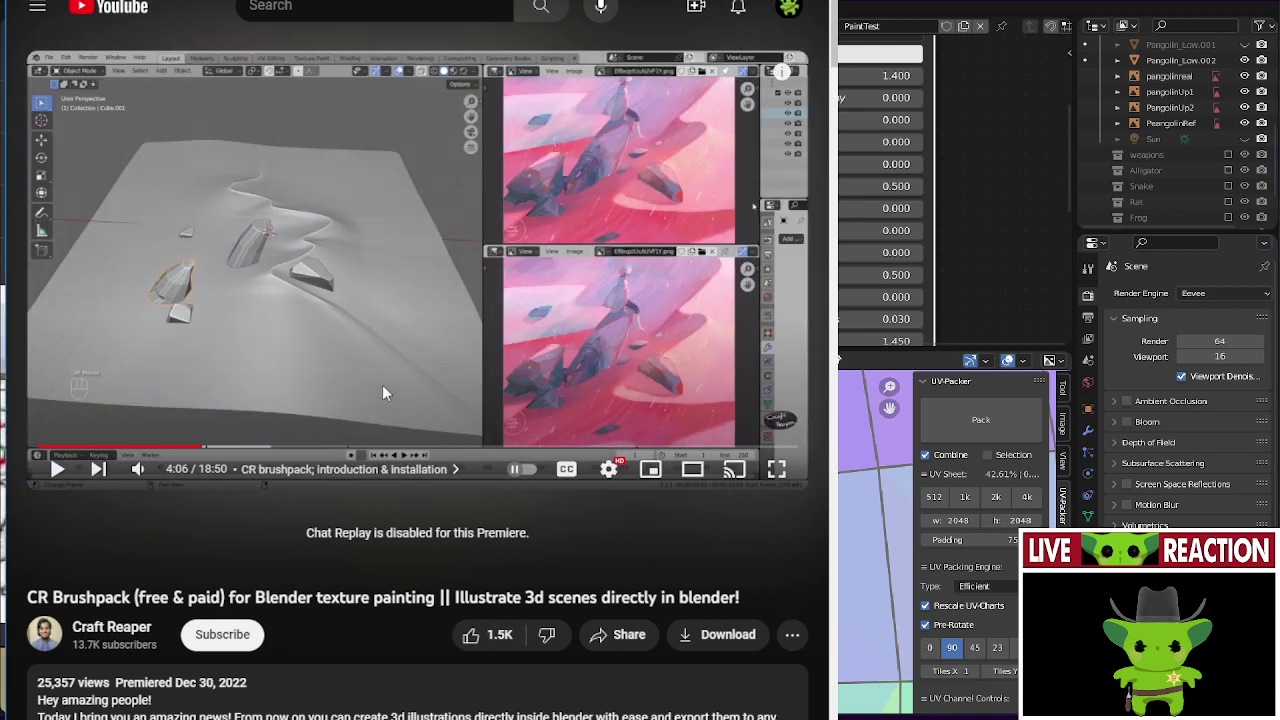
click(383, 387)
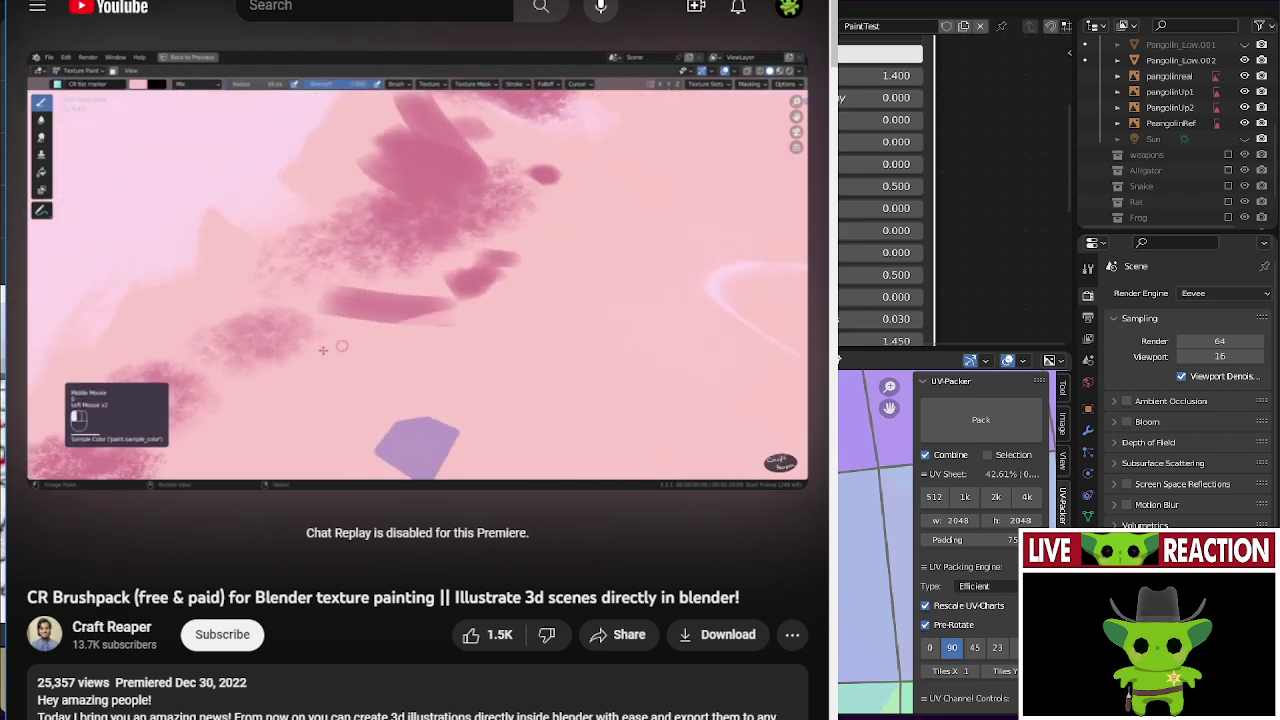
click(382, 390)
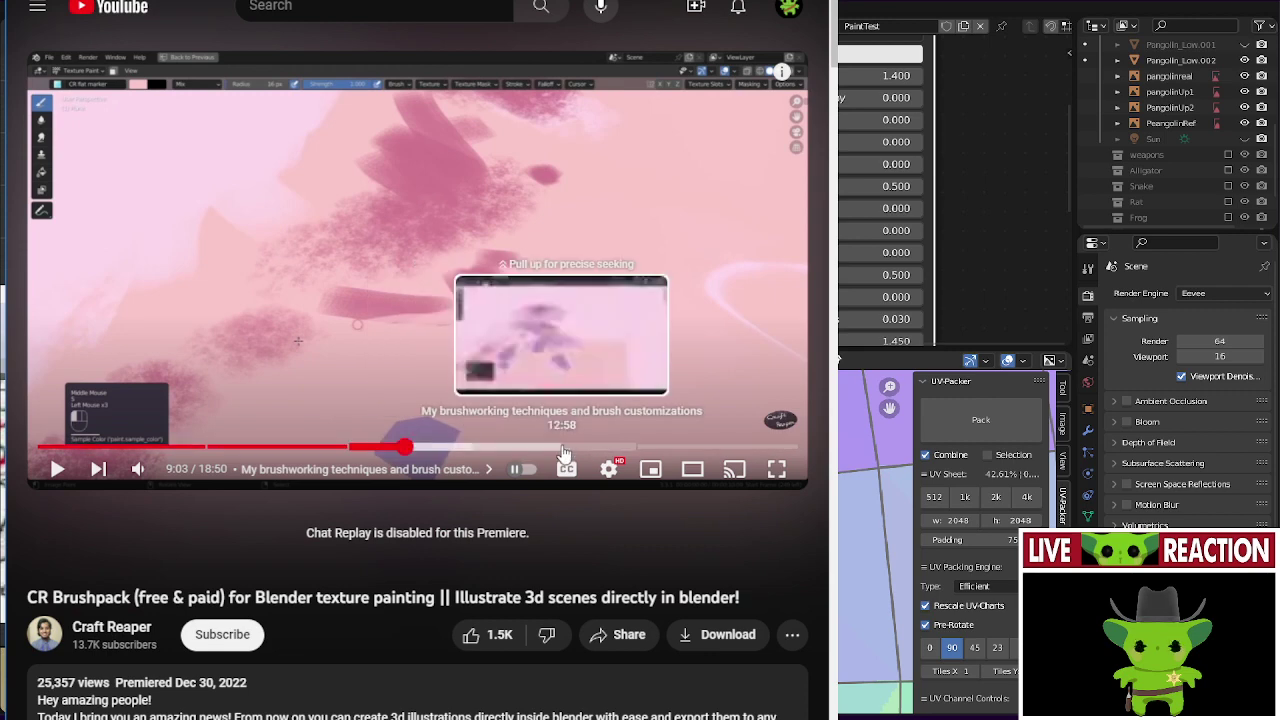
- Skip through the CR Brushpack video's closing section on 3D illustrative works and 3D brushes, from about 15:29 to 18:06
click(666, 449)
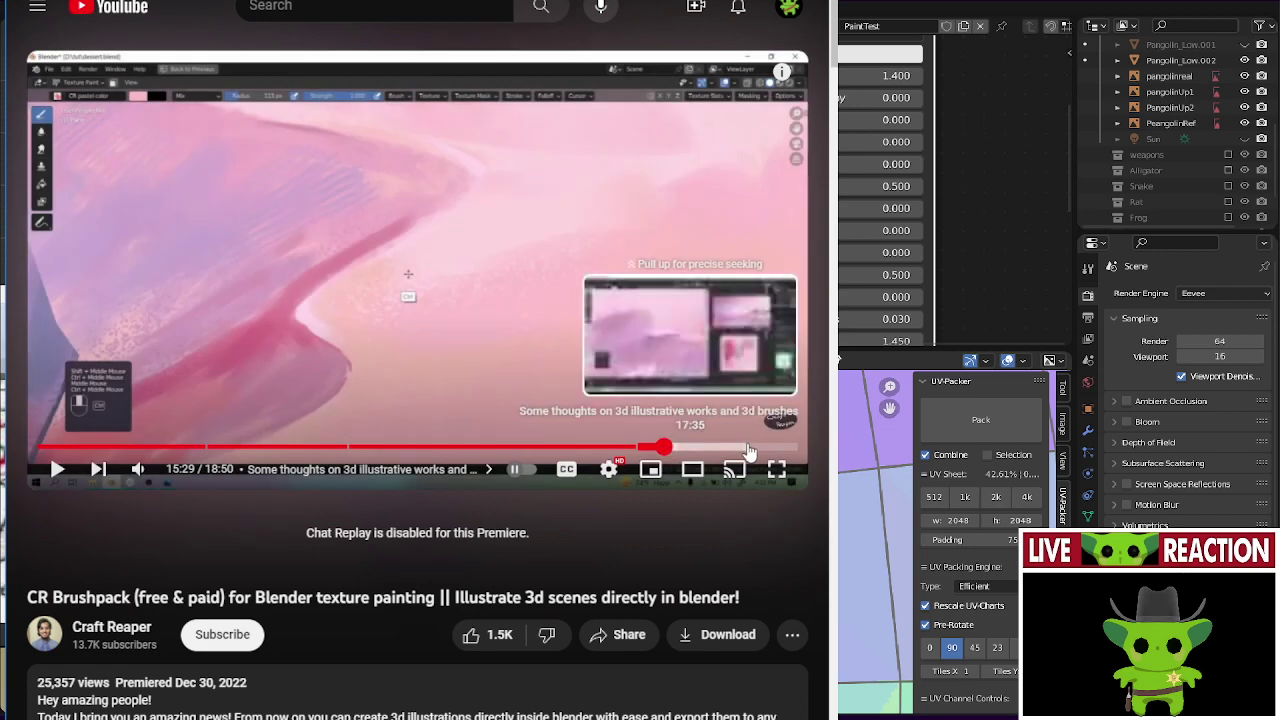
click(748, 450)
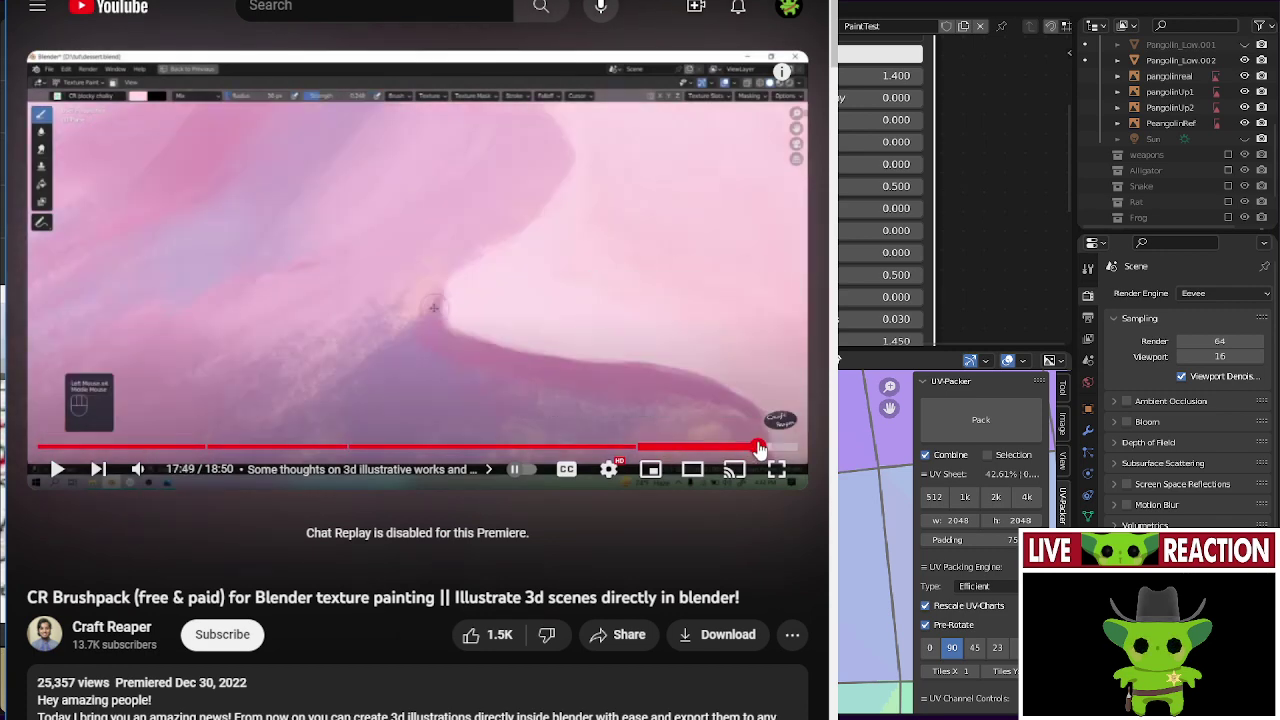
click(756, 450)
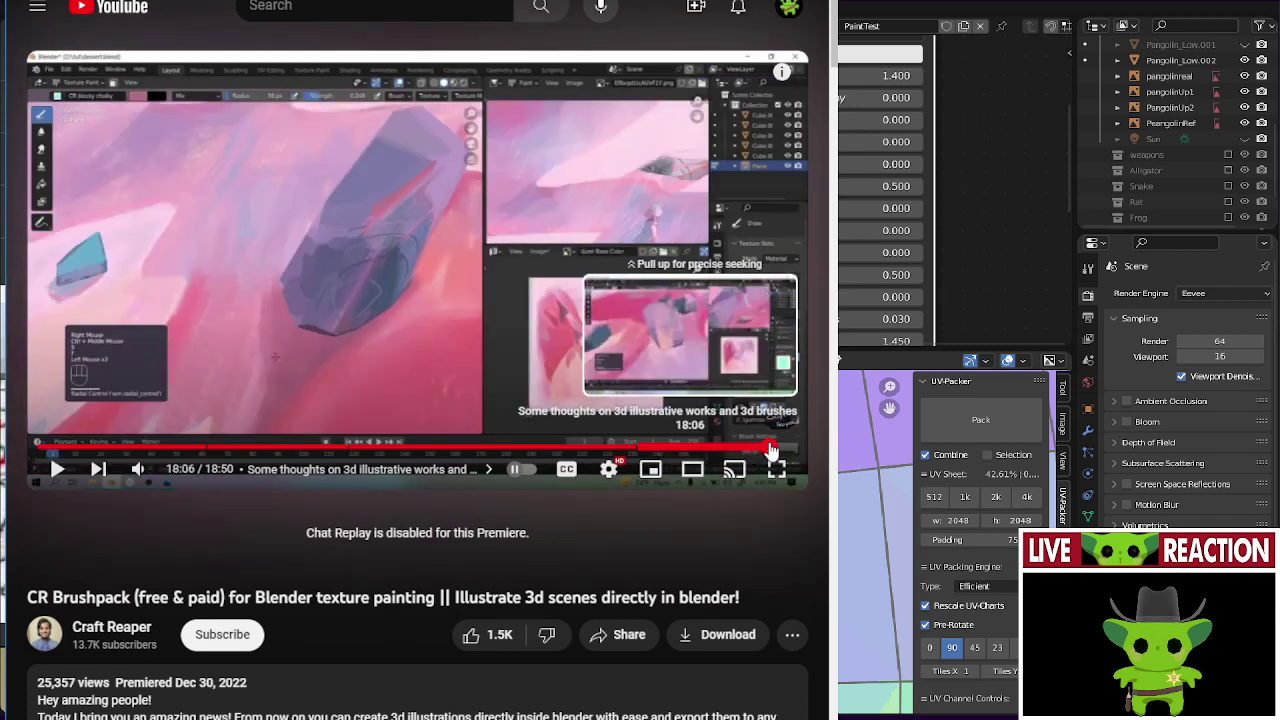
click(771, 450)
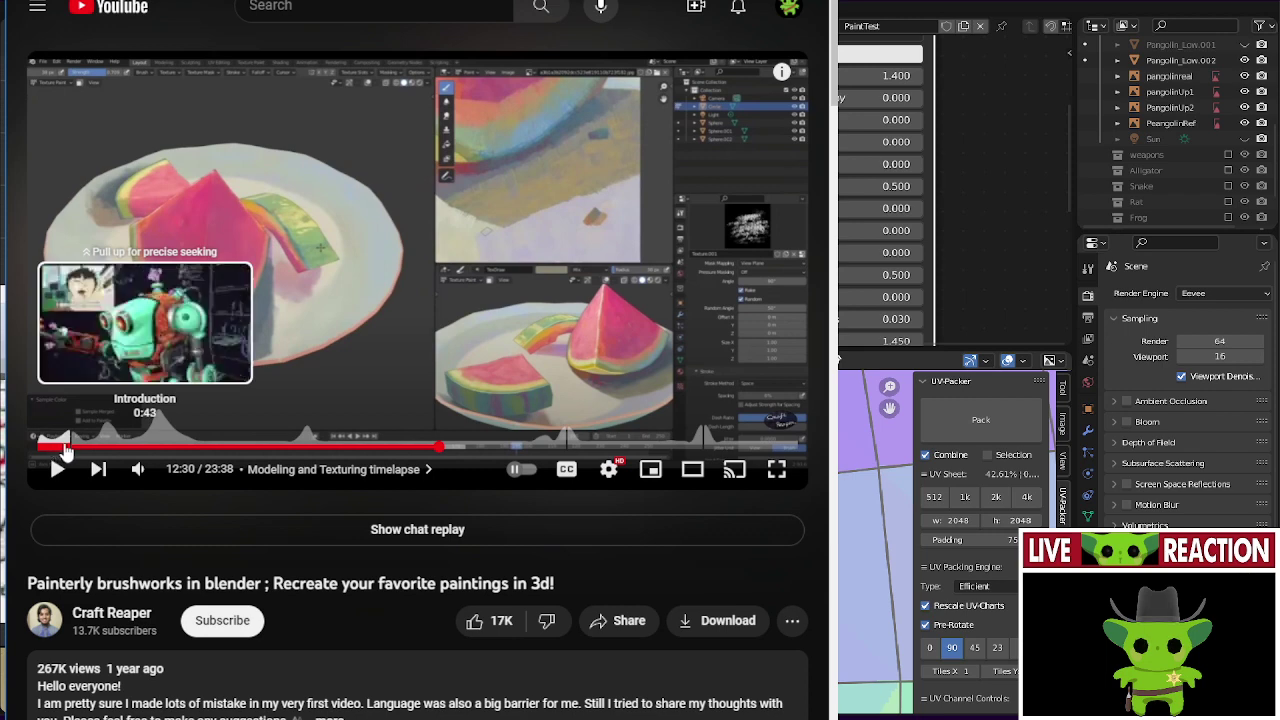
- Watch "Painterly brushworks in blender" in full screen from about 0:43, skipping ahead into the modeling and texturing timelapse
click(64, 448)
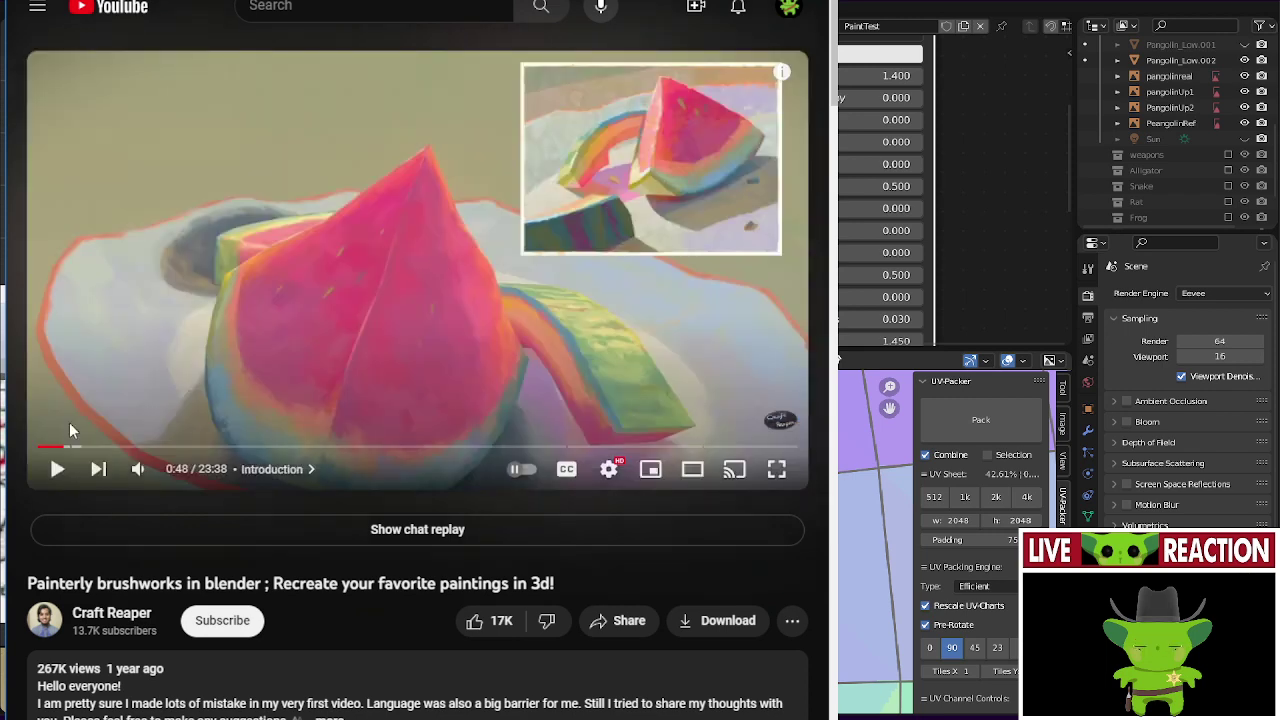
click(86, 393)
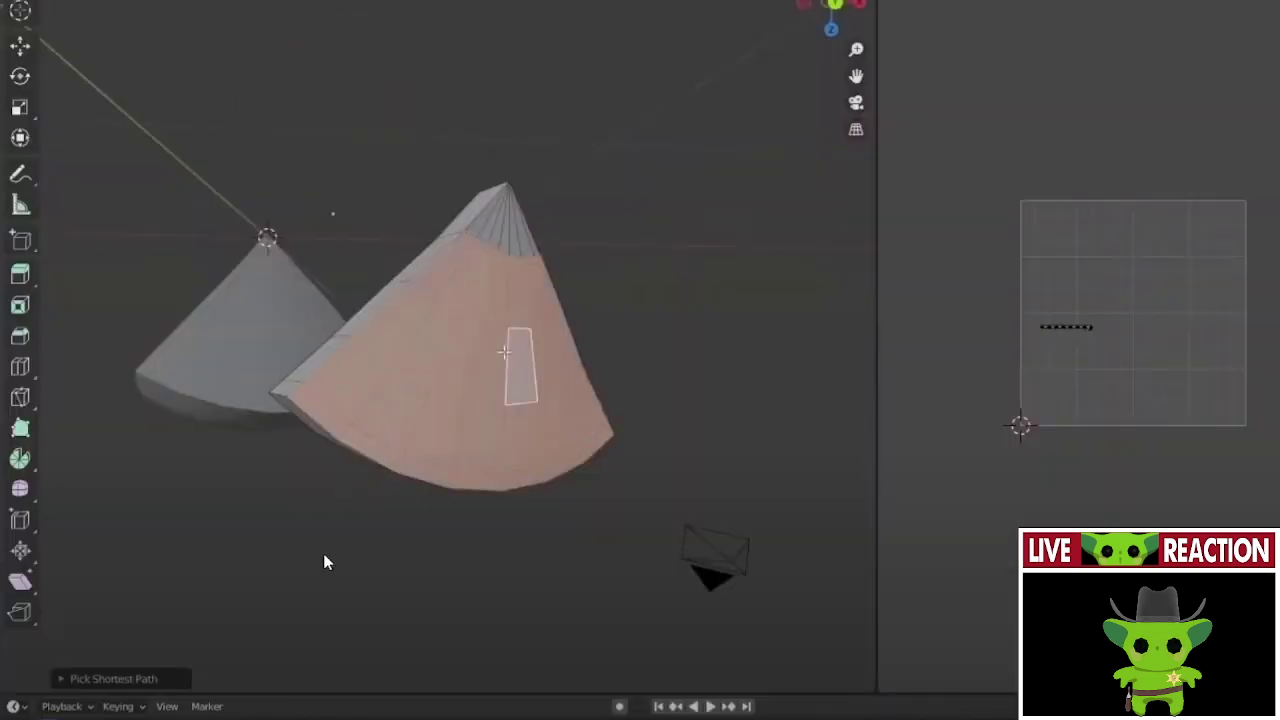
click(323, 562)
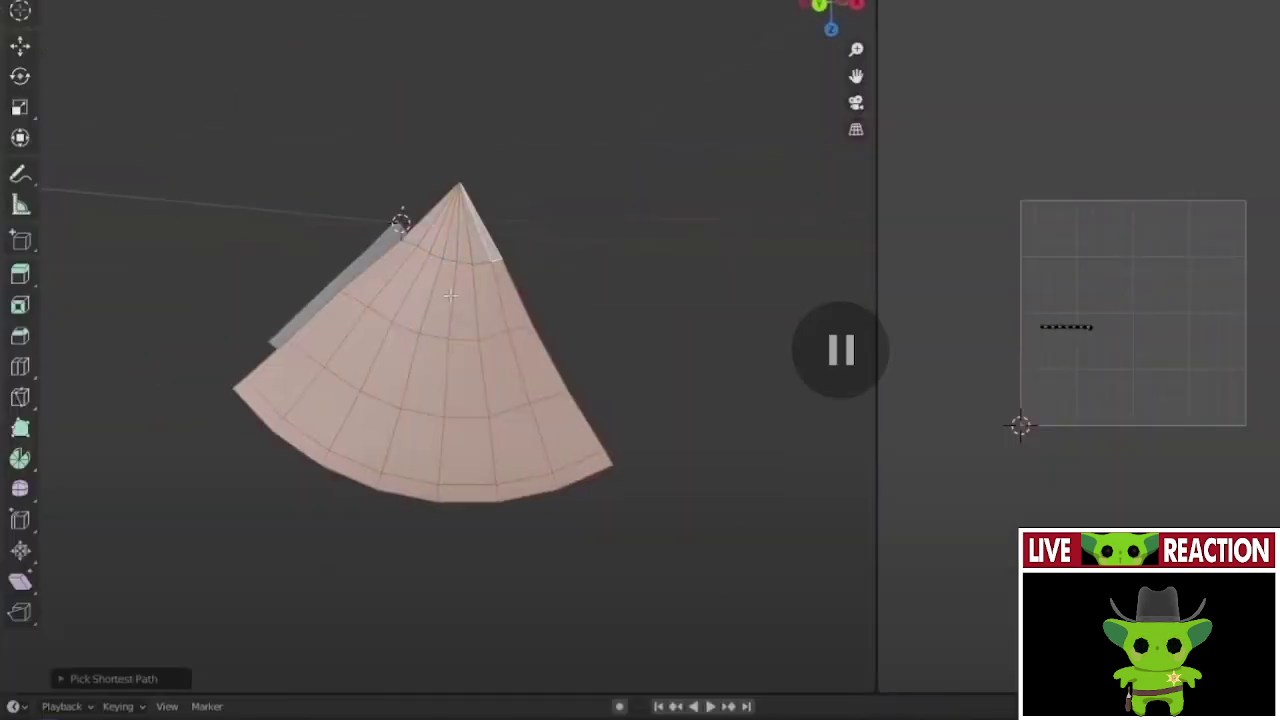
mouse_move(150, 716)
mouse_down()
mouse_move(100, 716)
mouse_move(276, 716)
mouse_up()
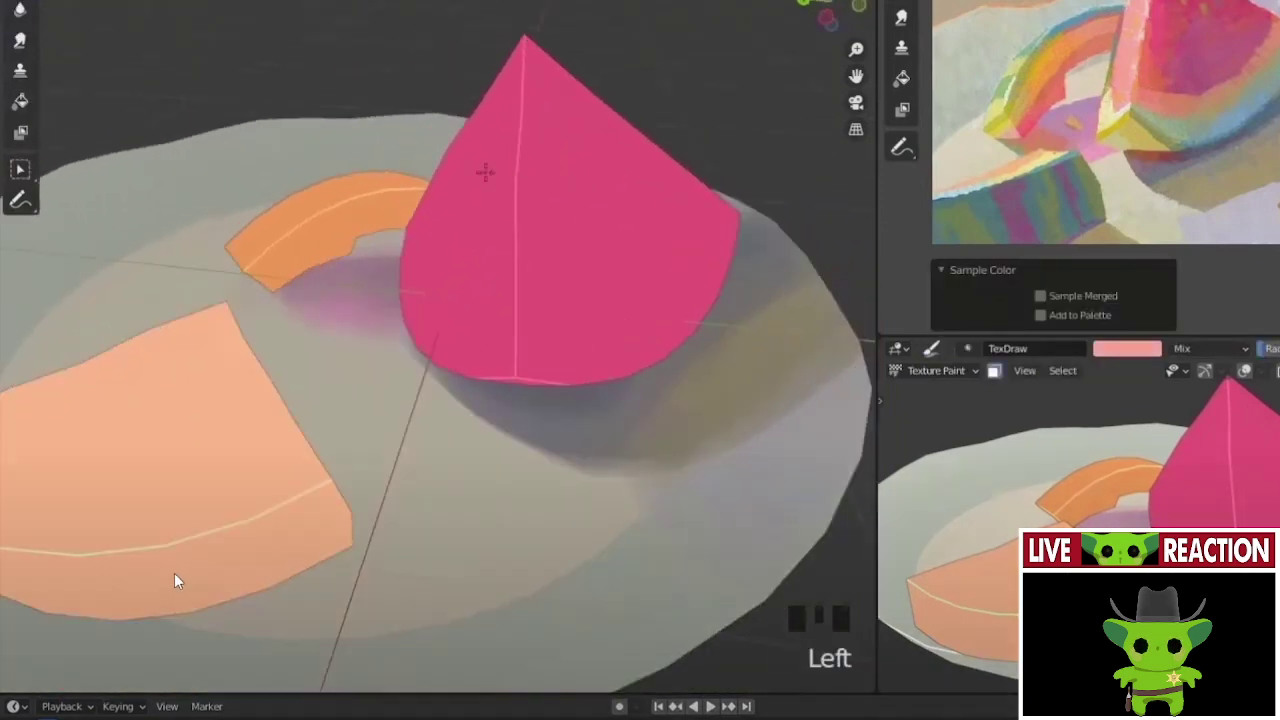
middle_drag(486, 171, 486, 171)
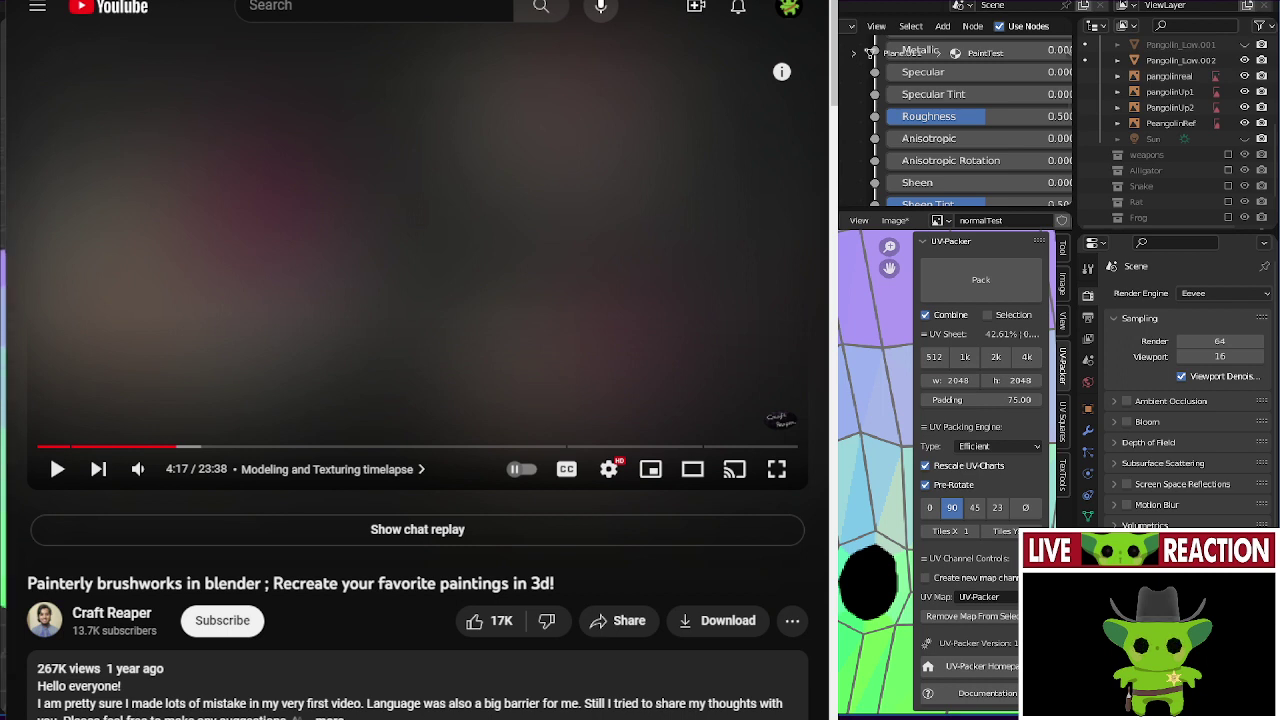
- Examine the baked normalTest image in Blender up close along the pangolin's UV island edges
scroll(864, 421, up, 8)
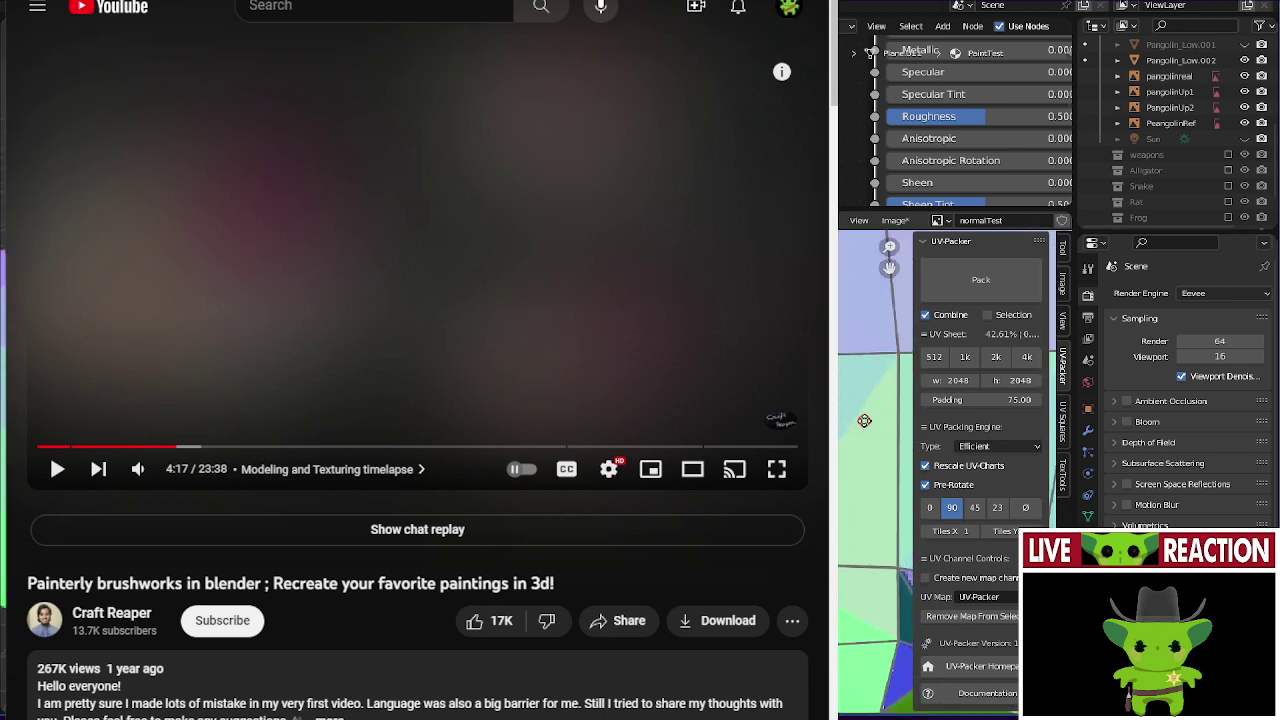
scroll(864, 421, up, 2)
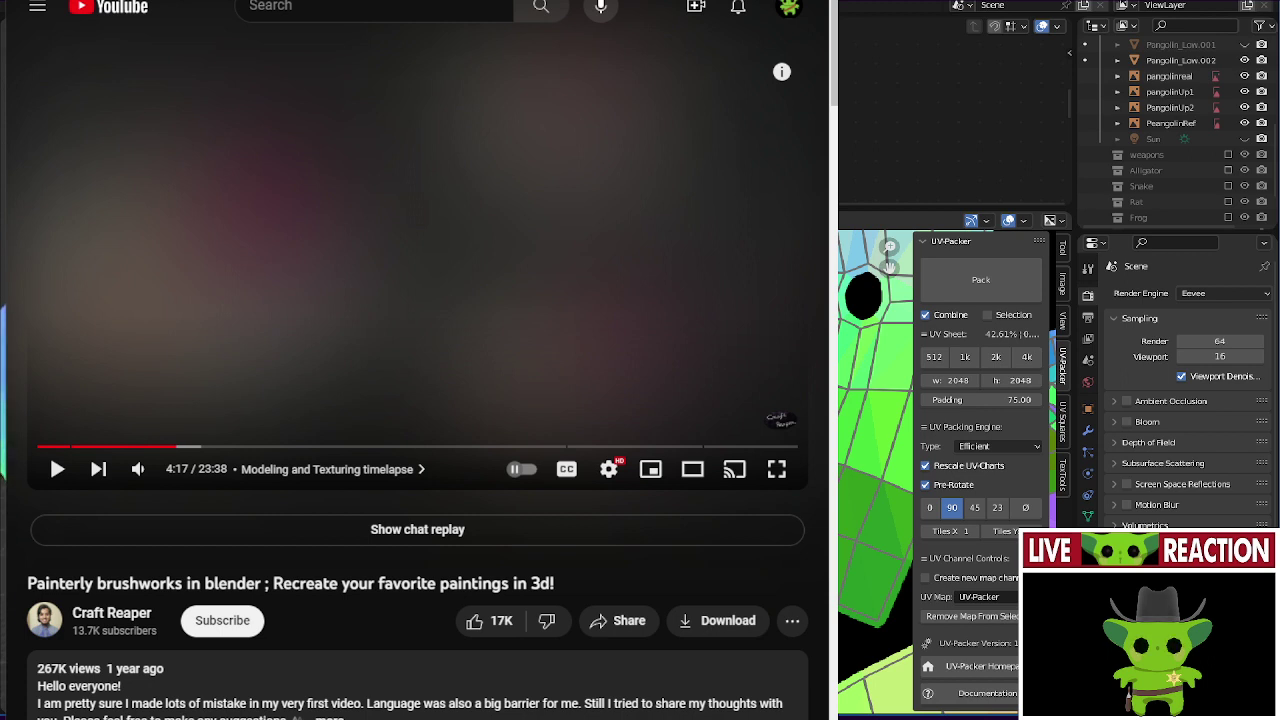
scroll(876, 470, up, 5)
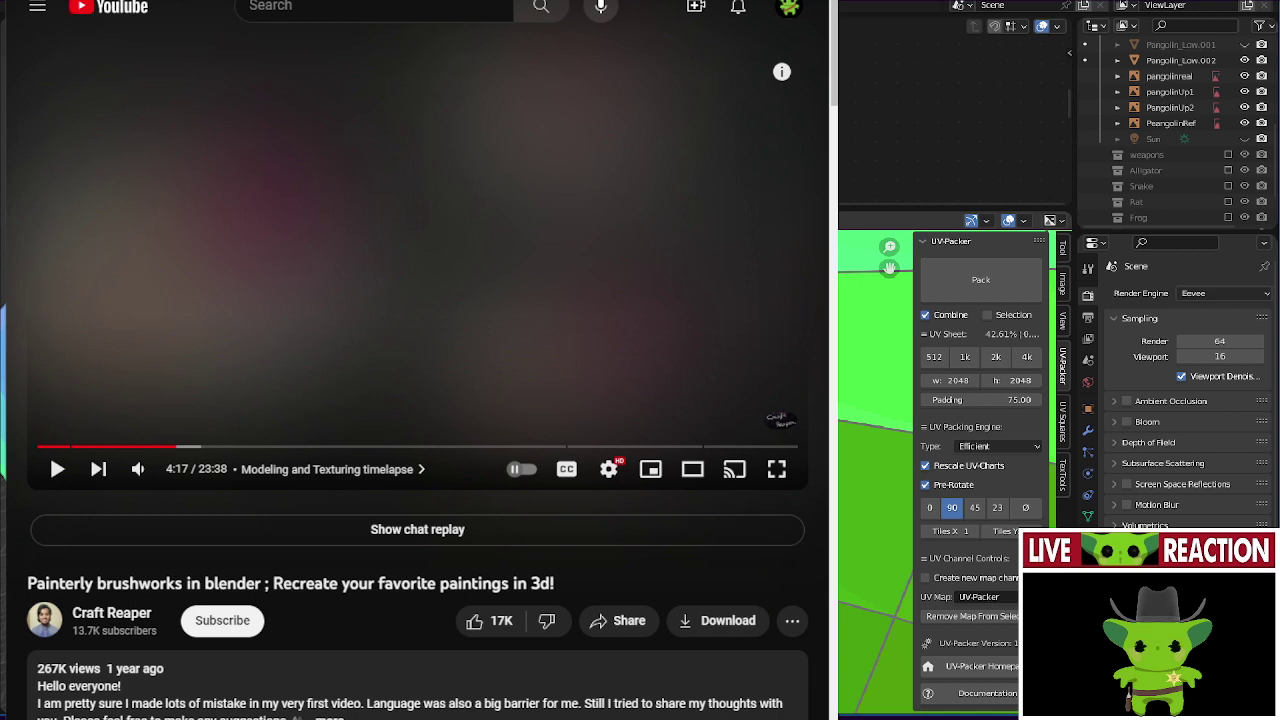
scroll(876, 470, up, 1)
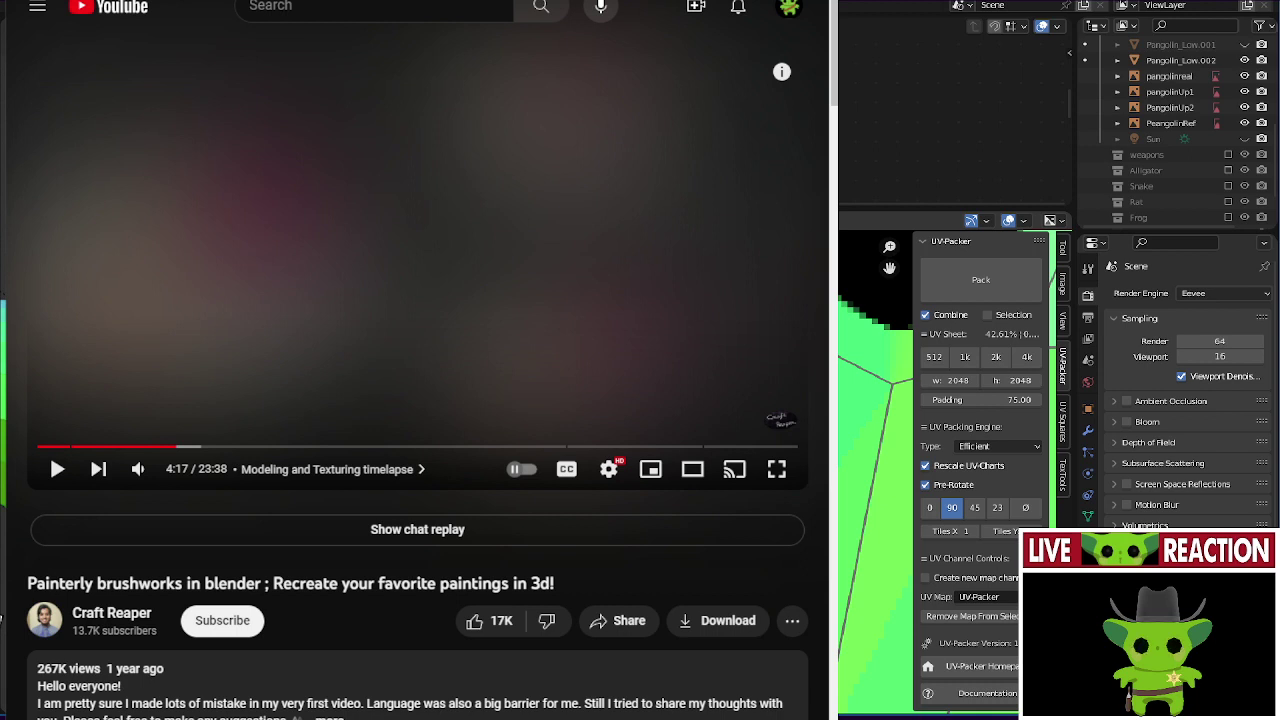
scroll(876, 470, up, 5)
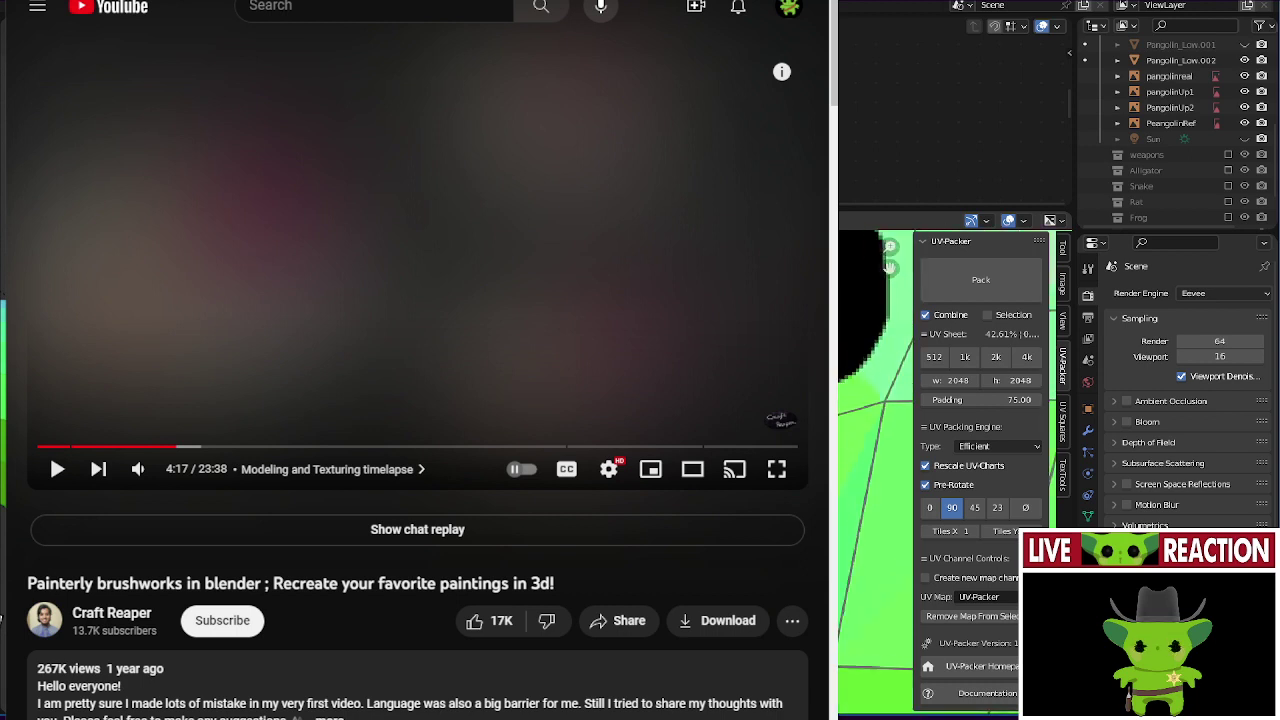
- Examine the color transitions between neighboring faces inside the UV islands of the normalTest image
scroll(876, 470, down, 5)
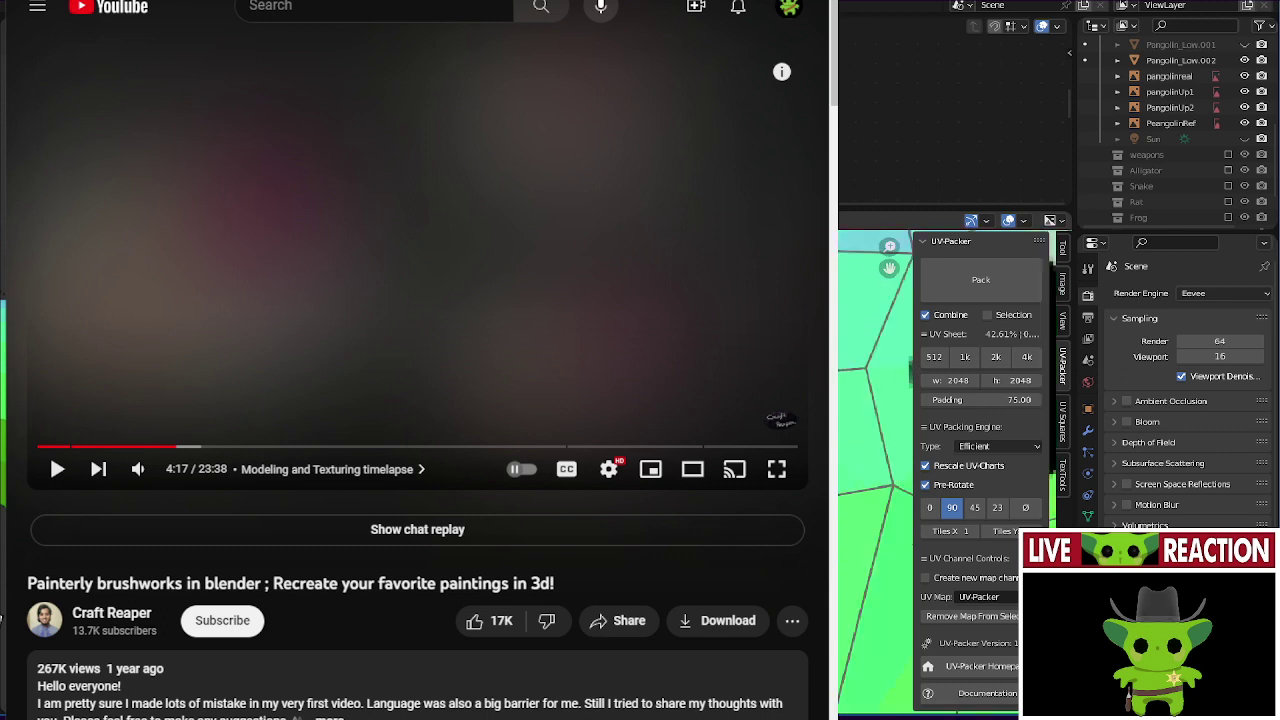
scroll(876, 470, down, 5)
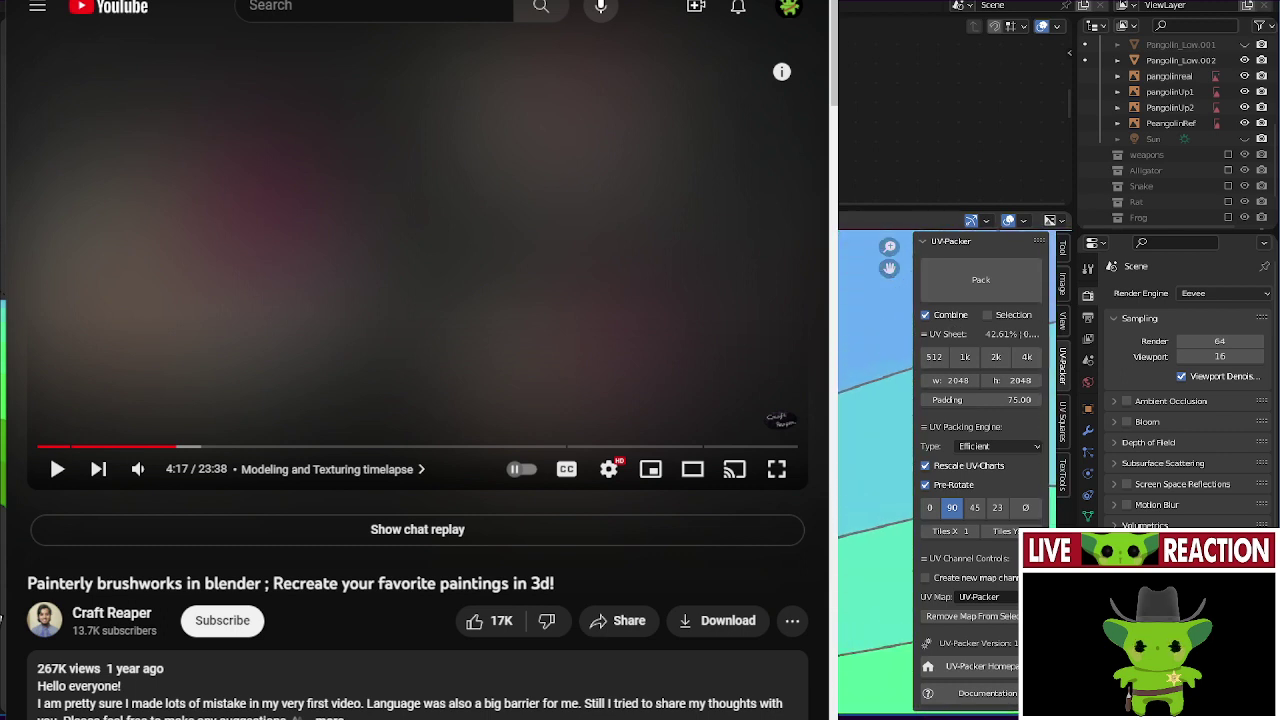
scroll(876, 470, down, 1)
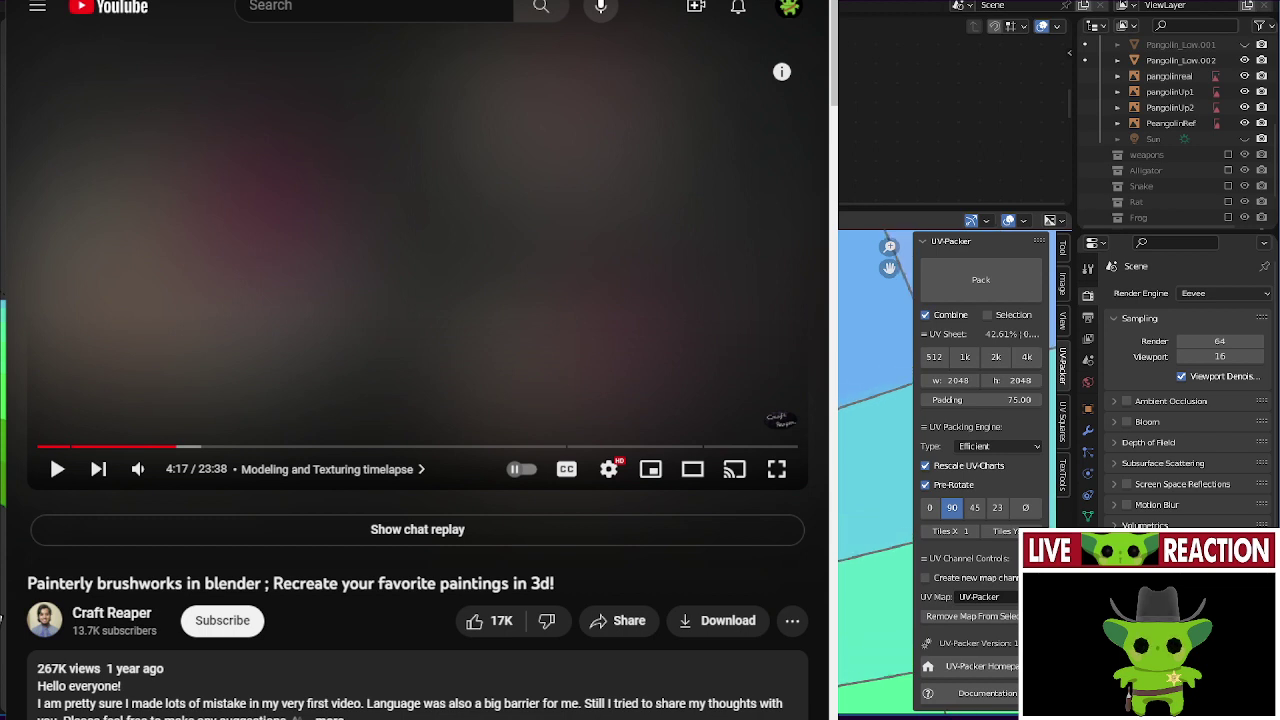
scroll(876, 470, down, 1)
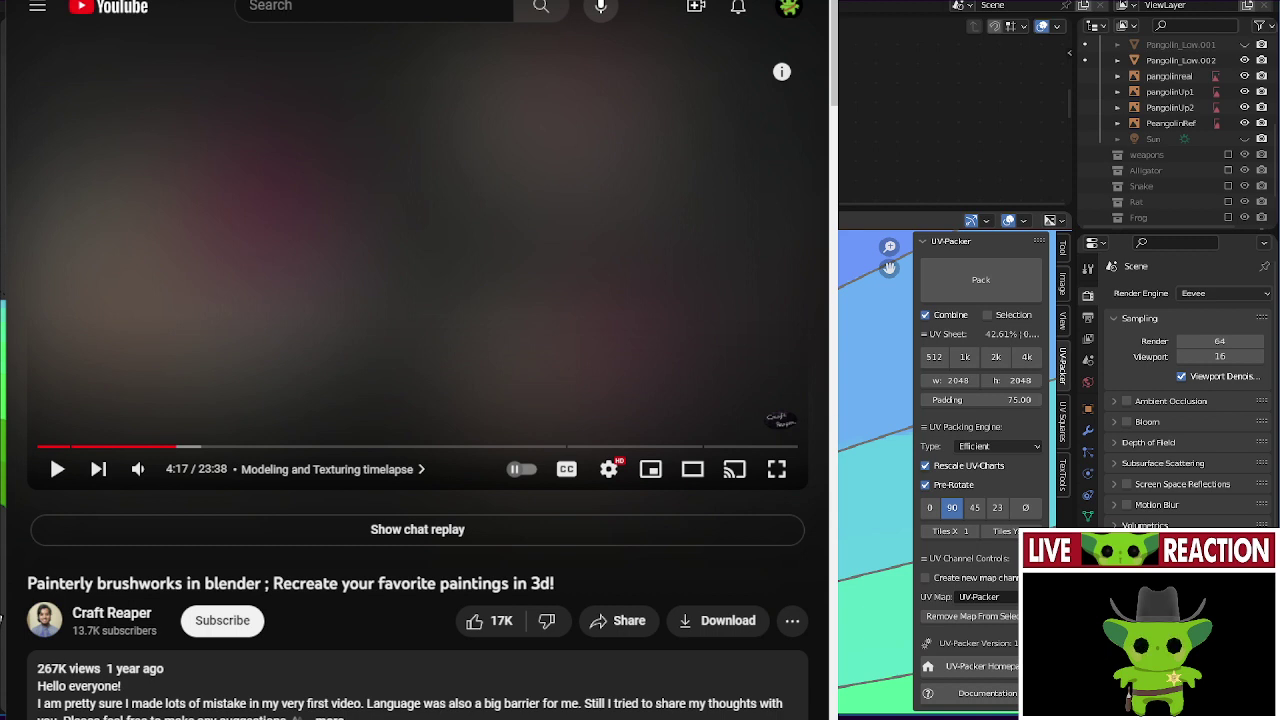
scroll(876, 470, down, 1)
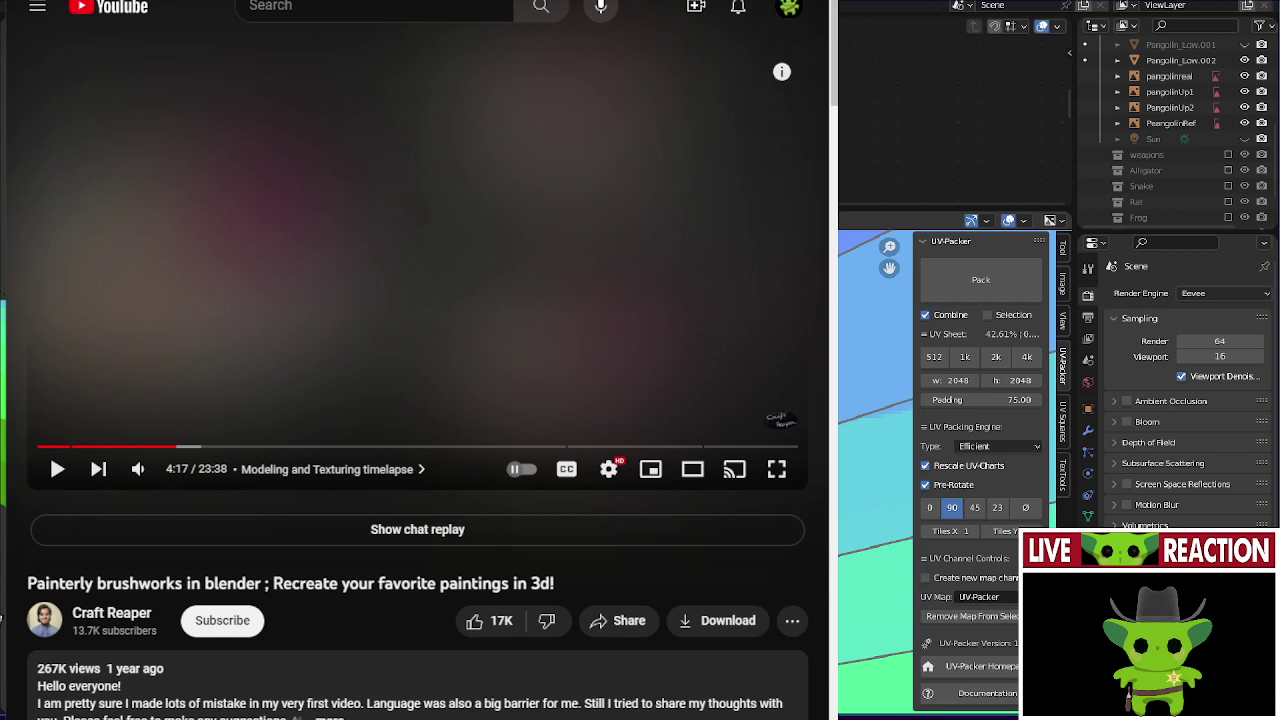
scroll(876, 470, down, 2)
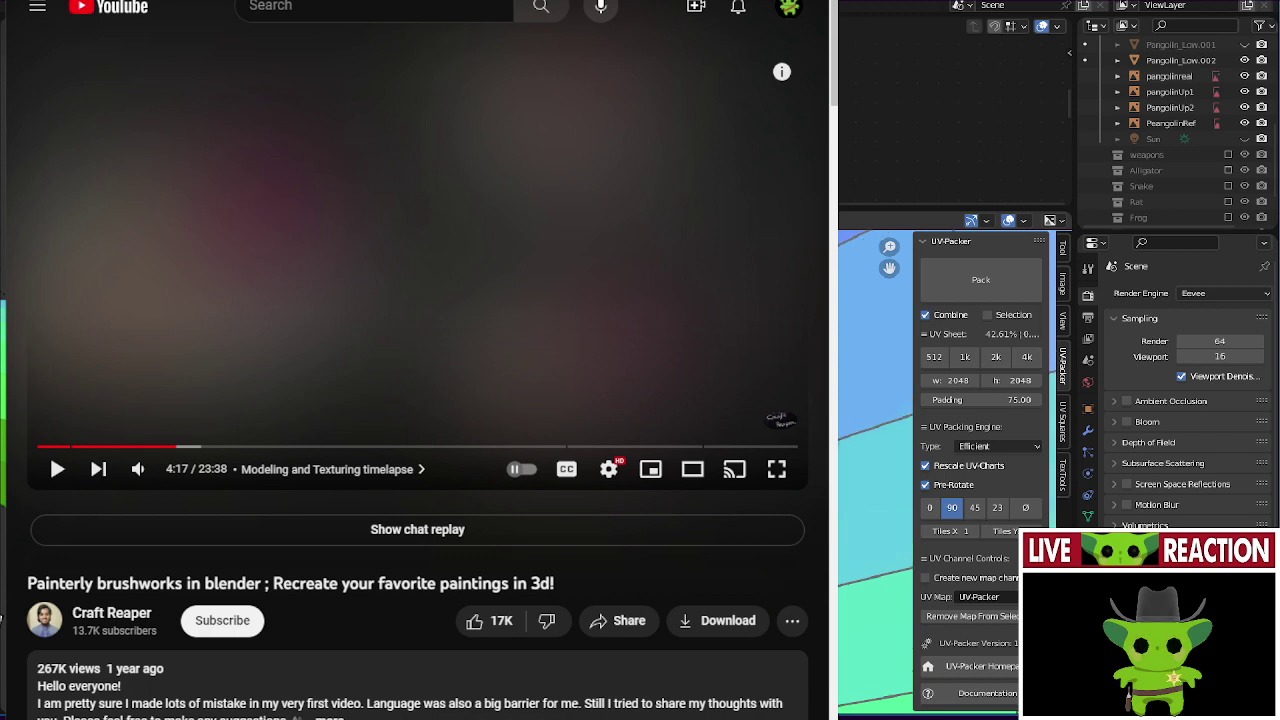
scroll(871, 451, down, 2)
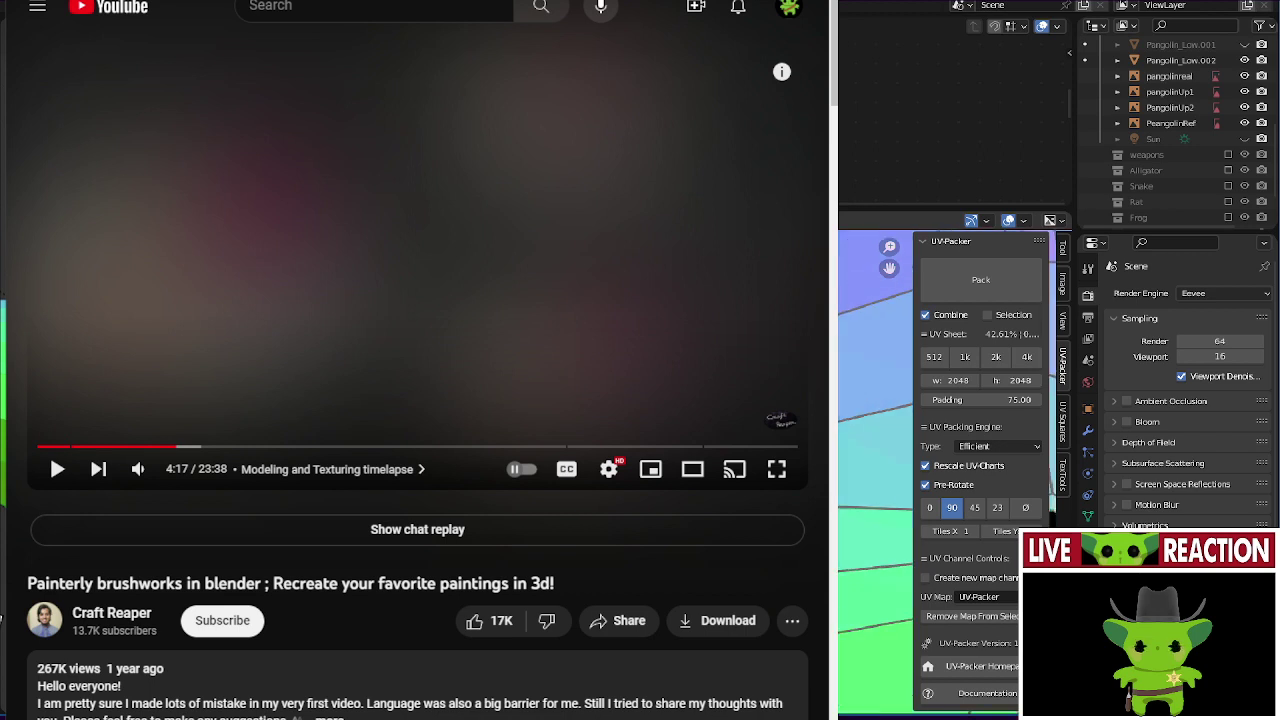
scroll(876, 470, up, 3)
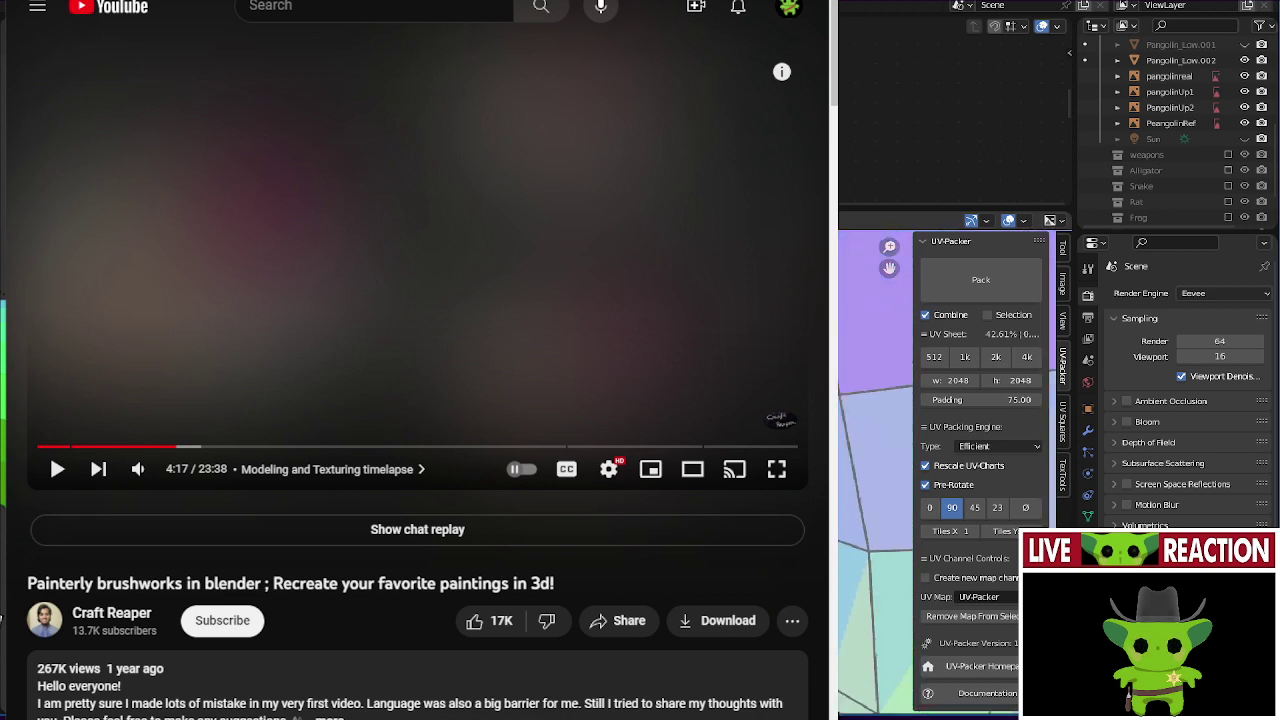
scroll(876, 470, down, 2)
scroll(876, 470, up, 3)
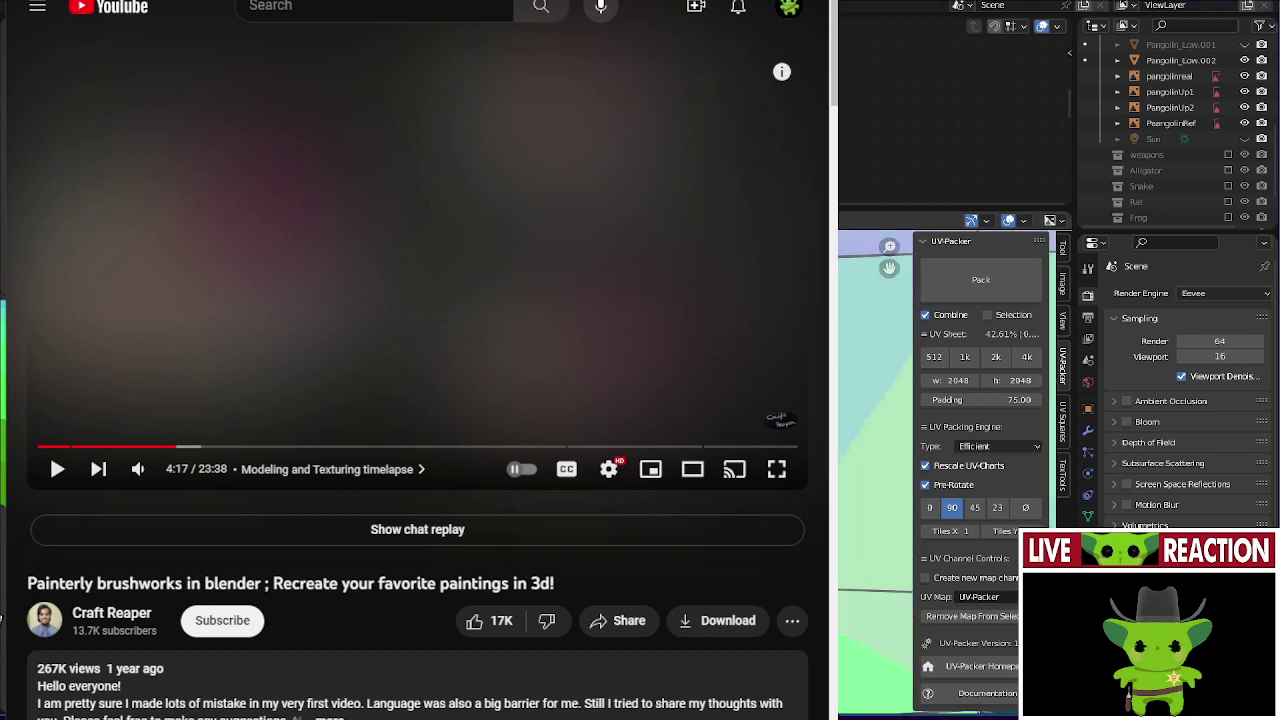
scroll(876, 470, up, 2)
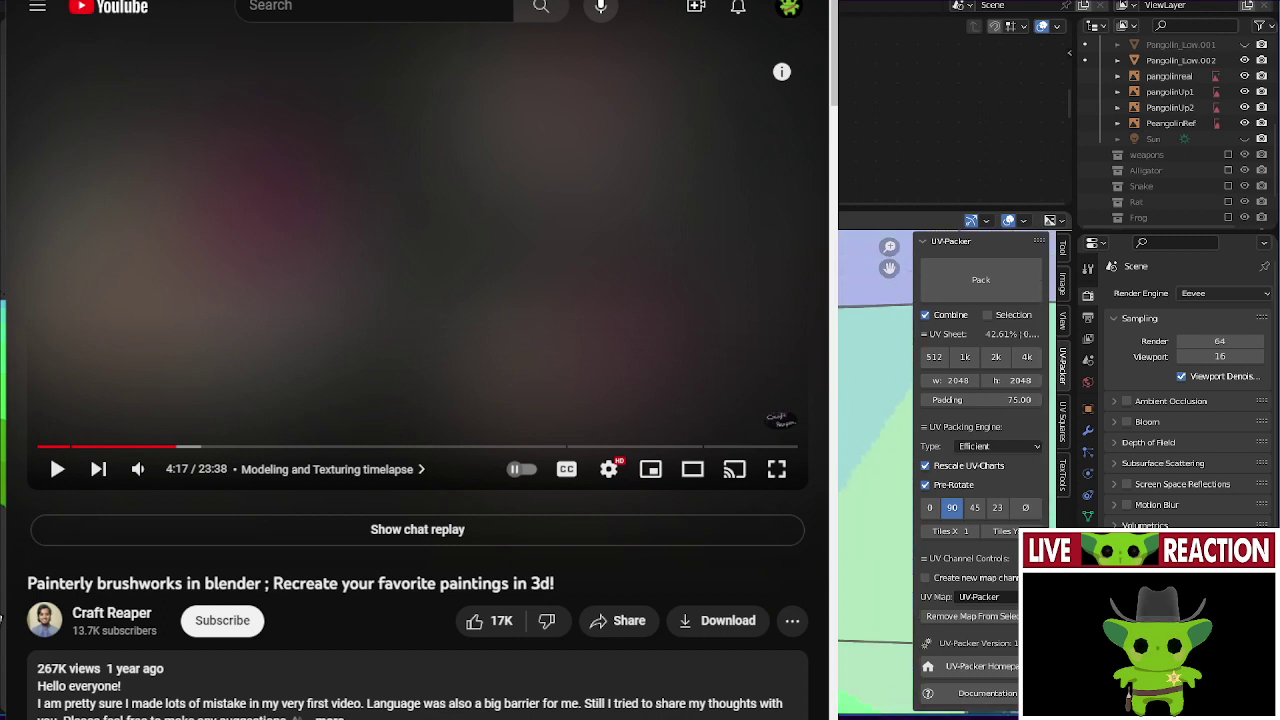
scroll(876, 470, up, 1)
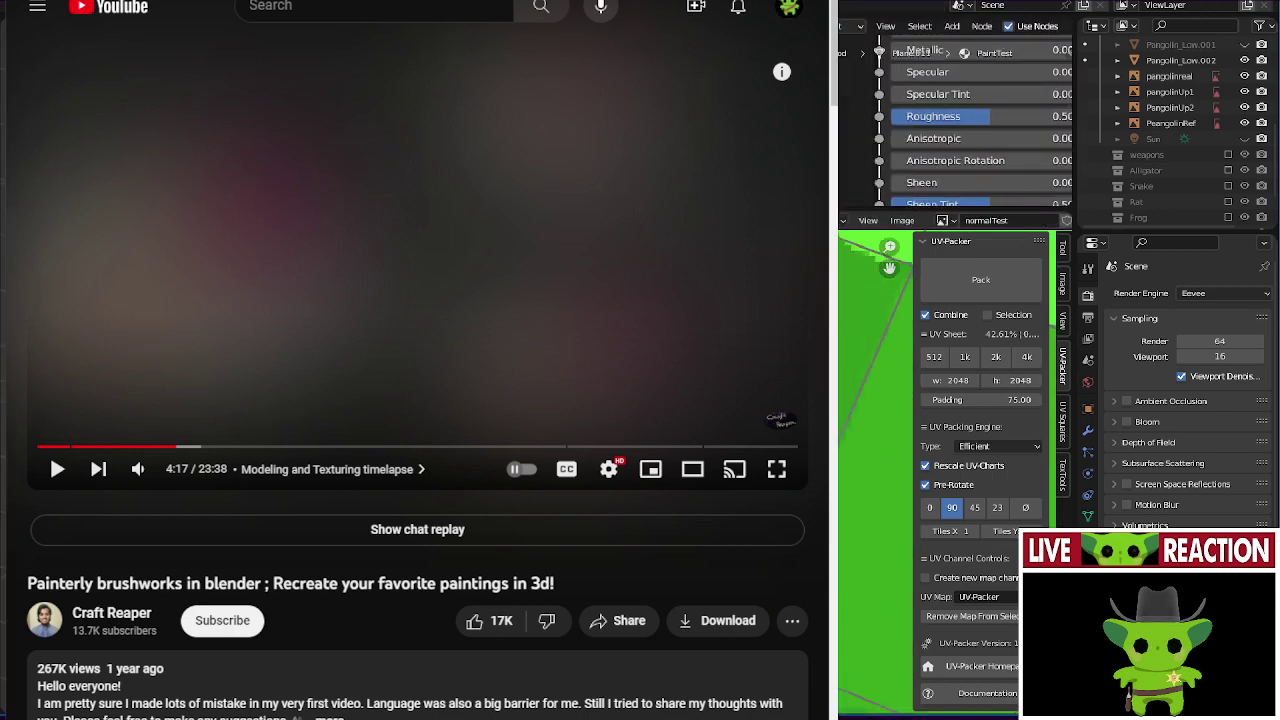
- Connect the Darker2 image texture's Color output to the Principled BSDF's Base Color in the PaintTest material
scroll(855, 160, down, 3)
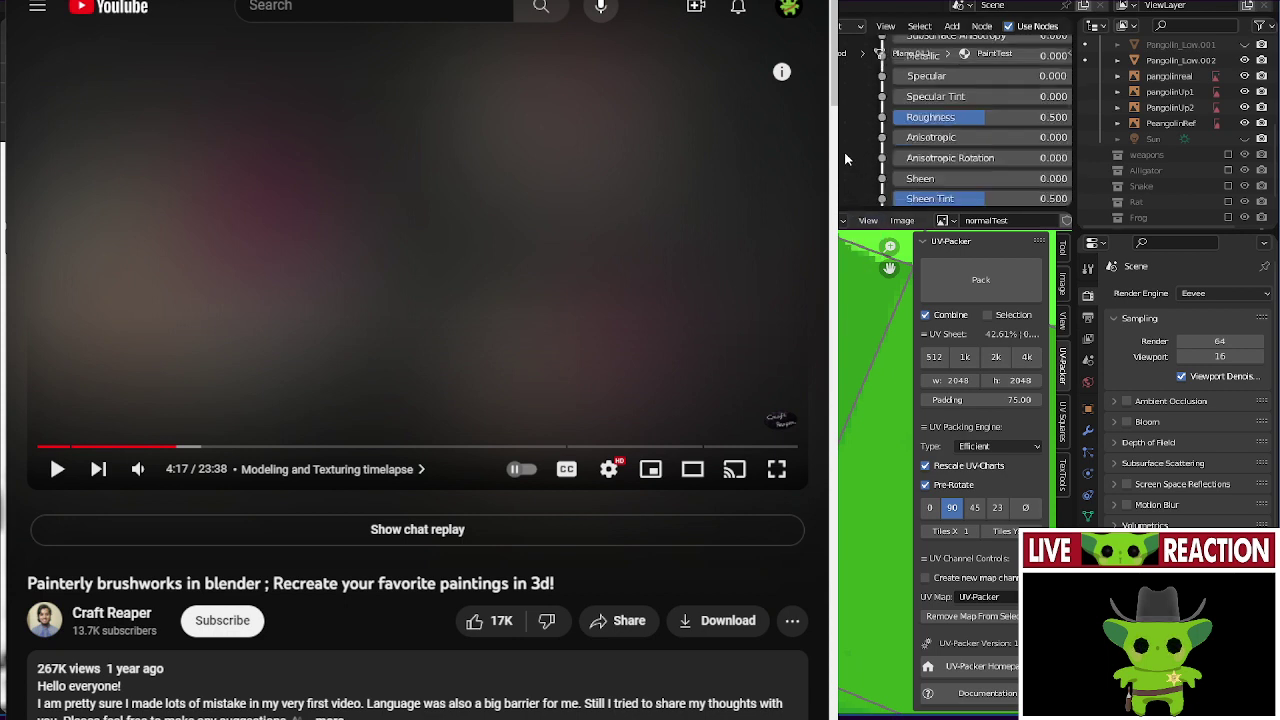
scroll(880, 78, down, 2)
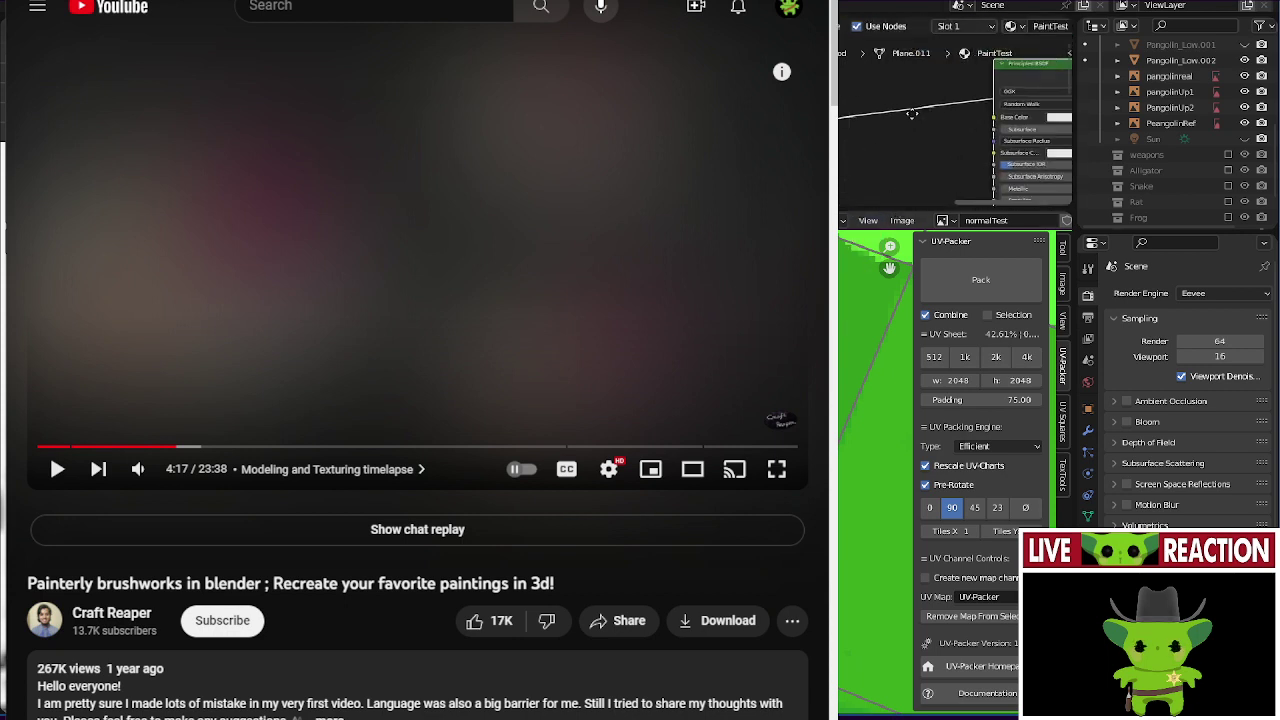
key(shift+a)
key(Escape)
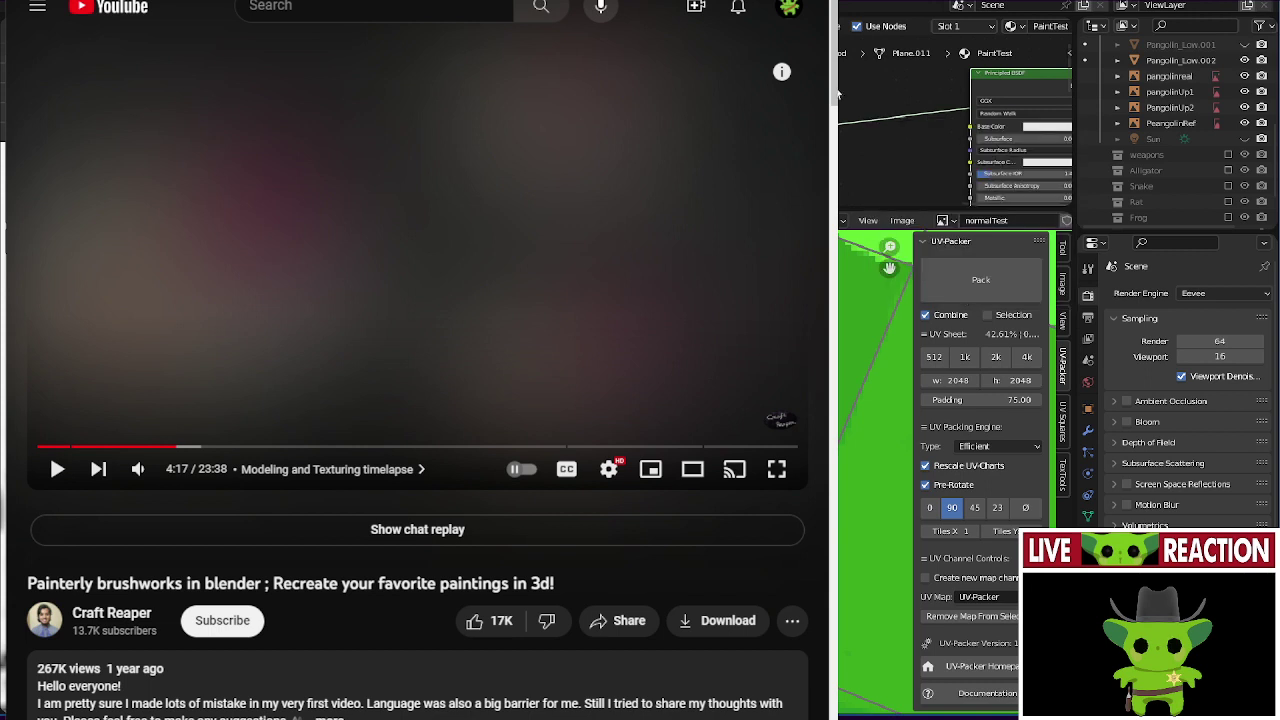
drag(857, 207, 860, 645)
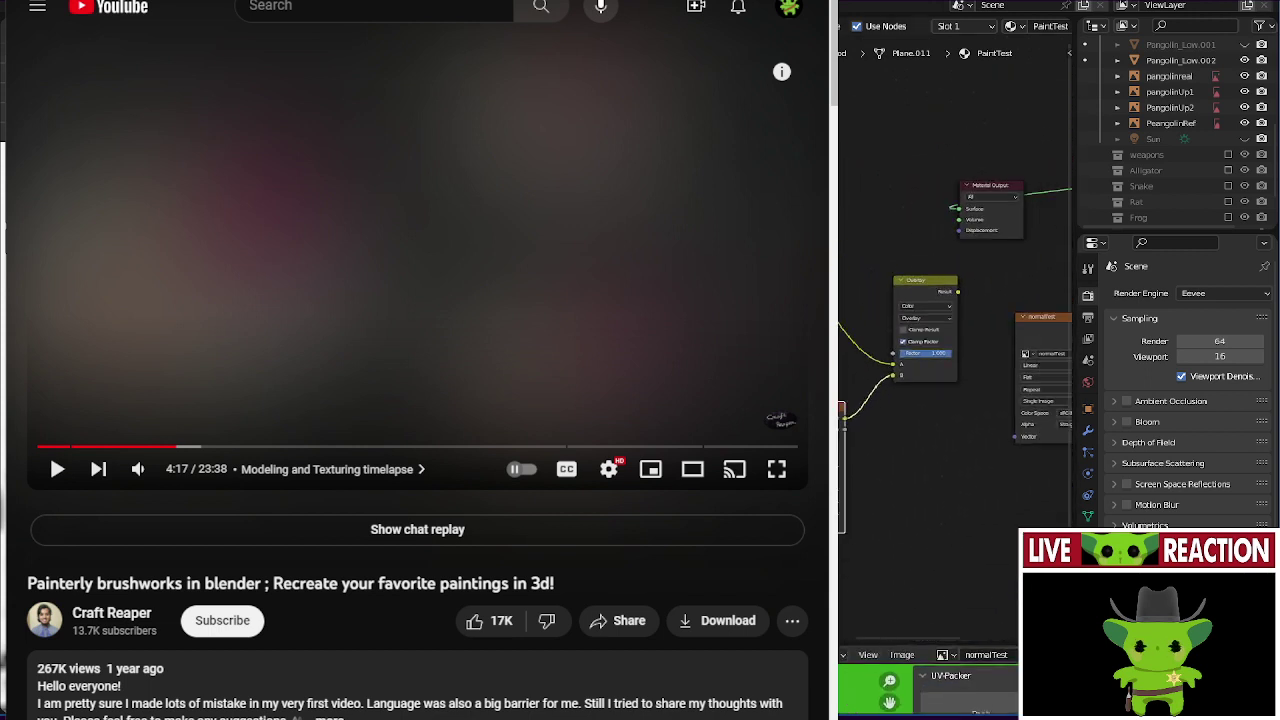
middle_drag(1103, 308, 855, 367)
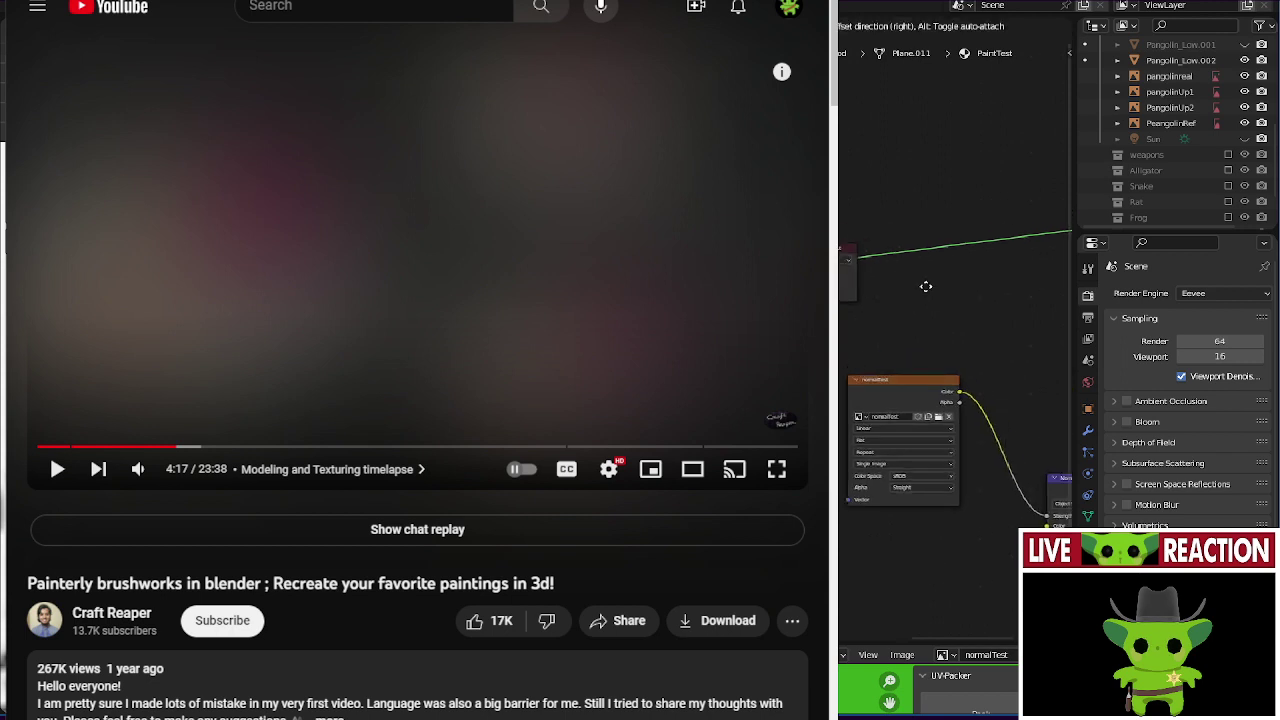
scroll(956, 330, down, 2)
scroll(1053, 130, up, 2)
scroll(910, 320, up, 1)
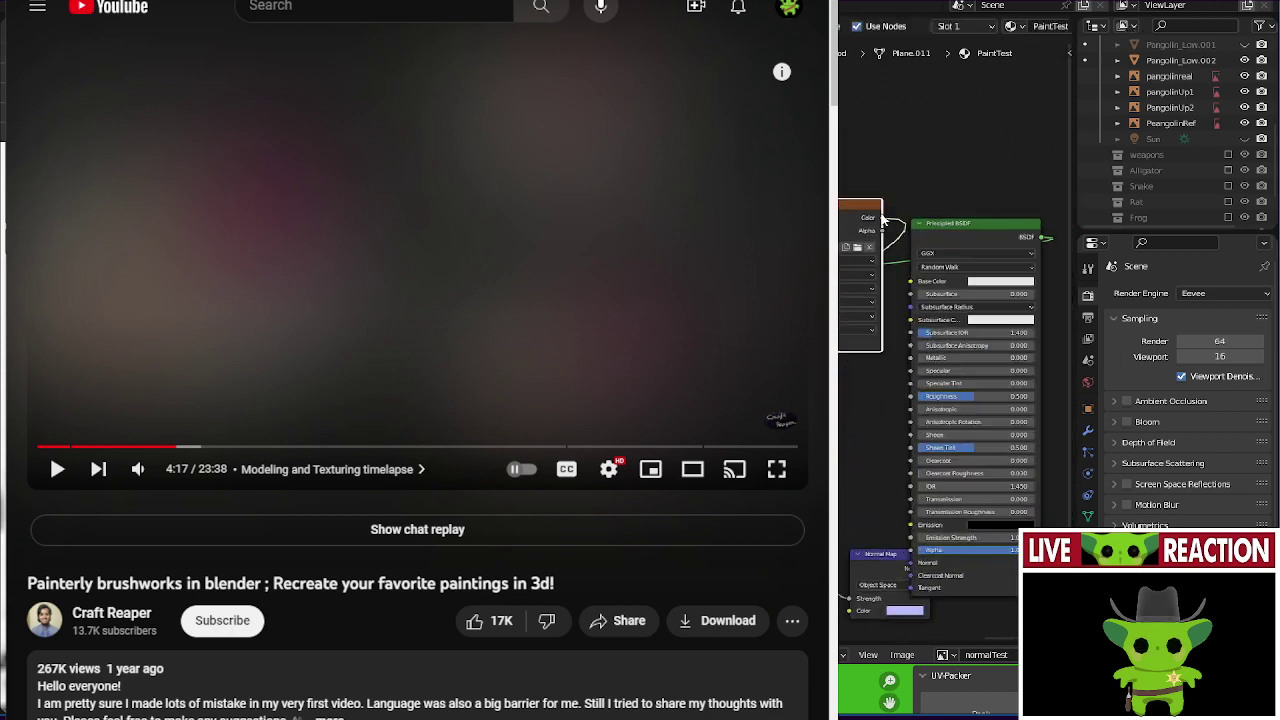
drag(912, 290, 870, 218)
middle_drag(870, 218, 964, 204)
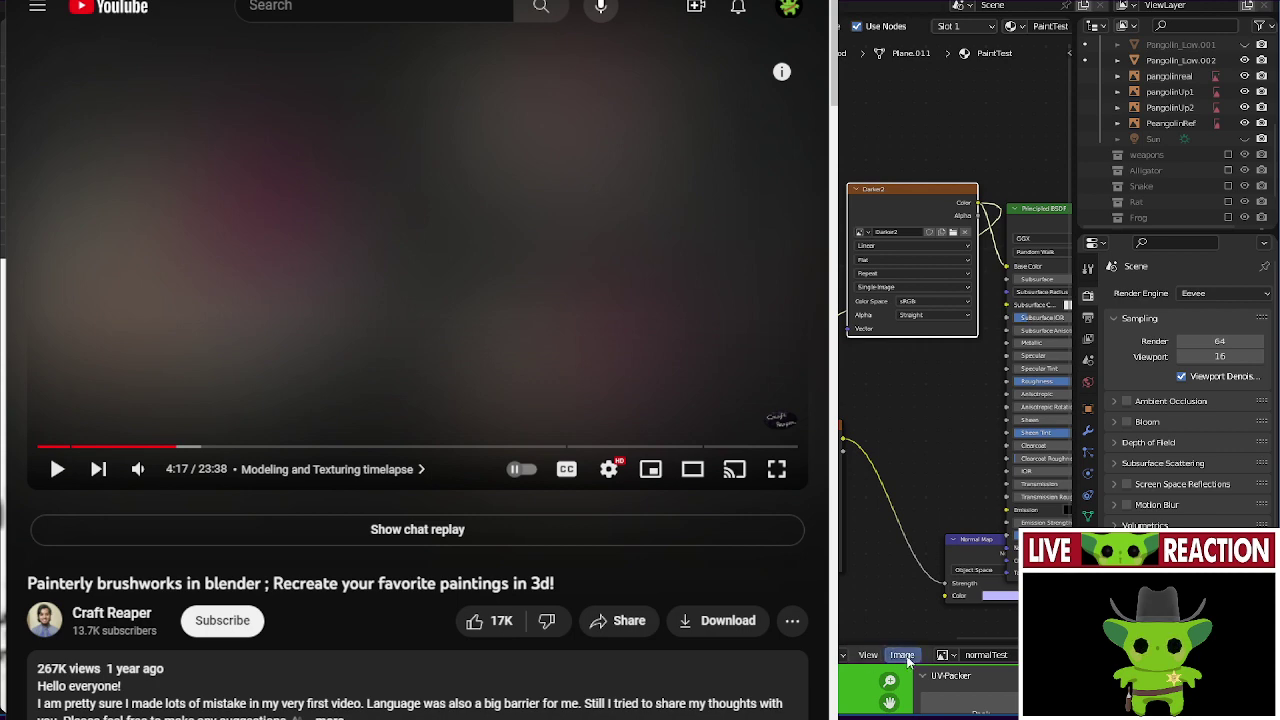
- Shrink the node editor again, show the Darker2 image in the image editor and hide its UV-Packer sidebar
drag(937, 646, 937, 200)
click(942, 206)
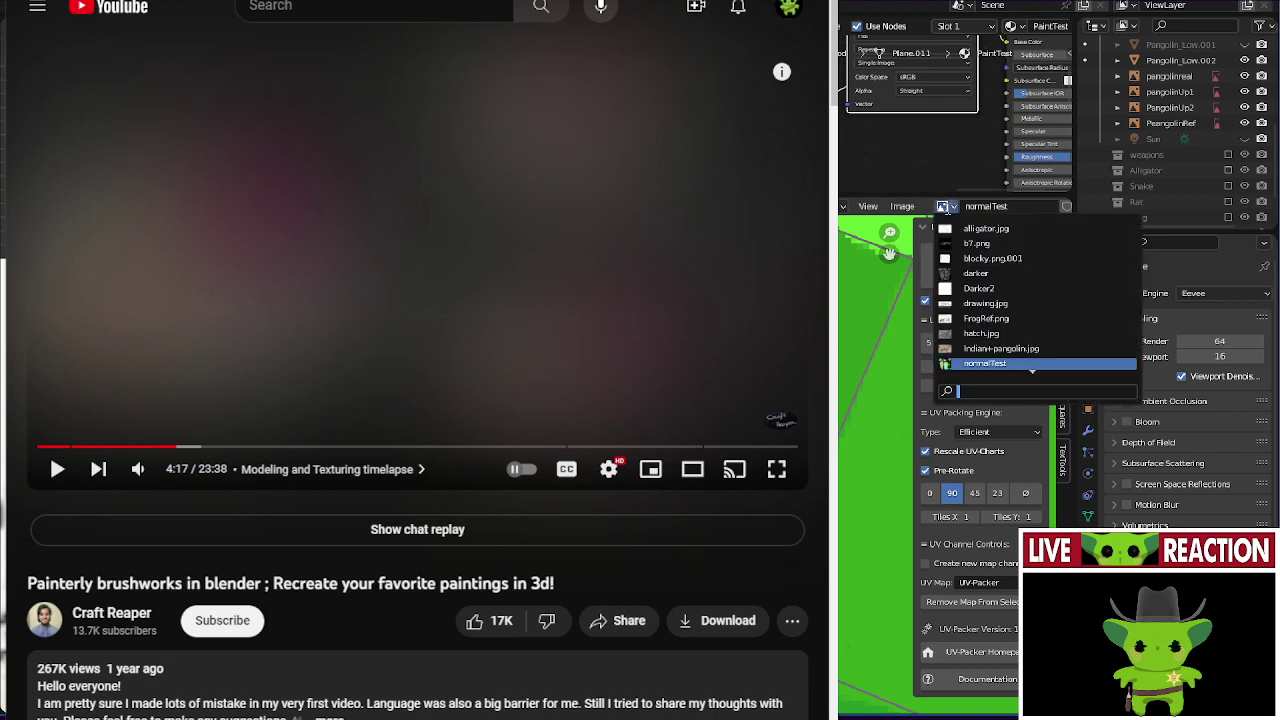
click(943, 205)
click(944, 203)
click(1018, 290)
key(n)
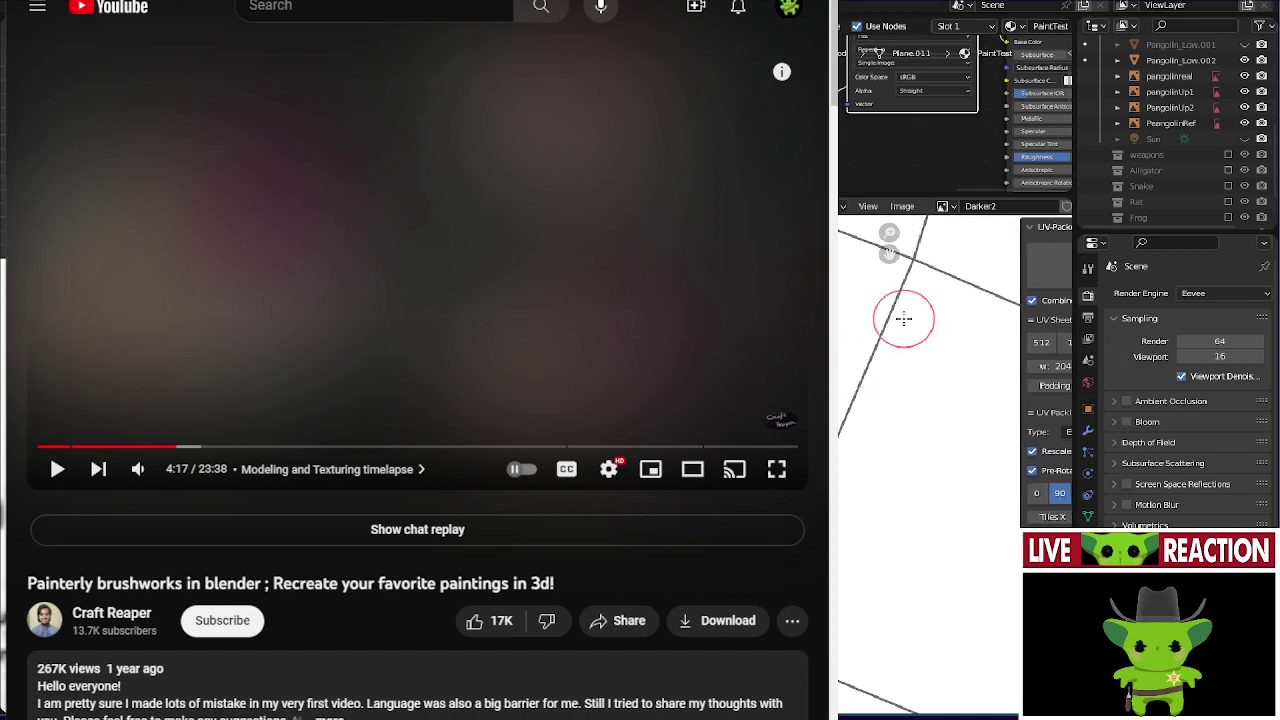
- Paint test swatches in mid brown, pale pink, dark brown and tan on the empty area between Darker2's UV islands
scroll(885, 339, up, 2)
scroll(885, 339, down, 3)
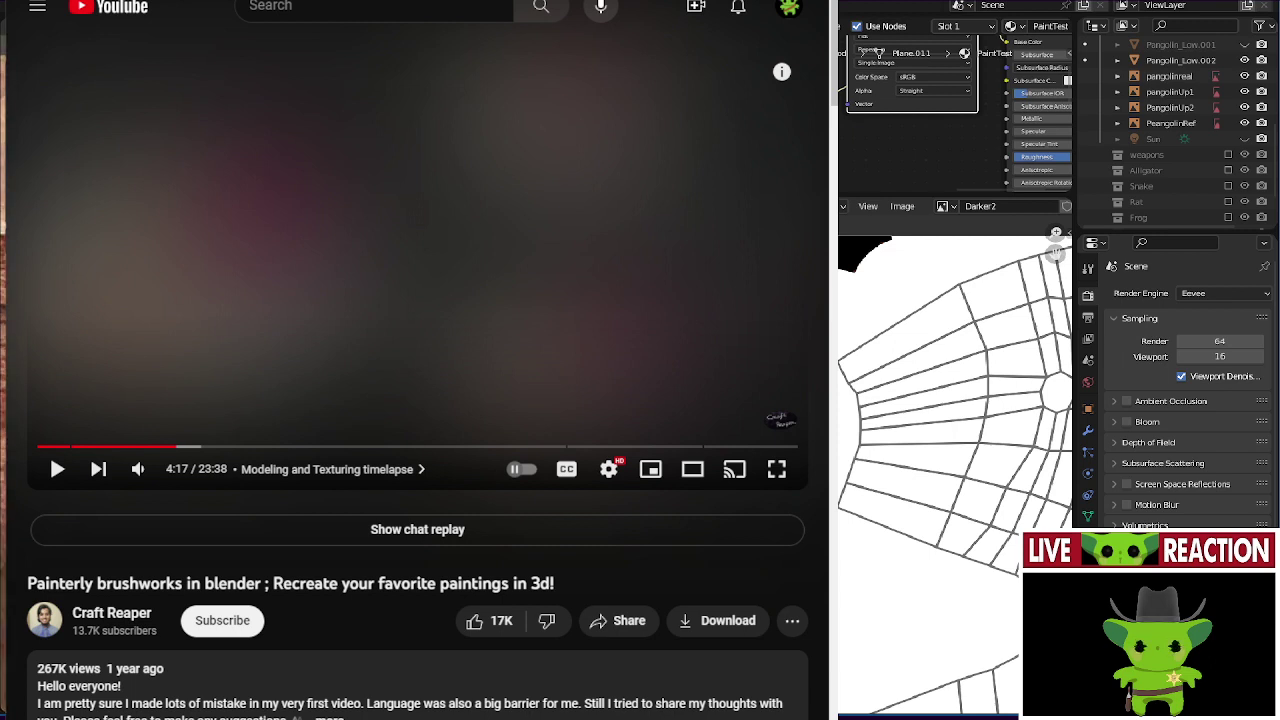
middle_drag(1002, 422, 914, 457)
drag(927, 473, 916, 450)
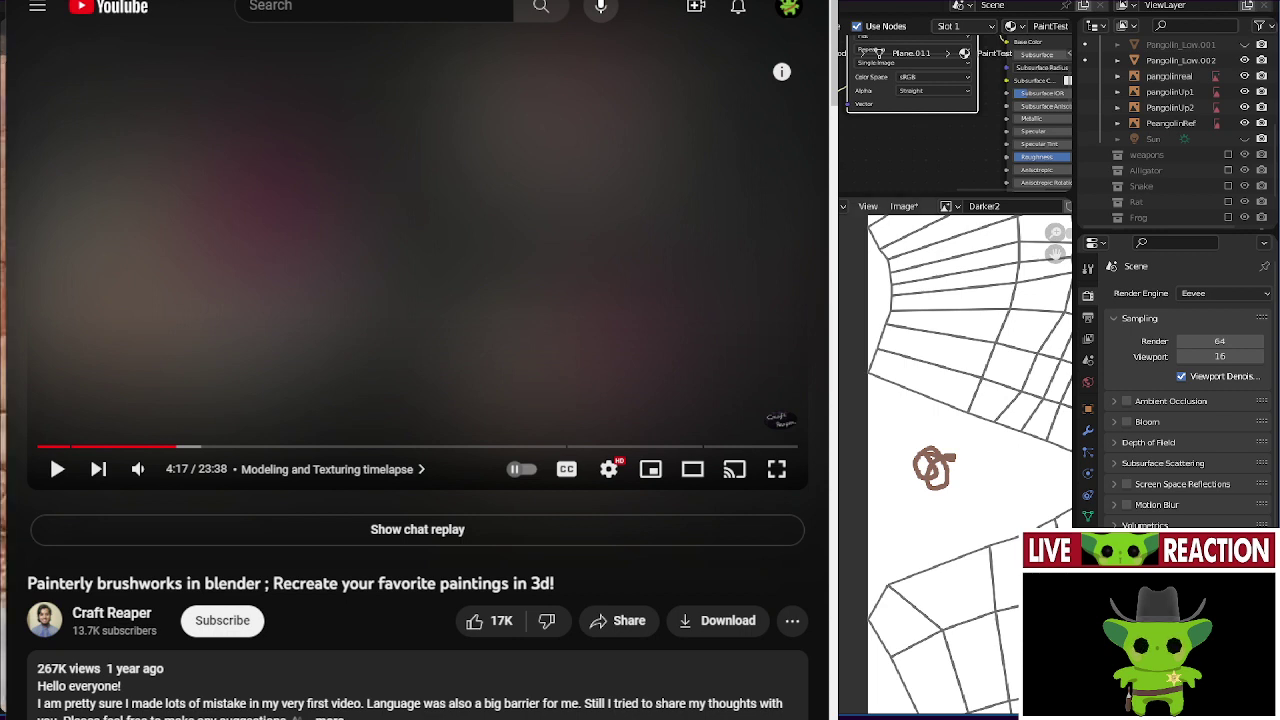
drag(886, 474, 886, 420)
drag(920, 480, 910, 530)
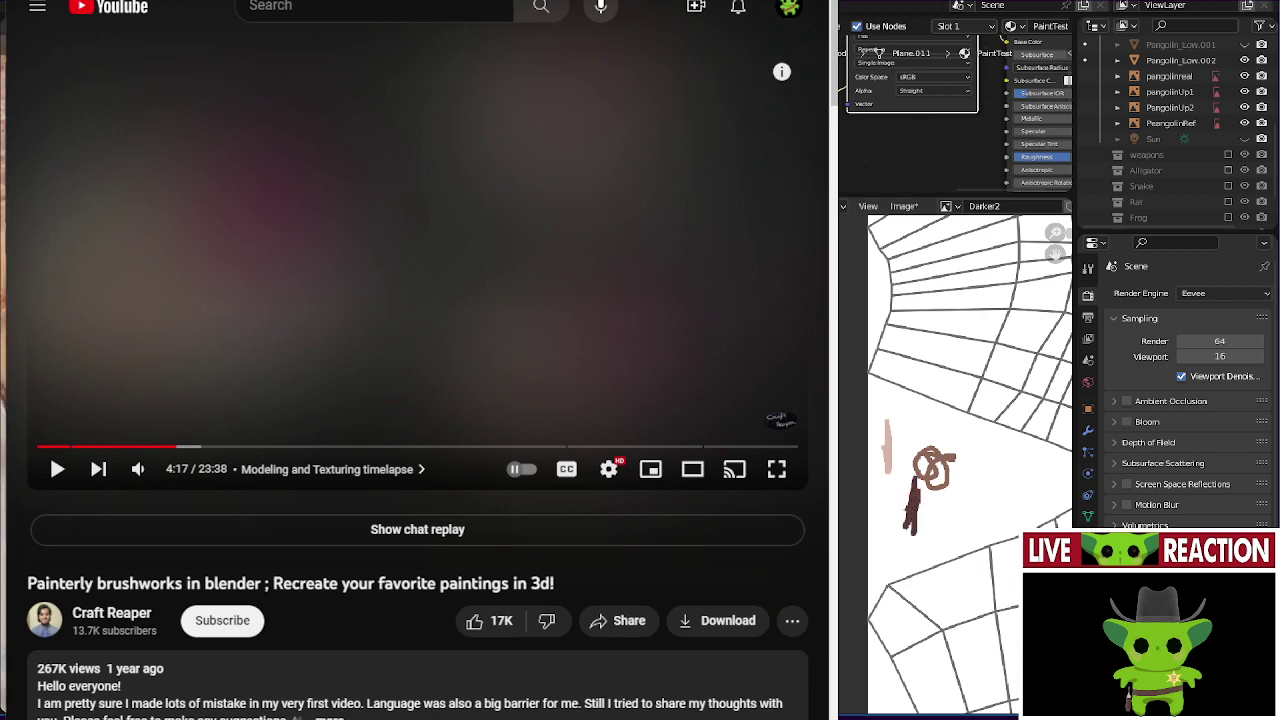
mouse_move(914, 436)
mouse_down()
mouse_move(916, 408)
mouse_move(913, 425)
mouse_up()
- Paint brown strokes down and across the lower edge of the upper fan-shaped UV island on Darker2
scroll(889, 397, up, 2)
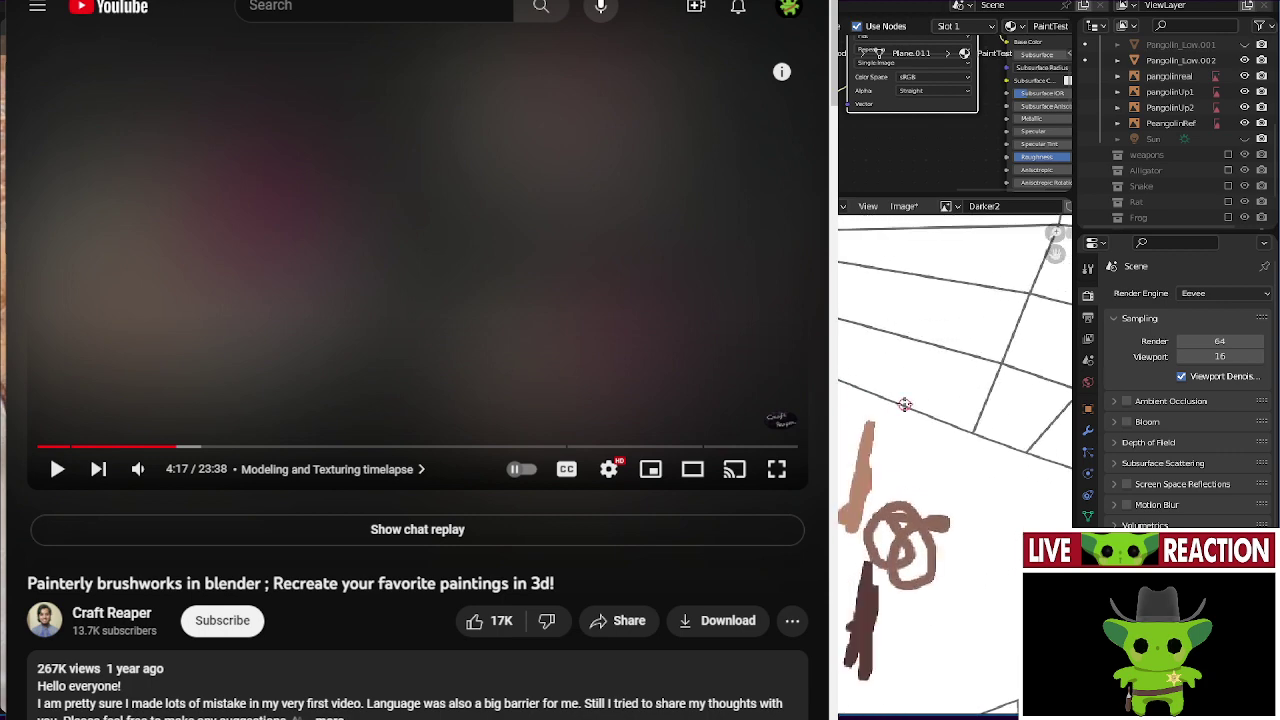
scroll(1000, 380, down, 5)
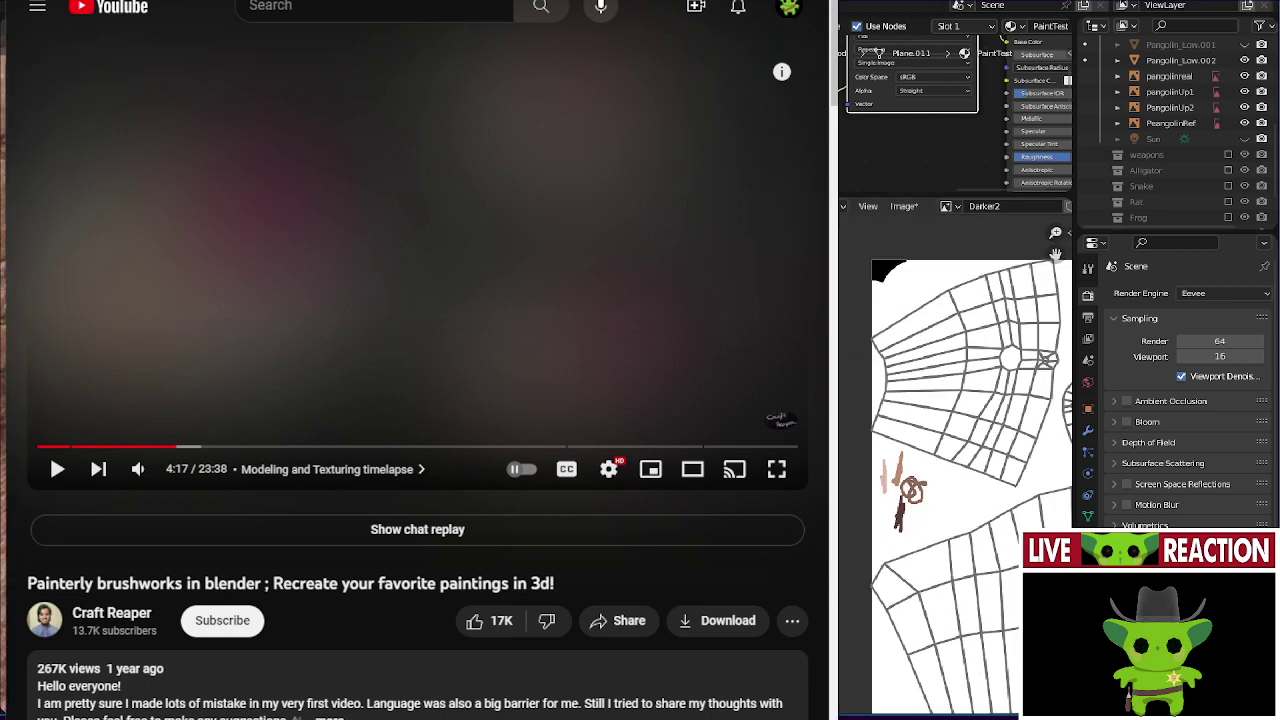
scroll(891, 450, up, 4)
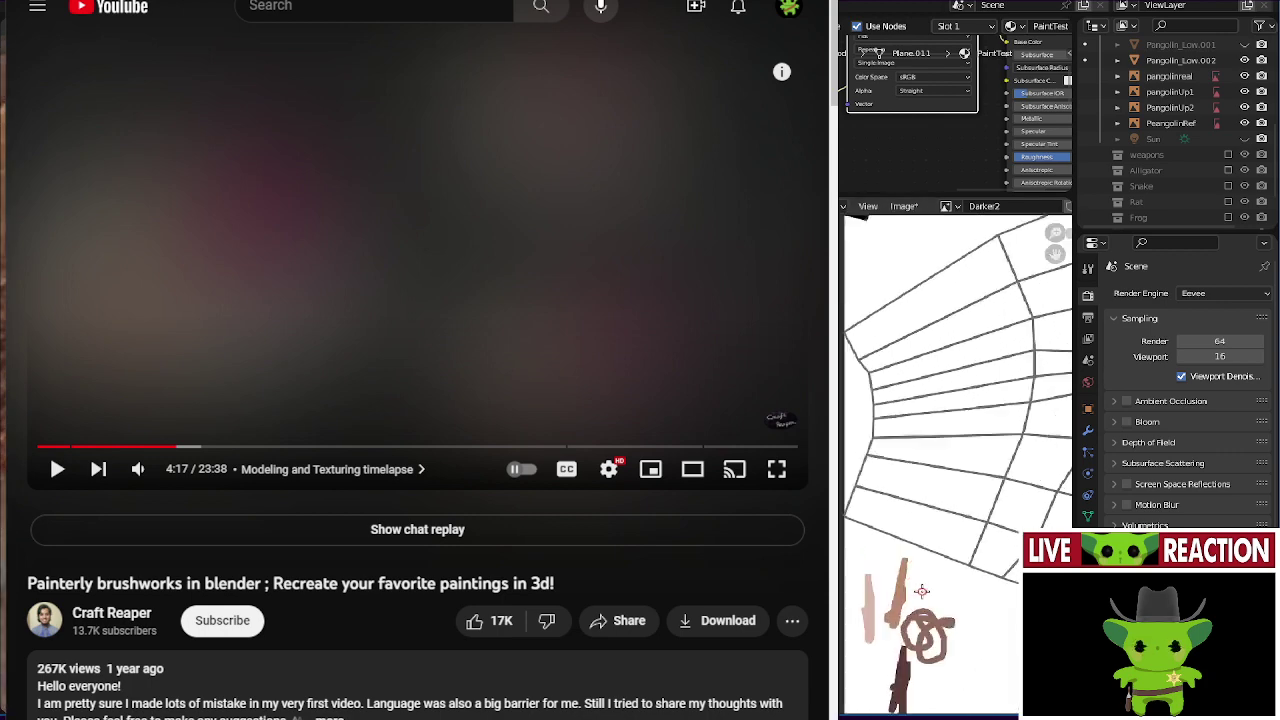
scroll(921, 591, up, 4)
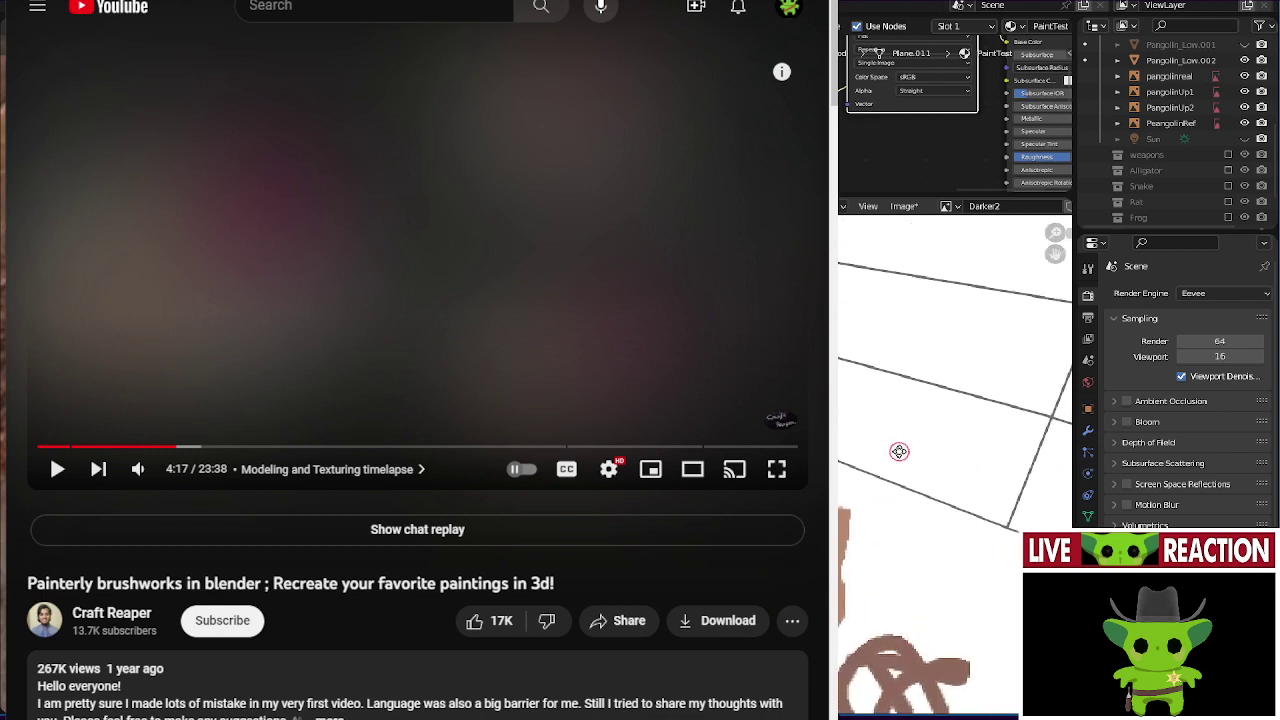
scroll(899, 451, down, 4)
scroll(909, 440, up, 4)
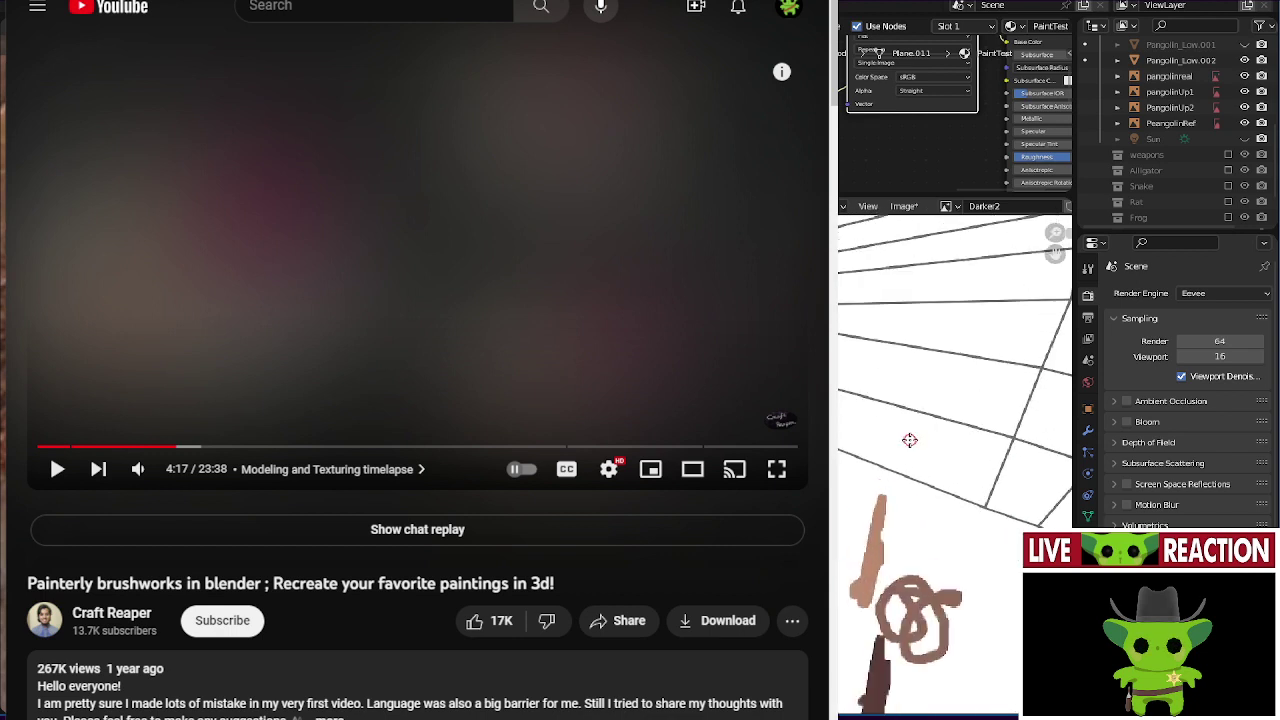
mouse_move(1010, 432)
mouse_down()
mouse_move(975, 498)
mouse_move(985, 480)
mouse_move(940, 516)
mouse_up()
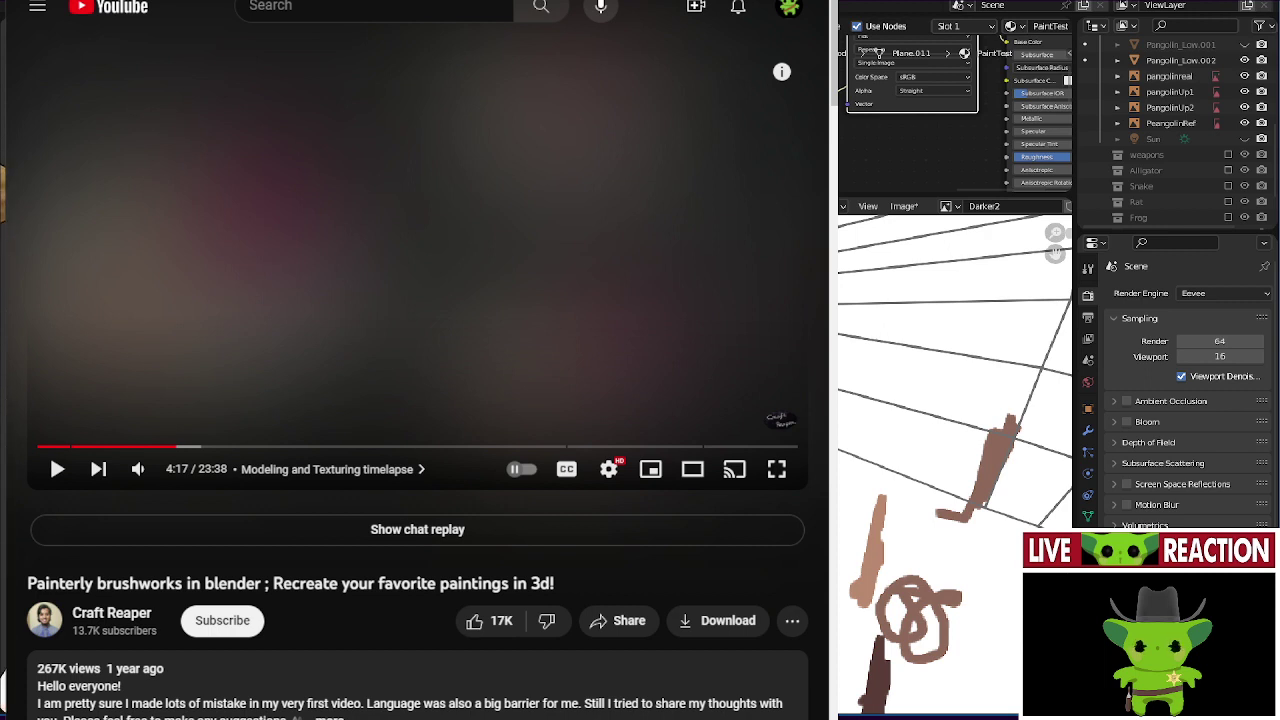
middle_drag(930, 480, 922, 514)
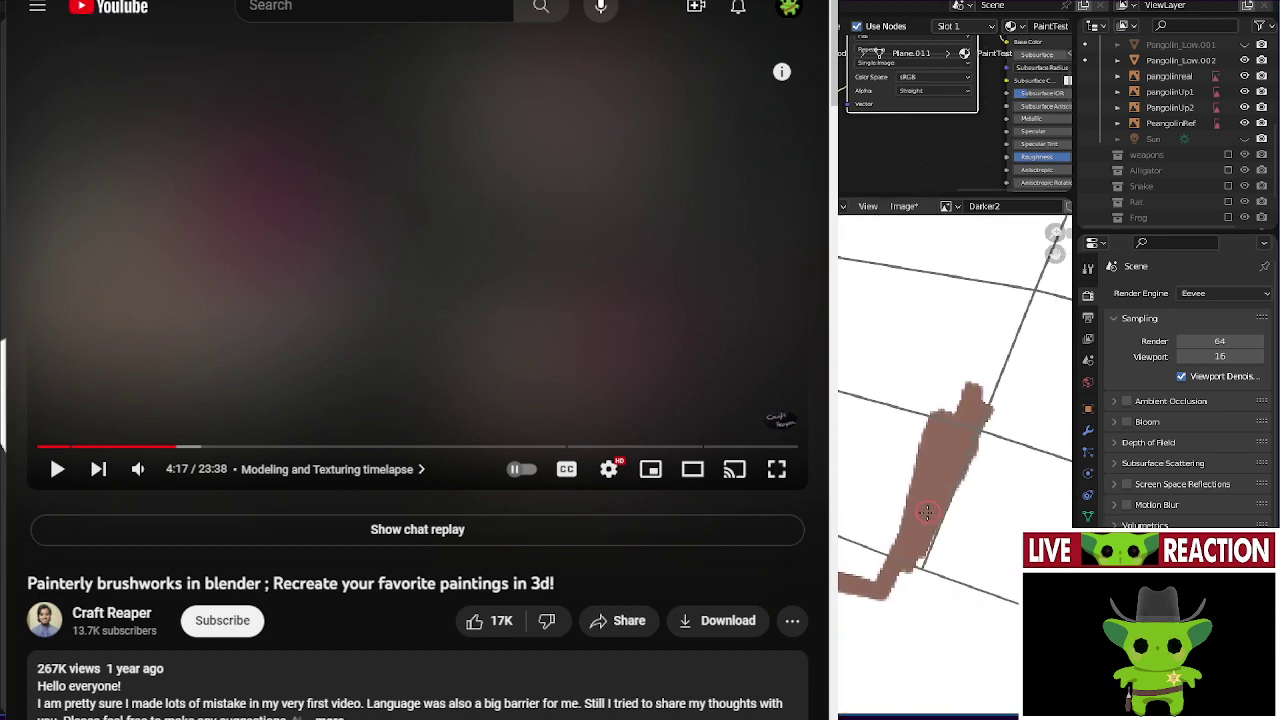
mouse_move(922, 514)
mouse_down()
mouse_move(946, 509)
mouse_move(925, 537)
mouse_up()
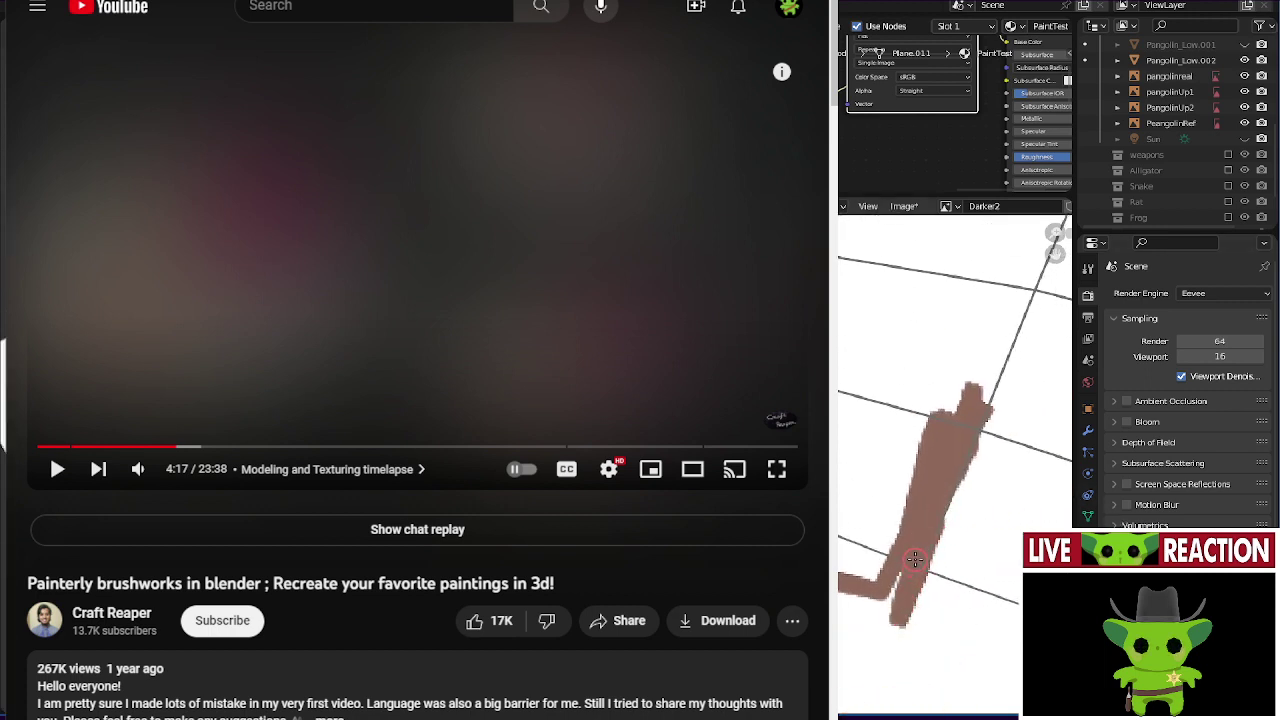
middle_drag(914, 406, 977, 506)
mouse_move(977, 506)
mouse_down()
mouse_move(863, 480)
mouse_move(978, 501)
mouse_move(885, 455)
mouse_move(959, 488)
mouse_move(845, 465)
mouse_up()
middle_drag(845, 465, 887, 522)
- Enlarge the brush and fill the lowest band of the upper fan-shaped UV island with mid brown
key(f)
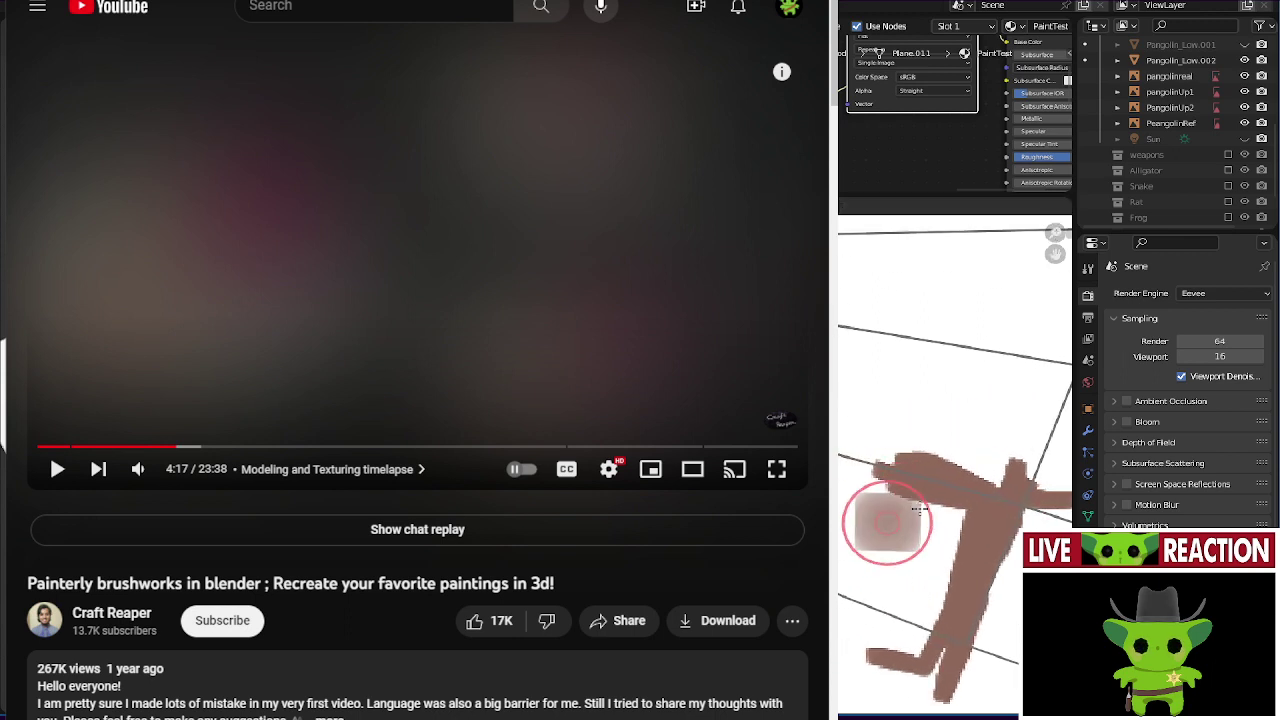
click(918, 510)
mouse_move(943, 543)
mouse_down()
mouse_move(980, 547)
mouse_move(845, 492)
mouse_move(870, 592)
mouse_move(920, 595)
mouse_move(935, 627)
mouse_up()
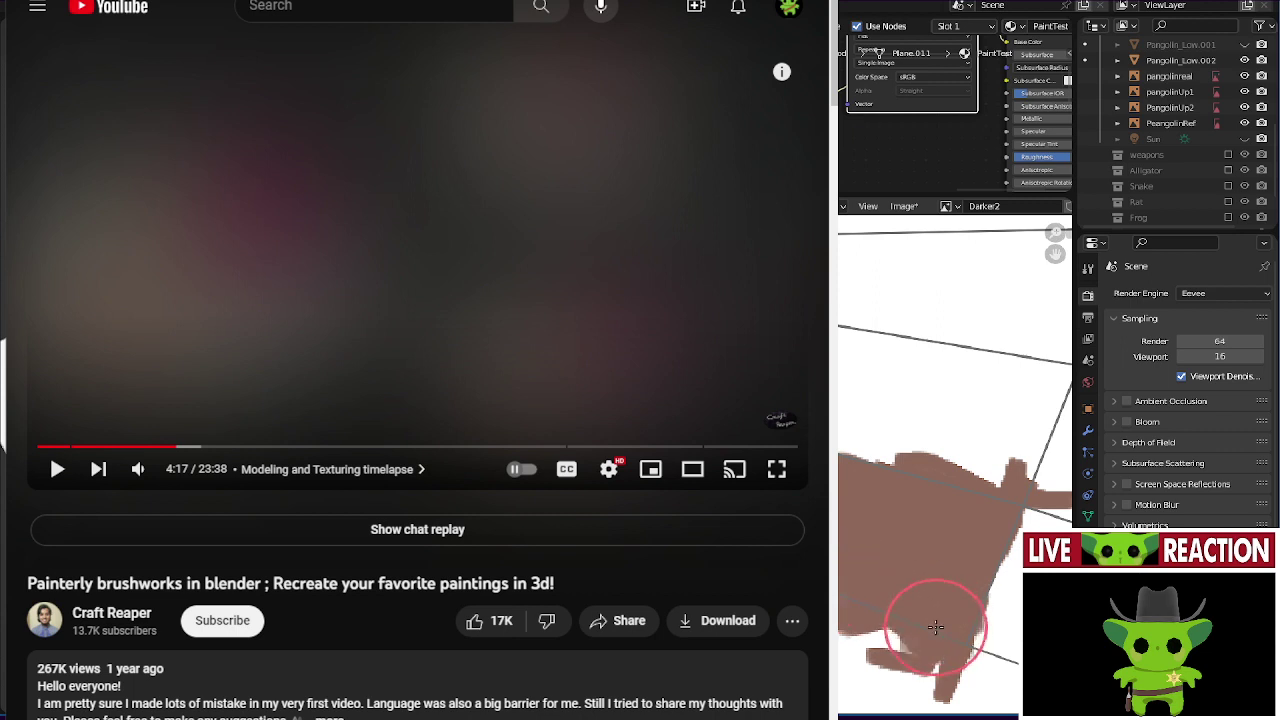
mouse_move(935, 627)
middle_down()
mouse_move(929, 607)
mouse_move(915, 615)
mouse_move(965, 535)
mouse_move(1000, 560)
middle_up()
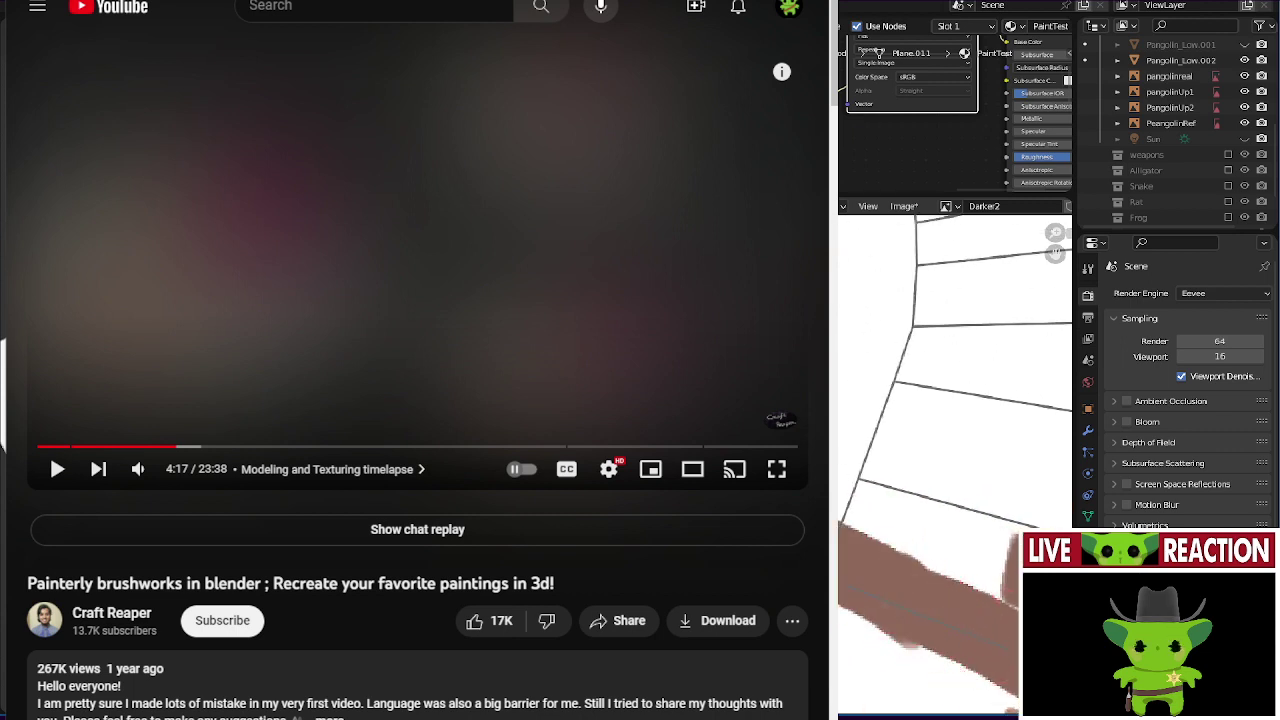
mouse_move(1000, 560)
mouse_down()
mouse_move(920, 543)
mouse_move(908, 514)
mouse_up()
mouse_move(908, 514)
middle_down()
mouse_move(888, 532)
mouse_move(875, 515)
middle_up()
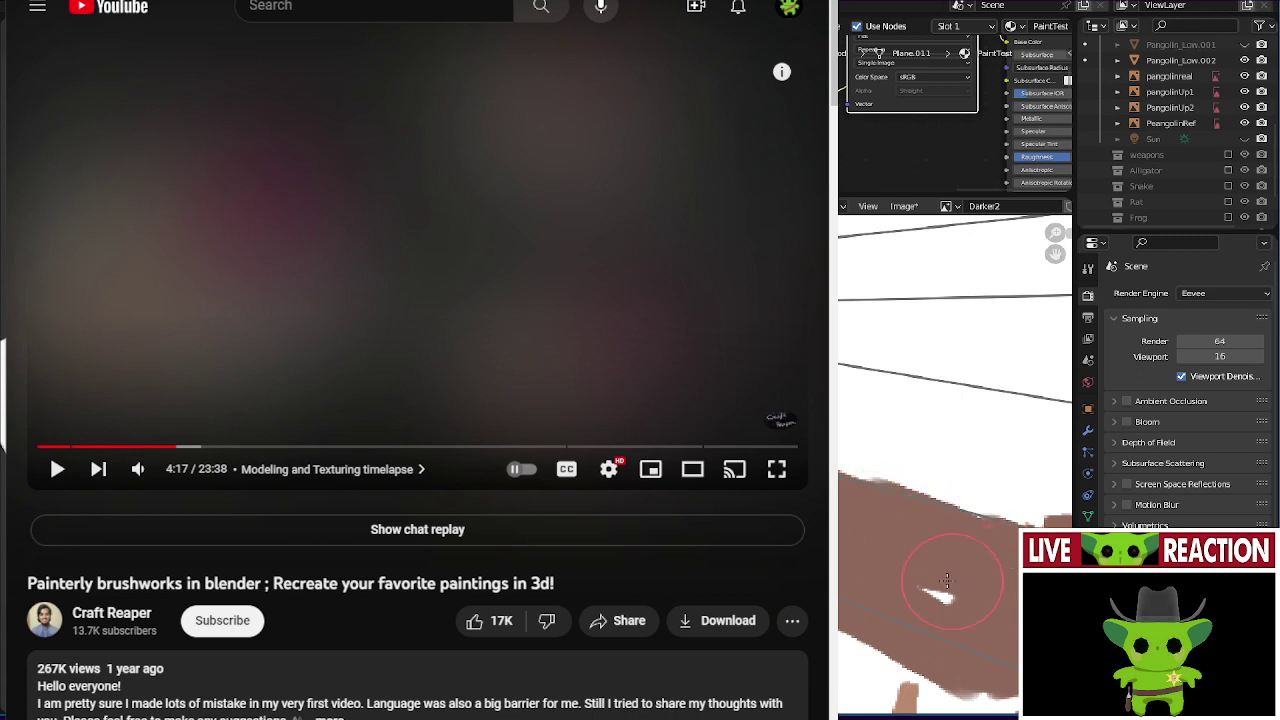
mouse_move(946, 580)
middle_down()
mouse_move(857, 543)
mouse_move(857, 457)
mouse_move(908, 371)
mouse_move(934, 366)
mouse_move(886, 497)
middle_up()
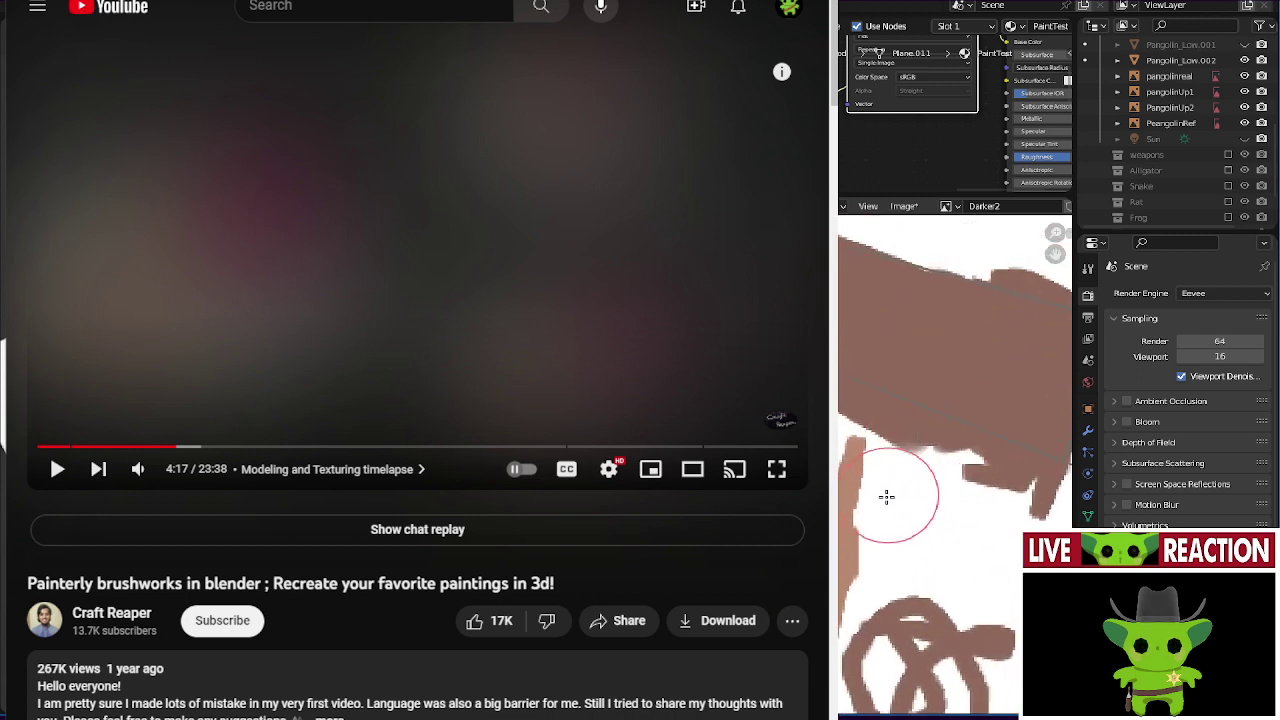
middle_drag(886, 400, 990, 556)
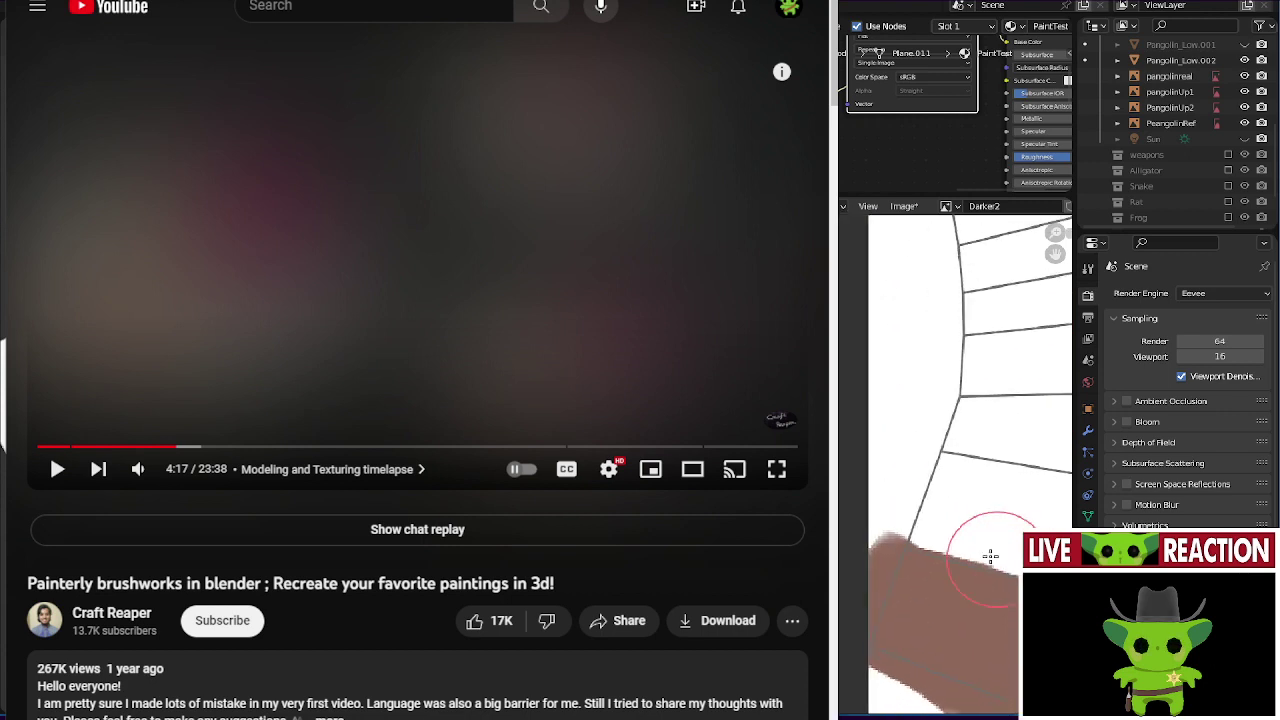
- Paint the lower part and far end of the island's second band from the bottom in tan
mouse_move(990, 556)
mouse_down()
mouse_move(891, 506)
mouse_move(971, 537)
mouse_move(1045, 505)
mouse_up()
middle_drag(1045, 505, 914, 517)
drag(914, 517, 1023, 531)
mouse_move(1023, 531)
middle_down()
mouse_move(886, 478)
mouse_move(857, 453)
middle_up()
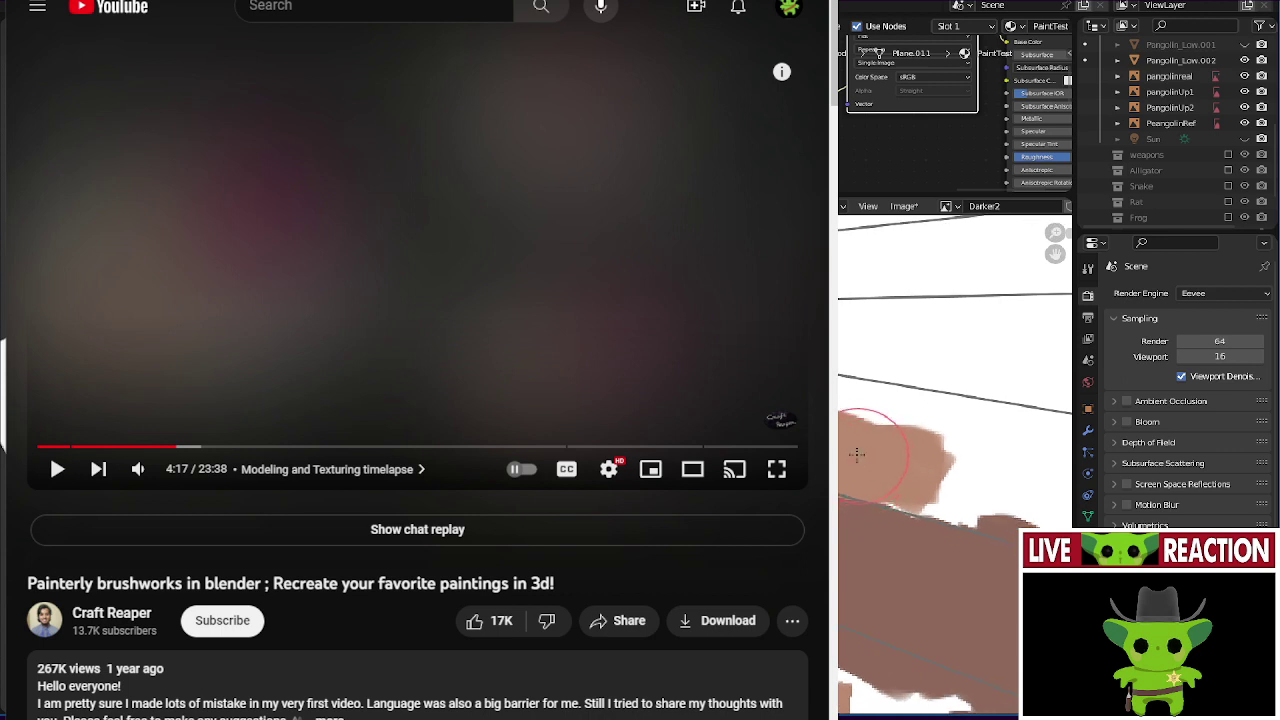
drag(857, 453, 1015, 512)
middle_drag(1015, 512, 920, 470)
mouse_move(920, 470)
mouse_down()
mouse_move(991, 502)
mouse_move(984, 511)
mouse_move(1018, 410)
mouse_up()
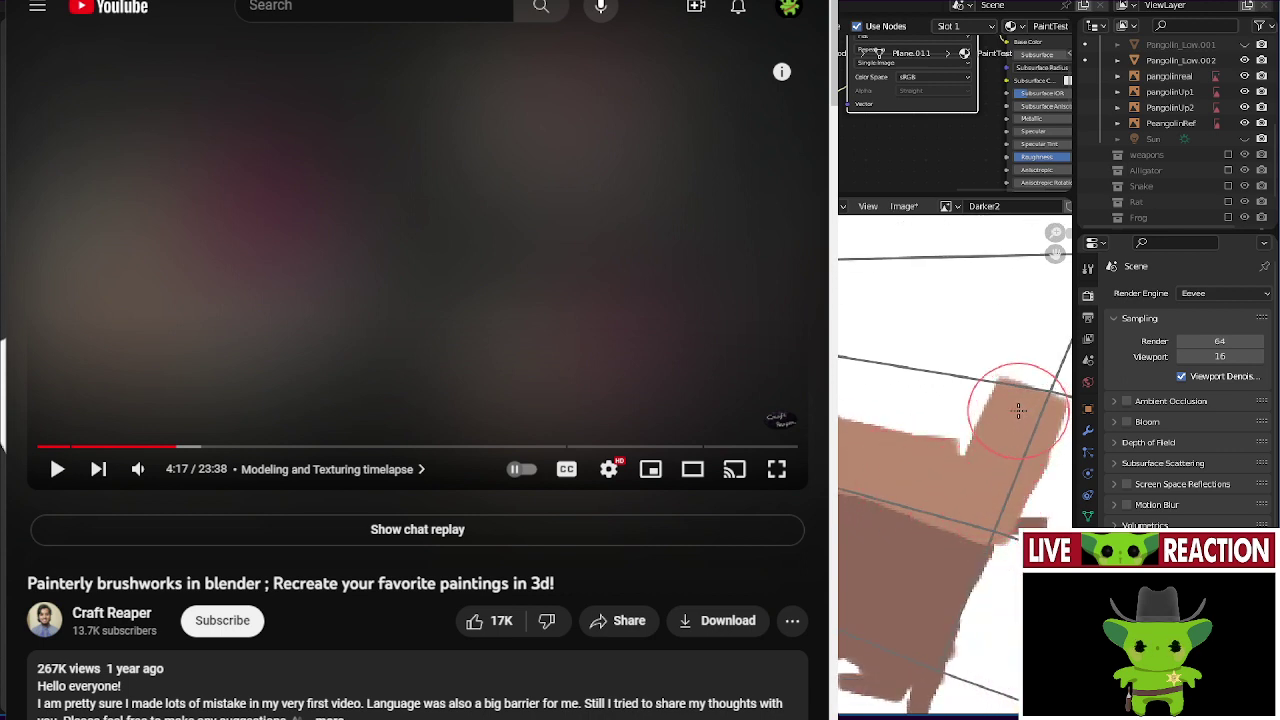
middle_drag(1018, 410, 1020, 458)
- Cover the remaining white upper part of the second band with tan across its full width
mouse_move(1020, 458)
mouse_down()
mouse_move(1020, 480)
mouse_move(910, 497)
mouse_up()
middle_drag(910, 497, 1013, 516)
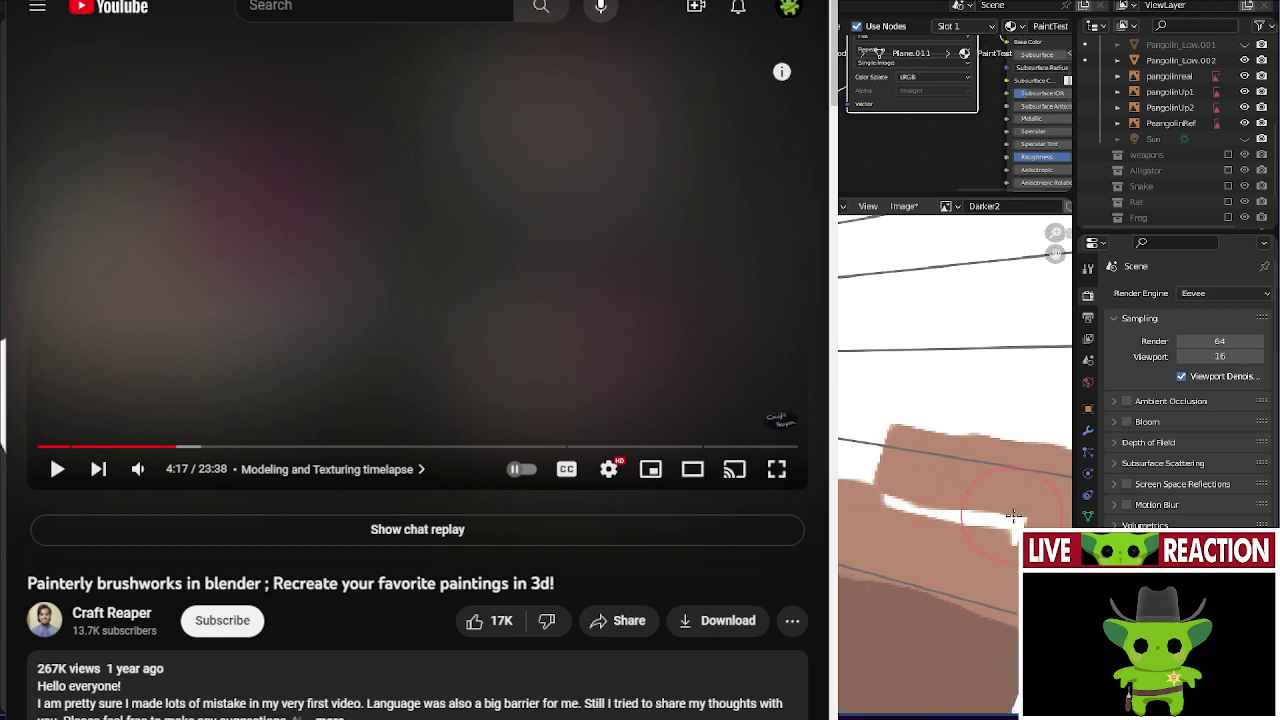
drag(1013, 516, 871, 486)
middle_drag(871, 486, 880, 470)
drag(880, 470, 871, 491)
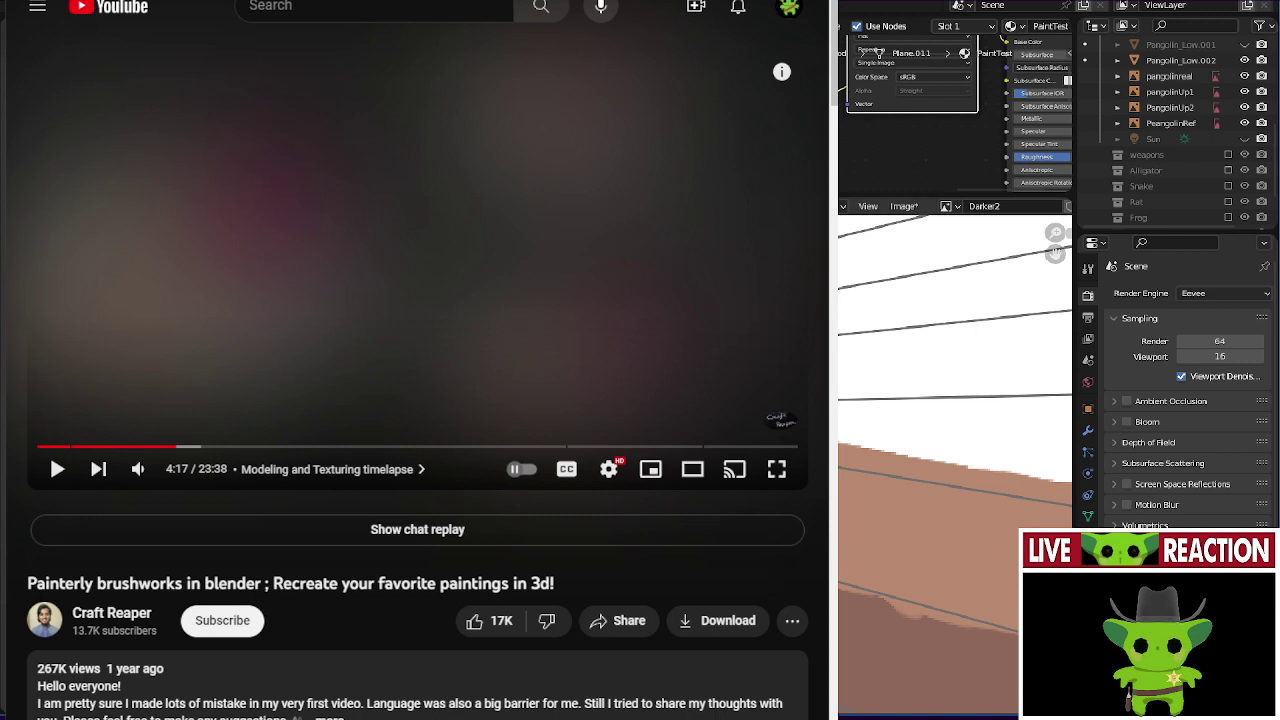
- Touch up the brown along the border between the lowest band and the tan band
mouse_move(877, 548)
middle_down()
mouse_move(891, 471)
mouse_move(848, 491)
mouse_move(869, 490)
middle_up()
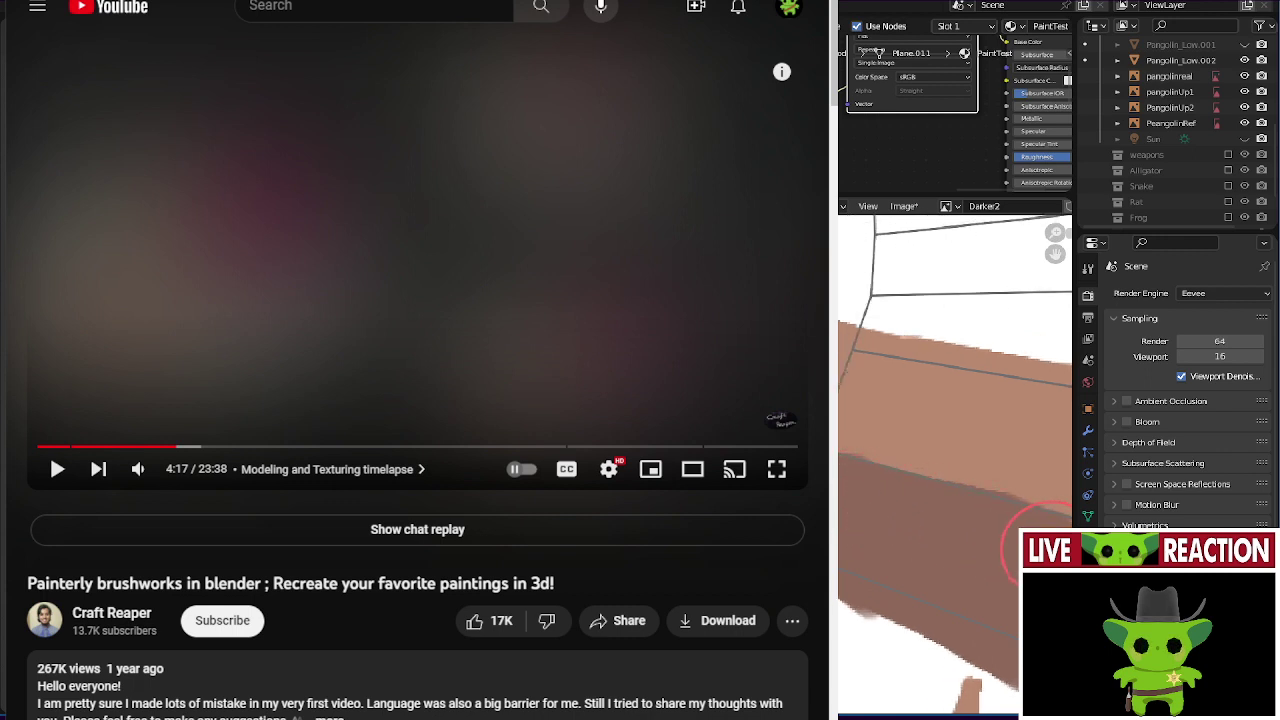
middle_drag(1014, 514, 846, 514)
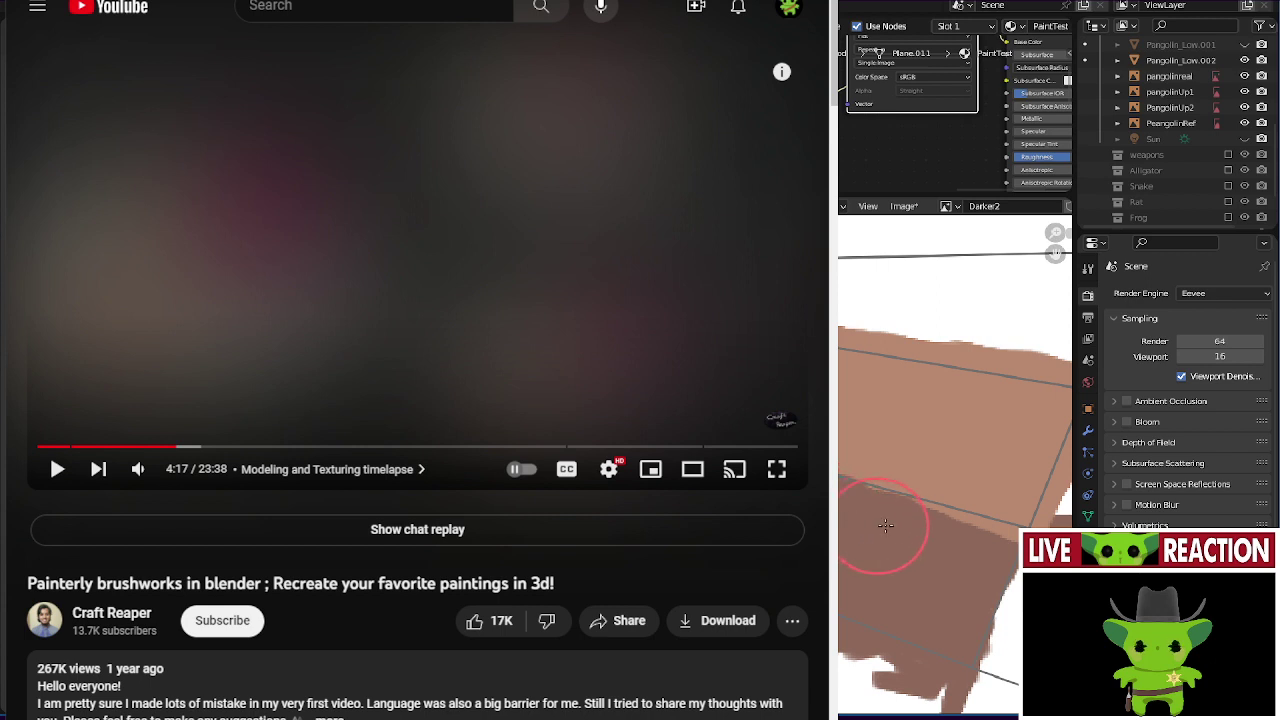
mouse_move(986, 543)
middle_down()
mouse_move(937, 514)
mouse_move(957, 480)
mouse_move(1070, 487)
mouse_move(929, 466)
mouse_move(986, 309)
mouse_move(840, 313)
middle_up()
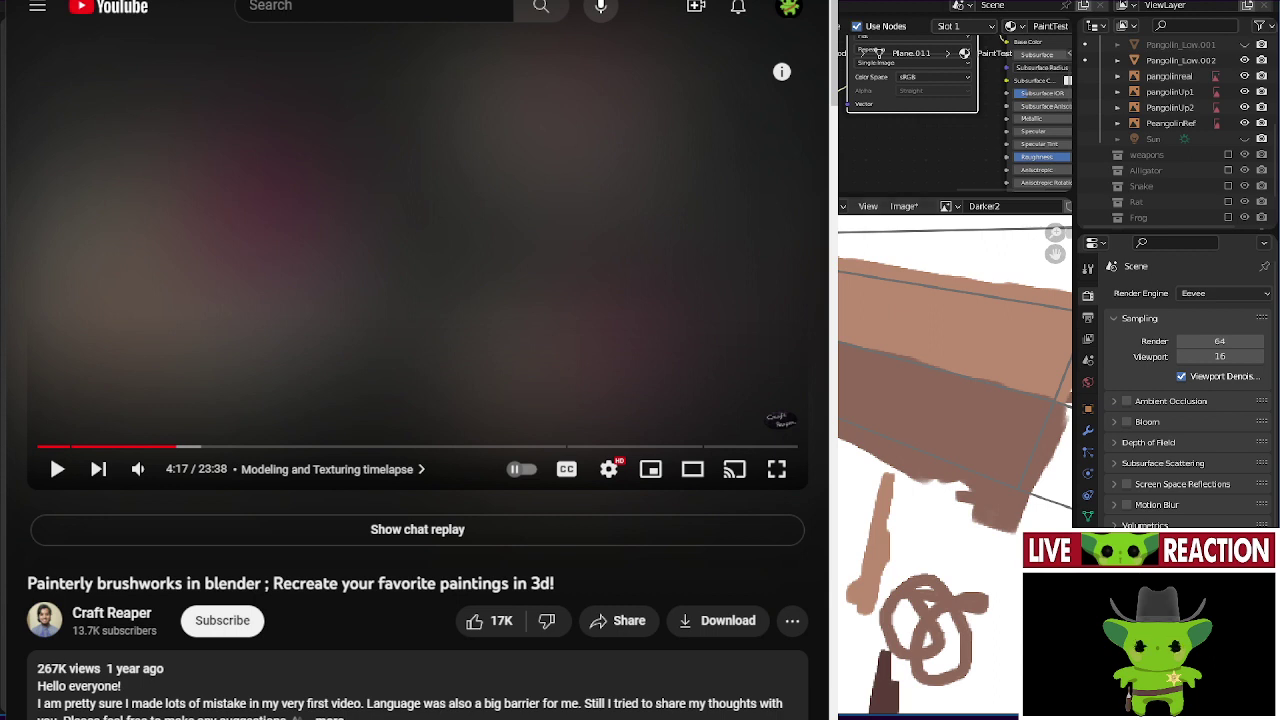
- Sample the pale pink swatch and paint a band higher up on the fan-shaped island with it
mouse_move(960, 429)
middle_down()
mouse_move(930, 440)
mouse_move(917, 467)
mouse_move(866, 309)
mouse_move(923, 380)
mouse_move(859, 387)
mouse_move(894, 440)
mouse_move(1060, 310)
mouse_move(931, 540)
middle_up()
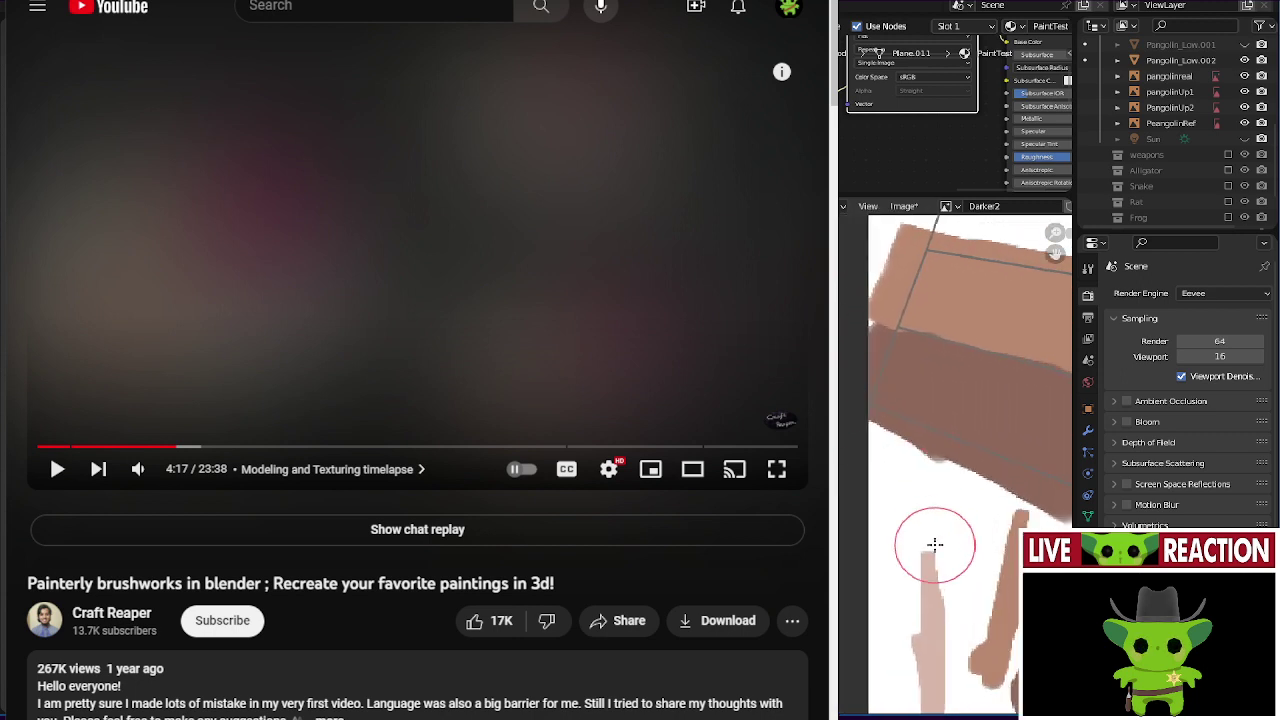
mouse_move(943, 309)
middle_down()
mouse_move(991, 580)
mouse_move(852, 462)
mouse_move(871, 470)
middle_up()
mouse_move(880, 460)
mouse_down()
mouse_move(925, 400)
mouse_move(980, 458)
mouse_up()
mouse_move(854, 534)
mouse_down()
mouse_move(923, 491)
mouse_move(866, 523)
mouse_up()
middle_drag(866, 523, 900, 520)
mouse_move(860, 550)
mouse_down()
mouse_move(934, 466)
mouse_move(852, 485)
mouse_move(922, 428)
mouse_move(886, 443)
mouse_move(1023, 366)
mouse_move(971, 443)
mouse_up()
mouse_move(971, 443)
middle_down()
mouse_move(889, 475)
mouse_move(908, 503)
middle_up()
mouse_move(908, 503)
mouse_down()
mouse_move(1040, 437)
mouse_move(1051, 447)
mouse_move(996, 326)
mouse_move(992, 342)
mouse_move(905, 396)
mouse_move(986, 376)
mouse_move(928, 423)
mouse_move(986, 423)
mouse_up()
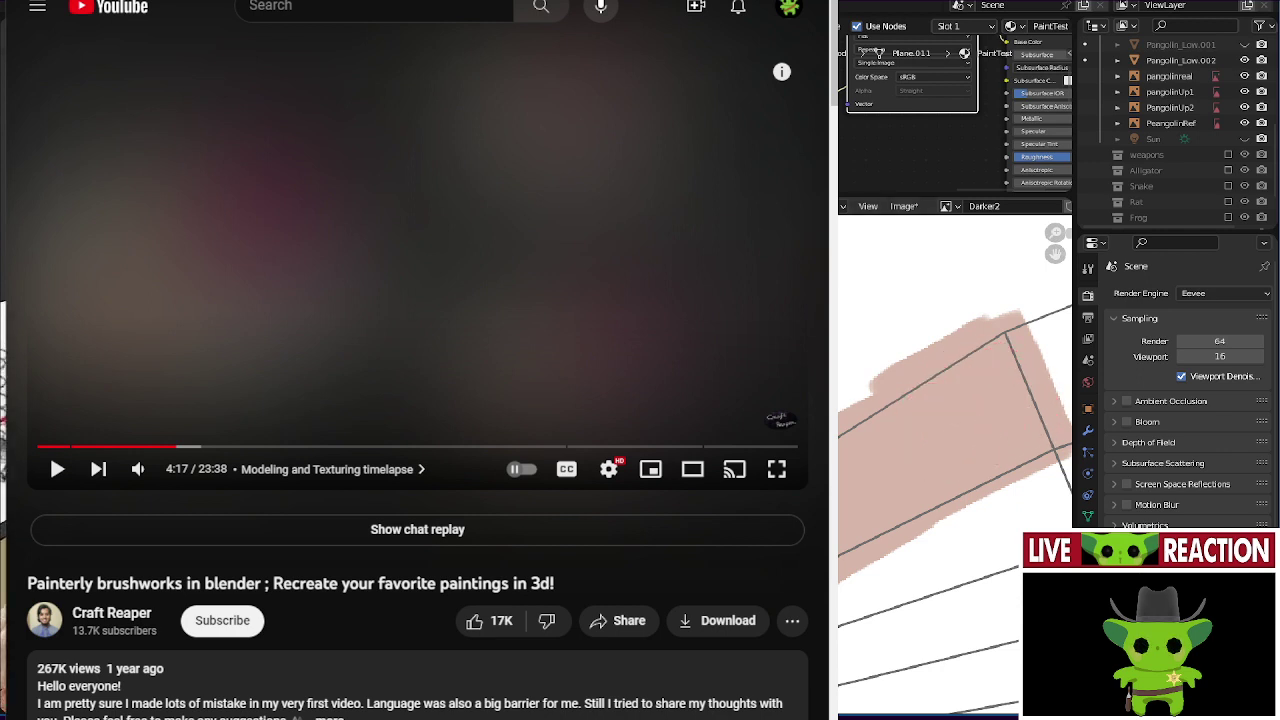
mouse_move(949, 500)
middle_down()
mouse_move(1003, 411)
mouse_move(980, 417)
middle_up()
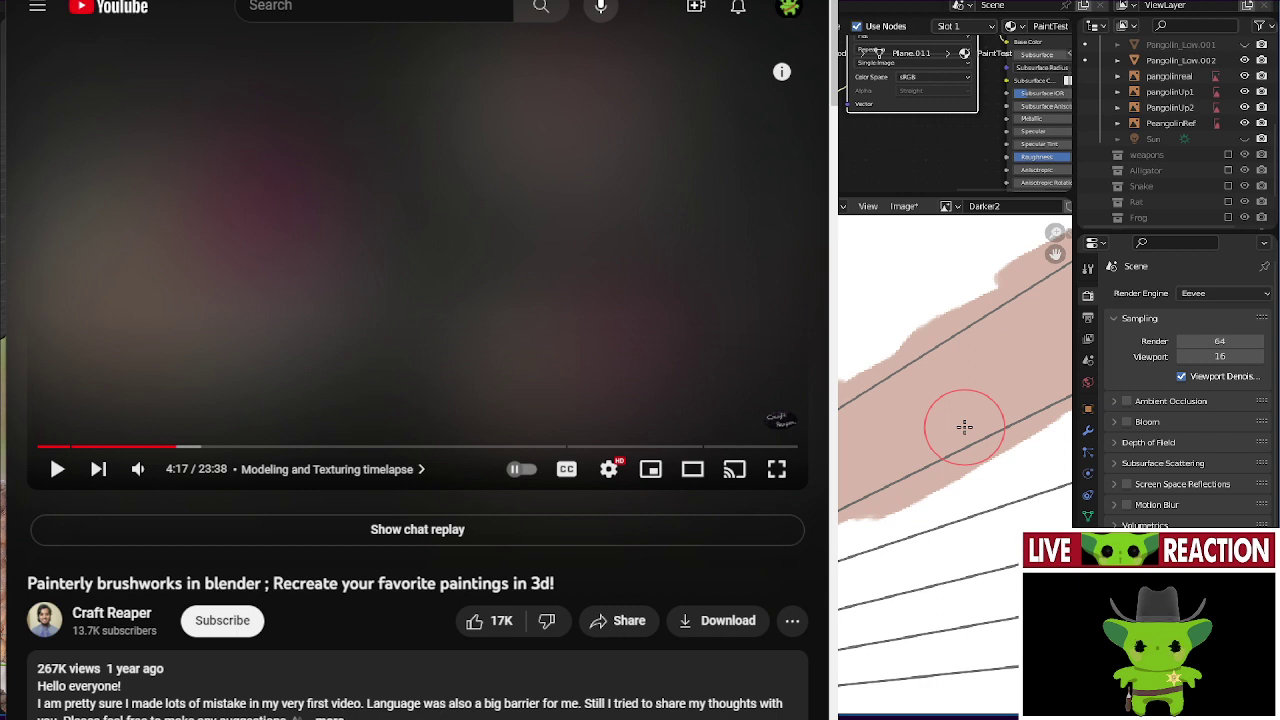
scroll(929, 380, down, 3)
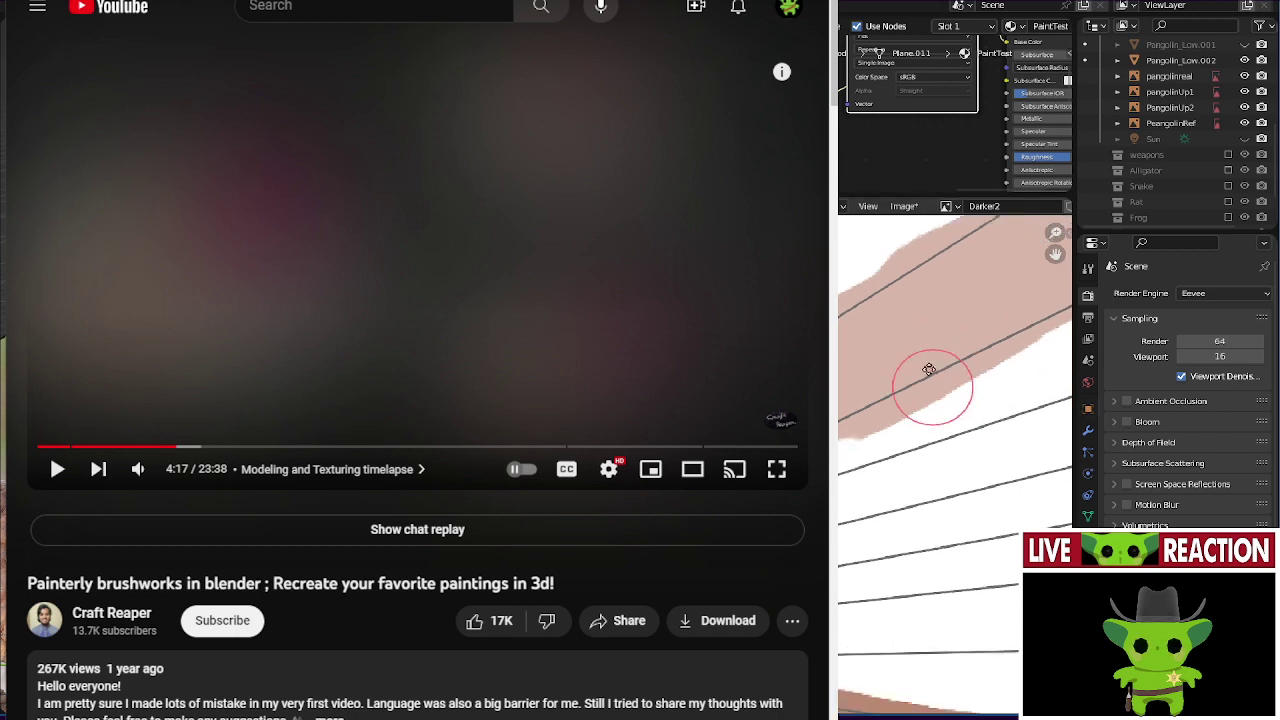
scroll(916, 498, up, 3)
middle_drag(916, 498, 901, 435)
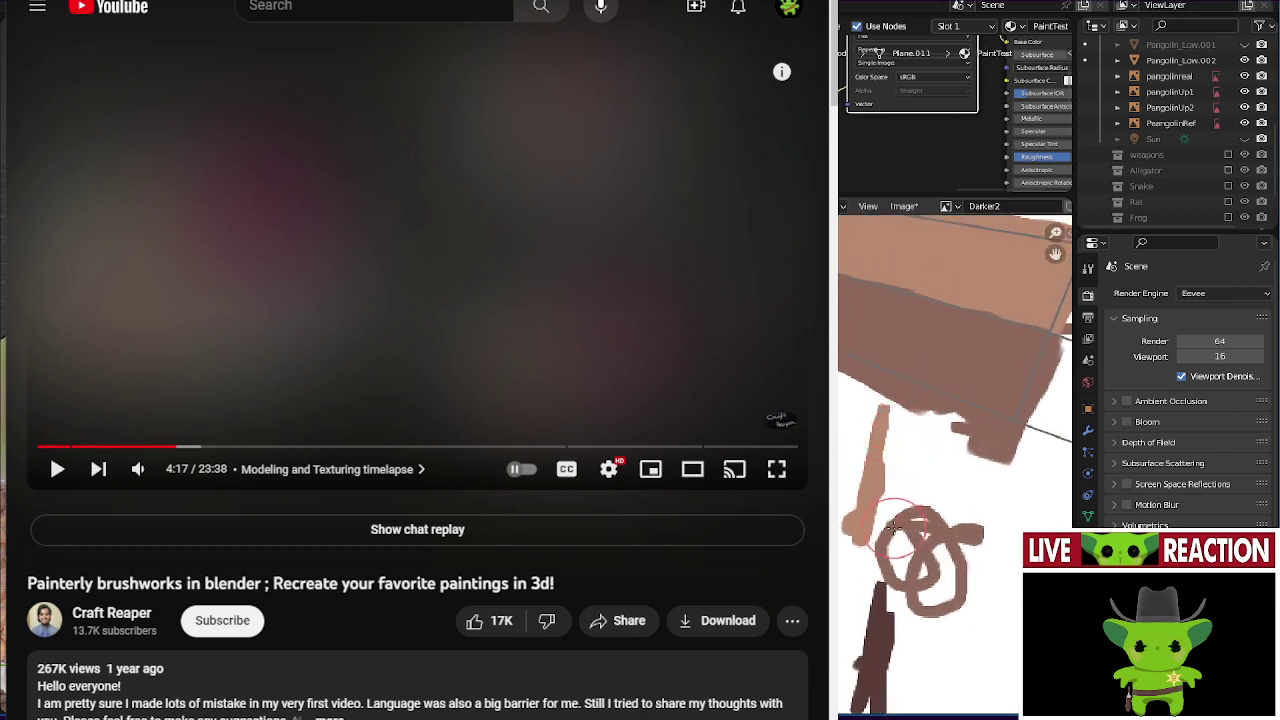
mouse_move(873, 464)
middle_down()
mouse_move(875, 520)
mouse_move(896, 552)
mouse_move(908, 363)
mouse_move(908, 471)
mouse_move(889, 417)
middle_up()
drag(889, 417, 908, 421)
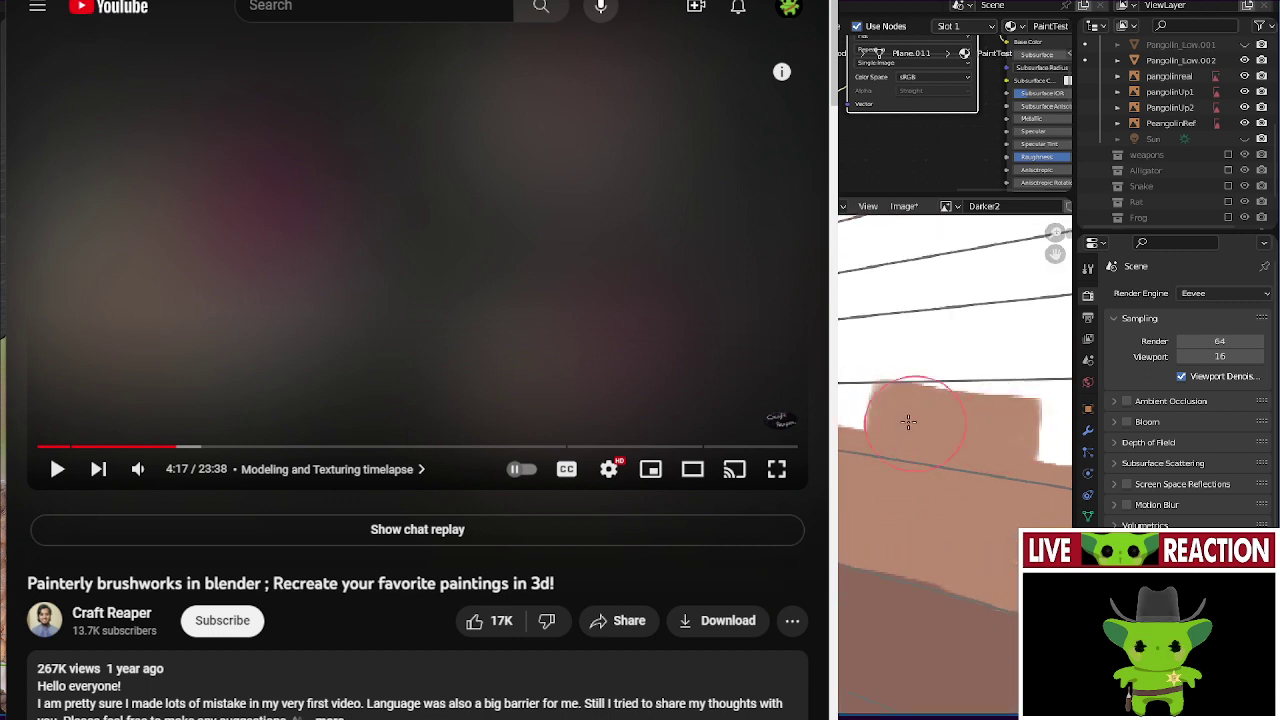
- Sample the mid brown and paint the island's third band from the bottom with it along its full width
middle_drag(908, 421, 918, 510)
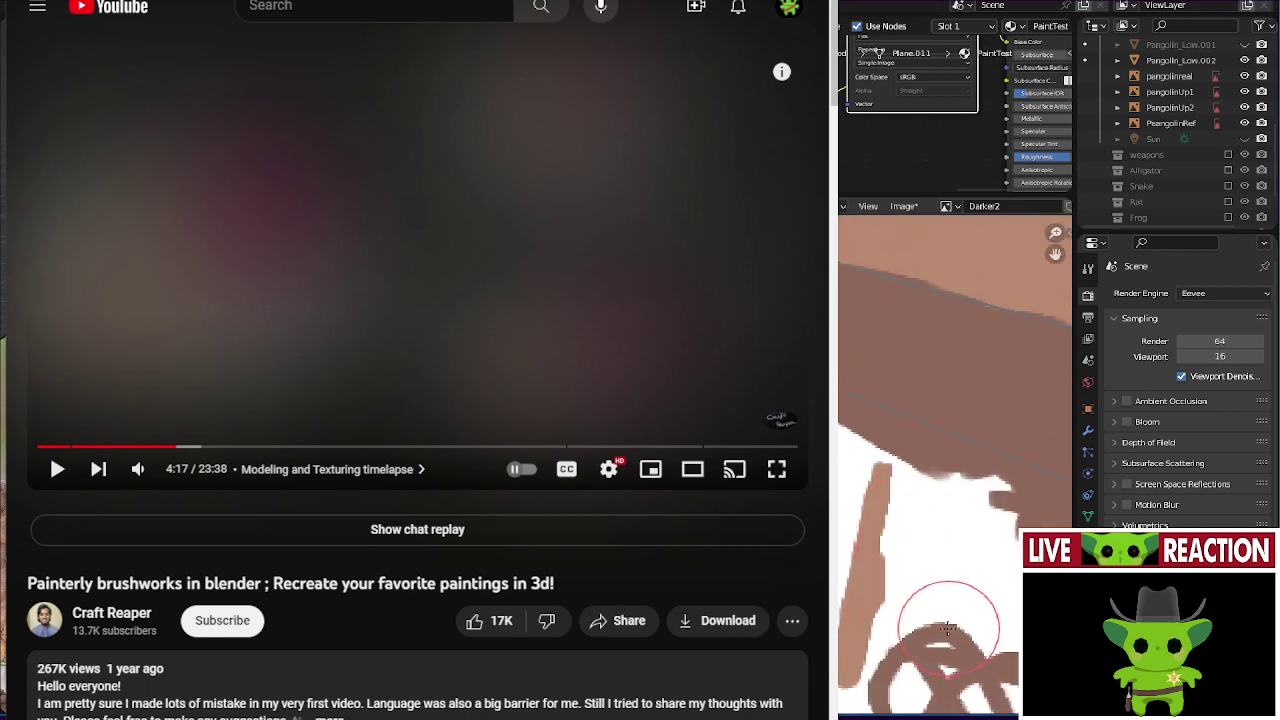
middle_drag(948, 628, 850, 457)
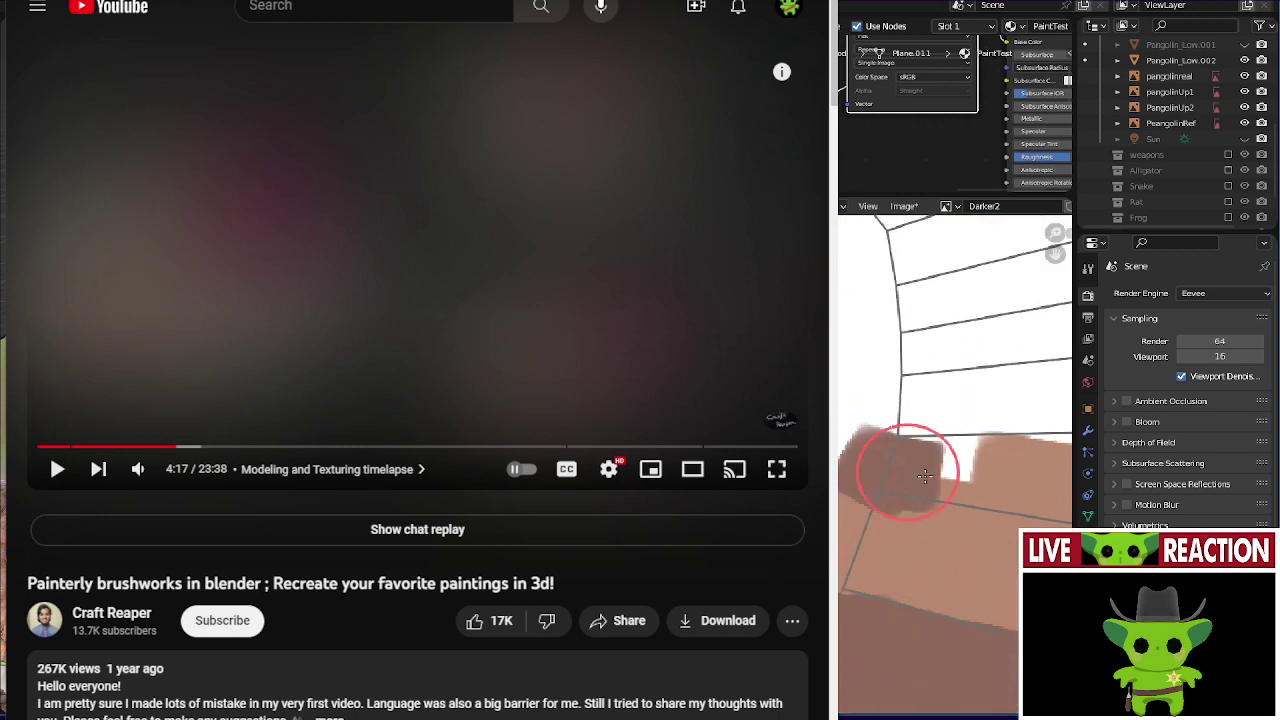
mouse_move(924, 476)
middle_down()
mouse_move(955, 482)
mouse_move(914, 460)
mouse_move(928, 488)
mouse_move(894, 461)
middle_up()
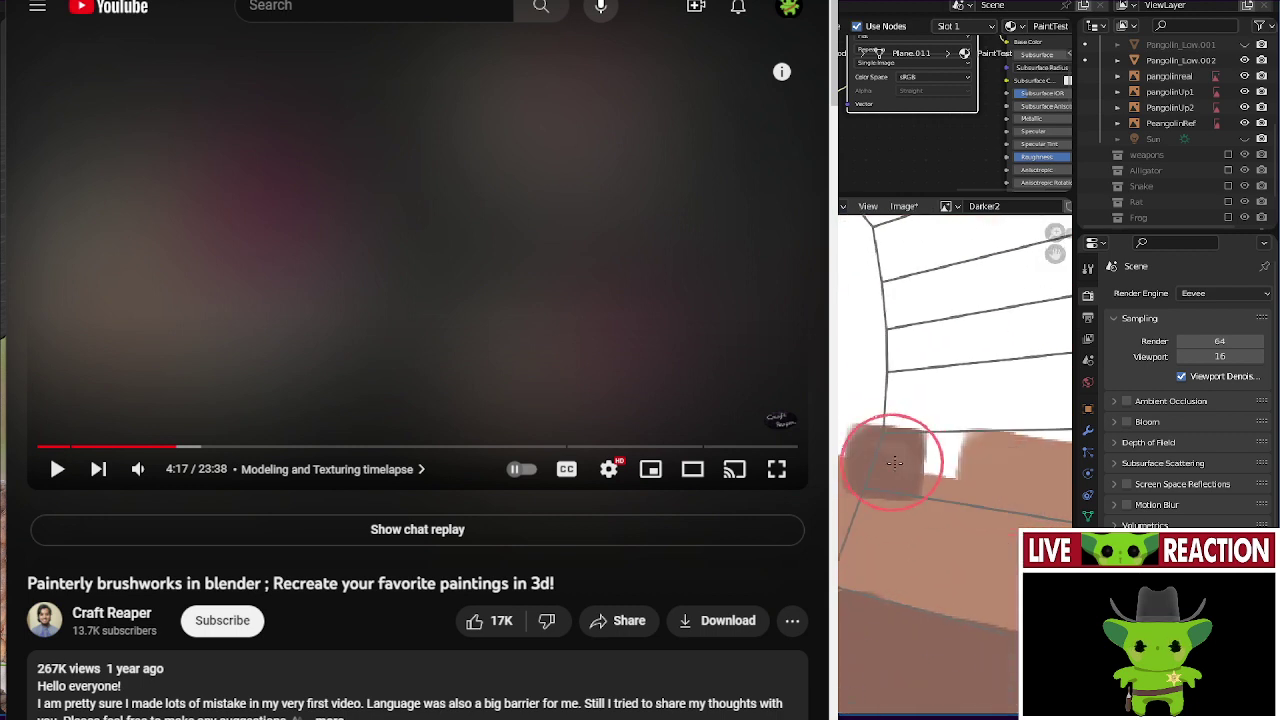
middle_drag(1006, 480, 857, 430)
mouse_move(857, 430)
mouse_down()
mouse_move(934, 457)
mouse_move(1058, 462)
mouse_up()
middle_drag(1058, 462, 870, 450)
mouse_move(870, 450)
mouse_down()
mouse_move(958, 477)
mouse_move(976, 400)
mouse_move(1002, 382)
mouse_move(849, 407)
mouse_up()
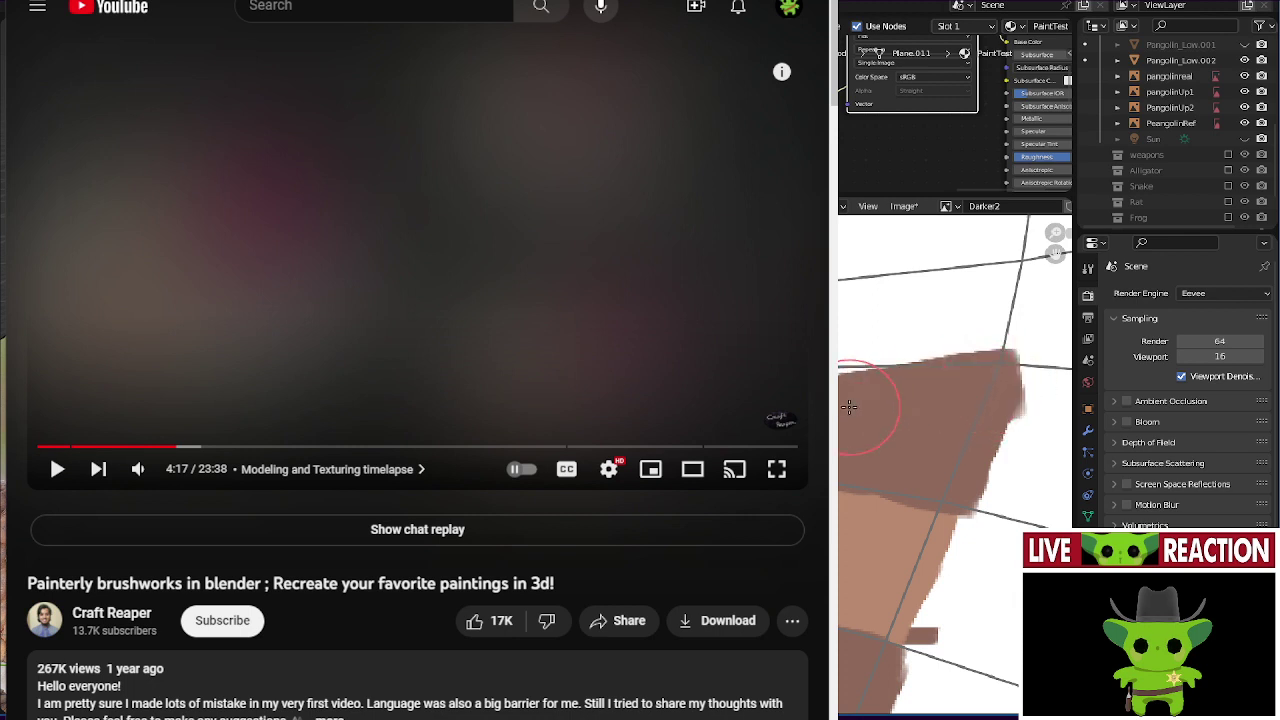
middle_drag(849, 407, 971, 414)
mouse_move(971, 414)
mouse_down()
mouse_move(1031, 409)
mouse_move(851, 414)
mouse_up()
mouse_move(851, 414)
middle_down()
mouse_move(979, 422)
mouse_move(845, 425)
middle_up()
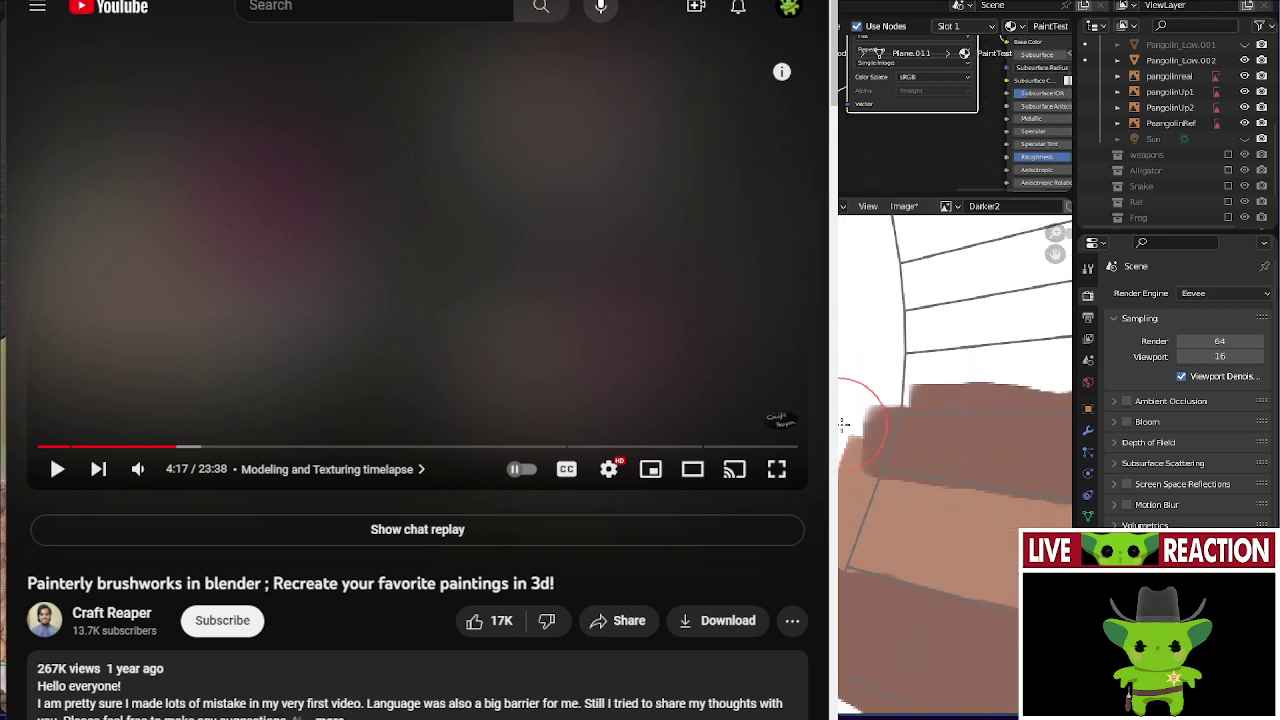
mouse_move(860, 420)
mouse_down()
mouse_move(943, 434)
mouse_move(850, 395)
mouse_up()
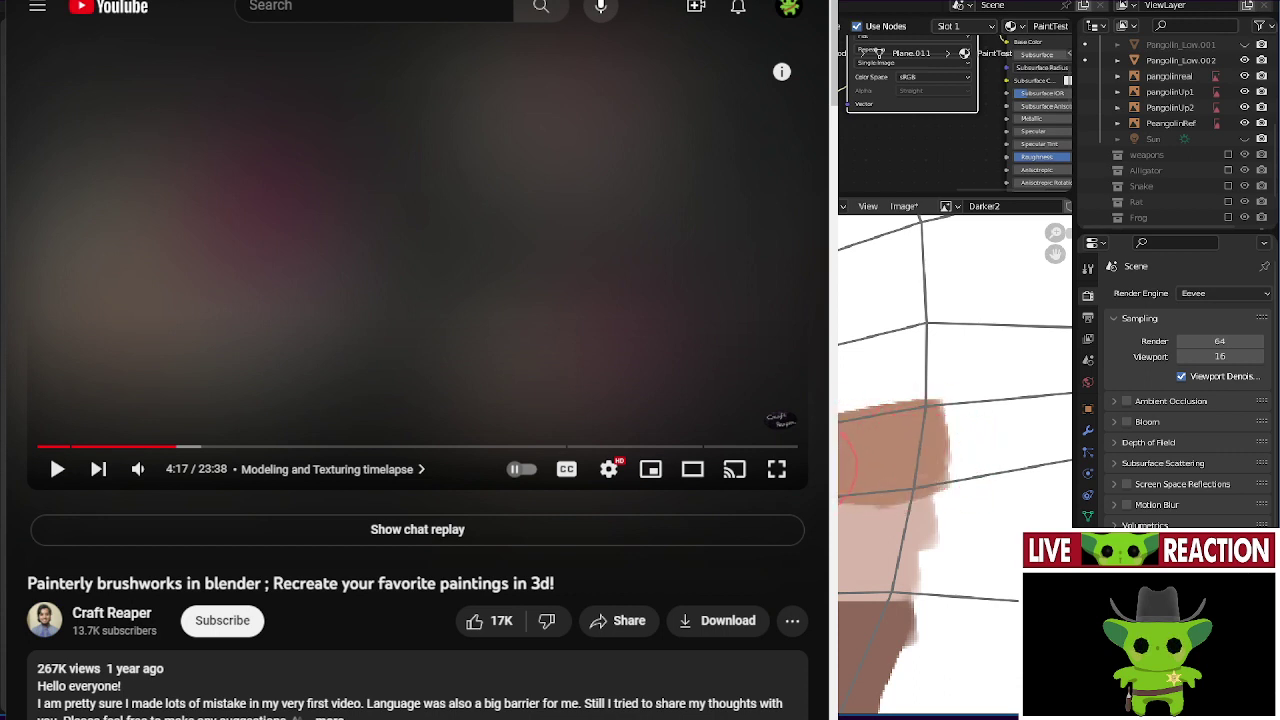
- Paint tan along the fifth band from the bottom, directly above the pale pink fourth band
drag(974, 474, 857, 471)
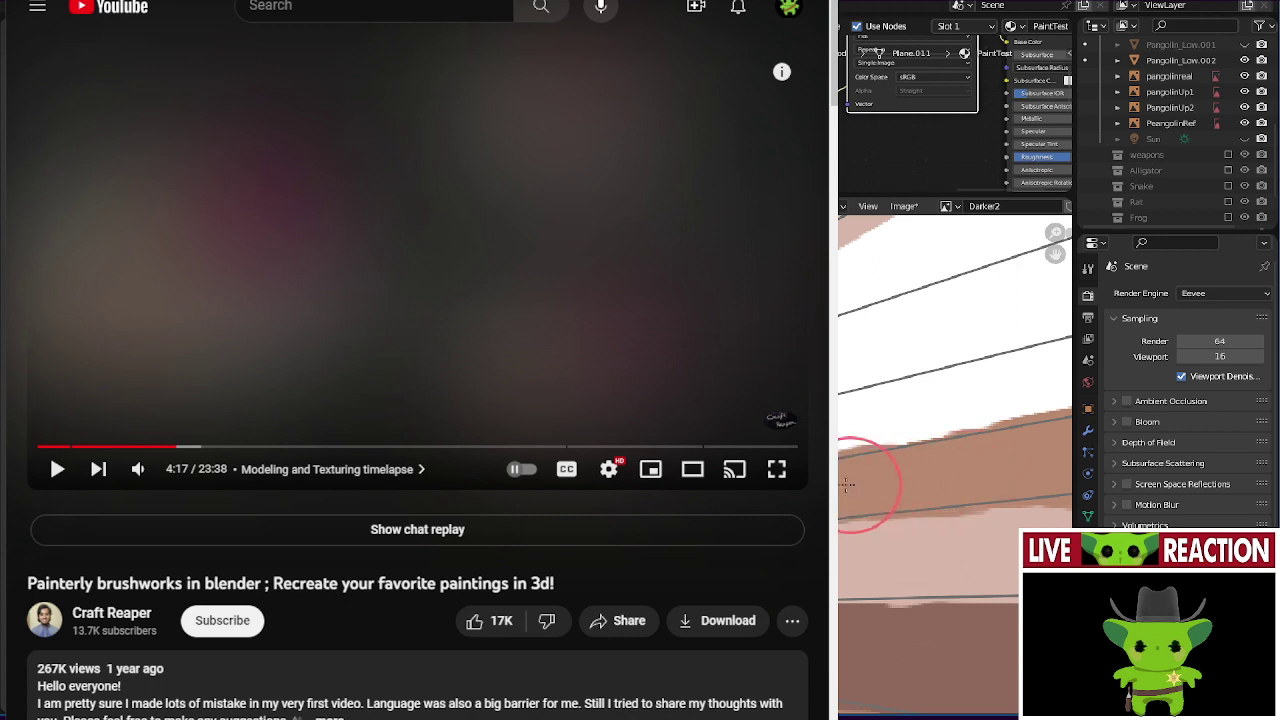
mouse_move(1000, 470)
mouse_down()
mouse_move(966, 486)
mouse_move(970, 497)
mouse_move(850, 505)
mouse_move(943, 460)
mouse_move(971, 500)
mouse_move(860, 495)
mouse_up()
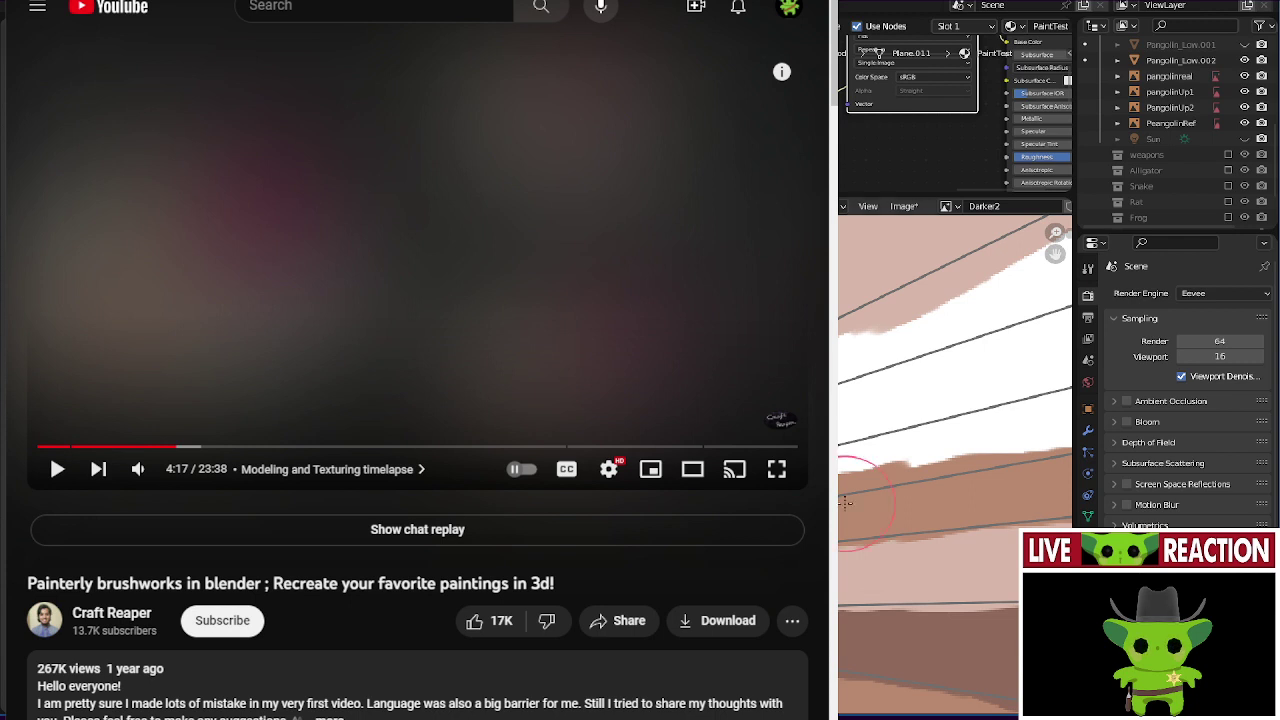
mouse_move(950, 400)
middle_down()
mouse_move(925, 345)
mouse_move(870, 380)
middle_up()
mouse_move(845, 572)
middle_down()
mouse_move(846, 420)
mouse_move(979, 453)
middle_up()
mouse_move(979, 453)
mouse_down()
mouse_move(1015, 461)
mouse_move(896, 469)
mouse_move(1014, 465)
mouse_move(905, 488)
mouse_up()
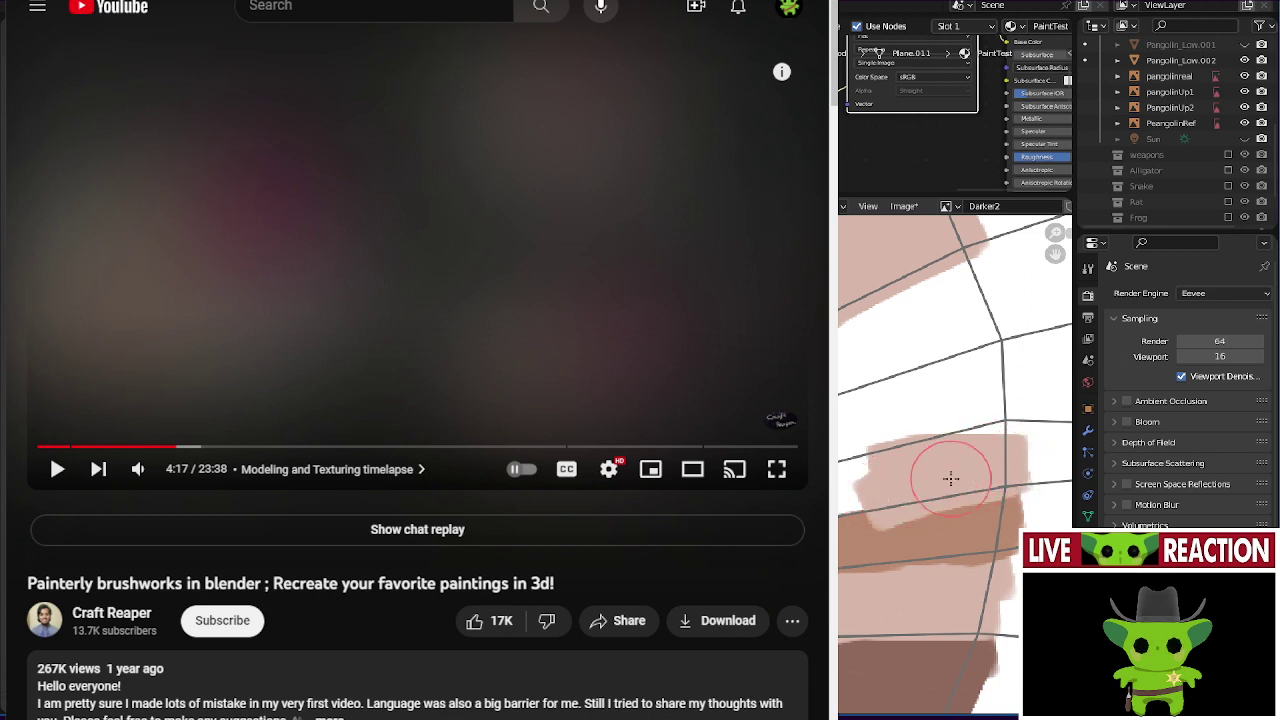
key(ctrl+z)
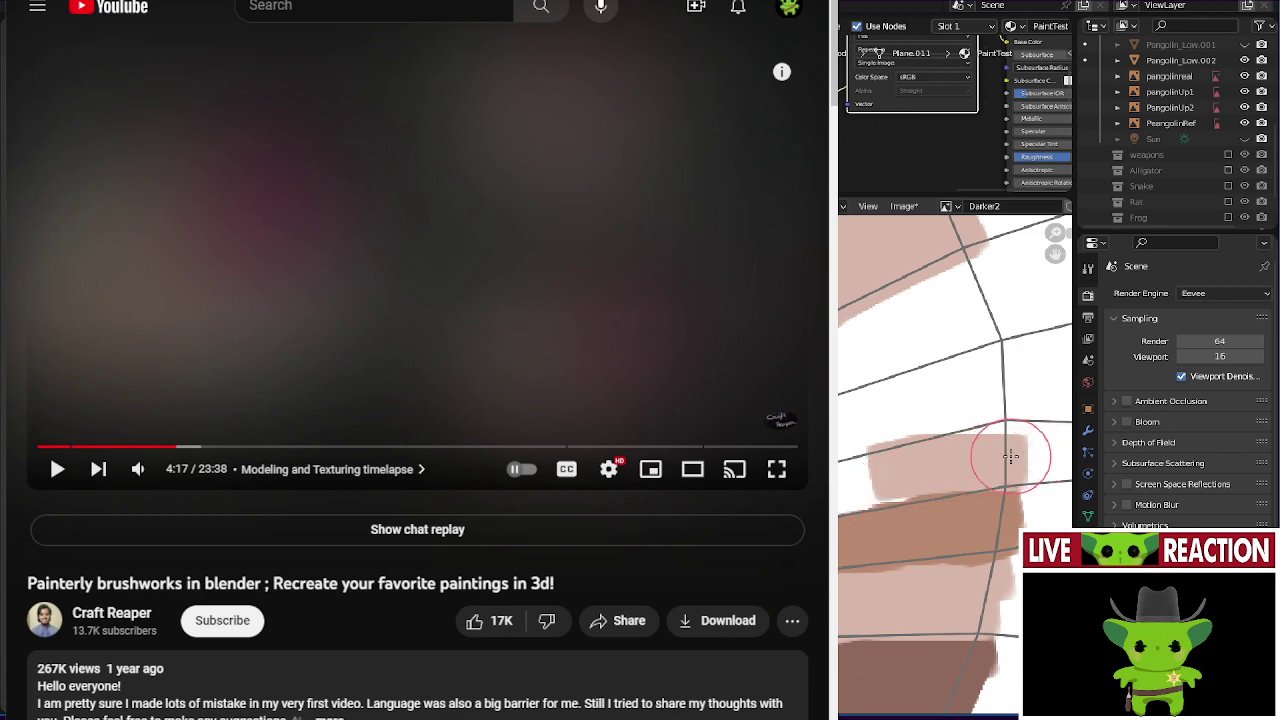
key(ctrl+z)
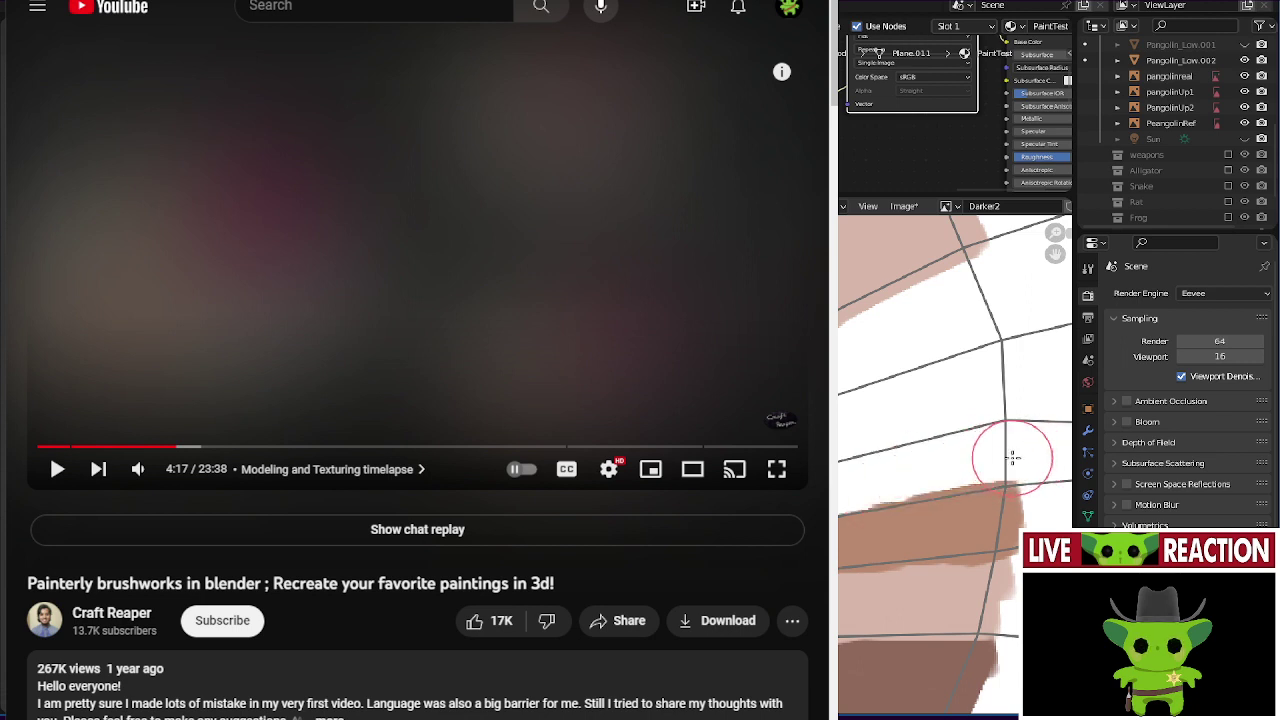
- Paint the sixth band from the bottom, directly above the tan fifth band, in pale pink along its full width
mouse_move(1012, 457)
mouse_down()
mouse_move(890, 479)
mouse_move(957, 465)
mouse_move(997, 432)
mouse_up()
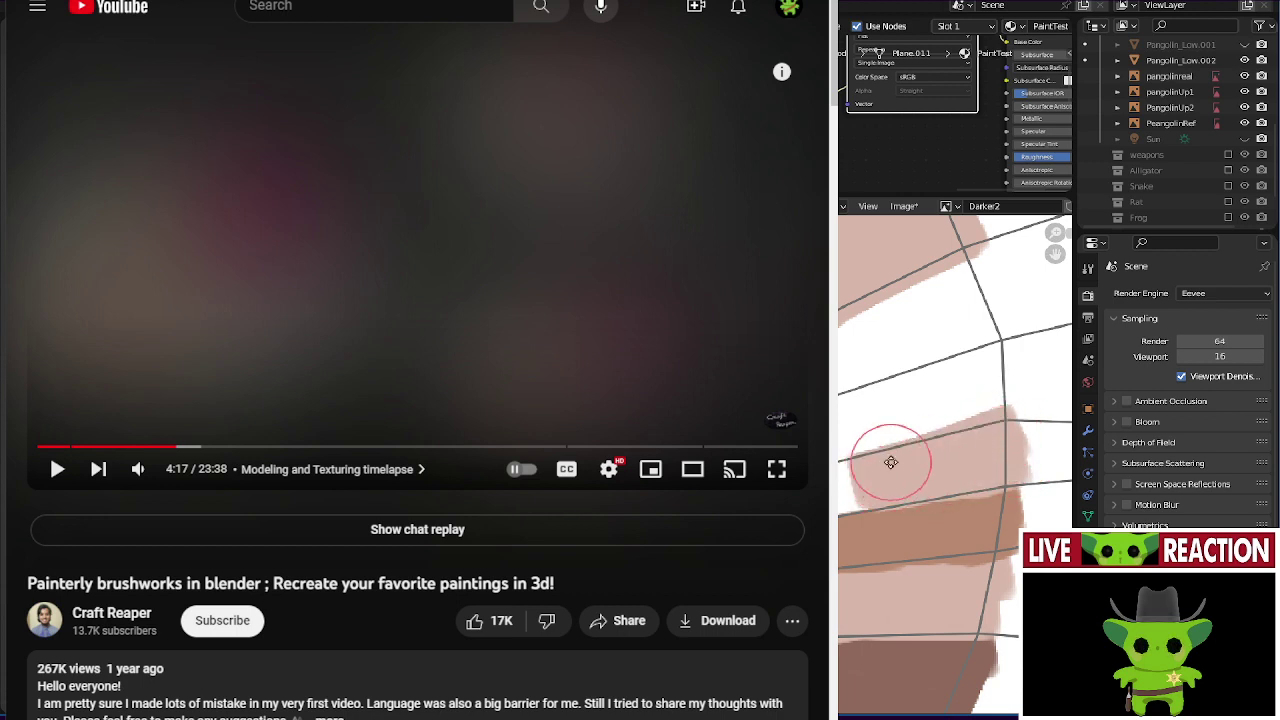
middle_drag(890, 462, 945, 452)
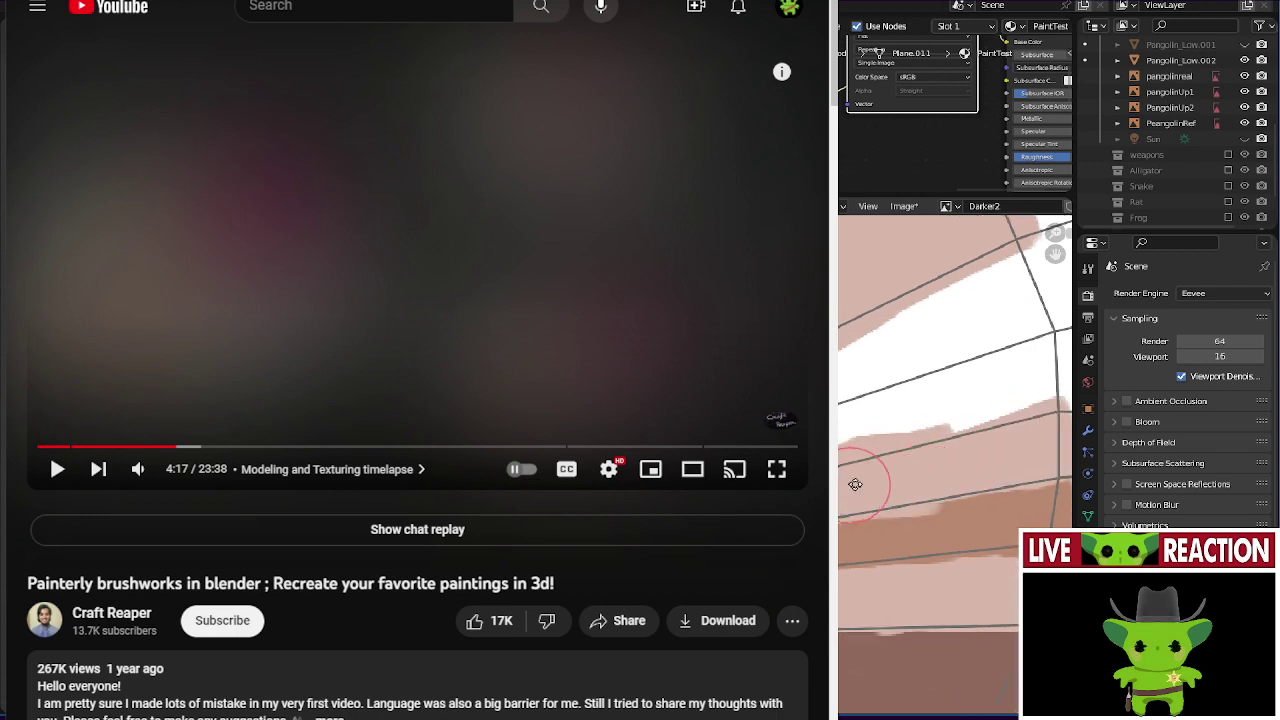
middle_drag(855, 484, 972, 462)
middle_drag(851, 486, 929, 472)
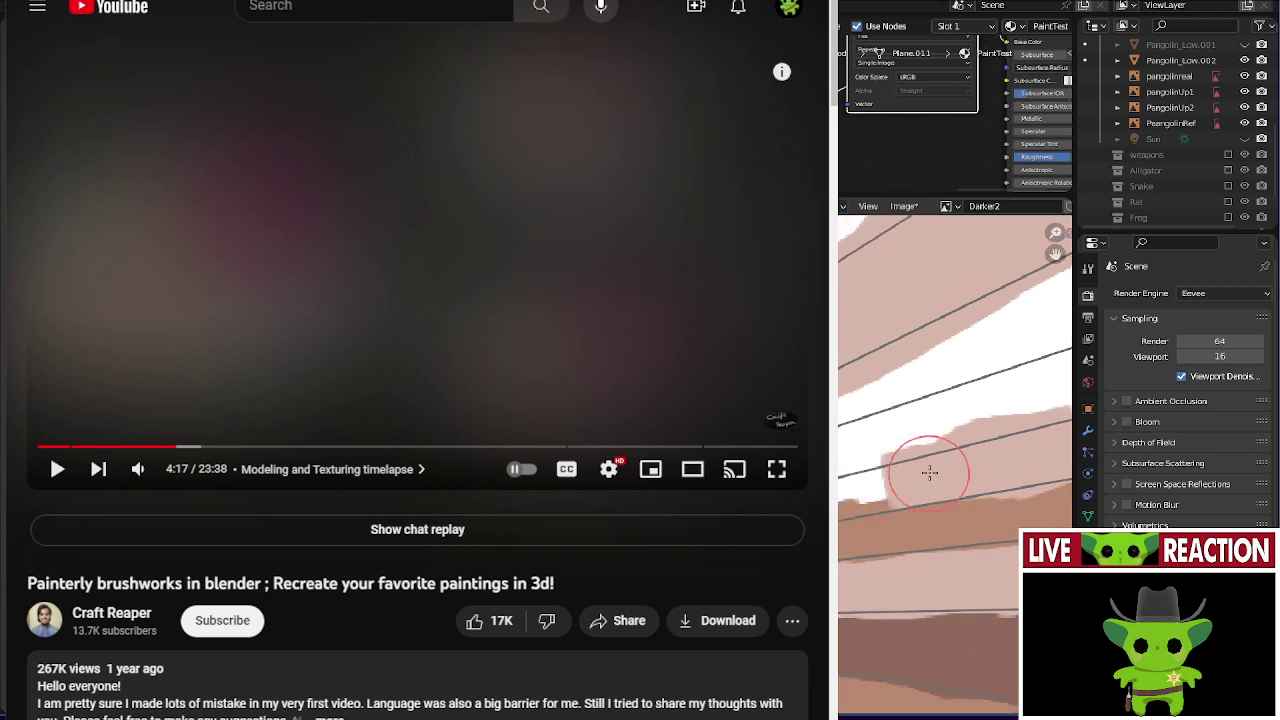
middle_drag(818, 488, 934, 474)
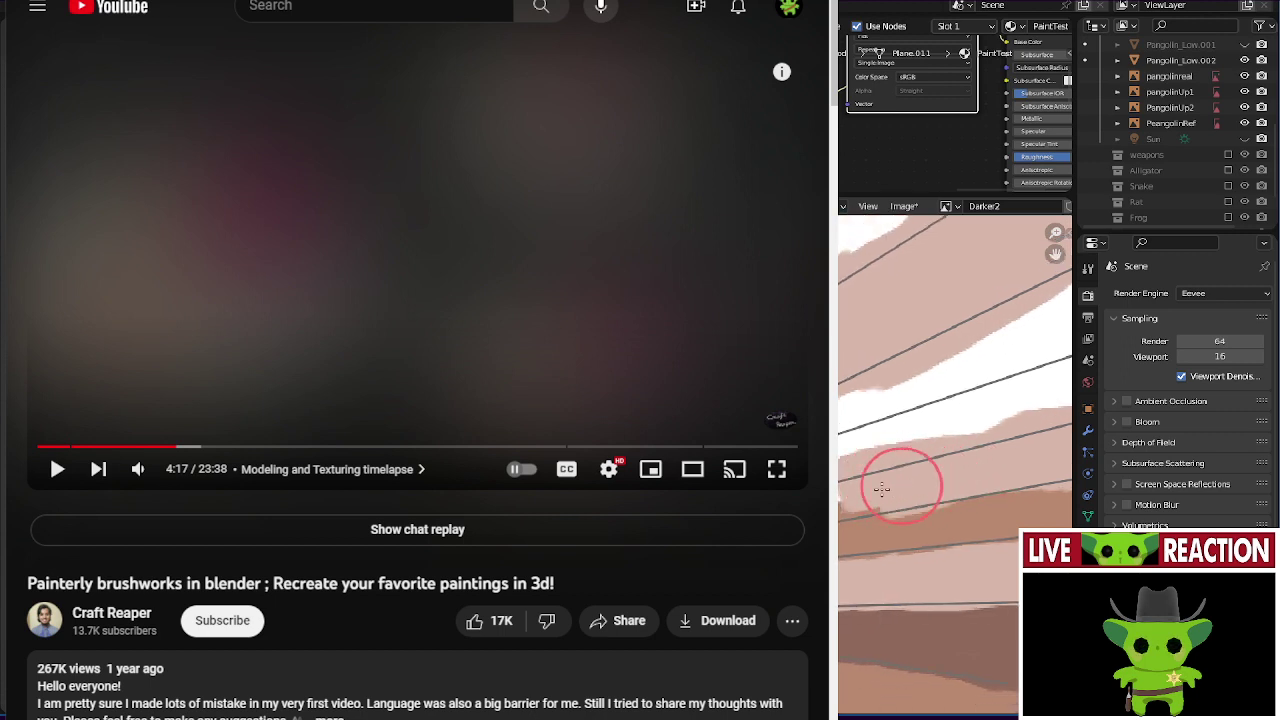
scroll(850, 485, down, 3)
drag(900, 580, 930, 610)
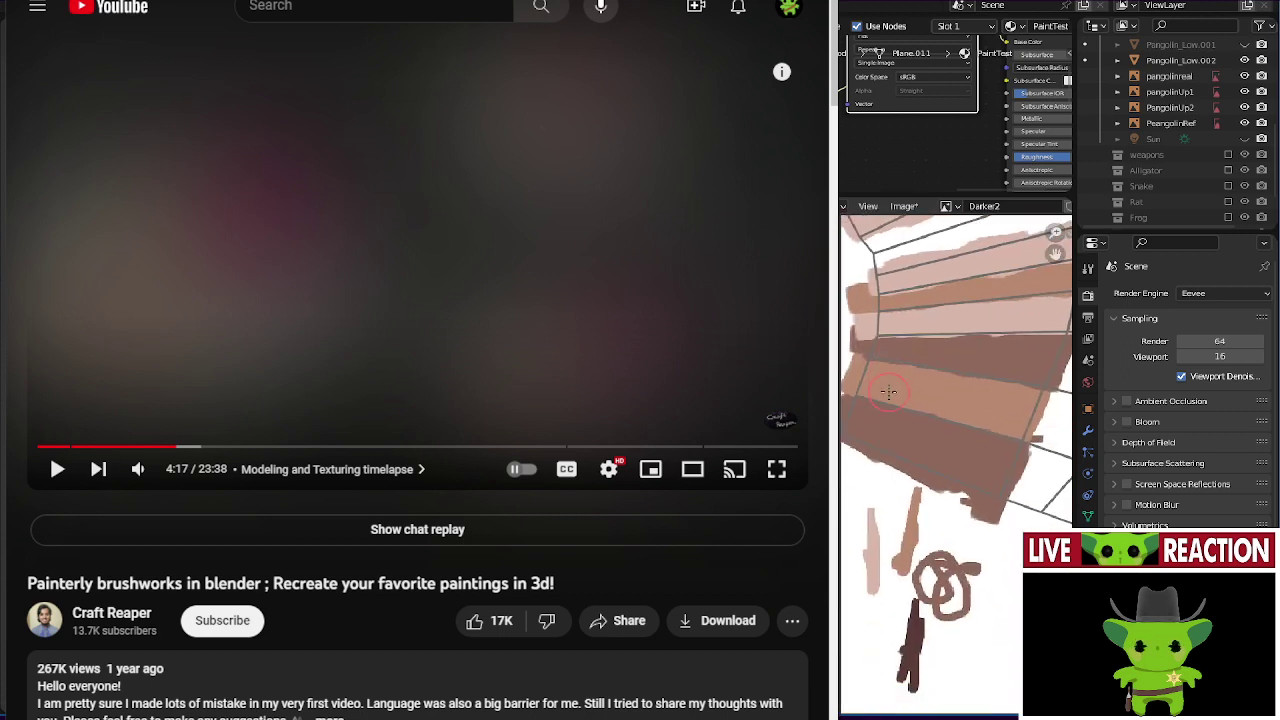
- Sample the mid brown swatch and paint the seventh band from the bottom with it along its full width
mouse_move(930, 610)
middle_down()
mouse_move(880, 491)
mouse_move(894, 529)
middle_up()
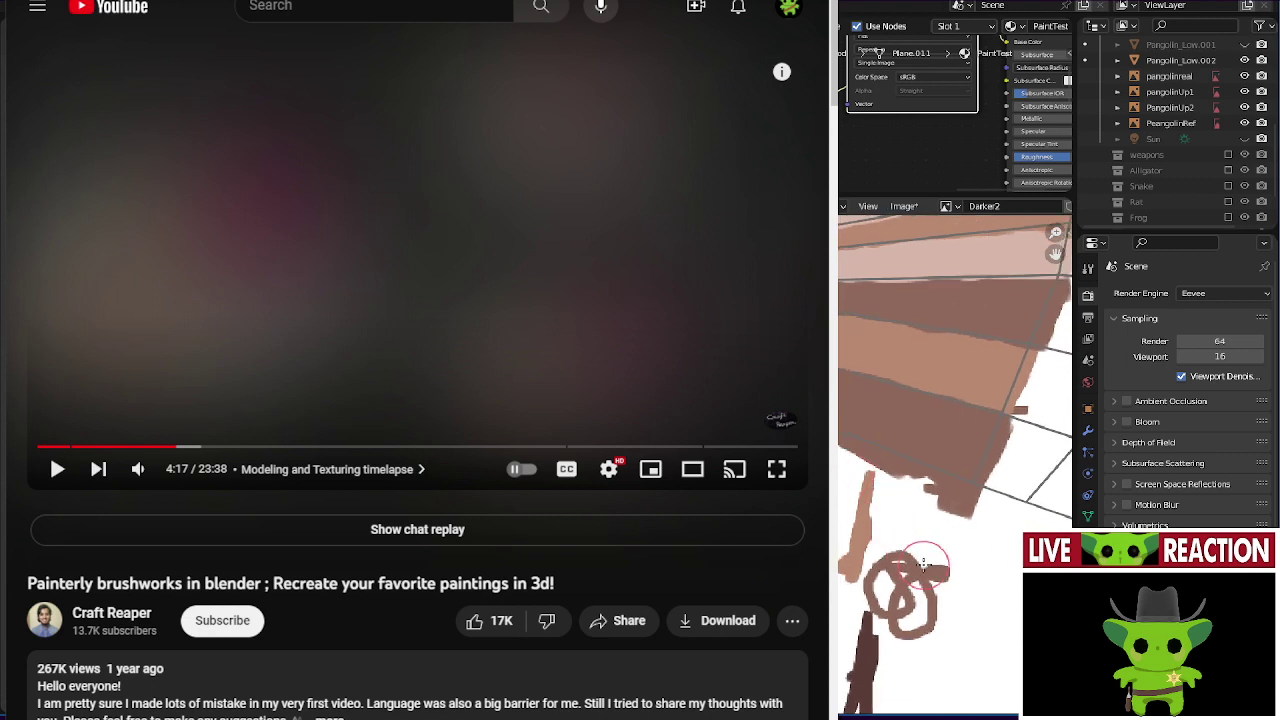
mouse_move(904, 378)
middle_down()
mouse_move(886, 443)
mouse_move(950, 443)
mouse_move(934, 428)
mouse_move(953, 430)
middle_up()
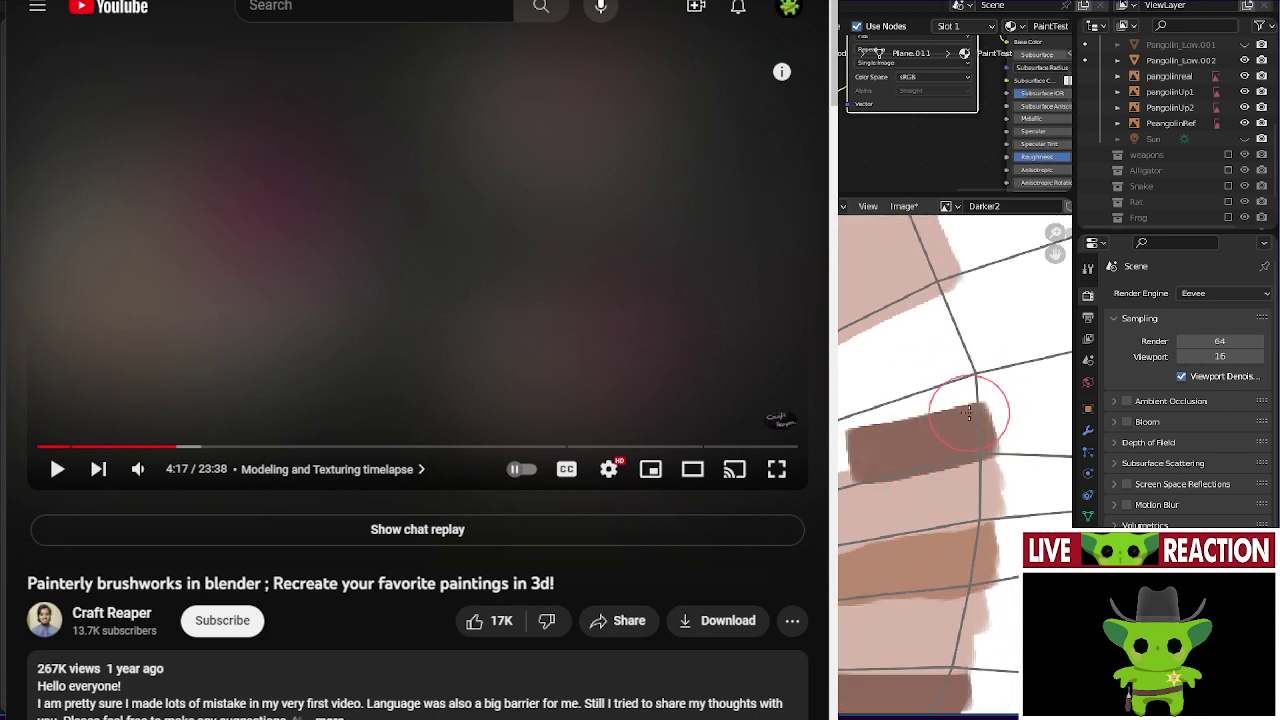
drag(968, 412, 922, 405)
middle_drag(852, 443, 934, 427)
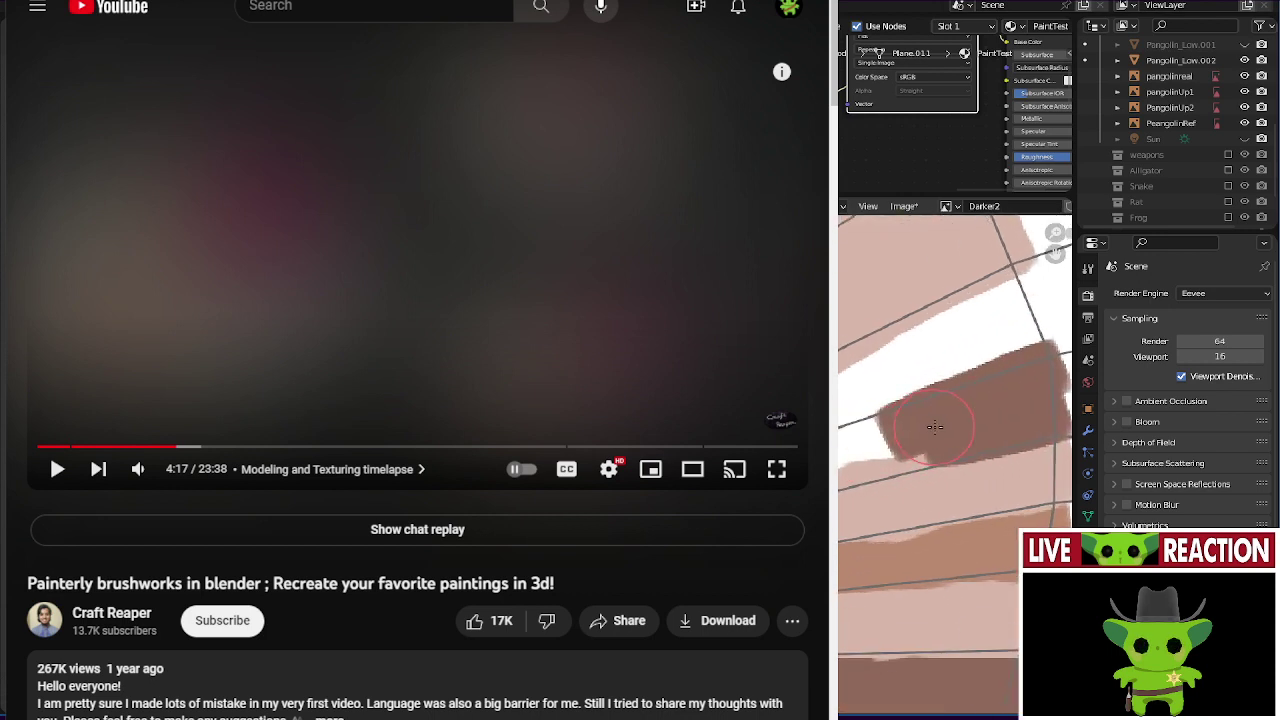
mouse_move(843, 463)
middle_down()
mouse_move(905, 455)
mouse_move(876, 462)
mouse_move(925, 467)
middle_up()
middle_drag(841, 492, 853, 468)
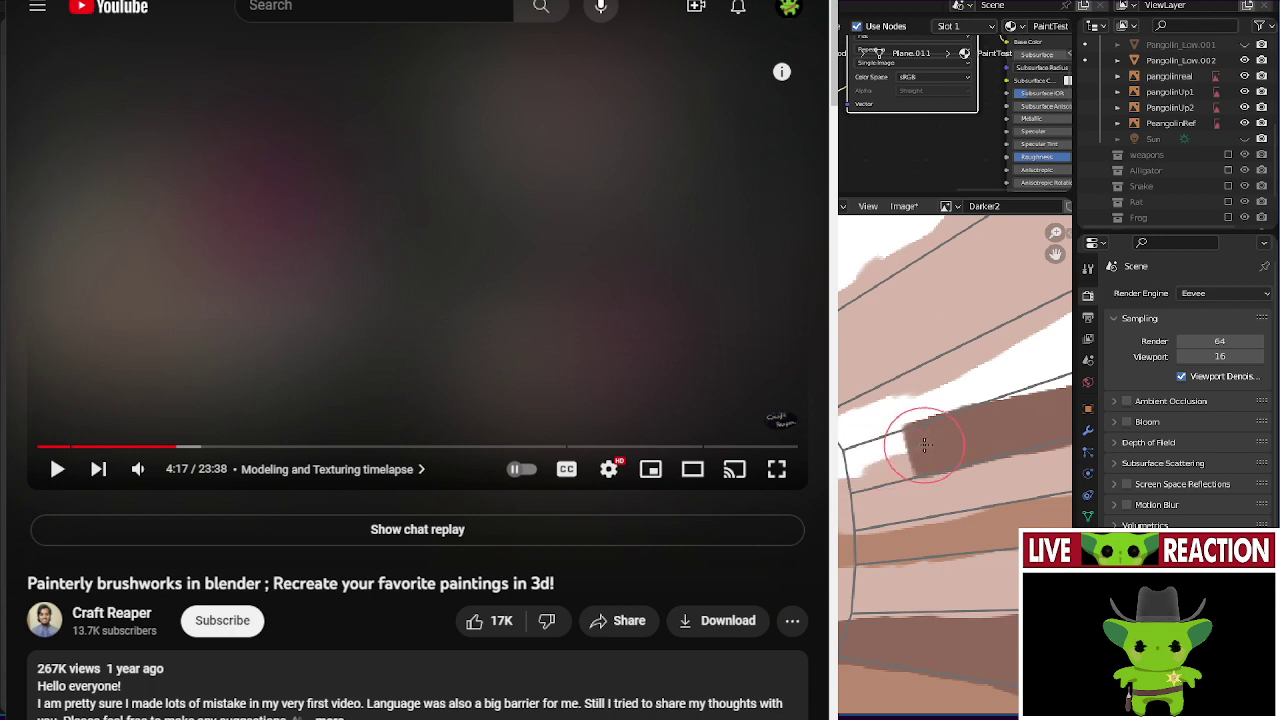
mouse_move(906, 458)
middle_down()
mouse_move(960, 450)
mouse_move(860, 466)
mouse_move(886, 443)
mouse_move(942, 446)
mouse_move(895, 445)
mouse_move(905, 430)
mouse_move(895, 505)
middle_up()
- Sample the tan swatch and fill the gap between the new mid brown band and the topmost pale pink band with it
scroll(891, 452, down, 3)
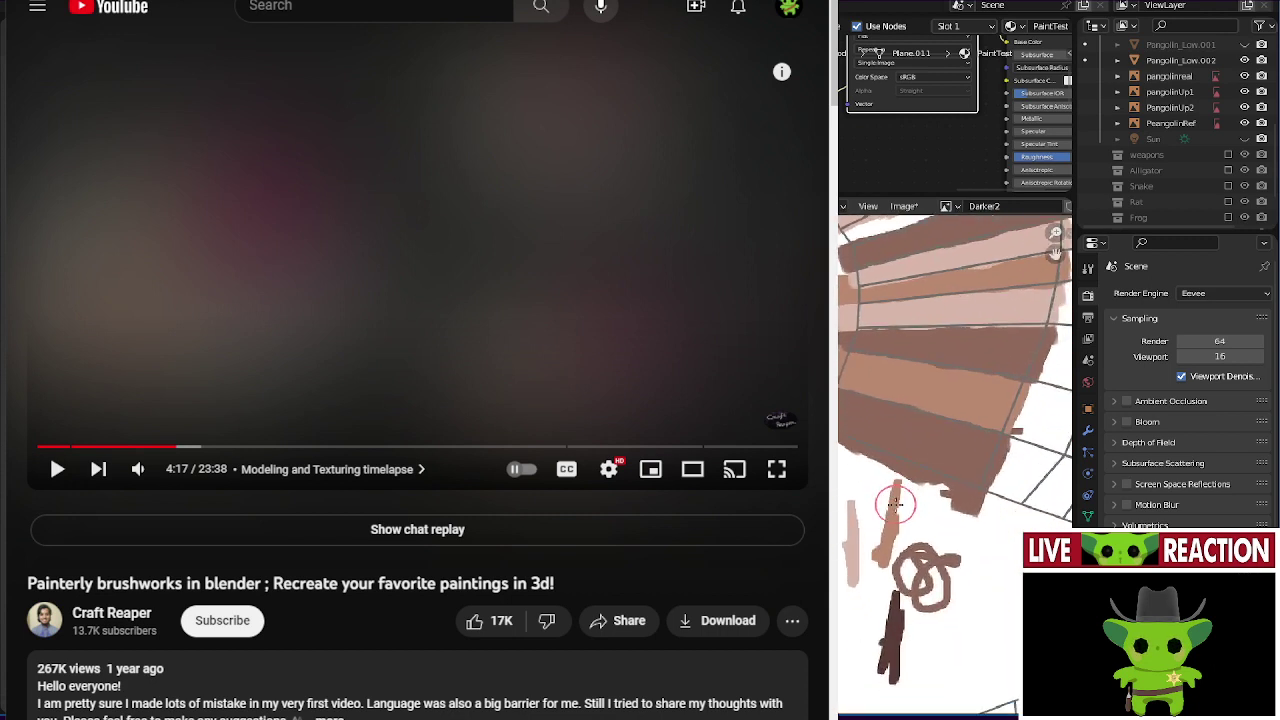
scroll(891, 525, up, 5)
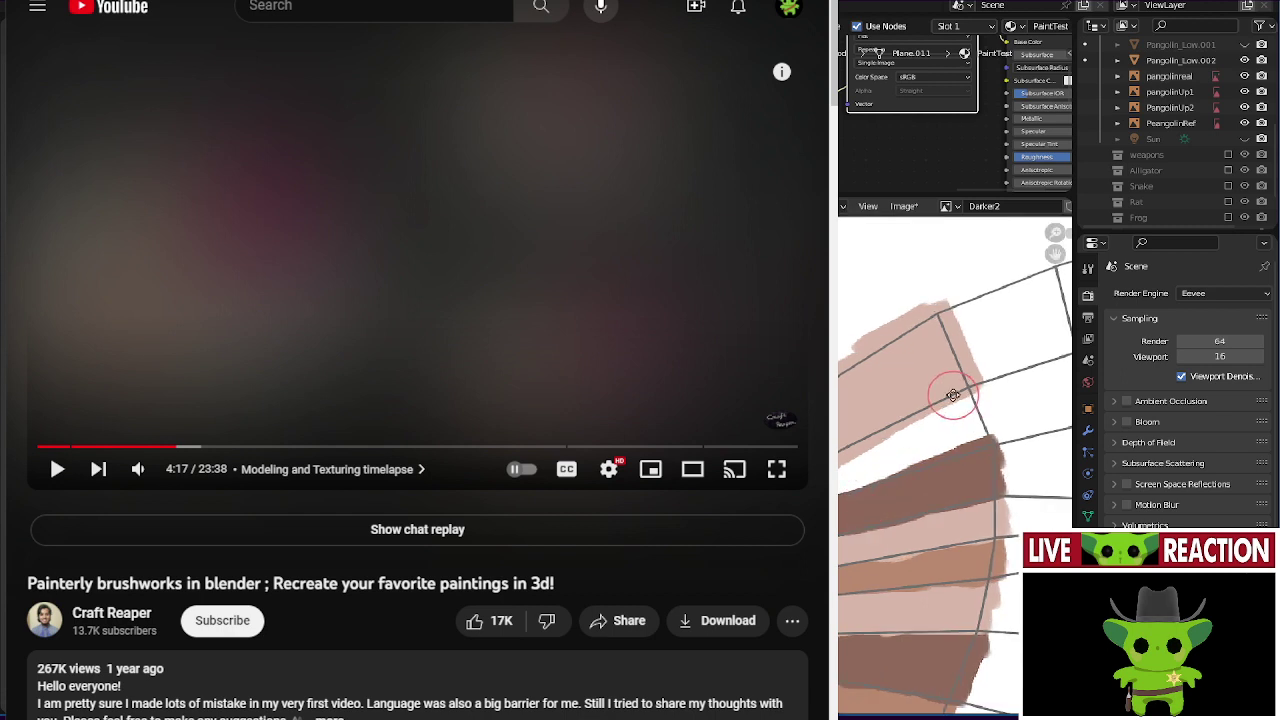
middle_drag(951, 391, 928, 412)
drag(880, 475, 965, 455)
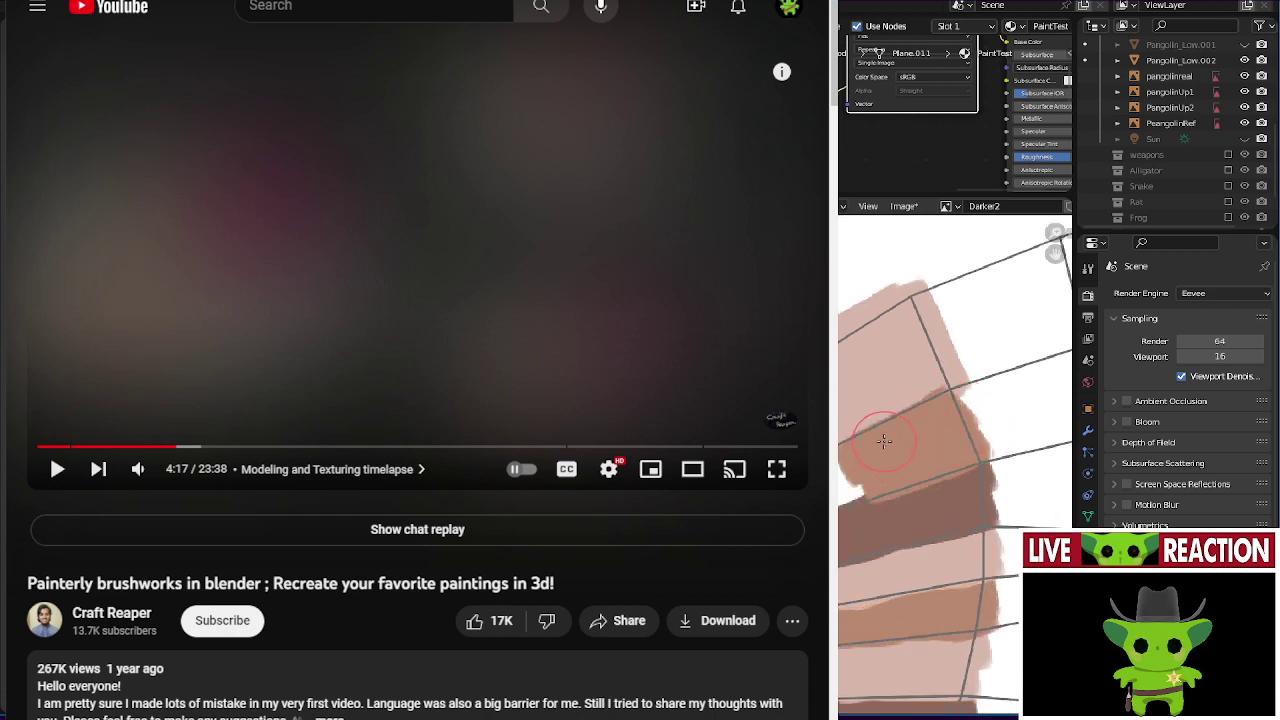
mouse_move(930, 430)
middle_down()
mouse_move(946, 446)
mouse_move(926, 446)
middle_up()
mouse_move(989, 437)
mouse_down()
mouse_move(883, 489)
mouse_move(855, 502)
mouse_up()
middle_drag(855, 502, 911, 460)
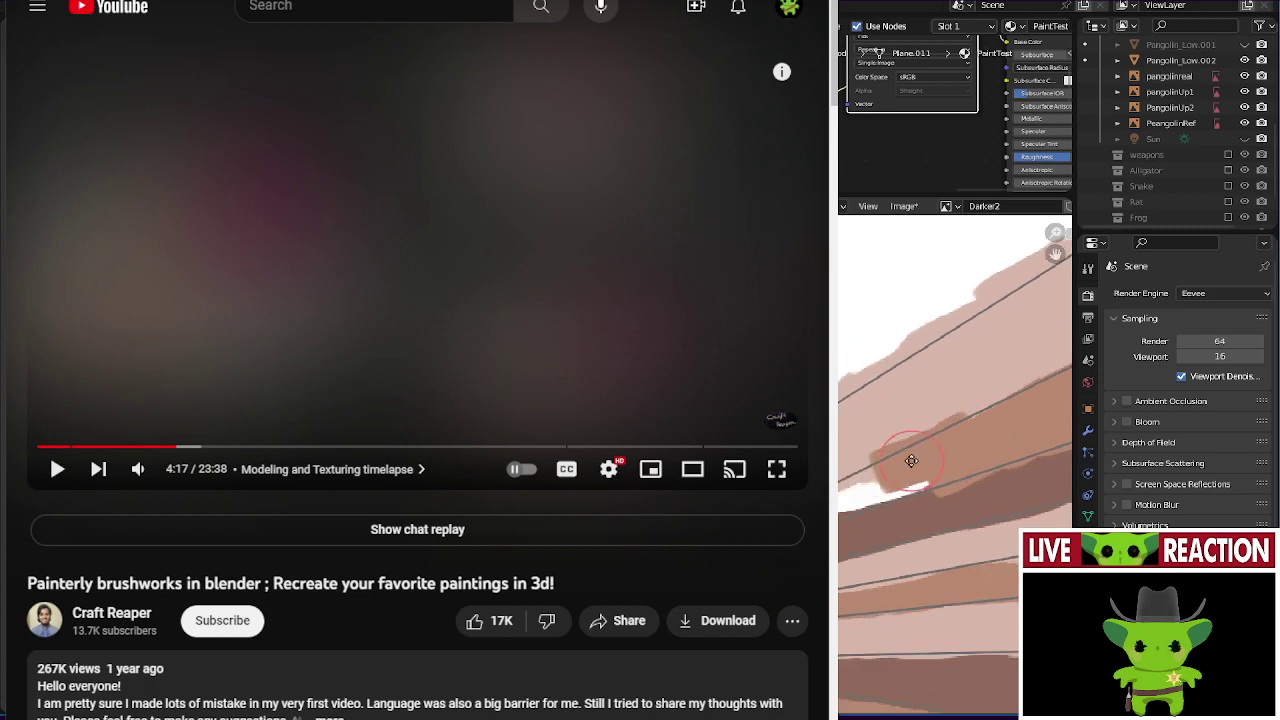
drag(928, 464, 855, 500)
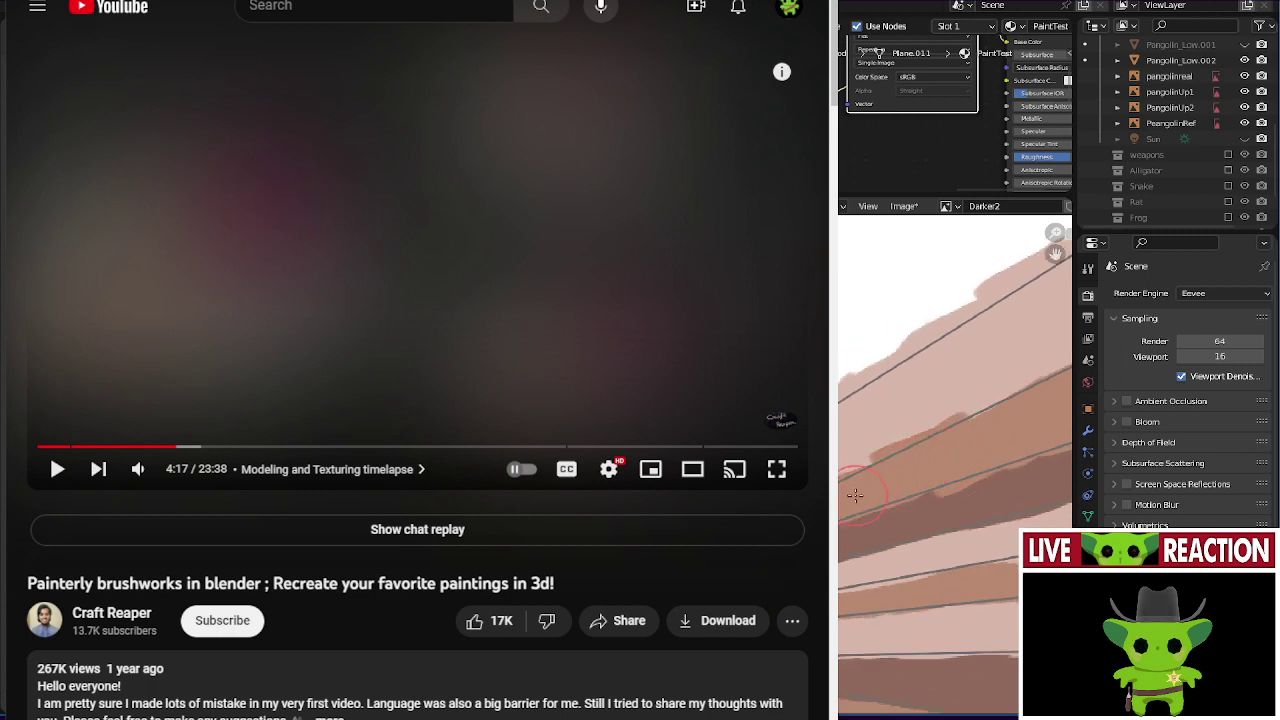
middle_drag(862, 500, 900, 480)
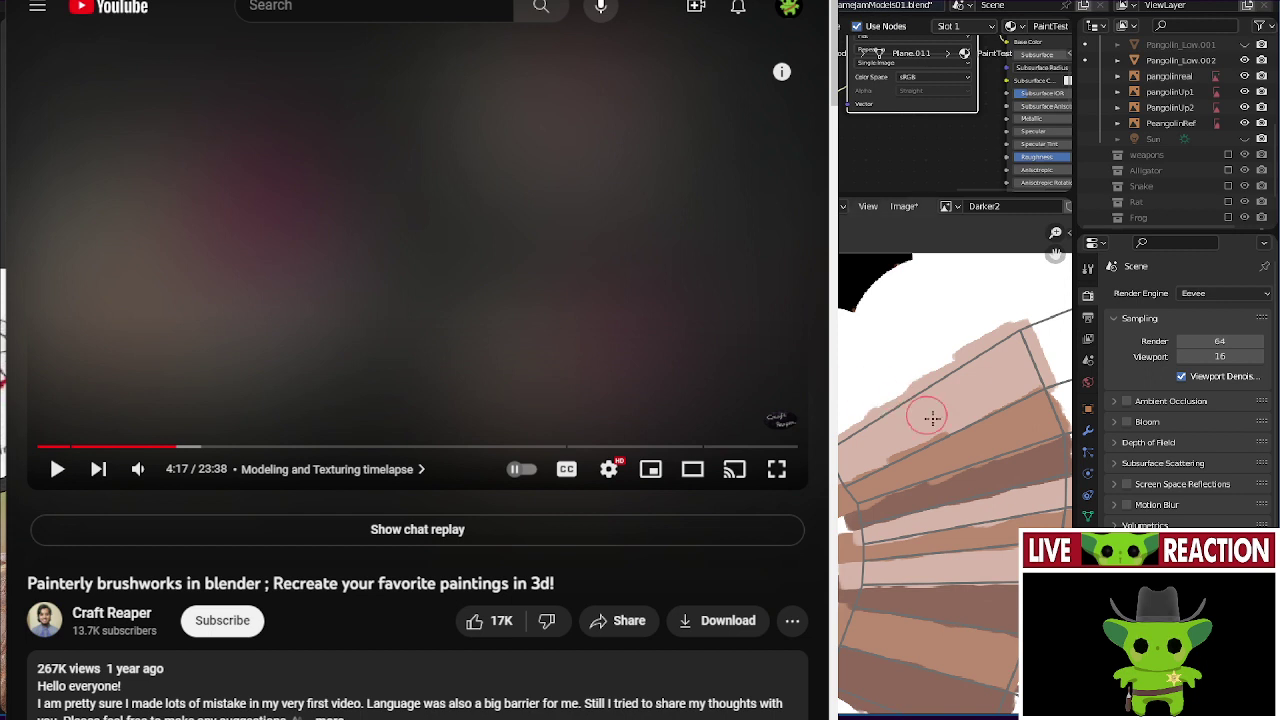
- Repaint the lower edge of the topmost pale pink band in pale pink to cover the tan spill
scroll(925, 425, up, 5)
scroll(913, 443, up, 2)
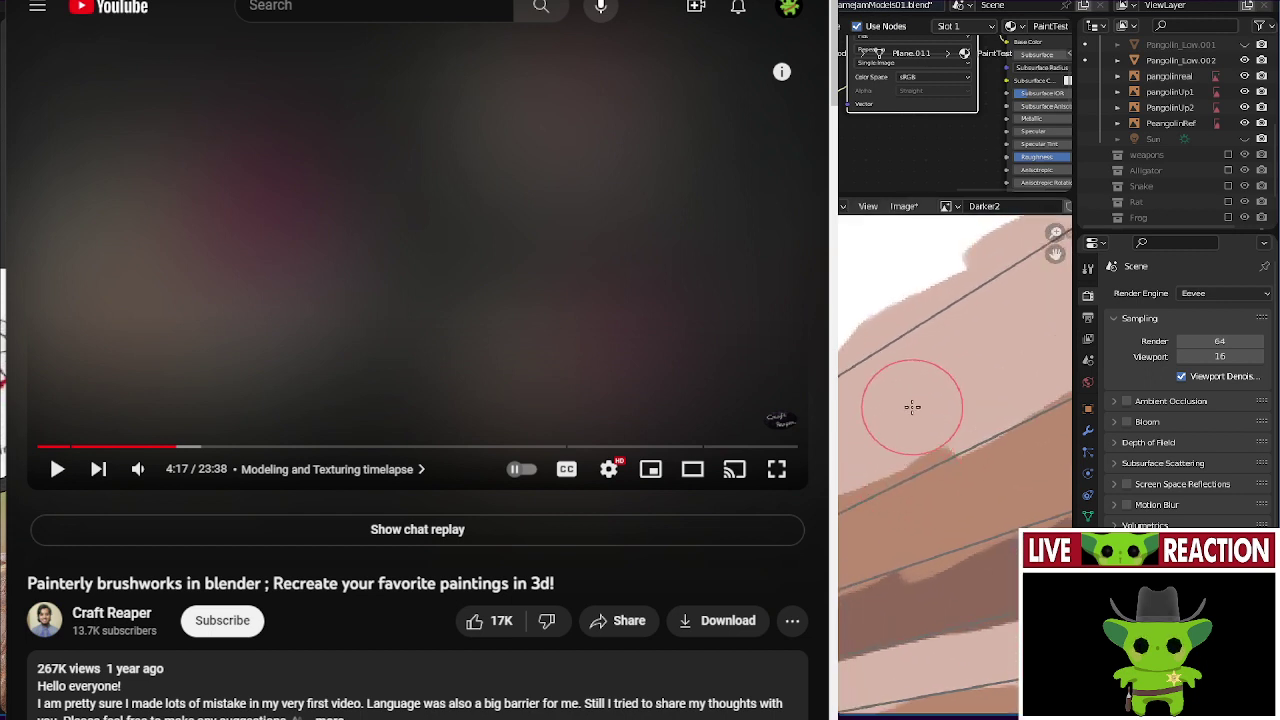
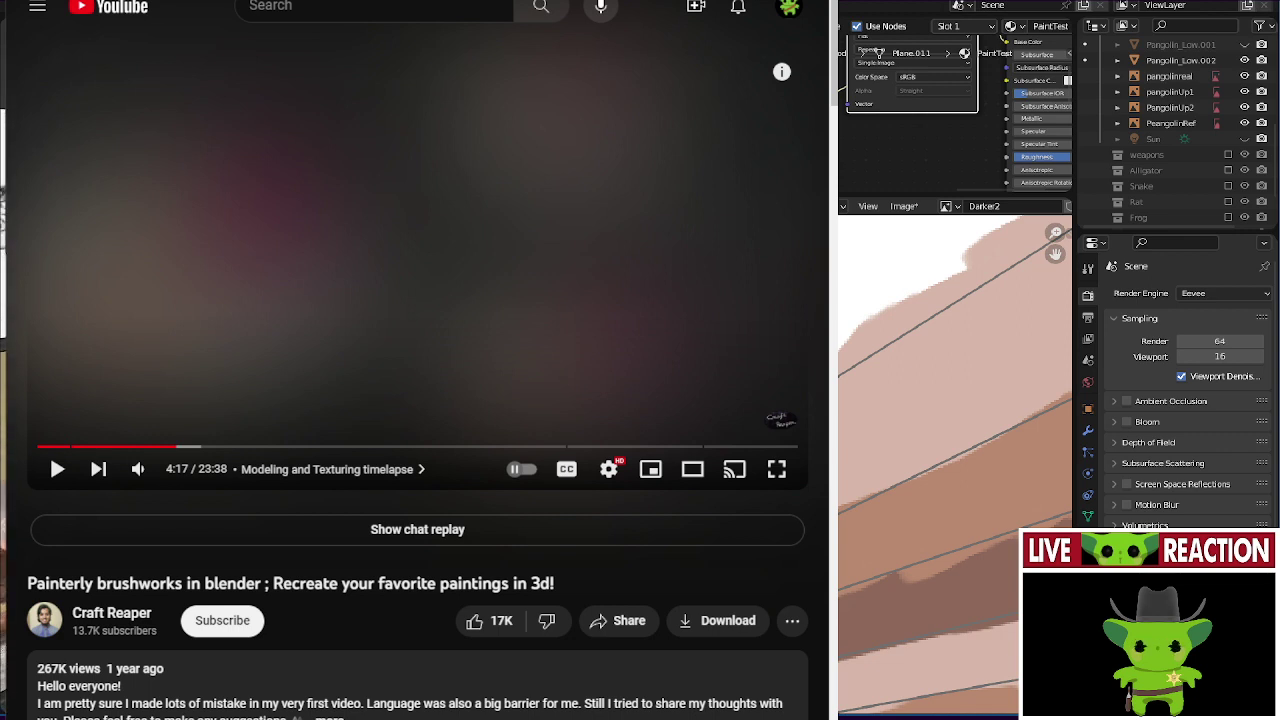
middle_drag(925, 575, 892, 482)
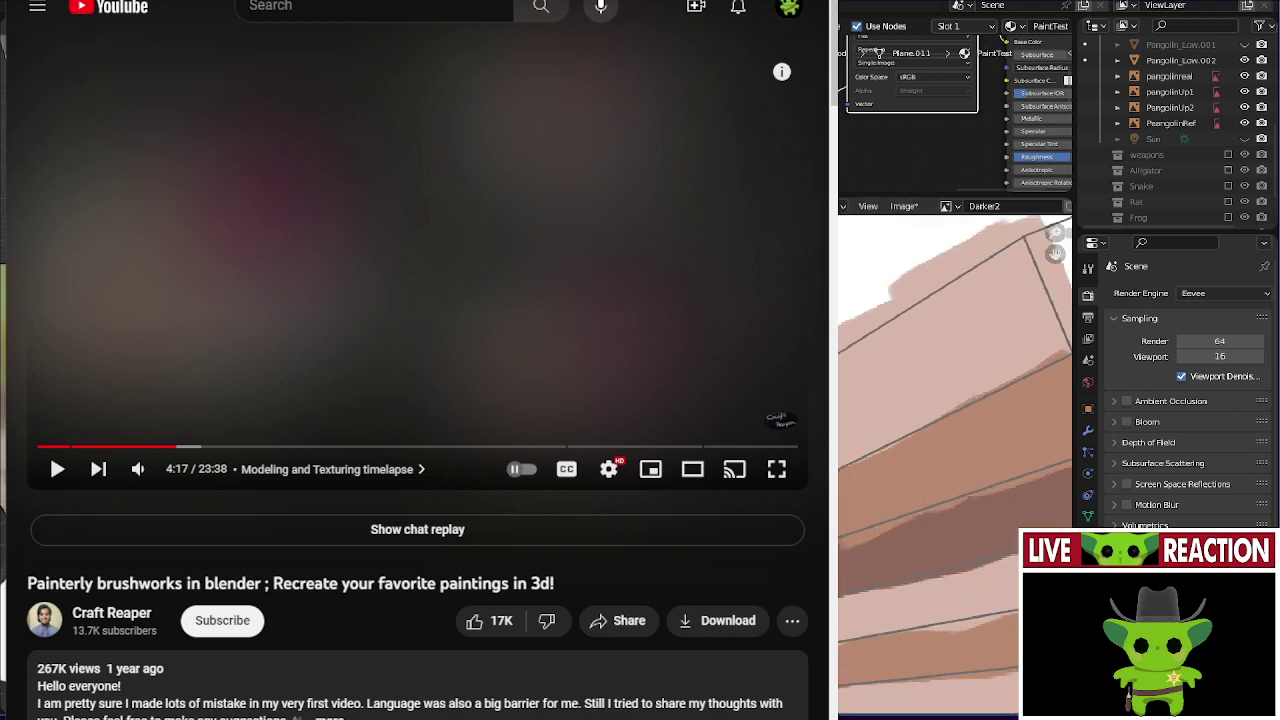
- Paint the face just beyond the outer end of the topmost pale pink band solid tan, edges first
scroll(923, 423, up, 3)
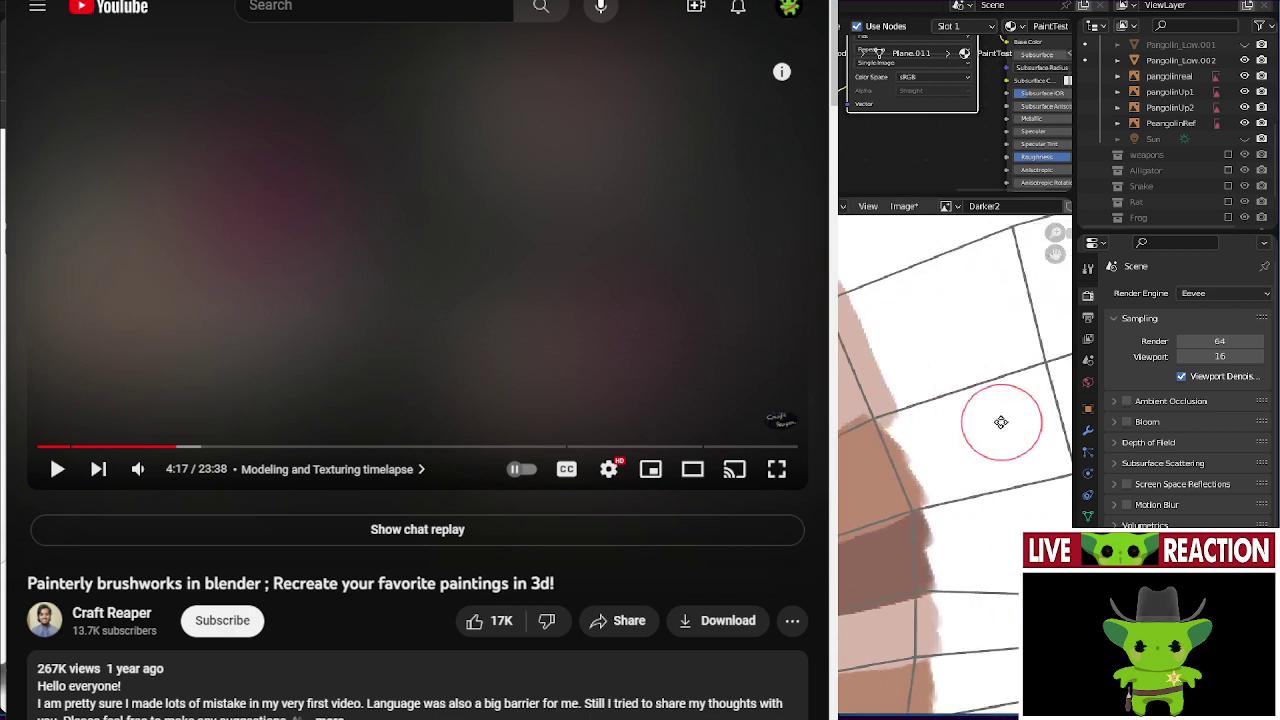
middle_drag(920, 420, 952, 473)
drag(920, 457, 1028, 428)
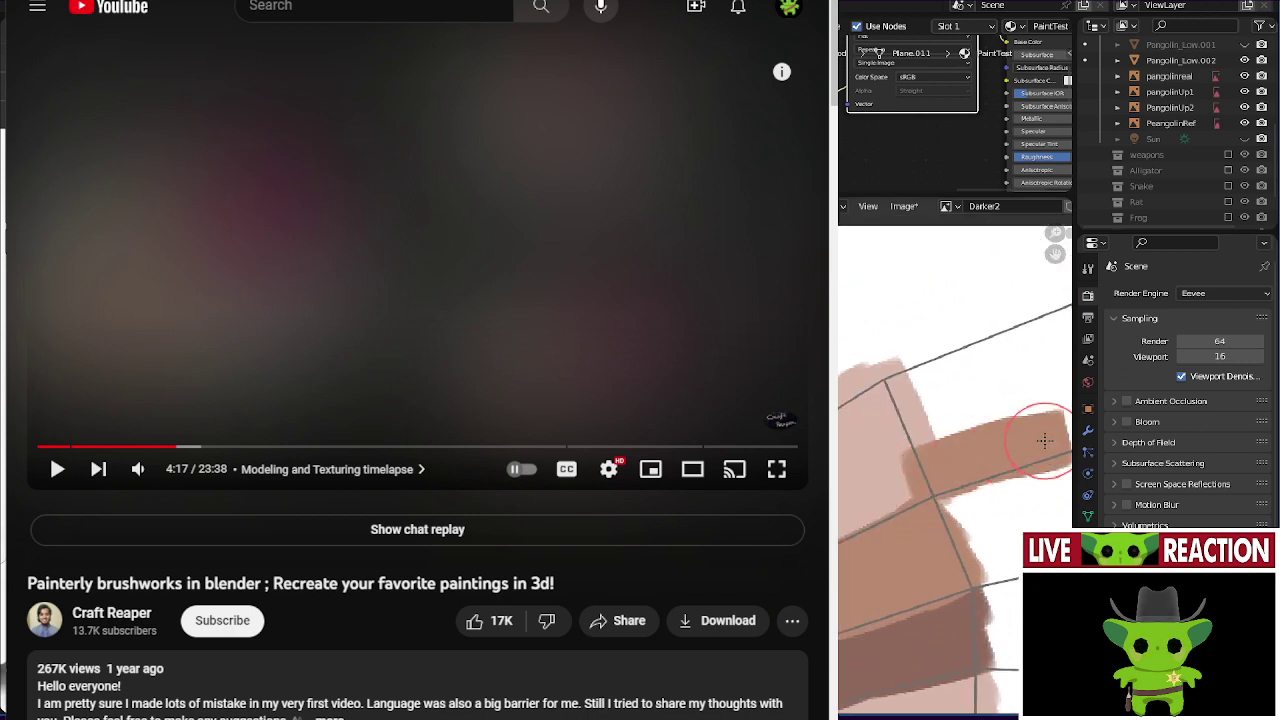
middle_drag(1028, 428, 910, 440)
mouse_move(910, 440)
mouse_down()
mouse_move(1012, 460)
mouse_move(986, 337)
mouse_up()
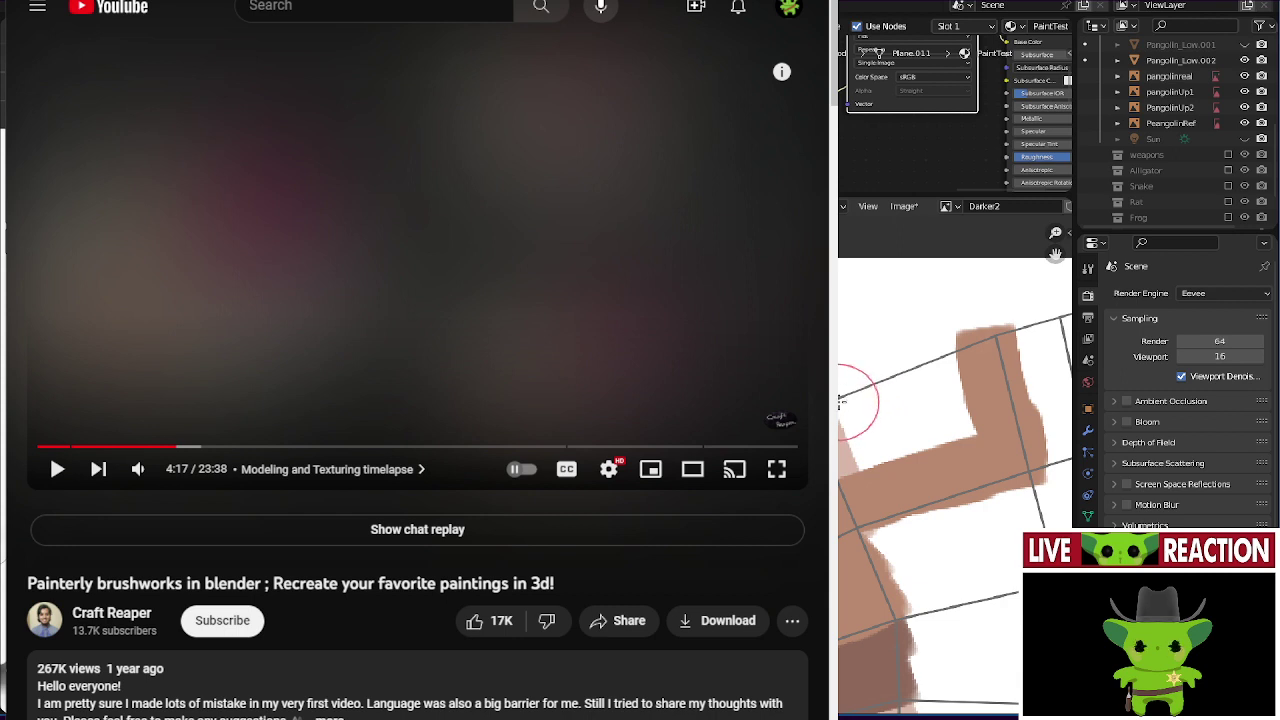
drag(850, 400, 867, 454)
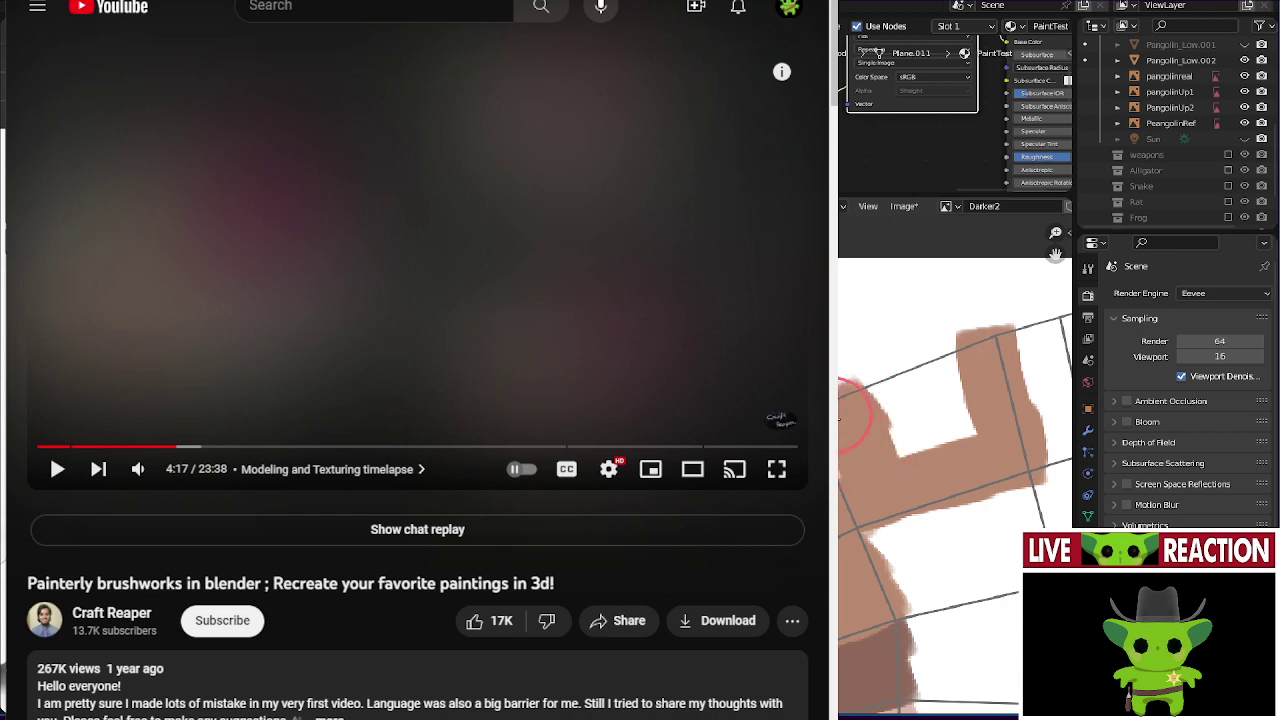
mouse_move(845, 405)
mouse_down()
mouse_move(977, 375)
mouse_move(891, 416)
mouse_move(898, 392)
mouse_move(957, 358)
mouse_move(937, 395)
mouse_move(885, 425)
mouse_move(950, 401)
mouse_up()
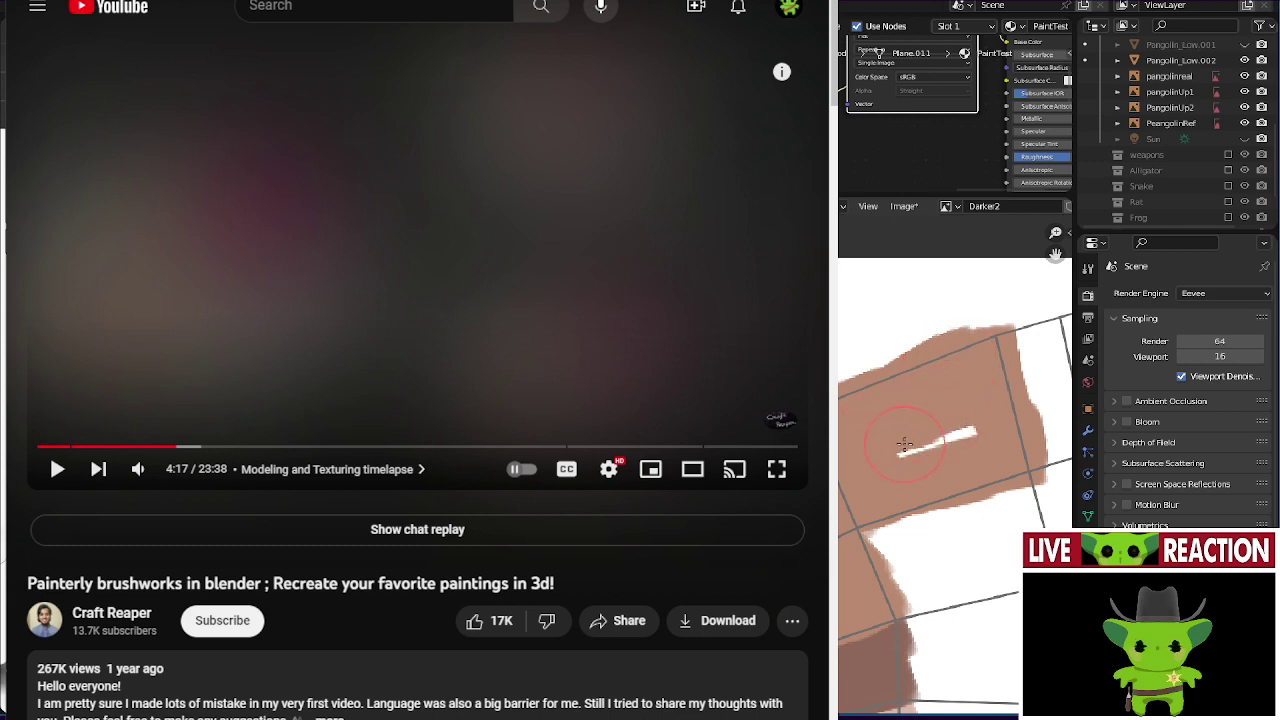
drag(909, 443, 966, 423)
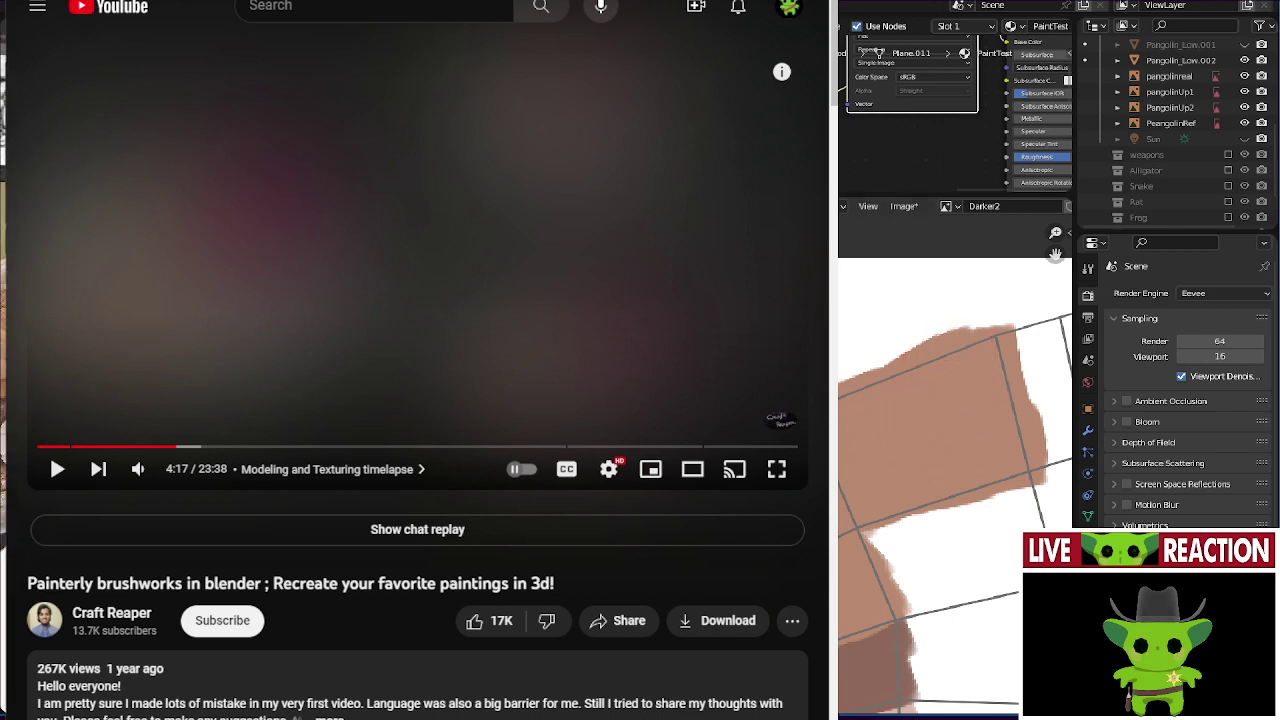
- Sample the mid brown and fill the face directly below the new tan face with it, slightly past its outer edge
middle_drag(850, 445, 866, 371)
mouse_move(849, 524)
mouse_down()
mouse_move(868, 556)
mouse_move(884, 552)
mouse_move(876, 567)
mouse_up()
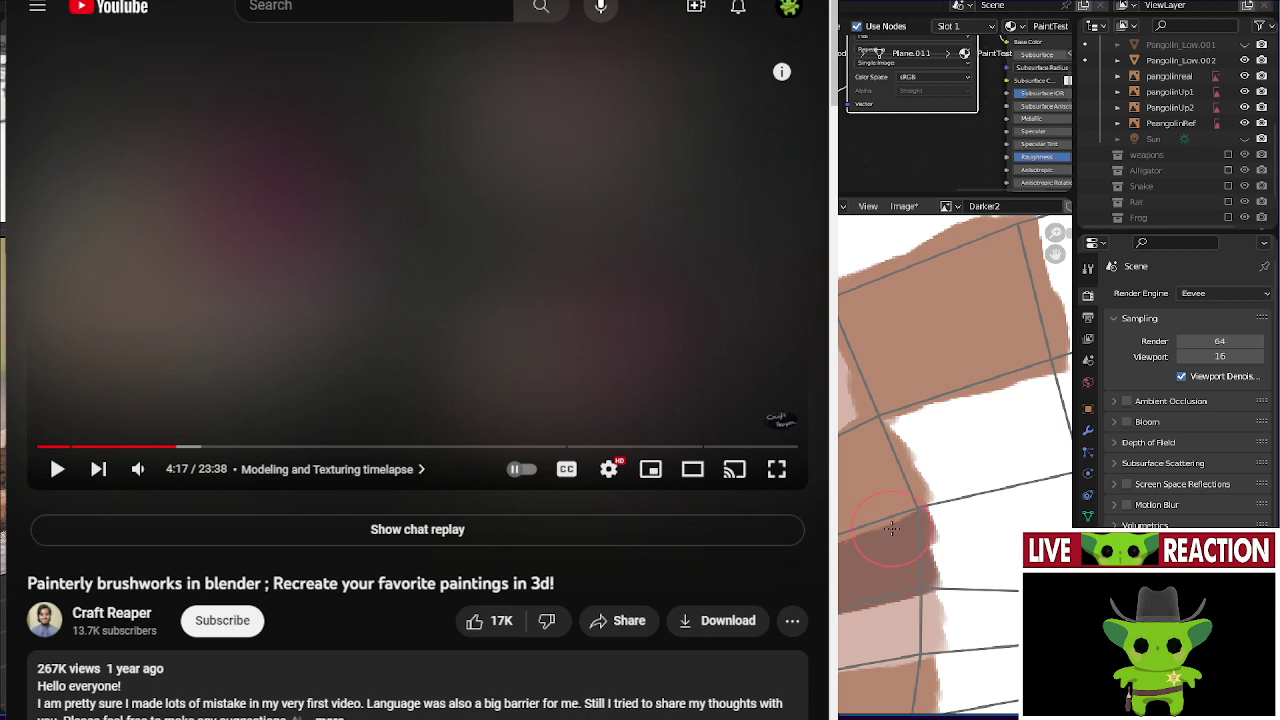
scroll(884, 525, up, 2)
mouse_move(864, 451)
mouse_down()
mouse_move(894, 429)
mouse_move(1042, 396)
mouse_up()
middle_drag(1042, 396, 891, 457)
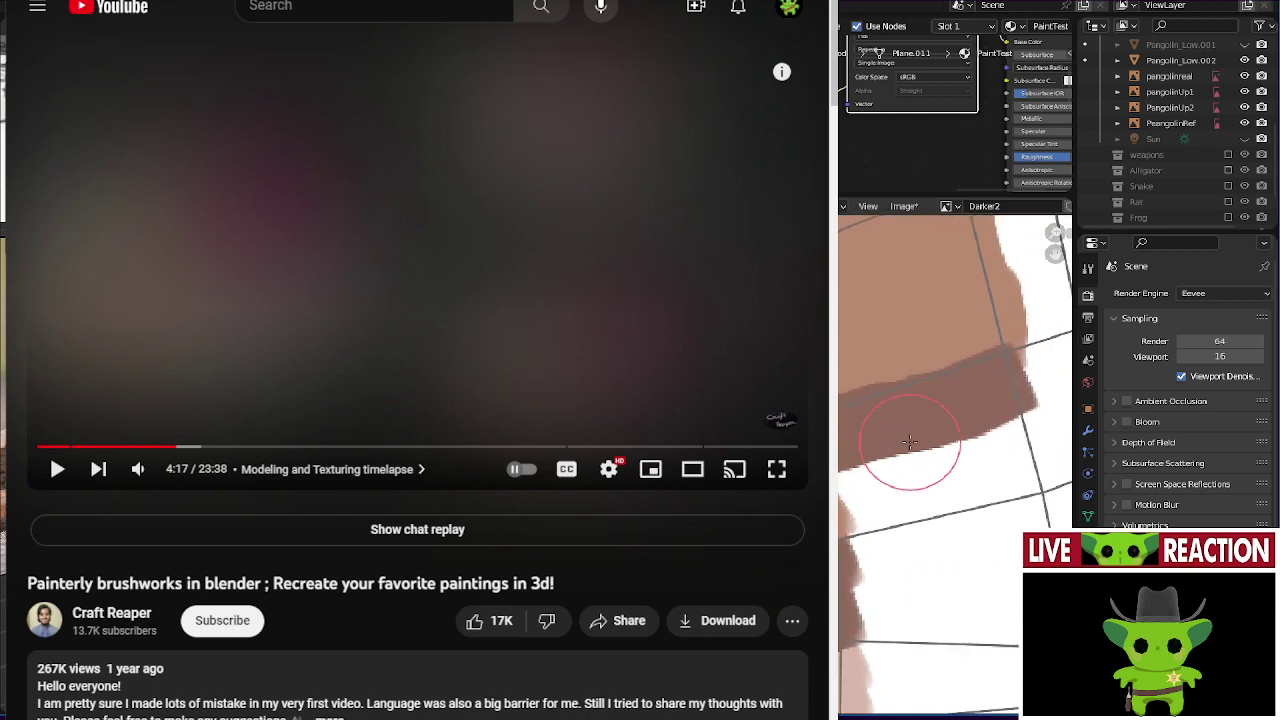
mouse_move(891, 457)
mouse_down()
mouse_move(857, 471)
mouse_move(849, 491)
mouse_move(875, 540)
mouse_move(851, 432)
mouse_move(866, 512)
mouse_move(1040, 464)
mouse_move(1035, 440)
mouse_up()
key(ctrl+z)
drag(880, 462, 1014, 429)
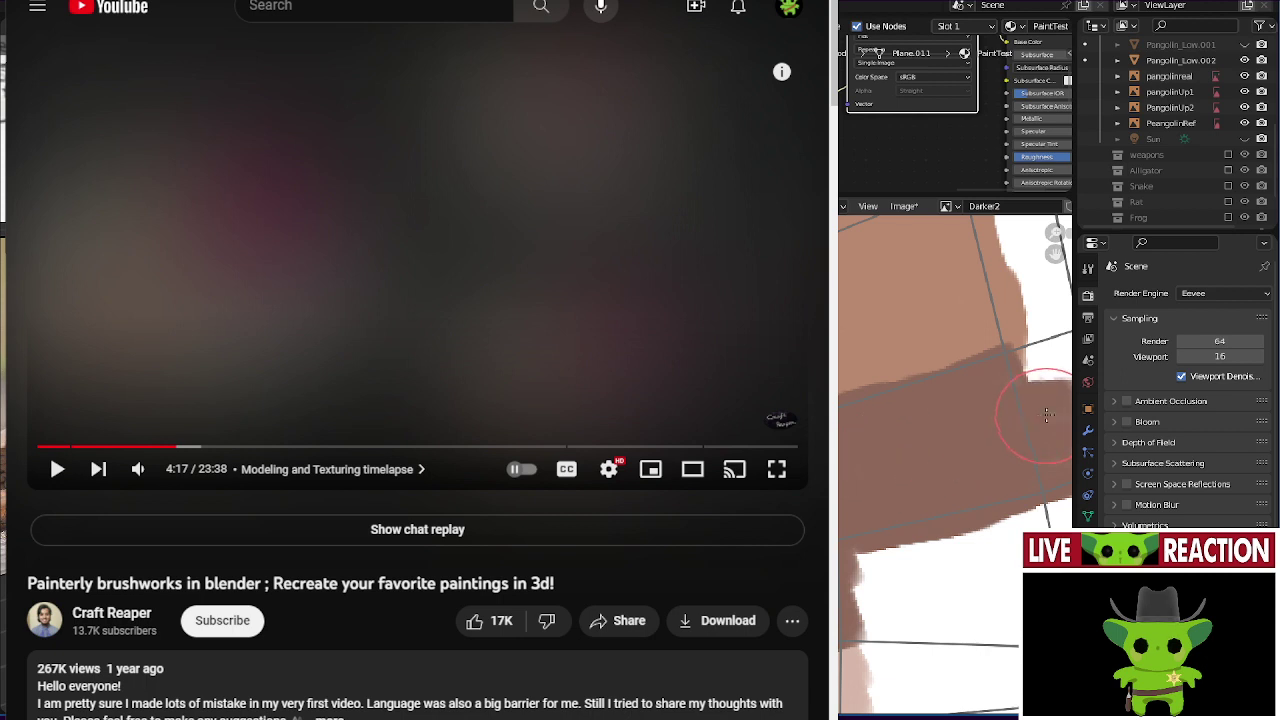
scroll(1012, 424, down, 4)
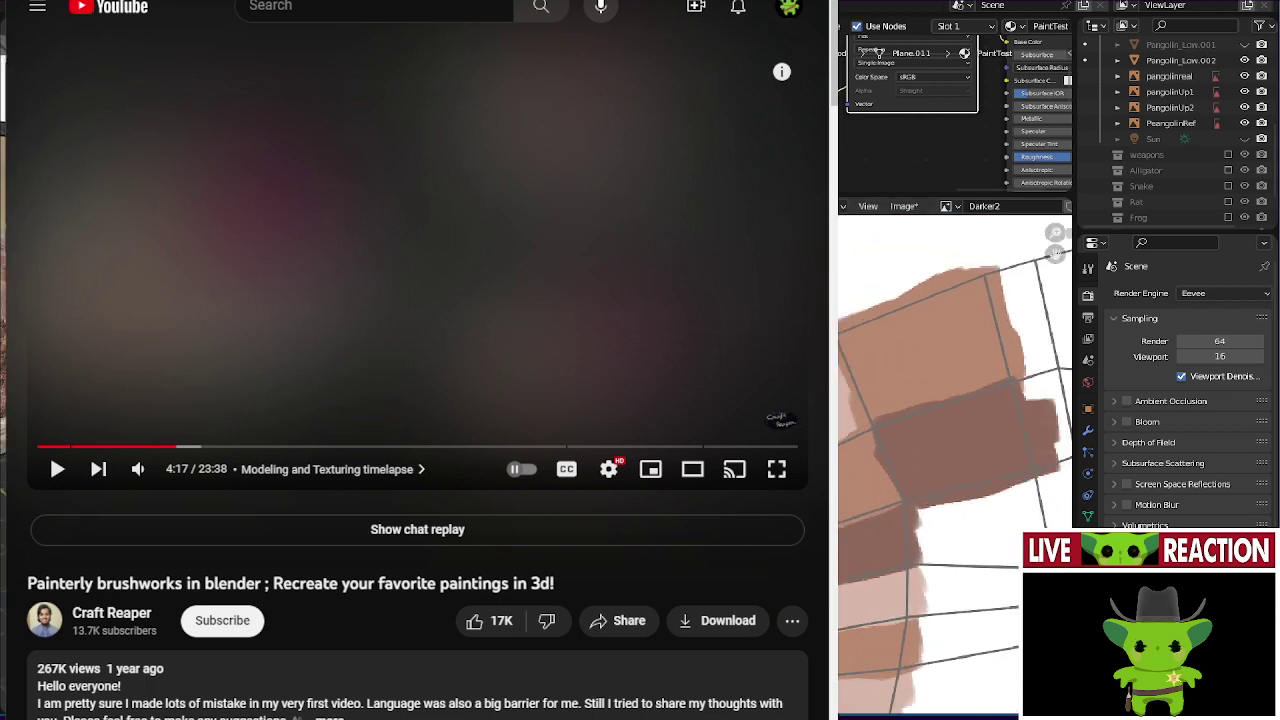
- Sample the pale pink, shrink the brush radius to 7 px, and clean up the pale pink band's edge against the tan face
scroll(923, 430, up, 4)
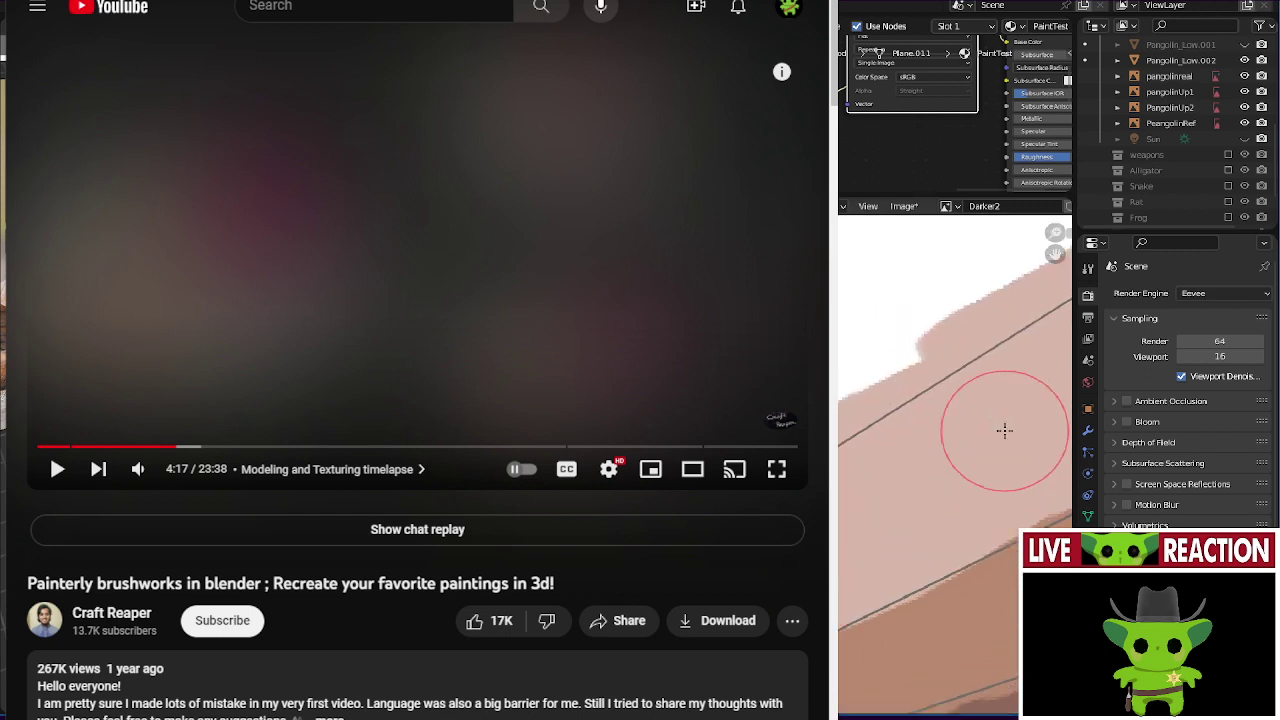
scroll(976, 456, down, 3)
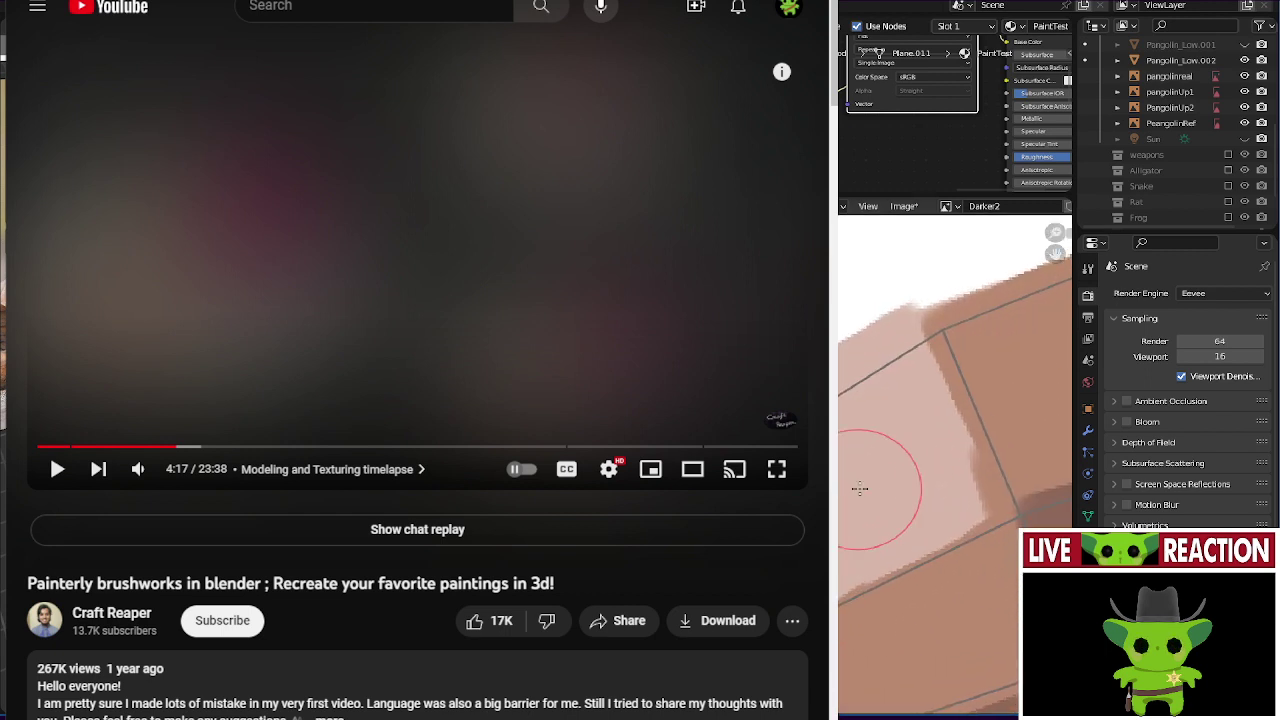
key(f)
click(988, 500)
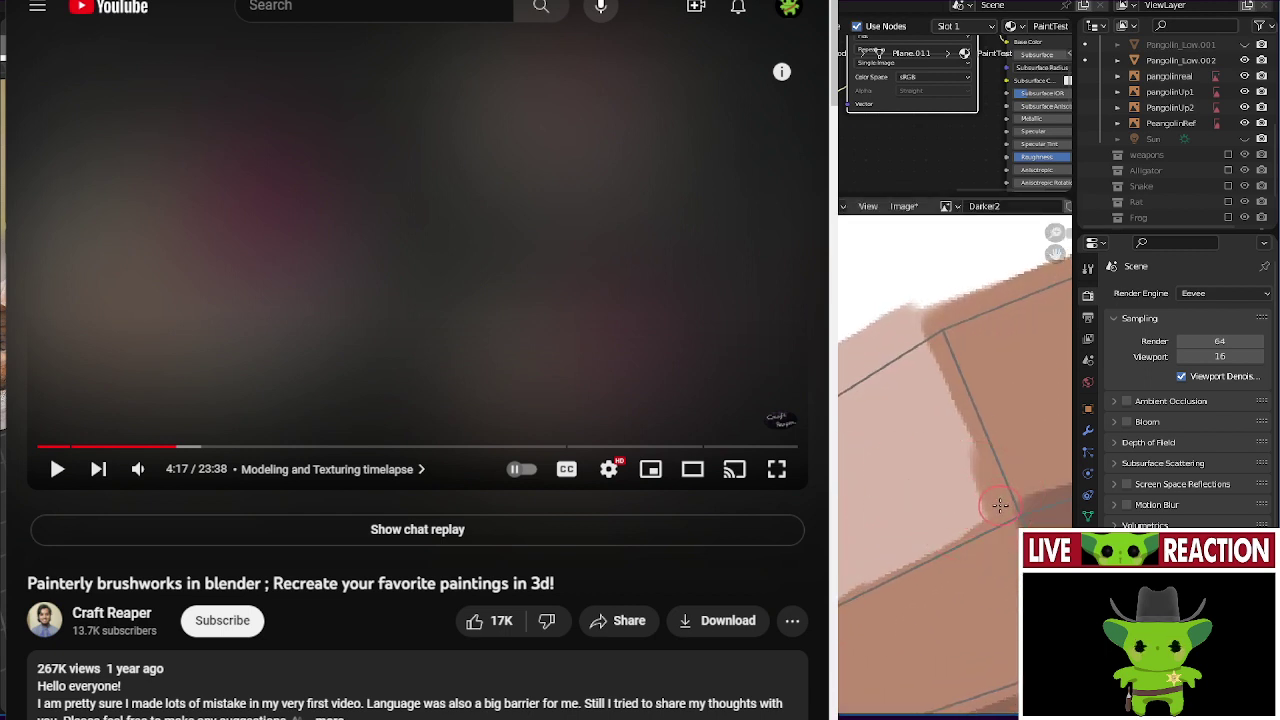
mouse_move(914, 300)
mouse_down()
mouse_move(941, 430)
mouse_move(1008, 513)
mouse_move(914, 323)
mouse_up()
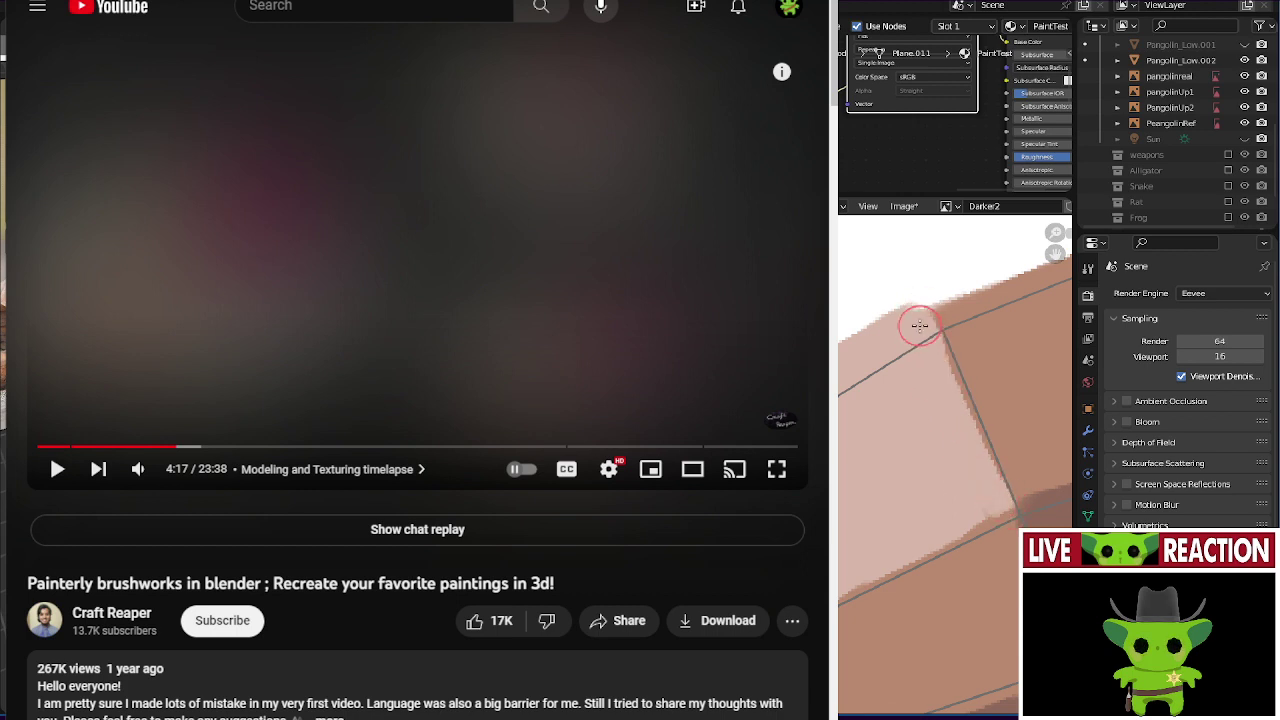
click(1006, 503)
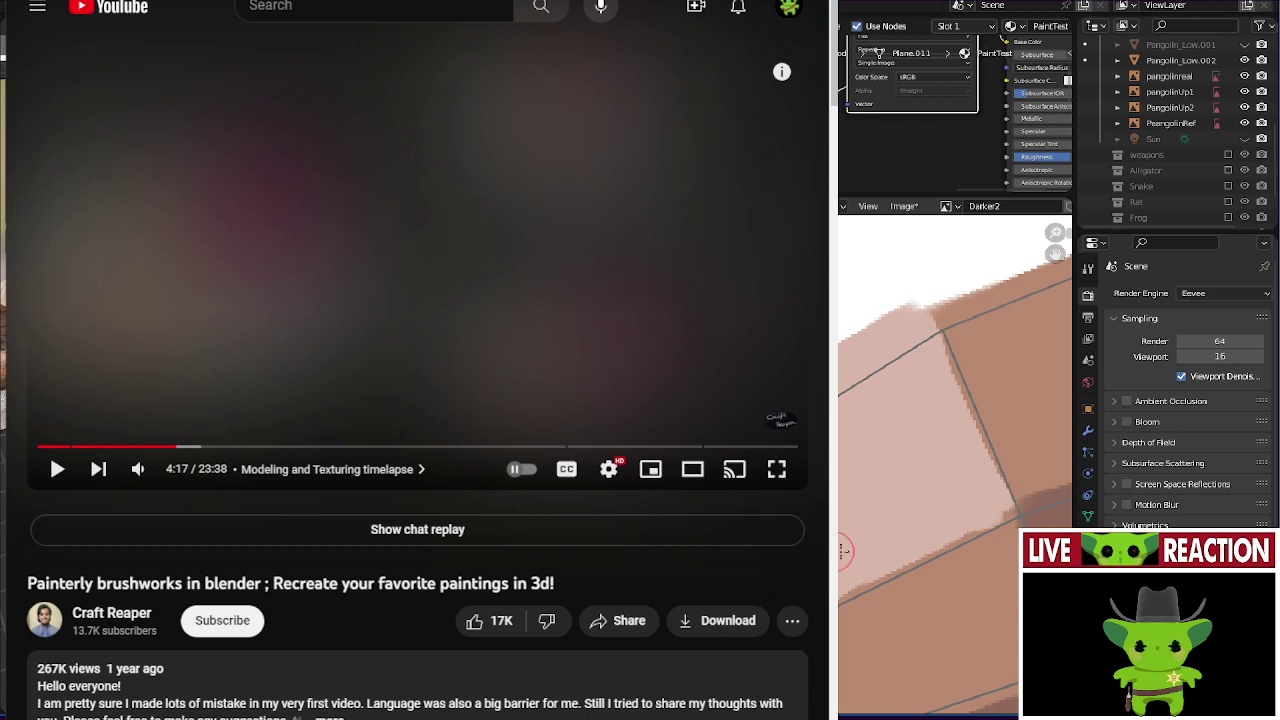
scroll(898, 537, down, 2)
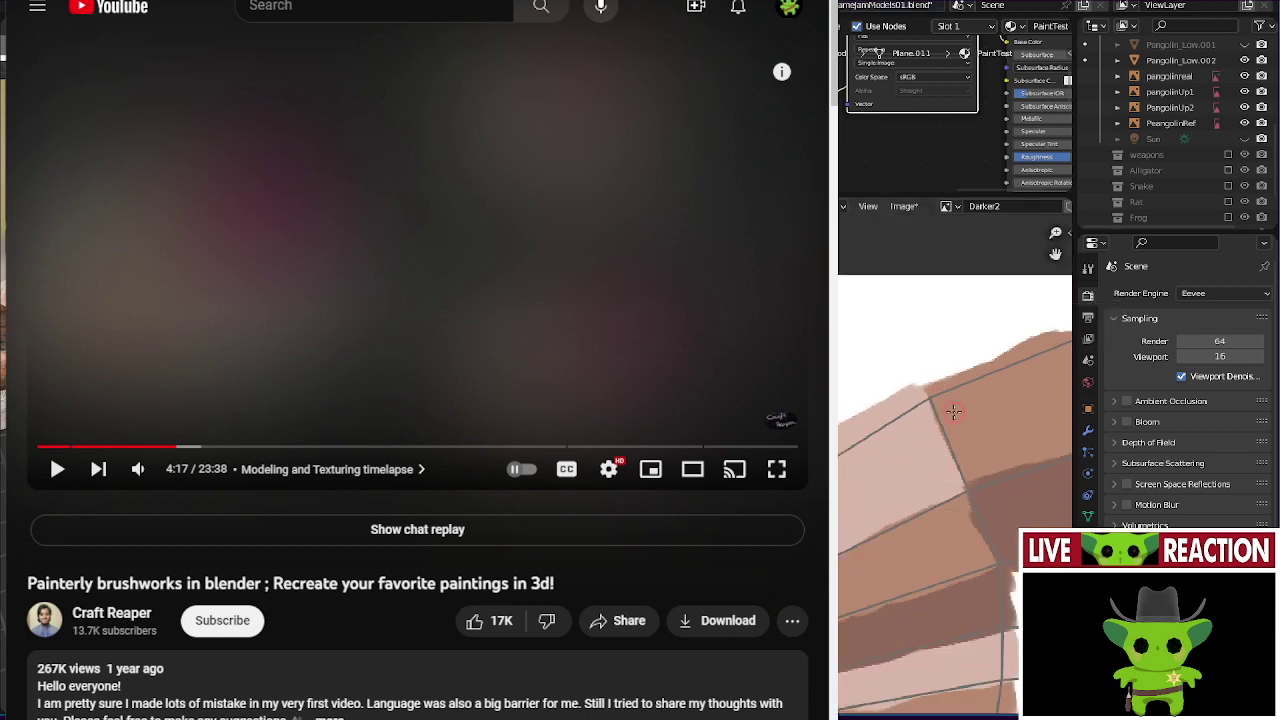
- Save the painted Darker2 texture image
key(alt+s)
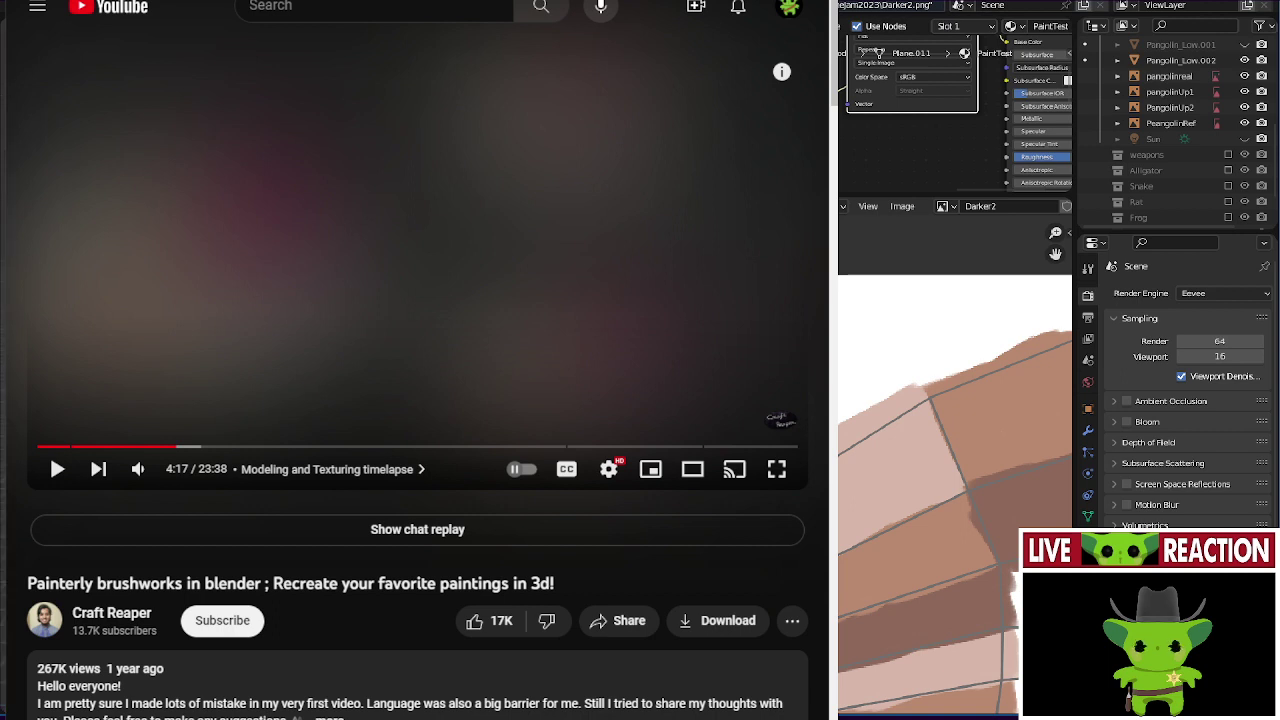
key(ctrl+z)
key(ctrl+z)
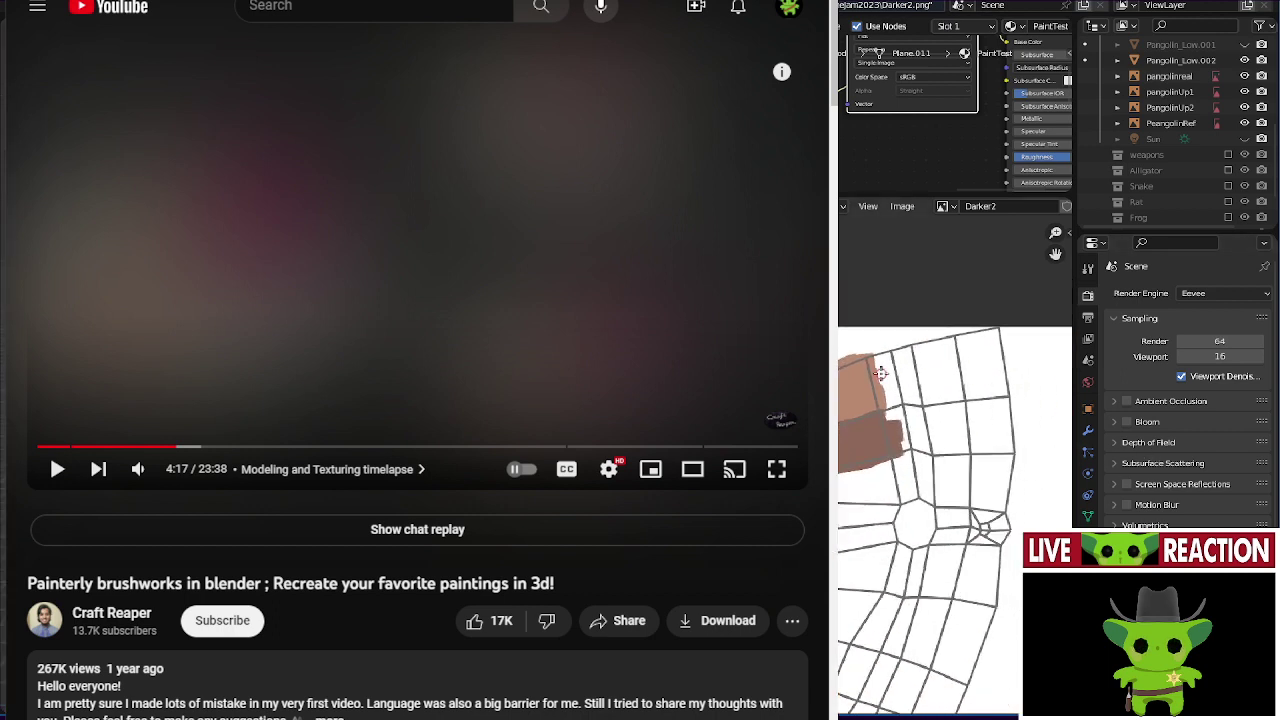
key(ctrl+z)
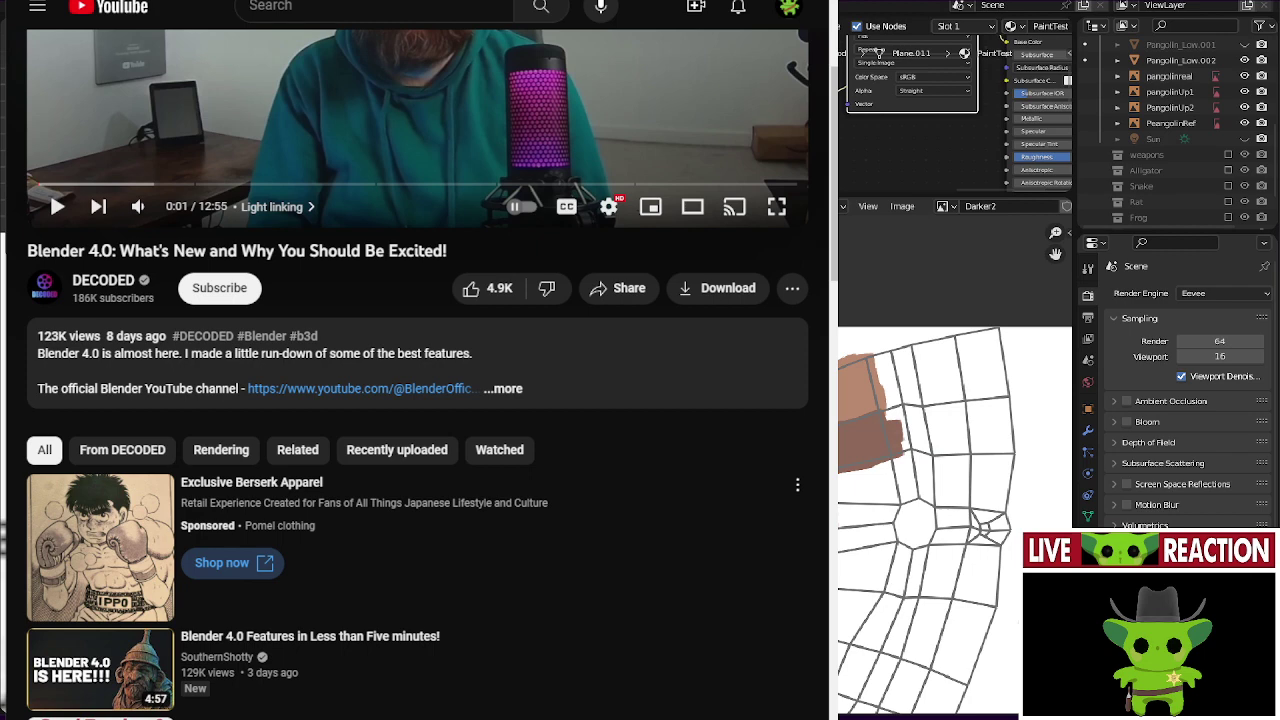
- Switch from the browser back to the Blender window with the textured pangolin
key(alt+Tab)
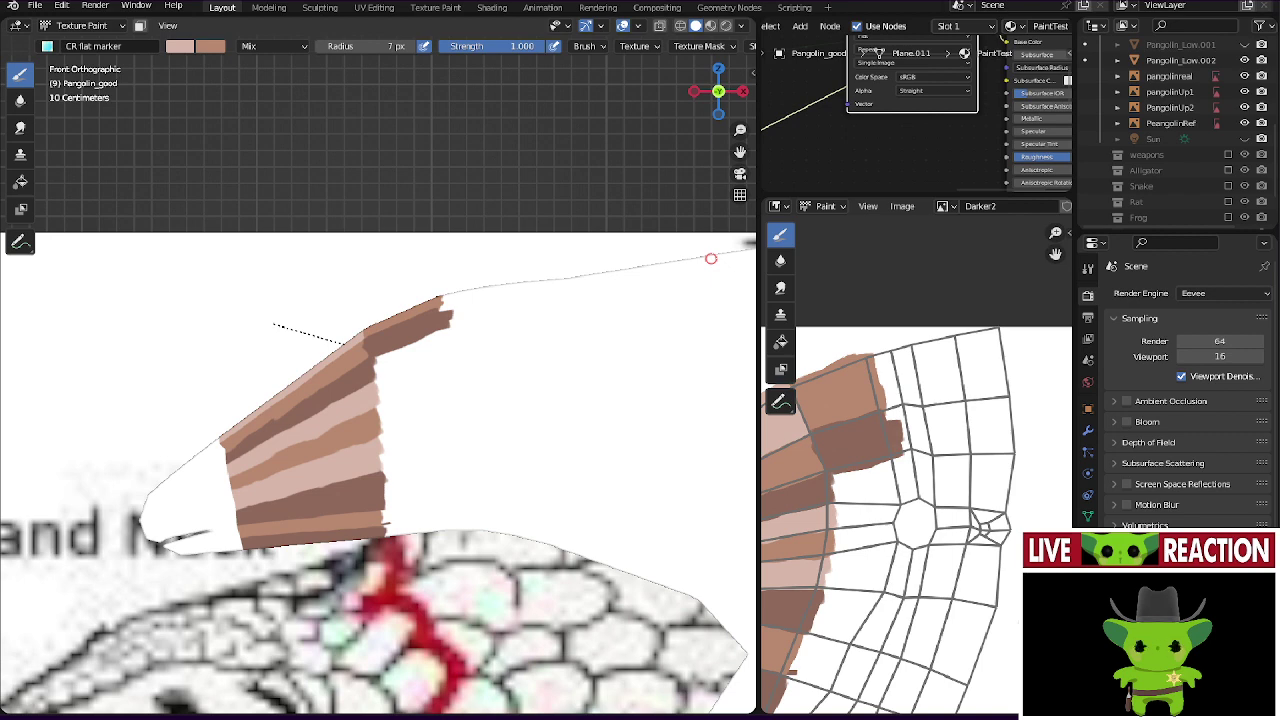
key(alt+Tab)
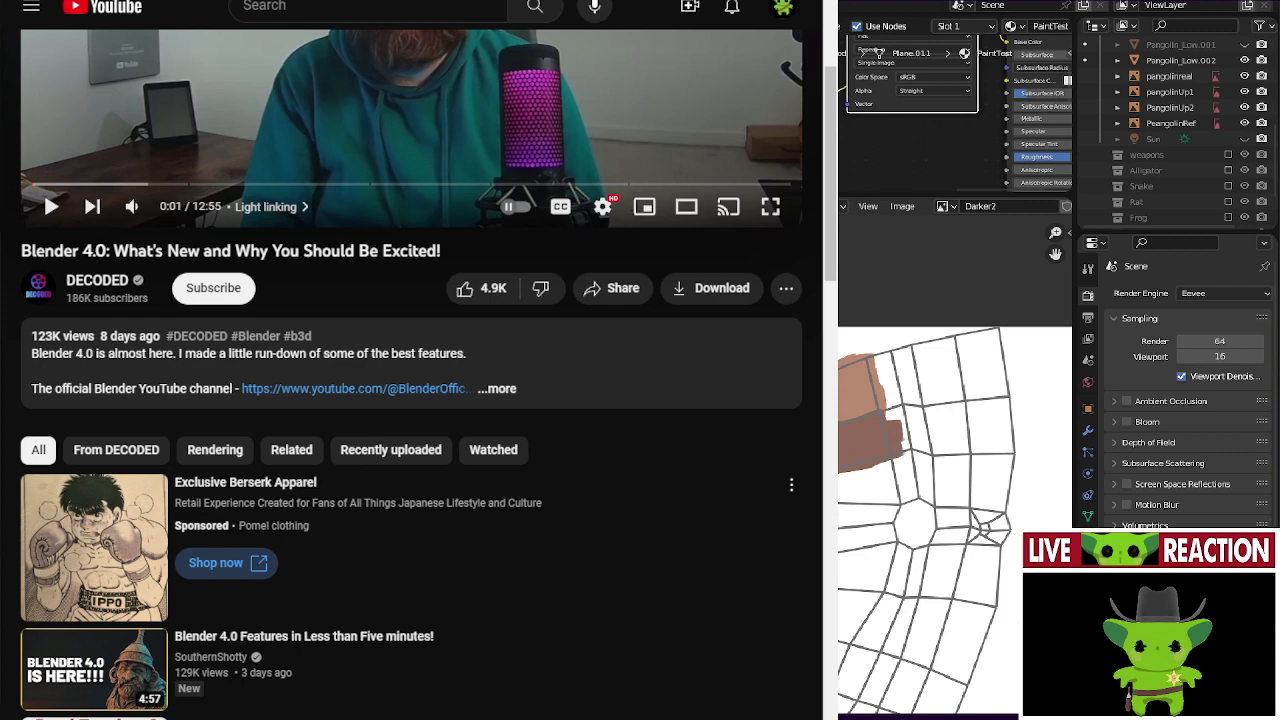
key(alt+Tab)
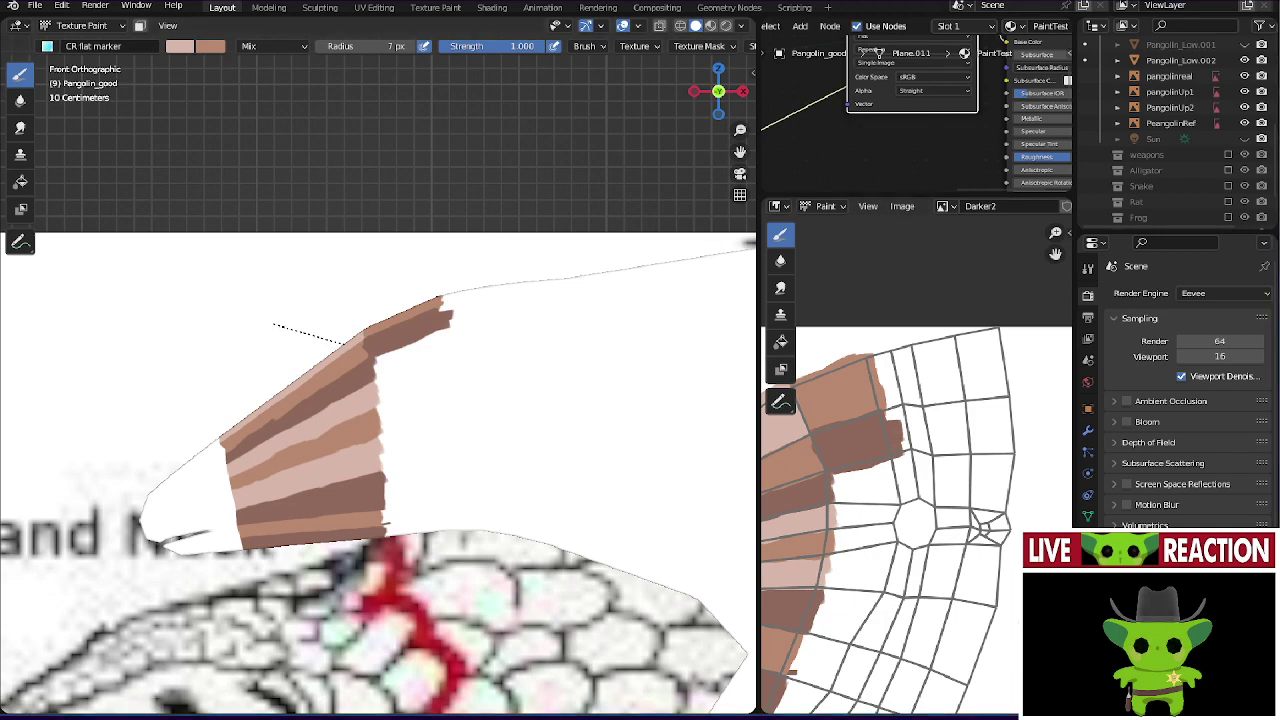
middle_drag(440, 326, 392, 415)
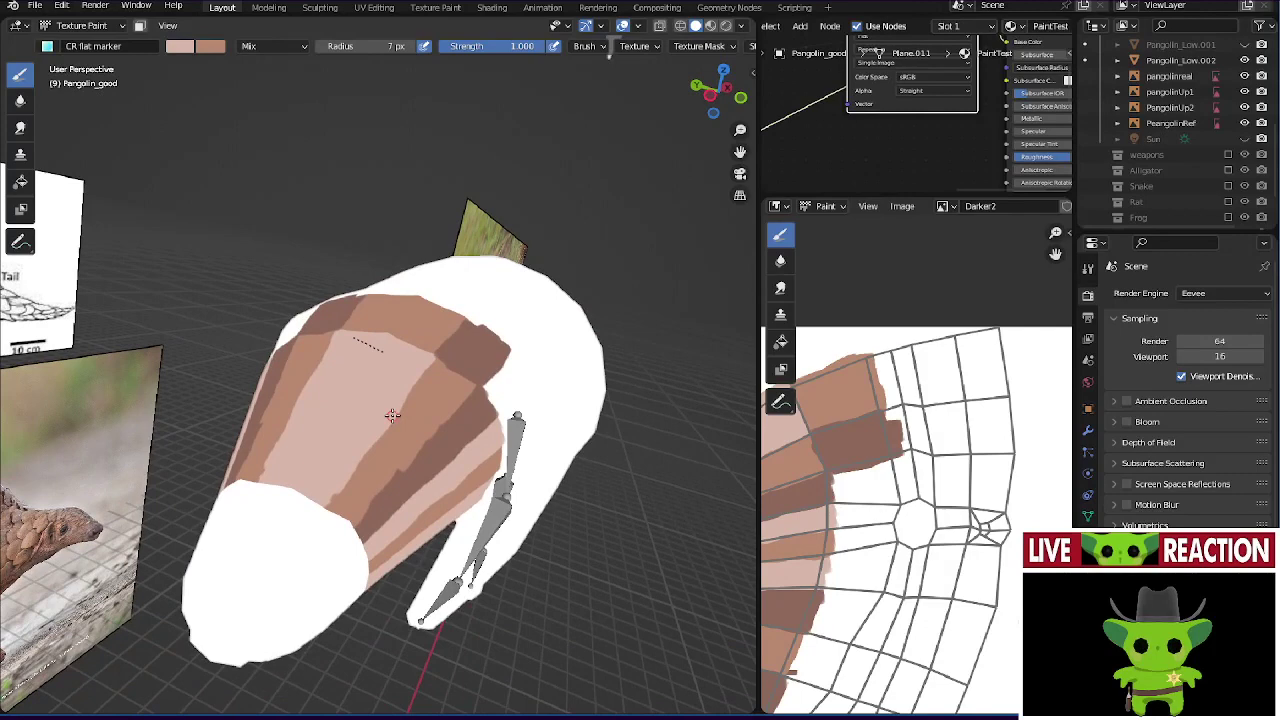
scroll(392, 415, up, 2)
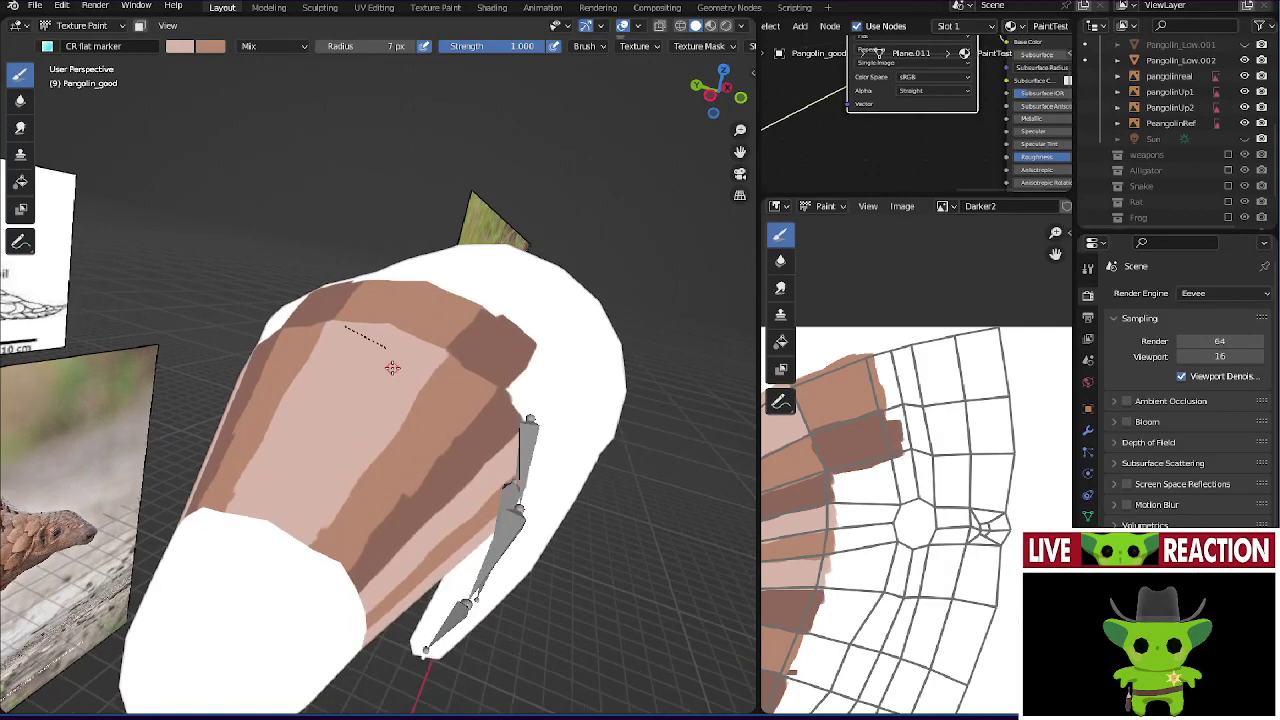
drag(386, 340, 386, 355)
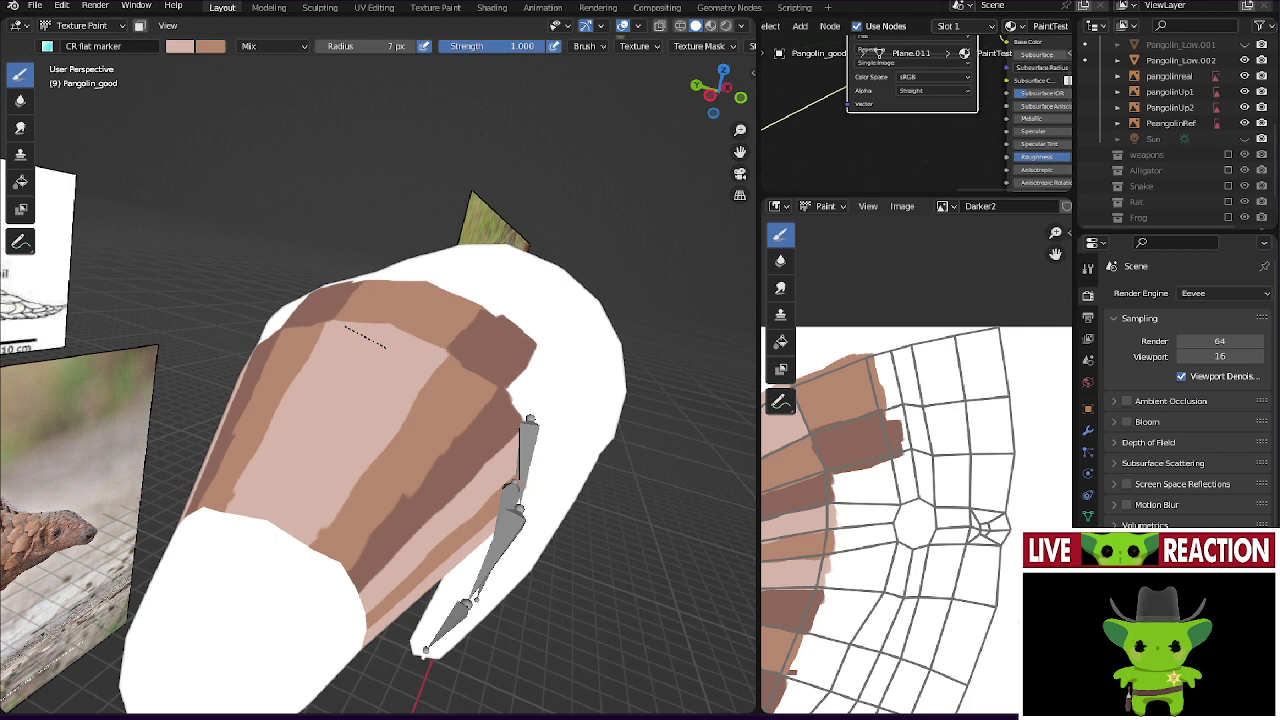
- Switch to the browser, play "Blender 4.0: What's New and Why You Should Be Excited!", adjust its volume, and pause it
key(alt+Tab)
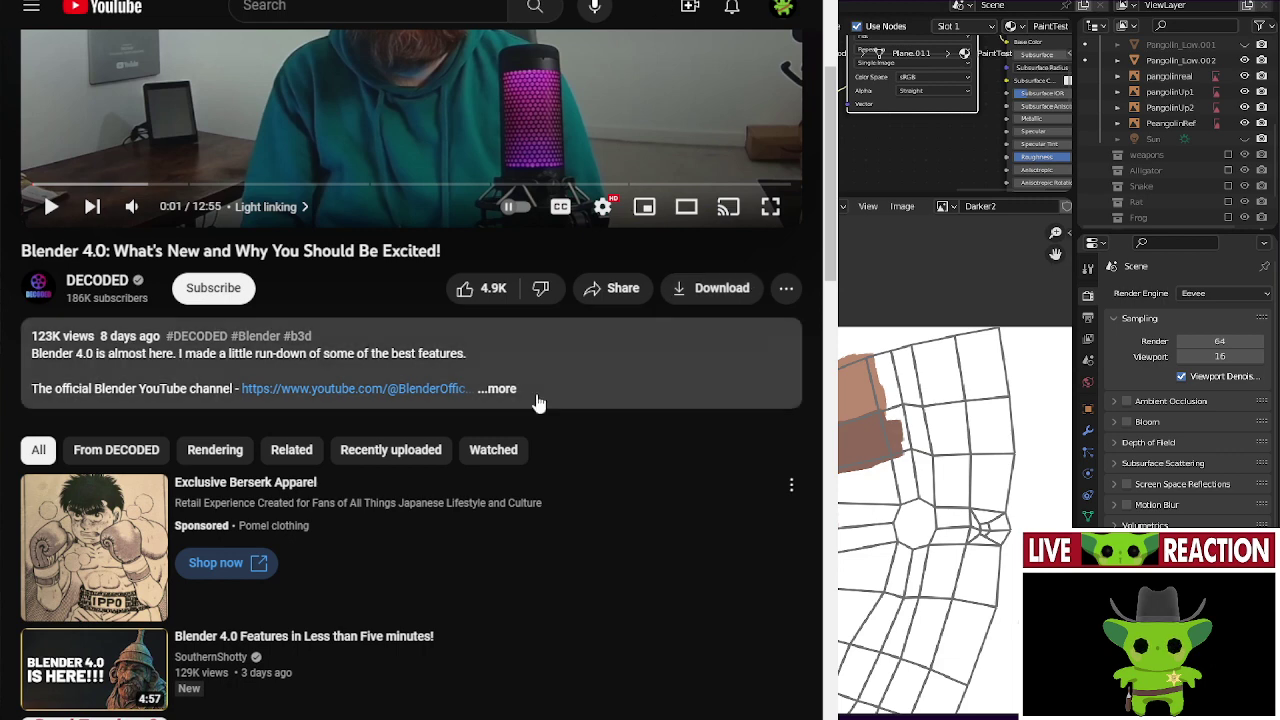
scroll(515, 520, up, 1)
scroll(510, 505, up, 1)
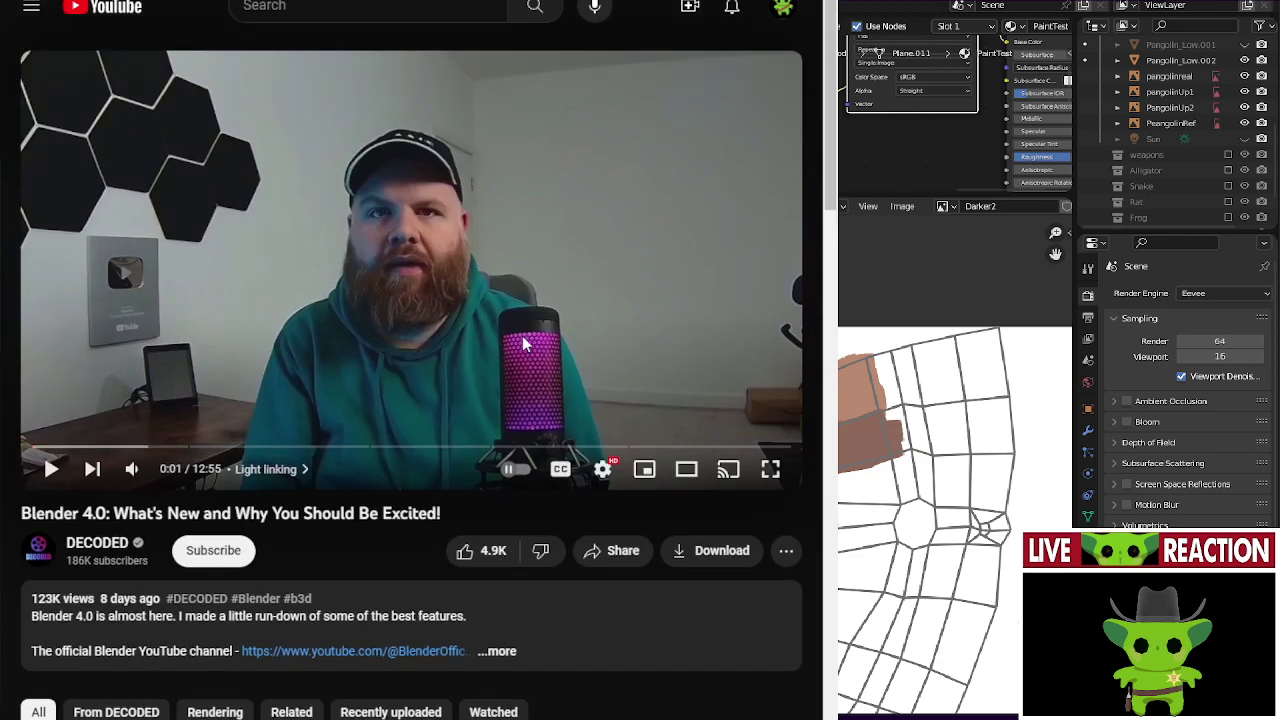
click(51, 469)
drag(180, 471, 190, 474)
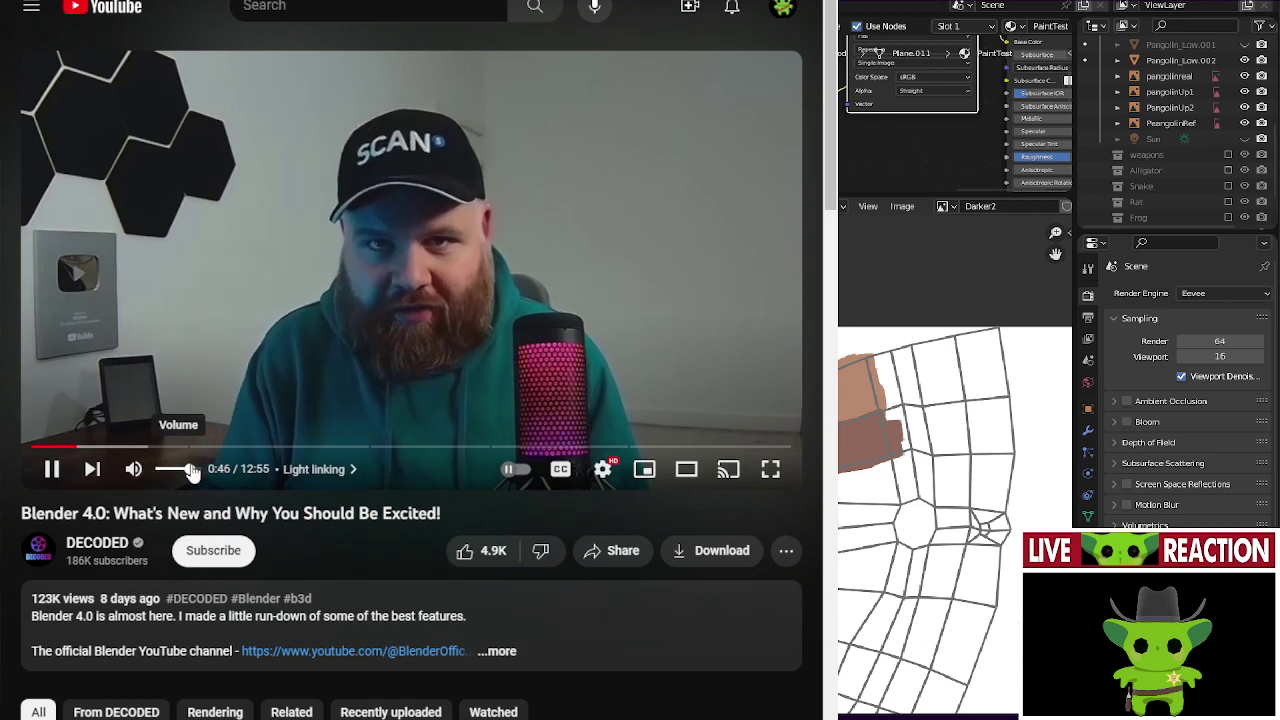
key(space)
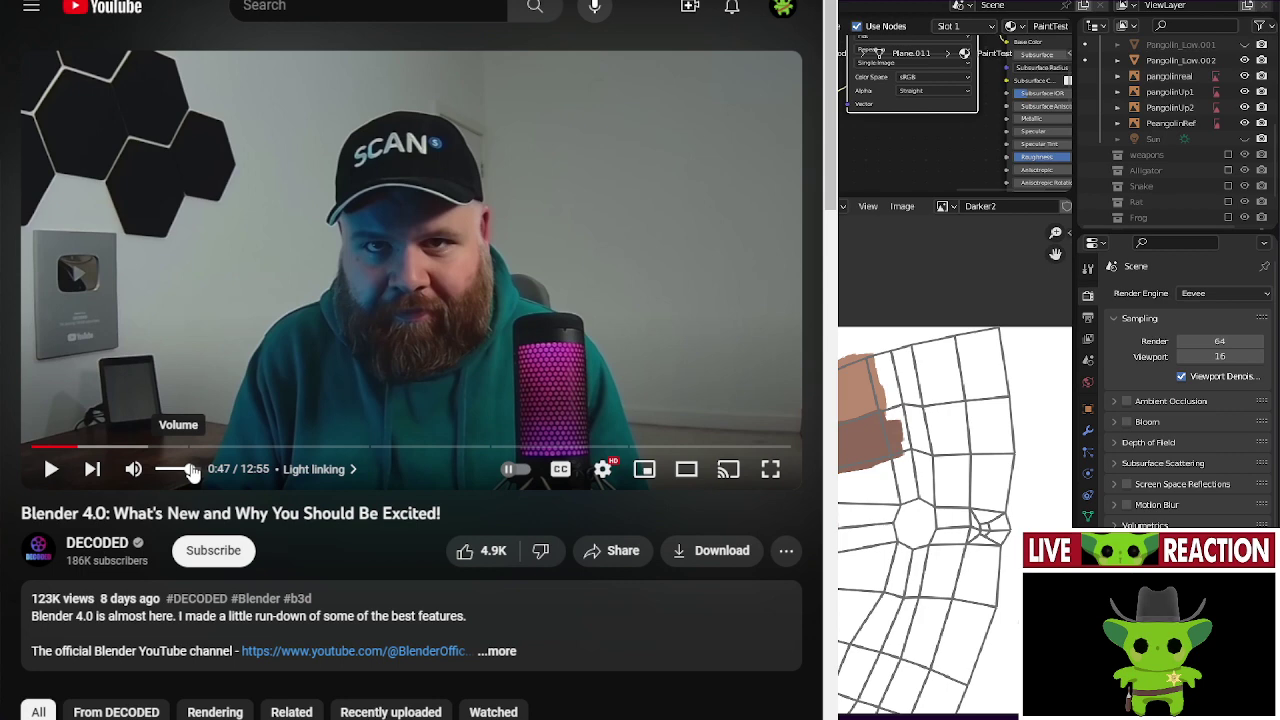
- Resume the Blender 4.0 "What's New" video and skip the ads that interrupt it
key(space)
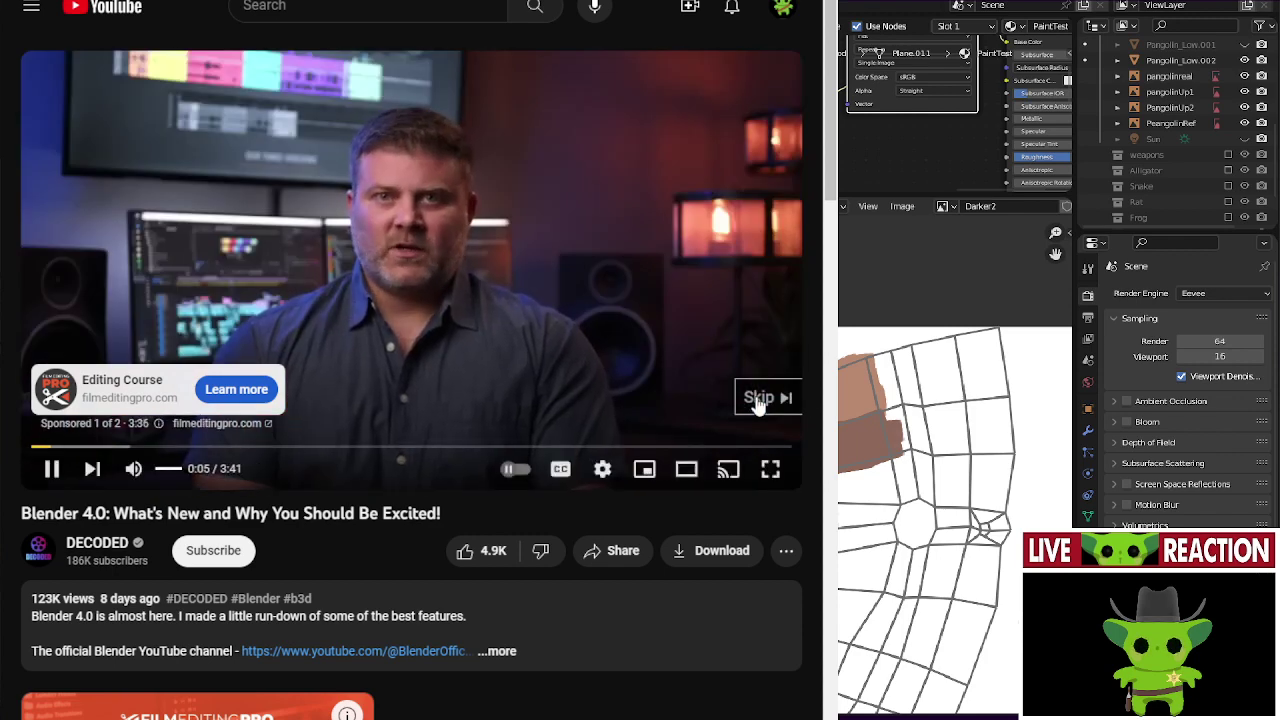
click(755, 395)
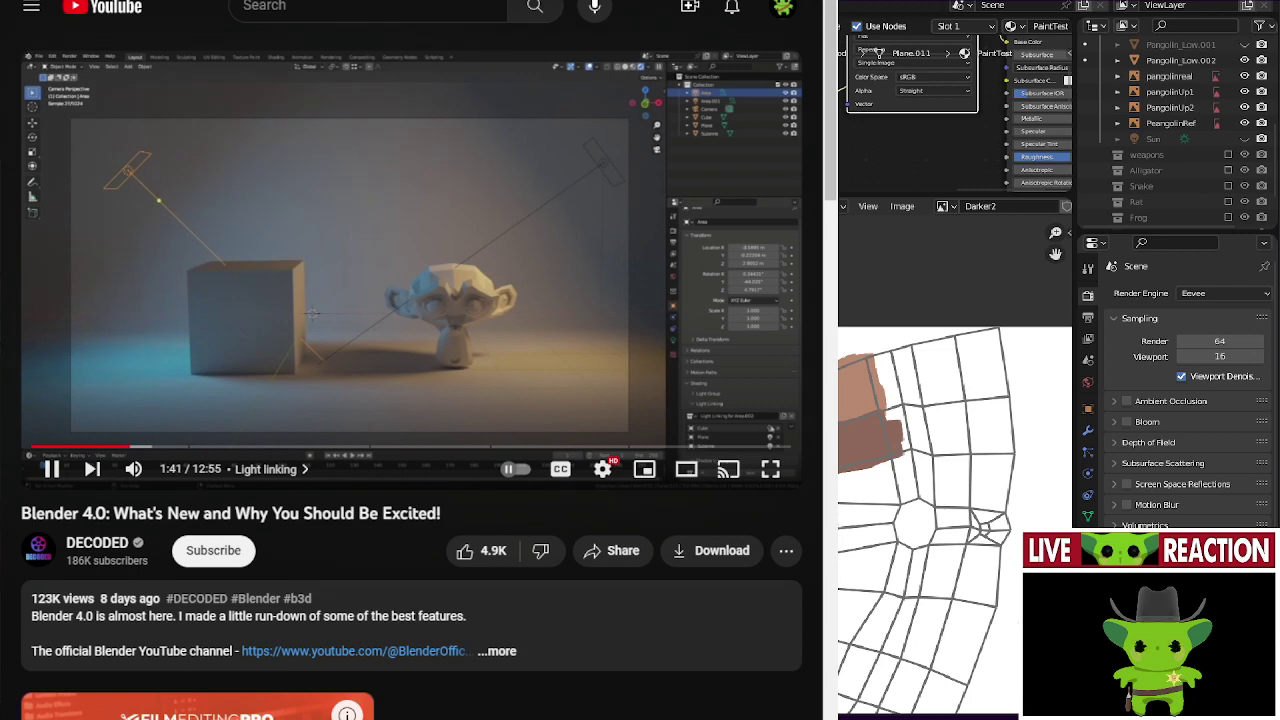
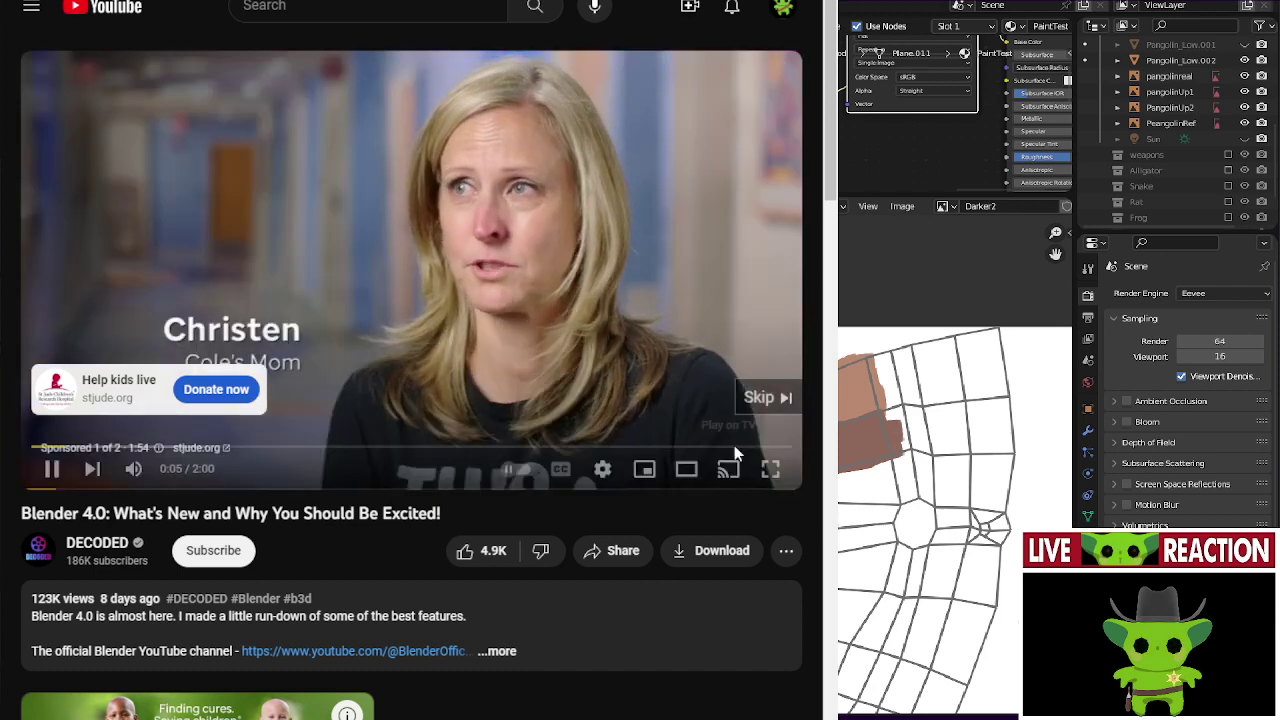
click(760, 395)
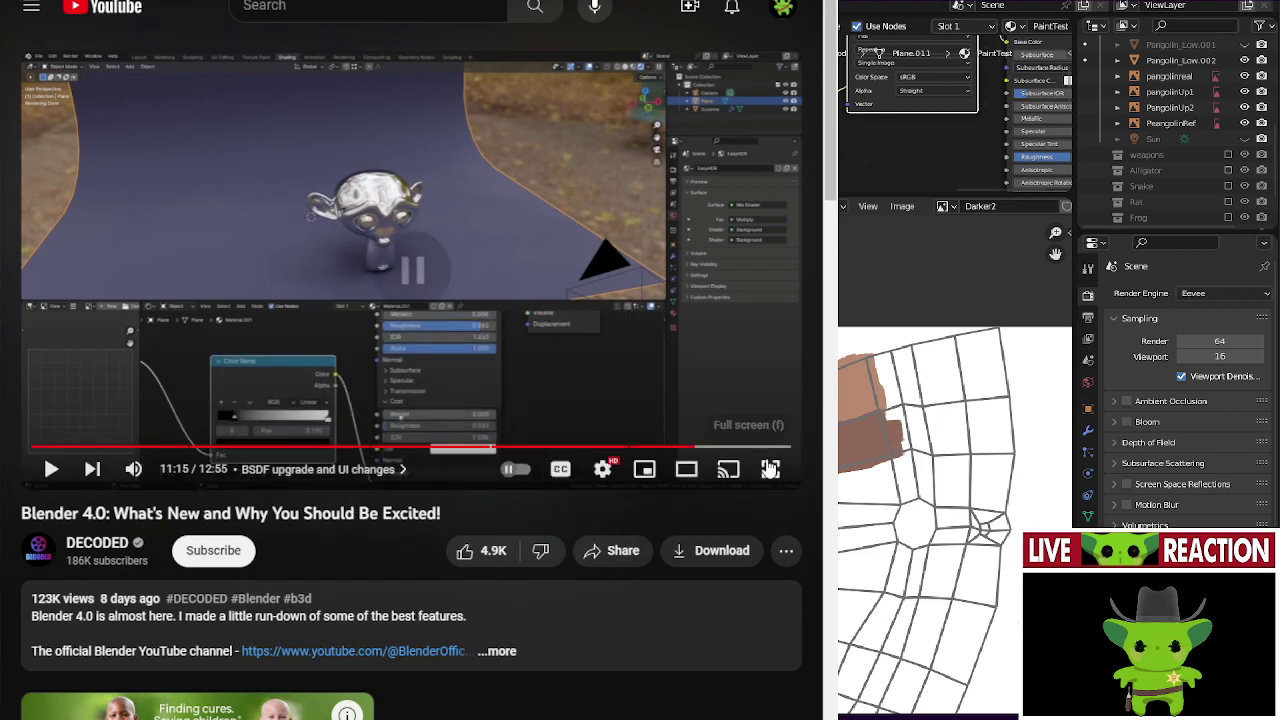
- Watch the "BSDF upgrade and UI changes" chapter in full screen, then return to the normal player size
click(770, 469)
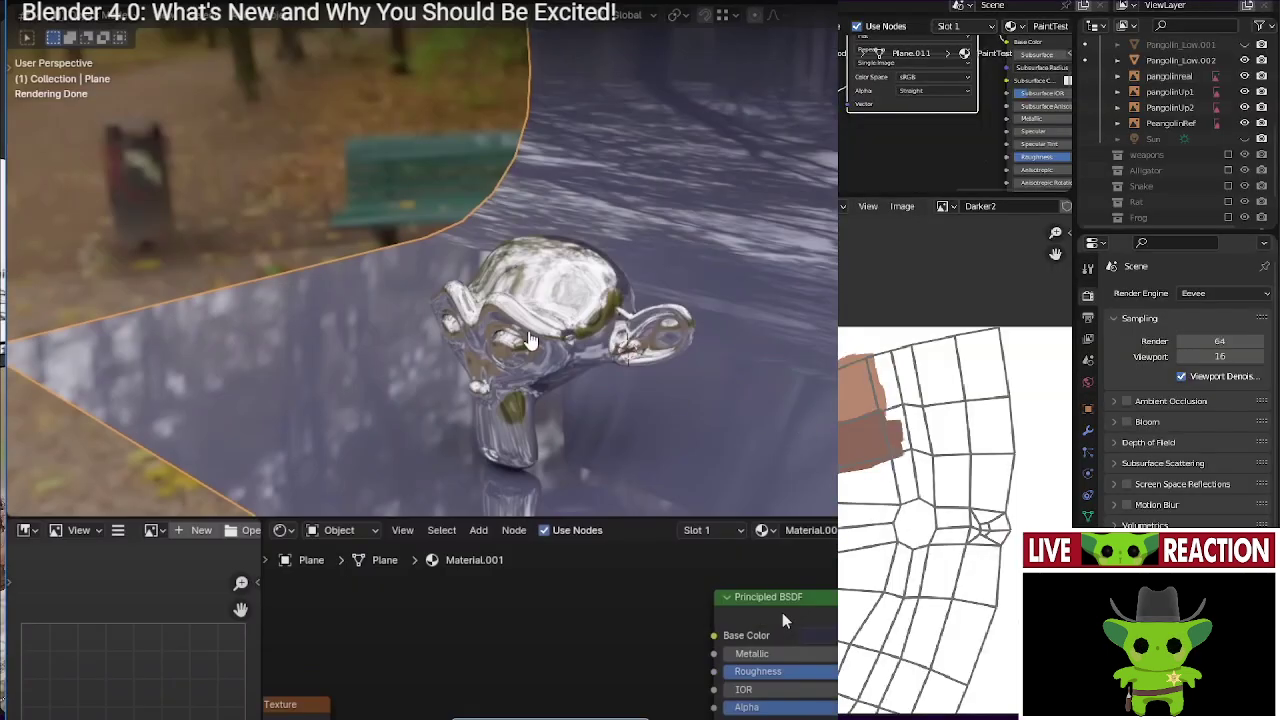
key(Escape)
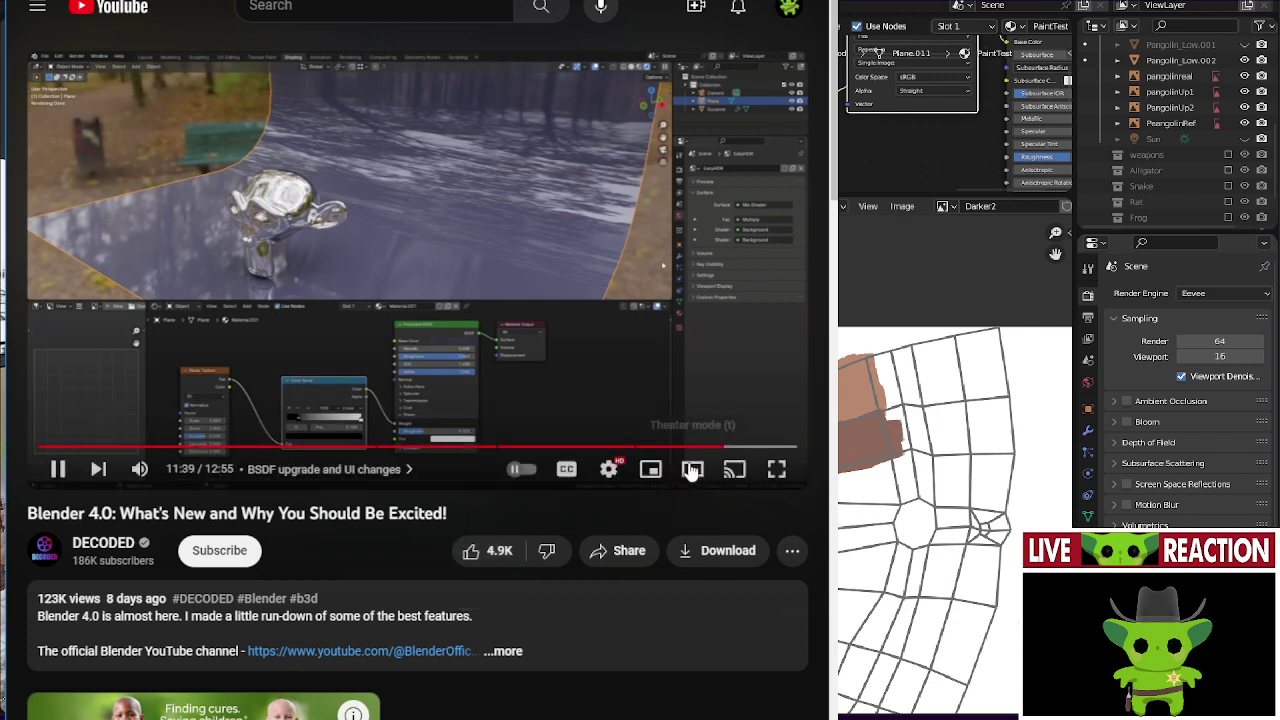
click(776, 467)
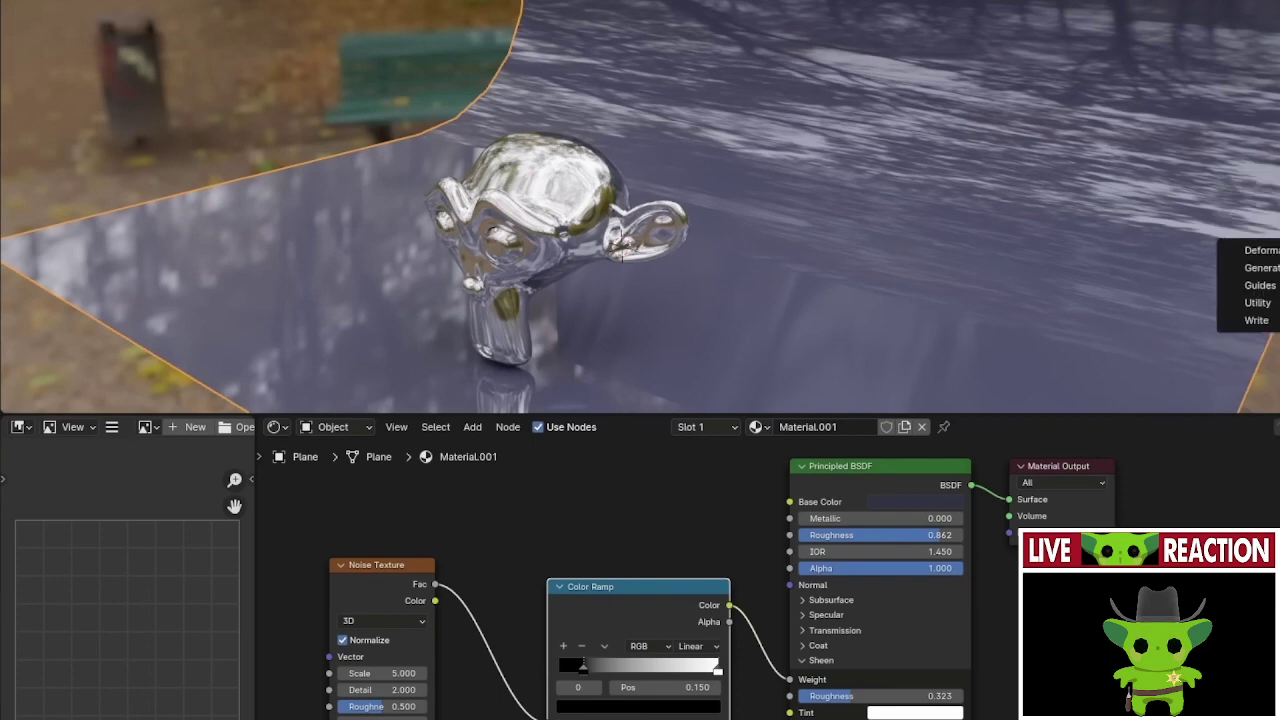
click(701, 408)
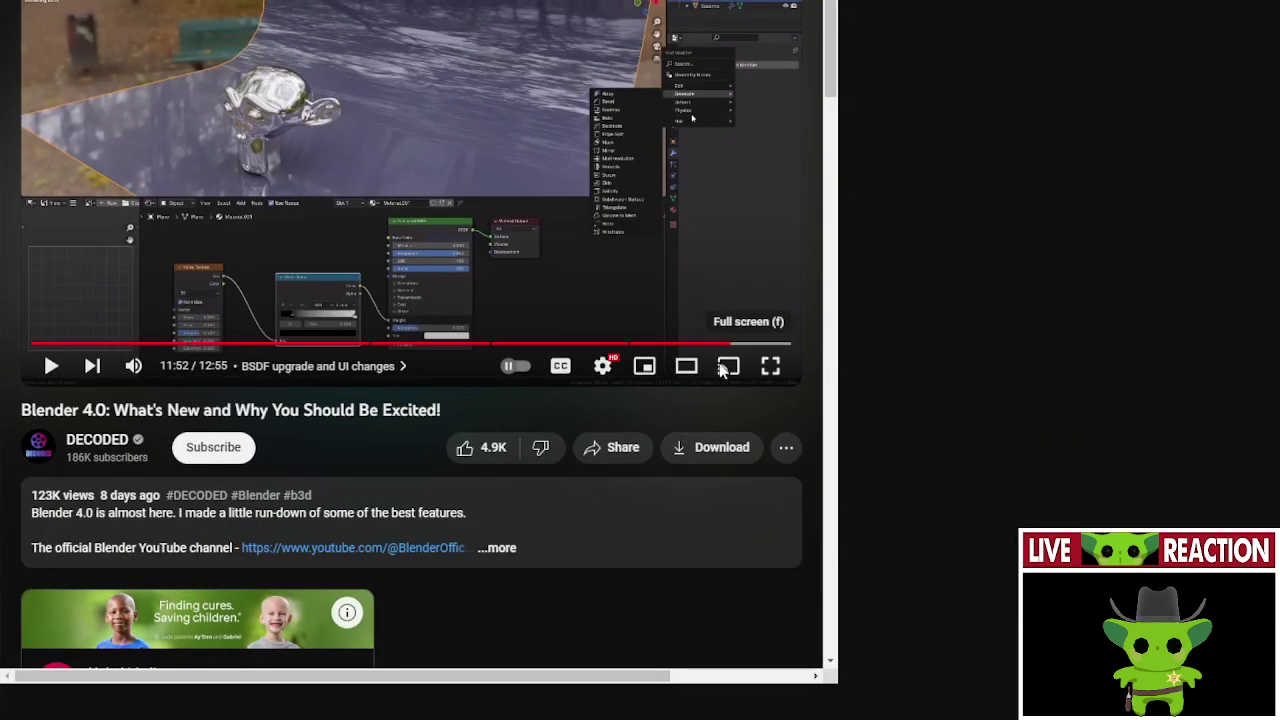
key(f)
click(713, 337)
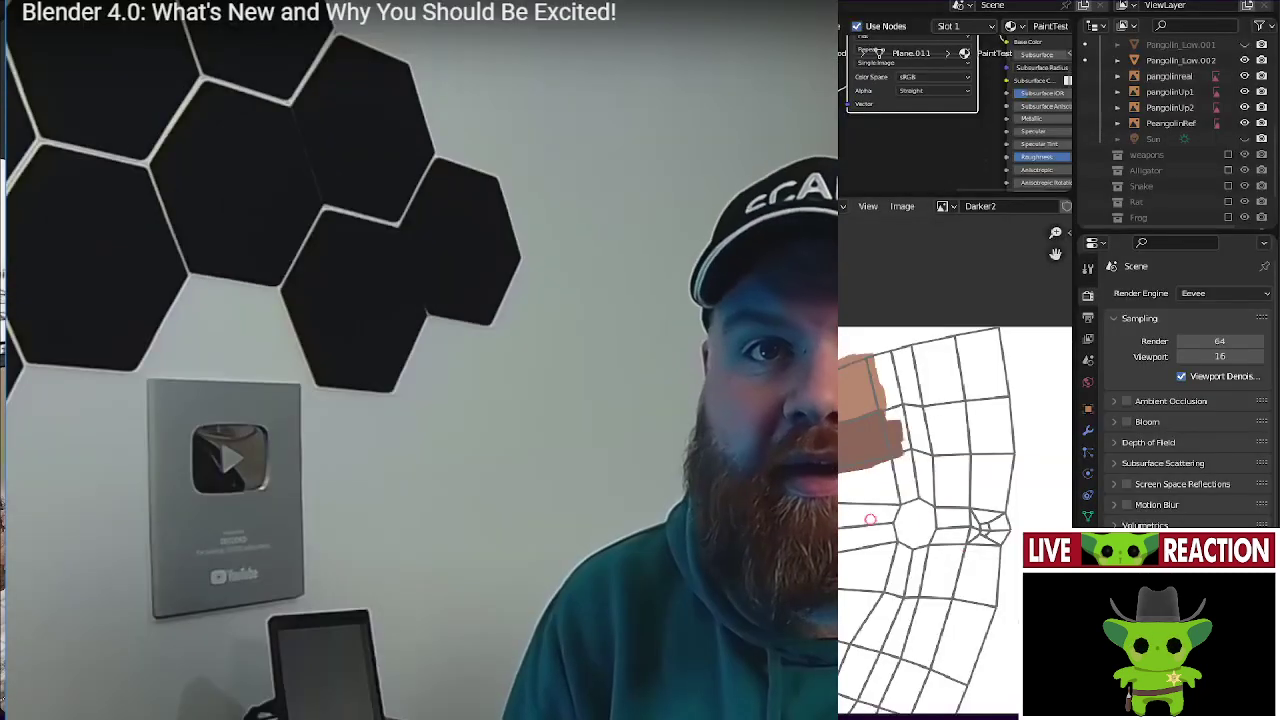
key(Escape)
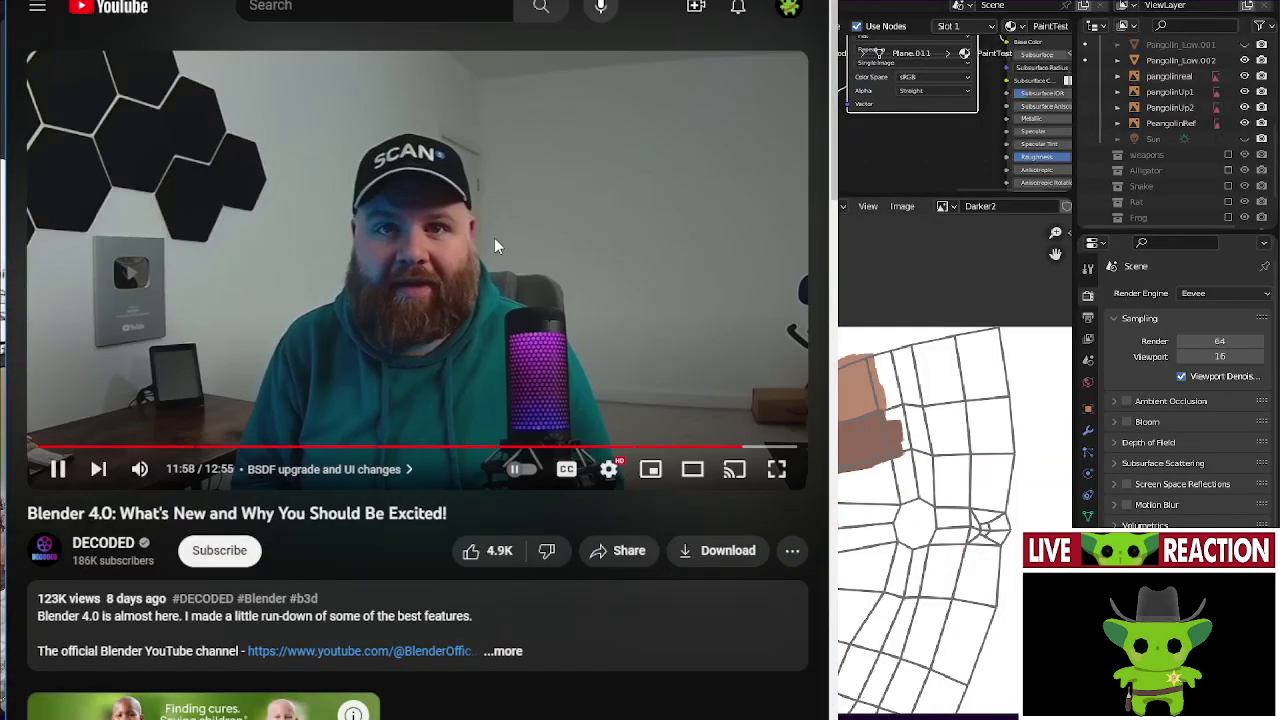
- Pause the current video and open the suggested video "Blender 4.0 Features in Less than Five minutes!"
click(494, 237)
click(707, 398)
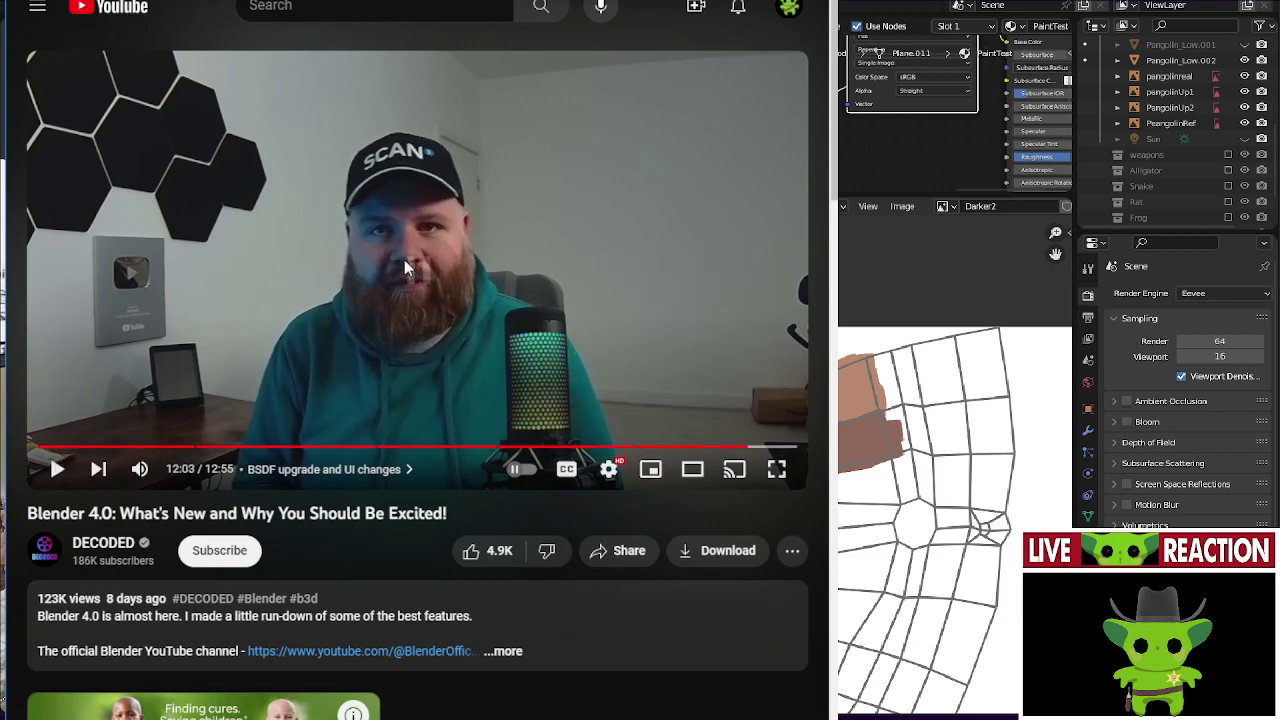
scroll(395, 300, down, 6)
scroll(388, 333, down, 2)
mouse_move(80, 295)
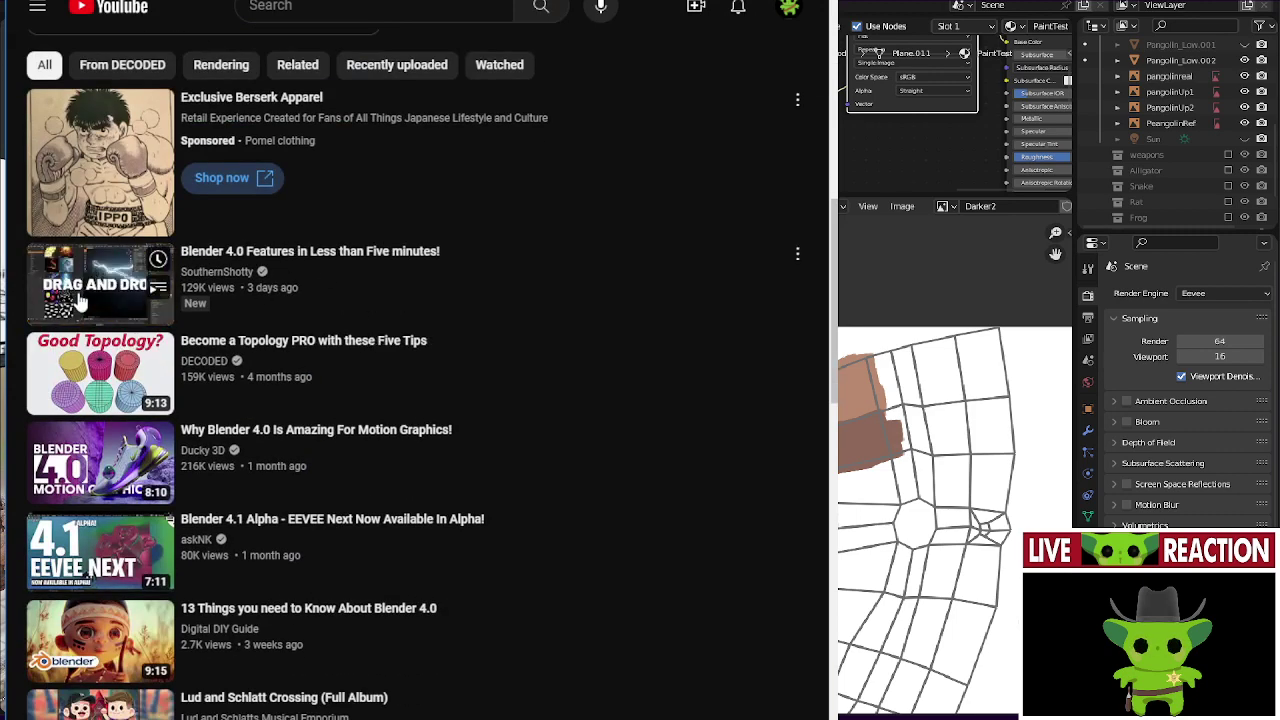
mouse_move(82, 517)
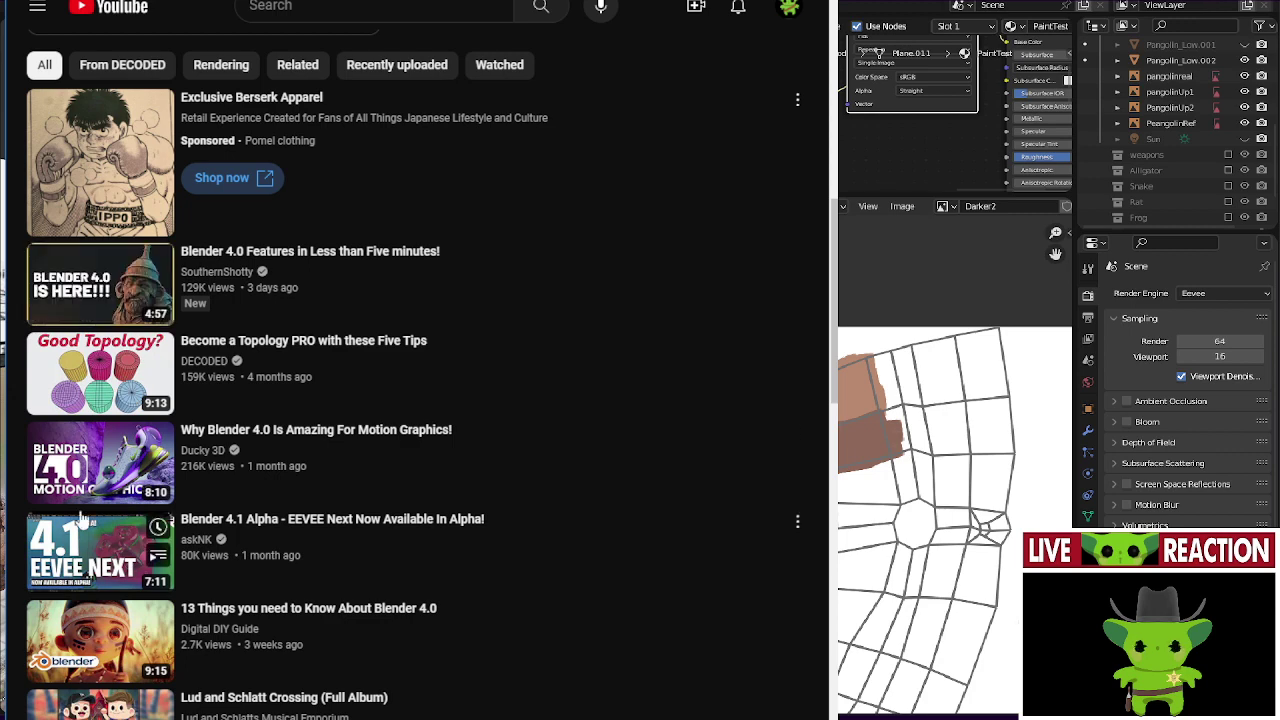
click(90, 300)
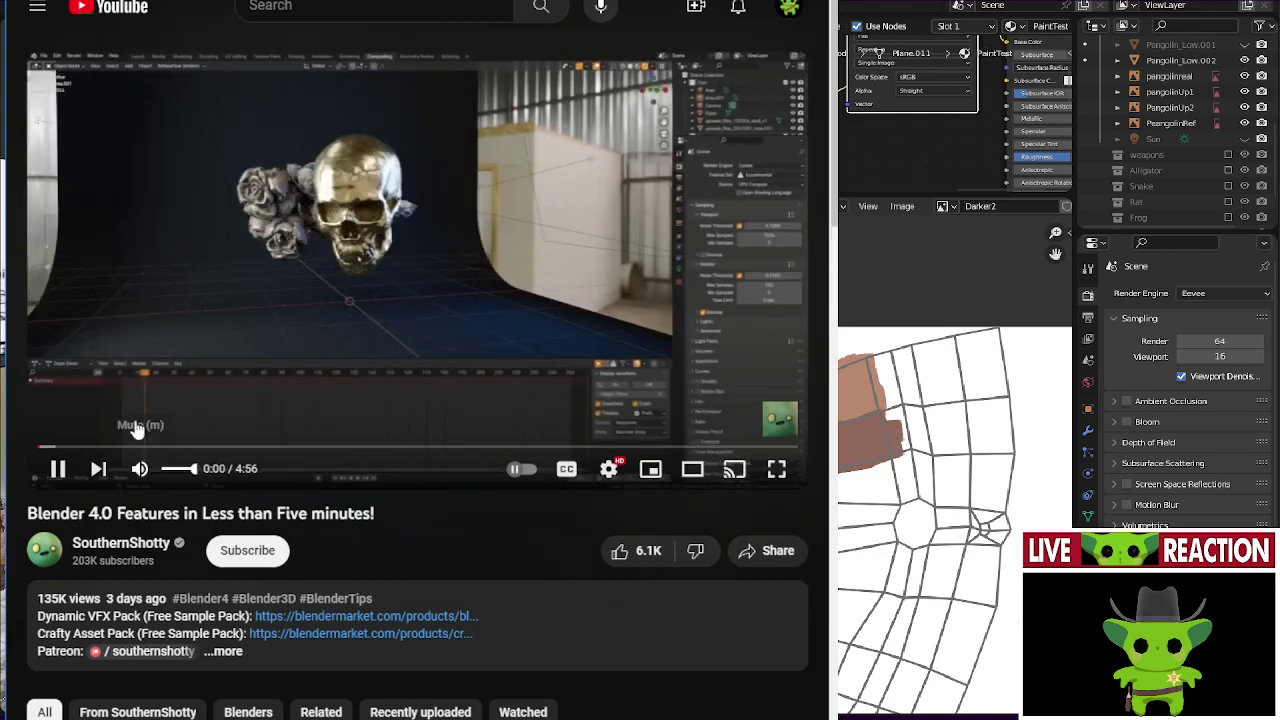
- Pause the newly opened video and look through the suggested videos listed below it
click(157, 400)
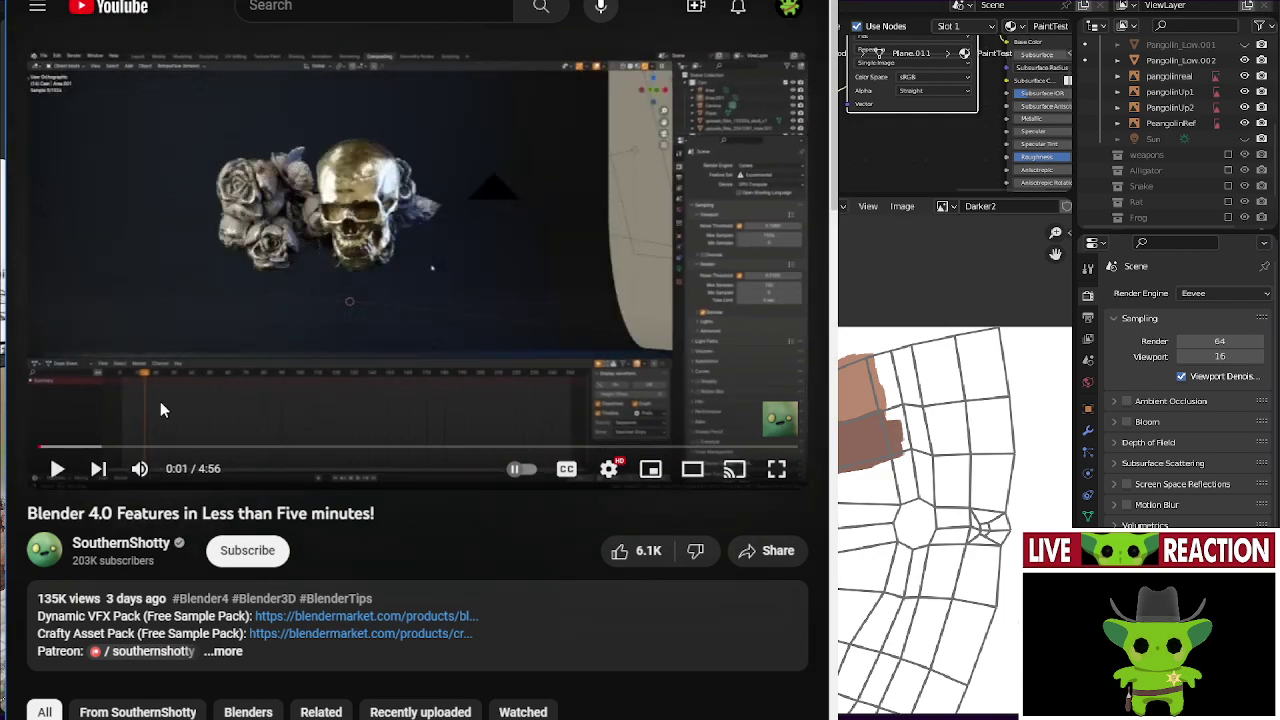
scroll(200, 540, down, 5)
scroll(196, 516, up, 4)
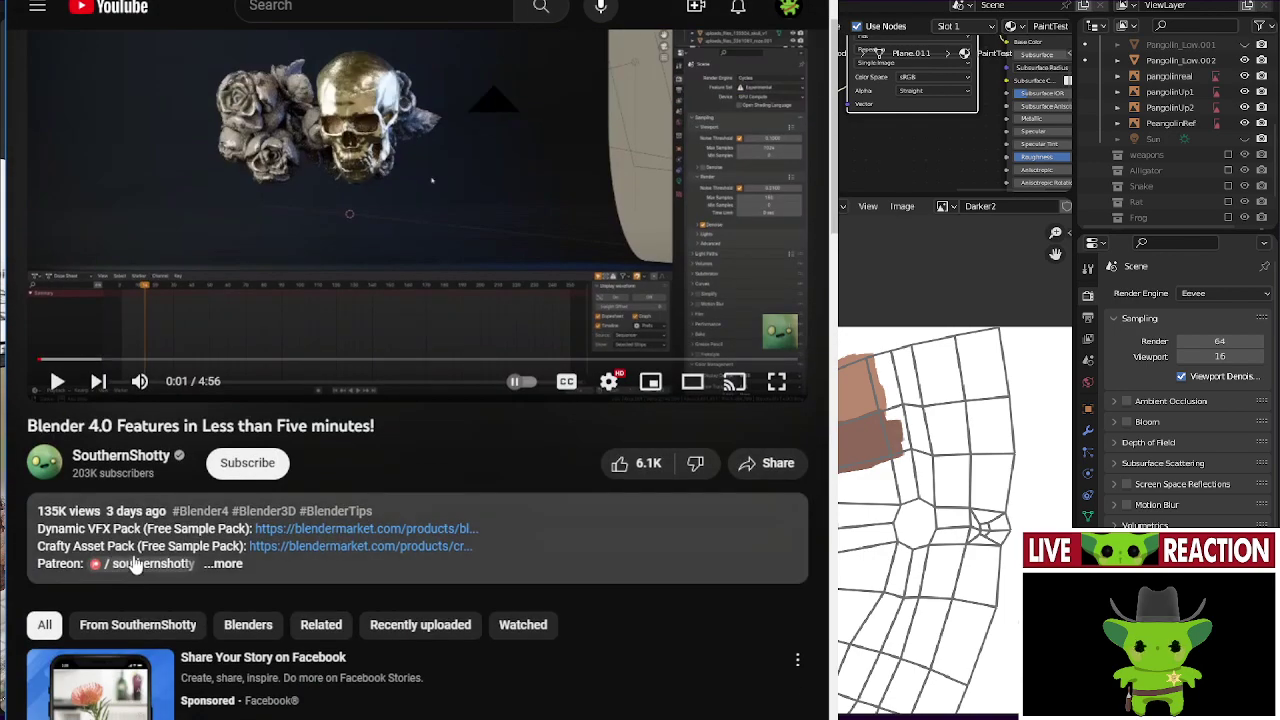
scroll(128, 462, down, 4)
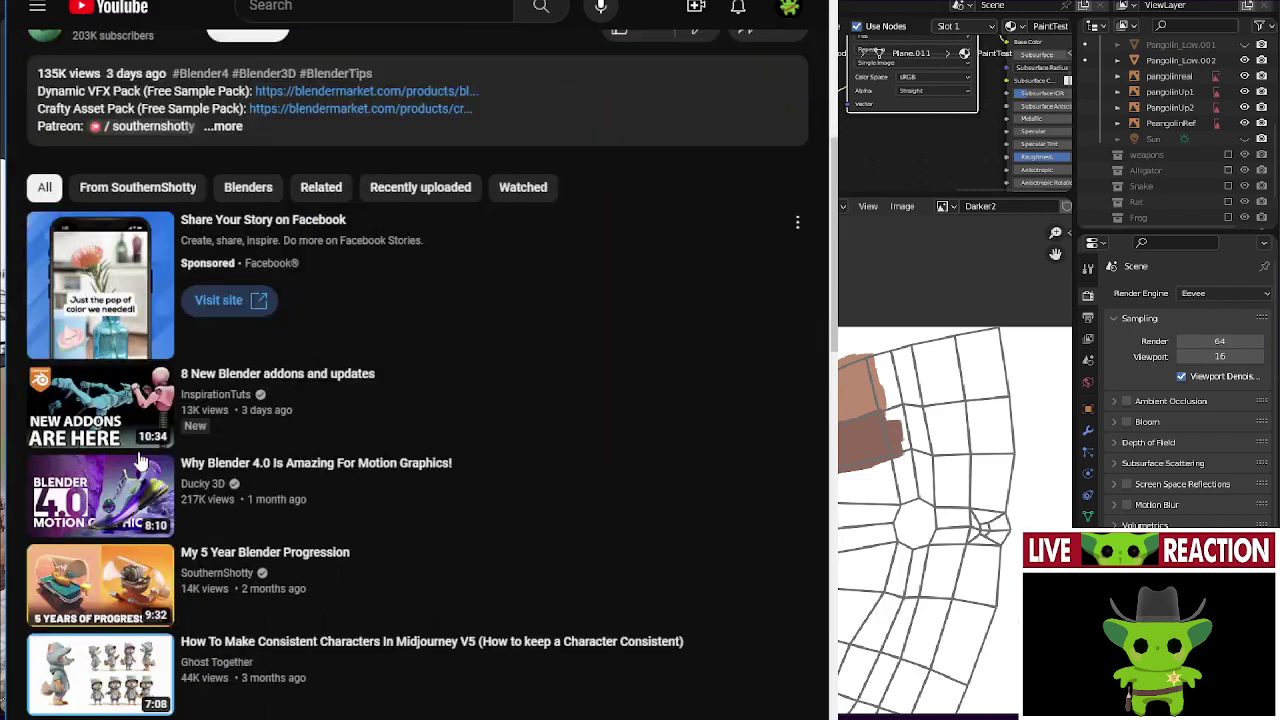
scroll(145, 458, down, 3)
scroll(159, 462, up, 7)
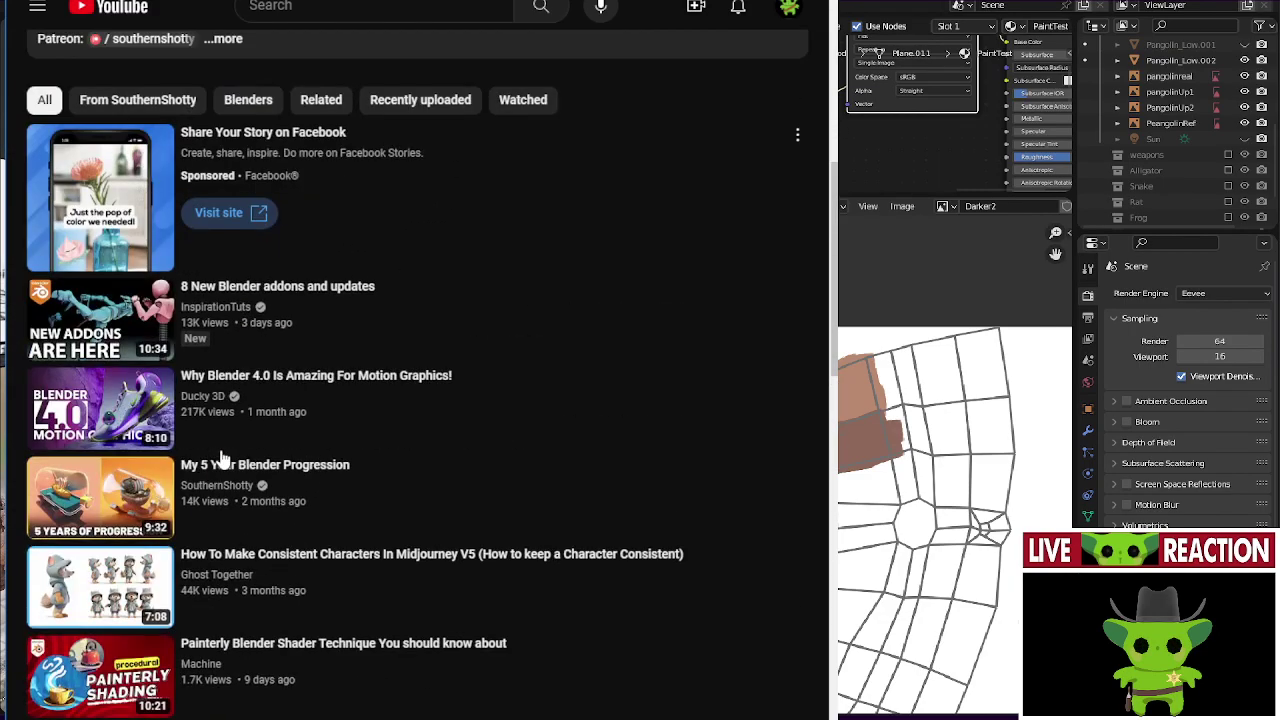
scroll(222, 468, up, 2)
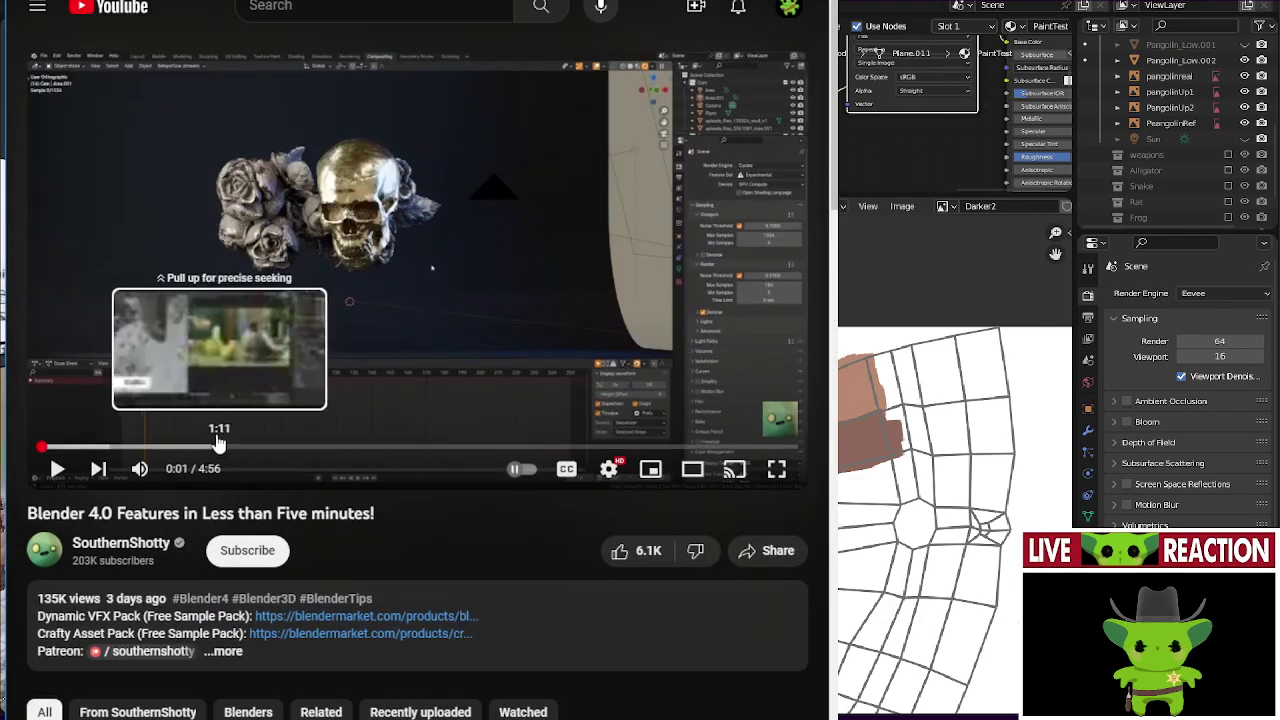
- Lower the volume of "Blender 4.0 Features in Less than Five minutes!" and play the video
click(172, 470)
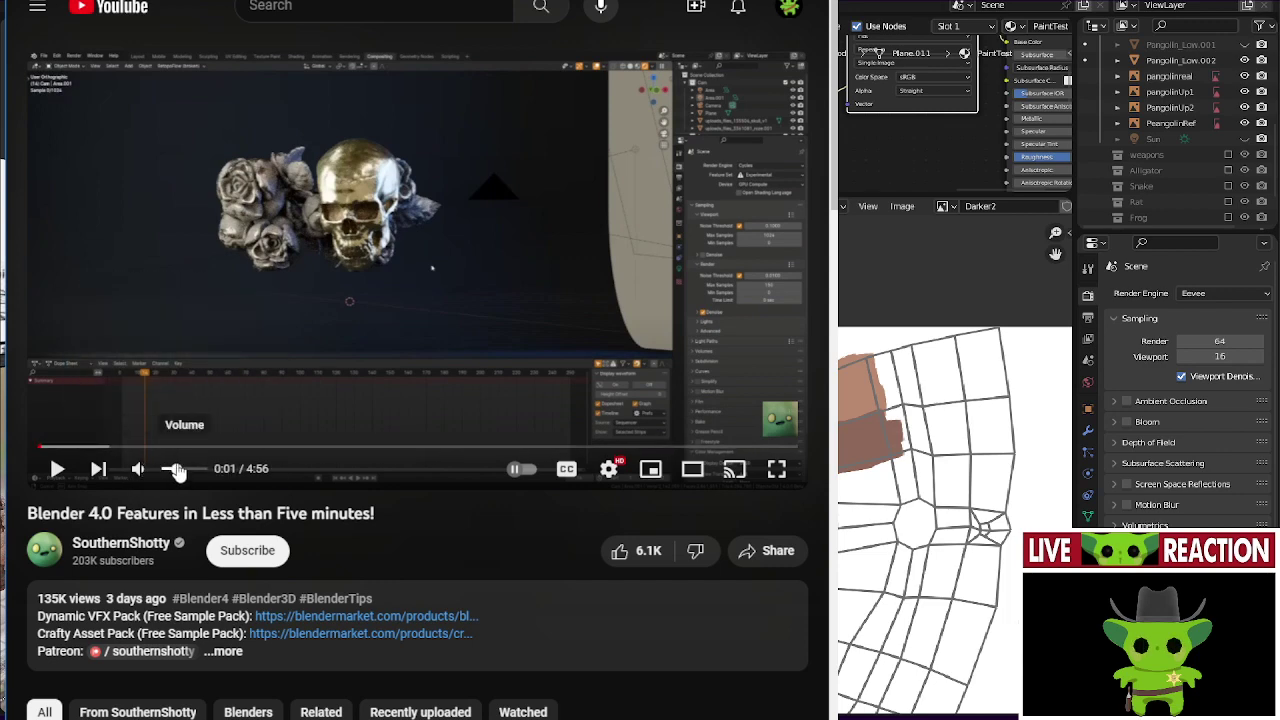
click(163, 362)
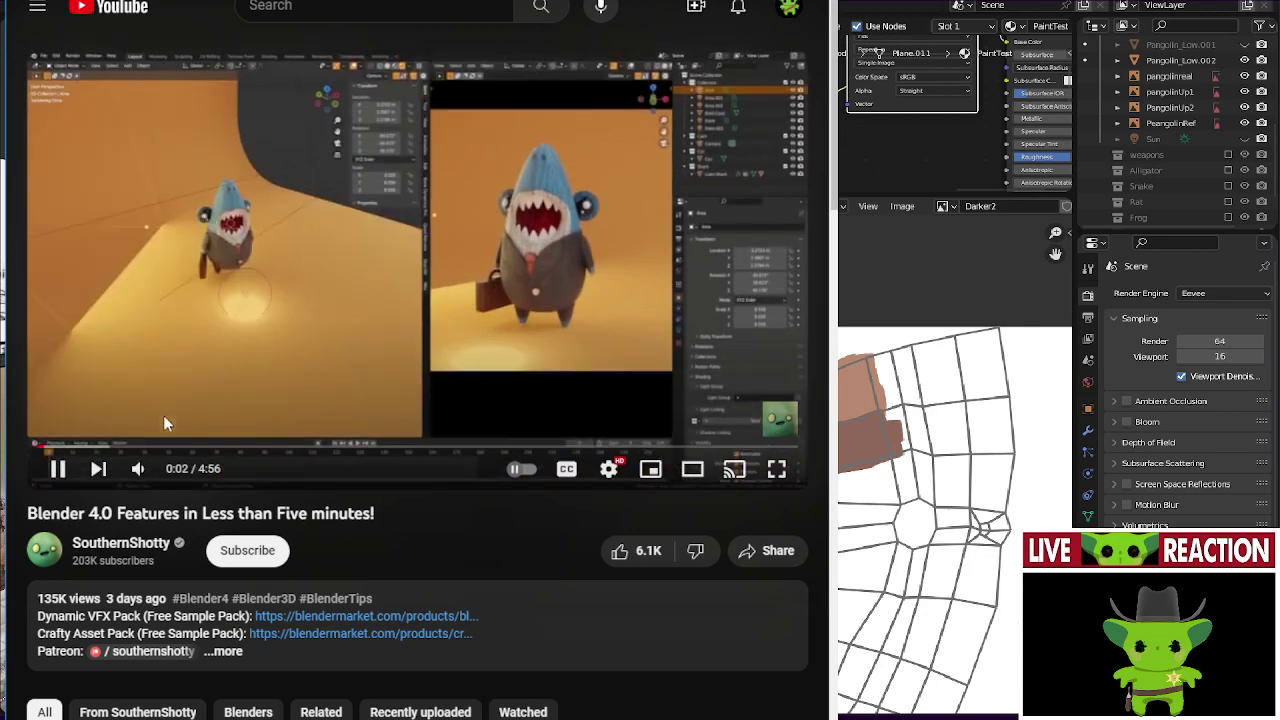
click(338, 355)
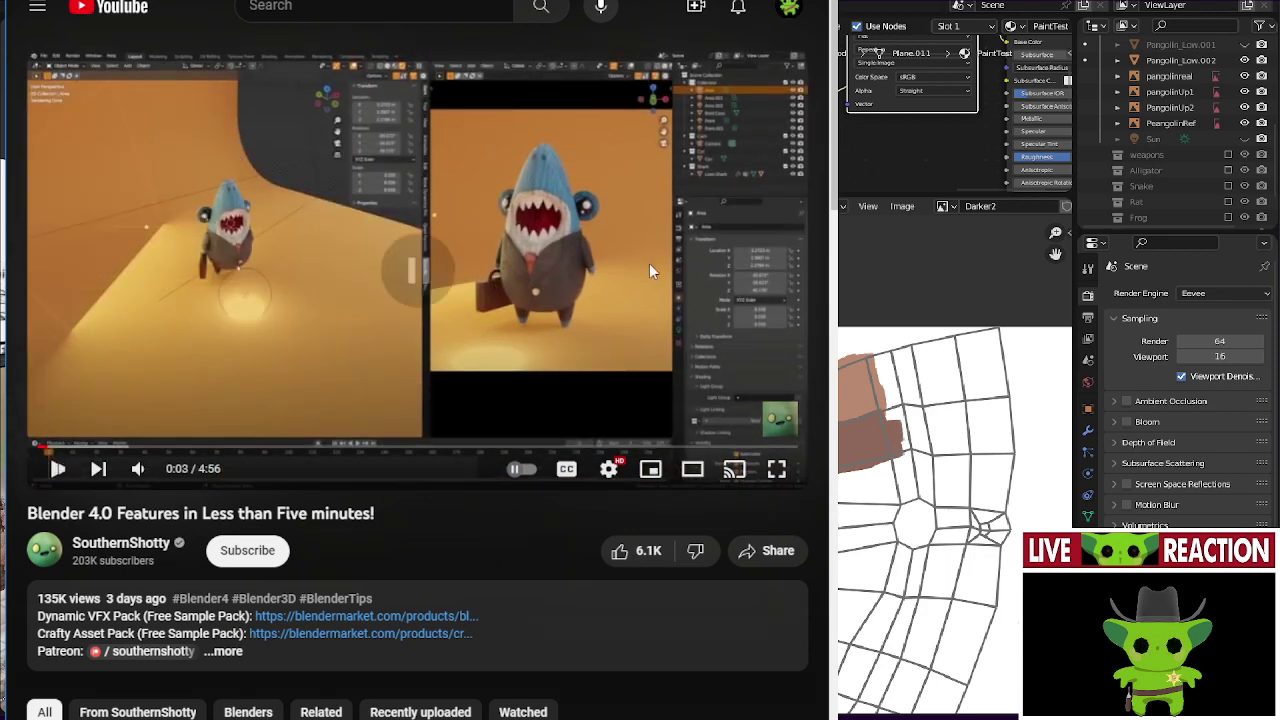
click(338, 355)
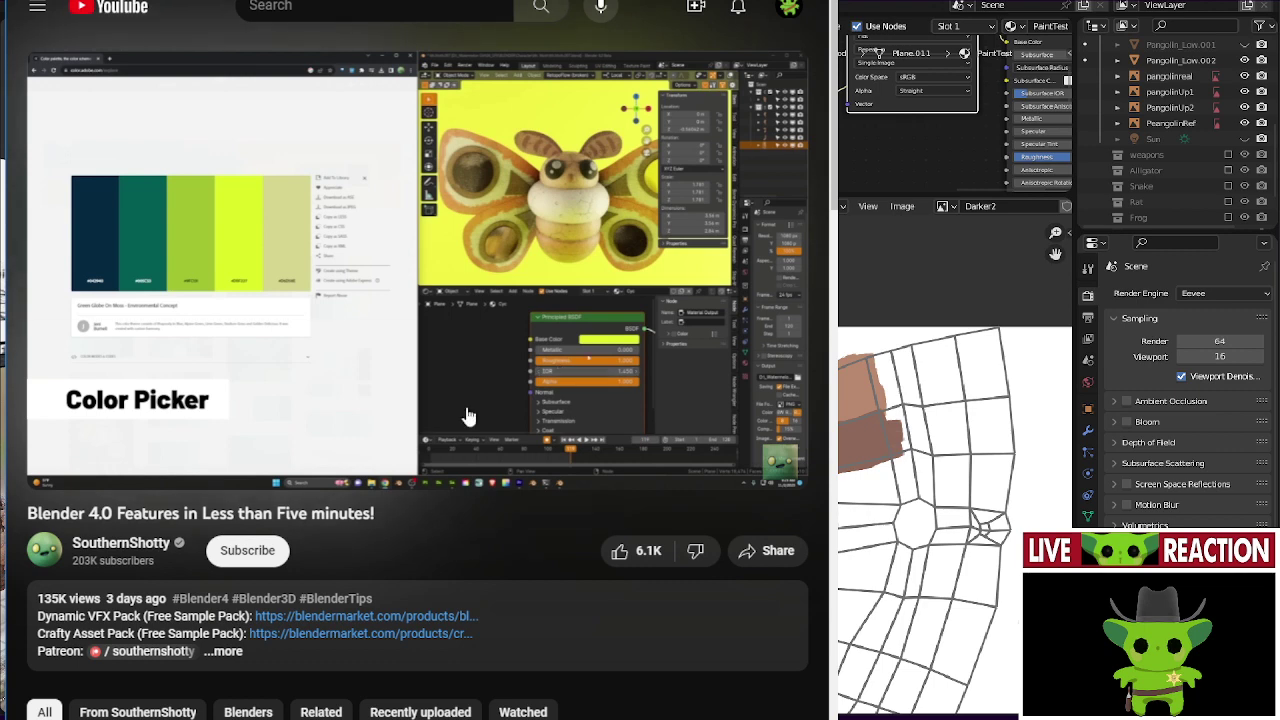
- Watch the Filters and UI sections of the video, pausing at the Kuwahara and Principled BSDF node examples before resuming
drag(469, 320, 470, 324)
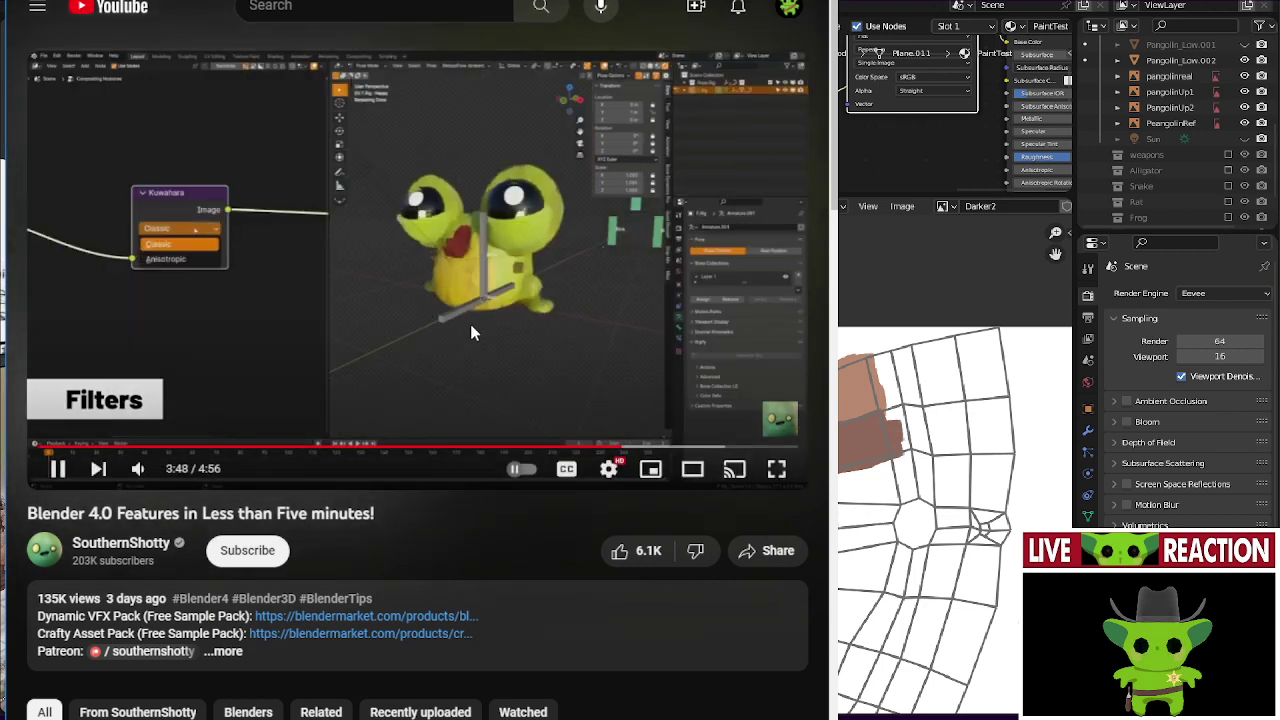
click(470, 324)
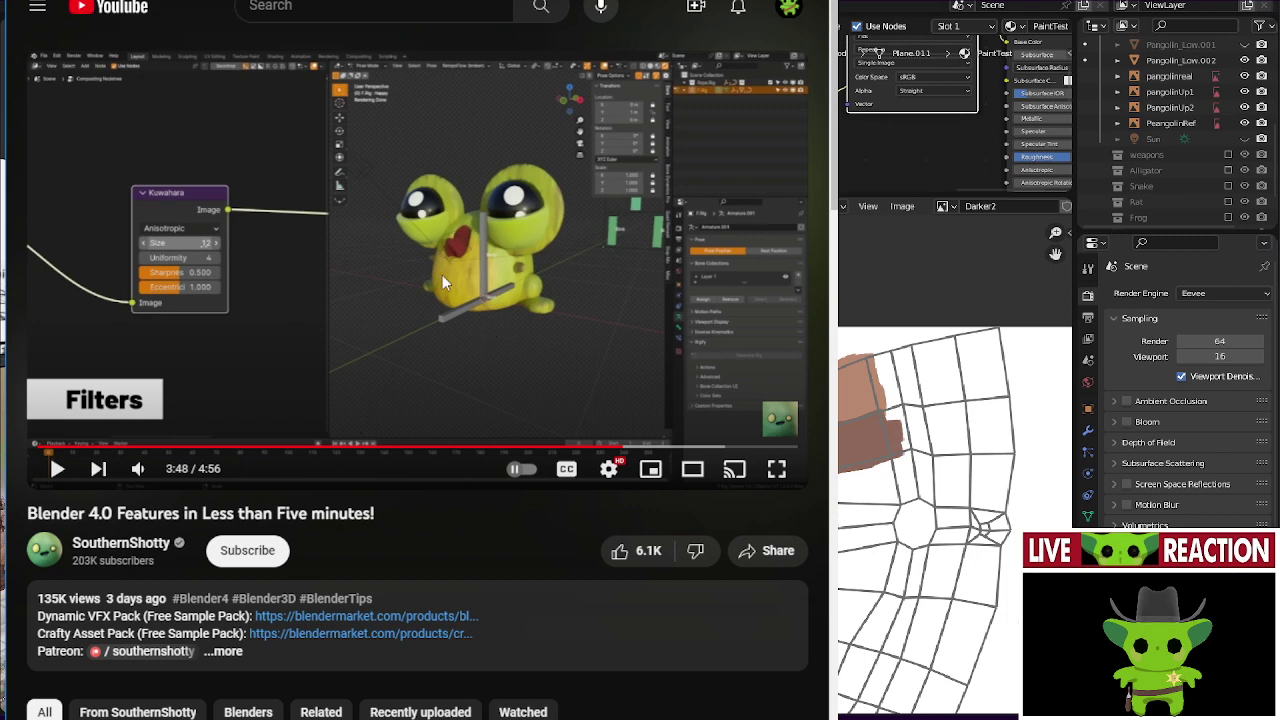
click(364, 292)
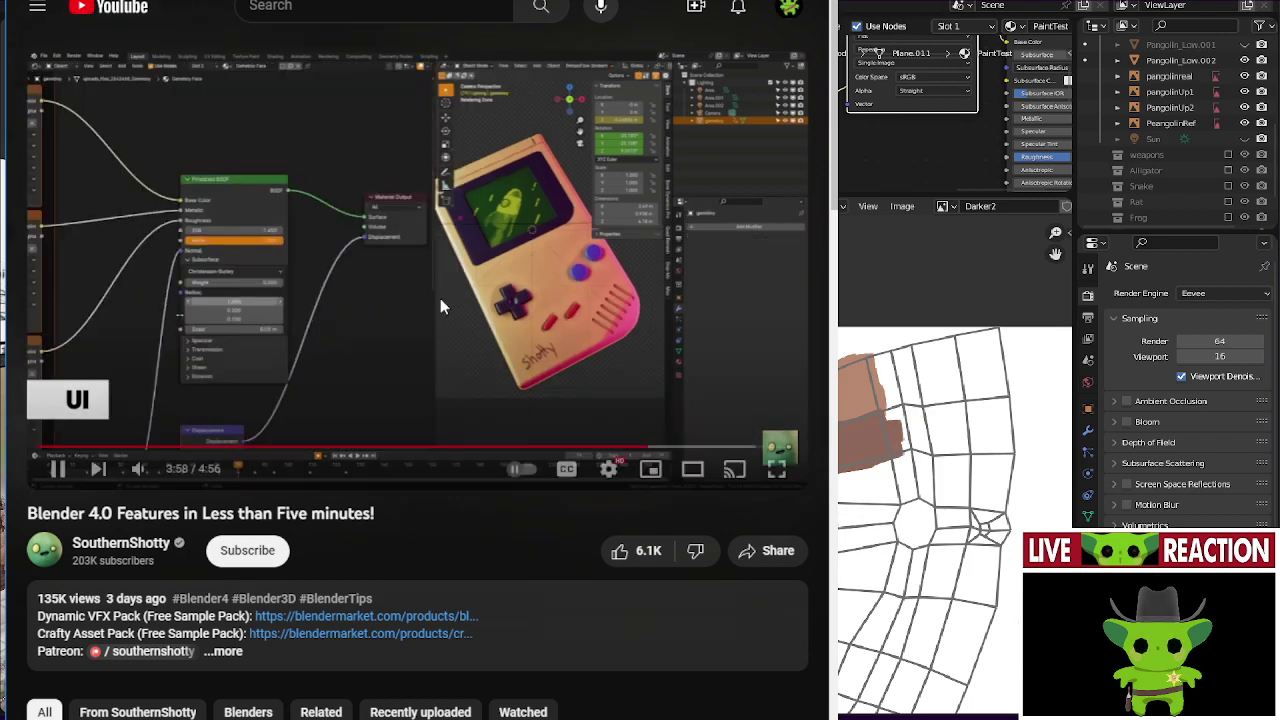
click(434, 296)
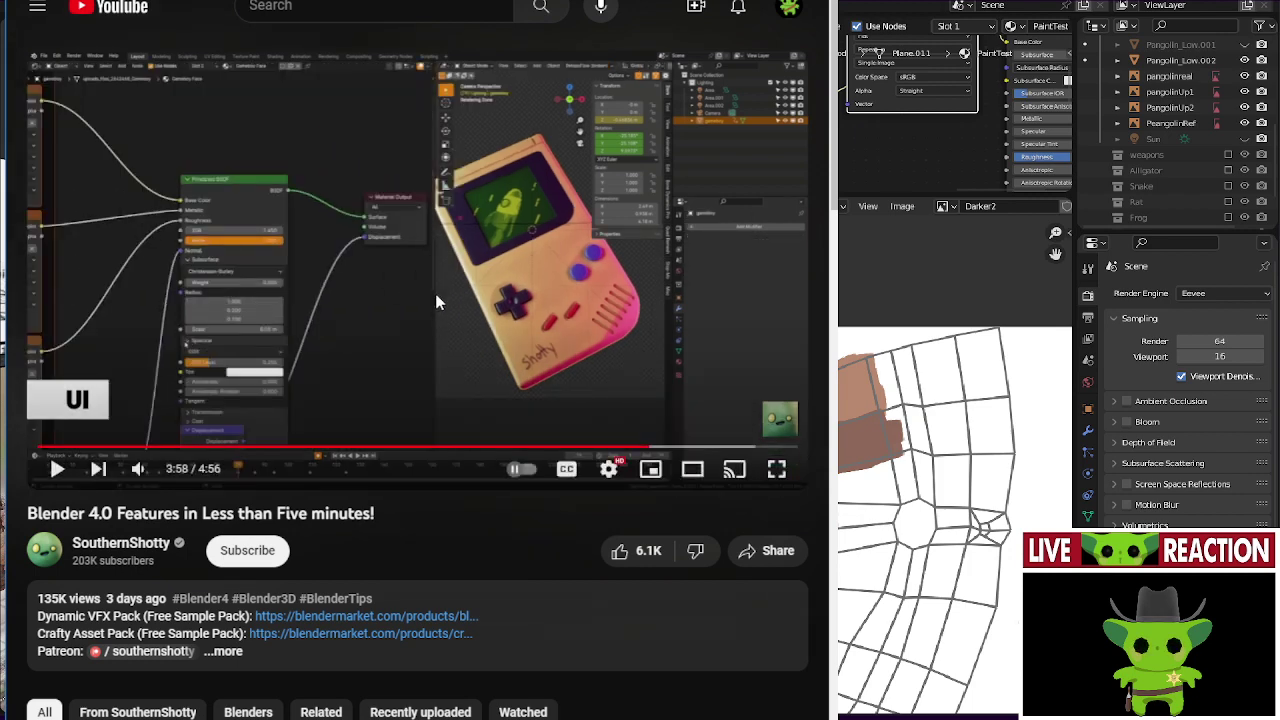
click(538, 281)
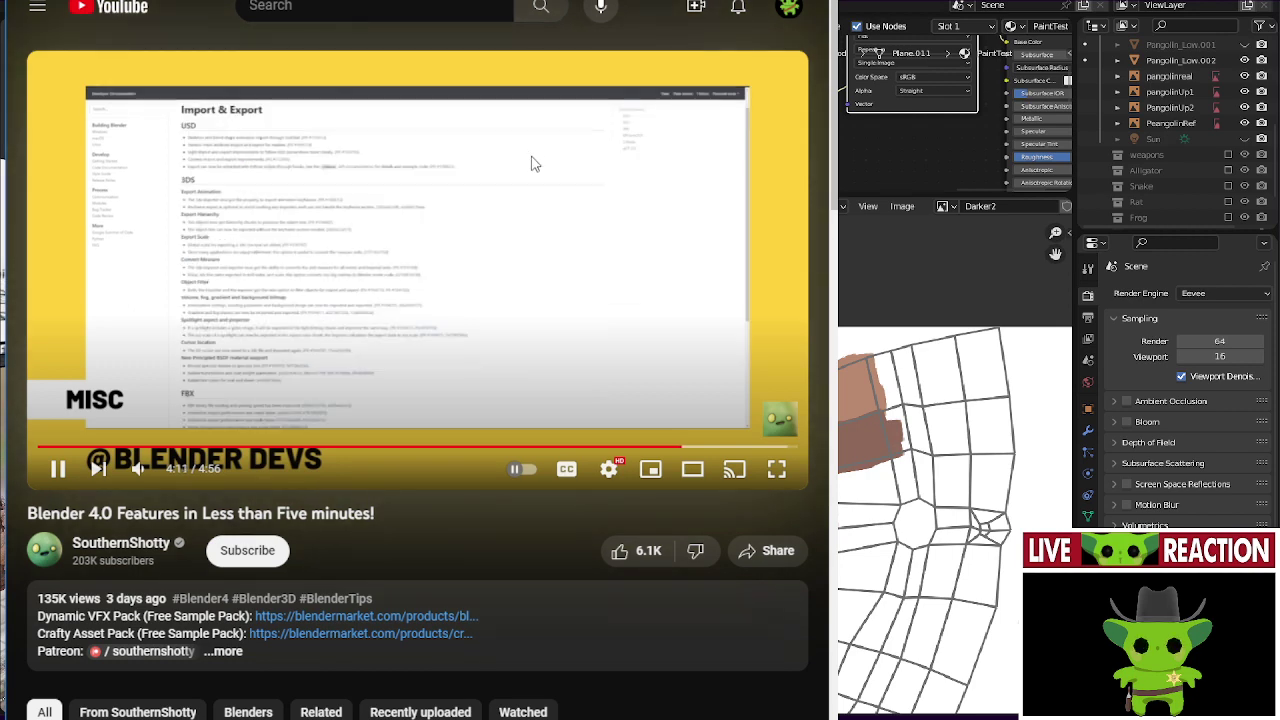
- Pause the advertisement playing in the "Blender 4.0 Features in Less than Five minutes!" video
right_click(533, 163)
click(407, 563)
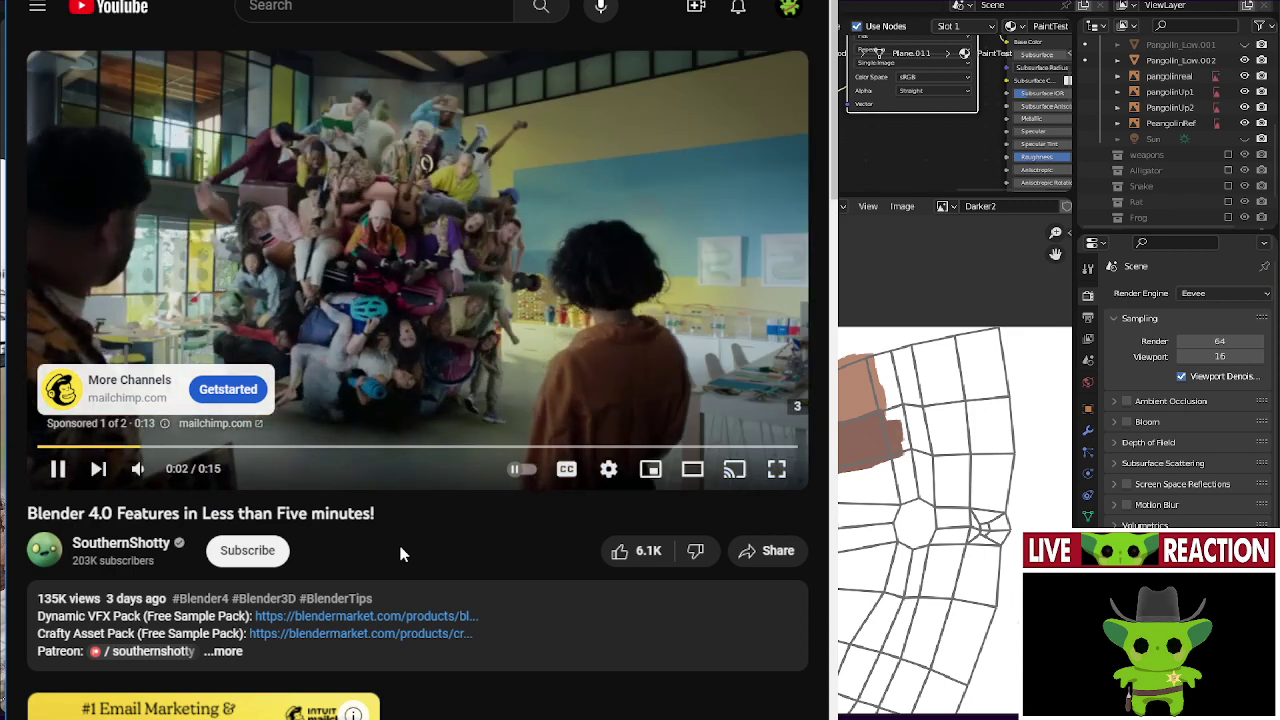
click(450, 185)
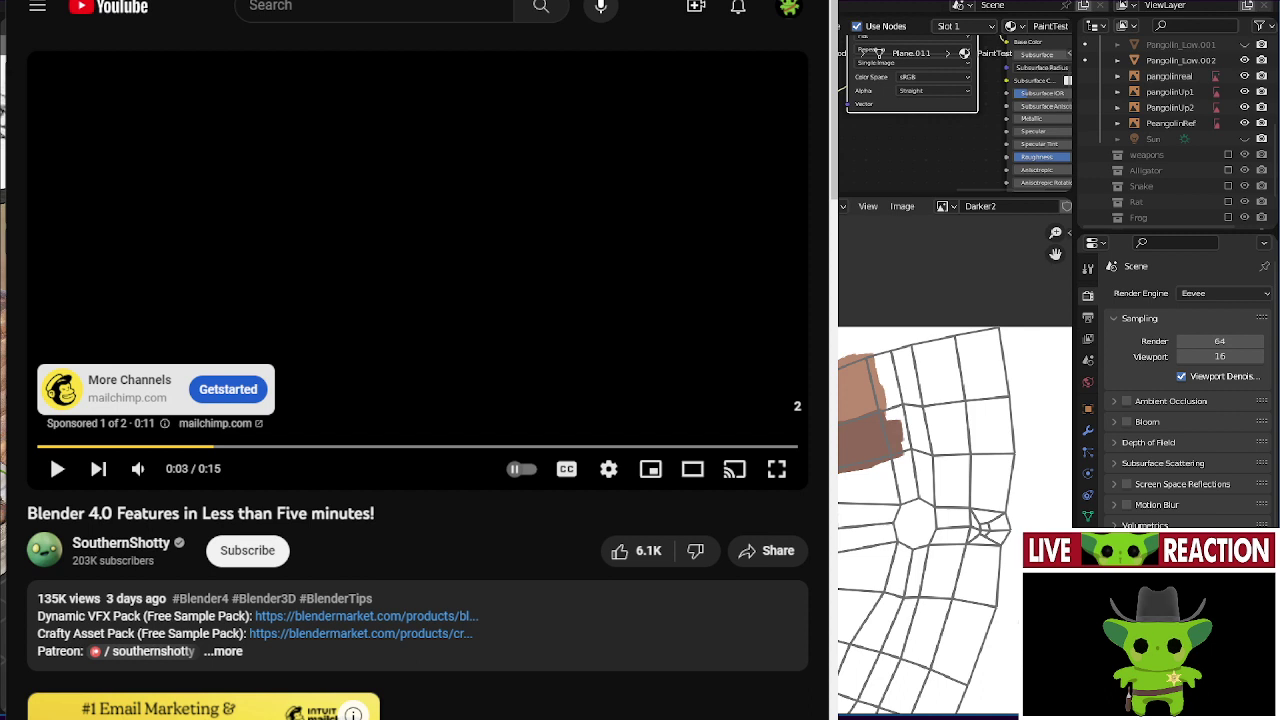
- Dab a small light pink spot on an unpainted part of the Darker2 image, enlarge the shader editor and save the image
click(983, 362)
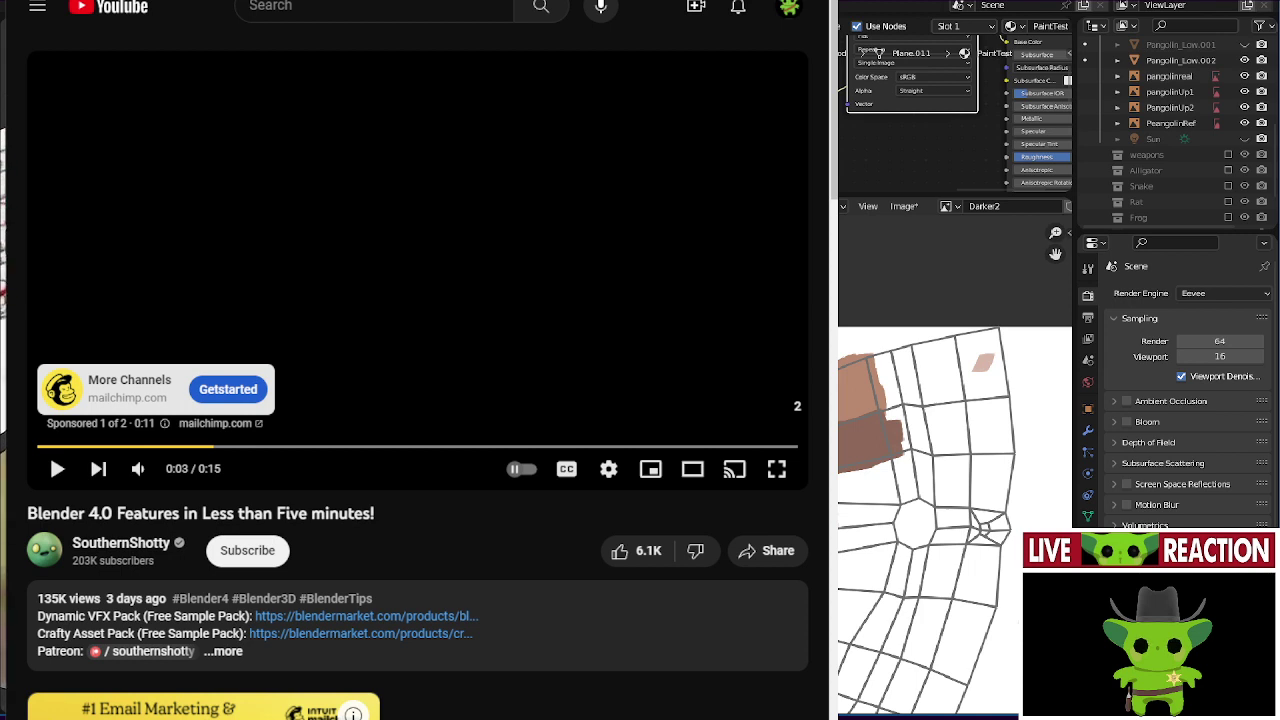
drag(877, 198, 877, 275)
key(alt+s)
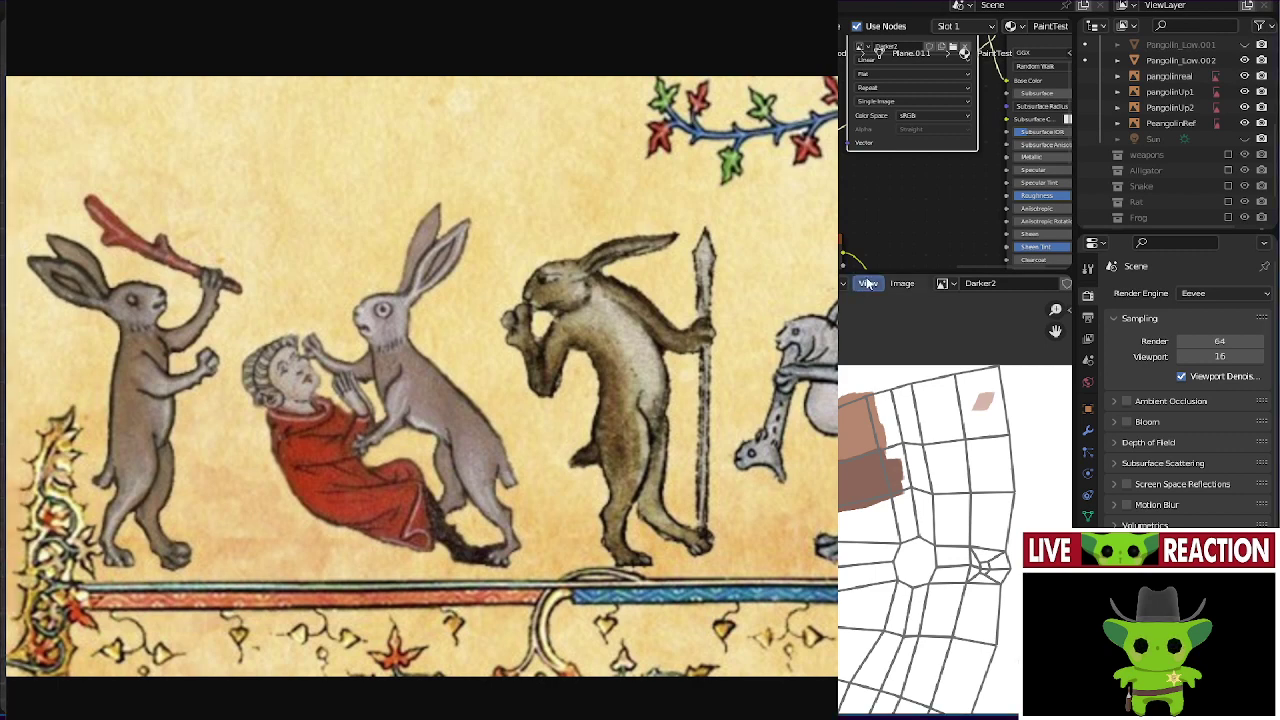
- Enlarge the shader editor further, close the medieval rabbit picture in the browser and return to Blender
drag(870, 277, 870, 468)
drag(880, 334, 840, 333)
middle_drag(840, 333, 910, 470)
middle_drag(900, 380, 982, 441)
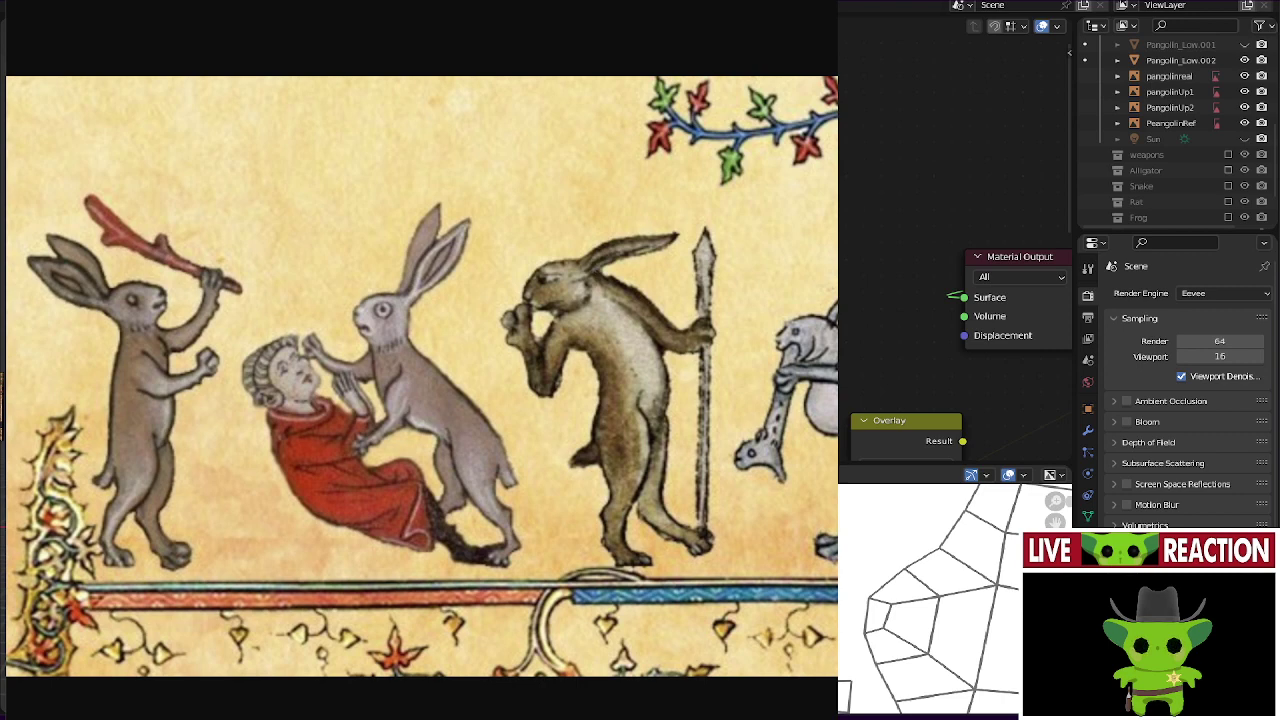
key(ctrl+w)
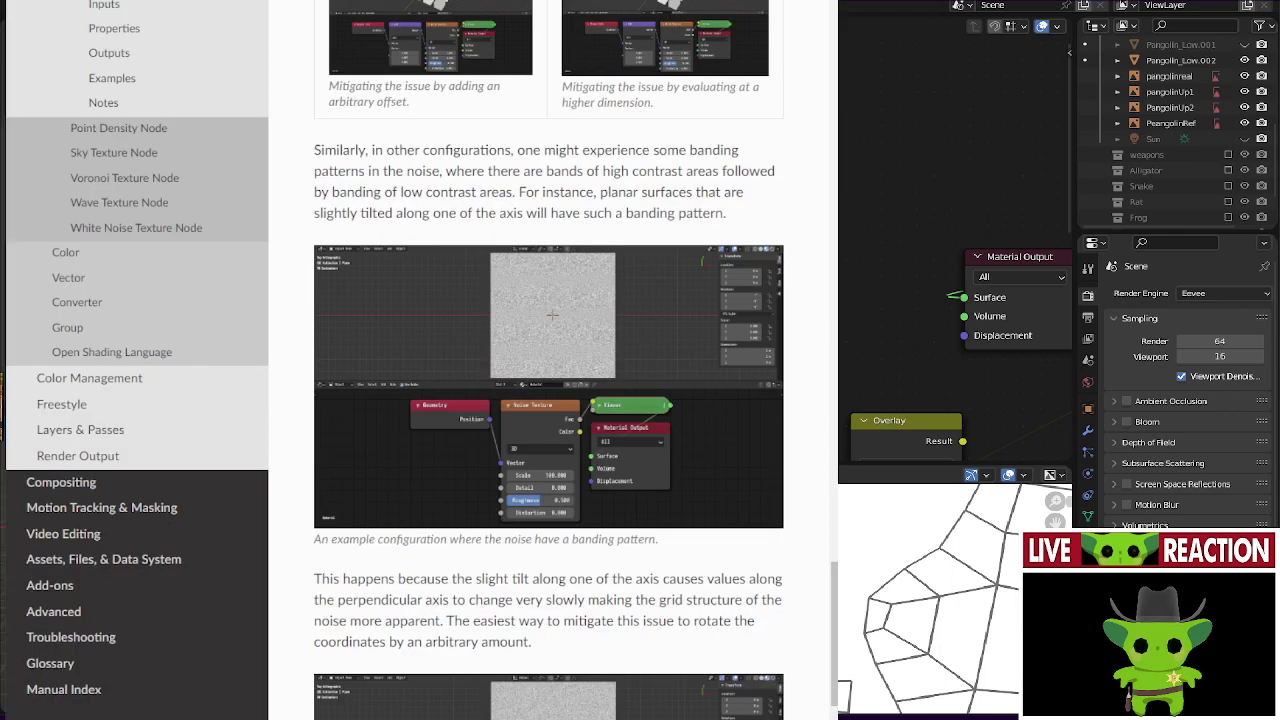
key(alt+Tab)
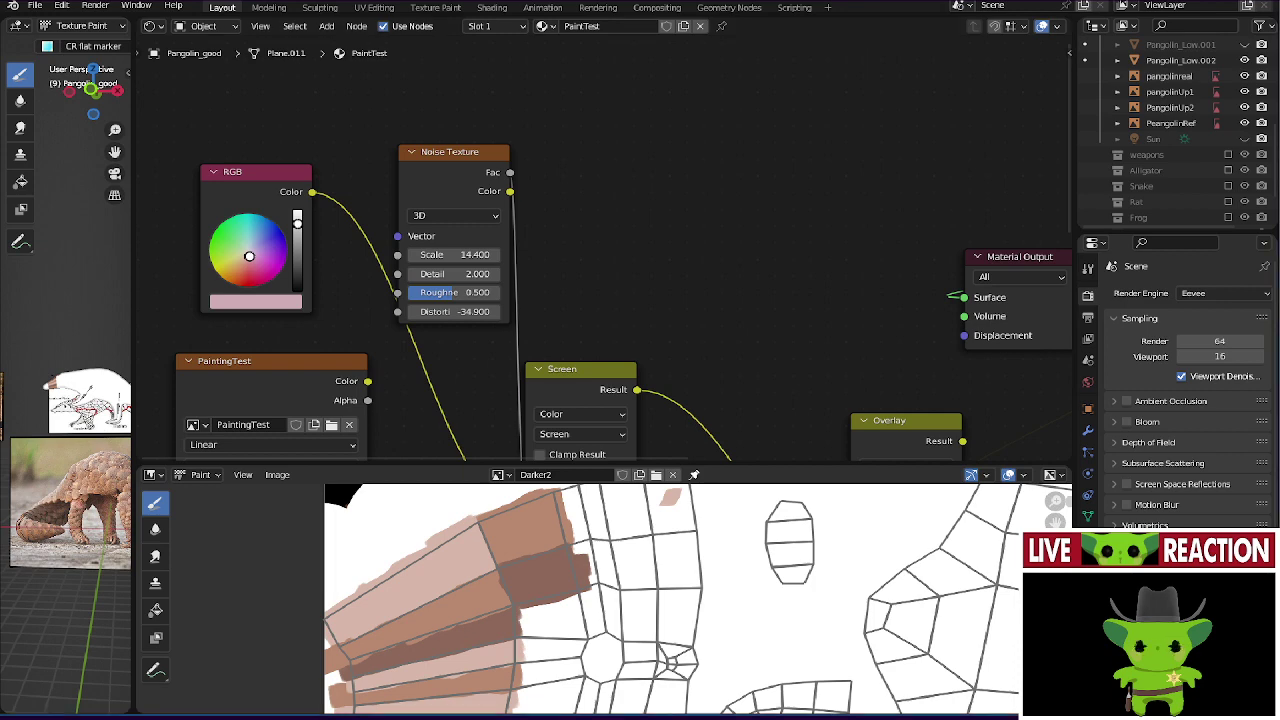
- Add a Color Ramp node beside the Noise Texture node in the PaintTest material
middle_drag(601, 243, 655, 232)
click(519, 144)
middle_drag(587, 262, 559, 256)
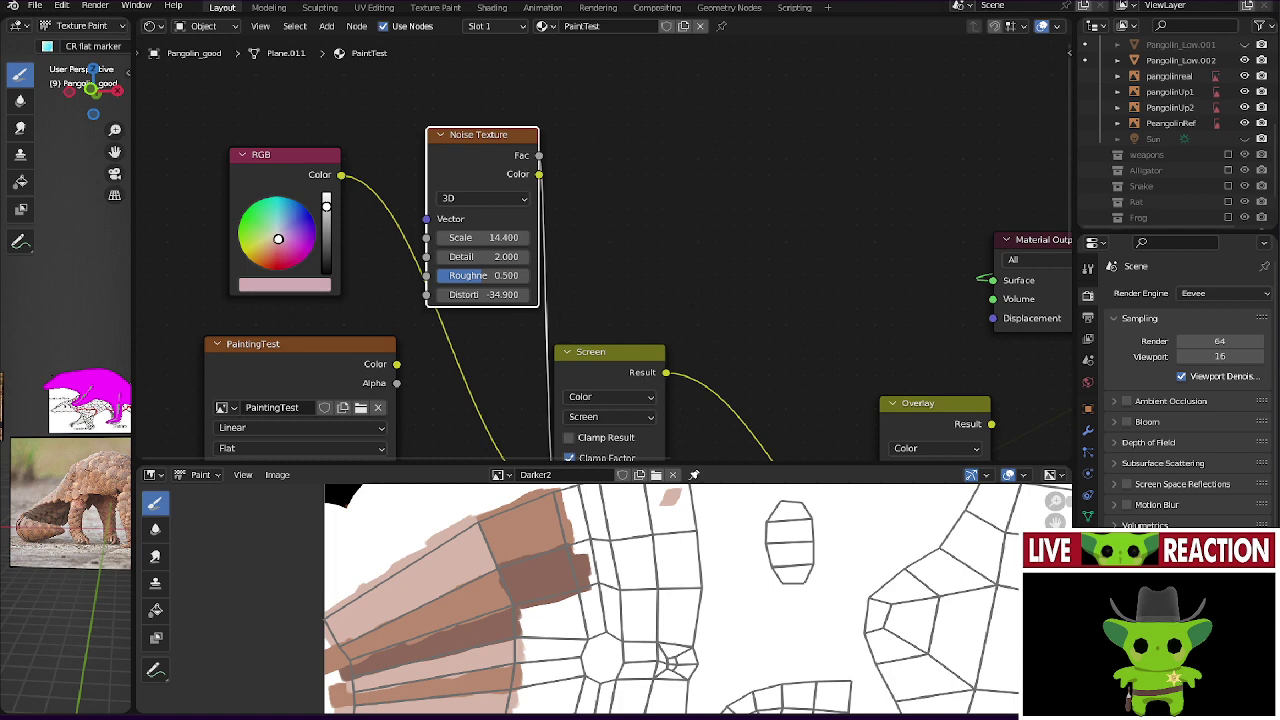
middle_drag(801, 145, 742, 121)
key(shift+a)
click(574, 173)
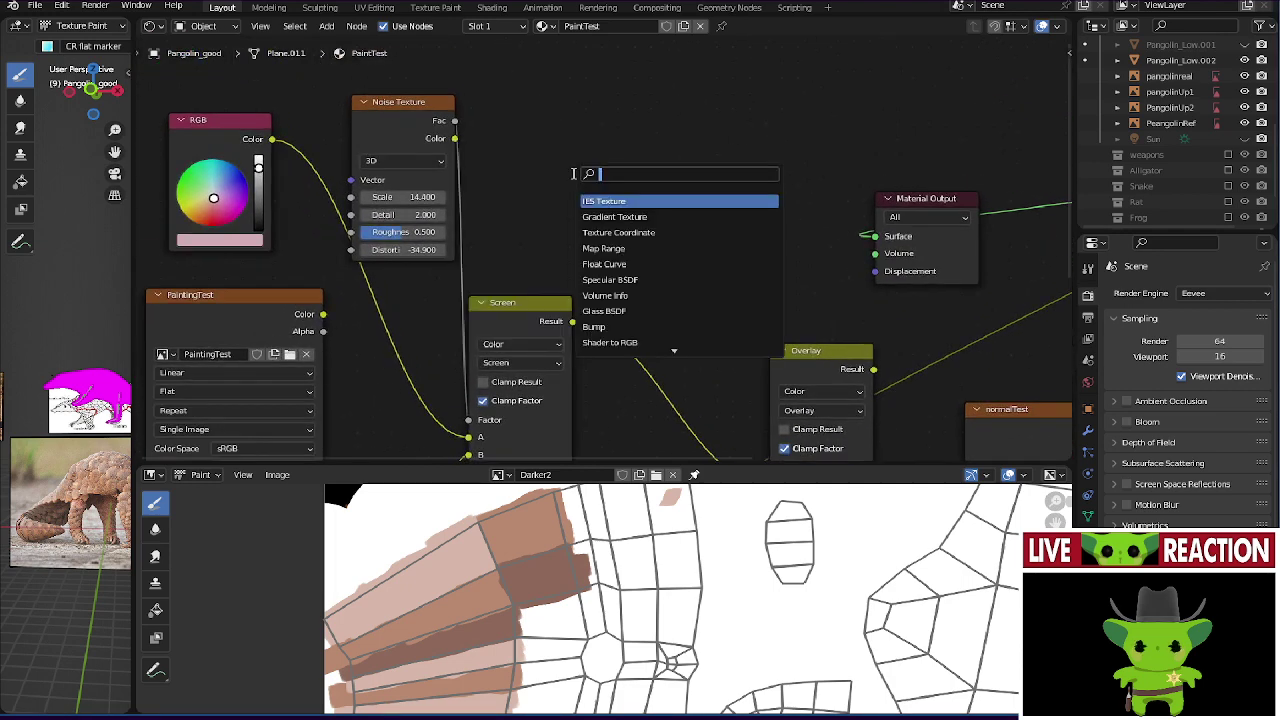
text(c)
click(635, 232)
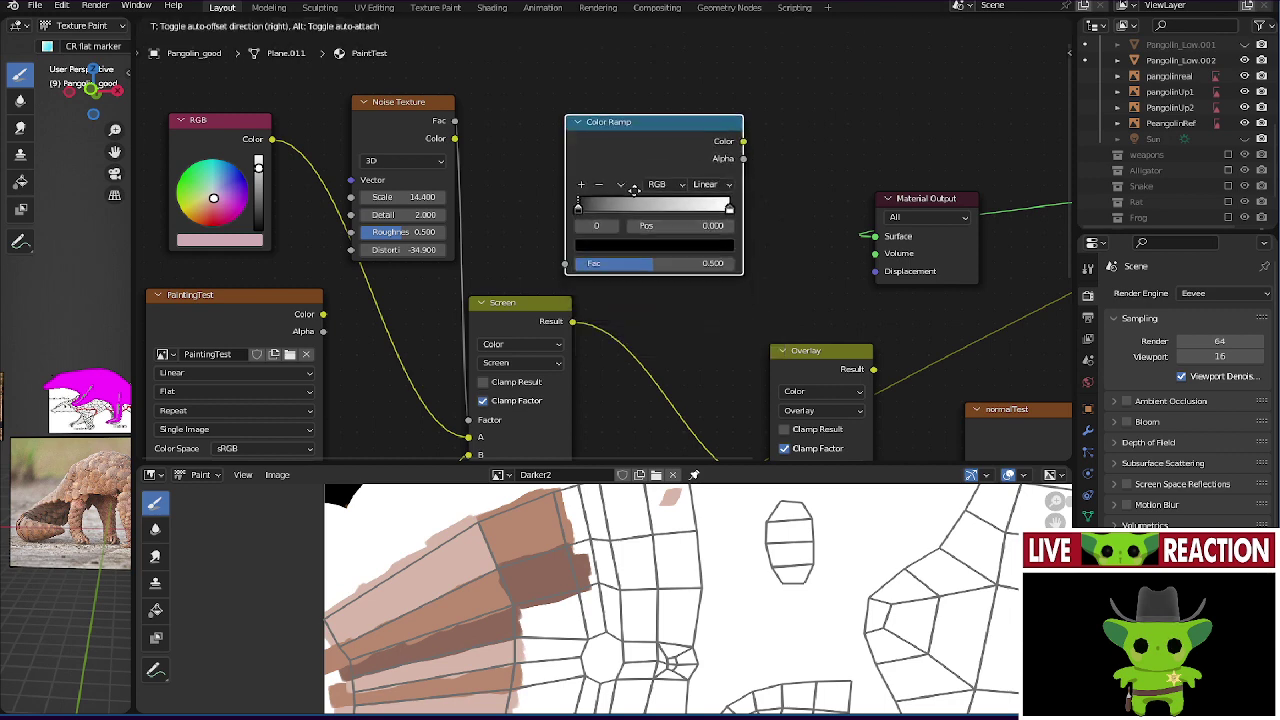
click(651, 181)
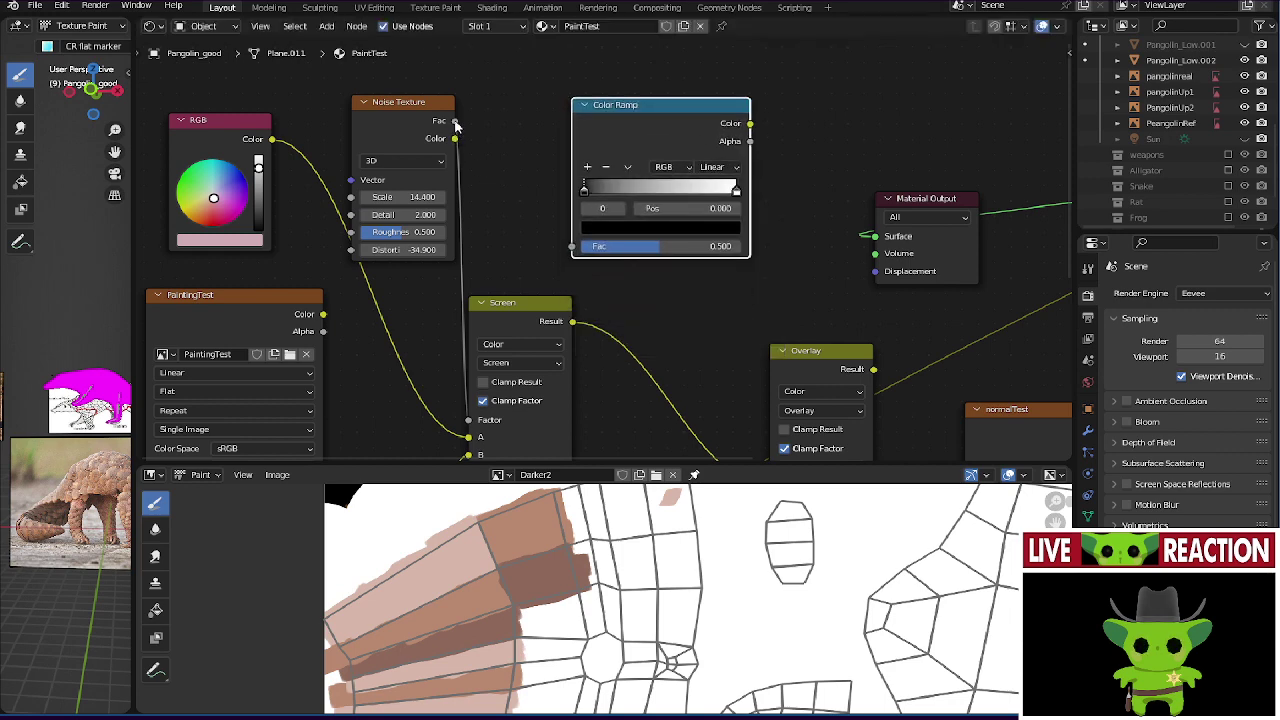
- Connect the Noise Texture's Color to the Color Ramp's Fac, and the ramp's Color to the Material Output's Surface
drag(456, 139, 571, 246)
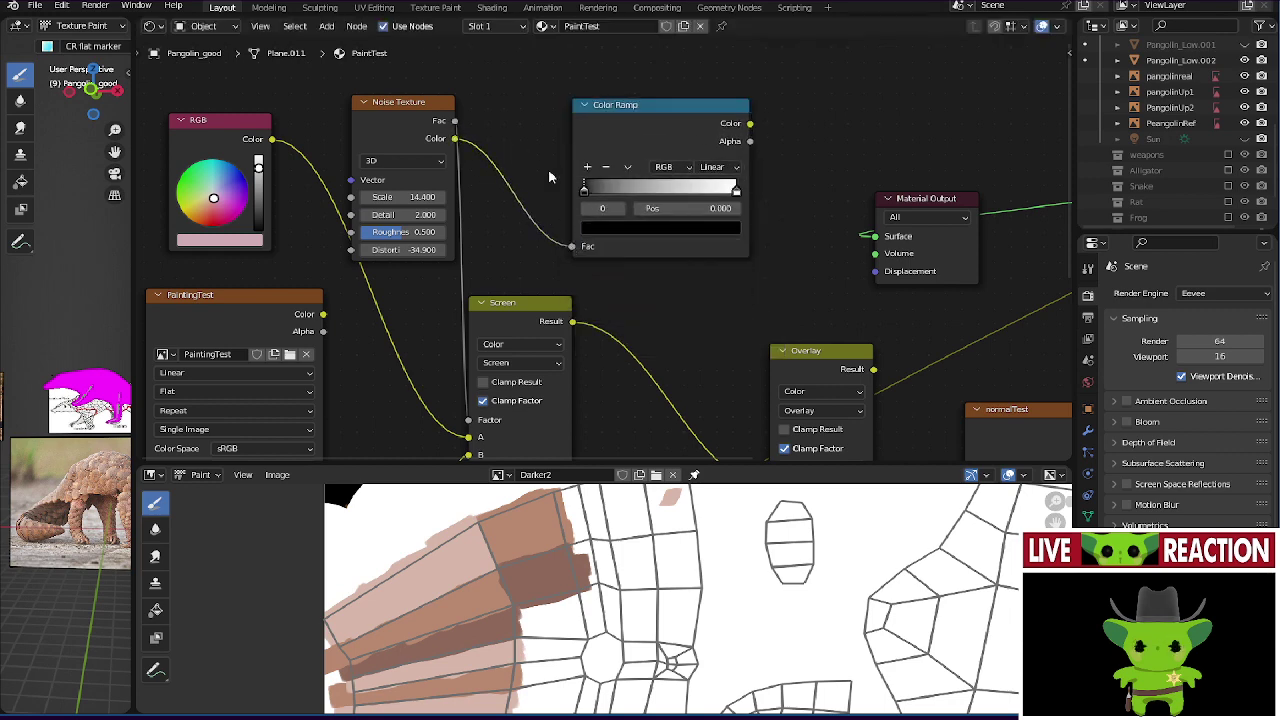
middle_drag(540, 171, 406, 222)
drag(617, 170, 741, 287)
- Widen the 3D viewport, switch the pangolin to Object Mode and show its material properties
drag(134, 336, 476, 340)
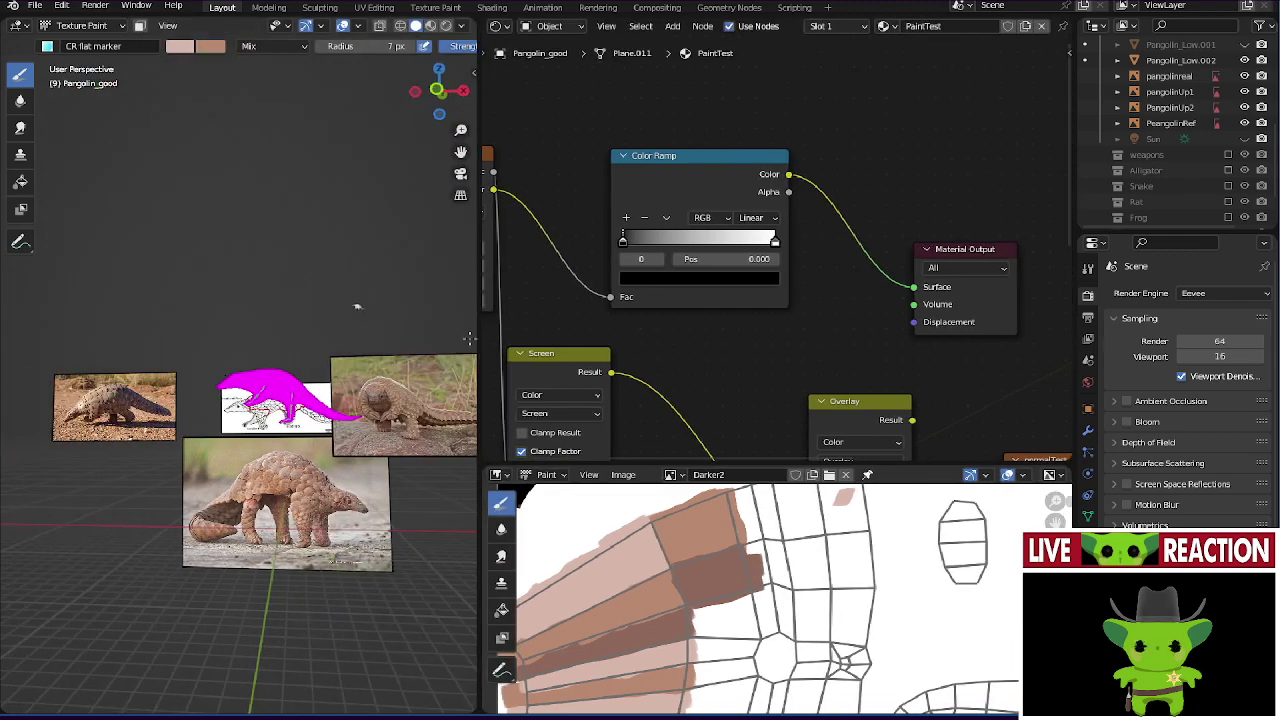
mouse_move(240, 360)
middle_down()
mouse_move(200, 340)
mouse_move(233, 333)
middle_up()
key(ctrl+Tab)
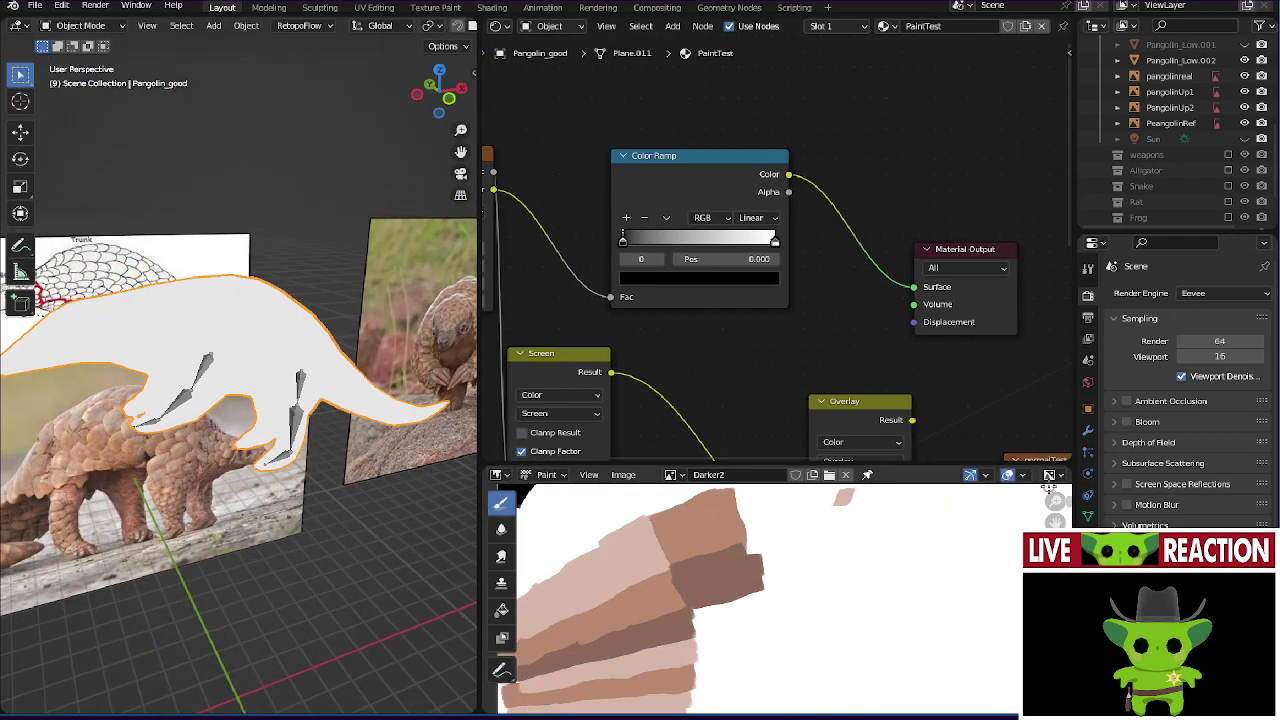
click(1088, 537)
middle_drag(983, 413, 852, 313)
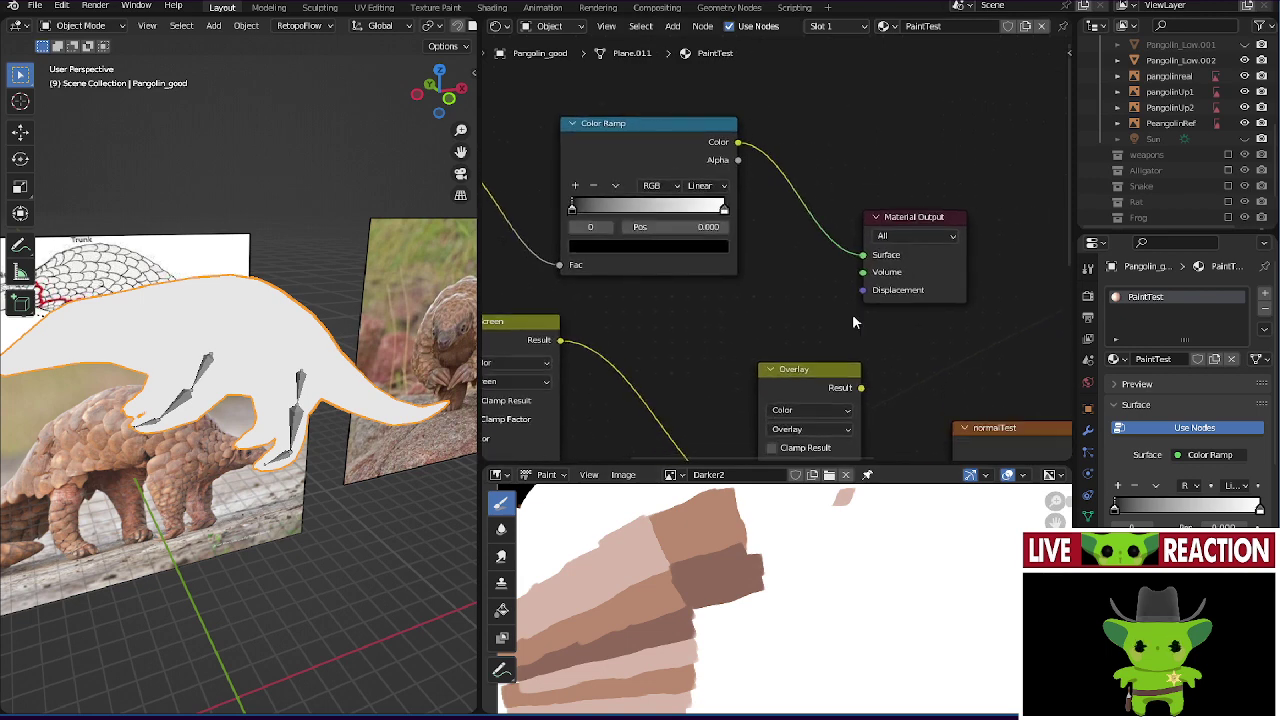
scroll(852, 313, down, 1)
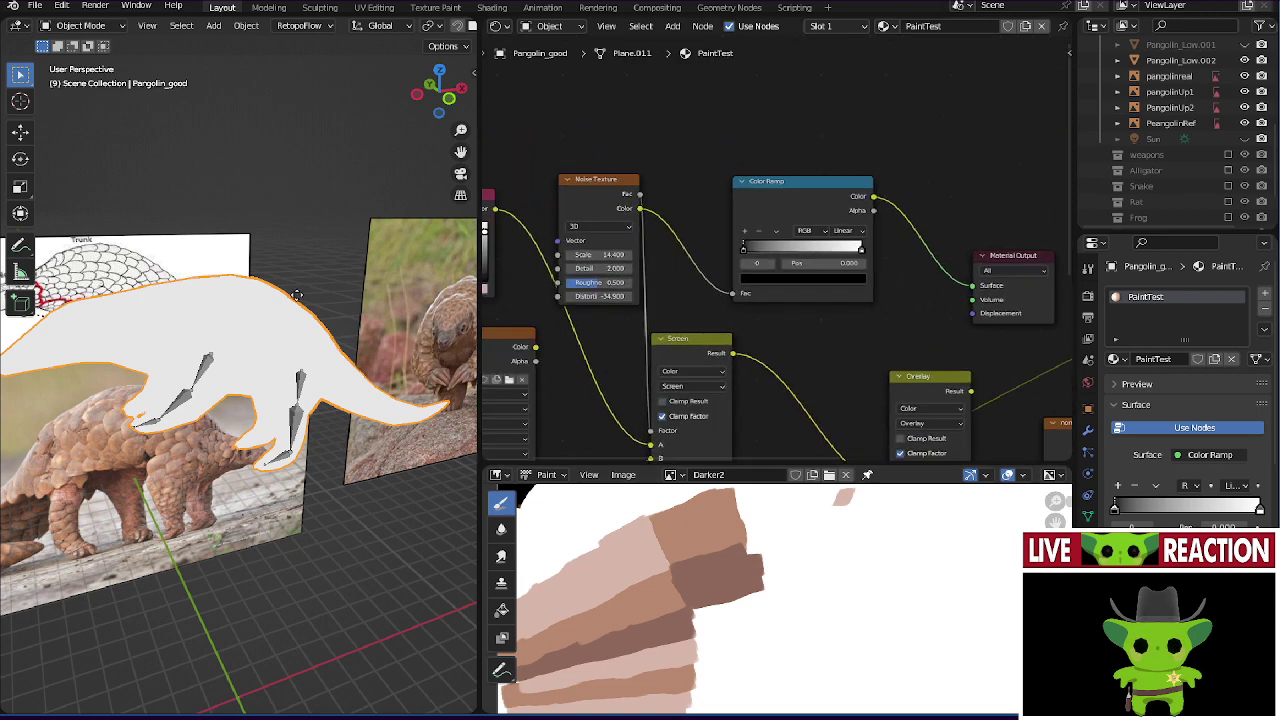
scroll(757, 295, up, 1)
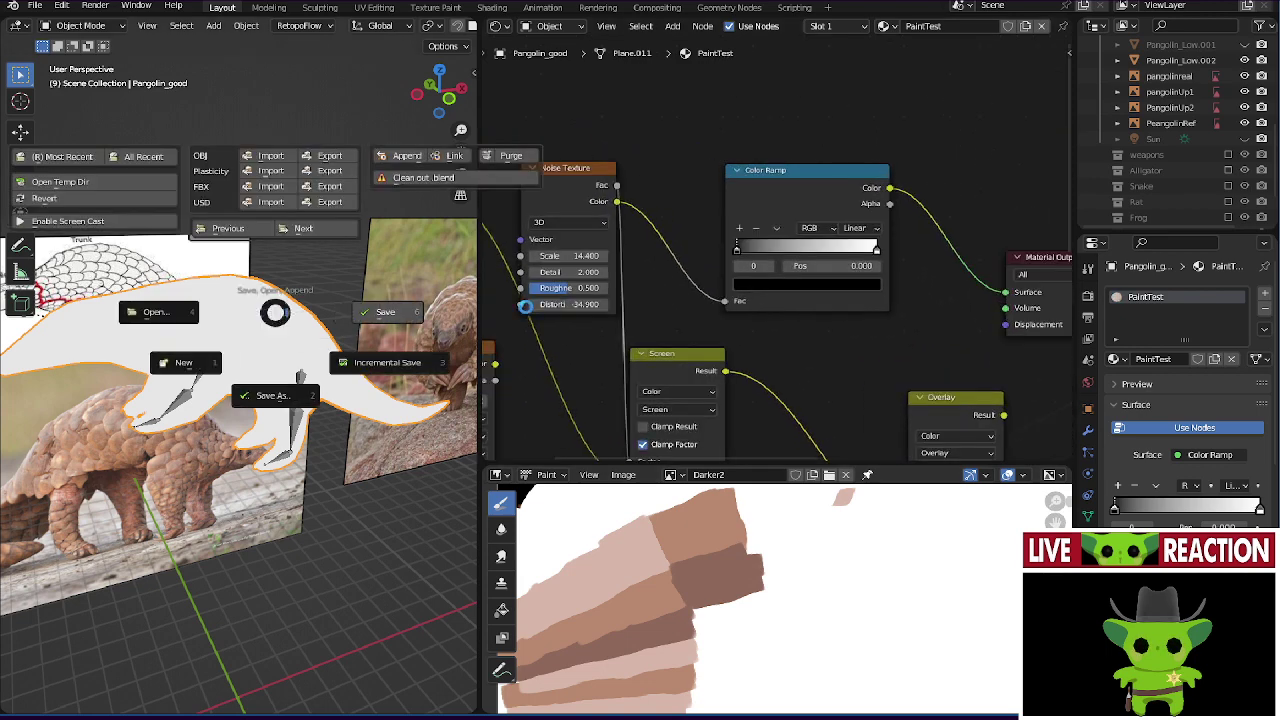
- Switch the viewport shading so that the pangolin displays its noise material
key(ctrl+s)
key(z)
click(354, 303)
middle_drag(354, 303, 300, 320)
- Move the Color Ramp's black stop to position 0.394 and inspect the noise pattern on the pangolin's back
drag(752, 251, 791, 250)
scroll(150, 376, up, 6)
middle_drag(199, 367, 253, 367)
scroll(254, 368, up, 4)
scroll(254, 368, down, 4)
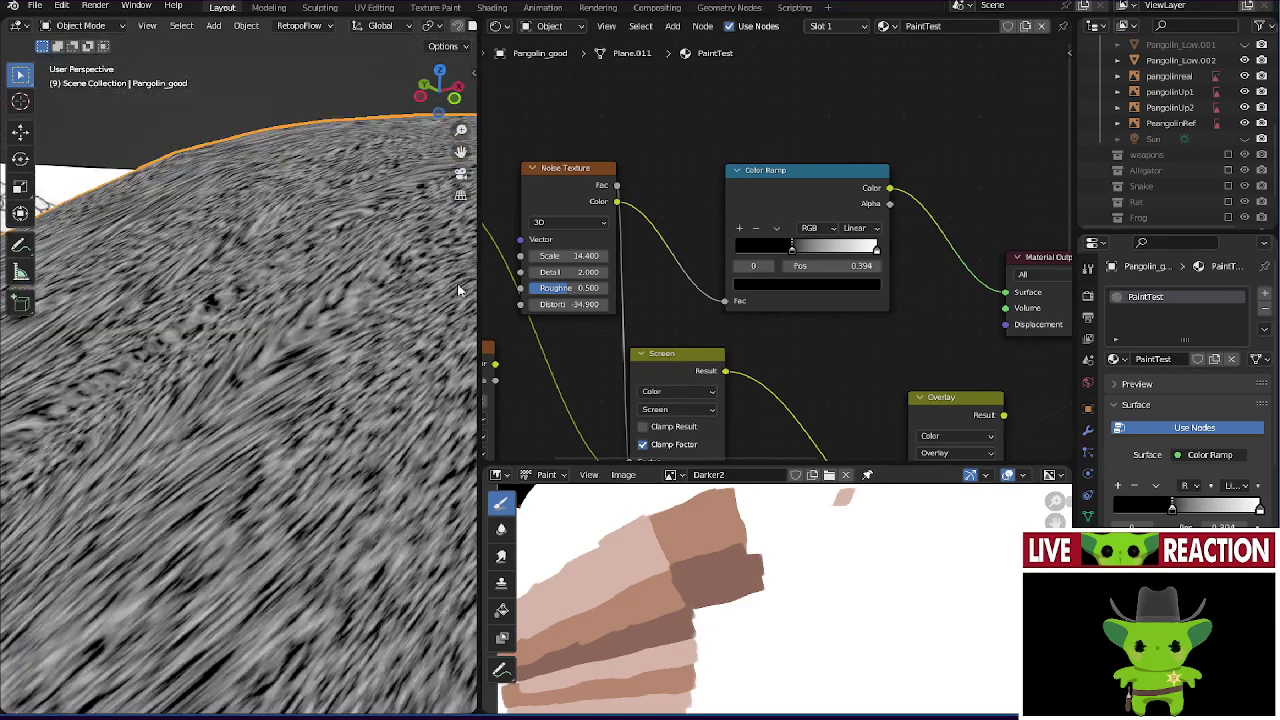
scroll(575, 302, up, 3)
scroll(575, 302, up, 3)
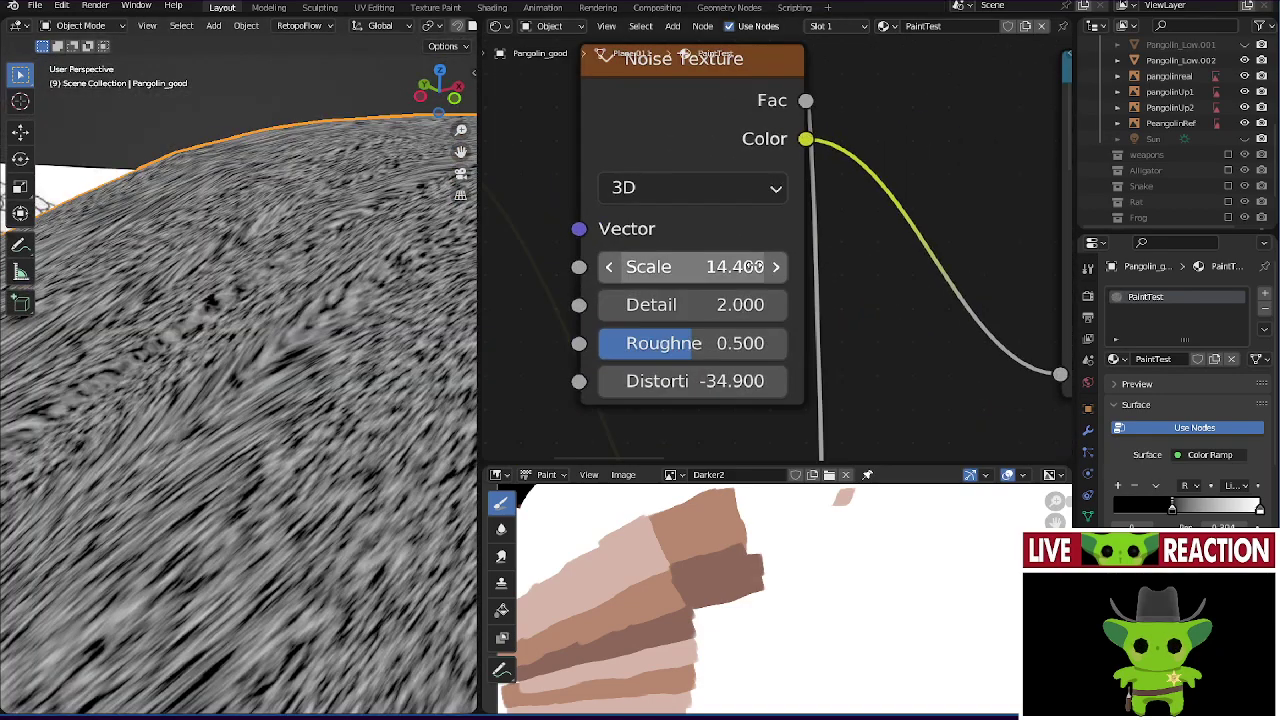
- Try Noise Texture scales of 4 and 5 and check the pattern on the pangolin
double_click(712, 278)
text(4)
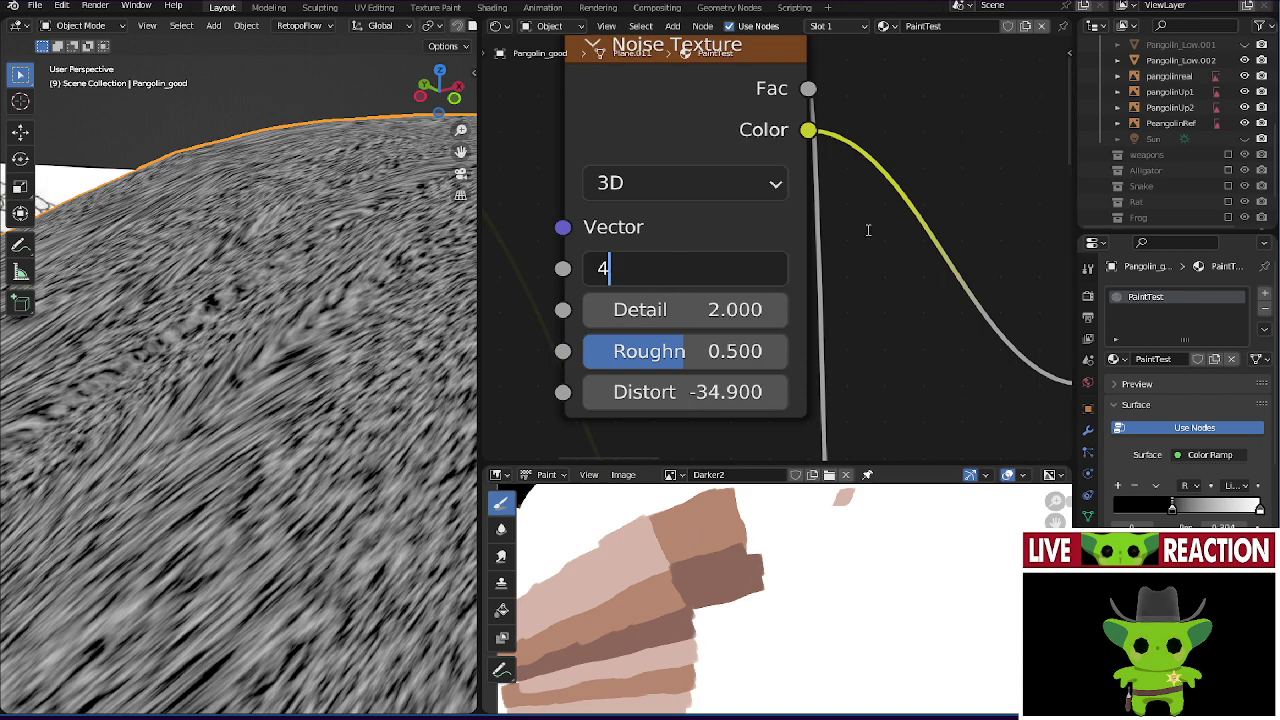
key(Return)
double_click(686, 266)
text(5)
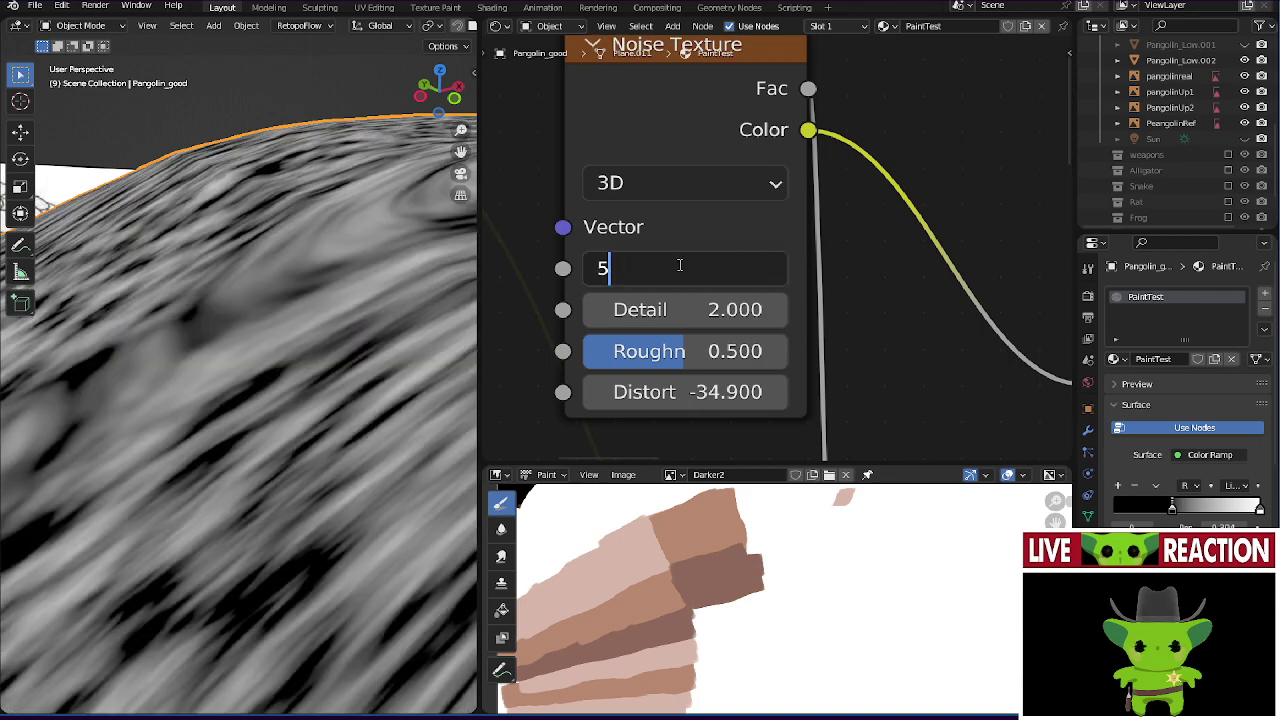
key(Return)
scroll(276, 350, down, 5)
scroll(290, 342, up, 6)
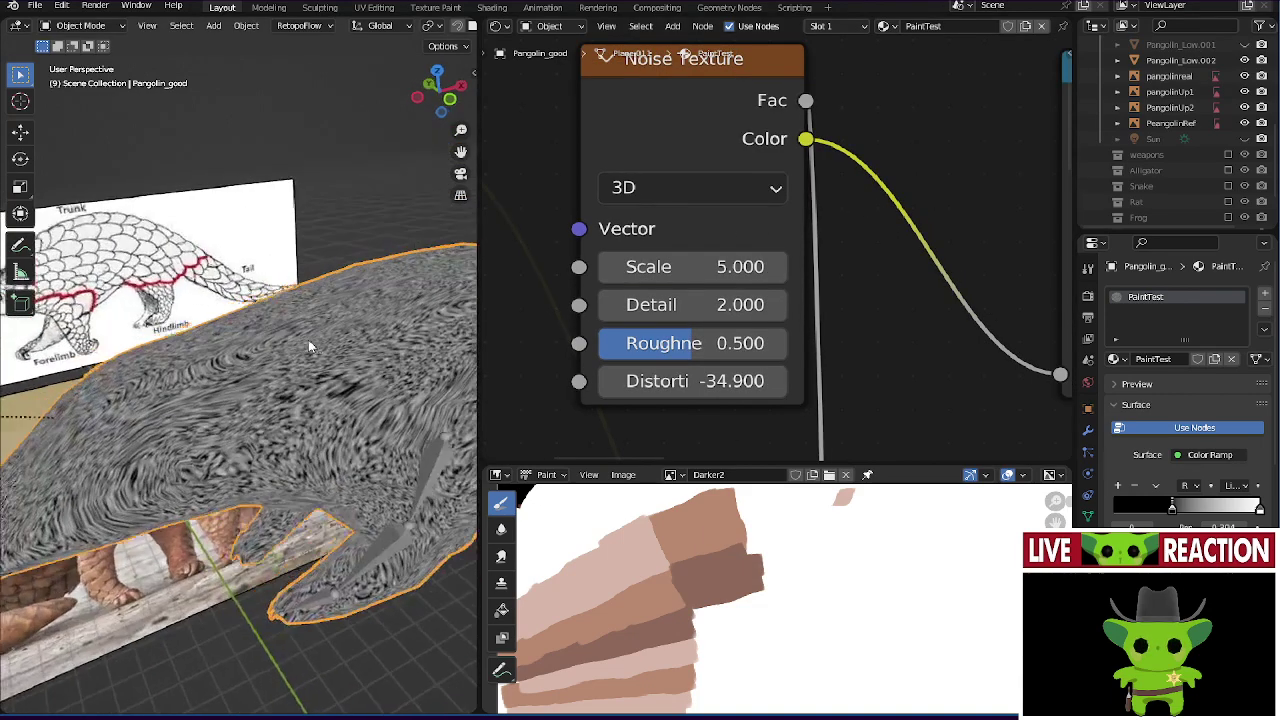
- Set the Noise Texture's scale to 24.2 and try a detail of 0 on the pangolin
drag(690, 266, 640, 270)
scroll(254, 361, down, 5)
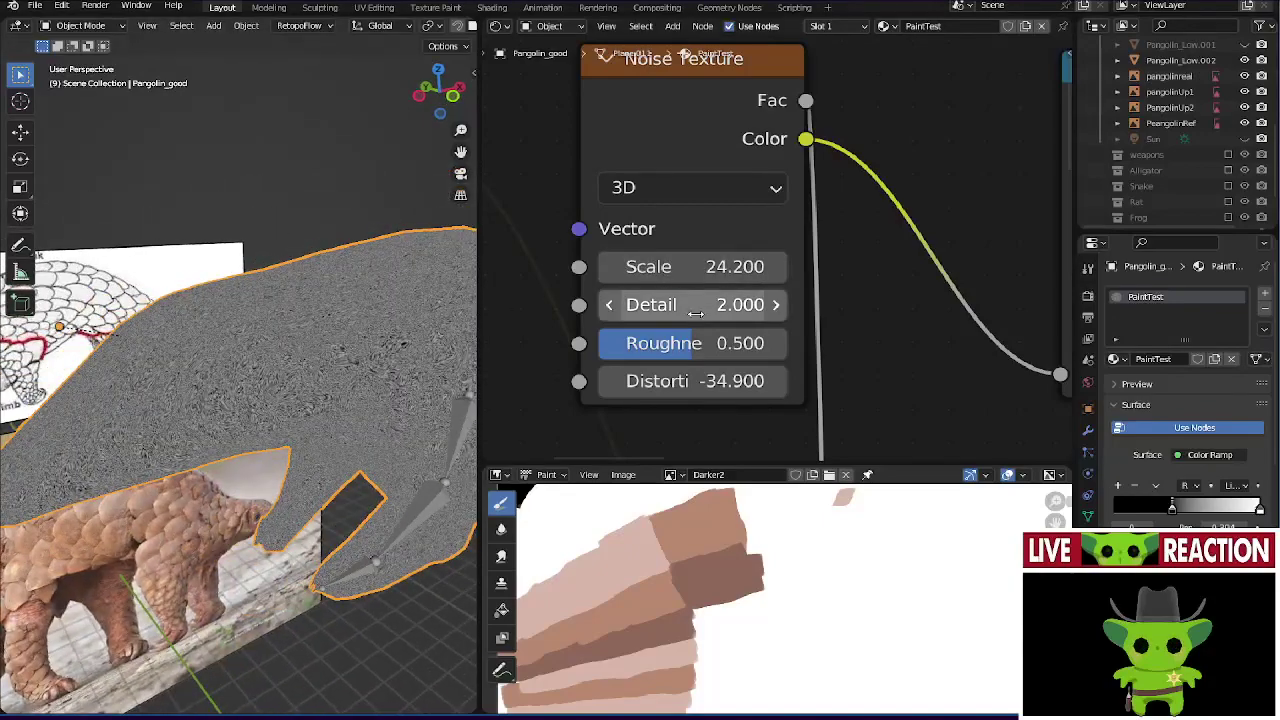
drag(700, 304, 340, 304)
scroll(143, 320, up, 6)
scroll(143, 320, down, 6)
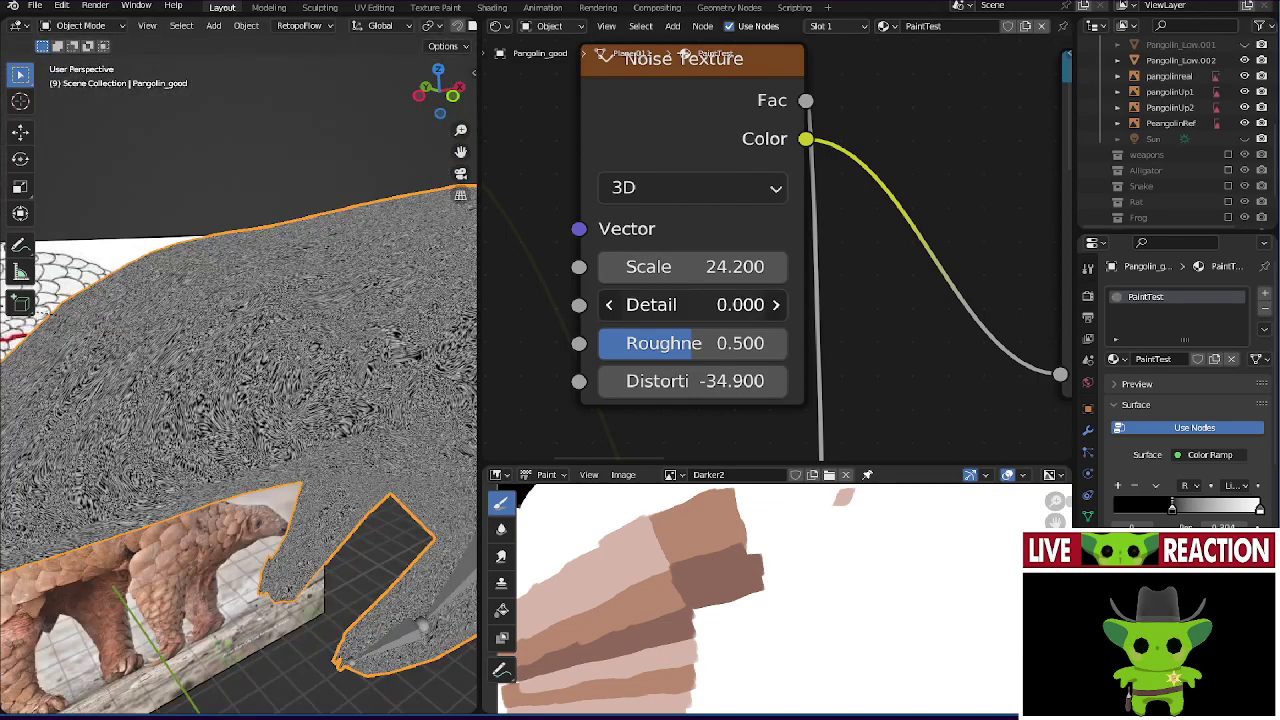
scroll(197, 354, up, 5)
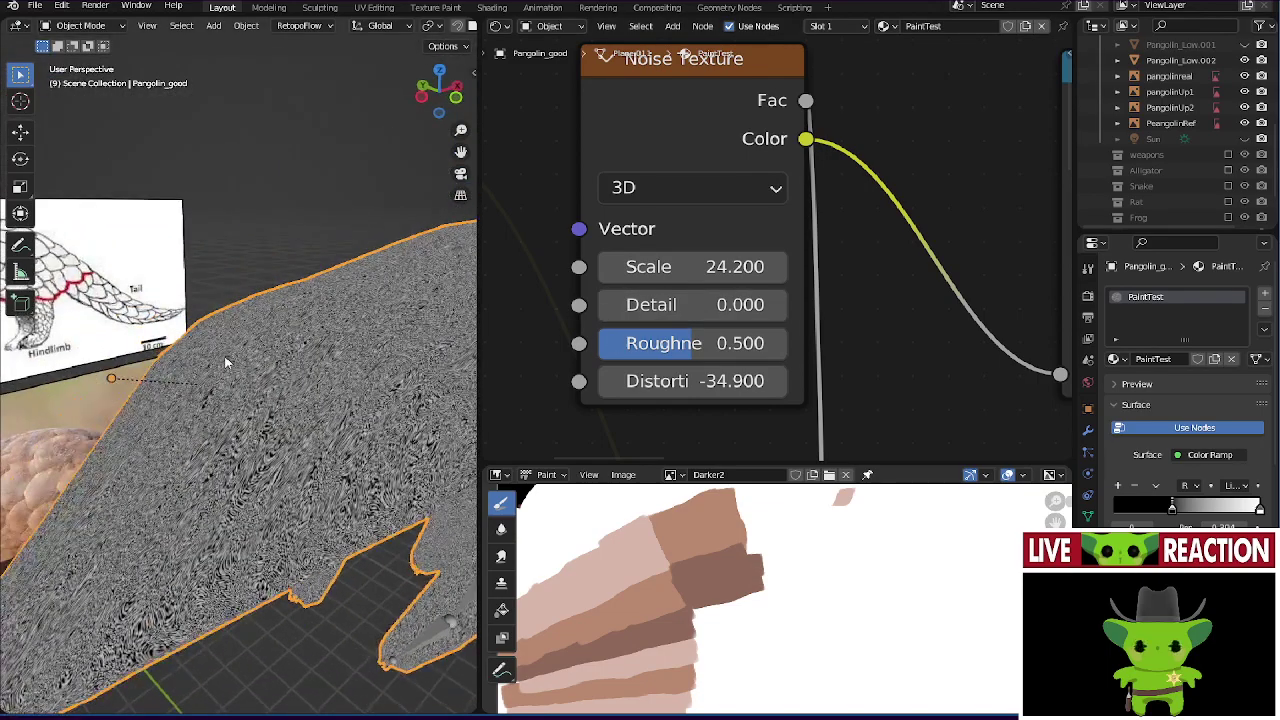
- Set the Noise Texture's detail to 1 and check the pattern on the pangolin's body
click(700, 304)
text(1)
key(Return)
scroll(983, 219, down, 2)
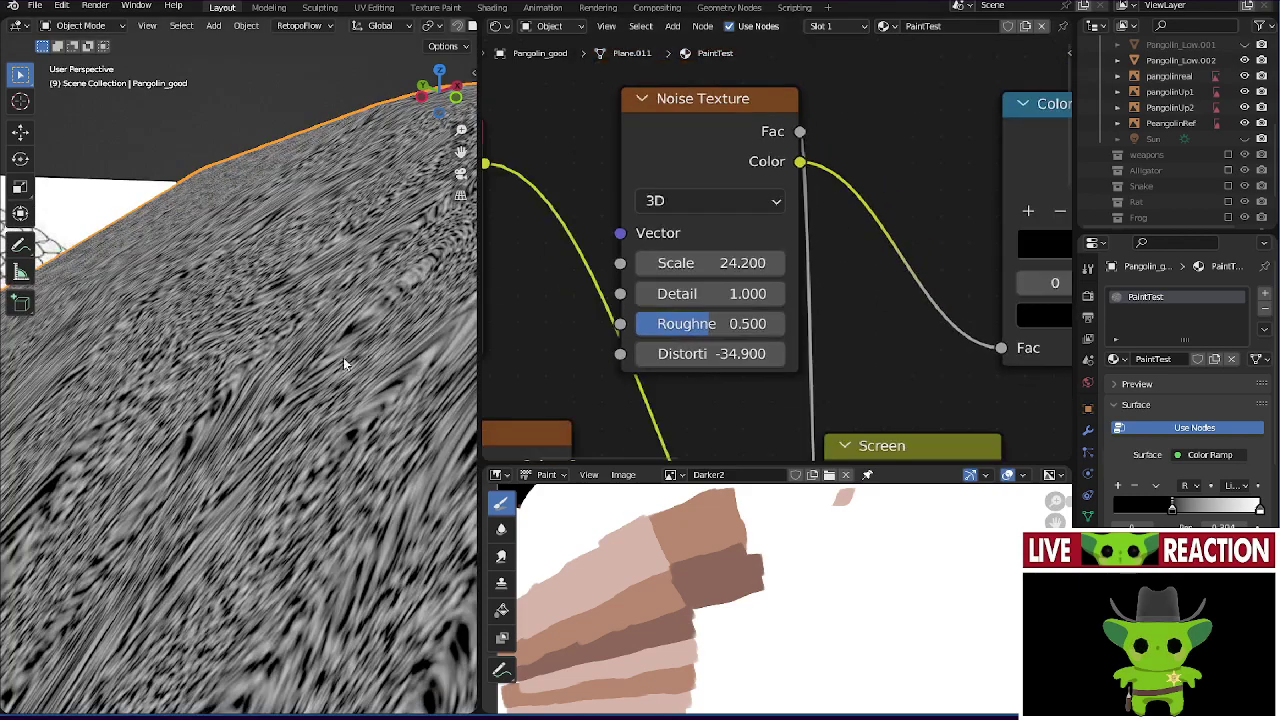
scroll(228, 378, down, 5)
middle_drag(228, 376, 402, 336)
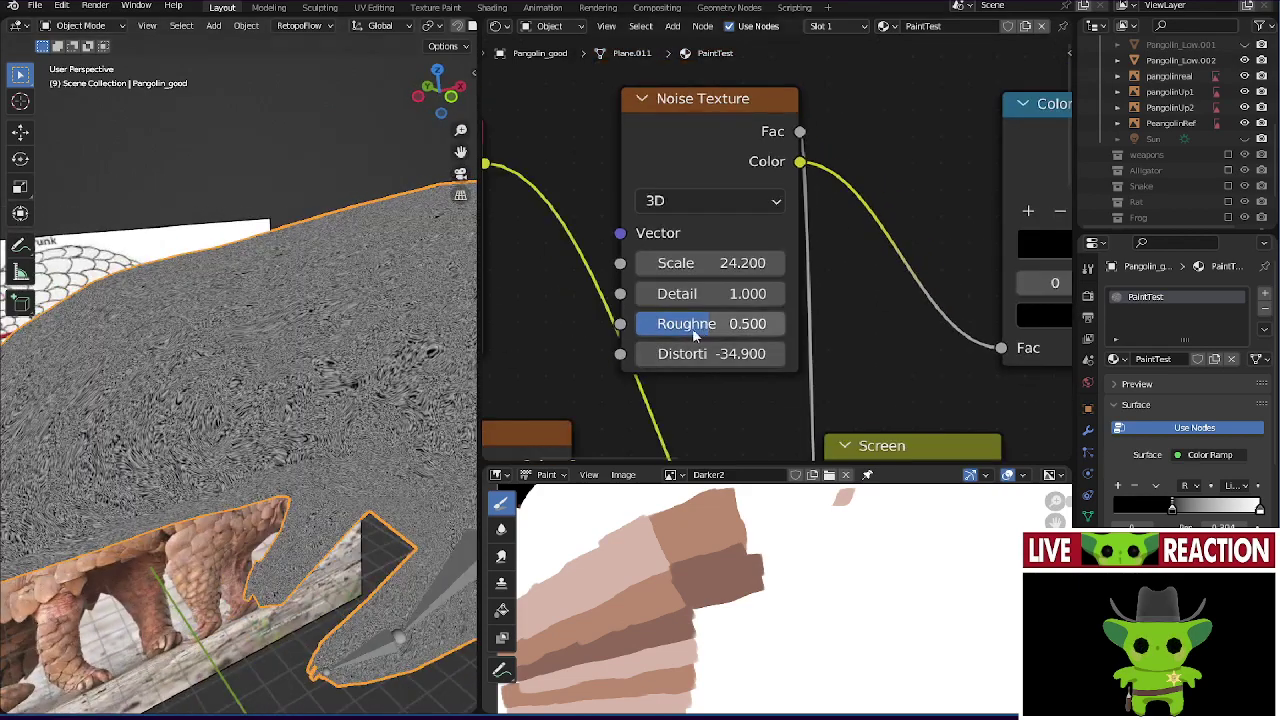
- Try a Noise Texture roughness of 0 and set it back to 0.5
drag(692, 324, 636, 330)
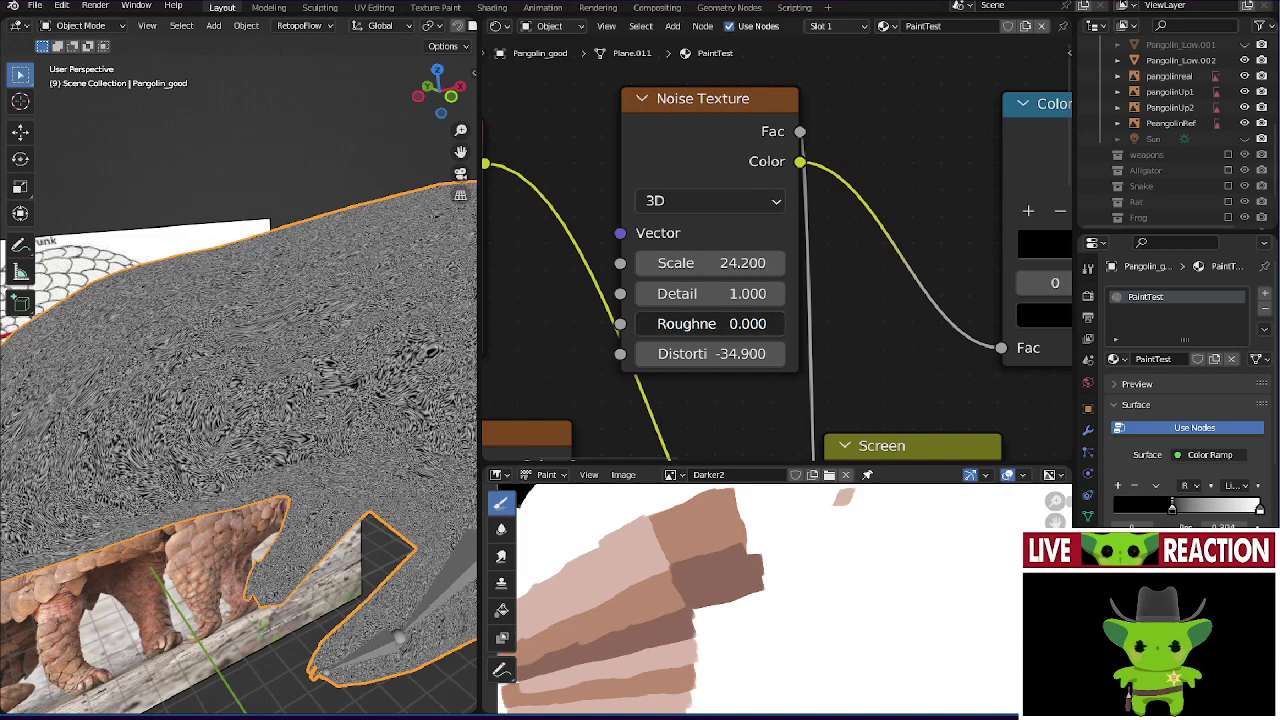
click(645, 325)
text(.5)
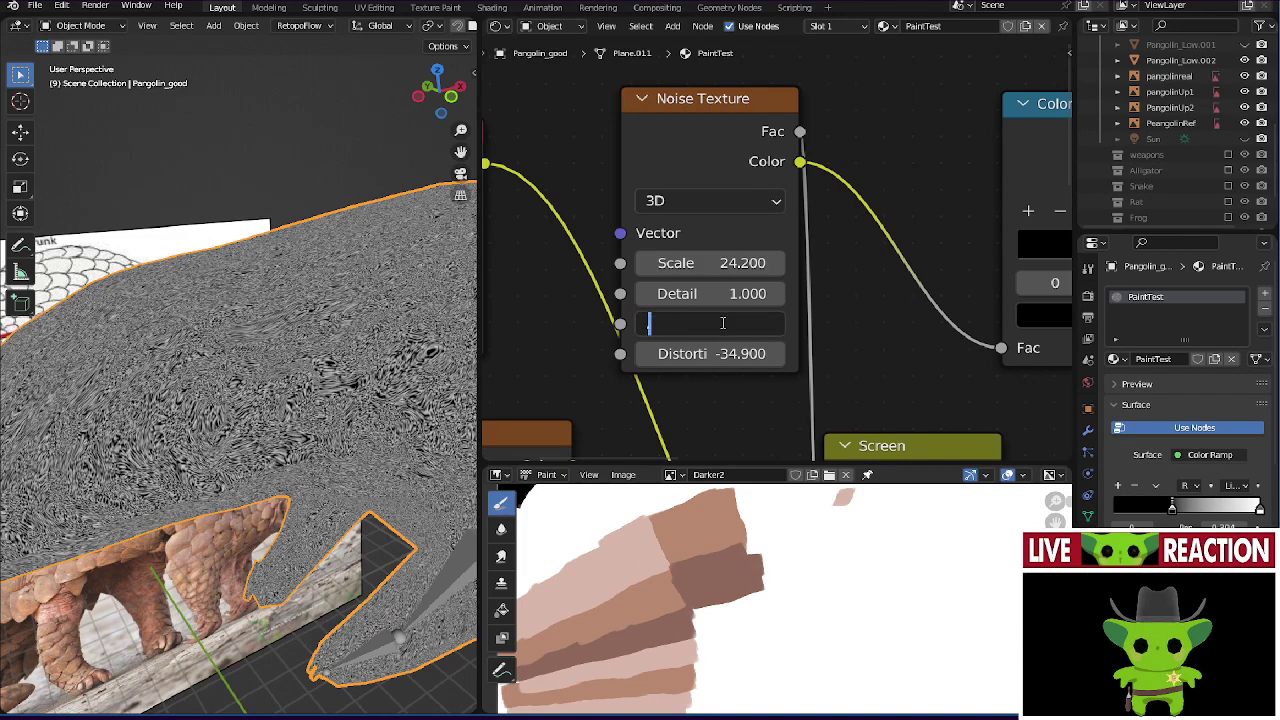
key(Return)
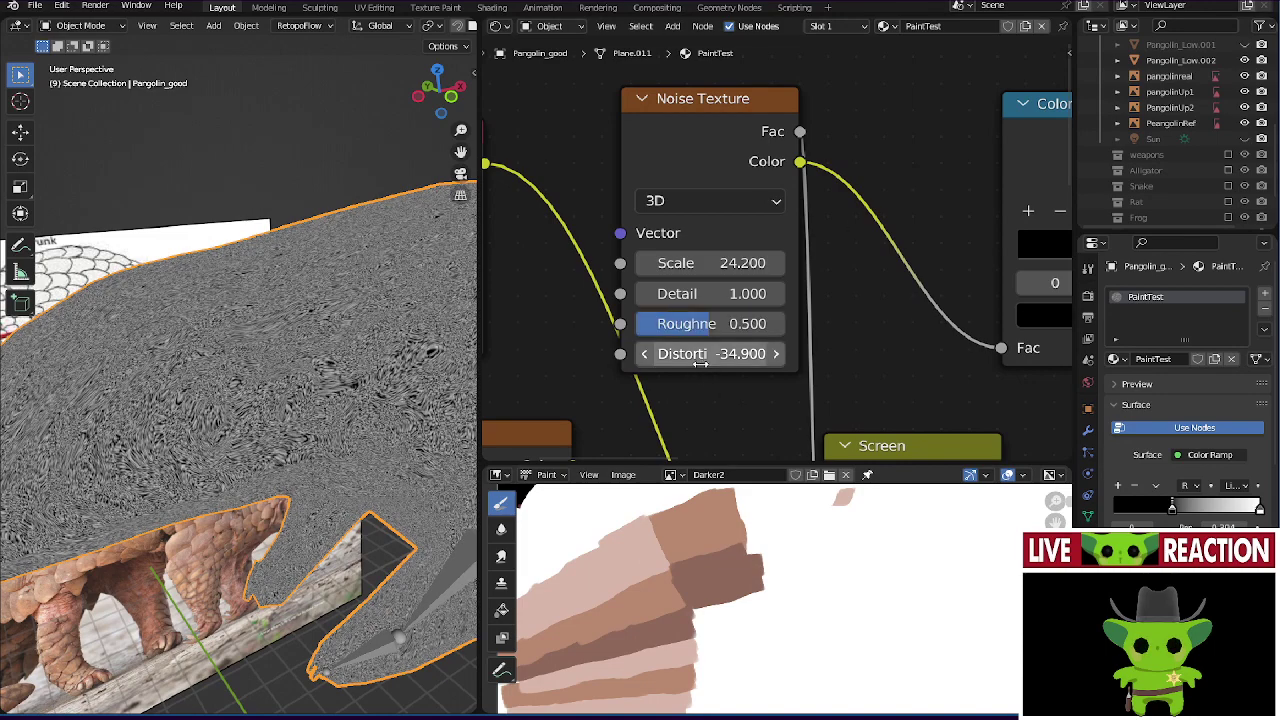
- Raise the Noise Texture's distortion and view the pangolin from the front
drag(710, 354, 968, 354)
middle_drag(330, 340, 175, 356)
key(KP_1)
middle_drag(837, 251, 706, 300)
scroll(750, 285, down, 1)
scroll(737, 285, up, 1)
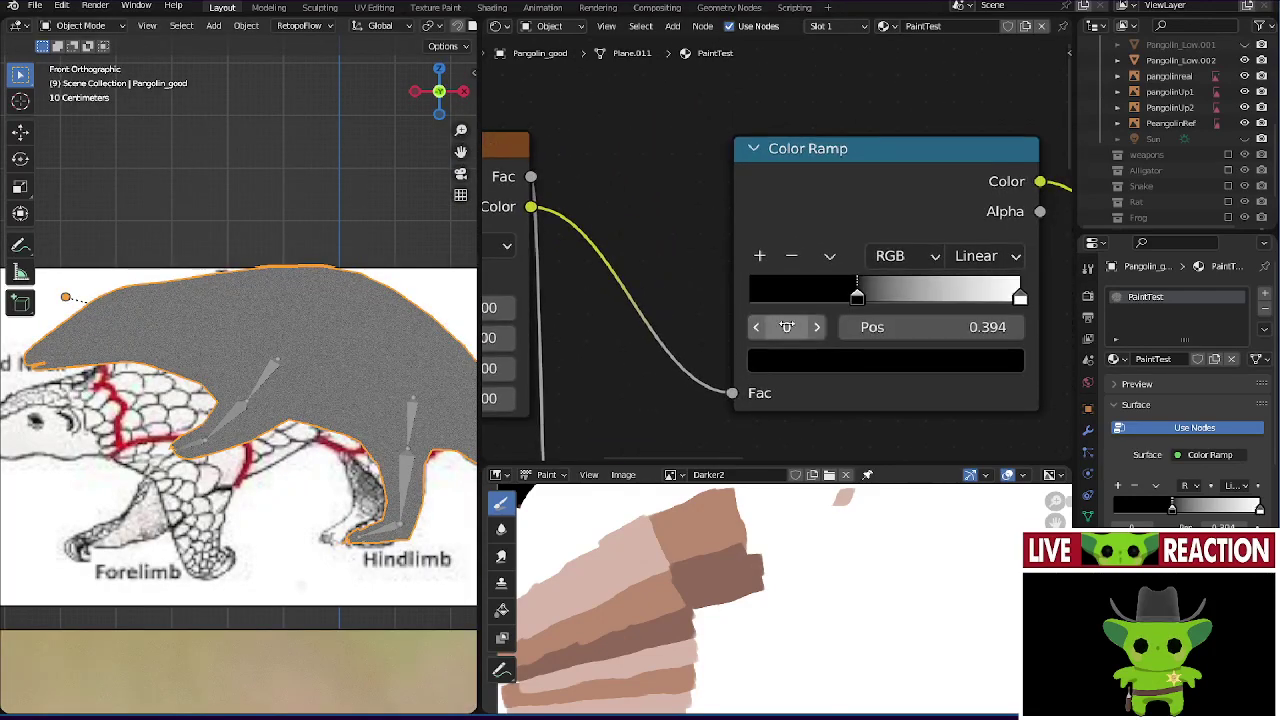
- Move the Color Ramp's black stop to position 0 and give it the dark brown sampled from the Darker2 image
drag(858, 300, 693, 298)
middle_drag(717, 394, 722, 293)
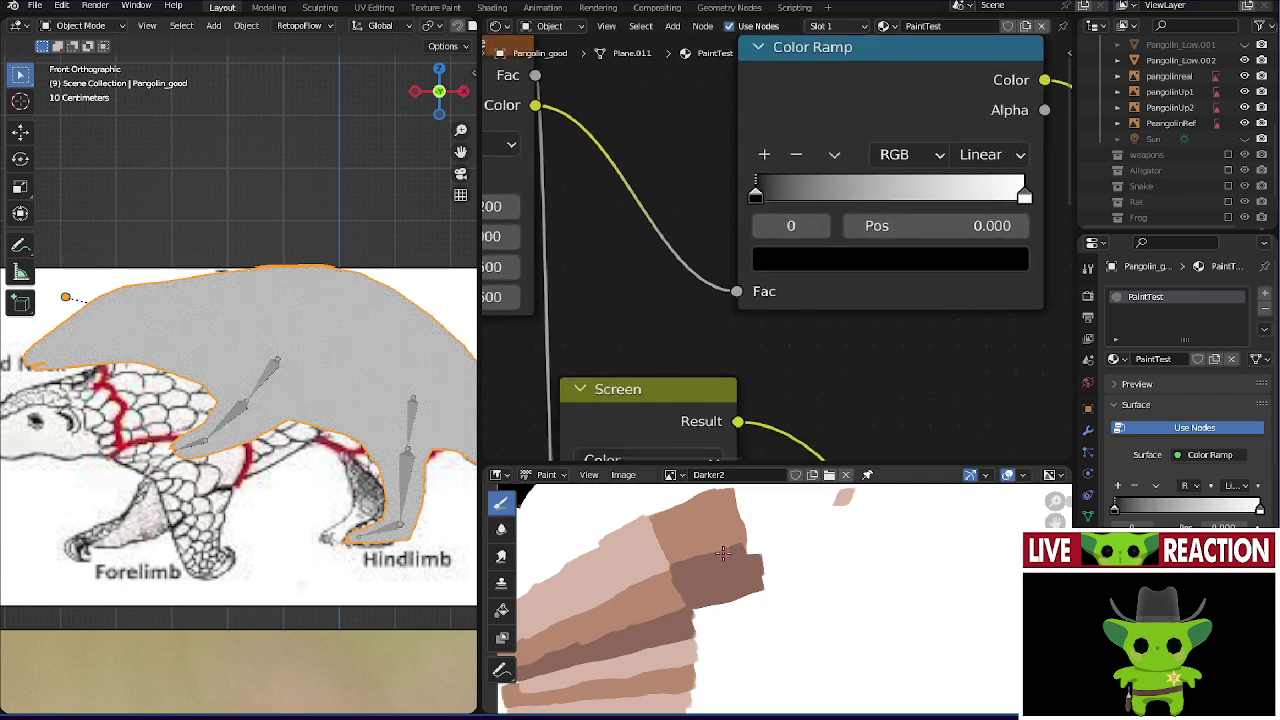
click(872, 259)
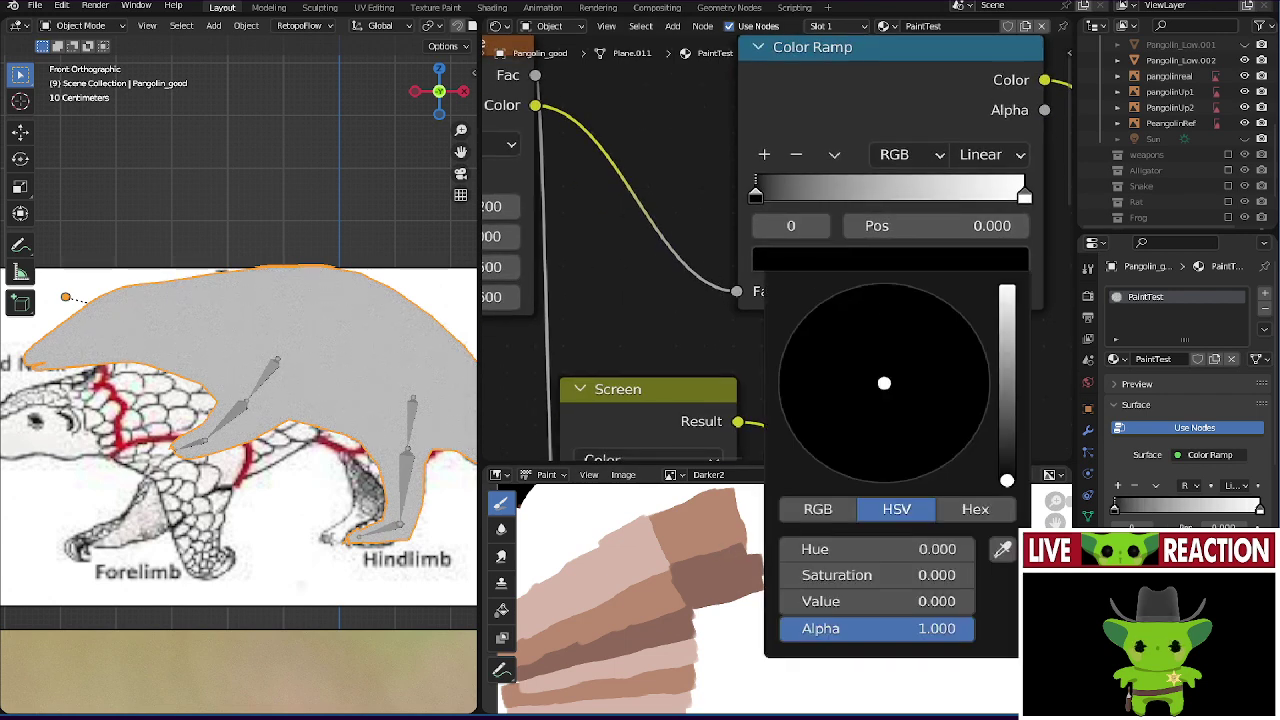
click(1004, 552)
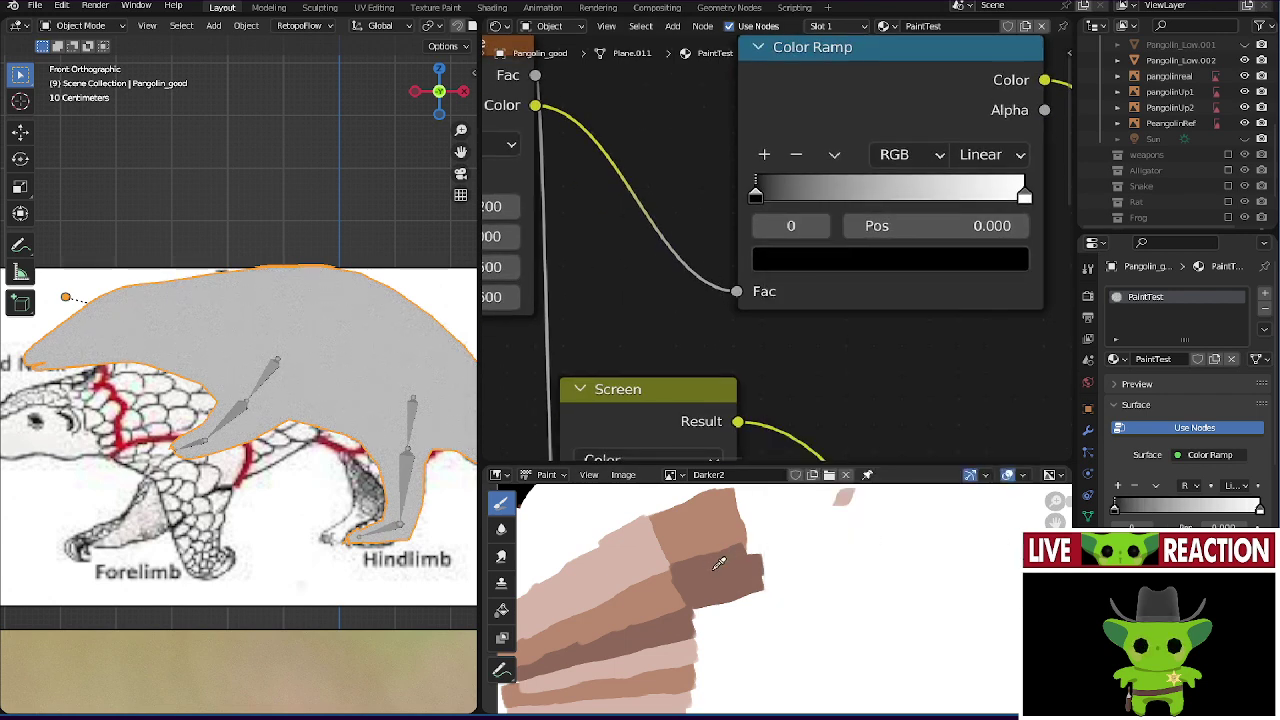
click(718, 563)
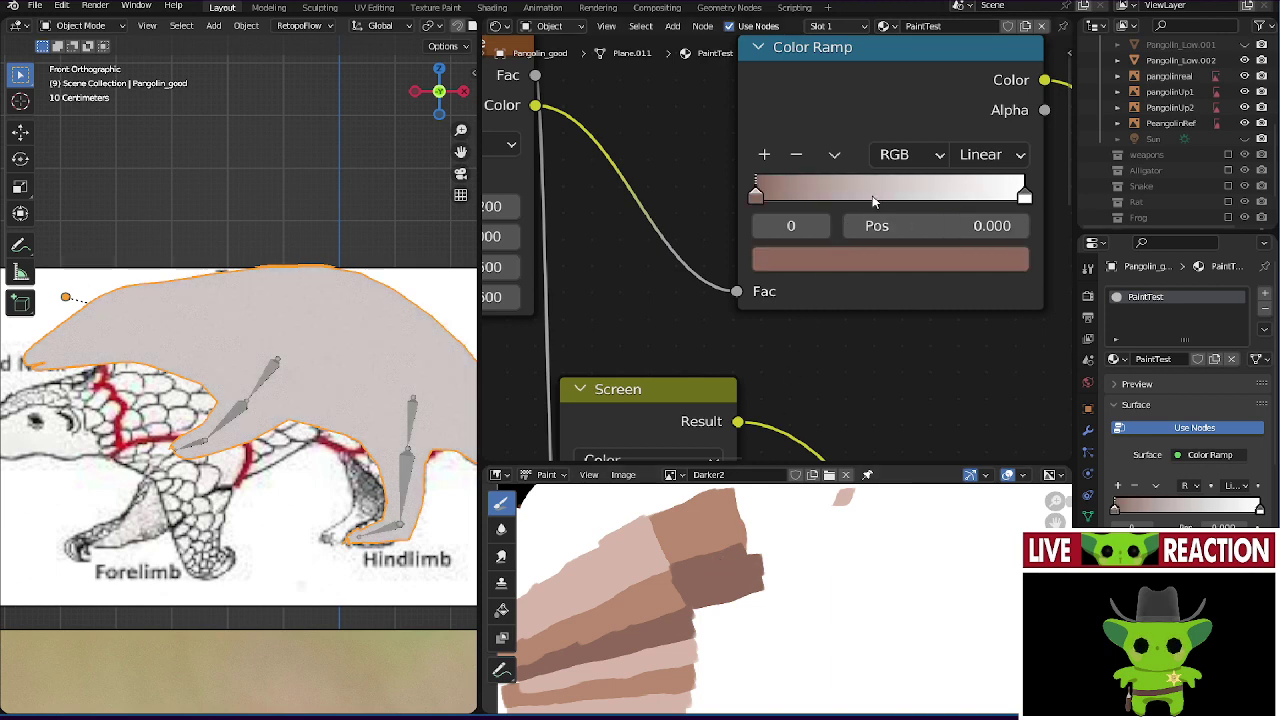
- Give the Color Ramp's white stop at position 1 the light pink sampled from the Darker2 image
drag(1024, 195, 818, 198)
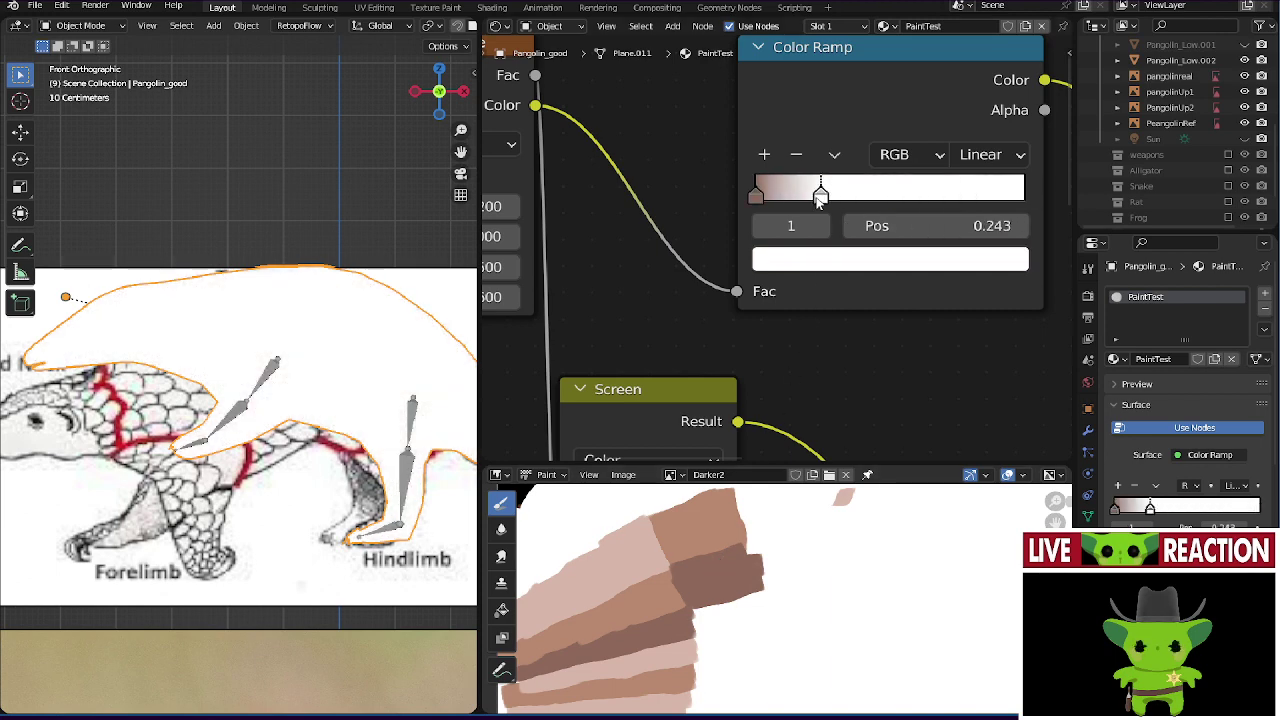
middle_drag(737, 611, 765, 525)
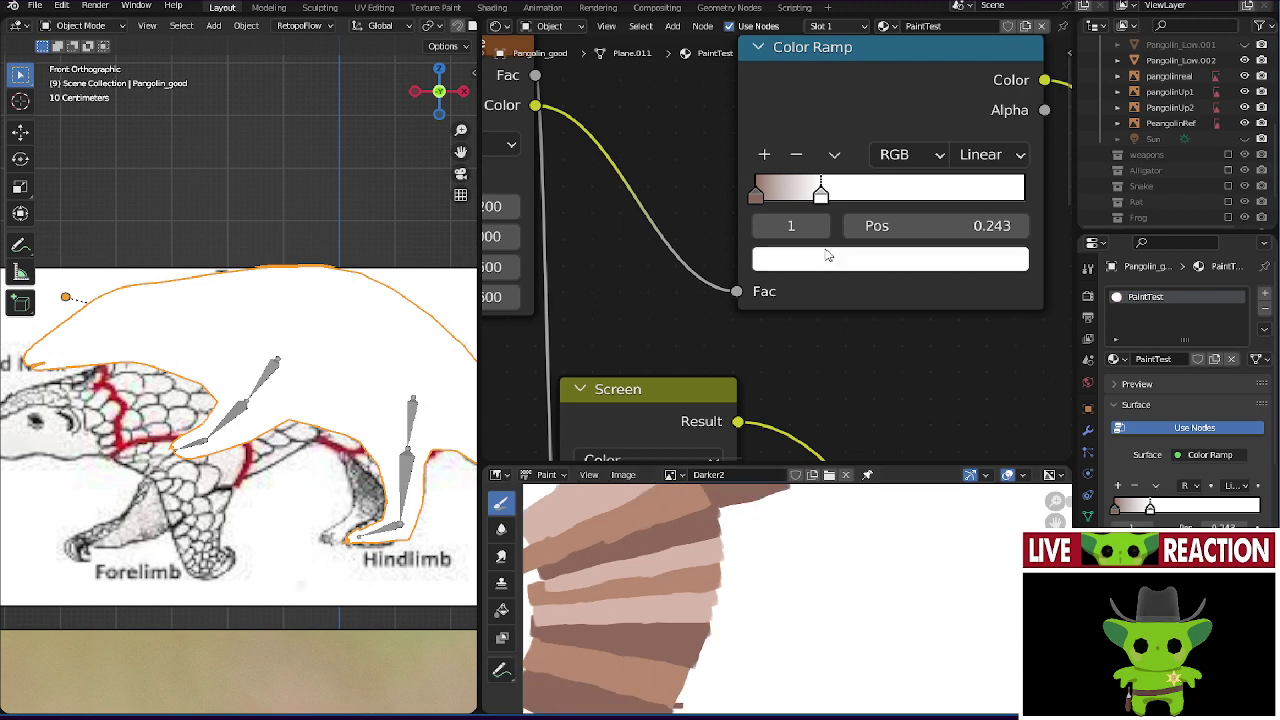
key(ctrl+z)
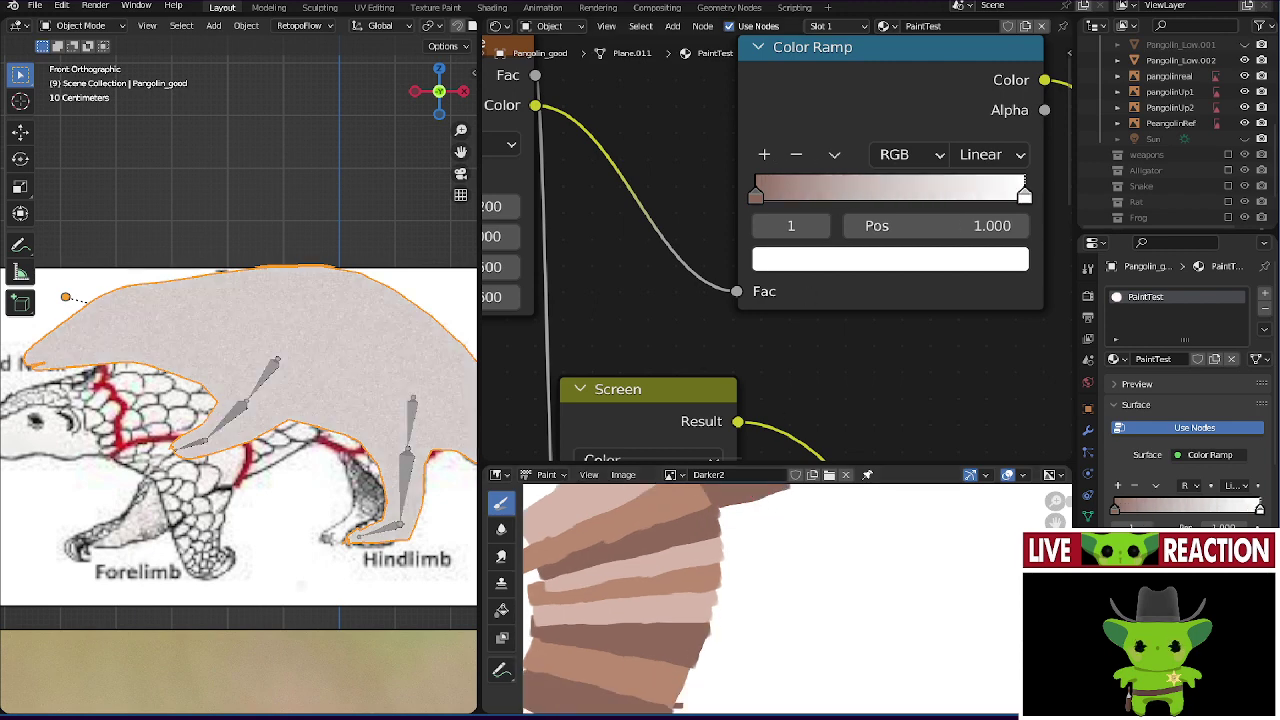
click(847, 264)
click(1005, 550)
click(575, 507)
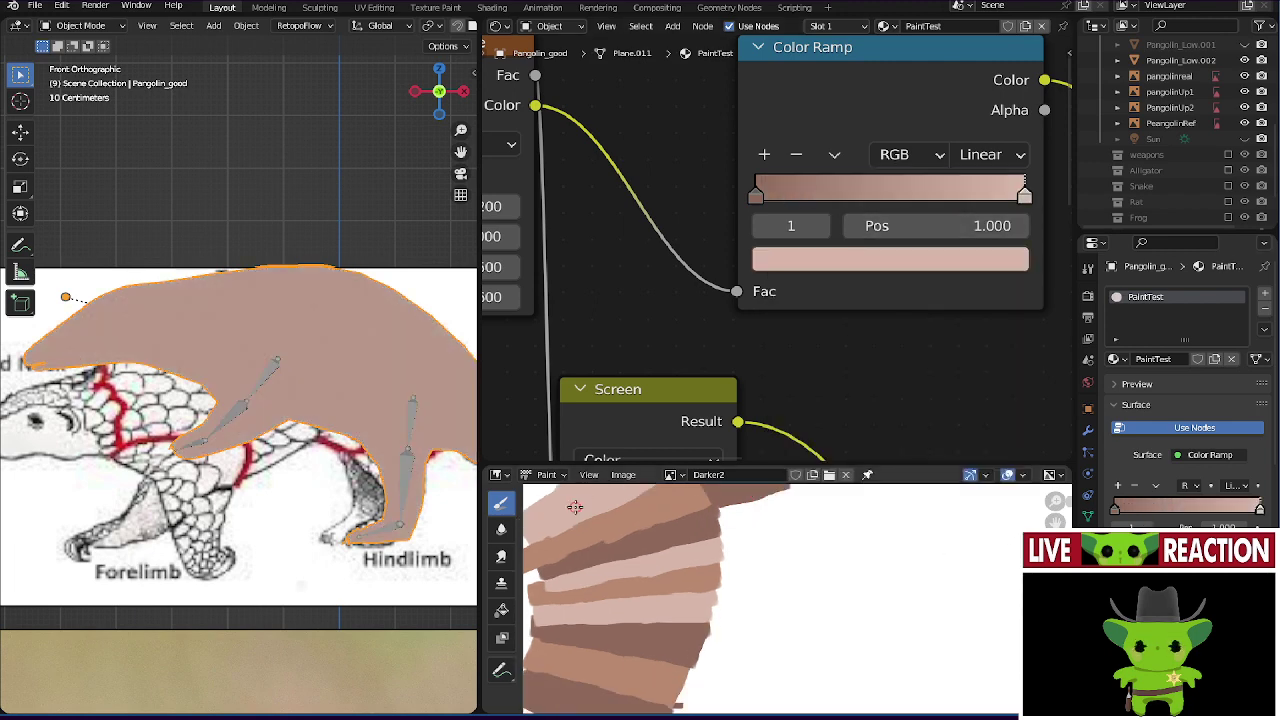
- Add a Color Ramp stop at position 0.5 and give it the medium brown sampled from the Darker2 image
click(765, 155)
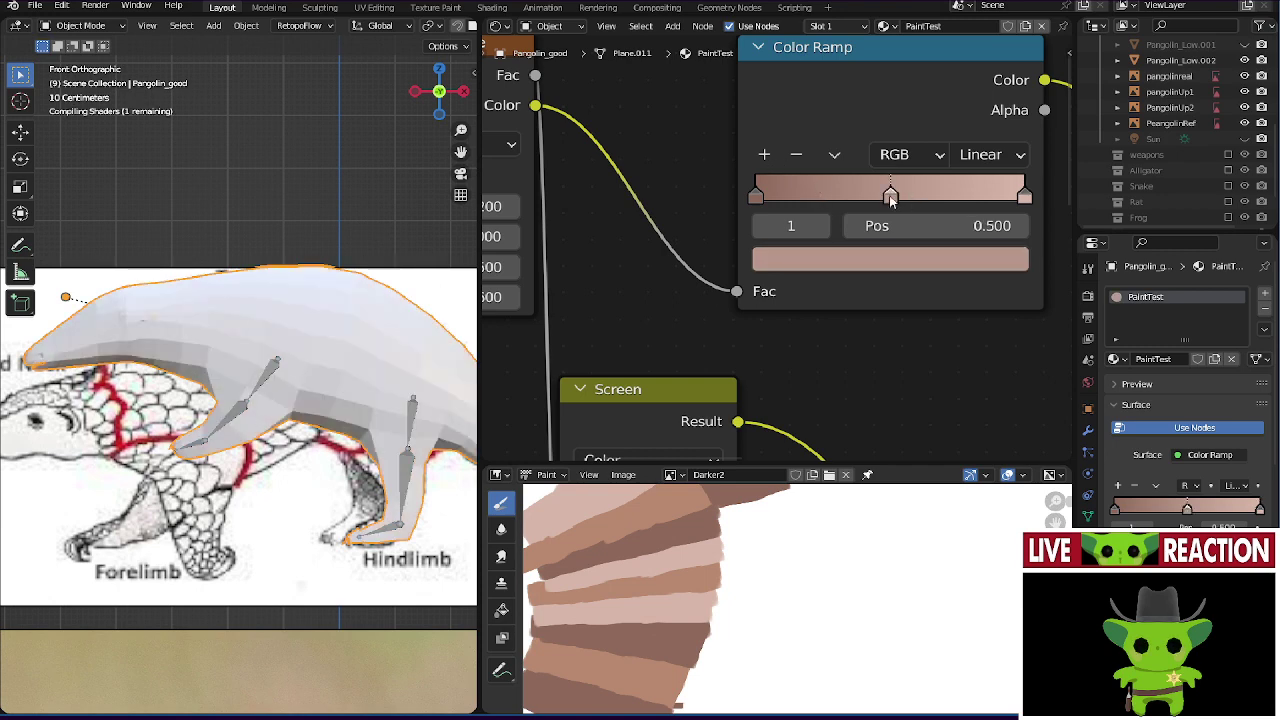
click(925, 262)
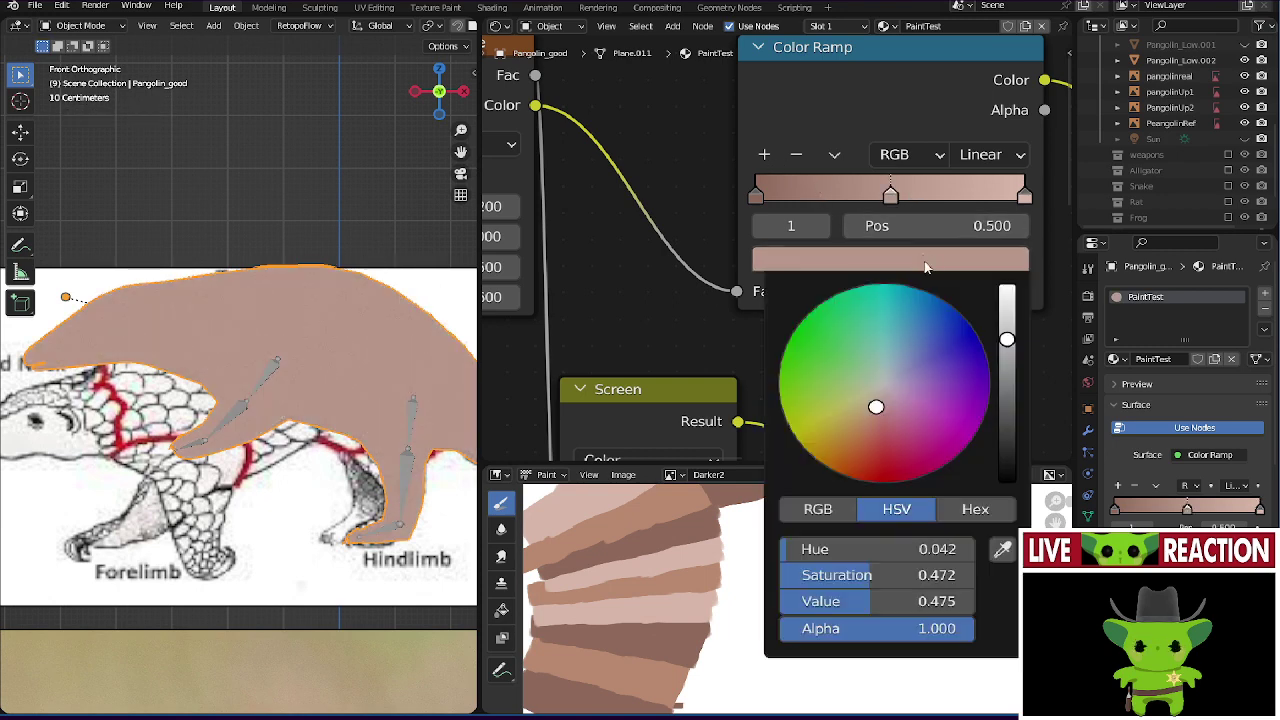
click(1002, 548)
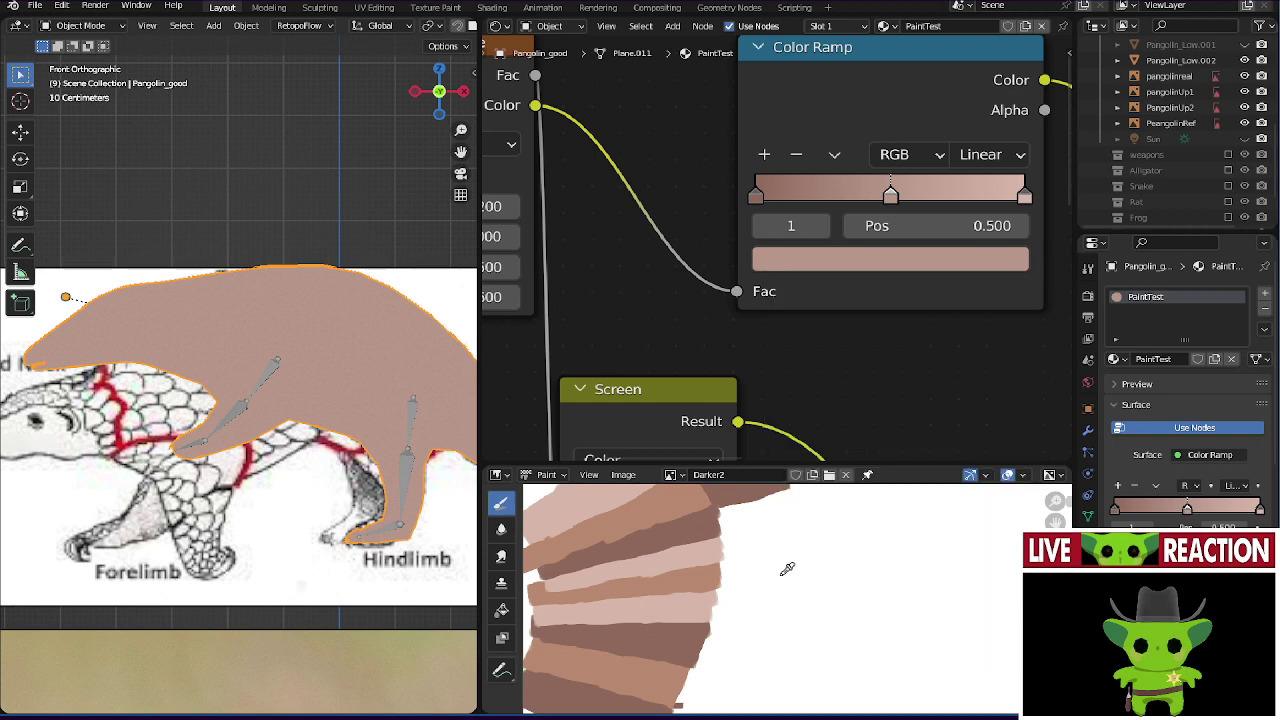
click(672, 667)
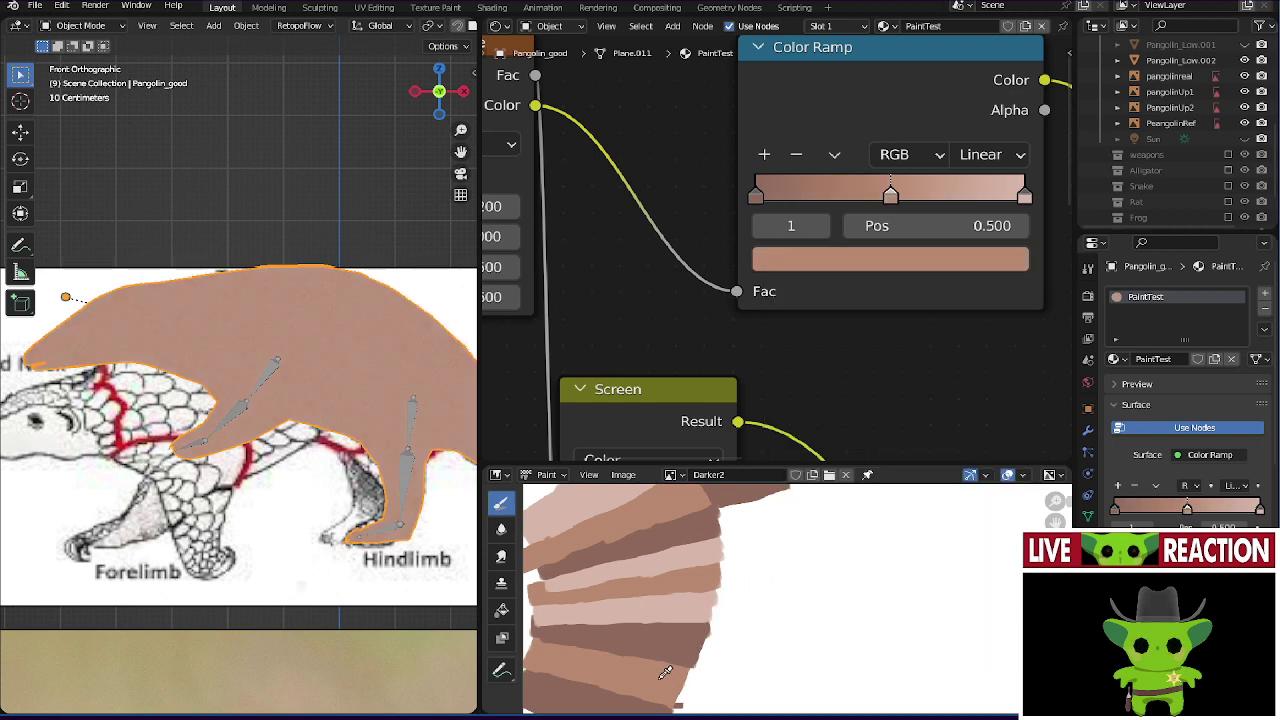
- Add a fourth Color Ramp stop and give the stop at position 0 the darkest brown sampled from the Darker2 image
mouse_move(665, 672)
middle_down()
mouse_move(664, 632)
mouse_move(747, 492)
middle_up()
scroll(740, 614, up, 6)
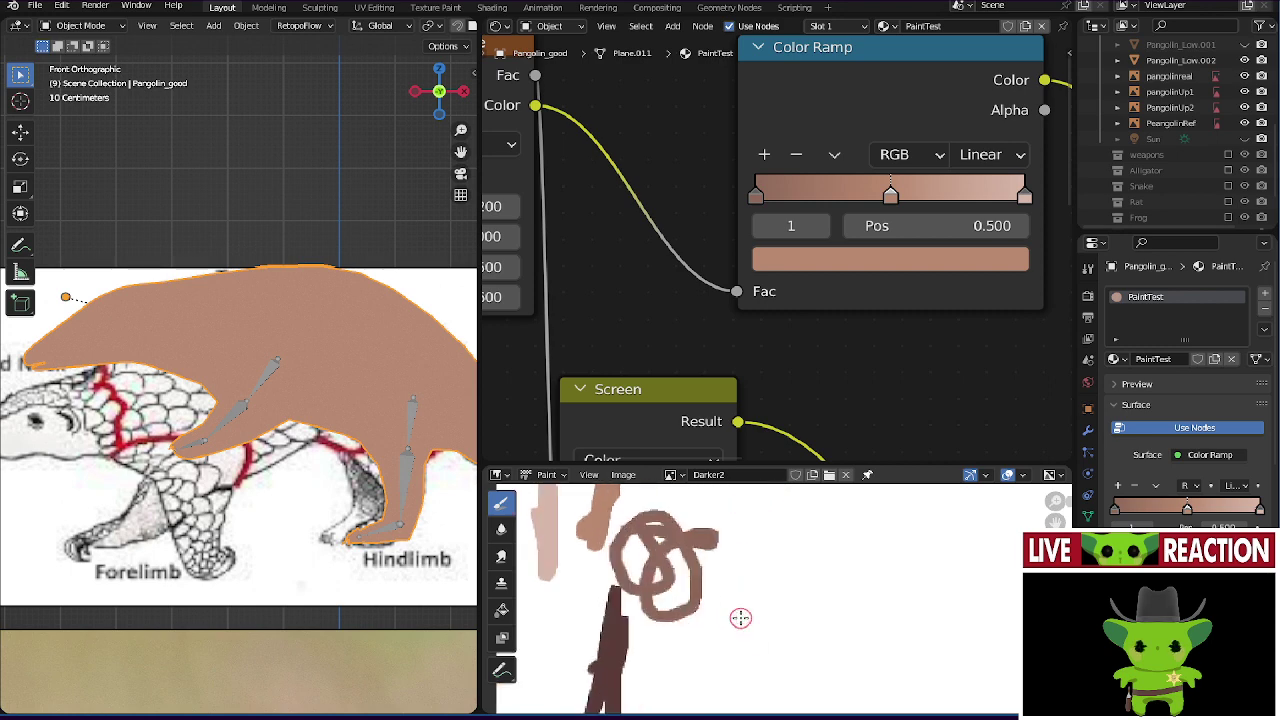
scroll(860, 597, down, 4)
middle_drag(860, 597, 868, 538)
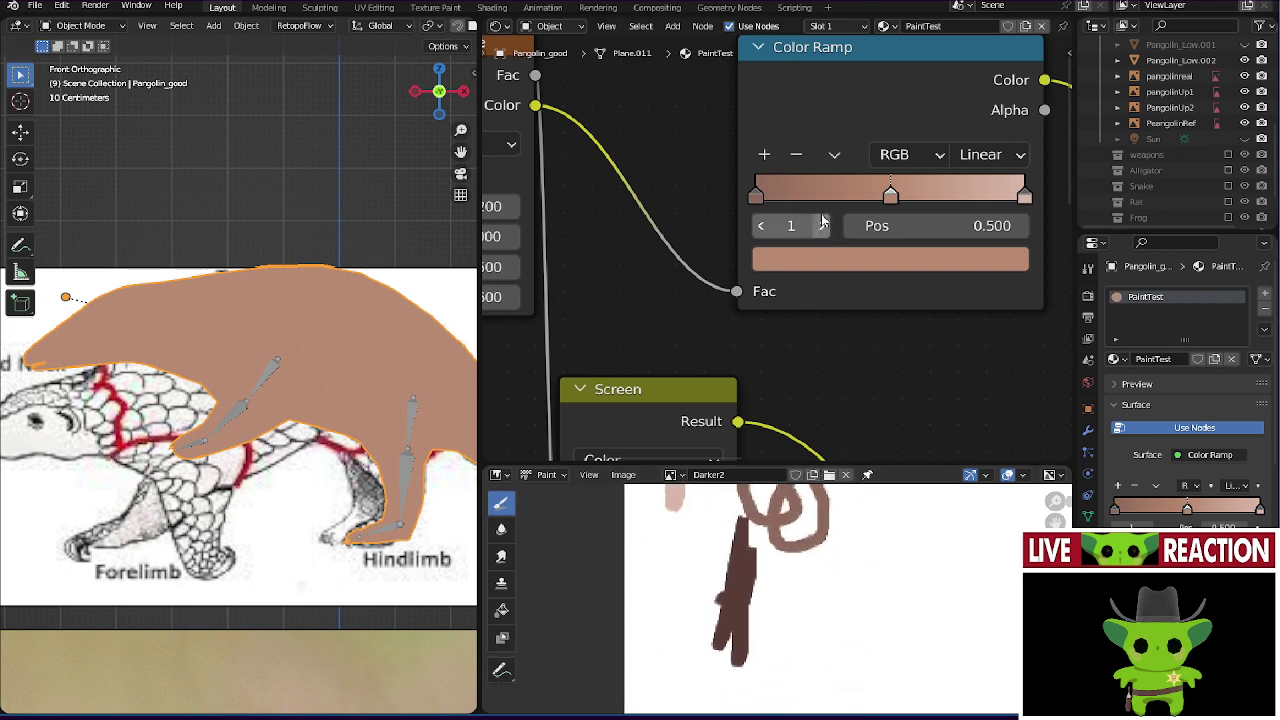
mouse_move(755, 195)
mouse_down()
mouse_move(826, 196)
mouse_move(755, 195)
mouse_up()
click(764, 154)
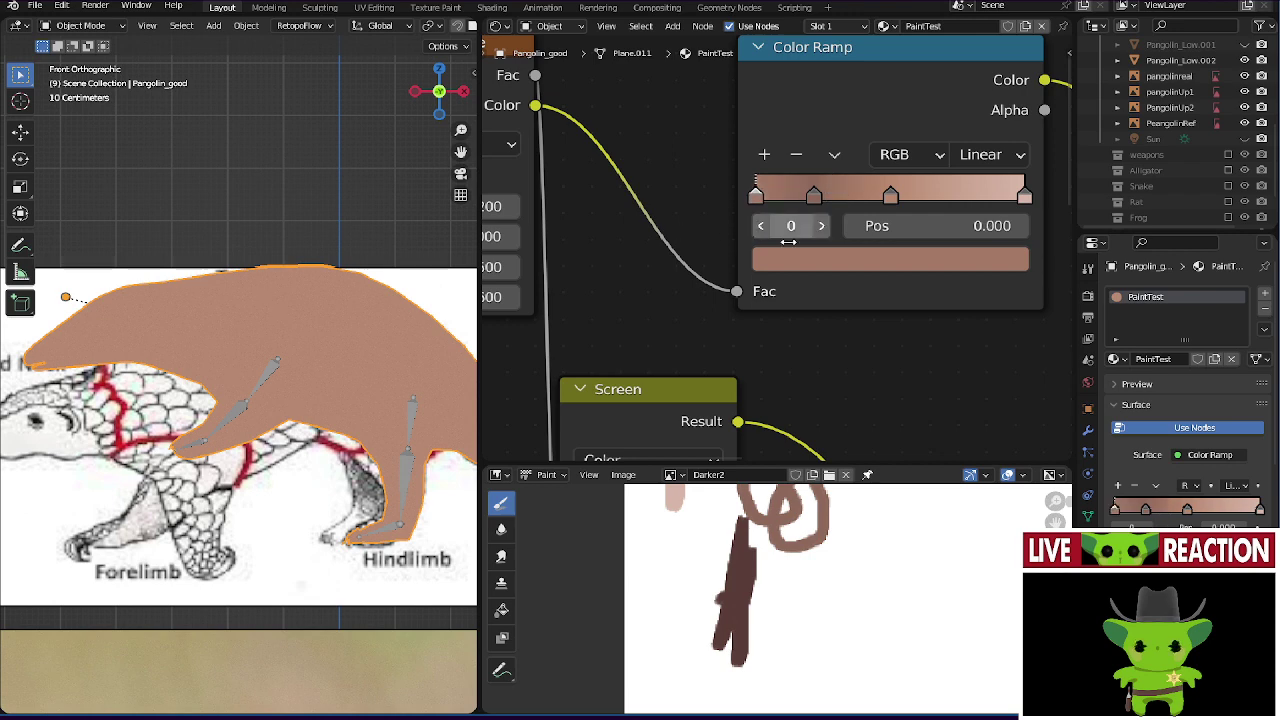
click(833, 262)
click(1002, 549)
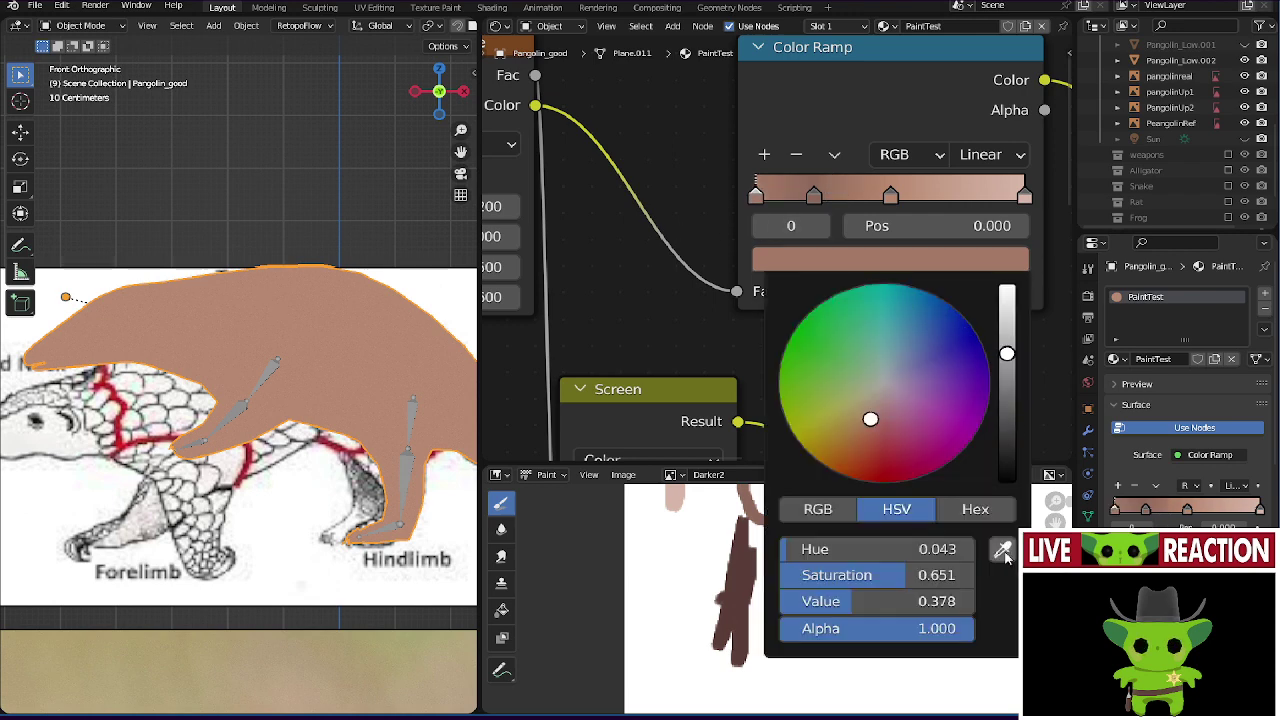
click(810, 598)
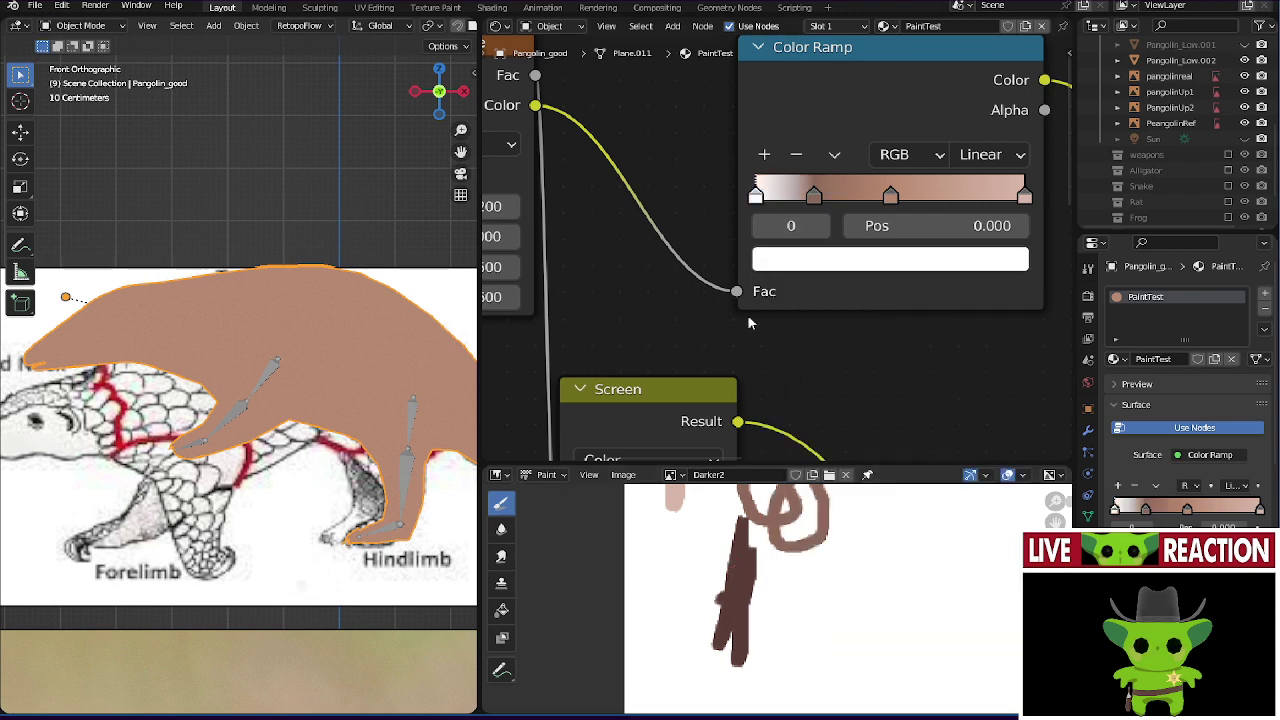
click(840, 262)
click(1003, 549)
click(744, 590)
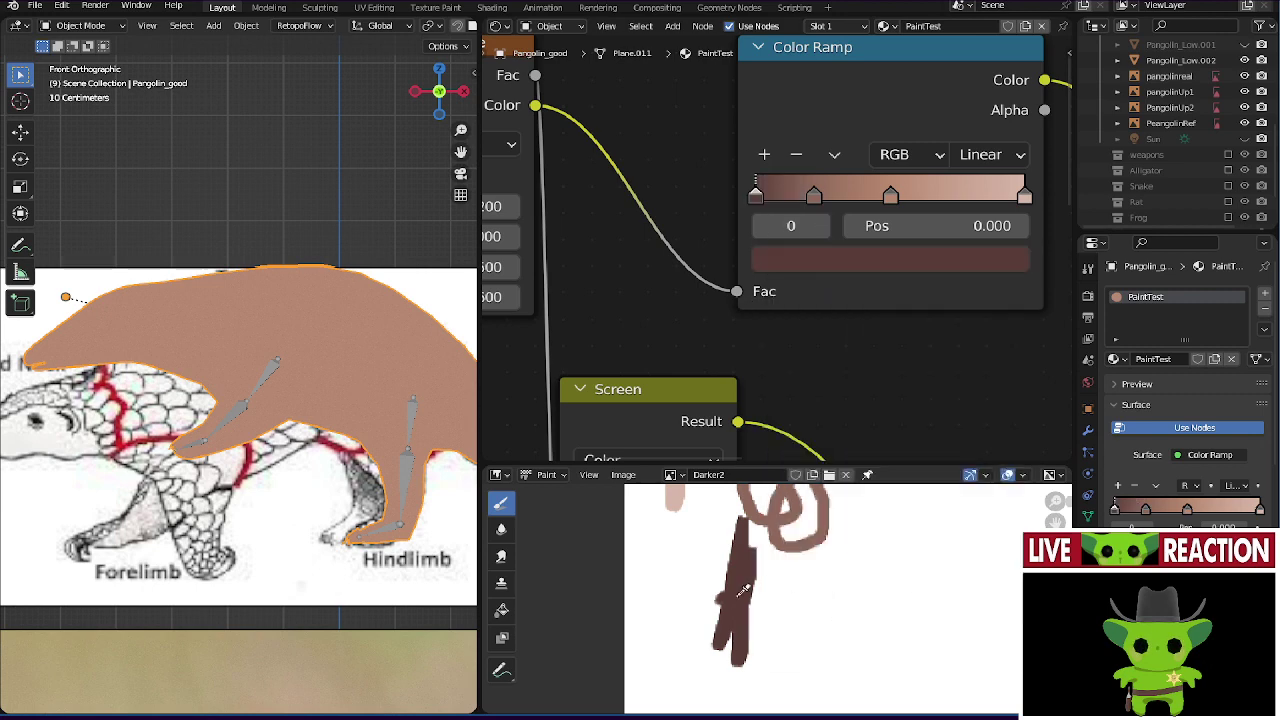
- Save the file and inspect the brown ramp colors on the pangolin's body up close
key(shift+s)
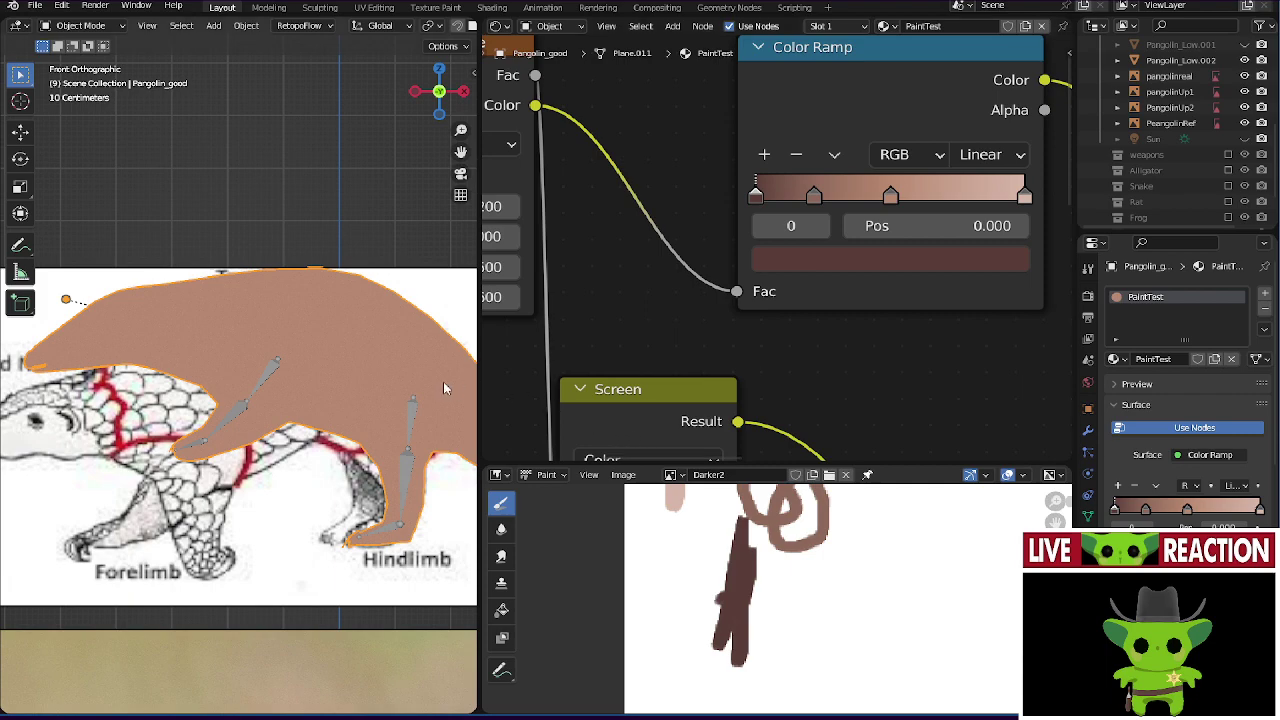
key(ctrl+s)
click(366, 379)
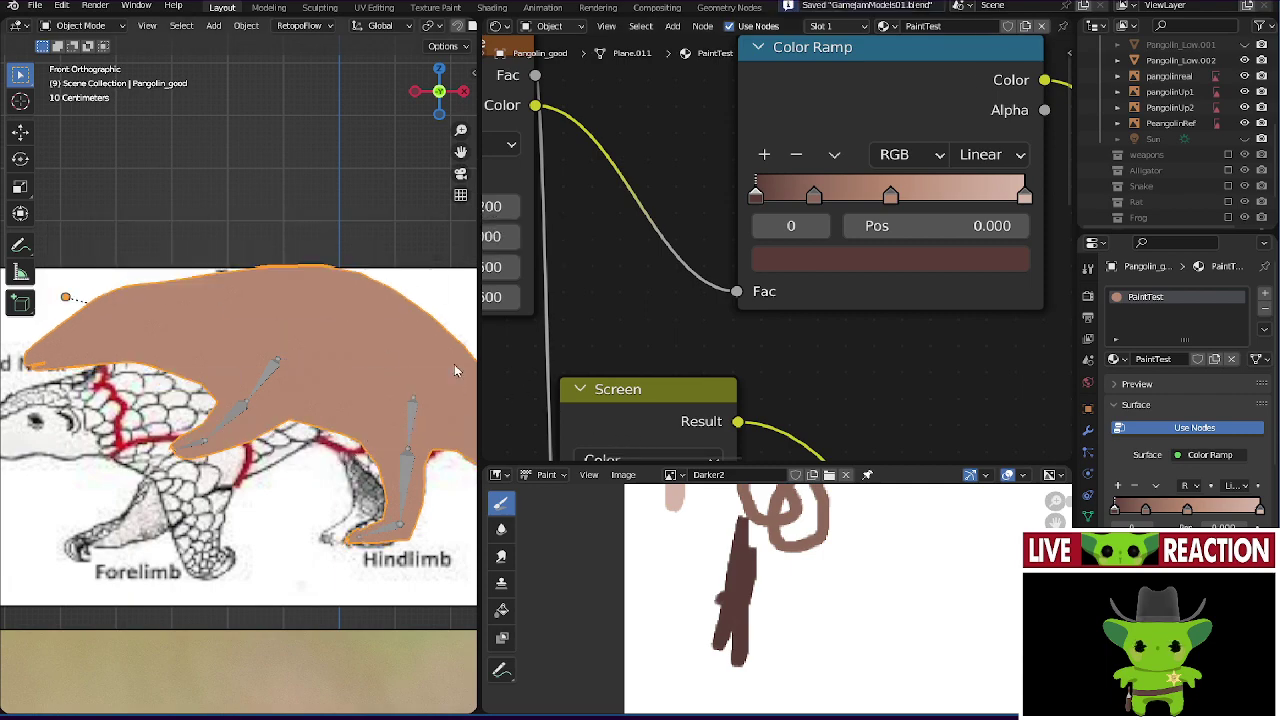
middle_drag(366, 379, 136, 401)
scroll(200, 296, up, 3)
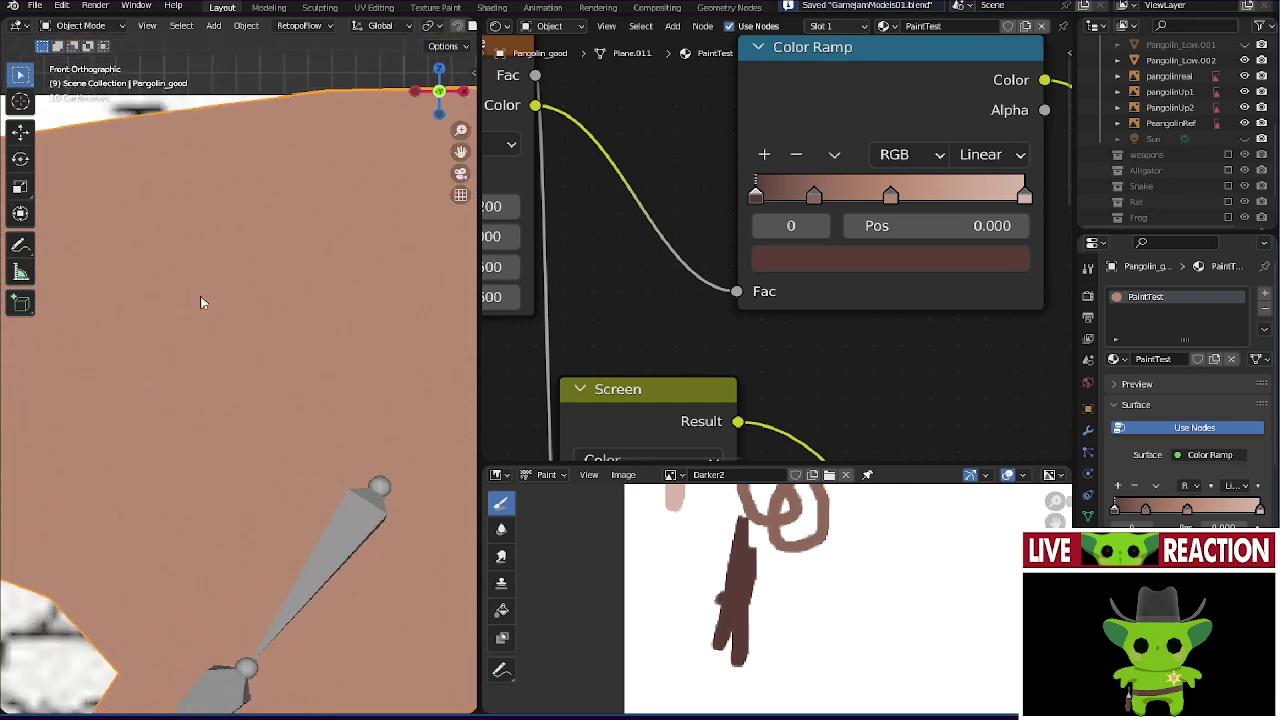
- Set the Color Ramp's interpolation to Constant, save the file and check the pattern on the pangolin
mouse_move(757, 197)
mouse_down()
mouse_move(795, 197)
mouse_move(755, 197)
mouse_up()
click(990, 154)
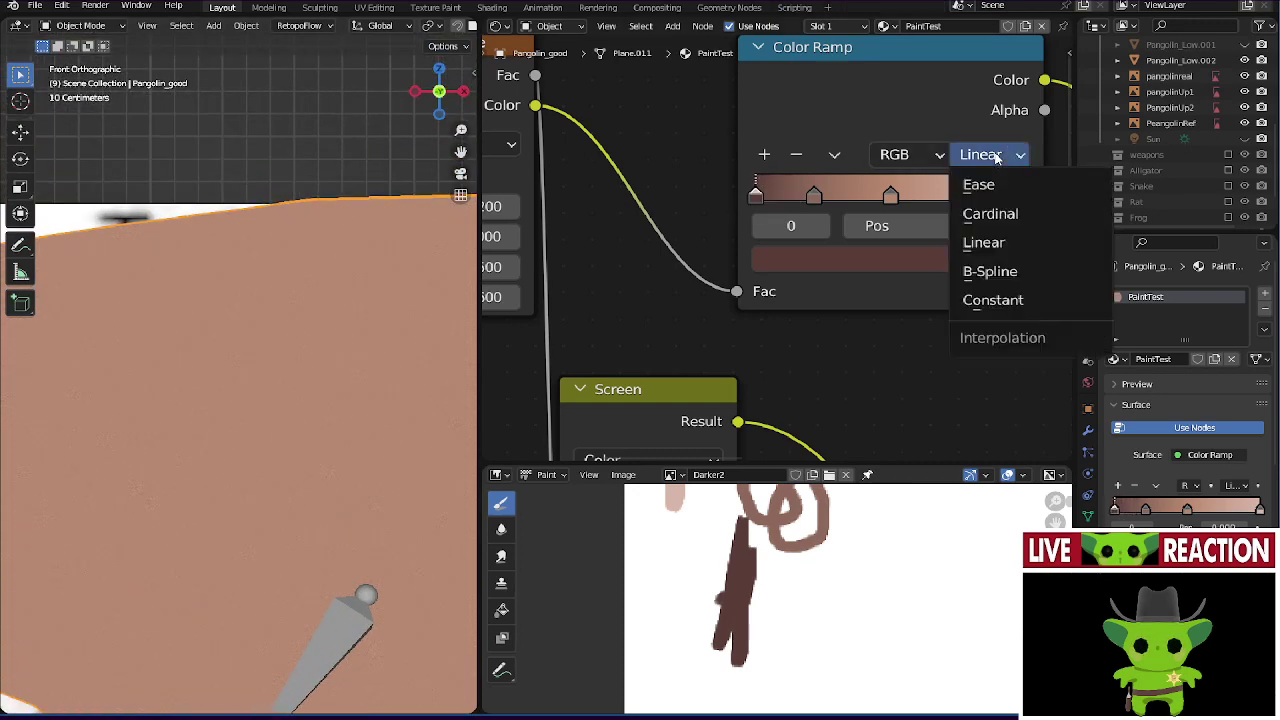
click(990, 297)
scroll(273, 303, down, 3)
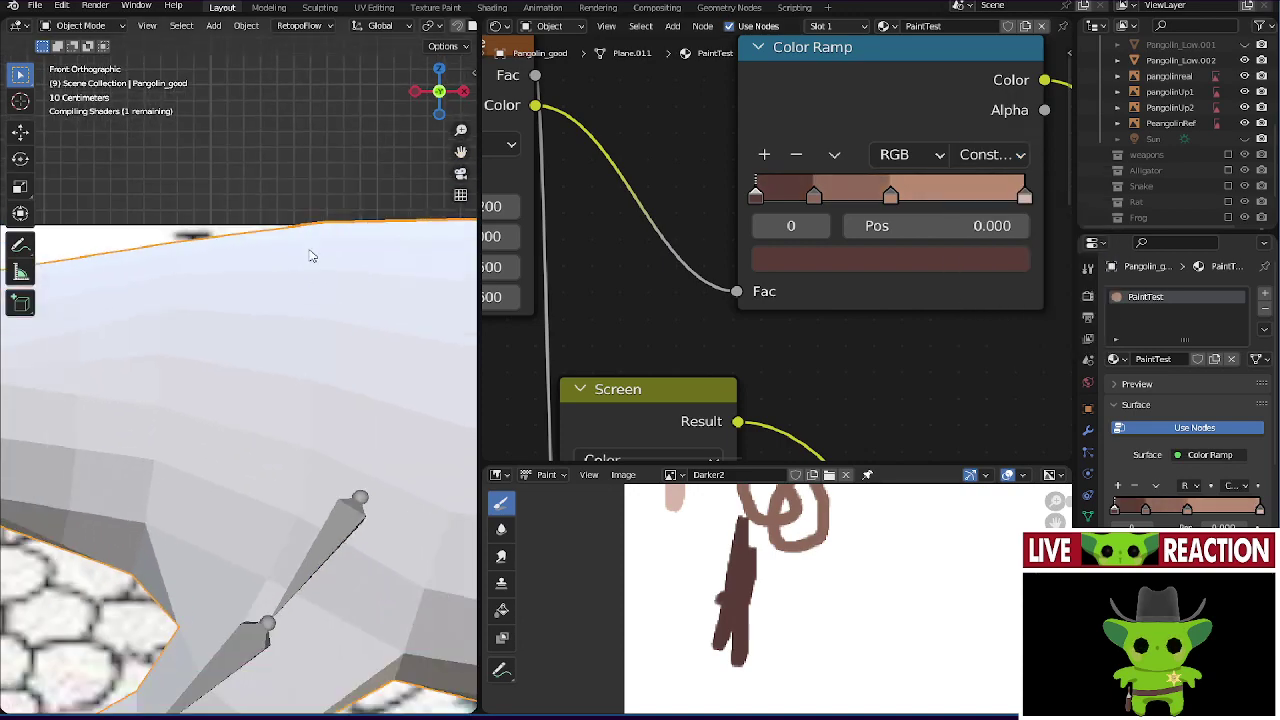
key(ctrl+s)
middle_drag(225, 265, 115, 250)
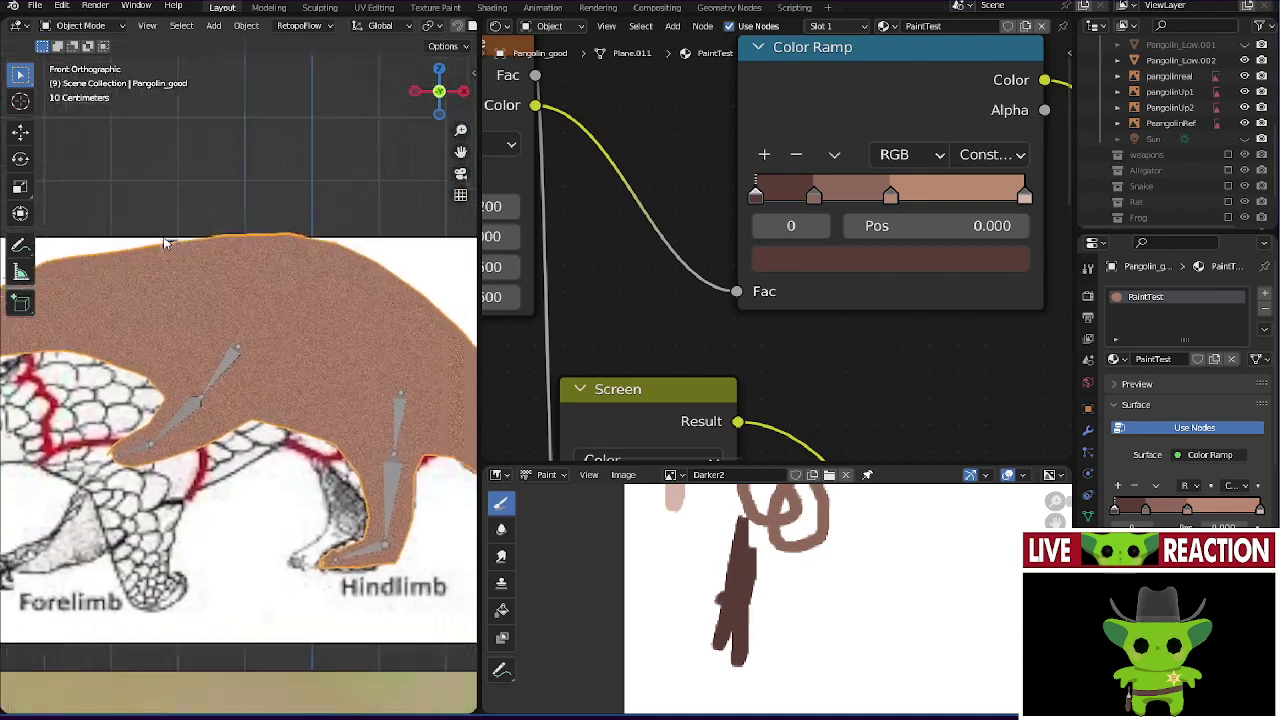
scroll(112, 246, up, 5)
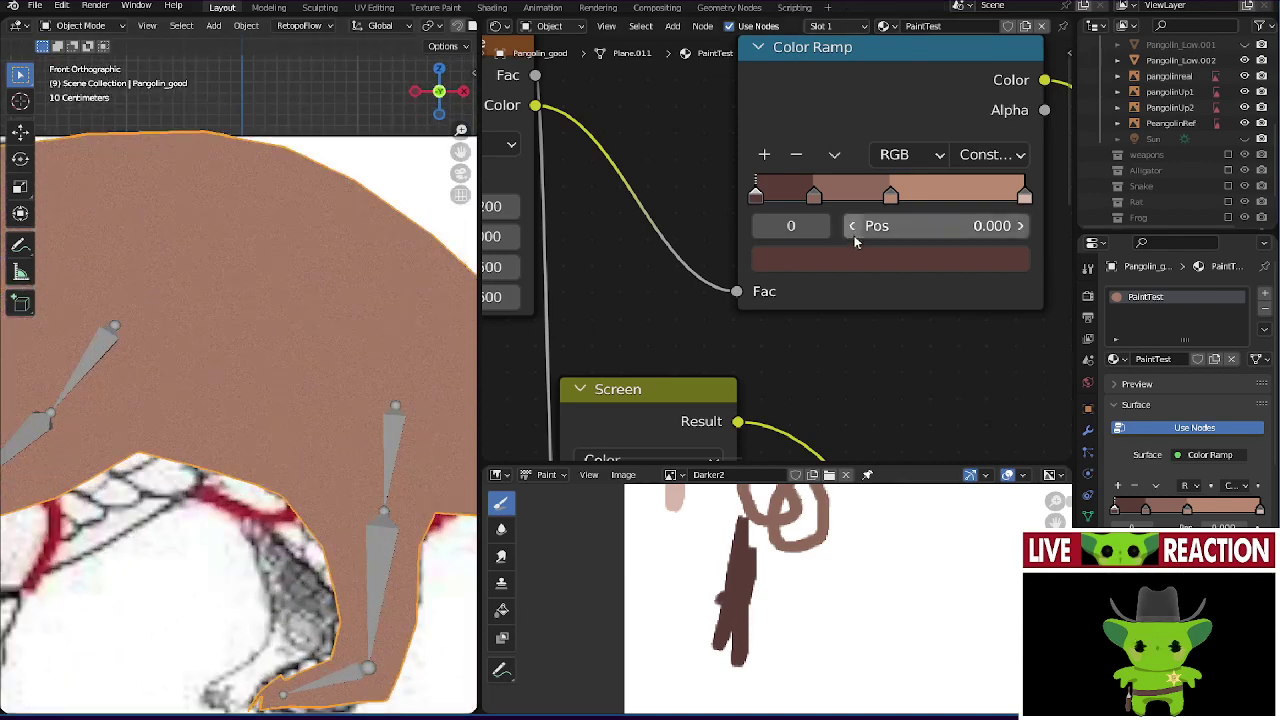
- Shift the Color Ramp's two middle stops toward the light end, placing the second stop at position 0.266
mouse_move(890, 195)
mouse_down()
mouse_move(973, 198)
mouse_move(906, 213)
mouse_up()
drag(815, 196, 831, 202)
middle_drag(90, 345, 257, 371)
key(KP_1)
scroll(495, 362, down, 2)
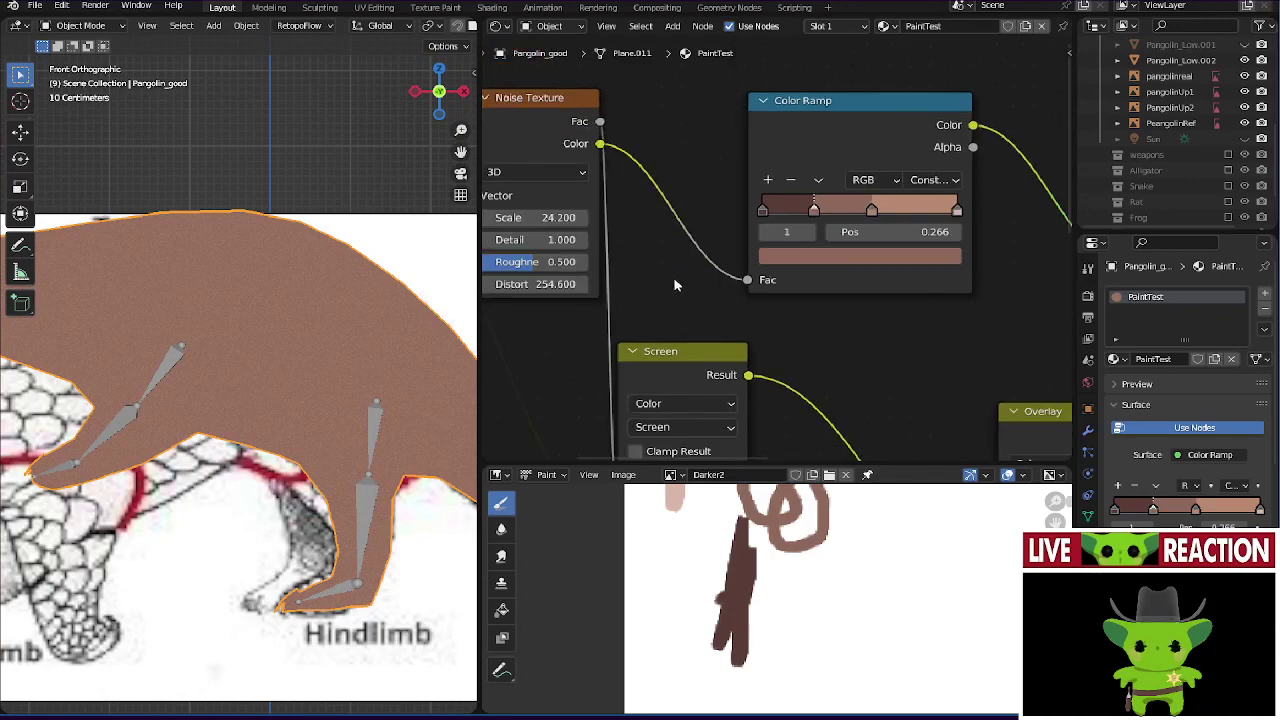
scroll(586, 306, down, 1)
middle_drag(586, 306, 642, 260)
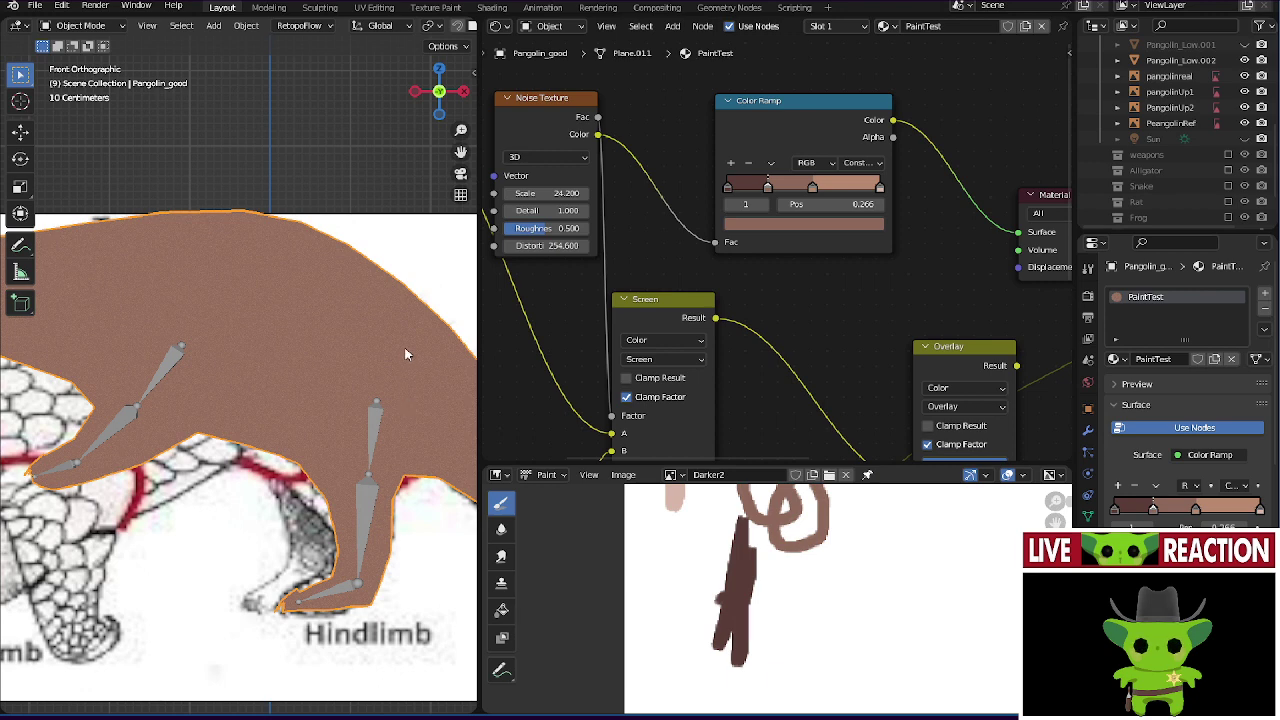
- Hide the ArmatureTest rig so only the pangolin mesh shows, return to the front view and save the file
scroll(405, 354, down, 6)
scroll(241, 261, up, 6)
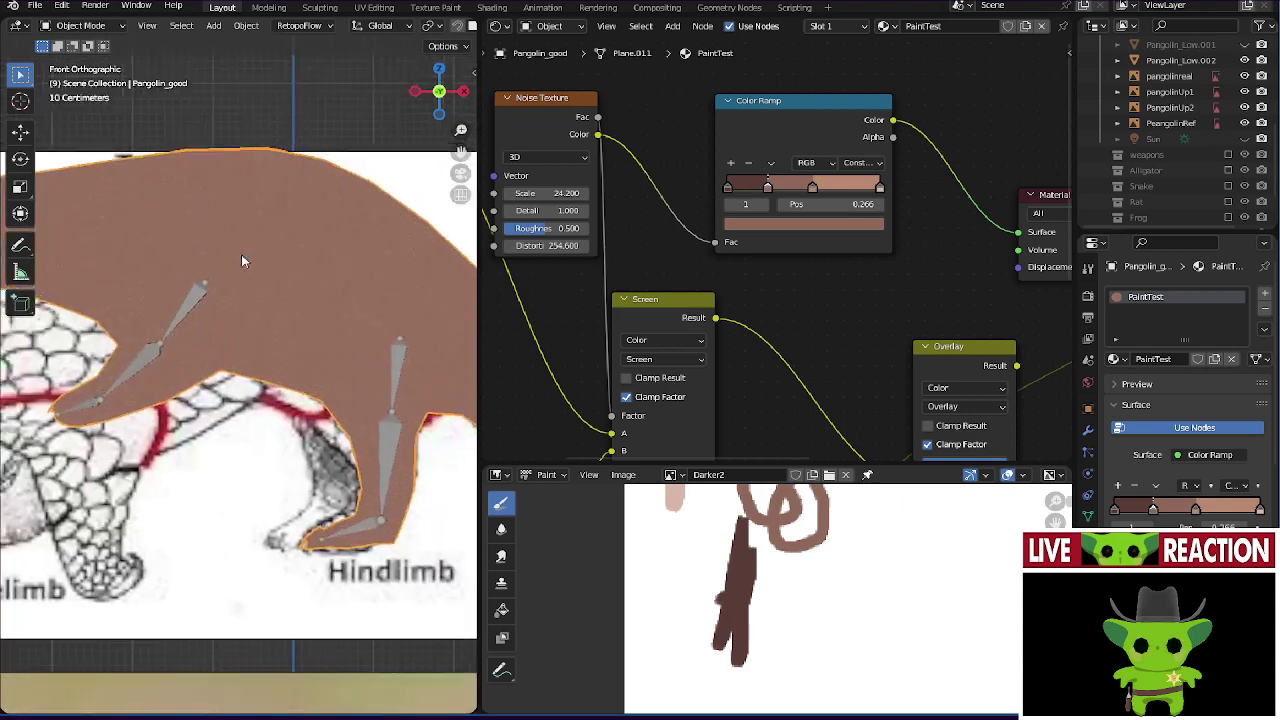
middle_drag(241, 261, 57, 292)
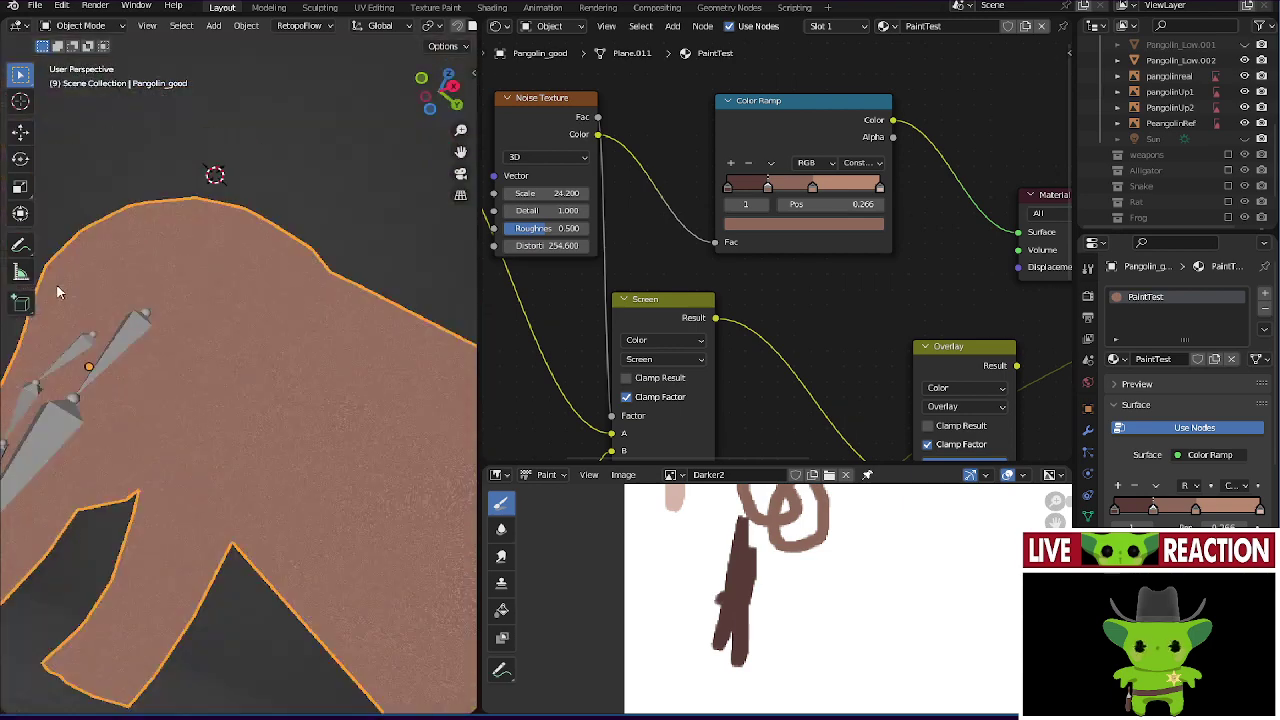
scroll(1014, 90, down, 1)
scroll(1090, 79, up, 5)
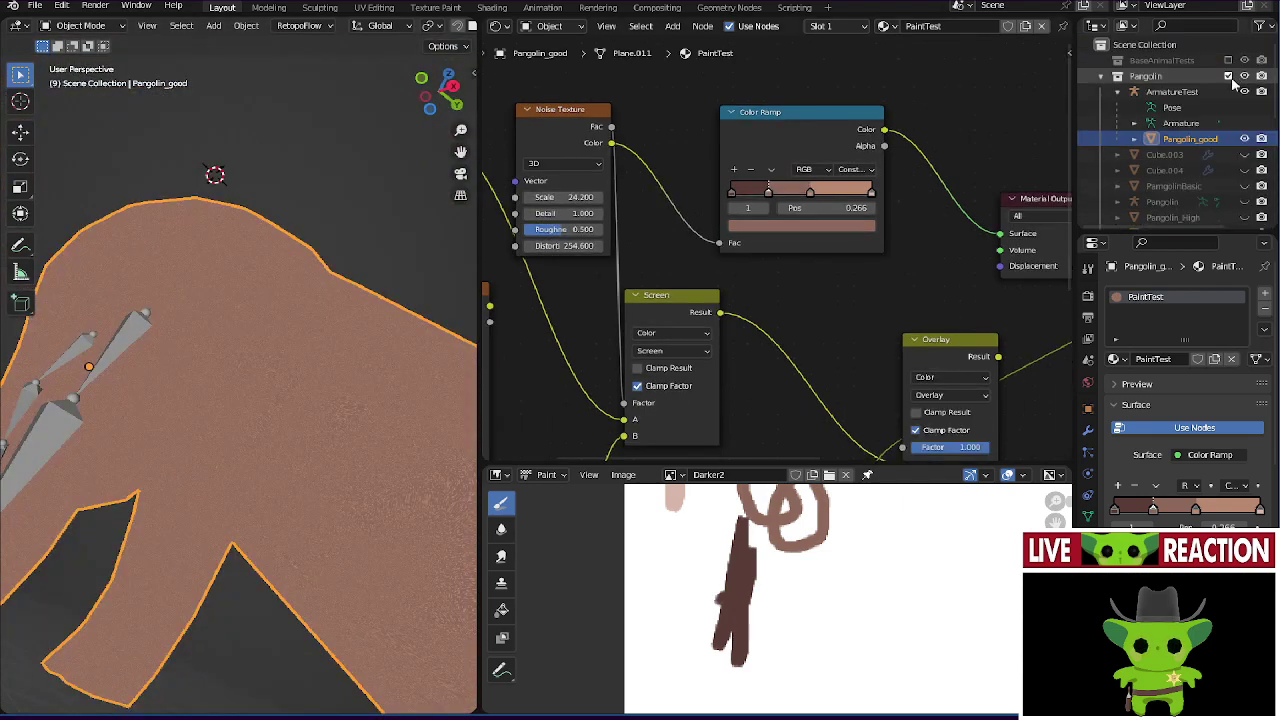
click(1244, 76)
click(1244, 76)
click(1244, 91)
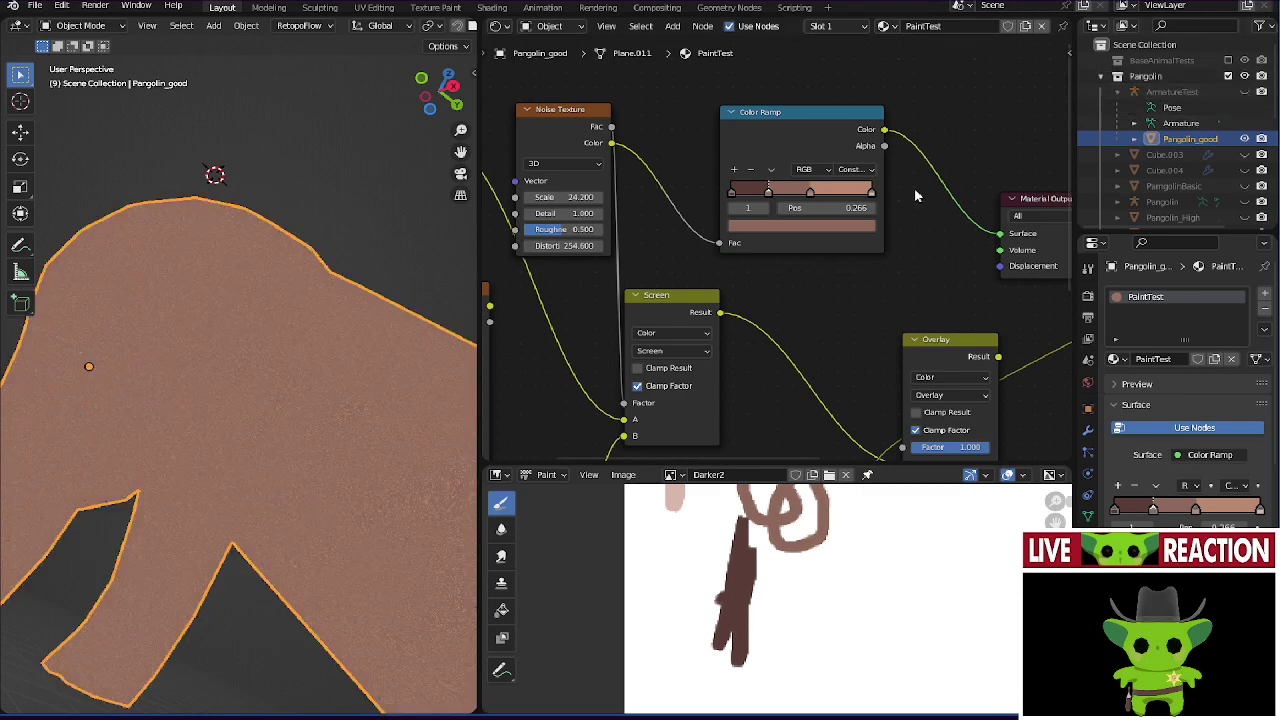
middle_drag(360, 380, 178, 226)
key(KP_1)
key(ctrl+s)
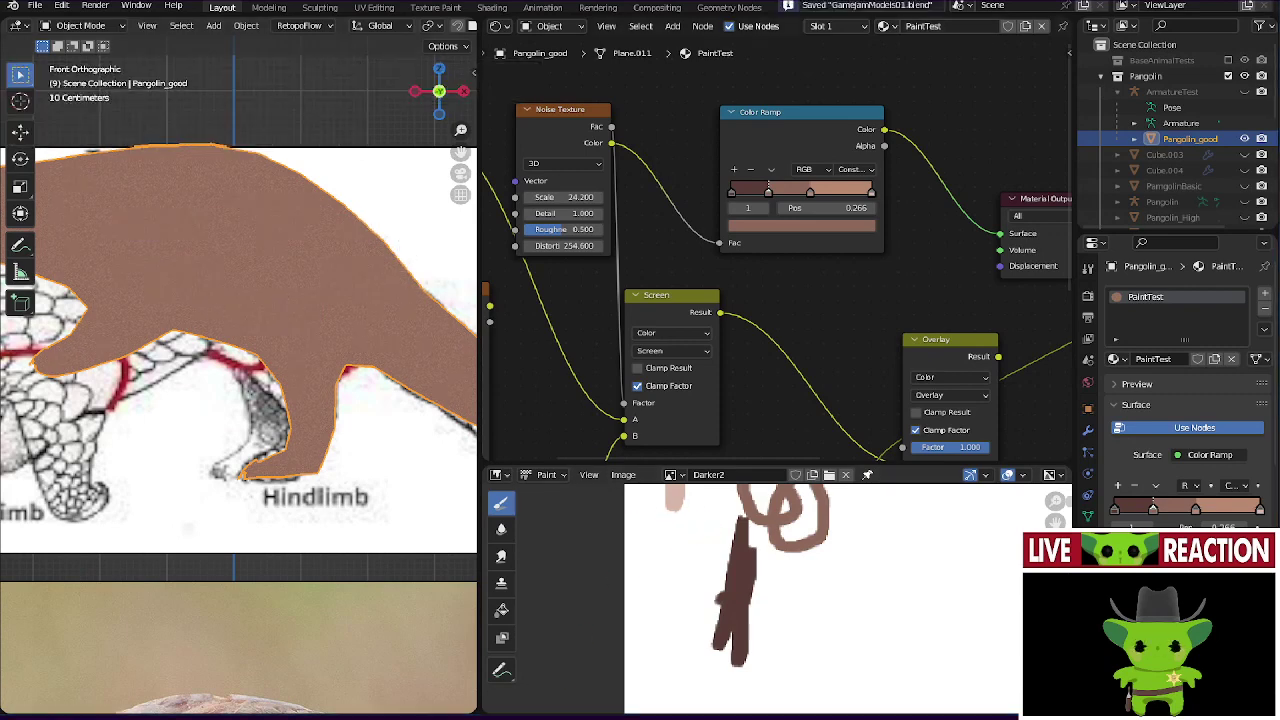
- Examine the noise pattern on the pangolin's body up close and review the Noise Texture and Color Ramp nodes driving it
middle_drag(922, 84, 967, 148)
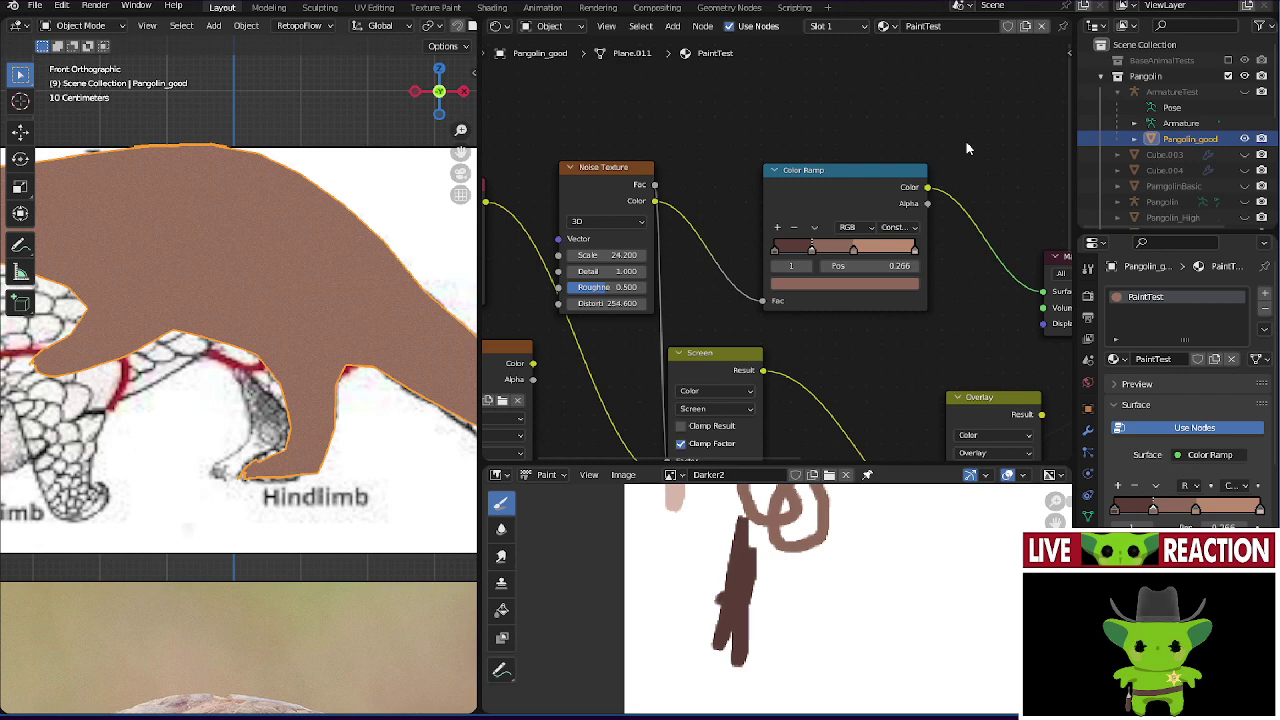
scroll(869, 166, up, 3)
scroll(277, 250, up, 4)
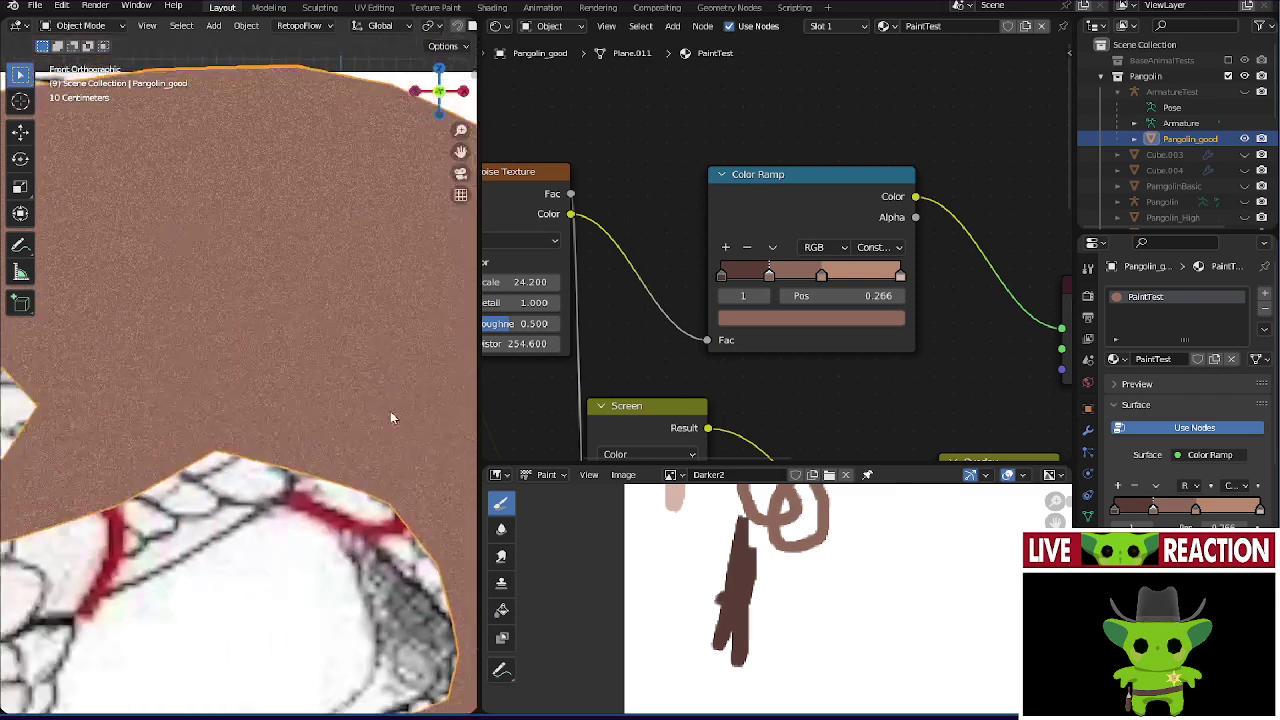
scroll(374, 346, up, 5)
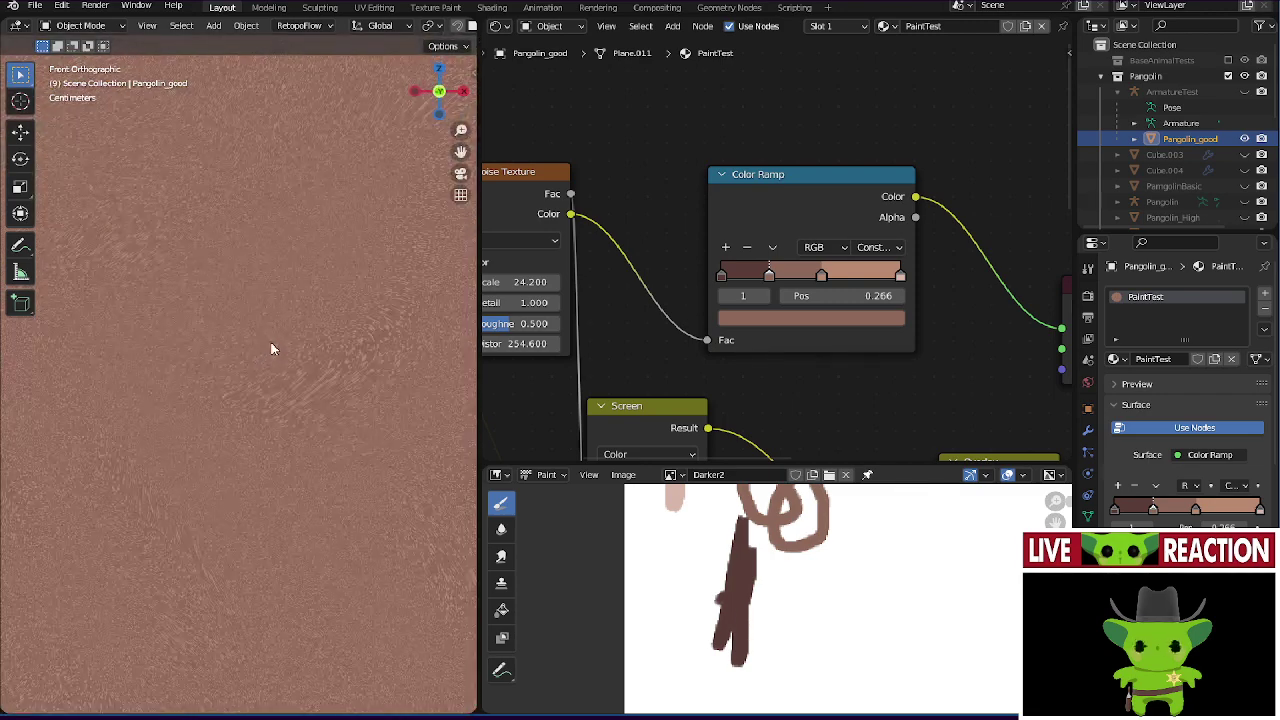
mouse_move(271, 349)
middle_down()
mouse_move(277, 329)
mouse_move(309, 337)
mouse_move(309, 314)
mouse_move(443, 394)
mouse_move(420, 323)
mouse_move(371, 418)
mouse_move(343, 373)
mouse_move(351, 334)
mouse_move(345, 384)
mouse_move(158, 425)
mouse_move(217, 210)
mouse_move(269, 202)
mouse_move(181, 267)
mouse_move(250, 182)
middle_up()
key(KP_1)
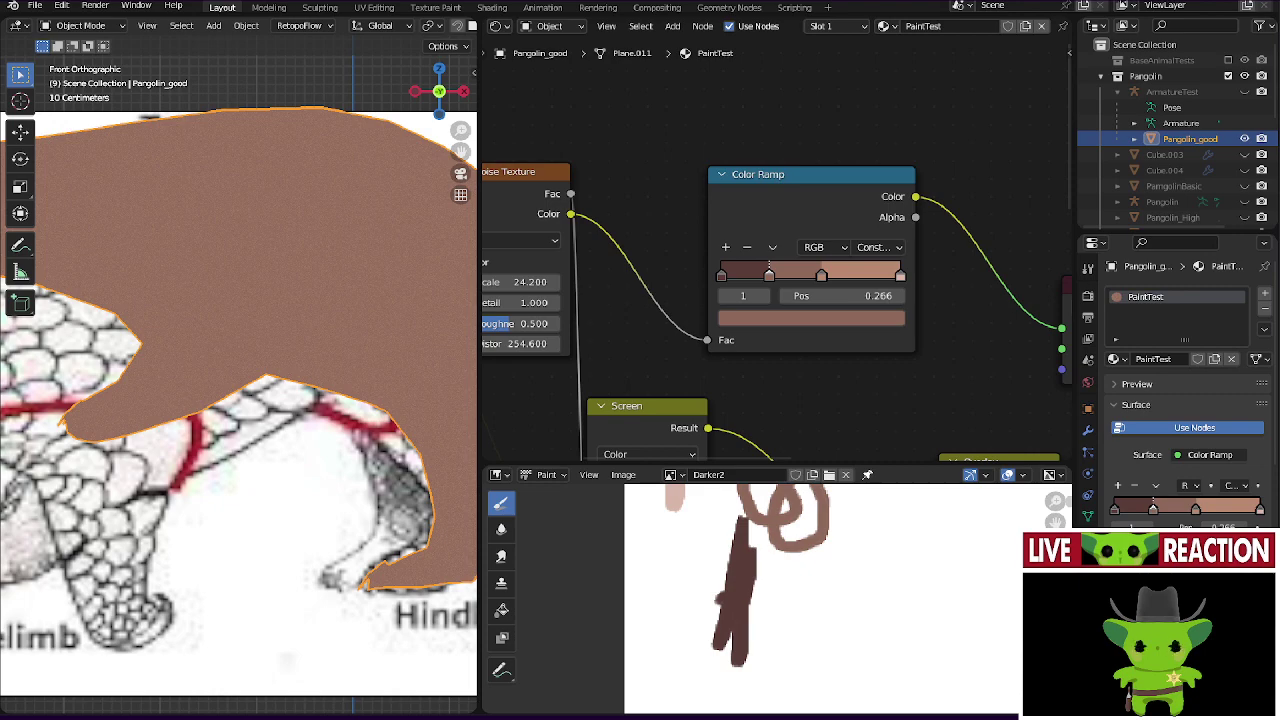
scroll(770, 170, down, 2)
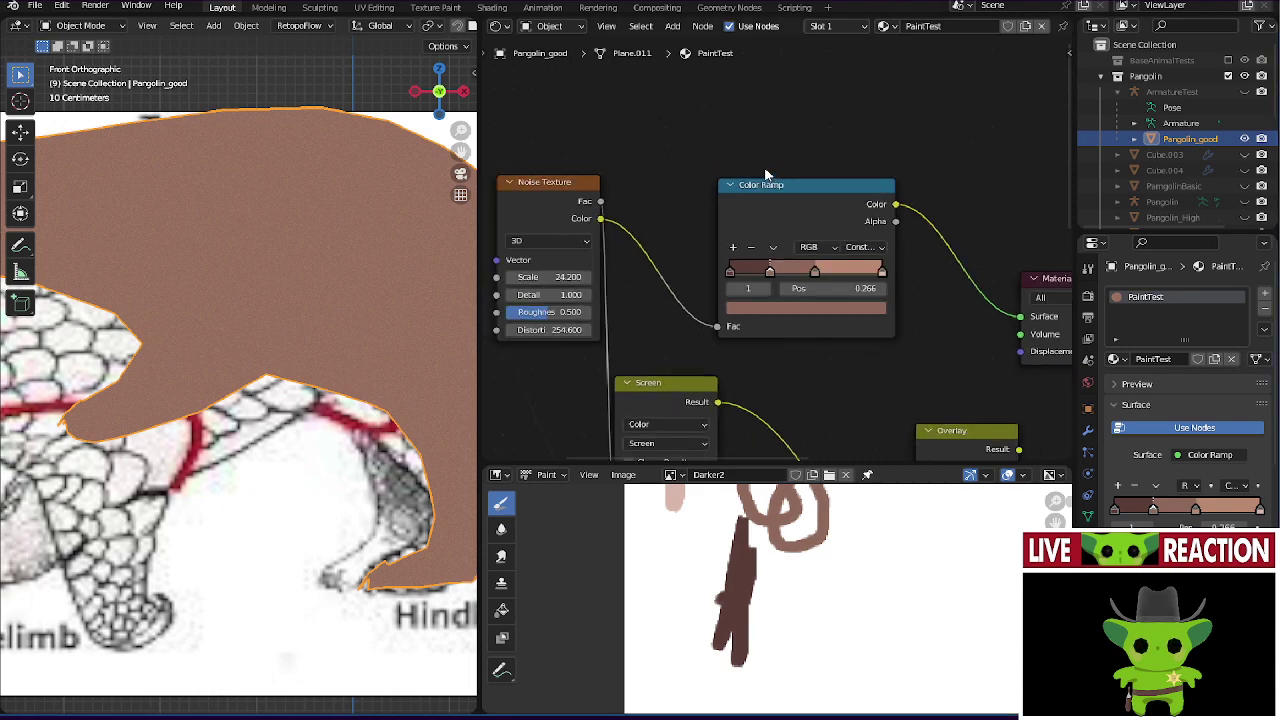
middle_drag(733, 202, 797, 240)
scroll(805, 208, down, 2)
click(797, 240)
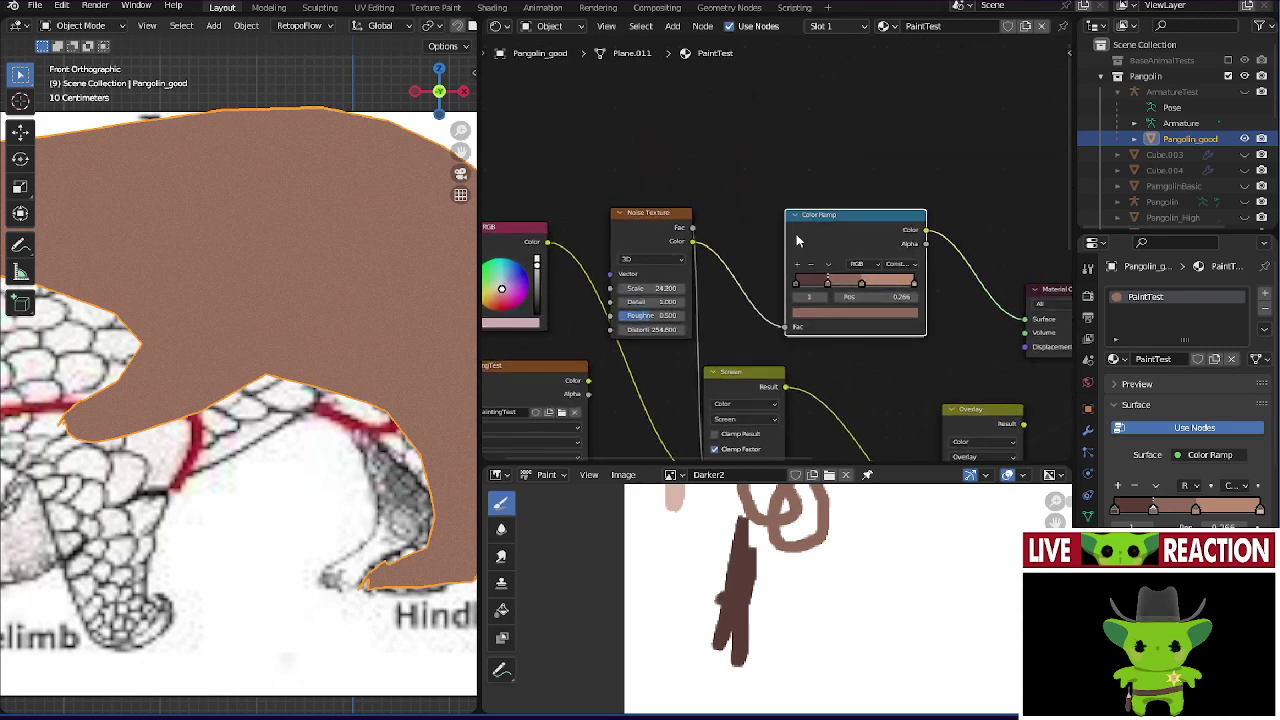
scroll(752, 193, right, 2)
scroll(707, 164, down, 5)
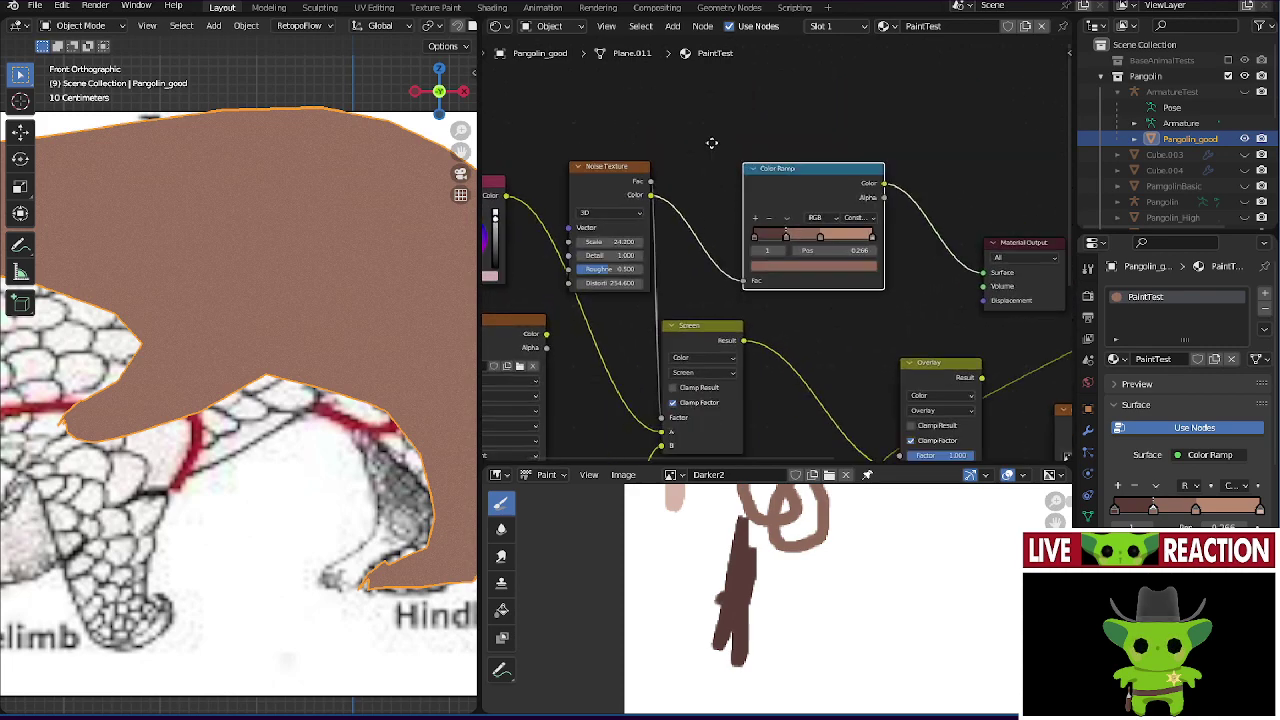
- Duplicate the Screen mix node, place the copy above the Color Ramp, and set its blending mode to Multiply
click(692, 238)
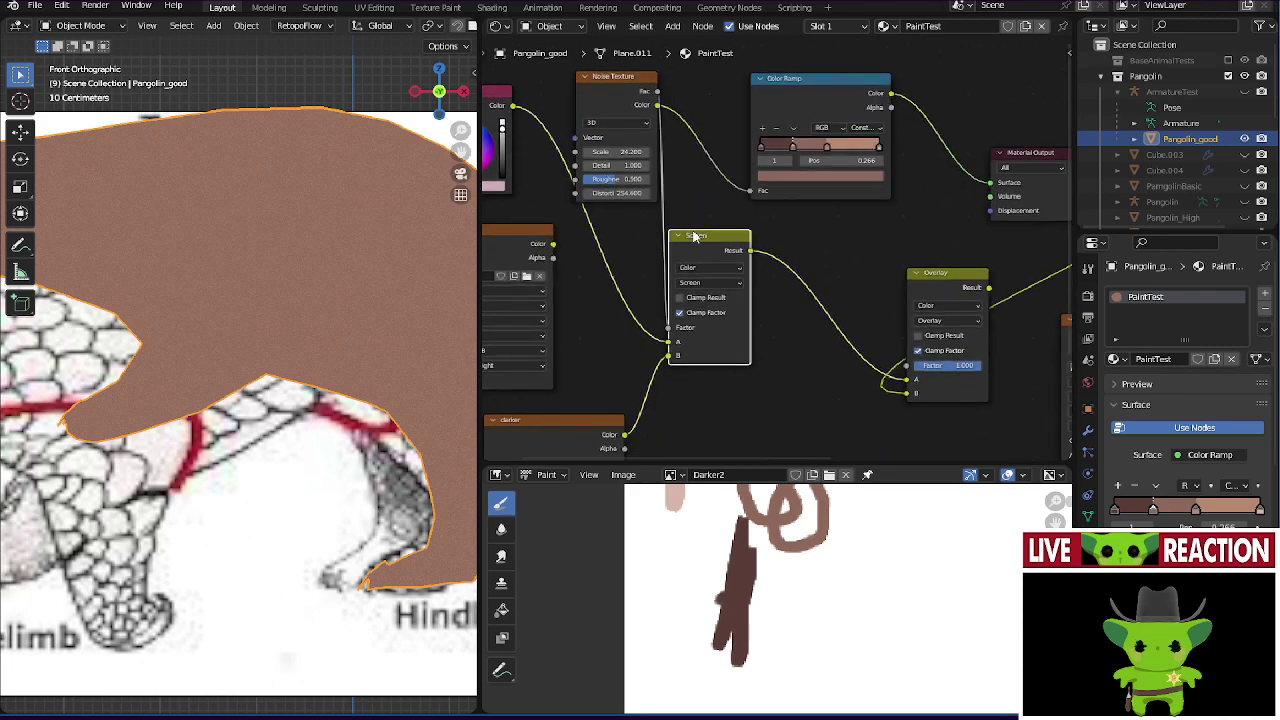
click(712, 284)
key(shift+d)
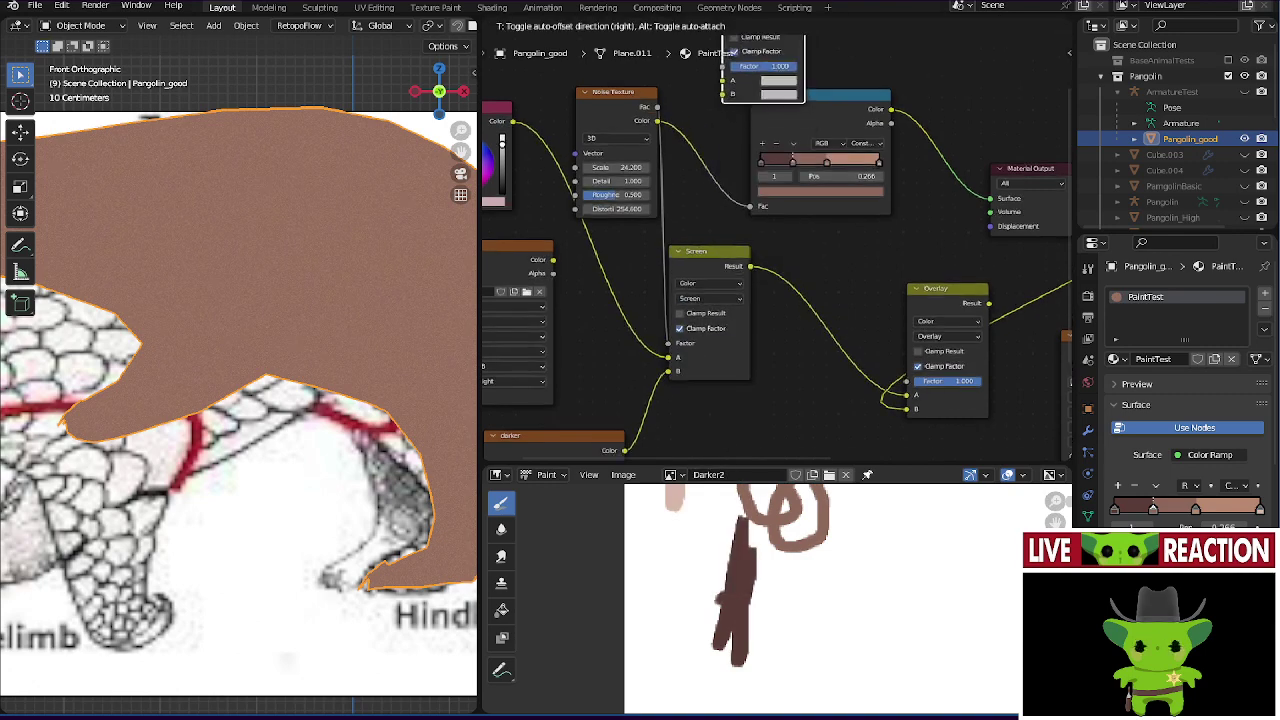
click(728, 80)
click(734, 116)
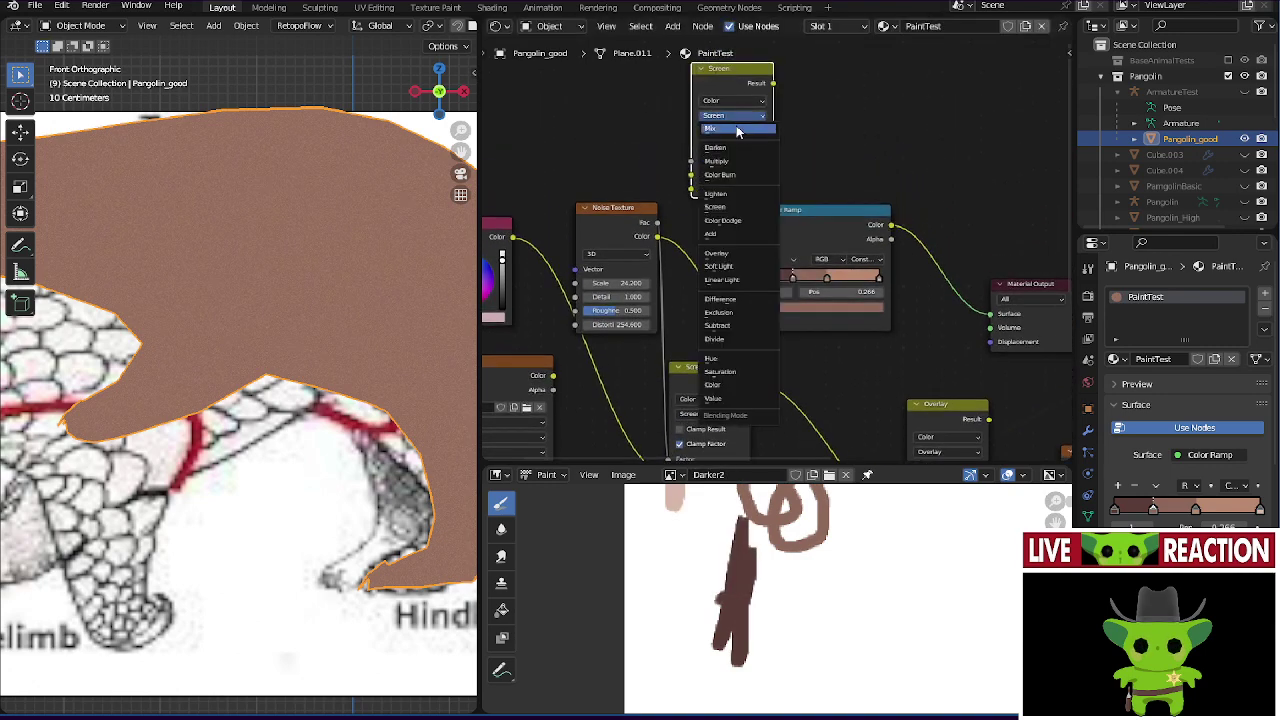
click(735, 162)
- Link the Noise Texture's Fac output to the Multiply node's Factor and set the node's B color to white
drag(727, 78, 729, 93)
drag(637, 223, 690, 180)
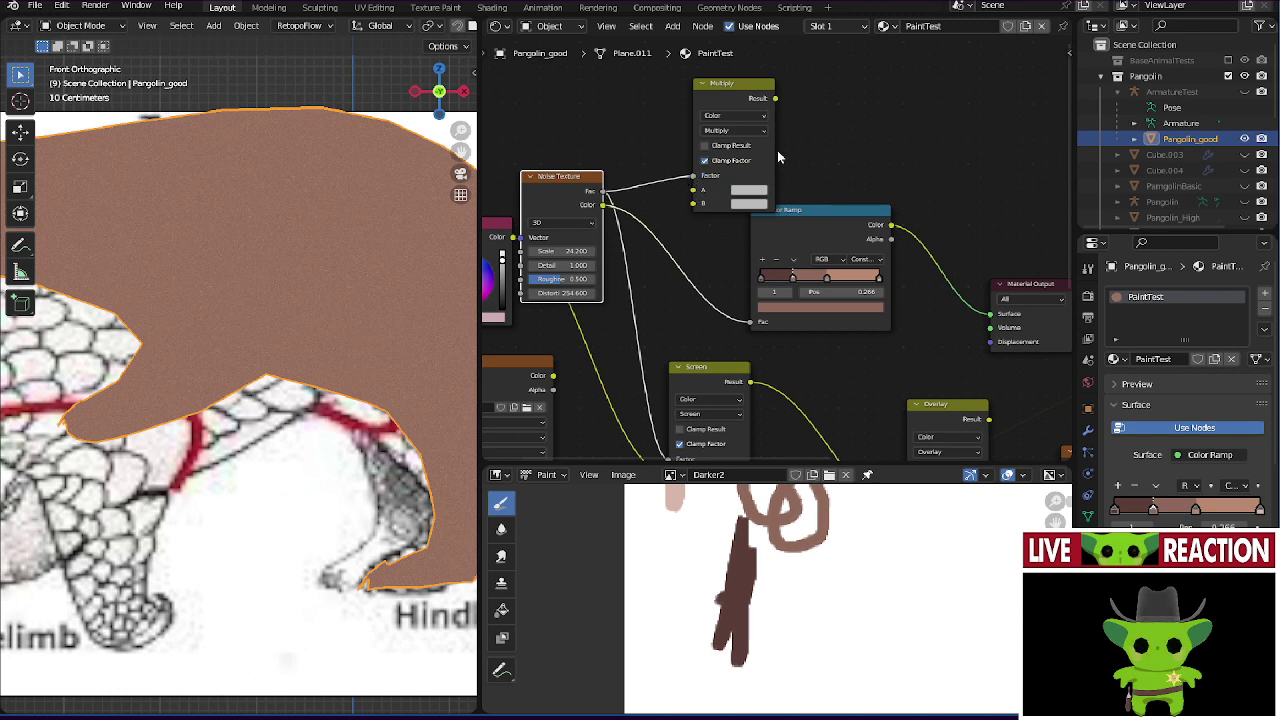
middle_drag(781, 156, 735, 208)
click(716, 222)
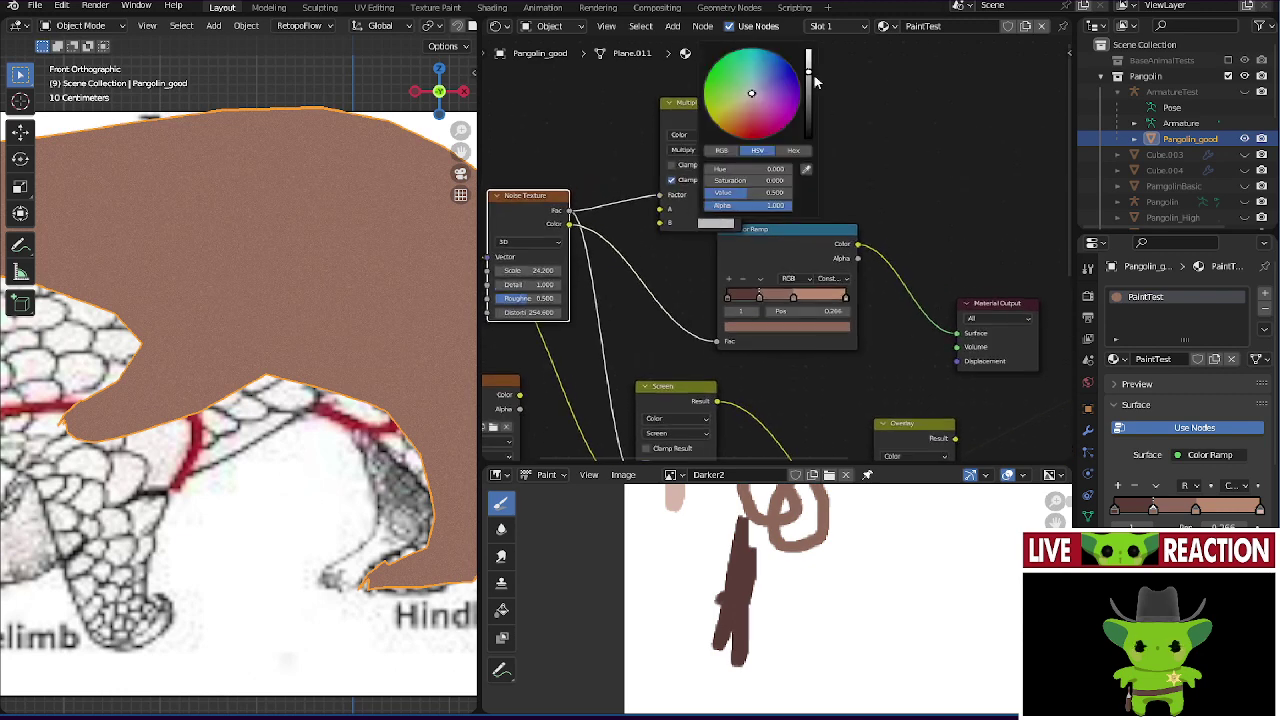
drag(815, 82, 851, 79)
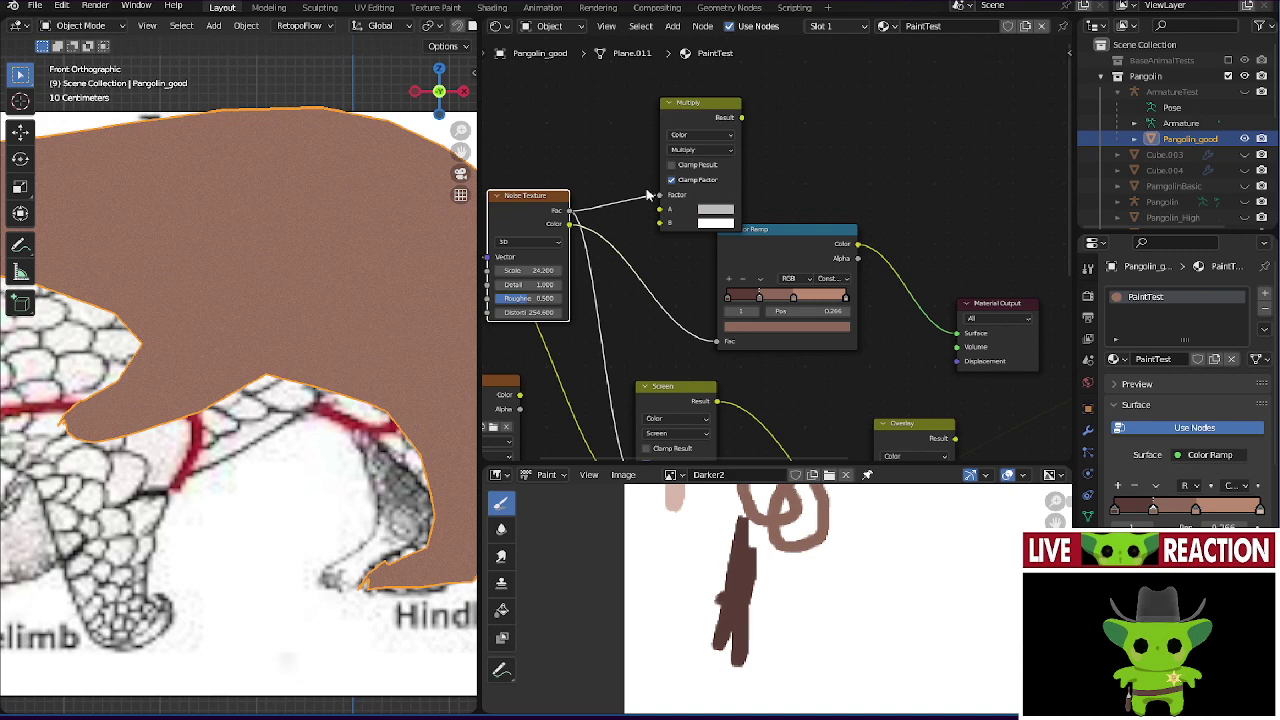
mouse_move(648, 195)
middle_down()
mouse_move(727, 158)
mouse_move(735, 215)
middle_up()
- Set the RGB node's color to the dark brown of the Darker2 image and move the node above the Noise Texture
click(538, 234)
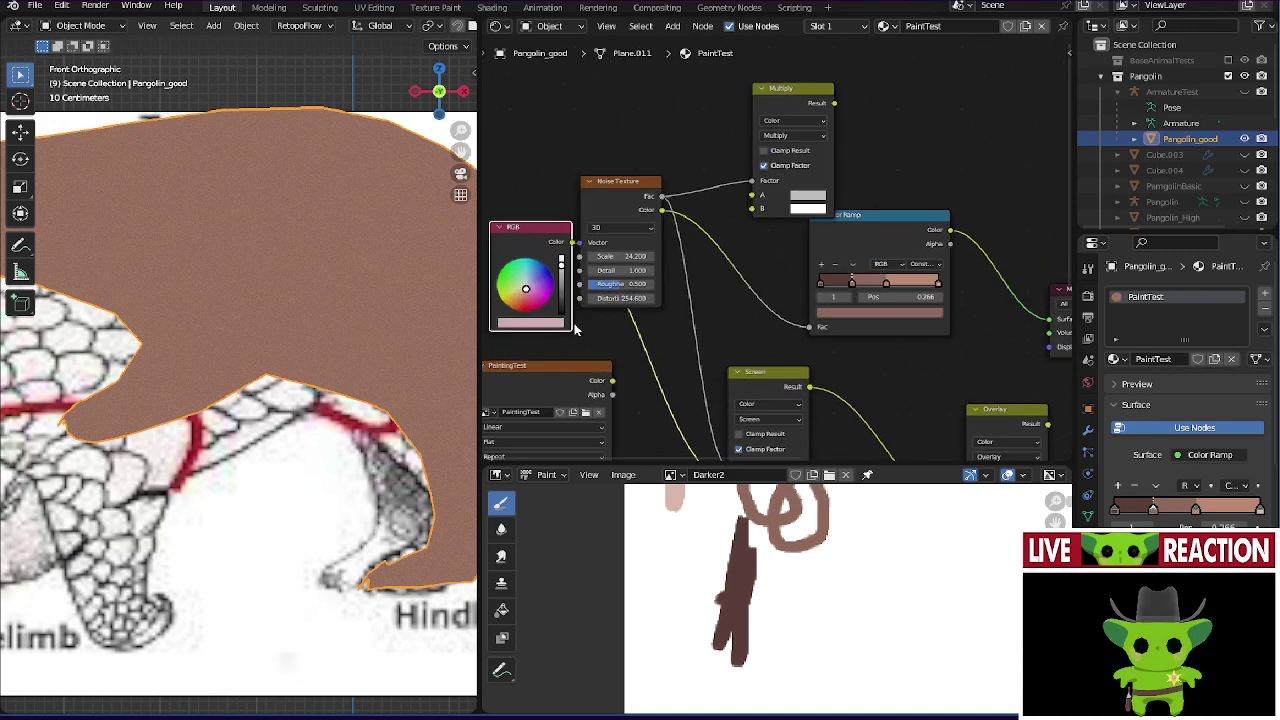
click(550, 323)
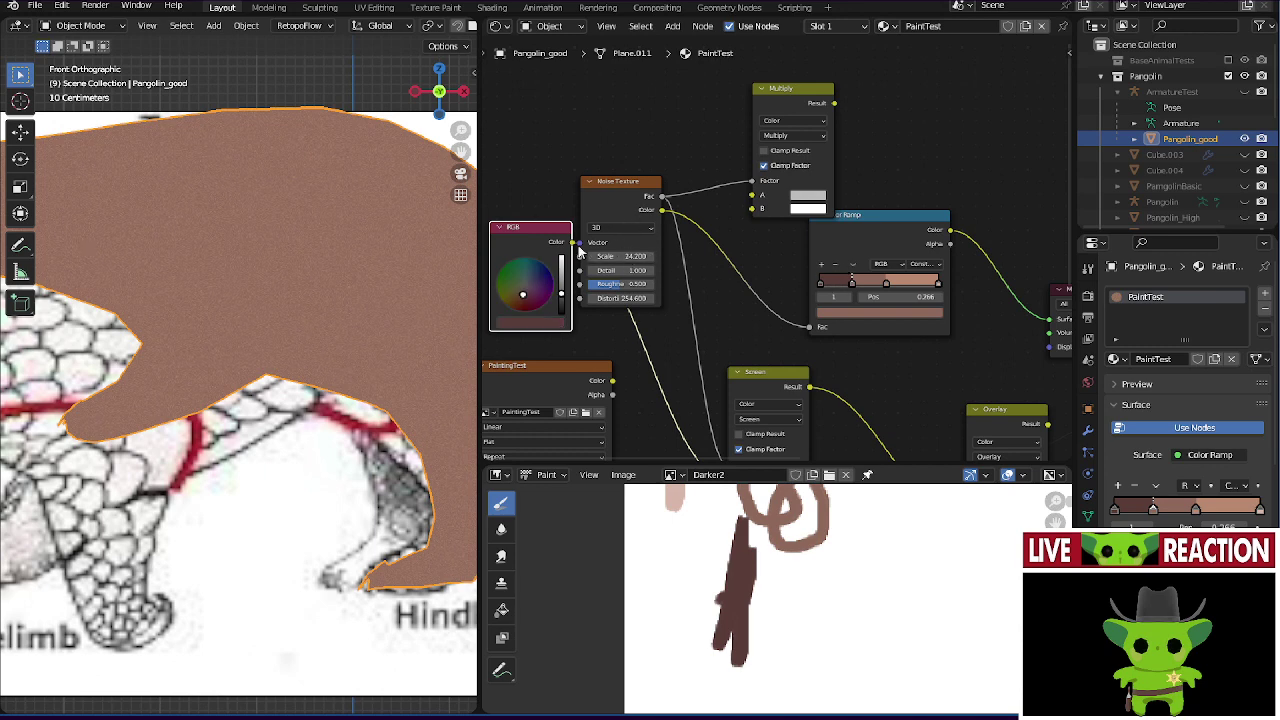
key(g)
click(637, 82)
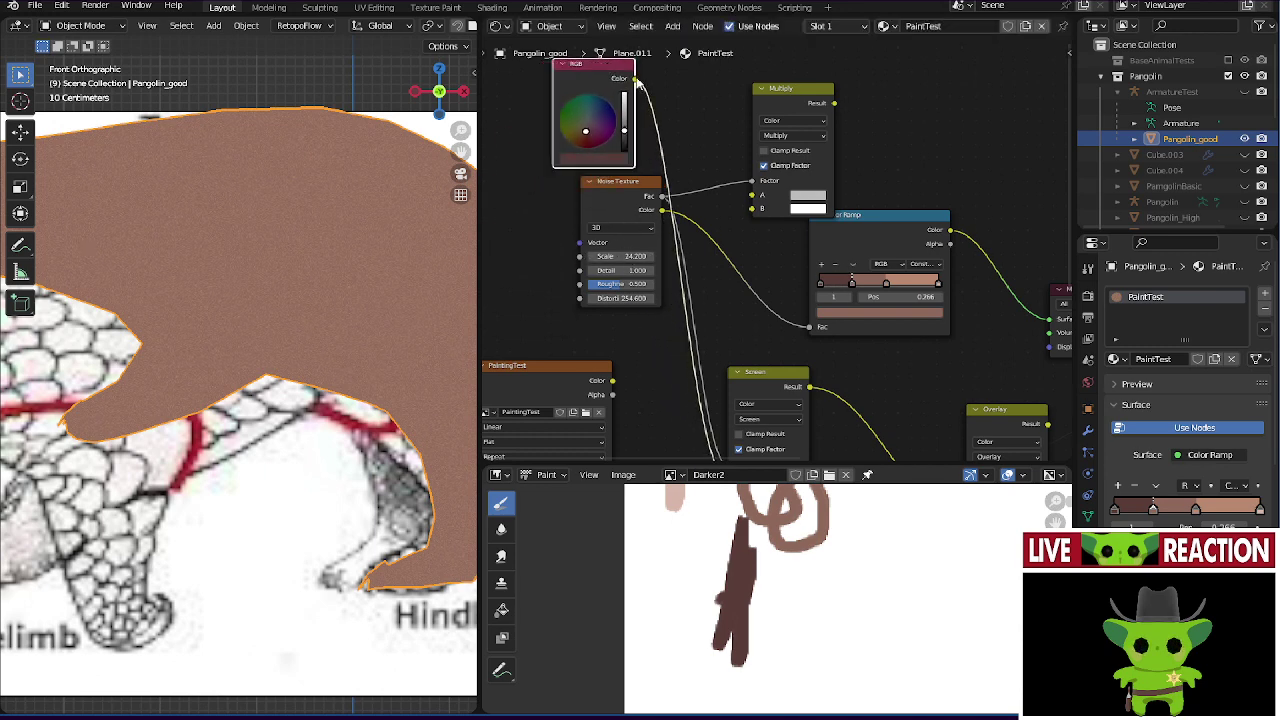
- Link the RGB color to the Multiply node's A input and the Multiply result to the Material Output's Surface
drag(637, 82, 762, 185)
mouse_move(820, 104)
mouse_down()
mouse_move(860, 130)
mouse_move(1020, 318)
mouse_move(1046, 319)
mouse_up()
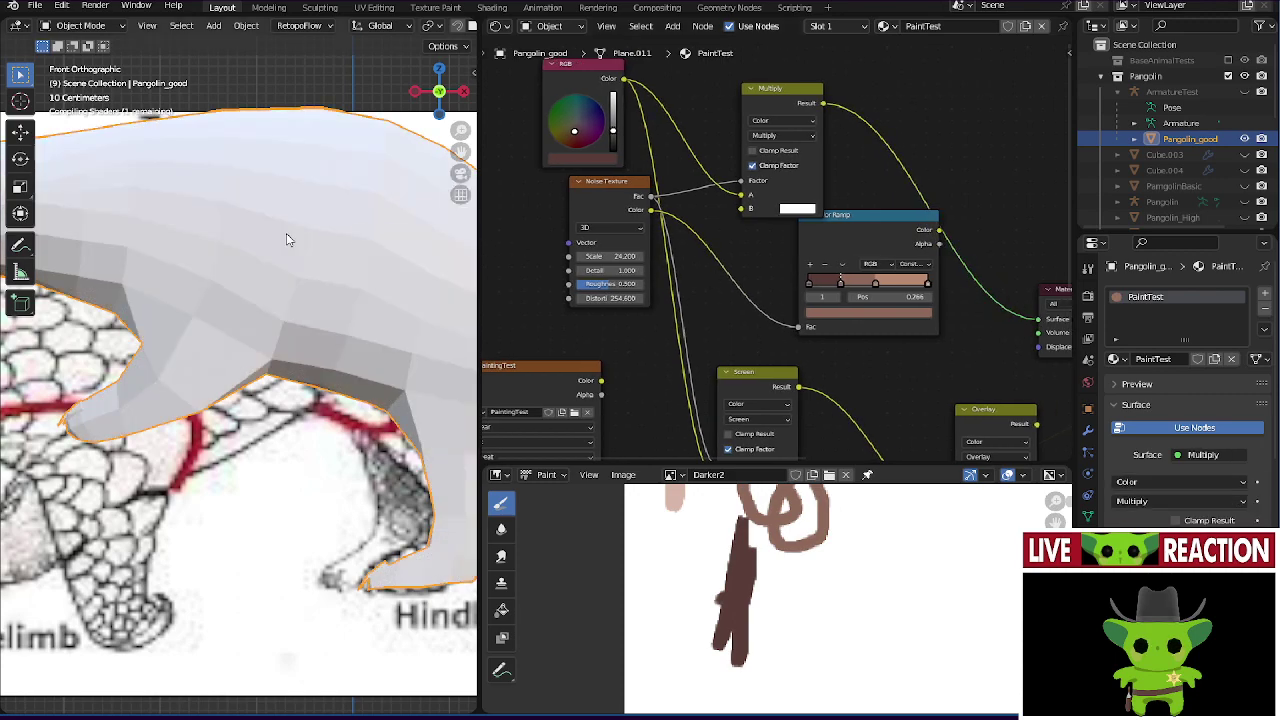
mouse_move(155, 204)
middle_down()
mouse_move(166, 272)
mouse_move(263, 340)
mouse_move(189, 391)
mouse_move(257, 364)
mouse_move(274, 315)
mouse_move(298, 305)
middle_up()
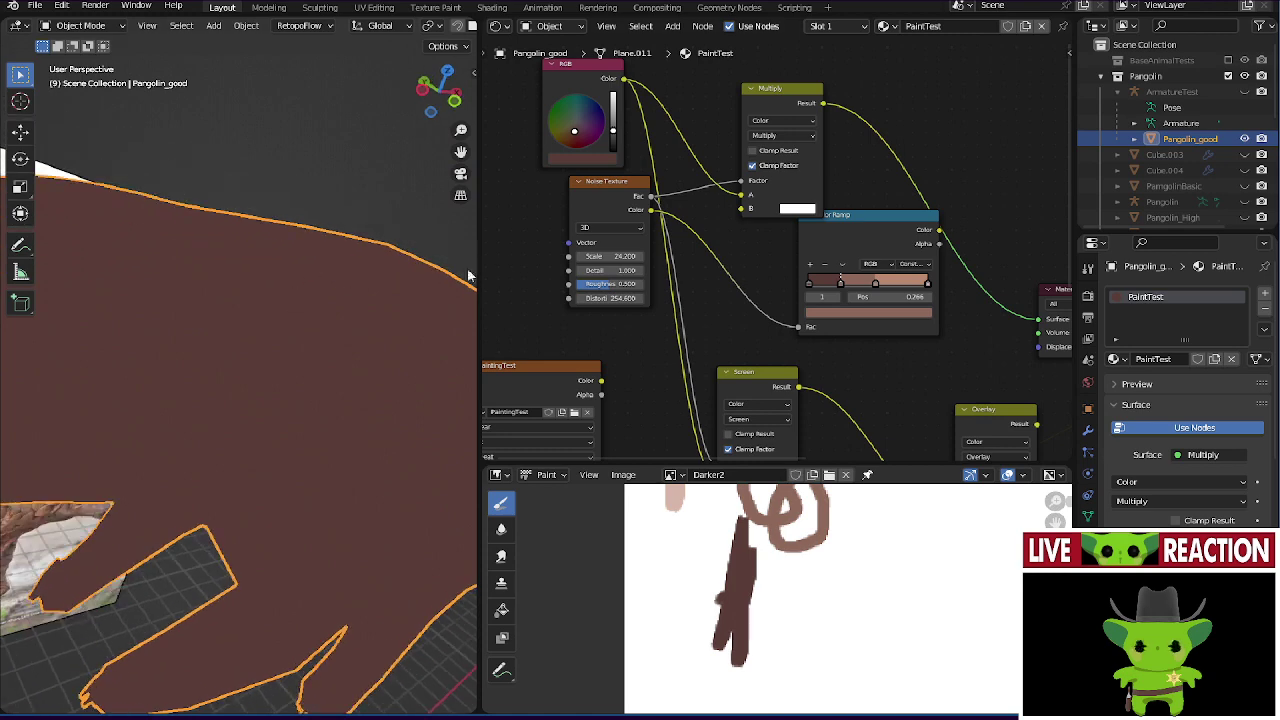
- Try other Scale and Distortion values on the Noise Texture, such as Scale 2.2 and Distortion -36.8
scroll(590, 268, up, 1)
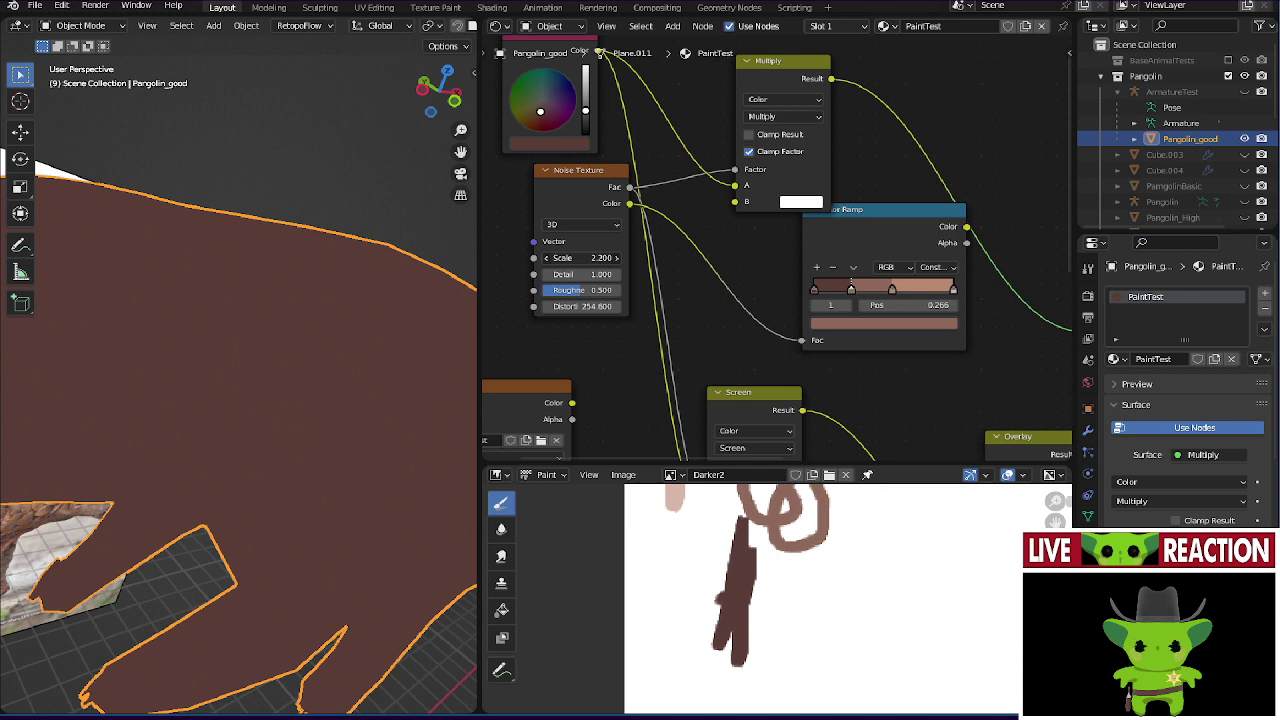
mouse_move(590, 258)
mouse_down()
mouse_move(620, 258)
mouse_move(590, 241)
mouse_up()
mouse_move(575, 277)
mouse_down()
mouse_move(558, 277)
mouse_move(585, 274)
mouse_up()
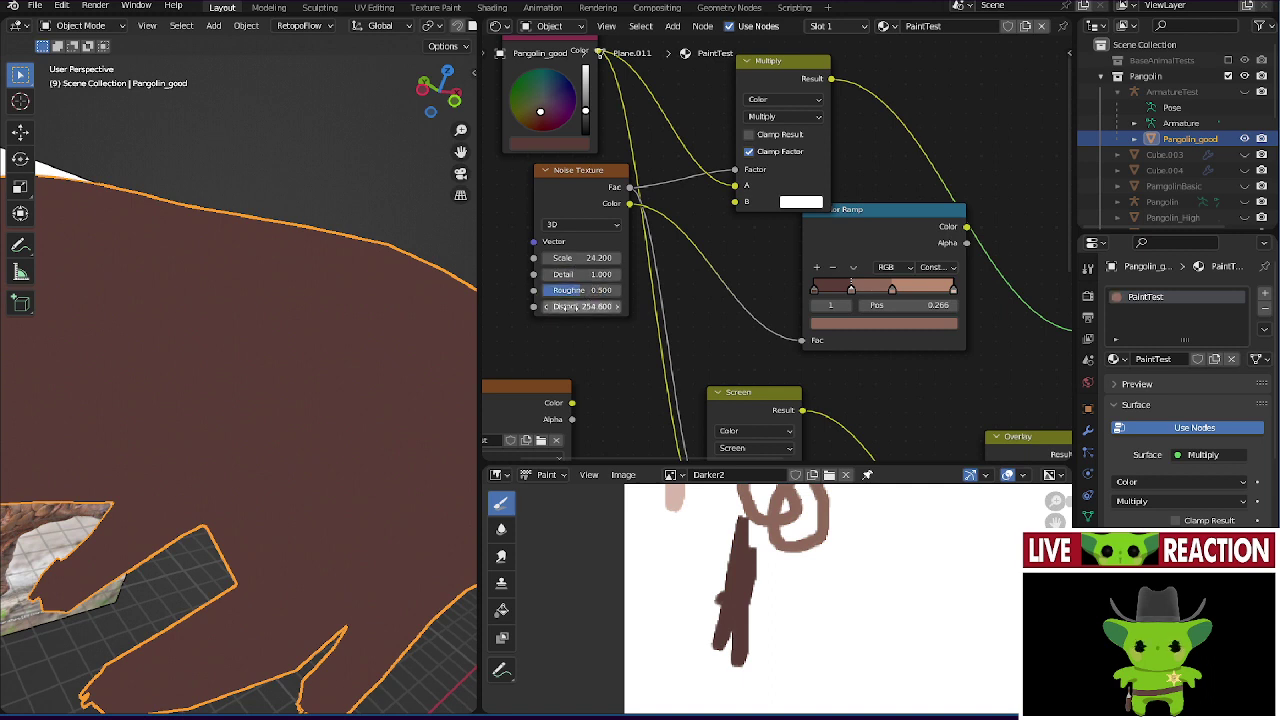
drag(577, 307, 592, 307)
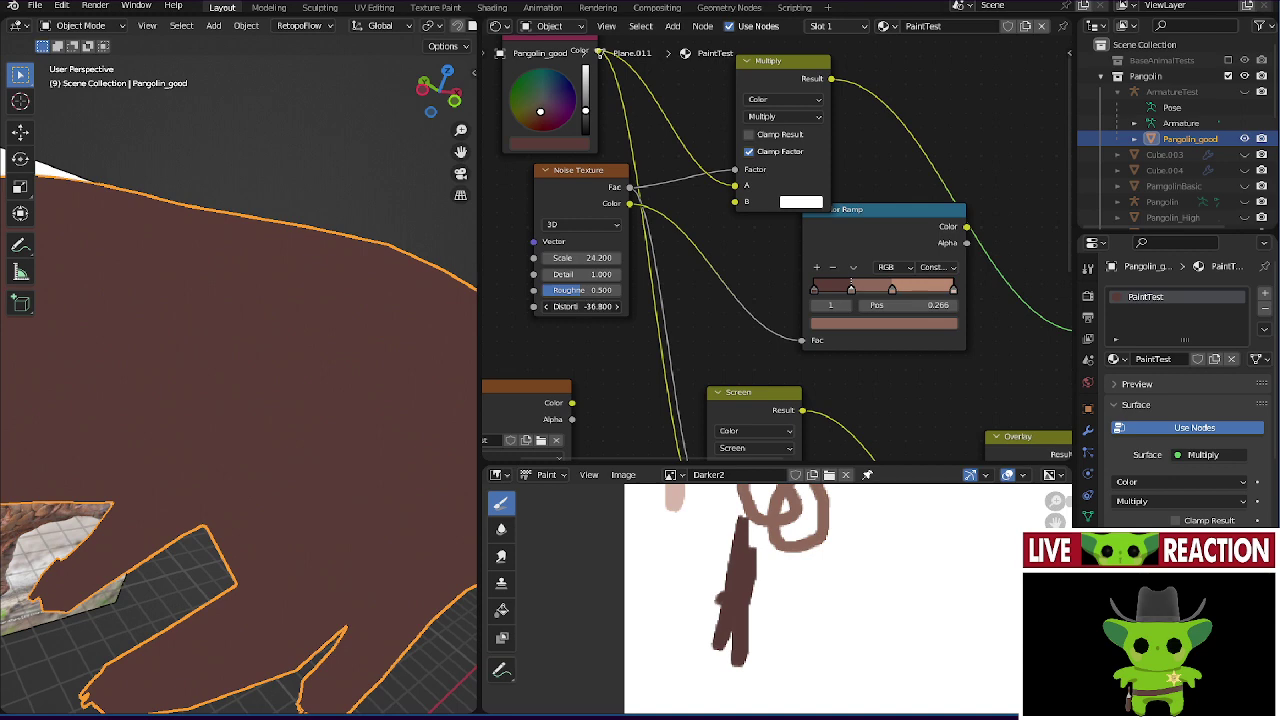
drag(585, 306, 610, 306)
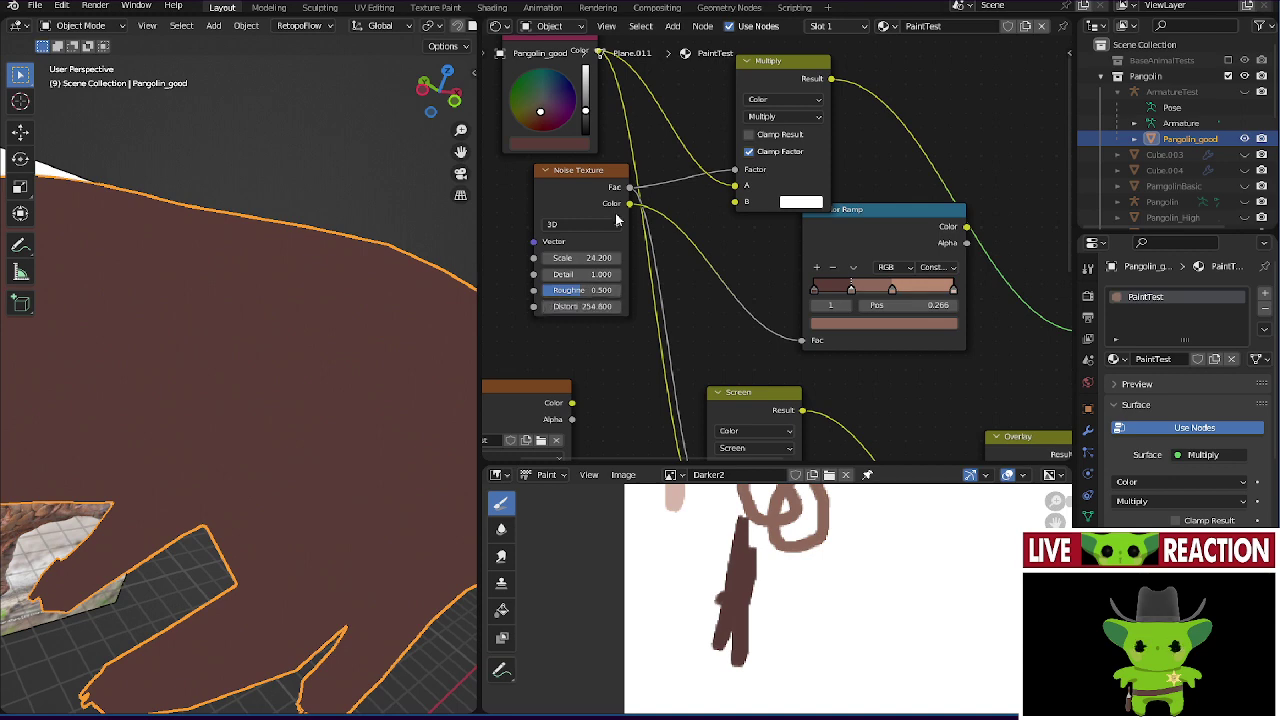
- Drive the Multiply node's Factor from the Noise Texture's Color output and check the pangolin's surface up close
click(617, 219)
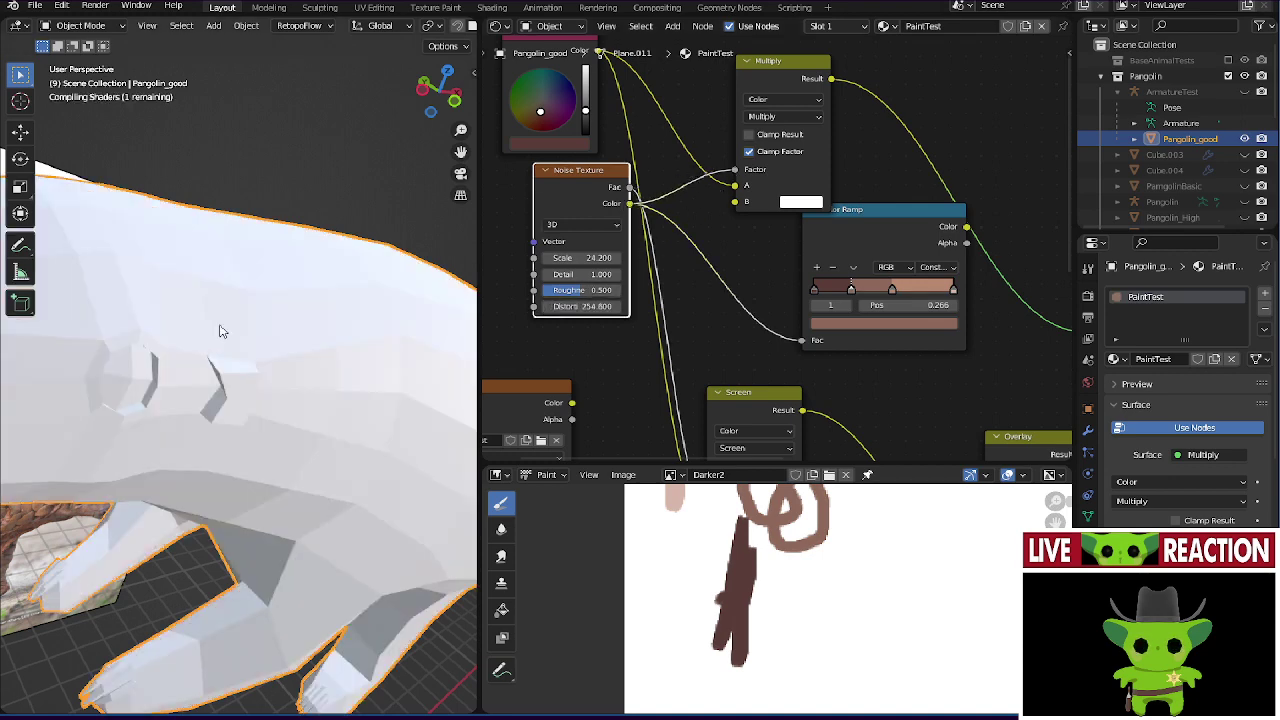
mouse_move(222, 331)
middle_down()
mouse_move(171, 337)
mouse_move(229, 334)
mouse_move(229, 265)
mouse_move(224, 316)
middle_up()
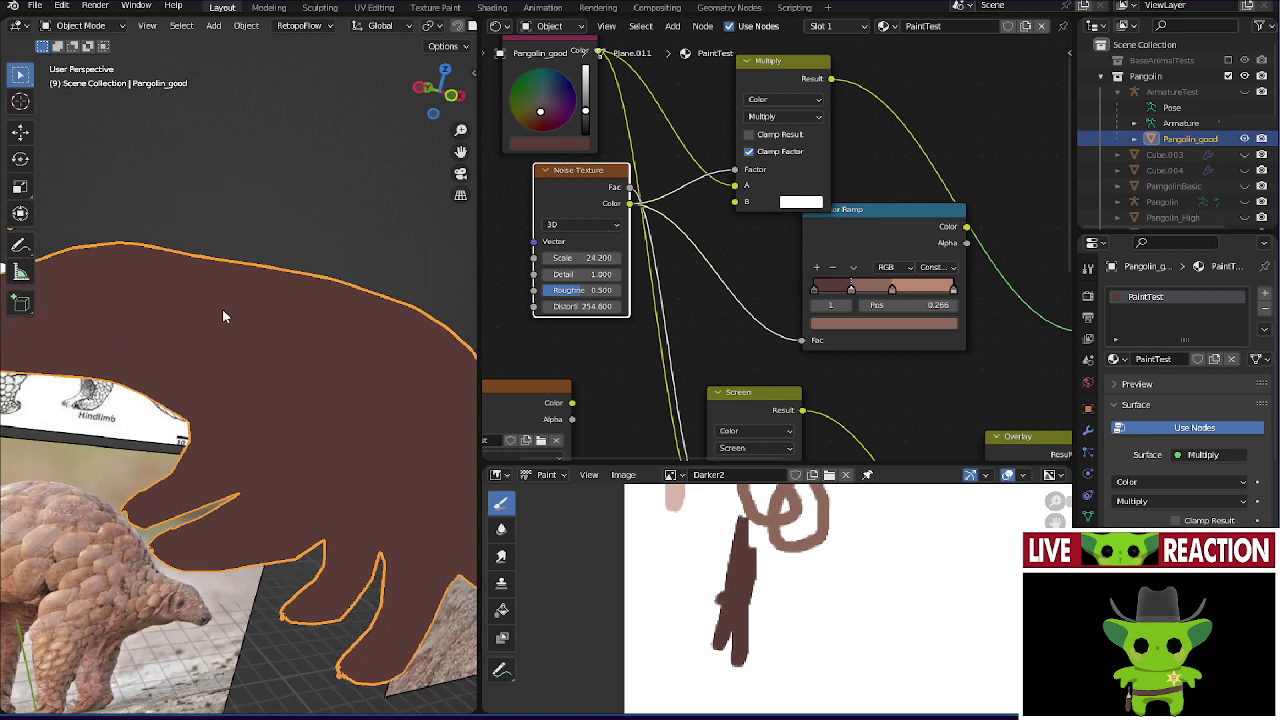
scroll(230, 310, up, 3)
scroll(255, 300, down, 3)
scroll(266, 297, up, 3)
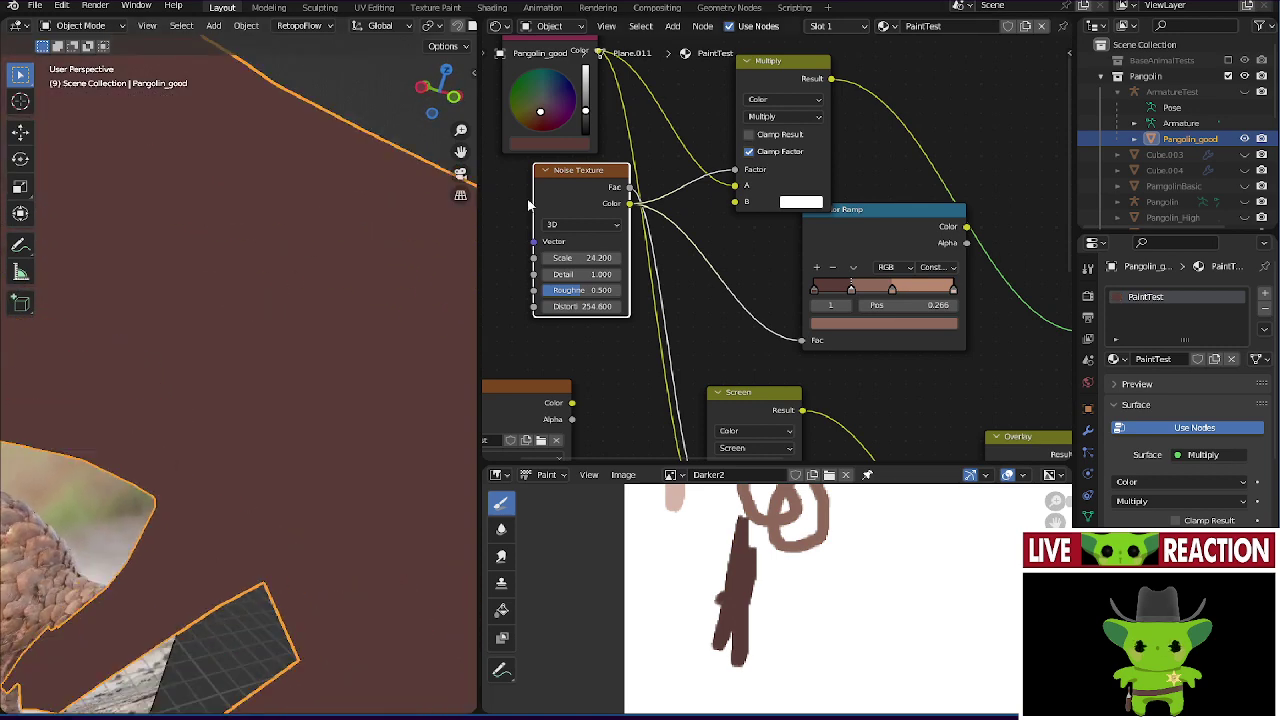
scroll(385, 279, up, 3)
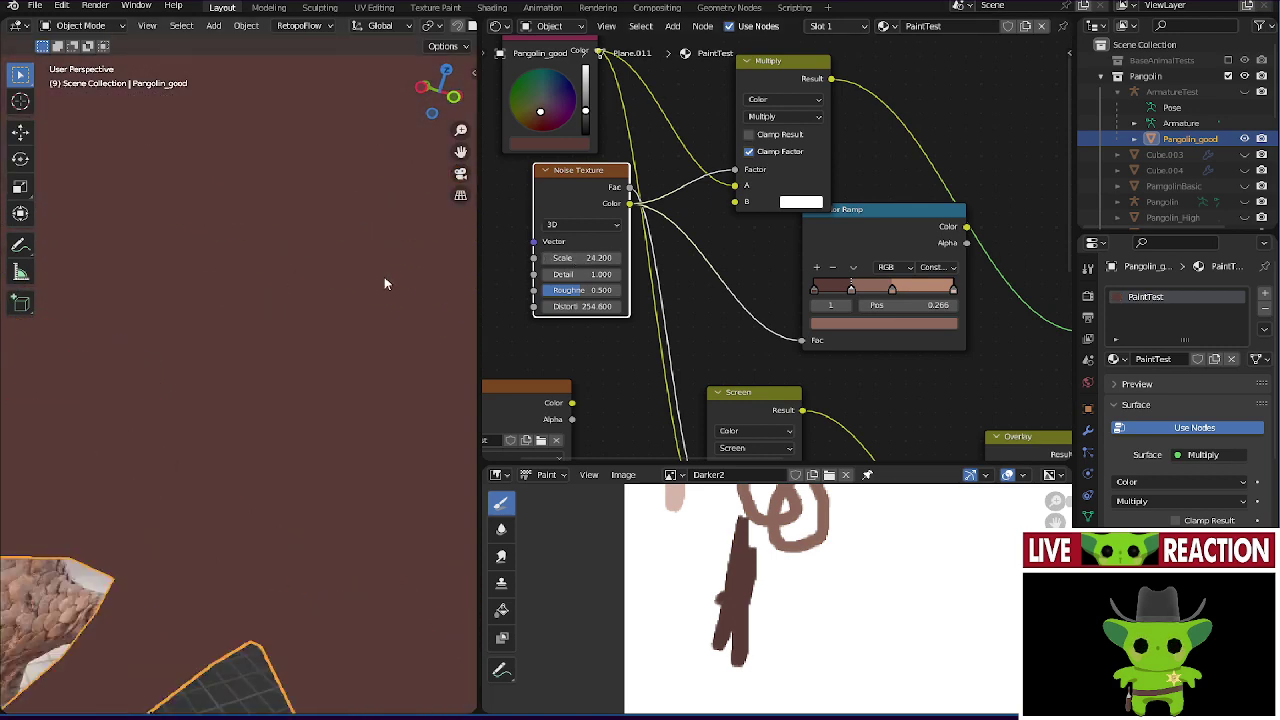
scroll(384, 284, down, 3)
- Try a Scale of 3.2 and a Distortion of -7.9 on the Noise Texture, and undo the Distortion change
click(546, 258)
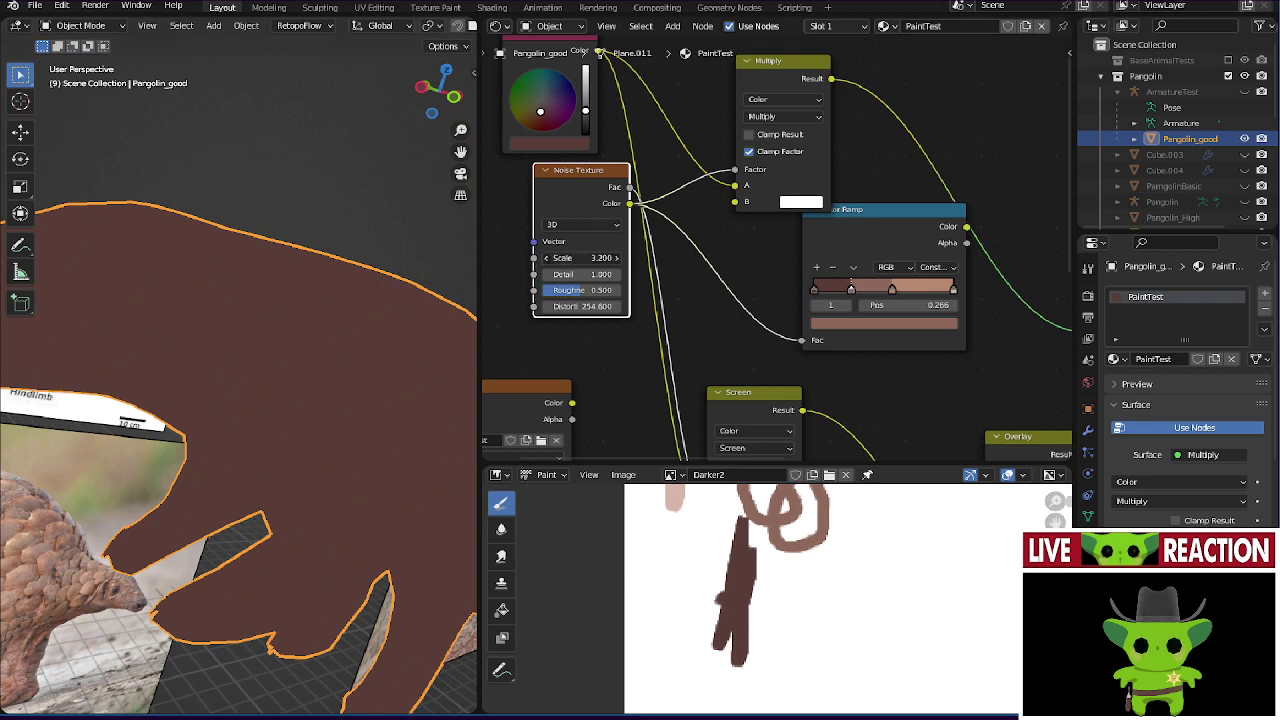
drag(585, 258, 600, 306)
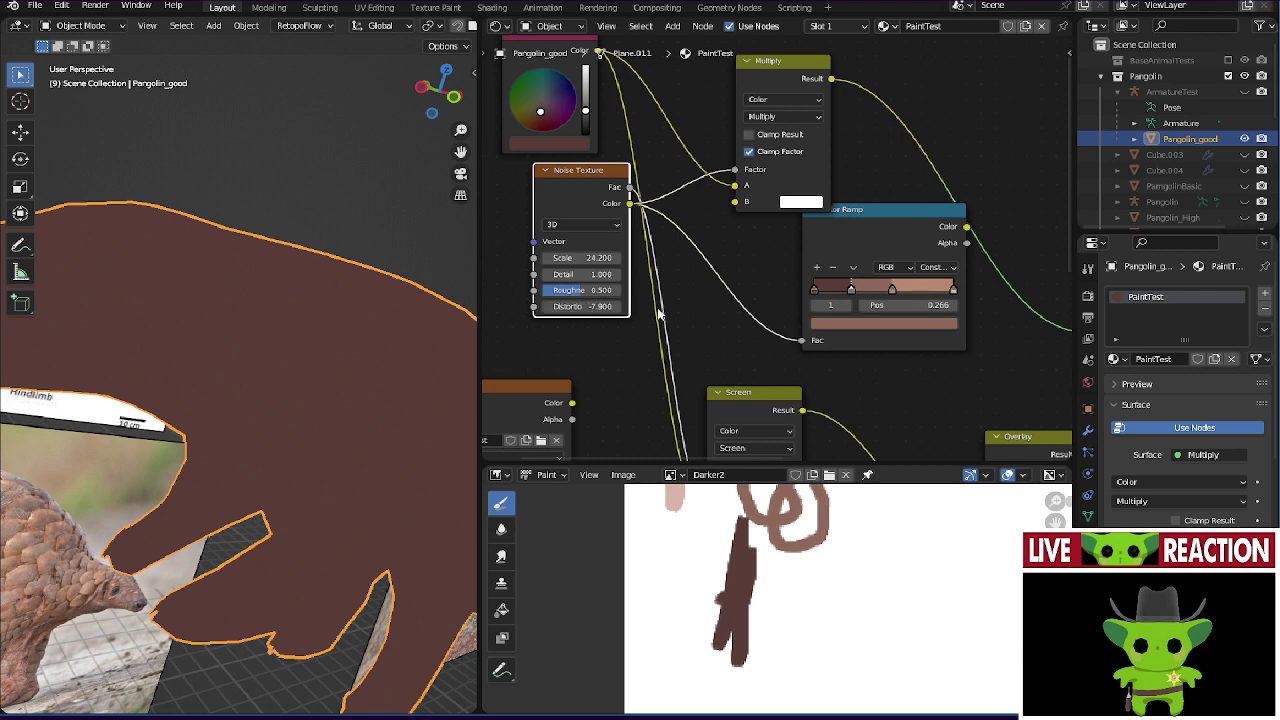
key(ctrl+z)
- Try the RGB color in the Multiply node's B input with A set to white, and inspect the pangolin's surface
scroll(643, 251, up, 2)
middle_drag(643, 251, 749, 148)
scroll(749, 148, up, 1)
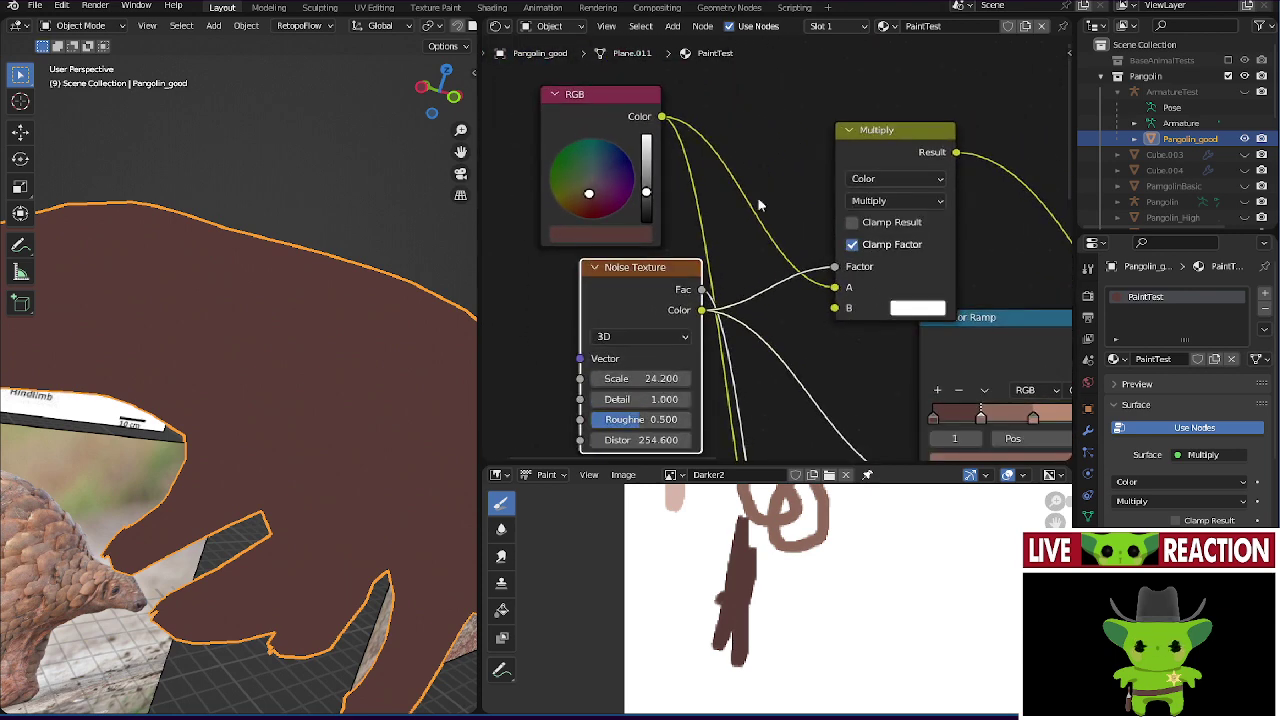
drag(835, 288, 832, 309)
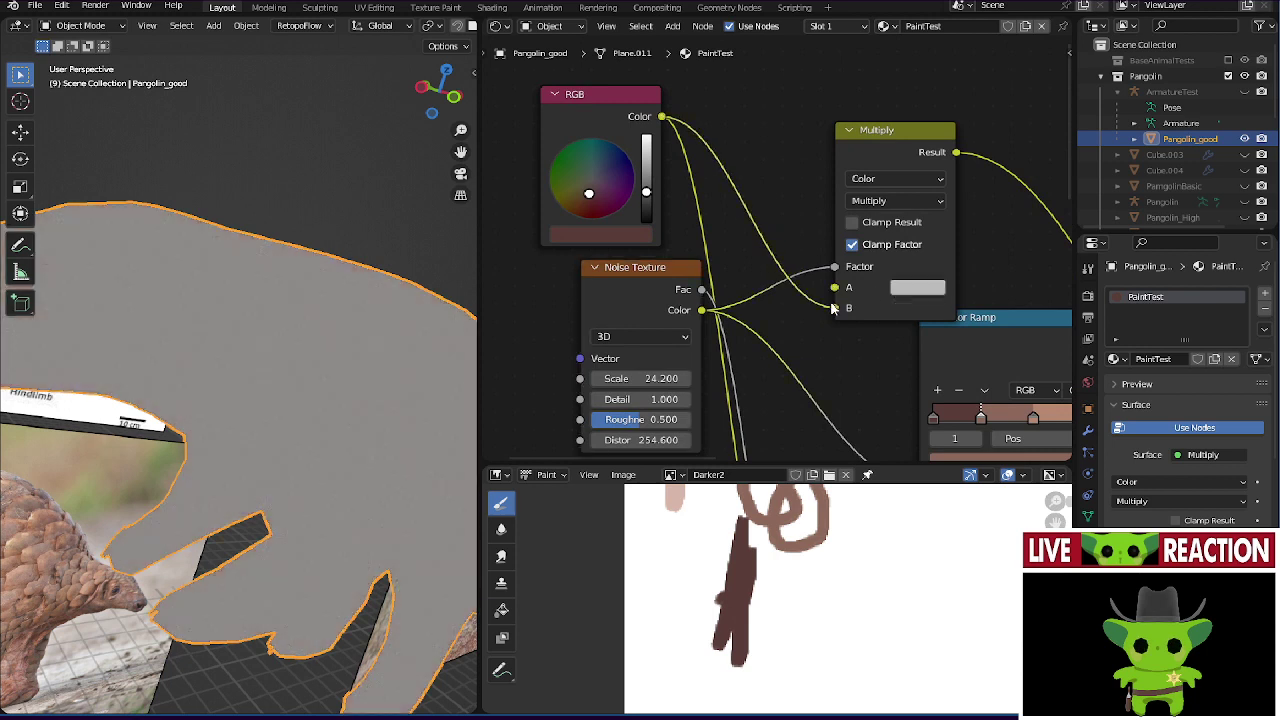
click(904, 289)
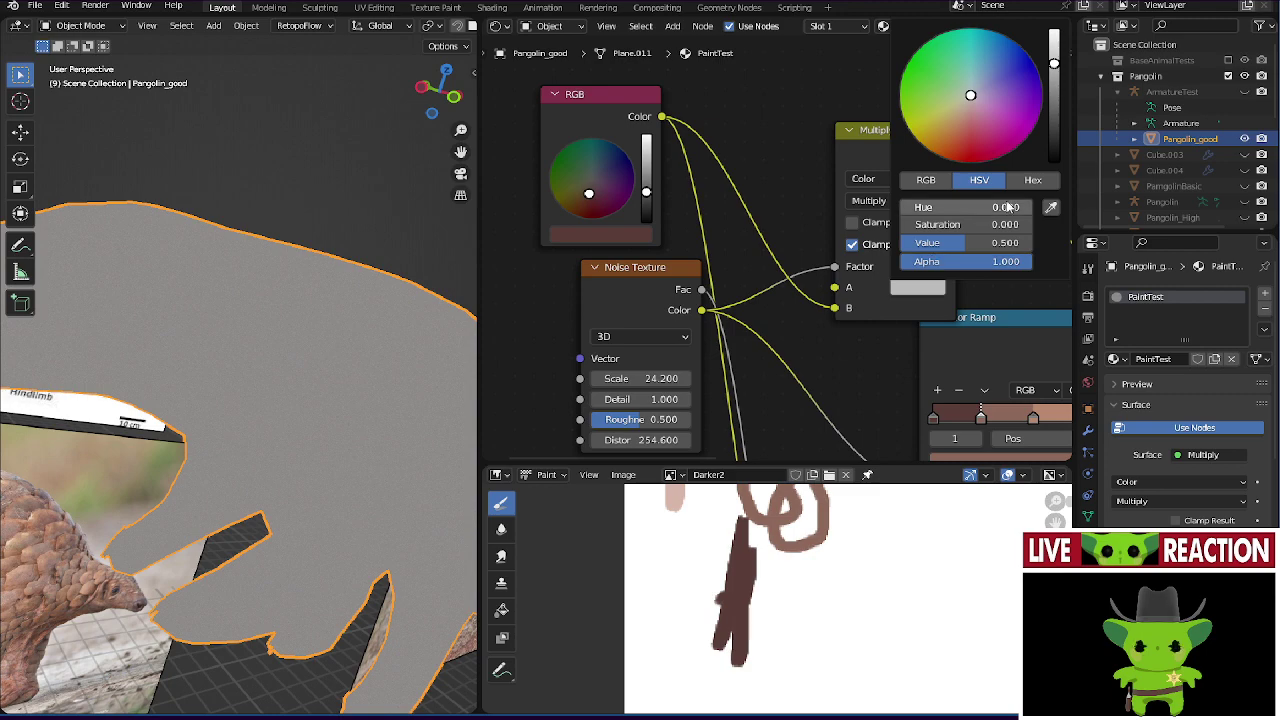
click(1054, 40)
scroll(170, 375, up, 3)
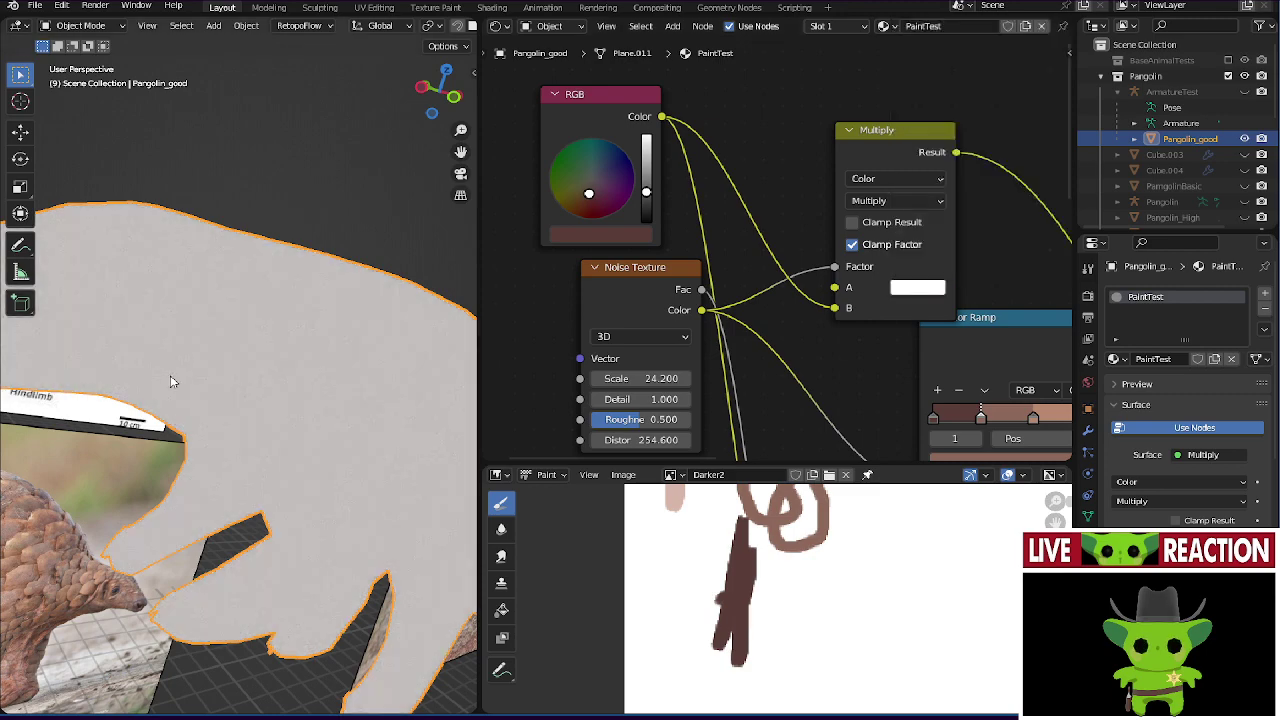
scroll(168, 362, up, 4)
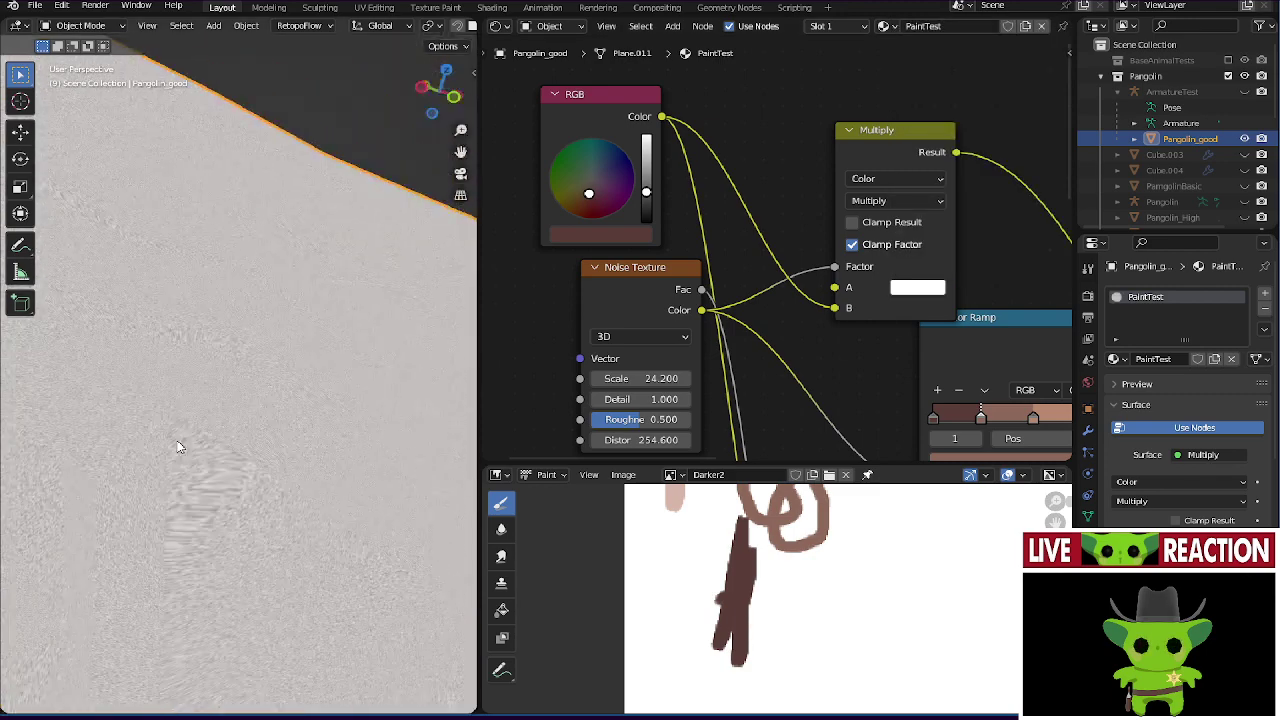
scroll(180, 448, down, 2)
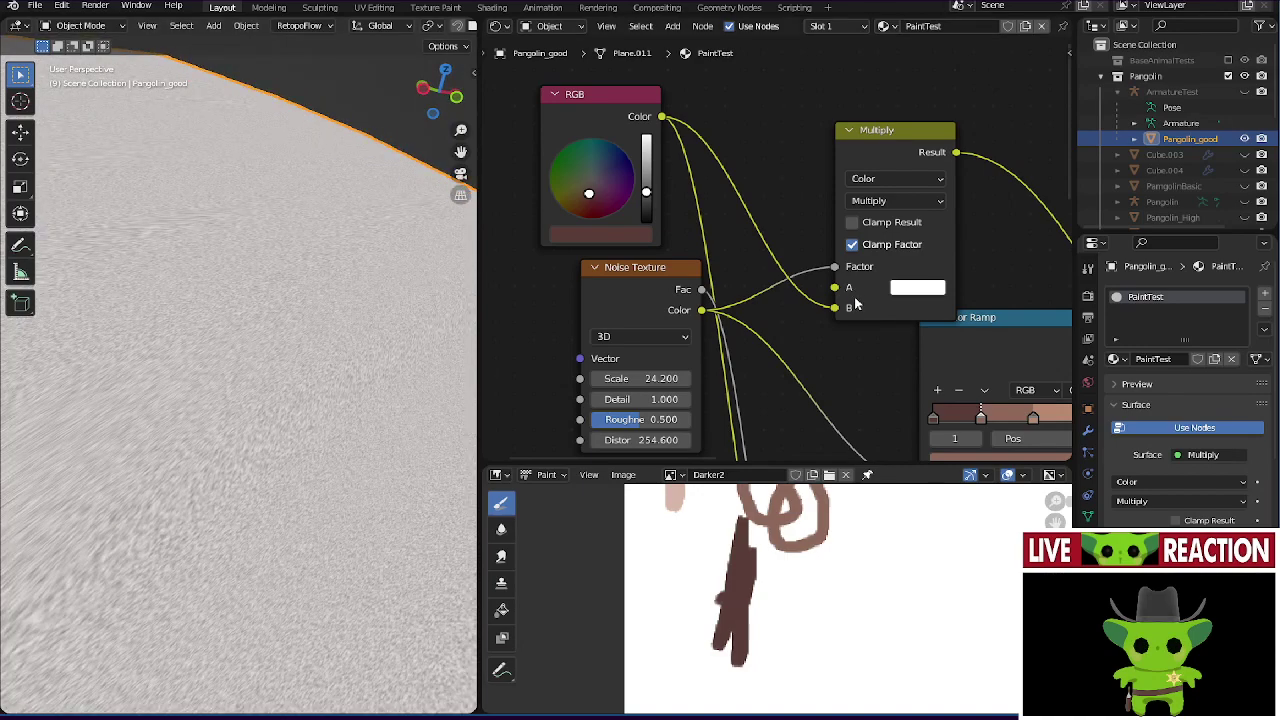
- Set the Noise Texture's Scale to 7.4 and move the RGB link to the Multiply node's A input
drag(620, 378, 540, 378)
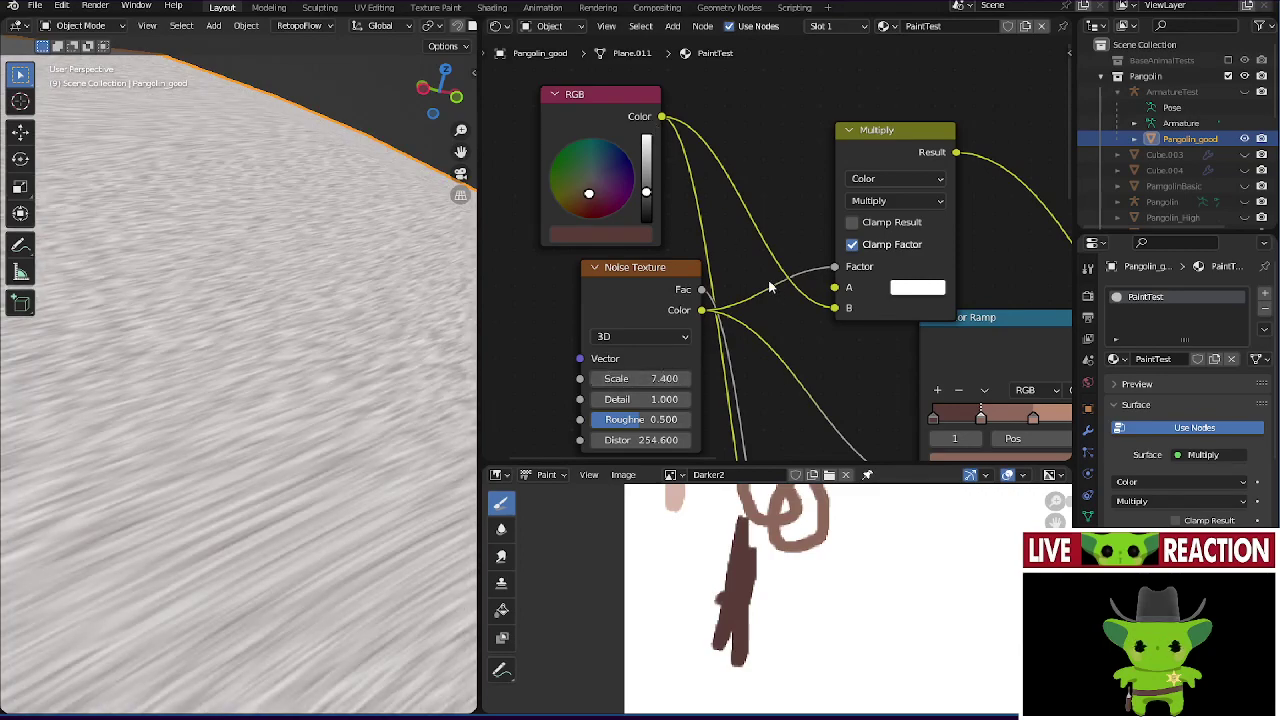
drag(830, 308, 834, 287)
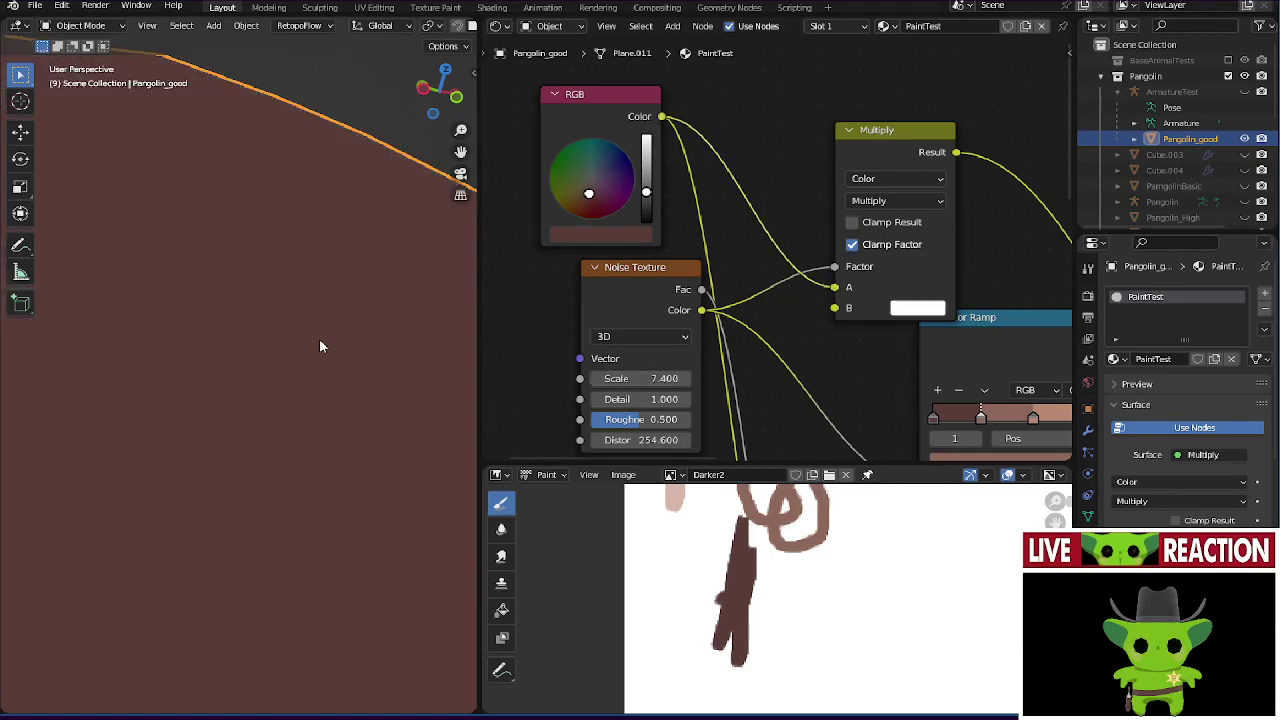
scroll(319, 346, down, 4)
scroll(340, 355, up, 6)
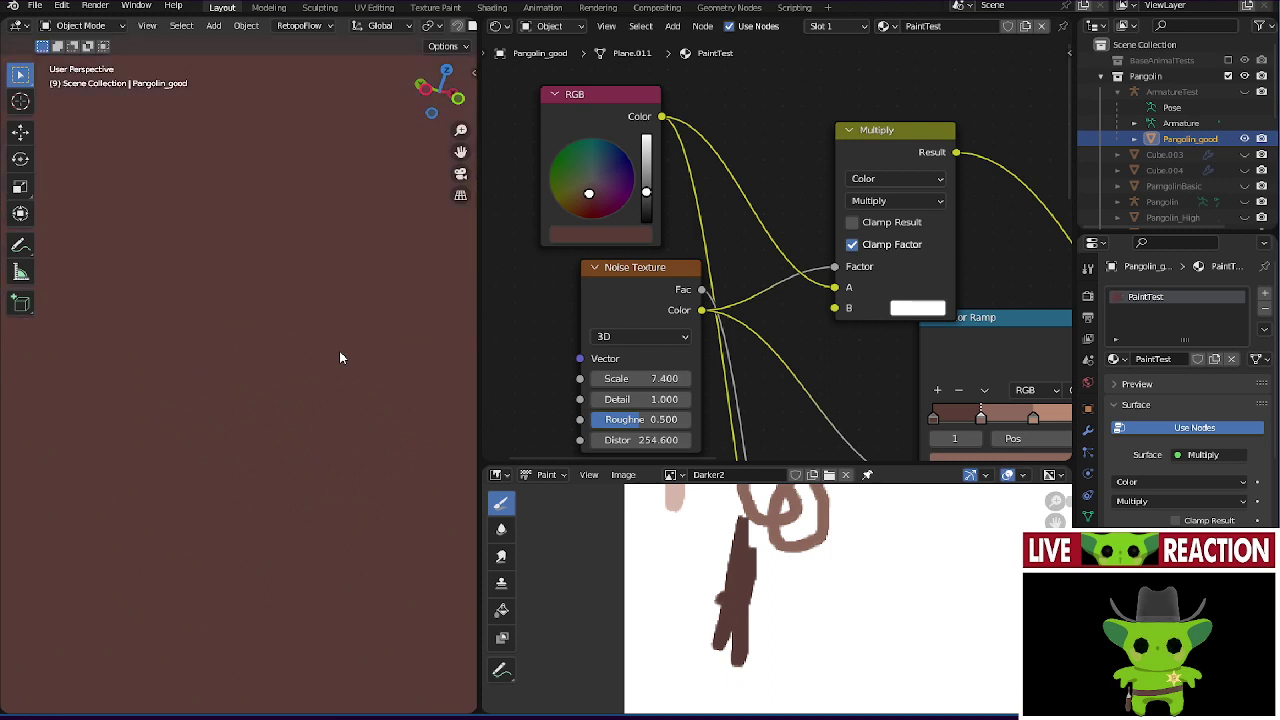
- Set the Multiply node's B color to black and check the shading on the pangolin
click(918, 309)
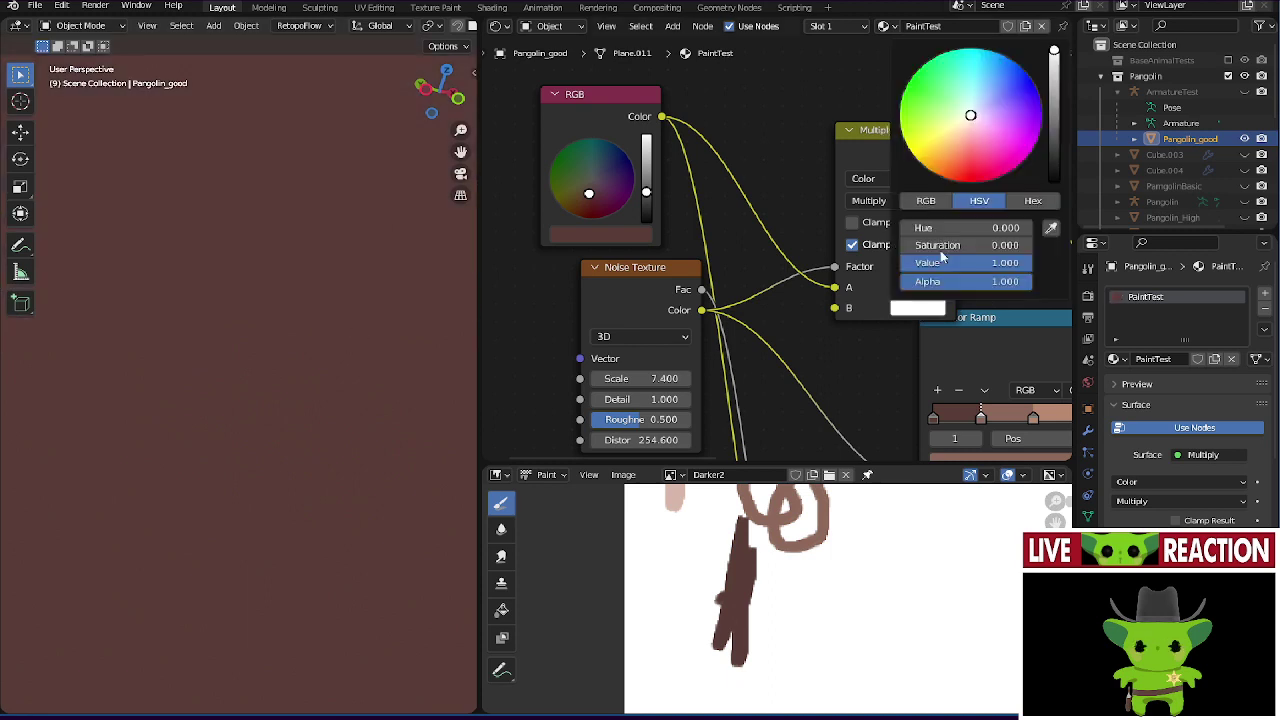
drag(1054, 93, 1054, 182)
scroll(333, 197, down, 3)
mouse_move(333, 197)
middle_down()
mouse_move(346, 207)
mouse_move(284, 296)
mouse_move(243, 249)
mouse_move(271, 243)
mouse_move(324, 151)
mouse_move(329, 176)
mouse_move(401, 199)
mouse_move(347, 200)
mouse_move(341, 178)
mouse_move(338, 190)
middle_up()
- Change the Multiply node's blending mode to Add and check the pangolin's body from close up
click(900, 201)
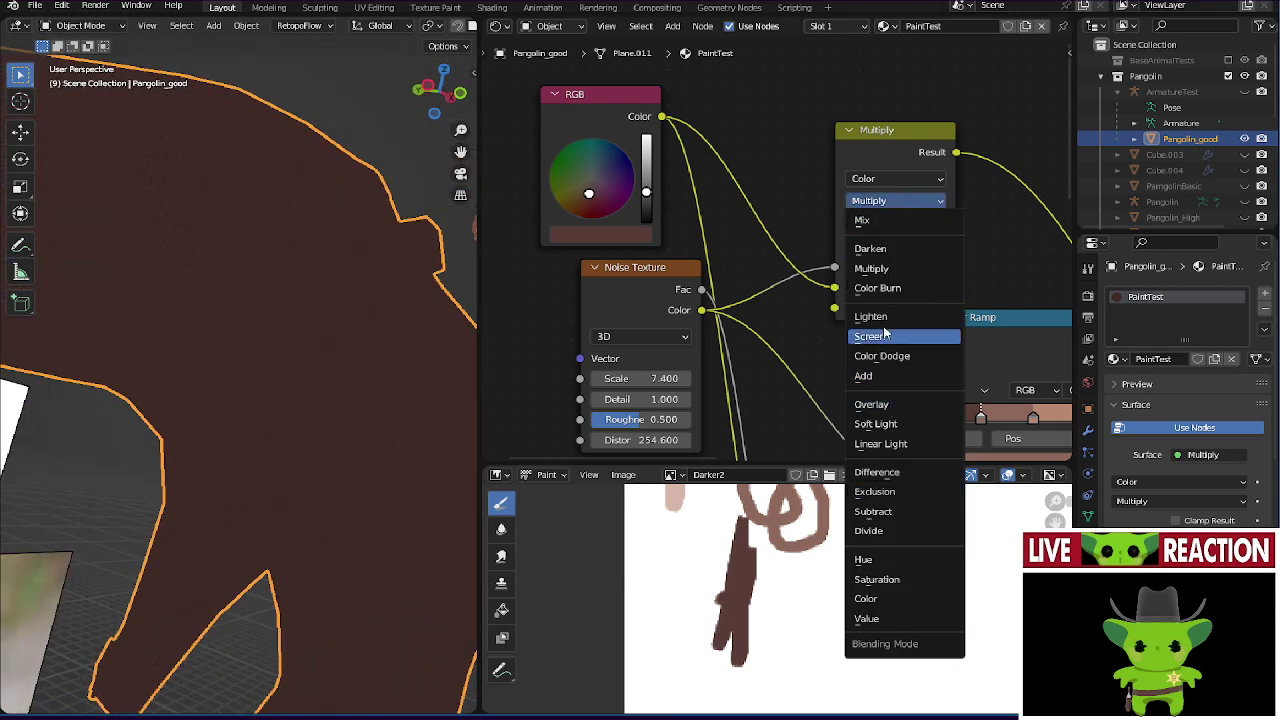
click(876, 376)
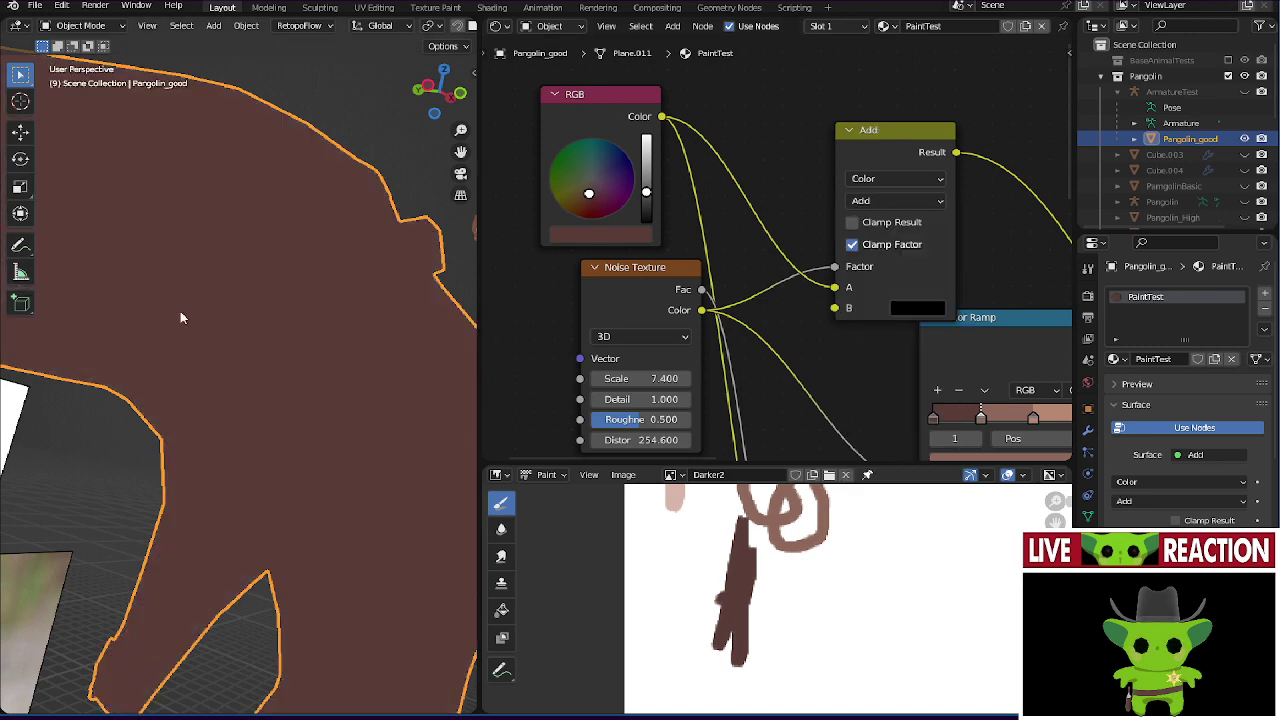
scroll(190, 340, up, 4)
middle_drag(197, 354, 209, 386)
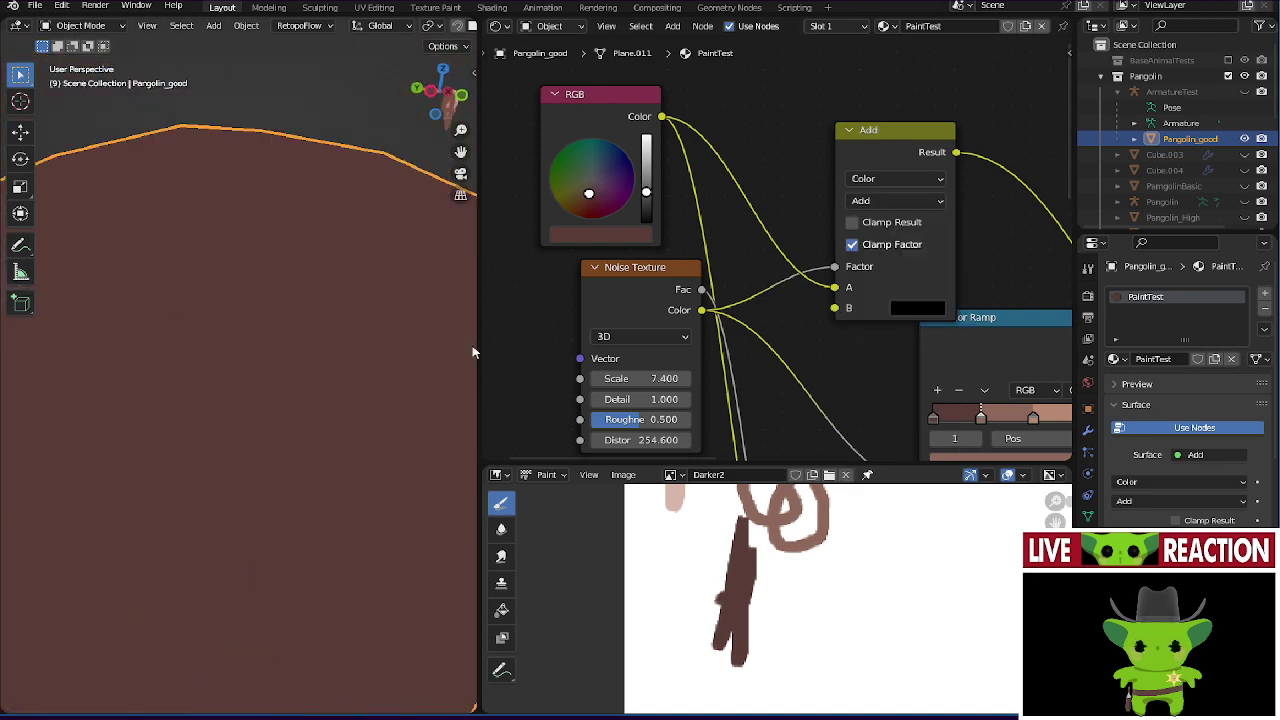
- Set the Add node's B color to white and check the shading on the pangolin
click(906, 309)
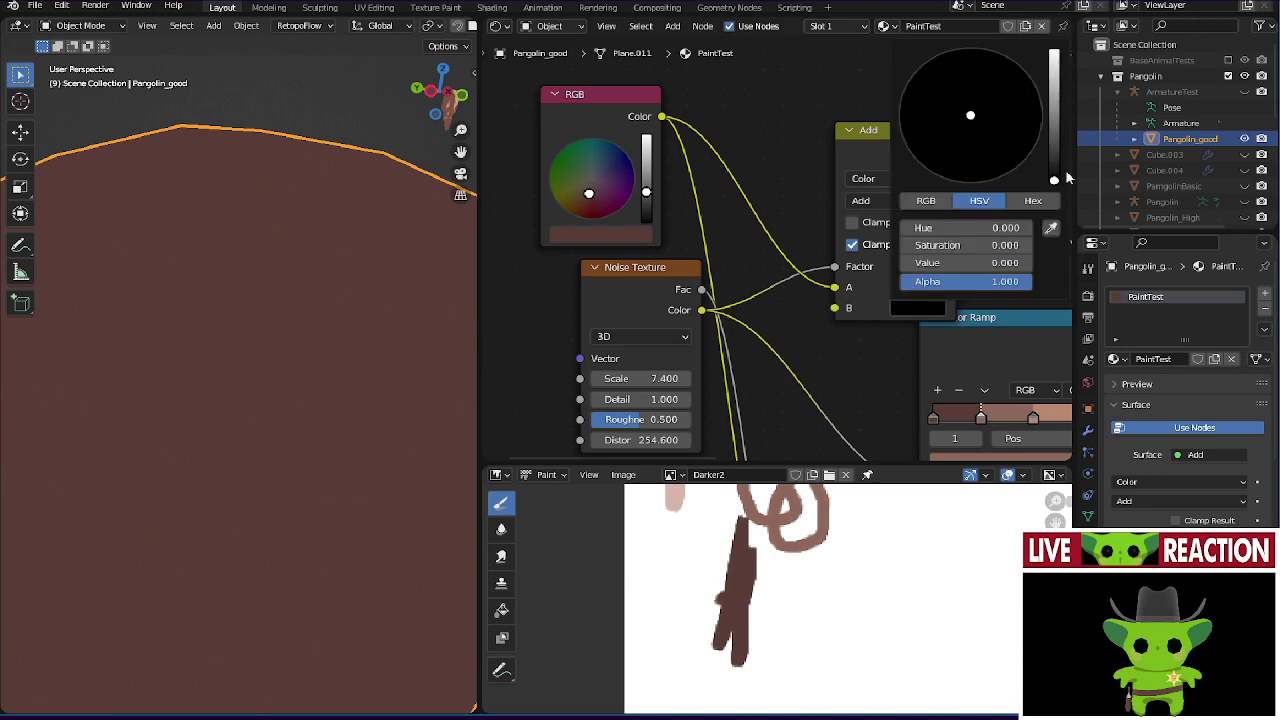
drag(1063, 172, 1055, 55)
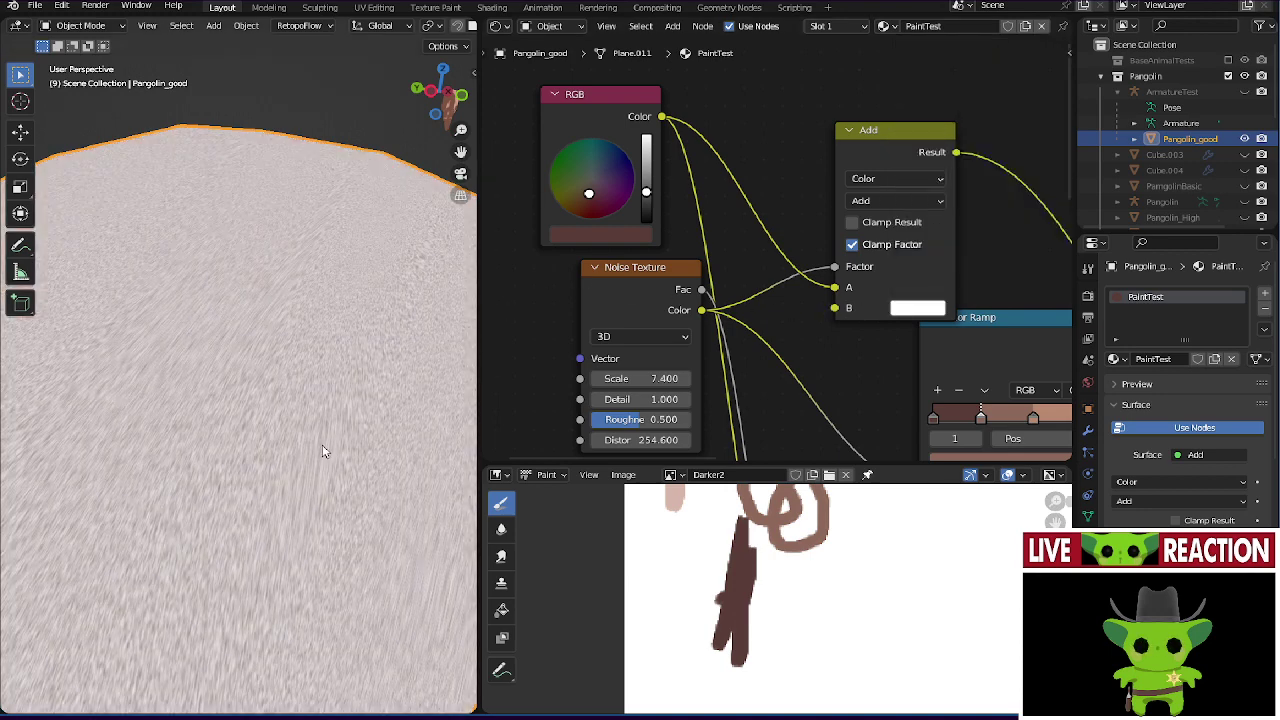
scroll(318, 451, down, 4)
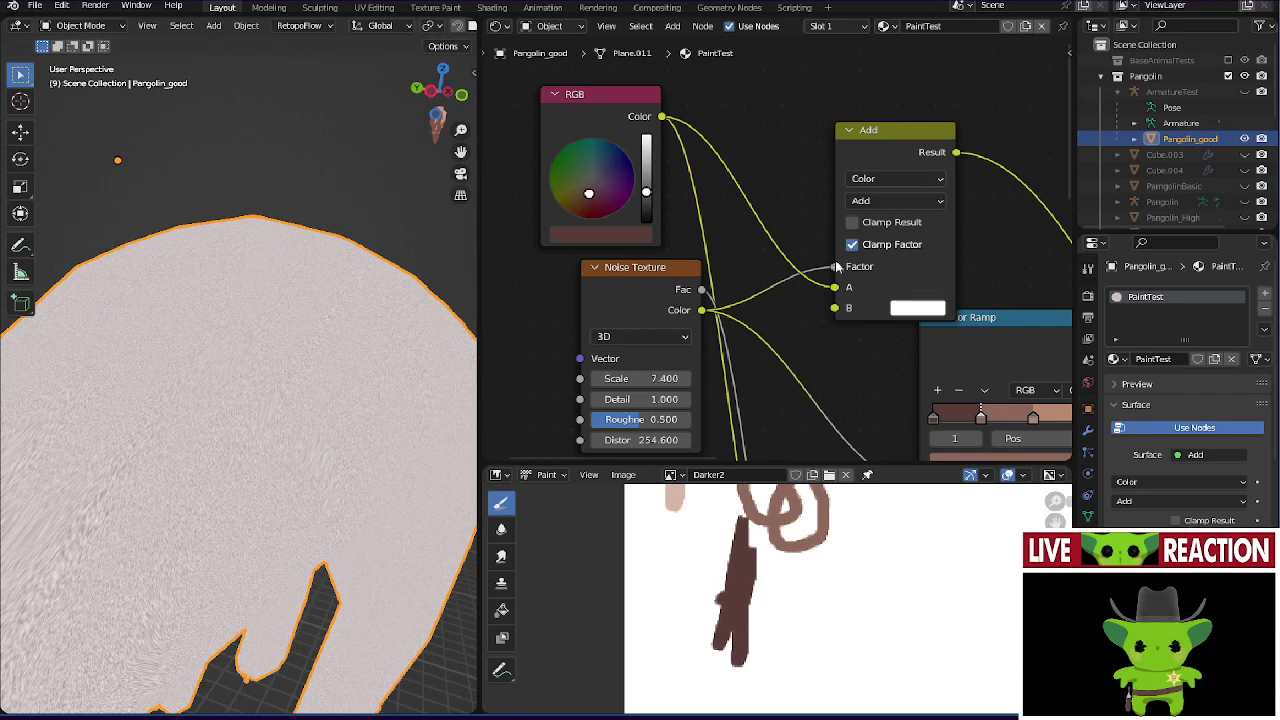
- Try the RGB color in the Add node's B input with A set to white, and return the link to A
drag(838, 292, 835, 302)
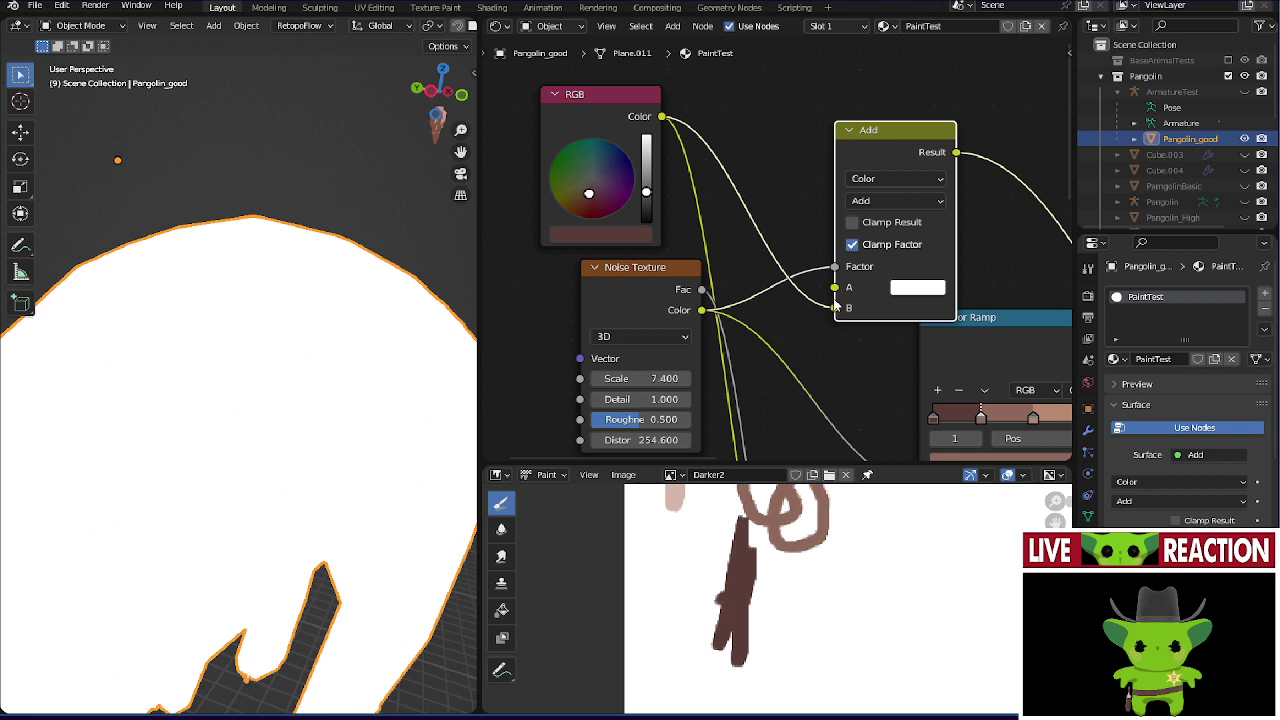
scroll(422, 367, up, 3)
scroll(423, 366, down, 2)
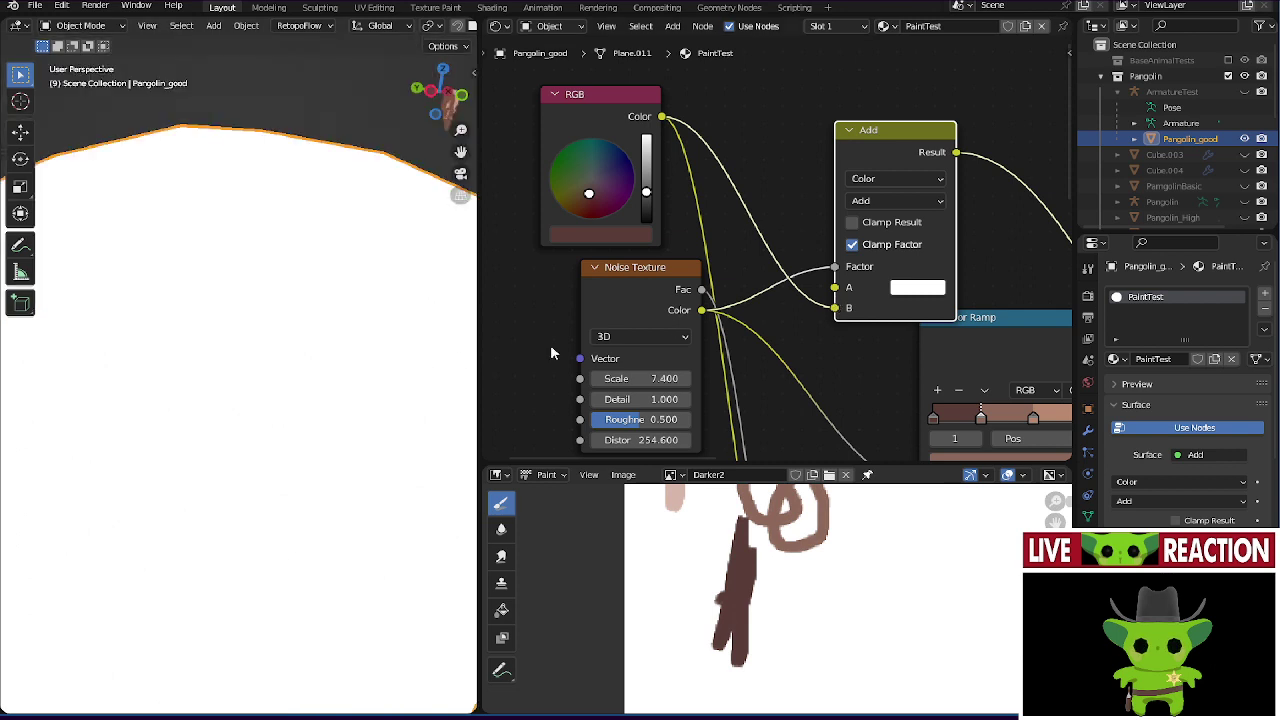
drag(832, 308, 843, 288)
- Set the Noise Texture's Scale to 0.7 and inspect the strokes on the pangolin from near and far
middle_drag(650, 378, 684, 345)
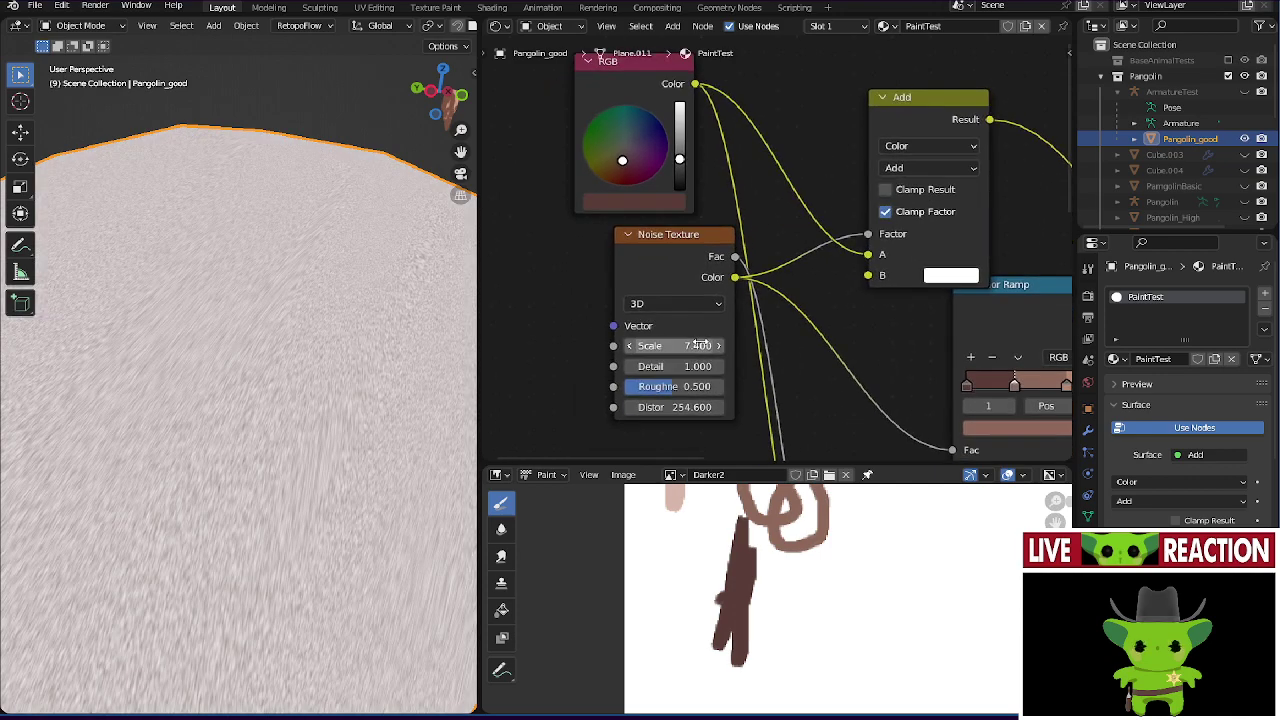
mouse_move(684, 345)
mouse_down()
mouse_move(745, 345)
mouse_move(493, 345)
mouse_move(532, 345)
mouse_up()
scroll(155, 368, down, 5)
scroll(180, 387, up, 6)
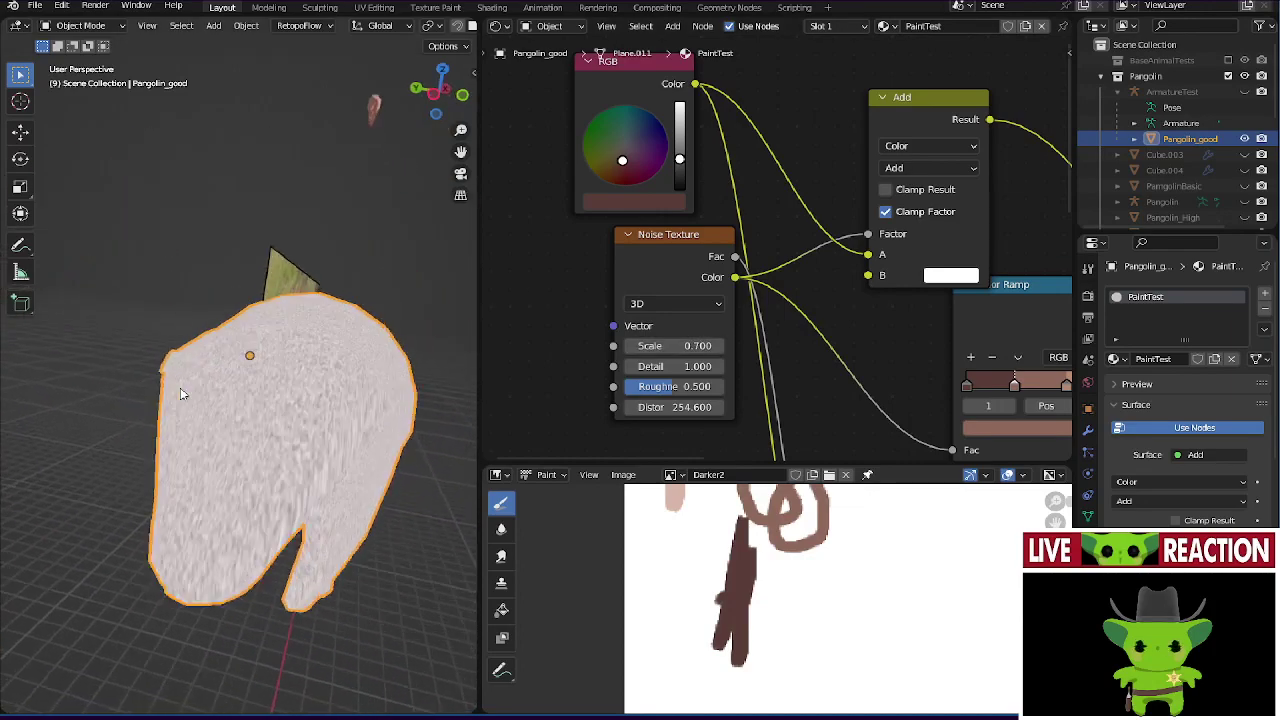
scroll(200, 380, down, 2)
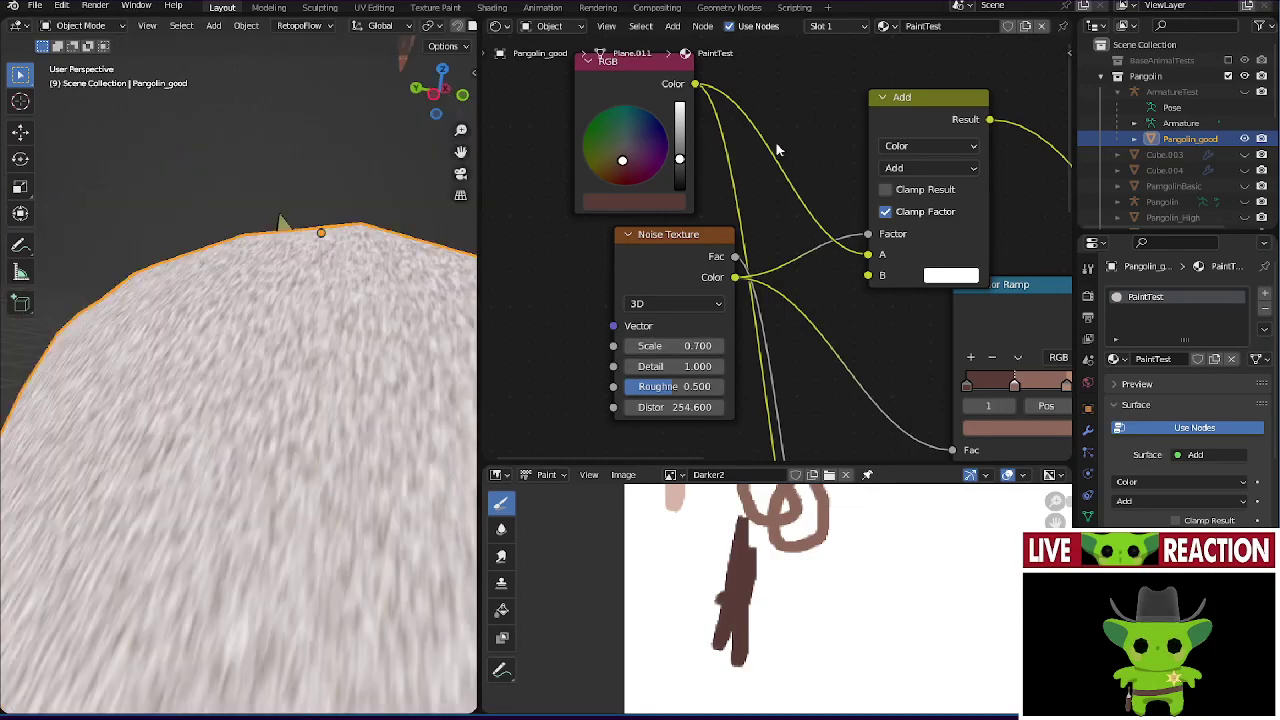
- Swap the RGB link to the Add node's B input again, compare the pangolin's surface, and move it back to A
drag(875, 257, 870, 283)
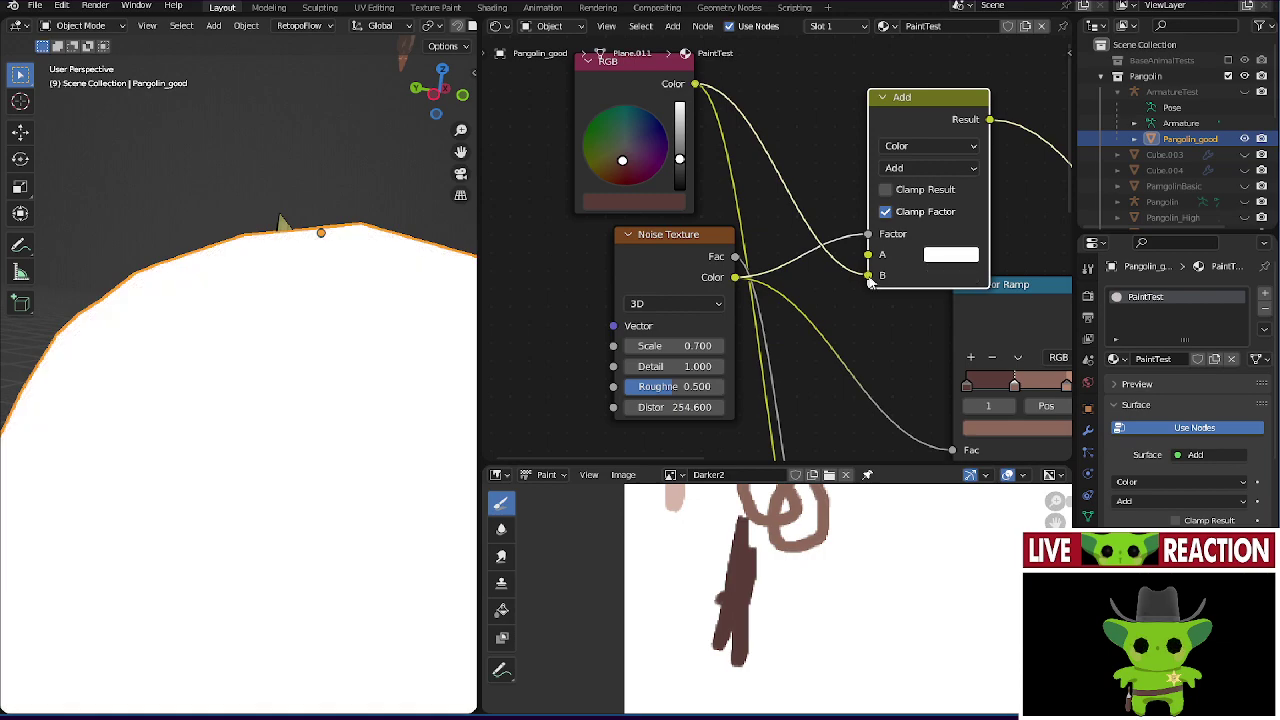
scroll(250, 354, down, 3)
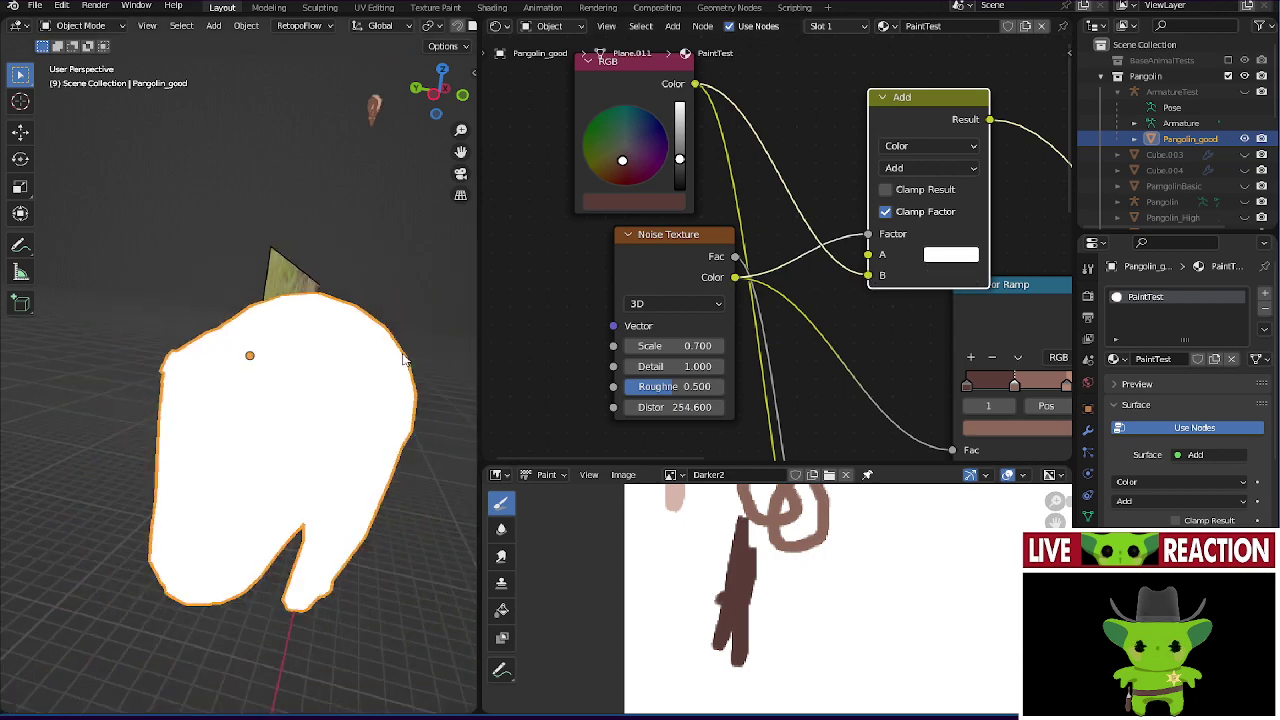
scroll(297, 337, up, 5)
middle_drag(334, 362, 380, 354)
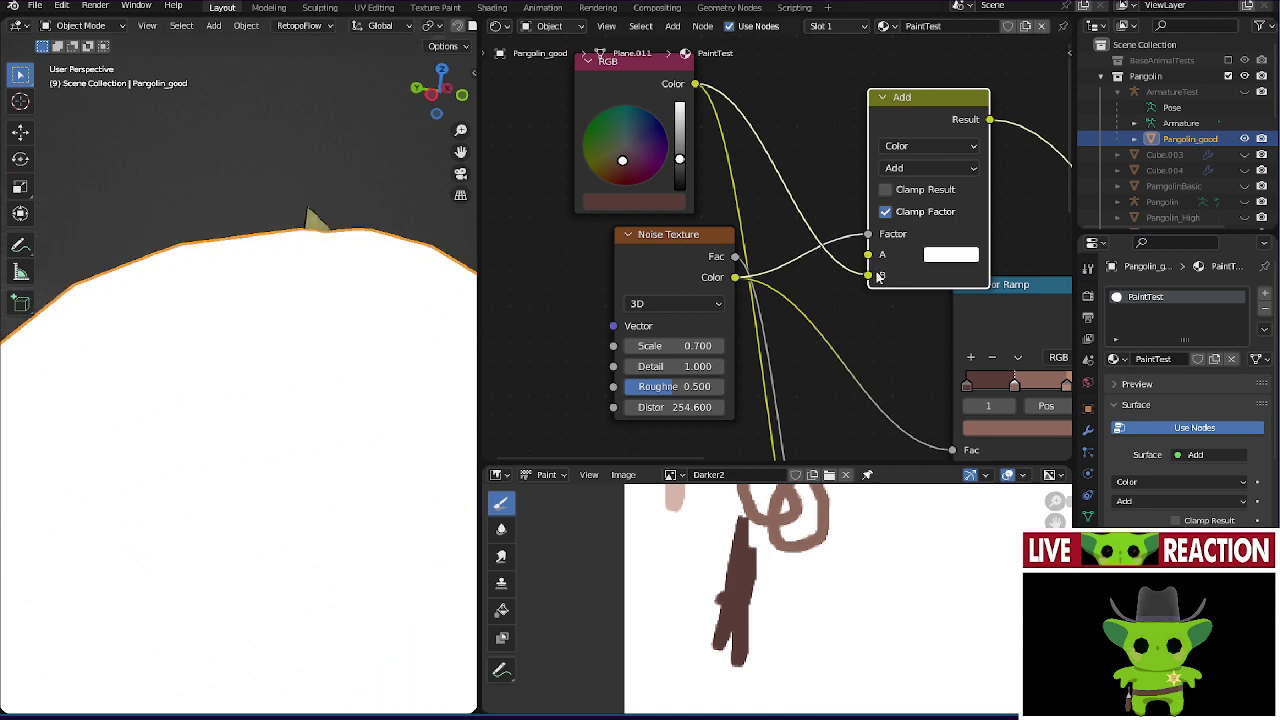
drag(870, 276, 870, 257)
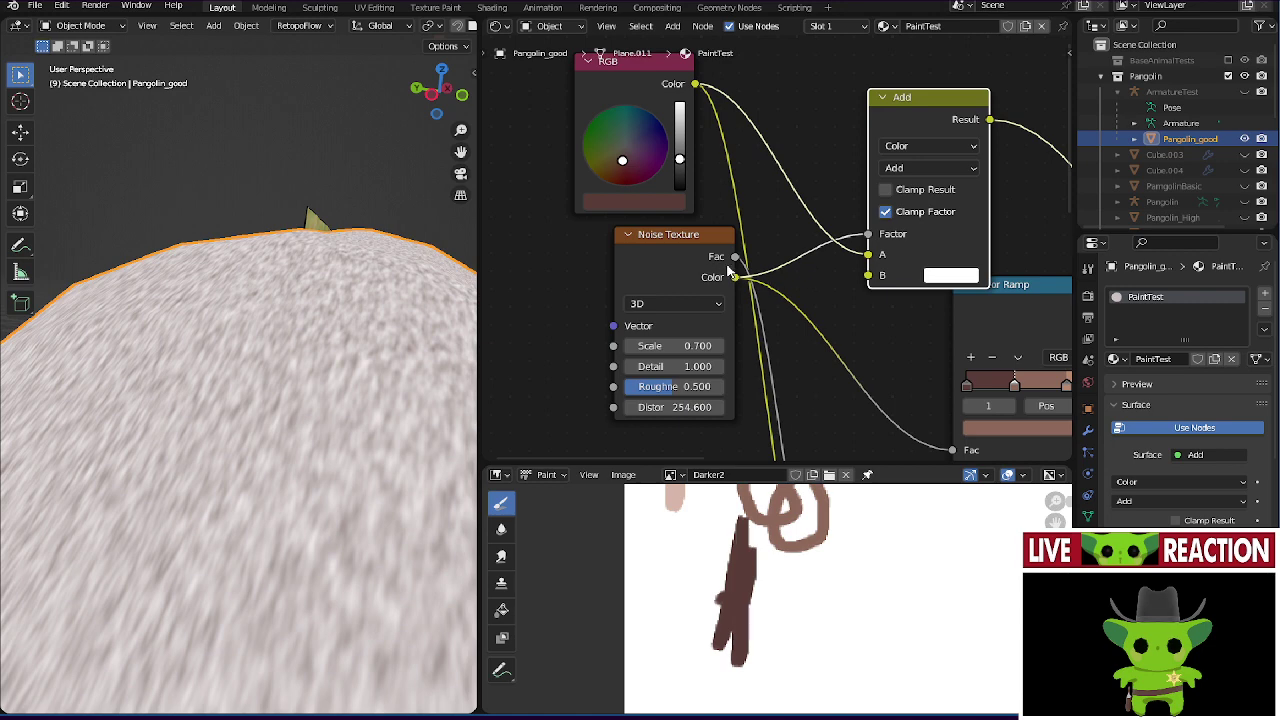
- Link the Noise Texture's Fac output to the Add node's Factor, testing the RGB color in B before returning it to A
drag(735, 256, 860, 238)
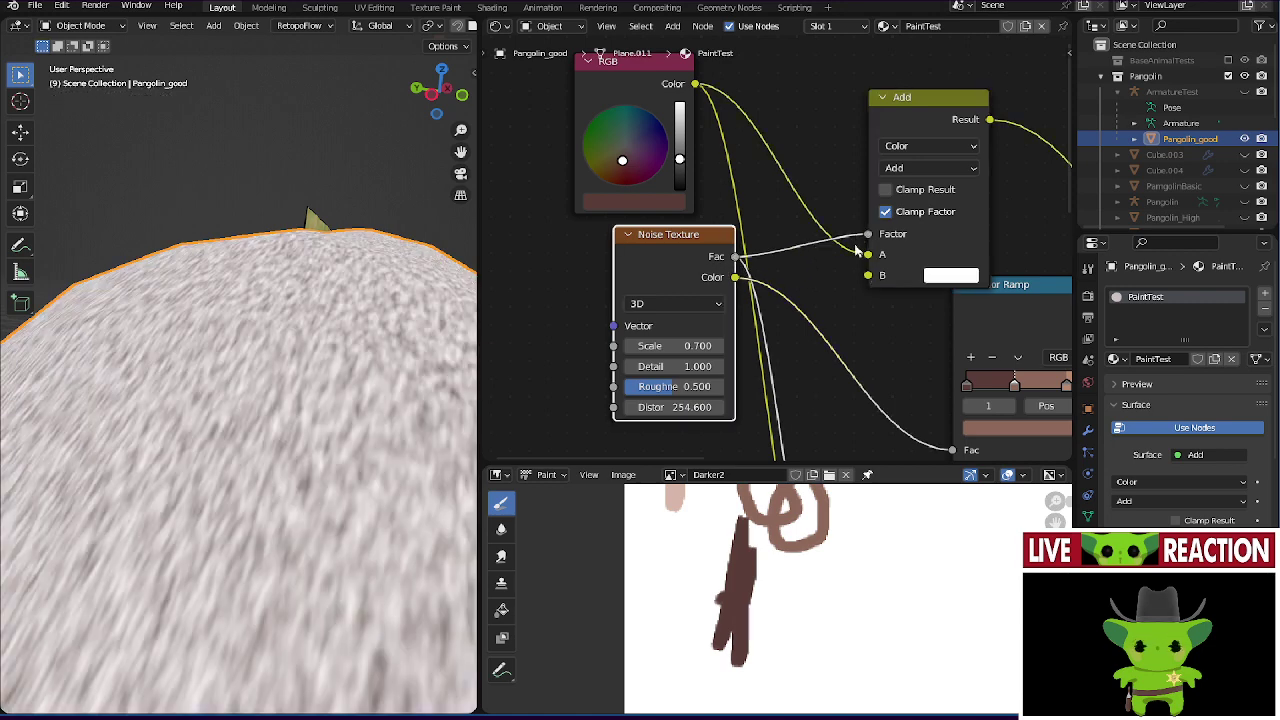
drag(862, 254, 866, 278)
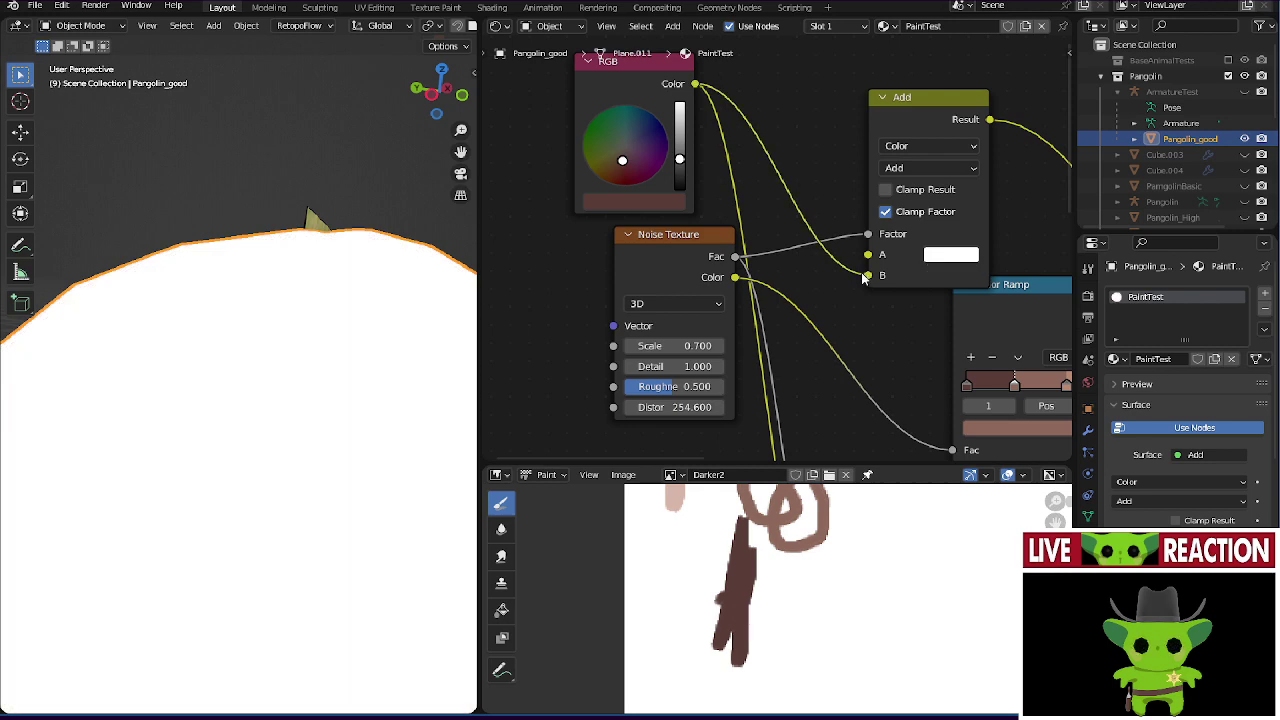
drag(865, 274, 866, 256)
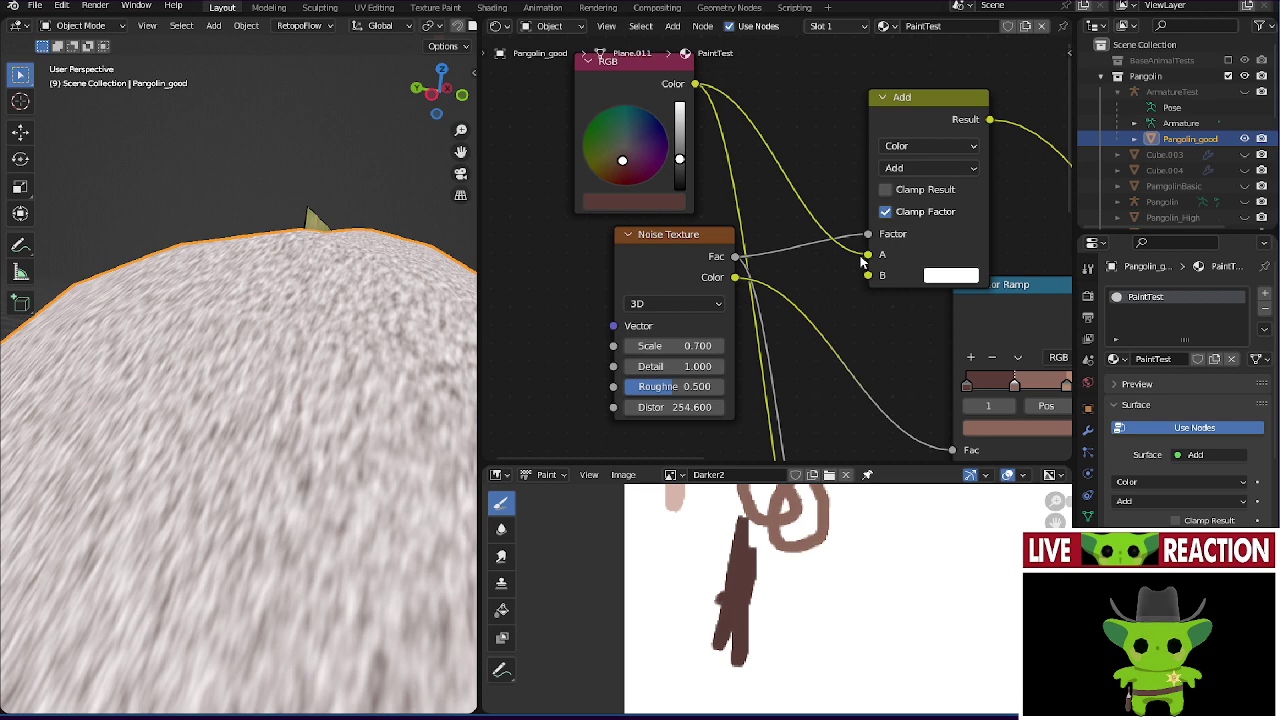
- Darken the Add node's B color to a gray with value 0.149 and check the whole pangolin
click(932, 276)
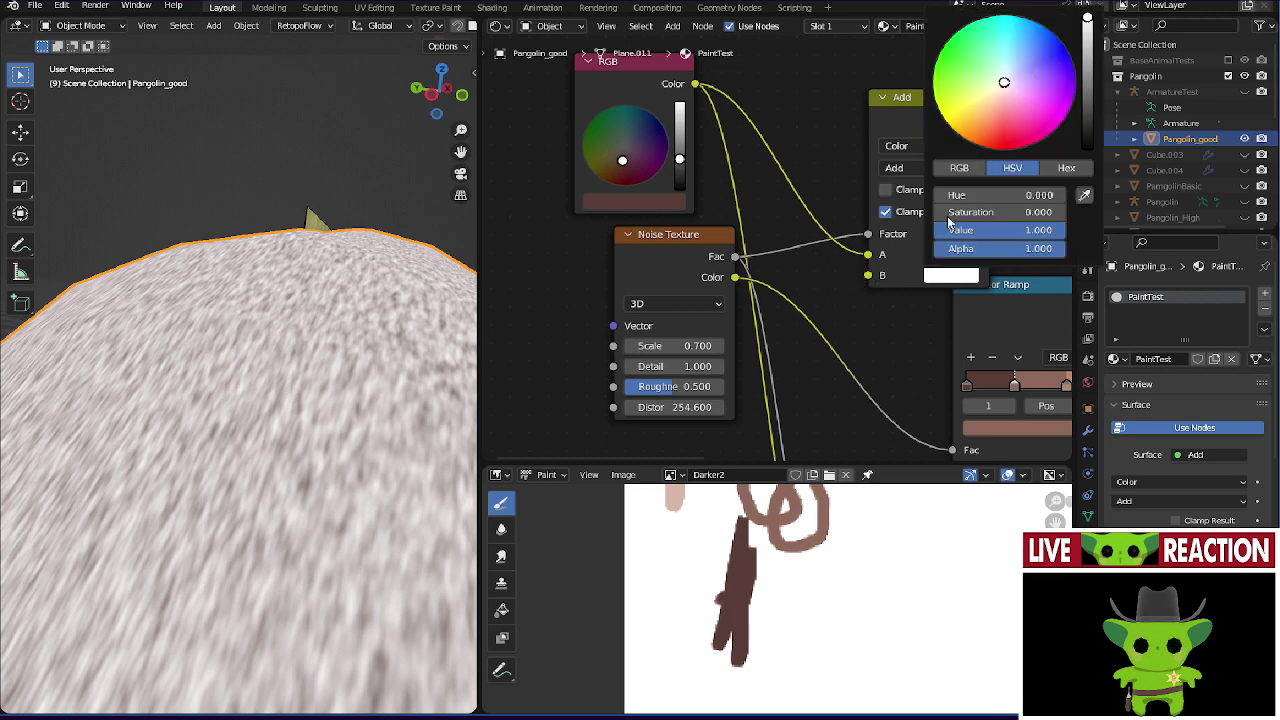
click(1087, 97)
drag(1087, 97, 1087, 92)
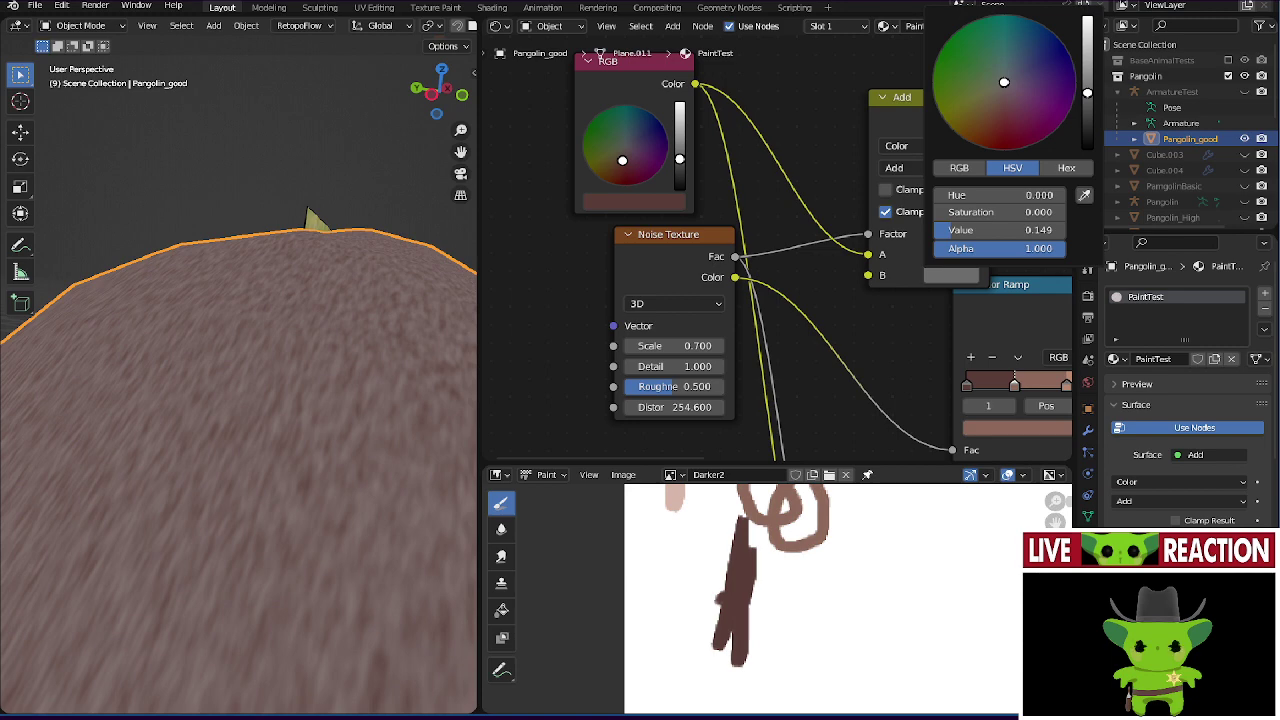
scroll(890, 187, down, 1)
scroll(361, 373, down, 4)
middle_drag(361, 373, 349, 341)
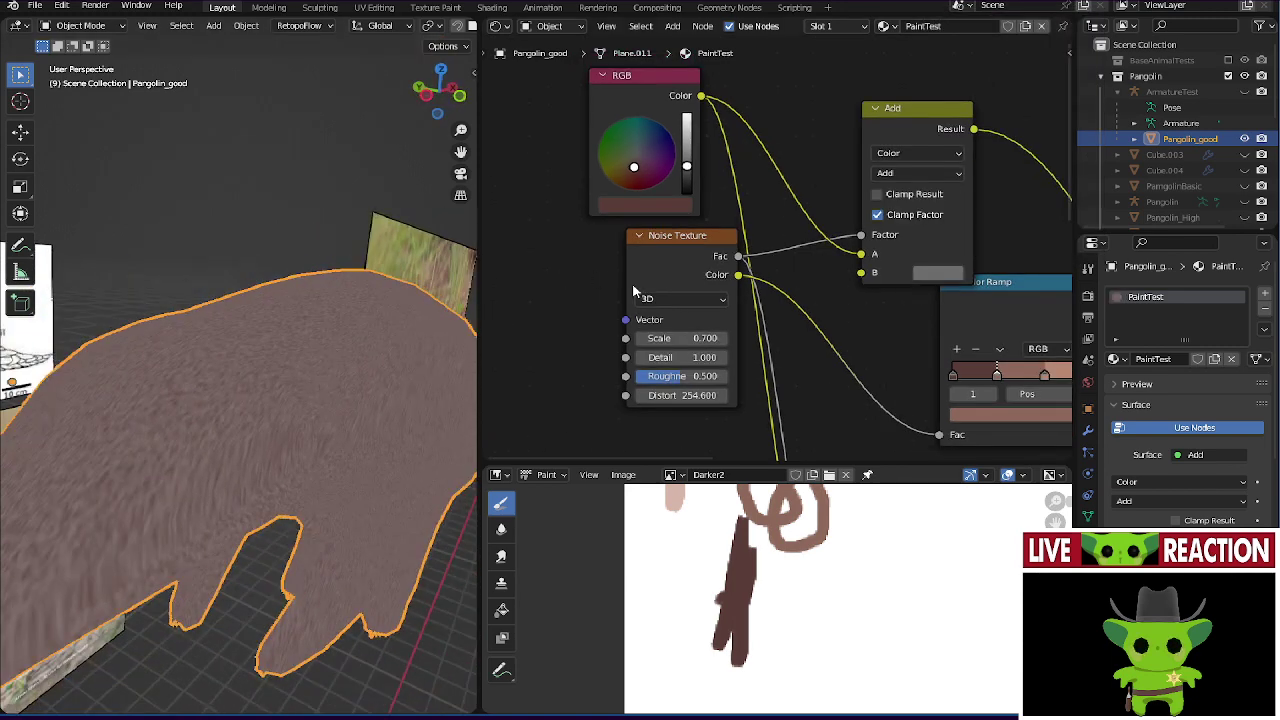
- Add Texture Coordinate and Mapping nodes feeding the Noise Texture's Vector input
drag(660, 280, 650, 278)
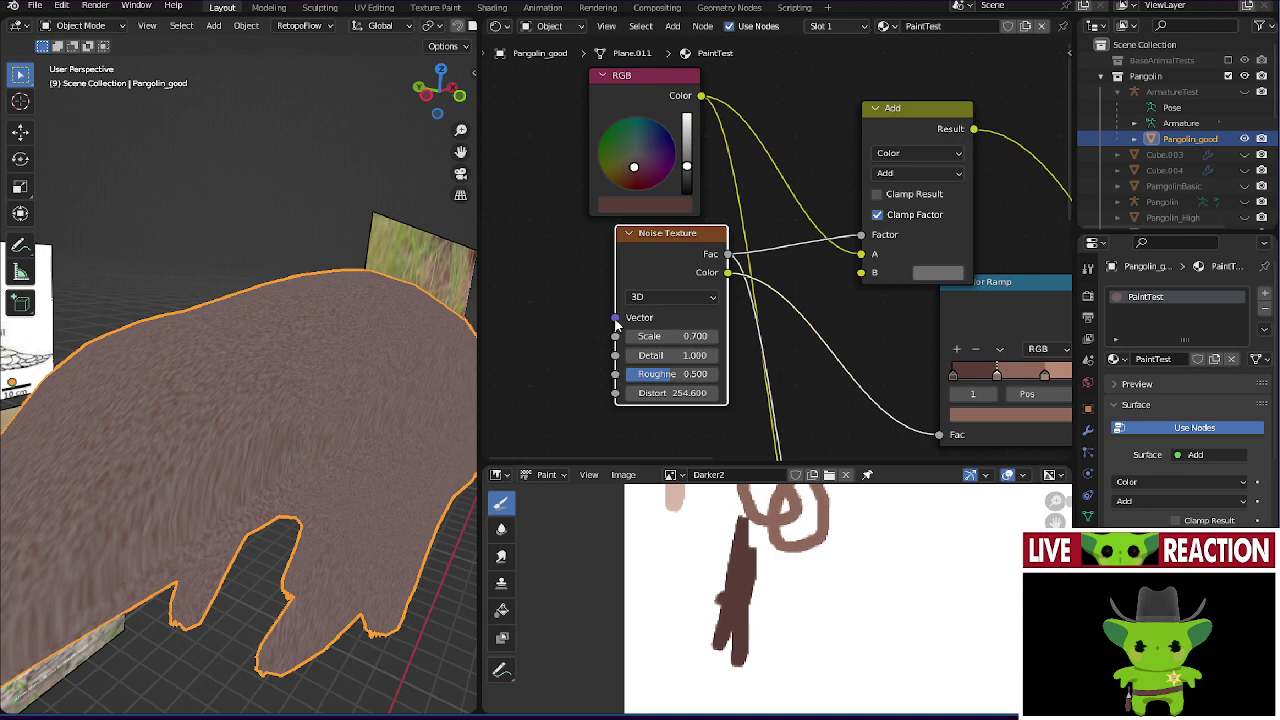
key(ctrl+t)
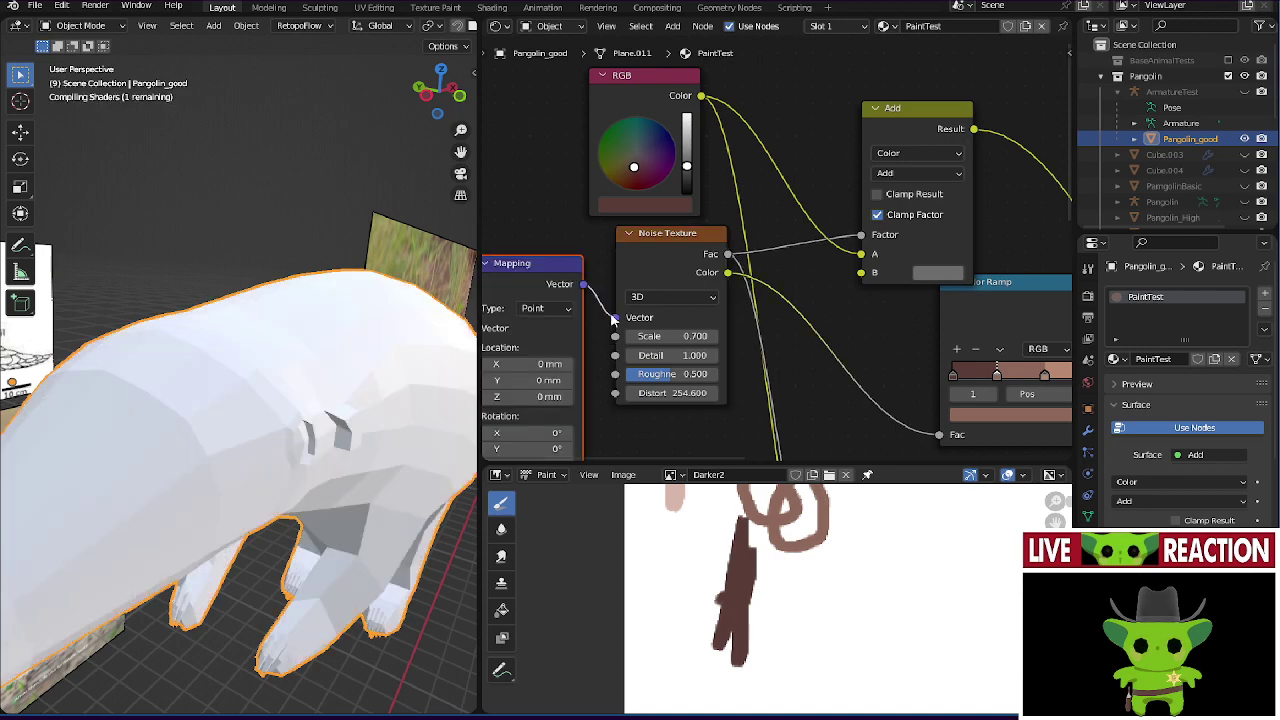
middle_drag(612, 318, 683, 190)
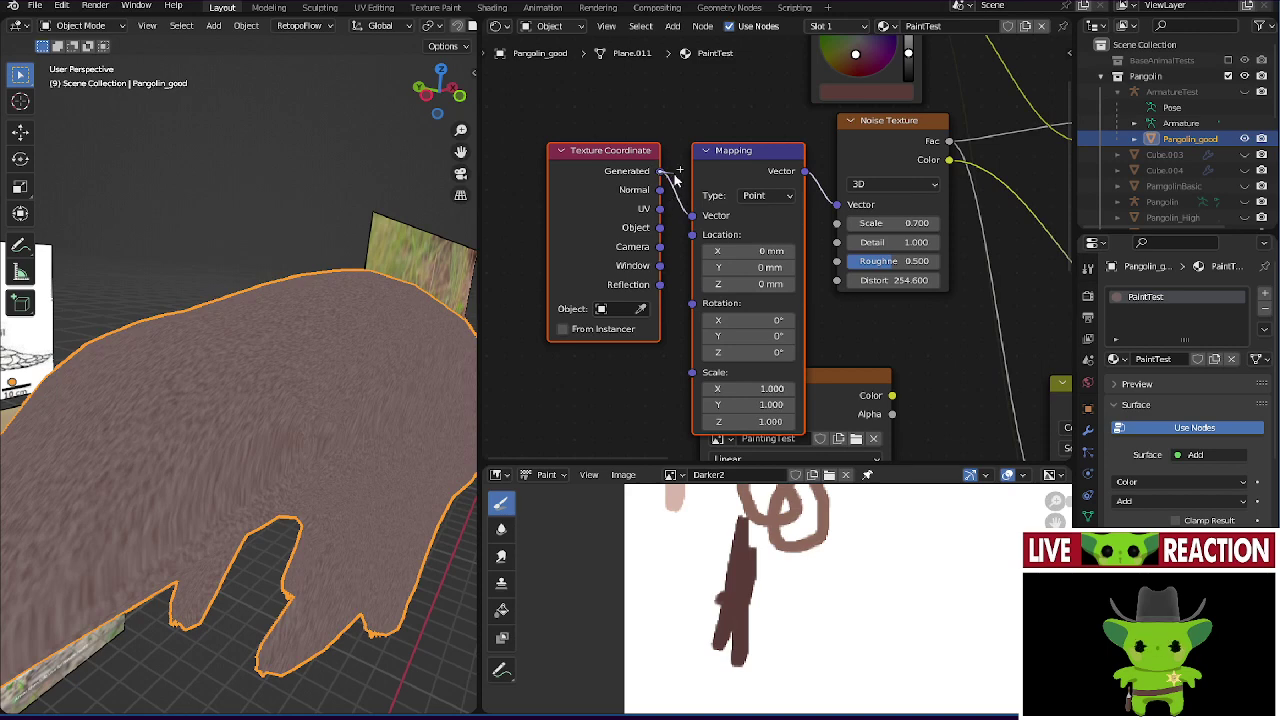
- Try the UV coordinates as the Mapping node's Vector input and inspect the strokes along the pangolin's back
drag(677, 177, 692, 215)
key(Escape)
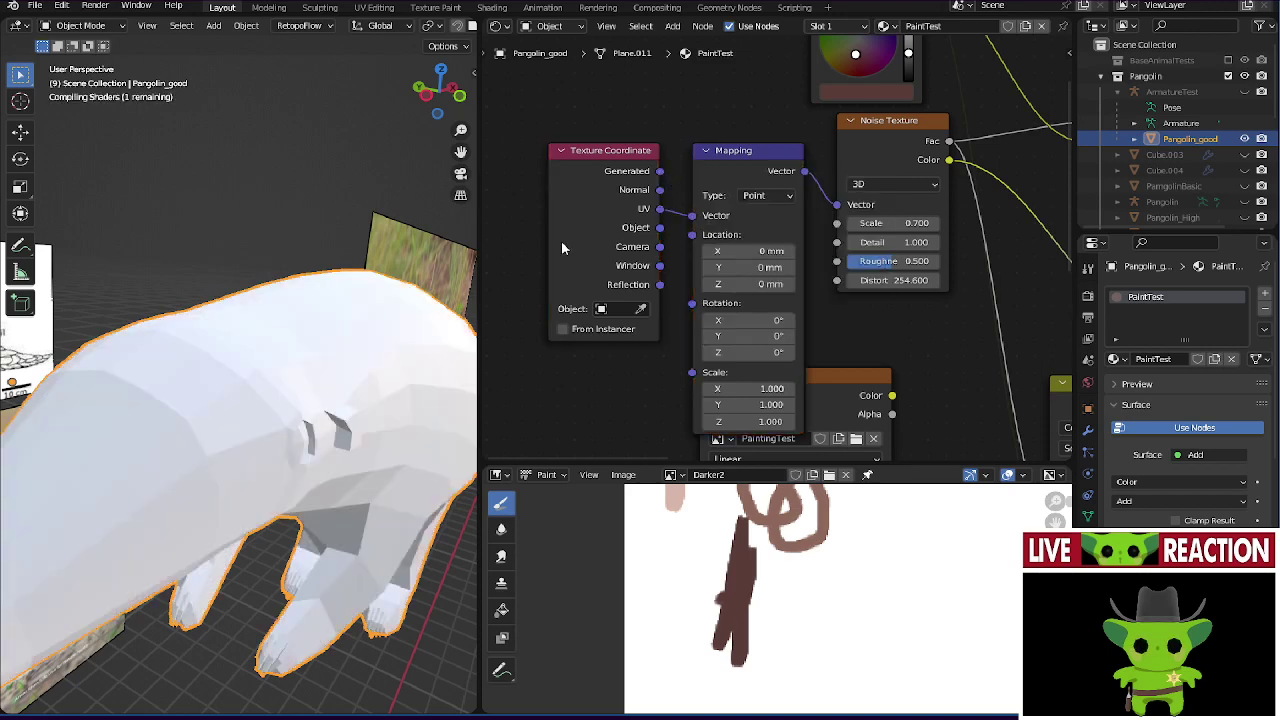
scroll(305, 308, up, 2)
middle_drag(314, 271, 323, 352)
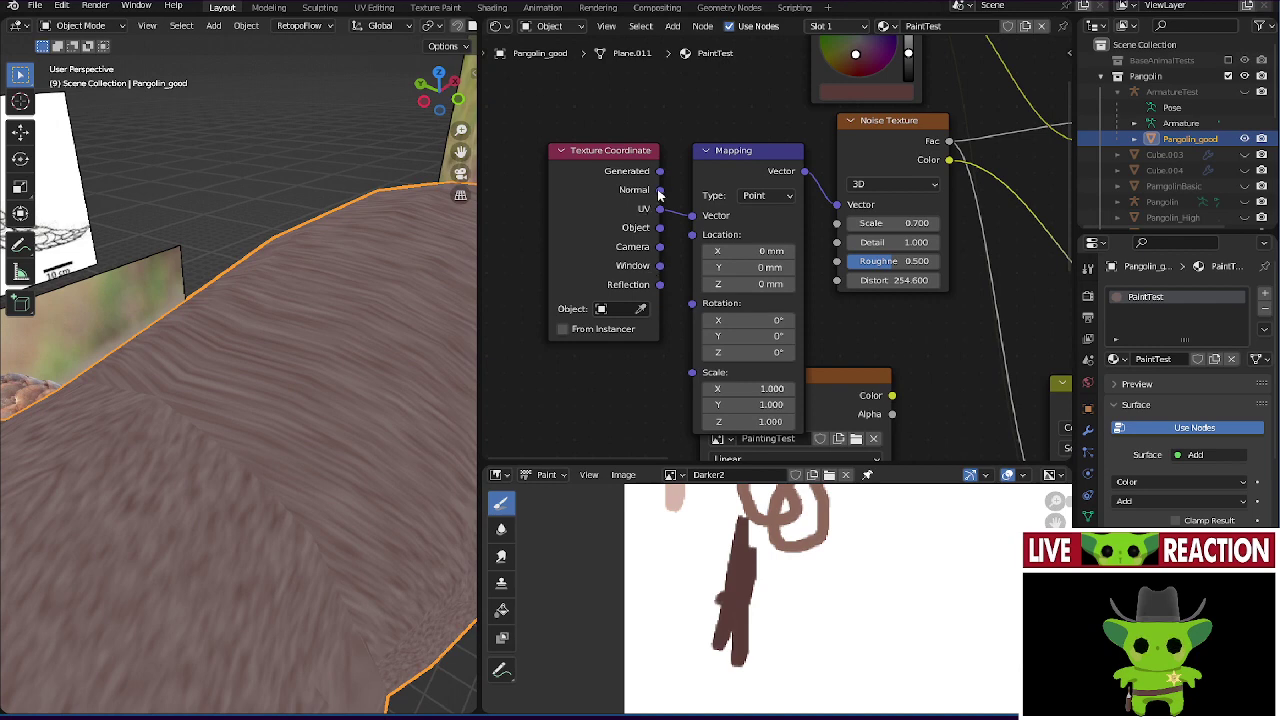
- Link the Texture Coordinate's Normal output to the Mapping node's Vector input and inspect the pangolin from several sides
drag(660, 190, 692, 215)
mouse_move(231, 386)
middle_down()
mouse_move(314, 320)
mouse_move(280, 303)
mouse_move(301, 412)
mouse_move(220, 339)
mouse_move(307, 281)
mouse_move(370, 413)
mouse_move(277, 458)
mouse_move(271, 338)
mouse_move(346, 417)
mouse_move(215, 391)
mouse_move(216, 406)
mouse_move(245, 438)
mouse_move(423, 451)
mouse_move(343, 398)
mouse_move(286, 418)
mouse_move(380, 286)
mouse_move(271, 277)
mouse_move(237, 408)
mouse_move(137, 365)
mouse_move(31, 405)
middle_up()
middle_drag(168, 364, 437, 349)
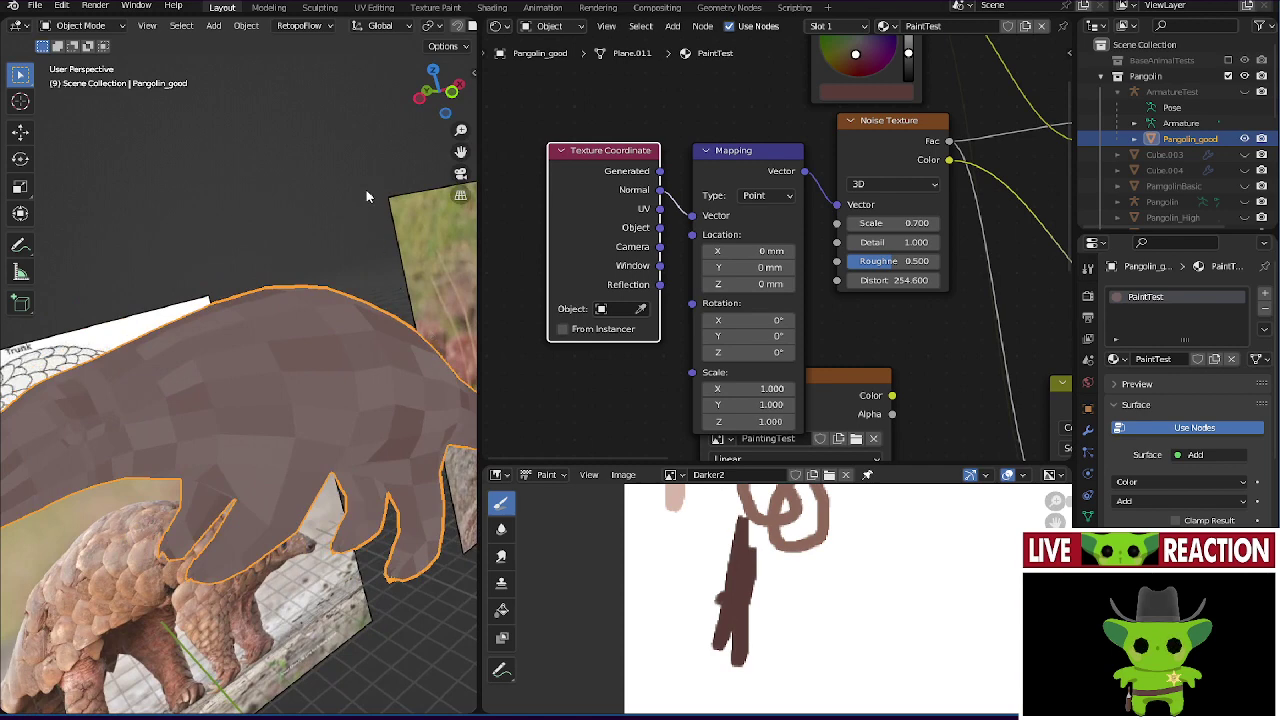
- Try shifting the Mapping node's X location, and undo the change
scroll(657, 336, up, 3)
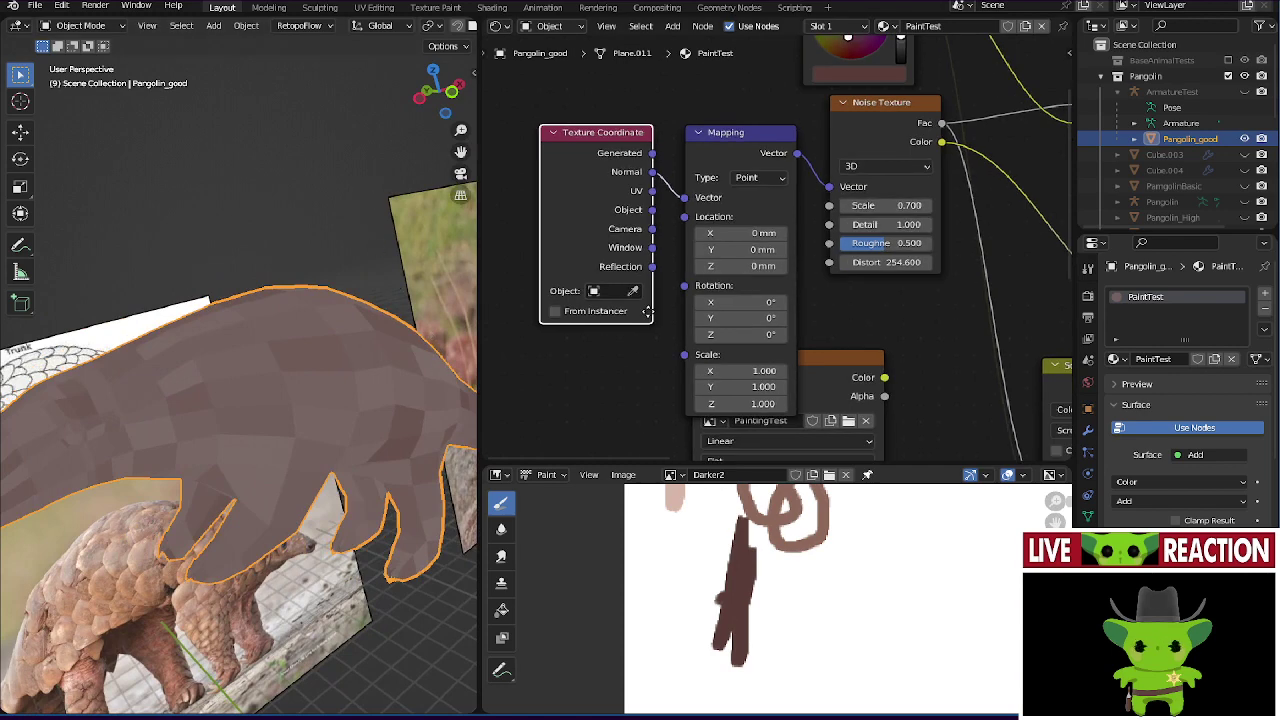
drag(752, 243, 866, 243)
key(ctrl+z)
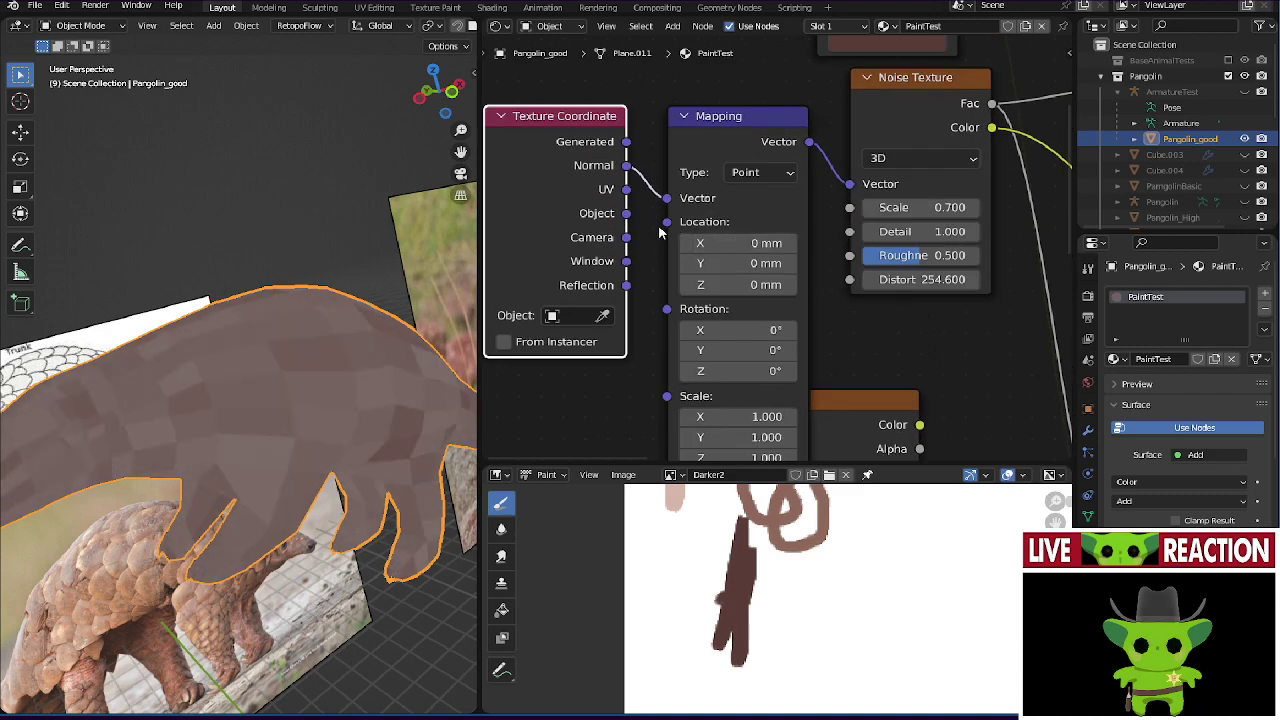
- Set the Add node's B color to a gray with value 0.112 and check the pangolin from another angle
scroll(730, 310, down, 2)
ctrl+scroll(856, 262, right, 5)
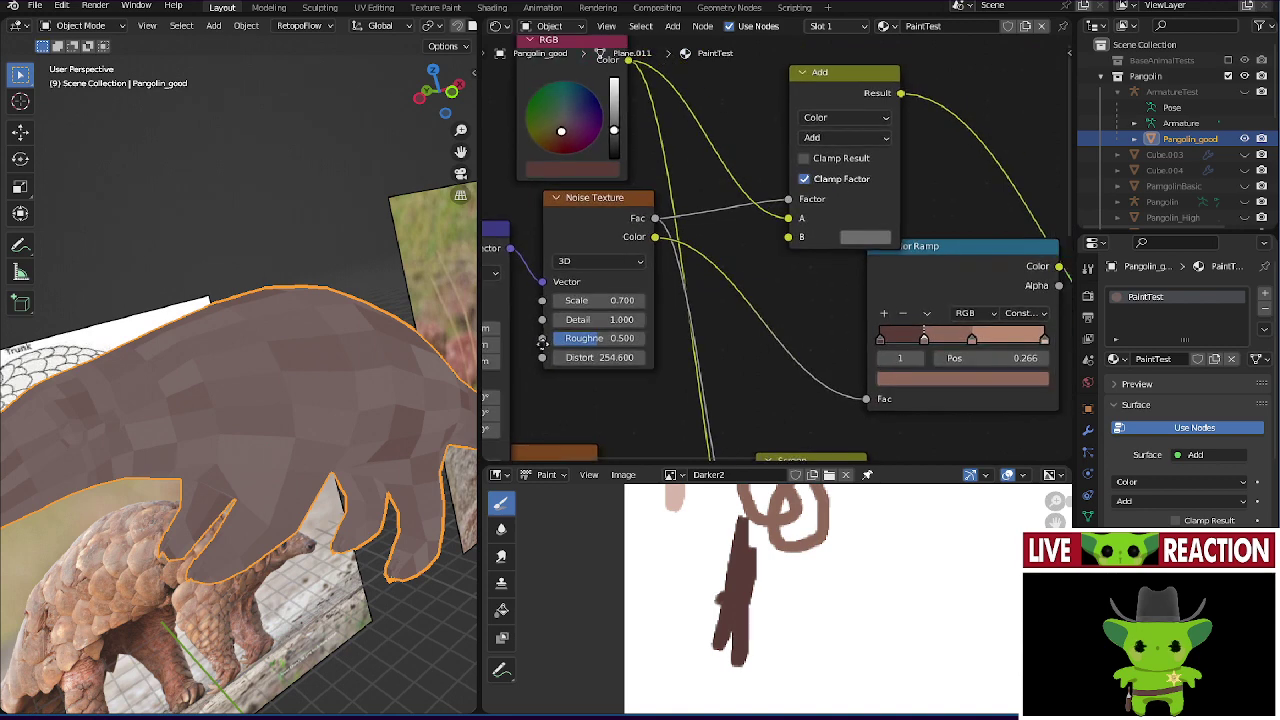
click(866, 242)
drag(985, 307, 990, 336)
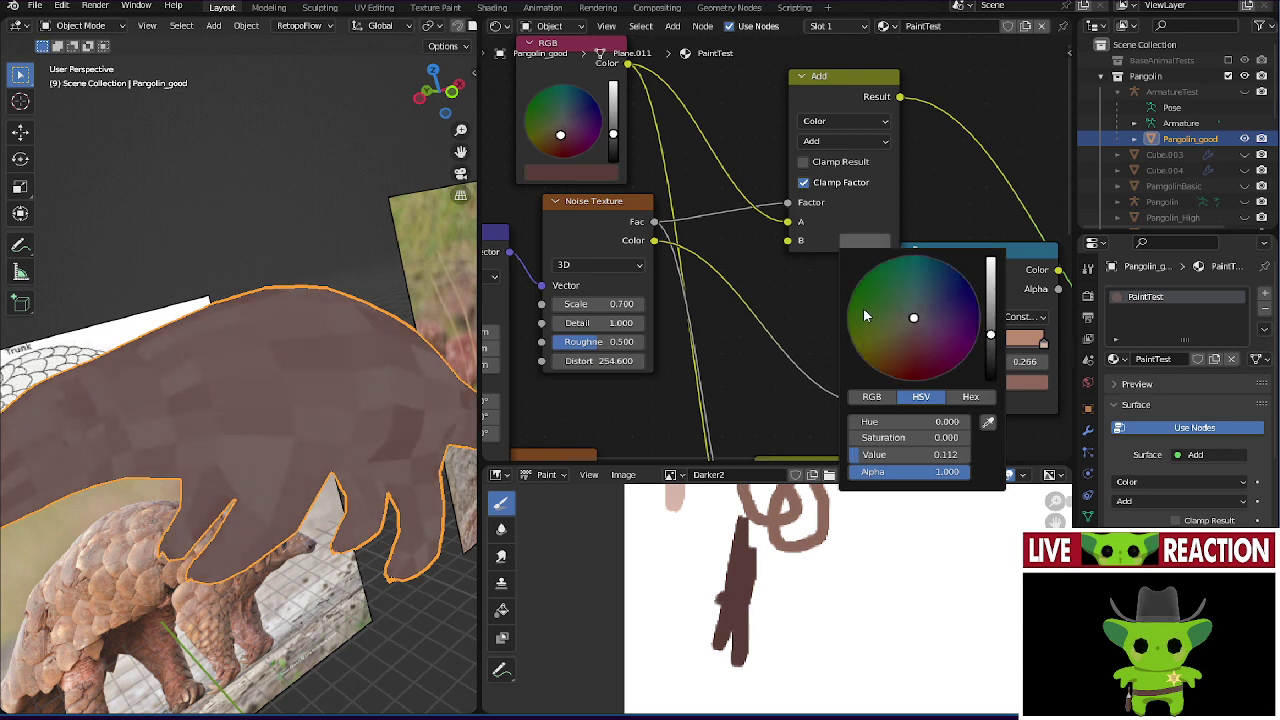
middle_drag(300, 300, 194, 355)
middle_drag(316, 326, 270, 355)
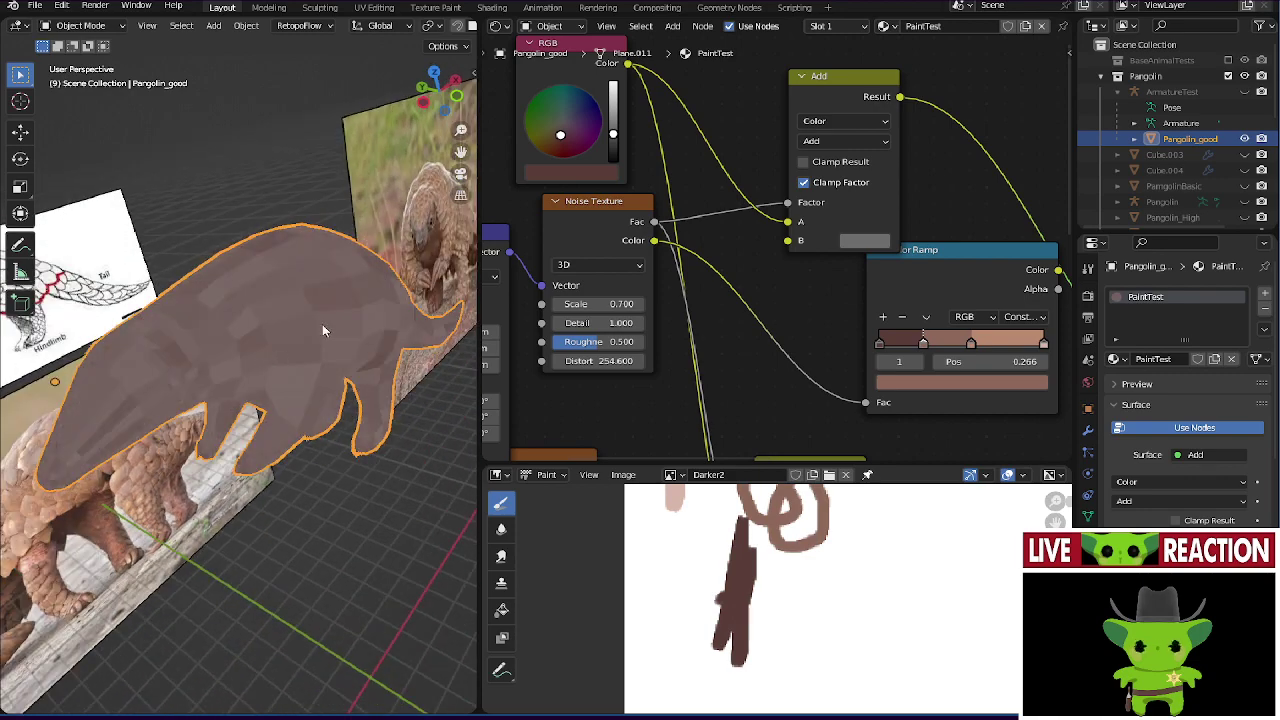
- Try the Window coordinates as the Mapping node's Vector input, and undo the change
middle_drag(656, 352, 814, 347)
scroll(650, 316, up, 2)
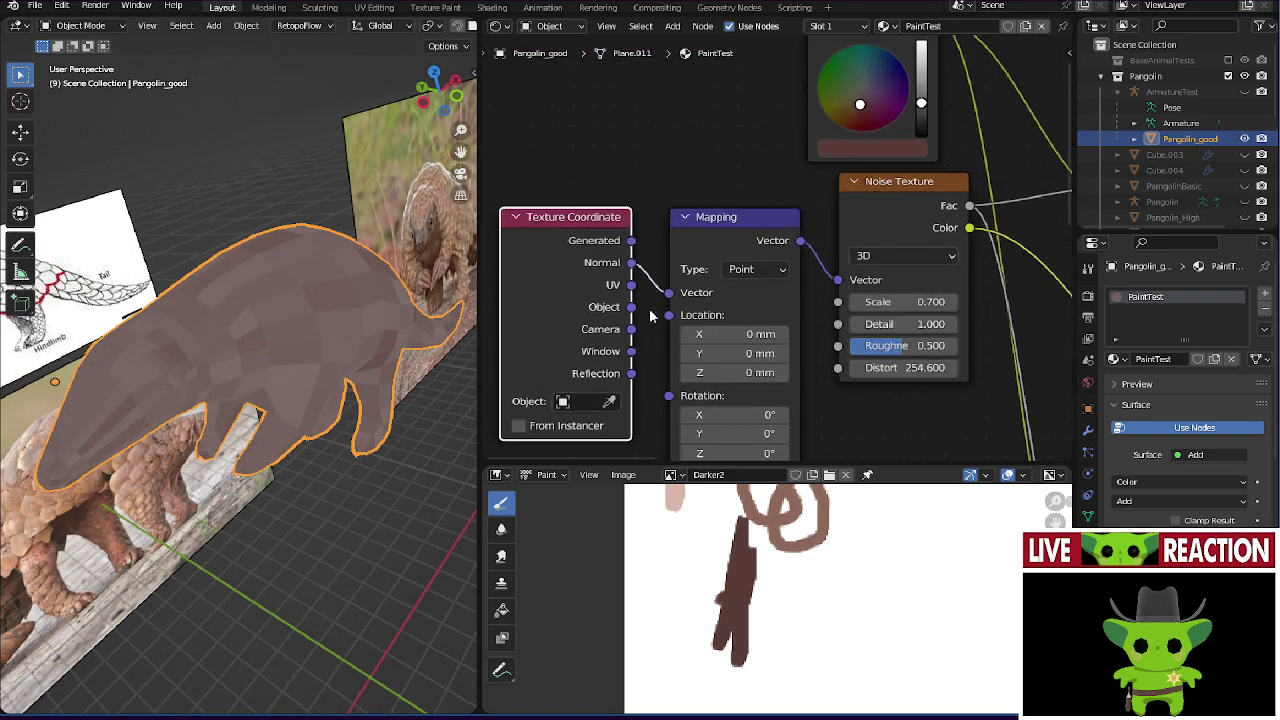
scroll(650, 316, up, 2)
drag(764, 263, 764, 262)
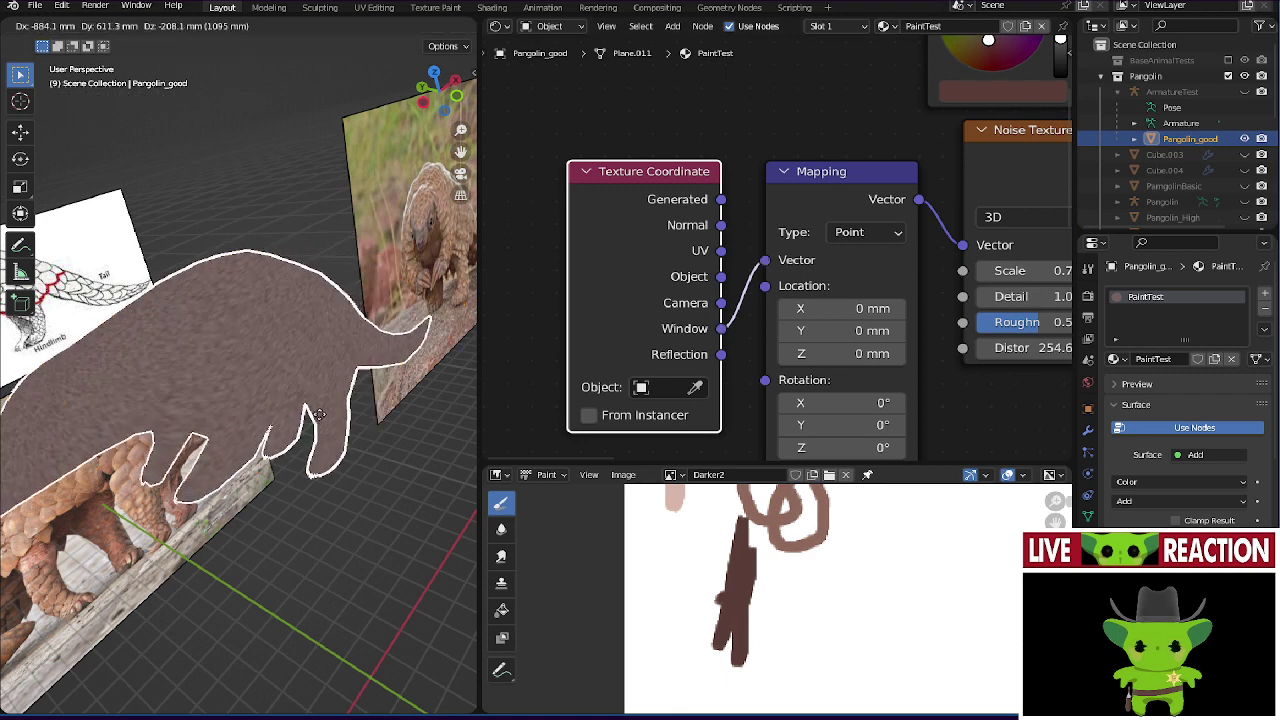
key(ctrl+z)
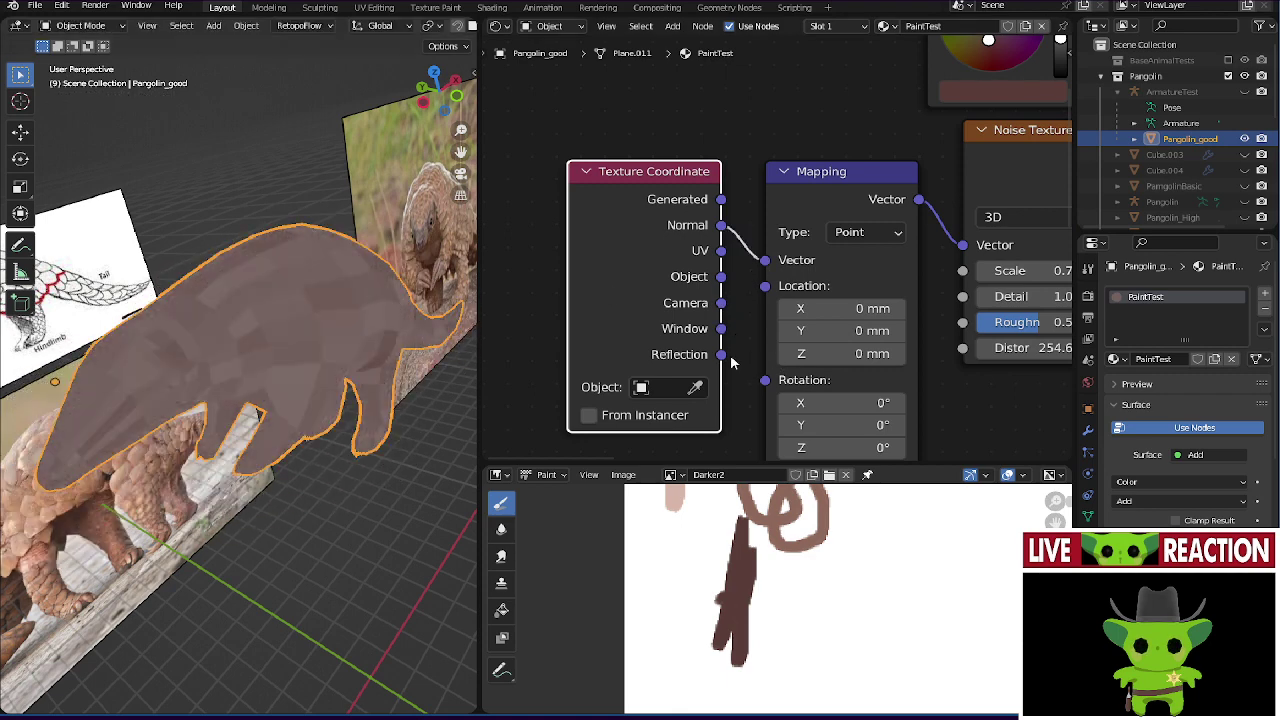
- Try the Object coordinates on the Mapping node, inspect the pangolin up close, and reconnect the Normal output
mouse_move(720, 199)
mouse_down()
mouse_move(778, 284)
mouse_move(770, 266)
mouse_up()
scroll(278, 310, up, 3)
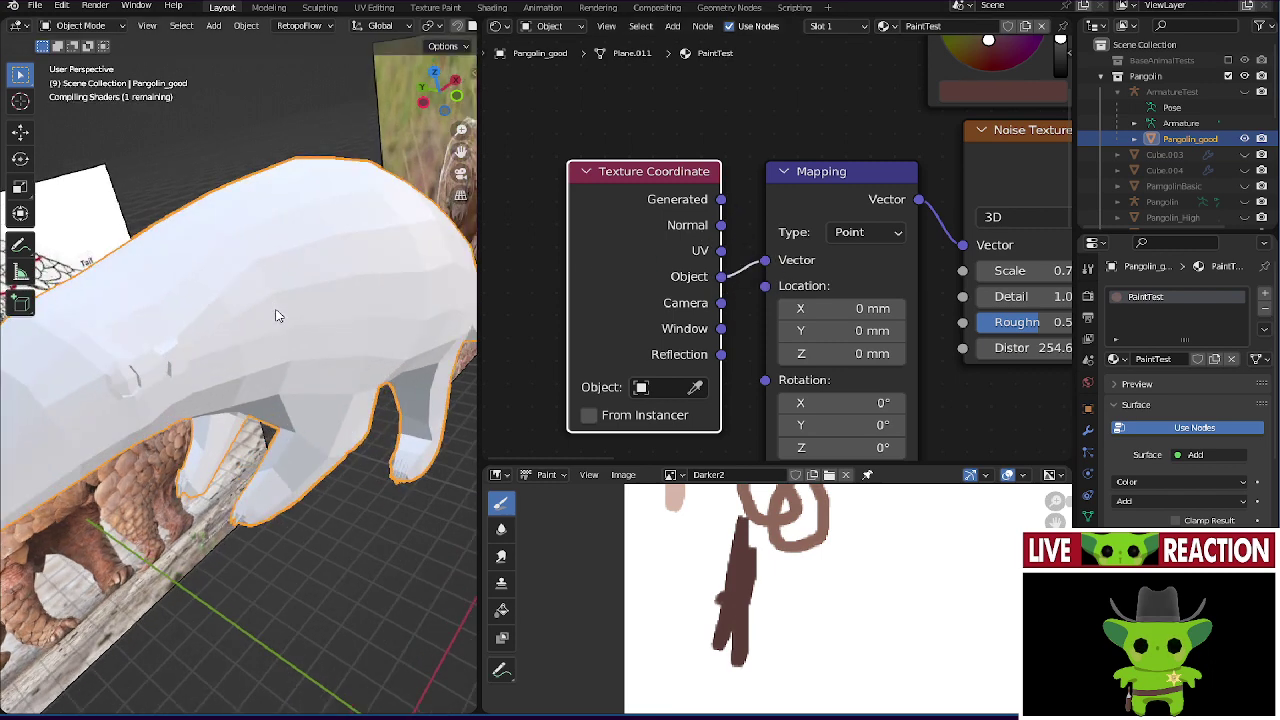
middle_drag(277, 314, 342, 328)
scroll(285, 393, up, 8)
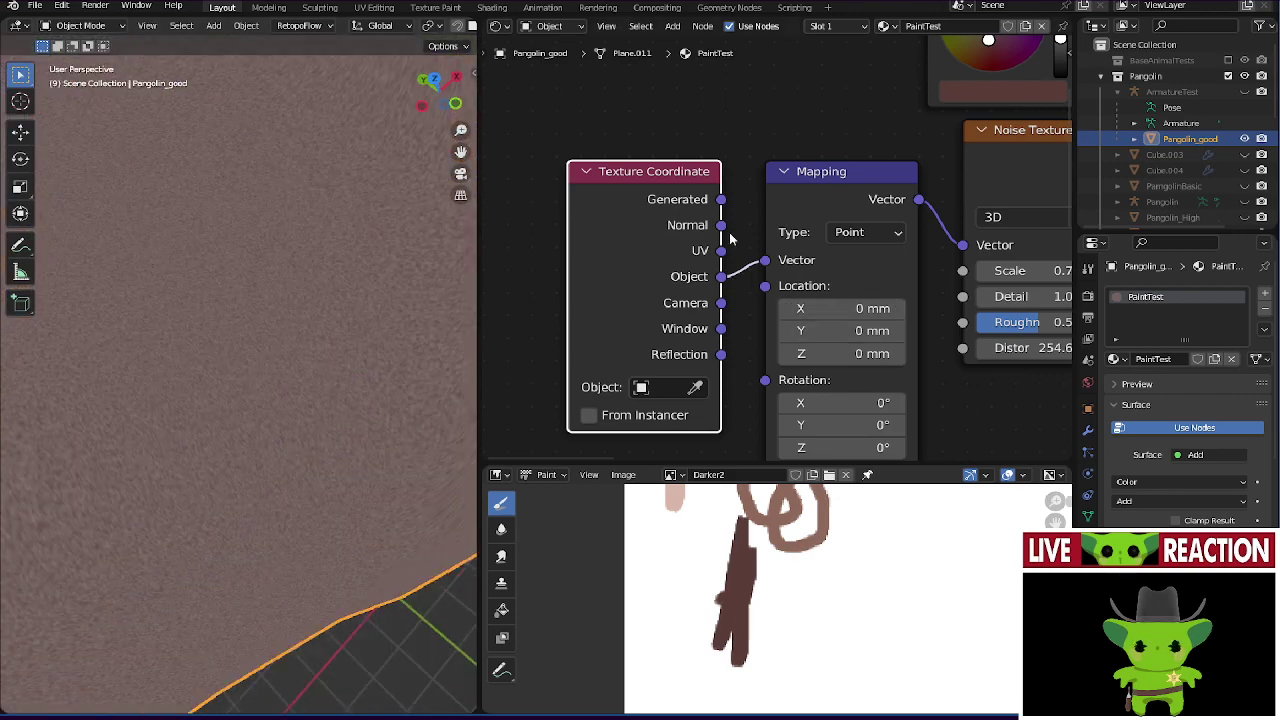
drag(721, 225, 765, 260)
scroll(398, 319, down, 5)
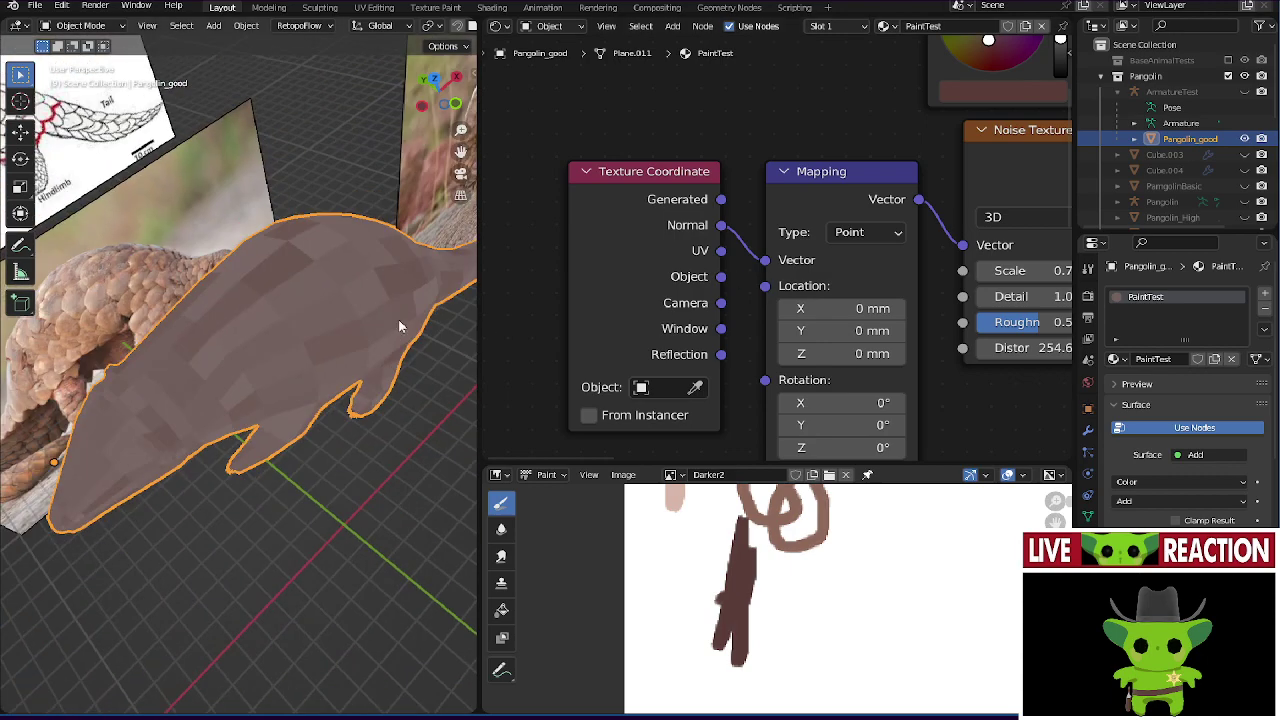
- Save the file and inspect the pangolin's faceted brown coloring up close from several angles
middle_drag(398, 319, 105, 433)
key(ctrl+s)
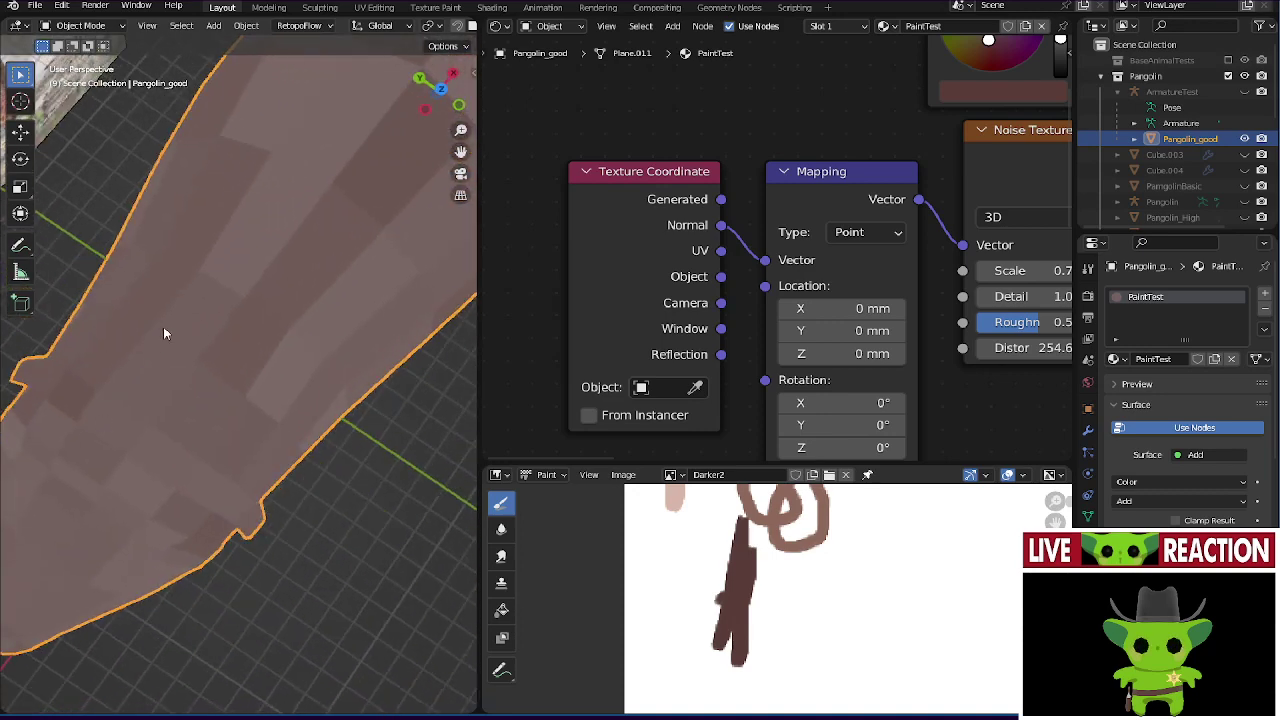
scroll(318, 327, up, 1)
middle_drag(342, 341, 288, 384)
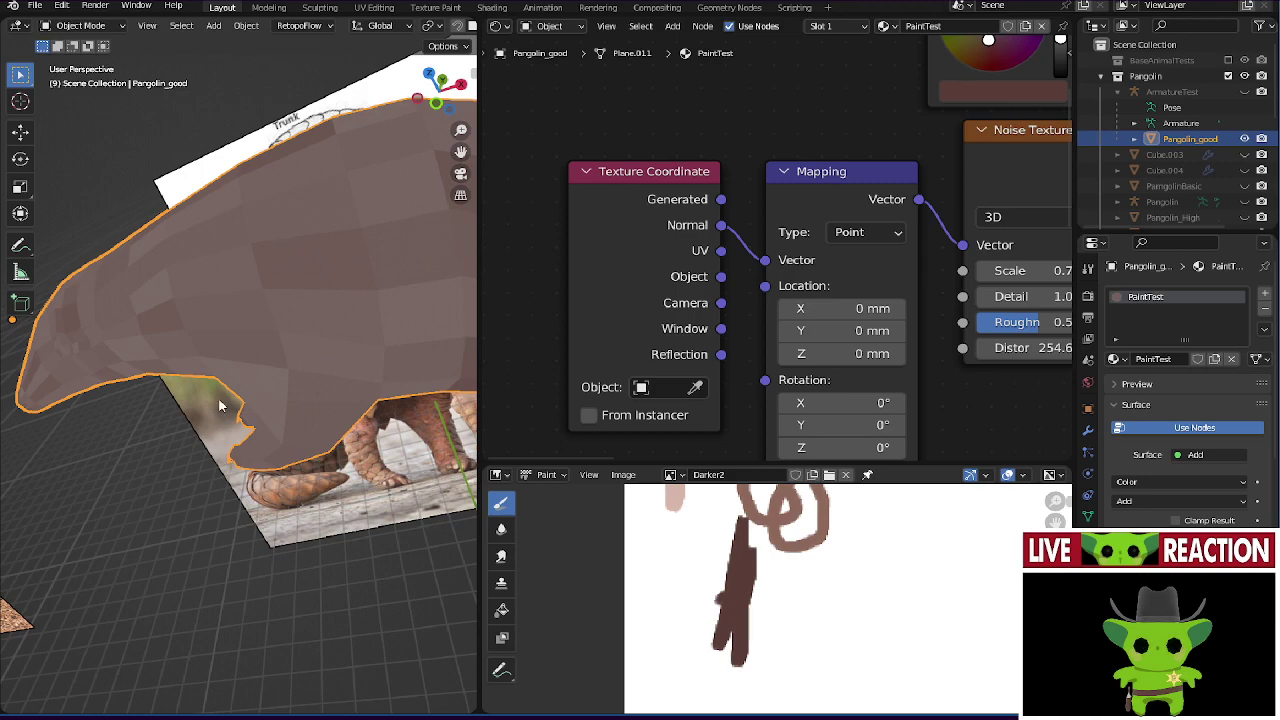
mouse_move(222, 405)
middle_down()
mouse_move(244, 388)
mouse_move(150, 370)
mouse_move(93, 327)
mouse_move(159, 301)
mouse_move(325, 333)
mouse_move(298, 323)
mouse_move(291, 367)
middle_up()
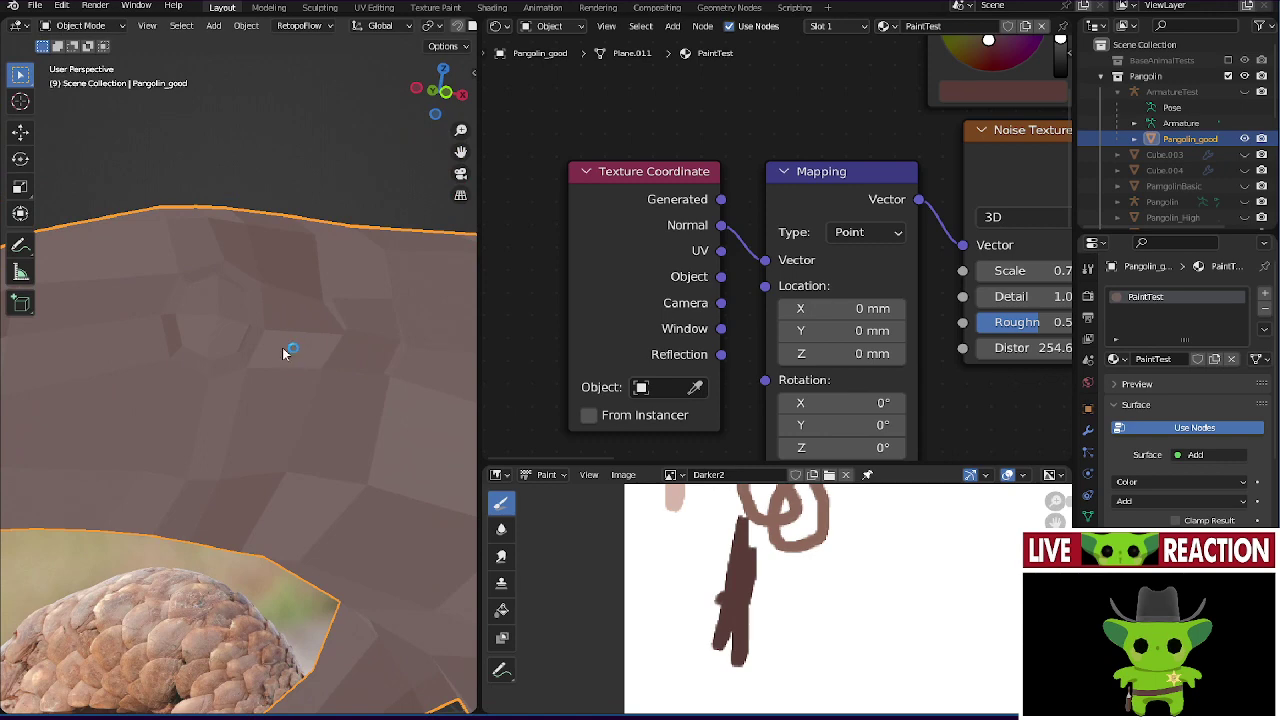
- Connect the Noise Texture's Color to the Add node's B input, disconnect its Factor input, and check the pangolin from several angles
ctrl+scroll(702, 176, right, 8)
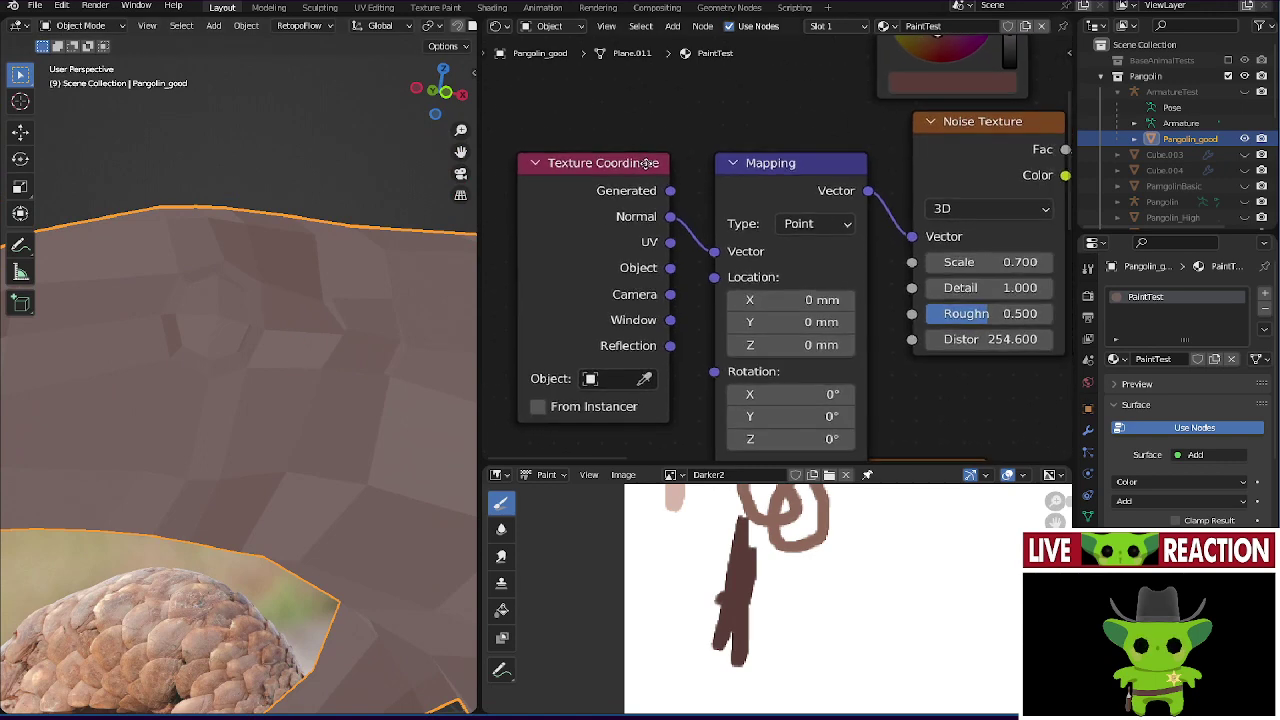
middle_drag(832, 200, 812, 273)
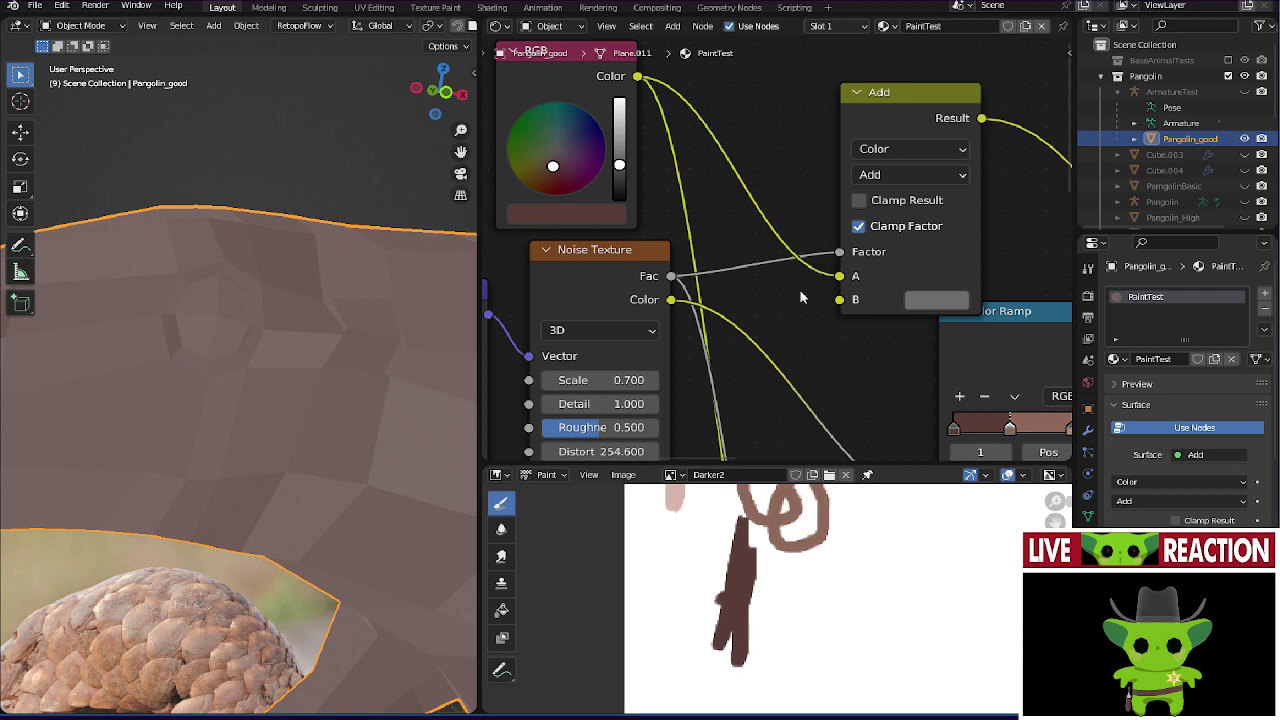
drag(672, 305, 838, 300)
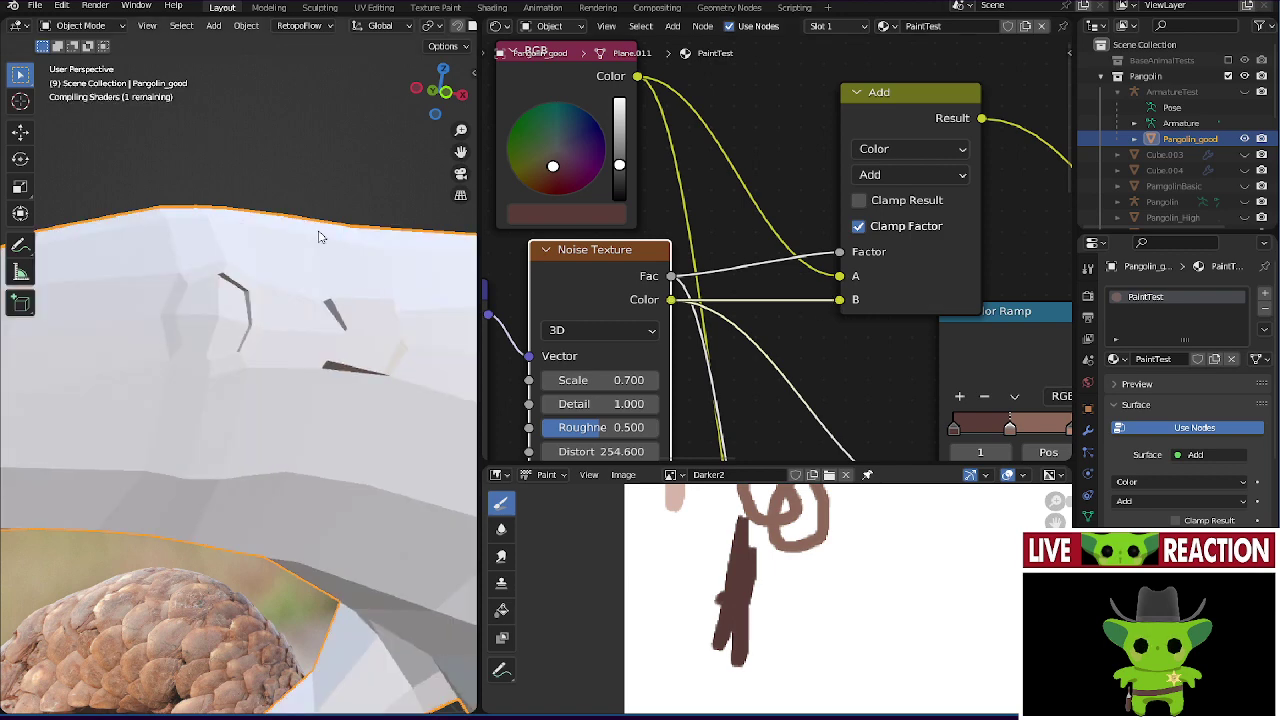
drag(838, 252, 743, 253)
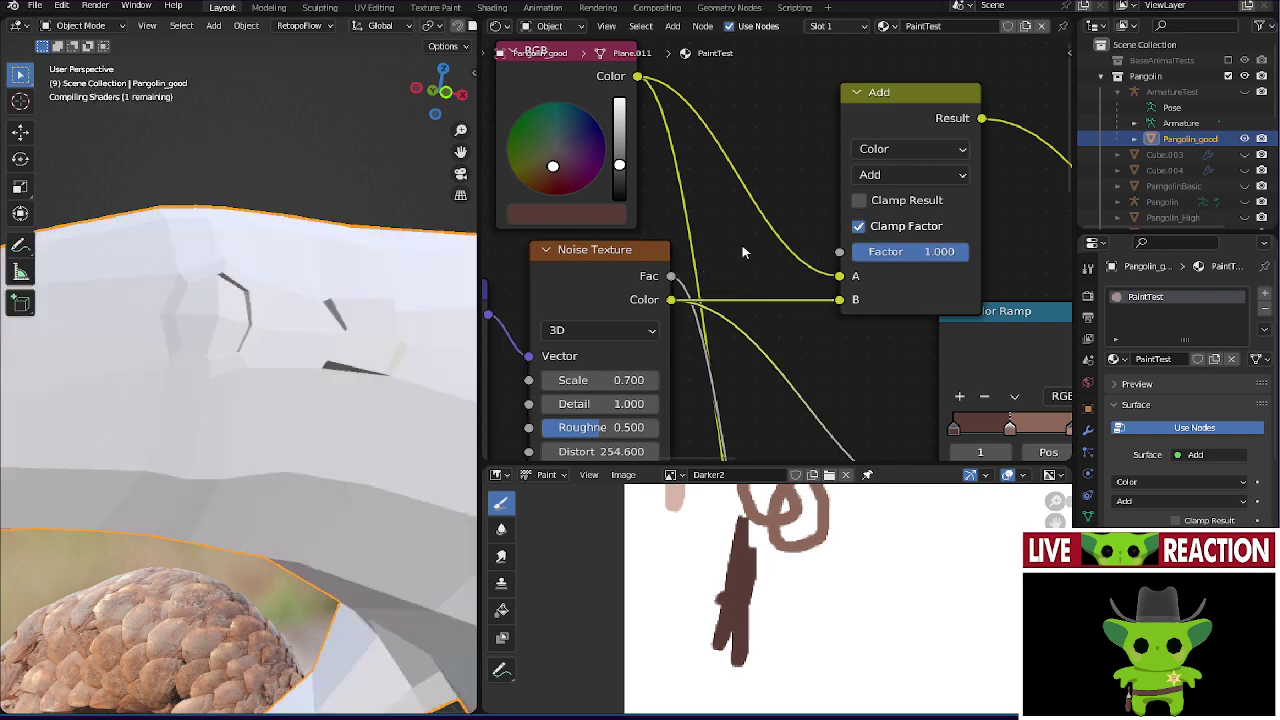
middle_drag(313, 279, 357, 400)
middle_drag(487, 340, 637, 245)
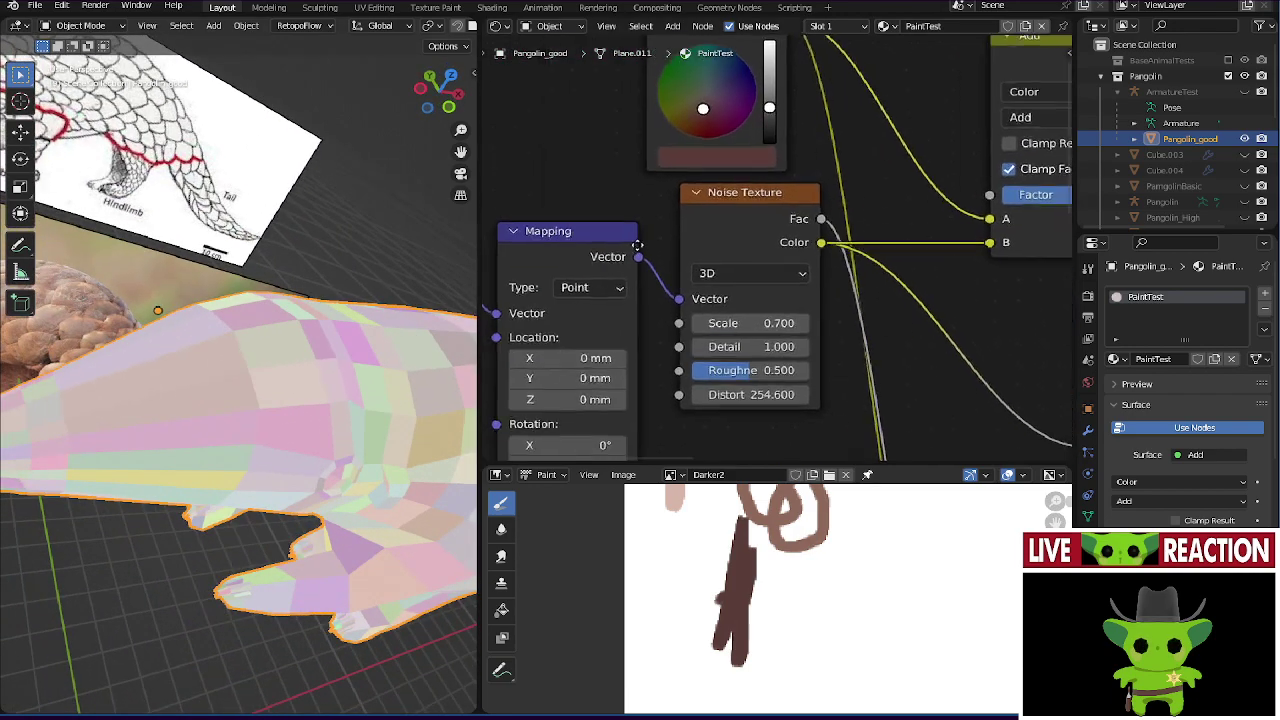
middle_drag(400, 270, 314, 309)
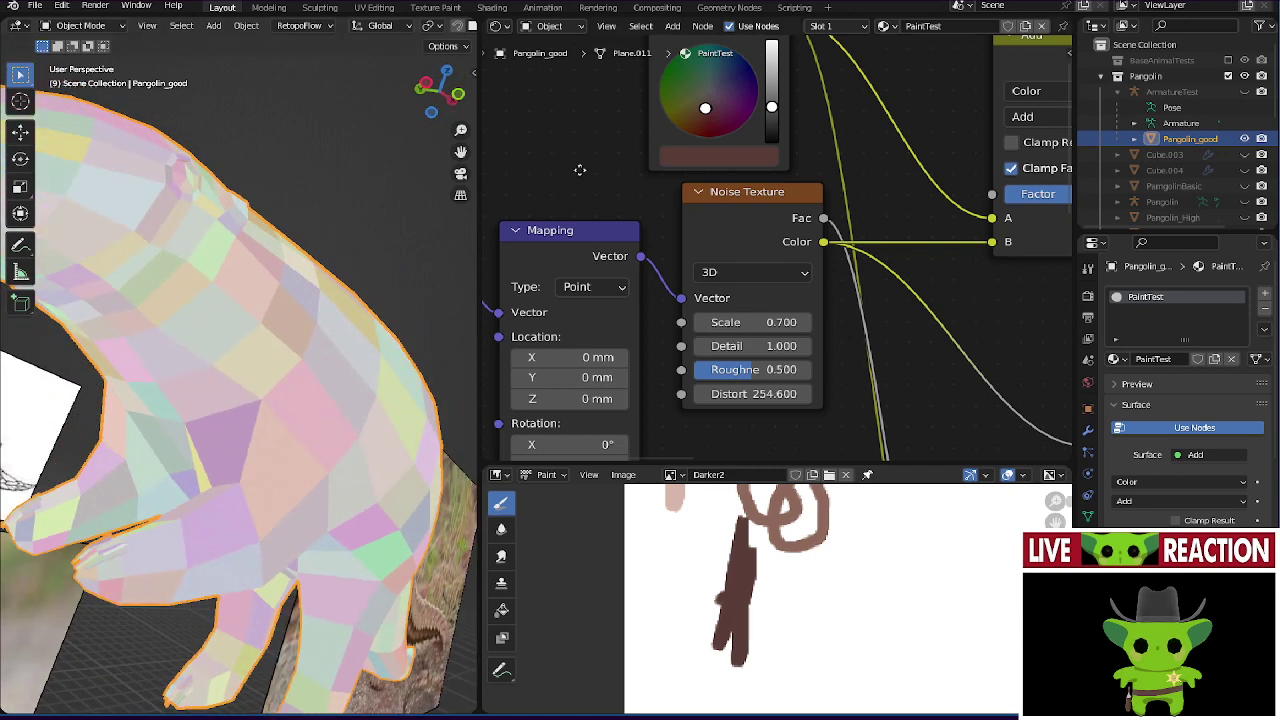
- Try the UV and Generated coordinates as the Mapping node's Vector input, and reconnect the Normal output
middle_drag(580, 170, 739, 168)
drag(617, 300, 657, 308)
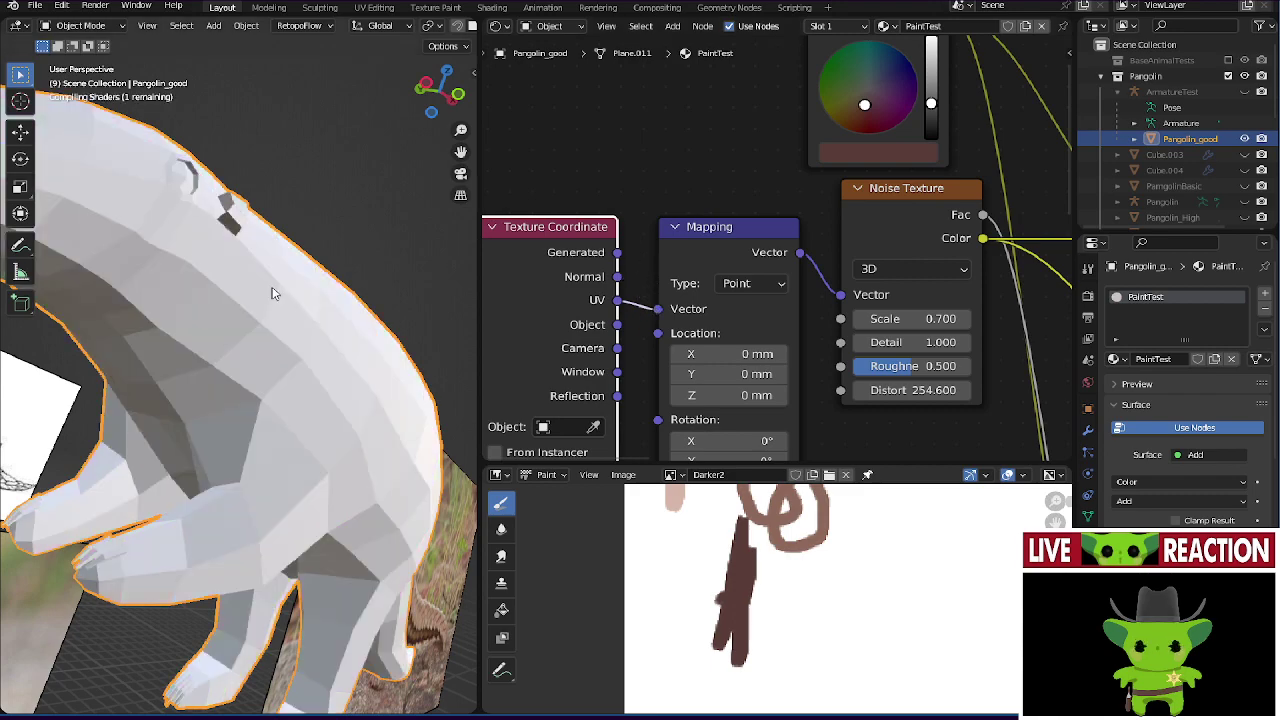
middle_drag(272, 293, 251, 373)
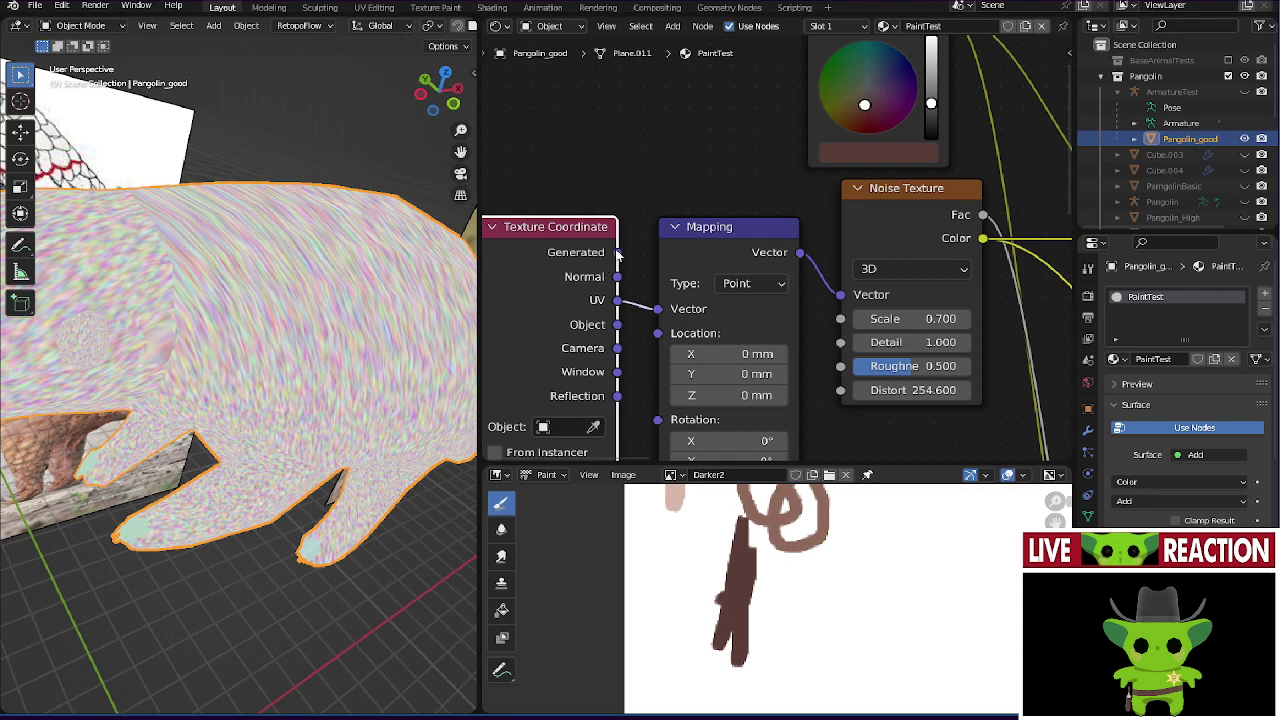
drag(617, 253, 657, 308)
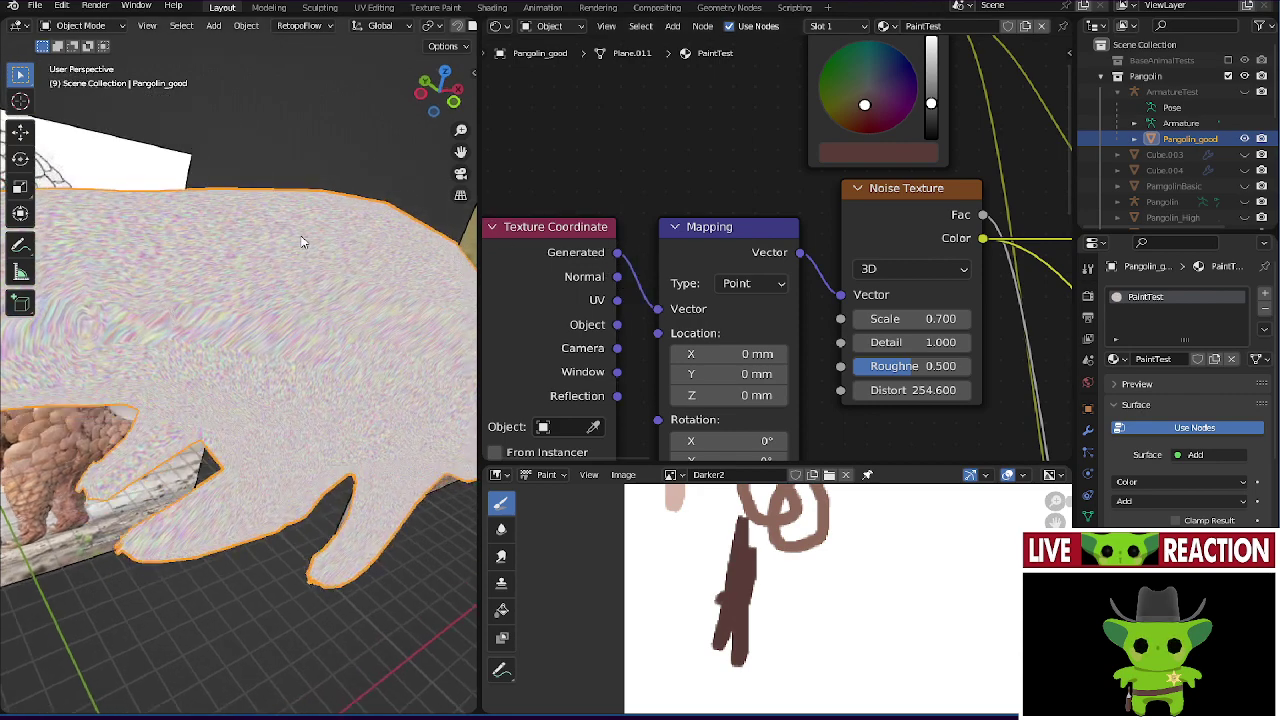
middle_drag(302, 241, 405, 252)
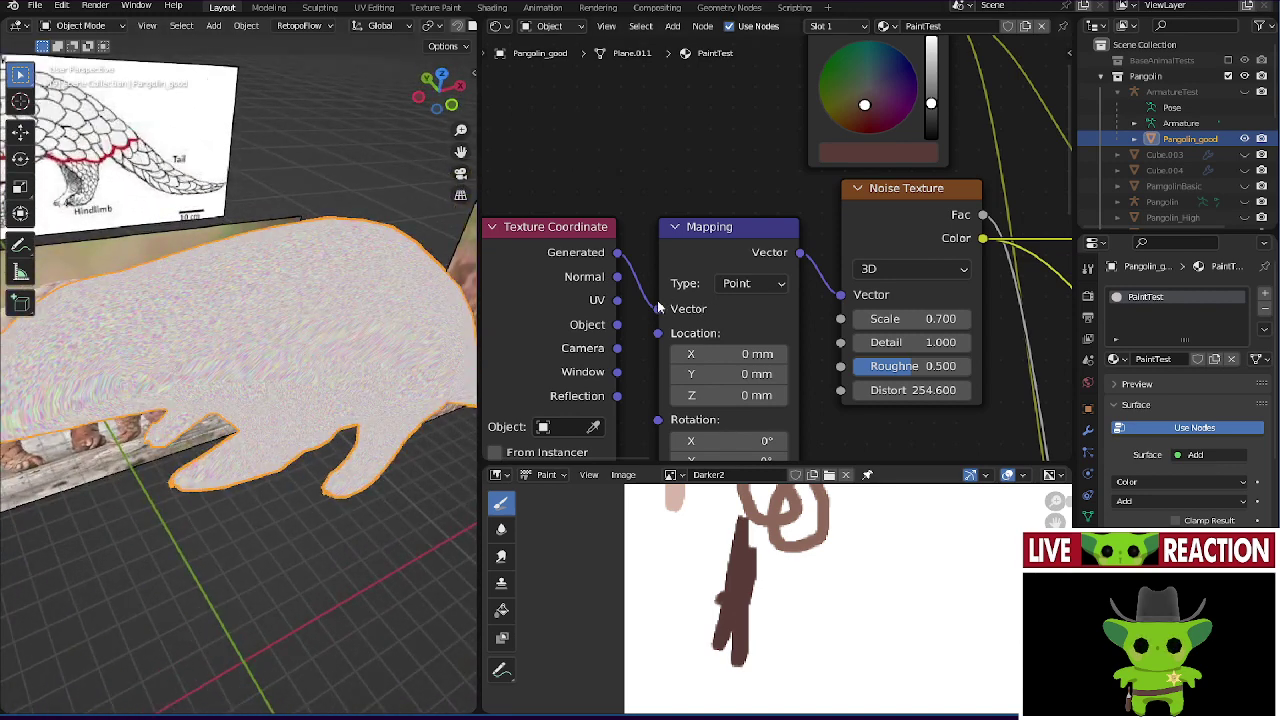
drag(617, 277, 657, 309)
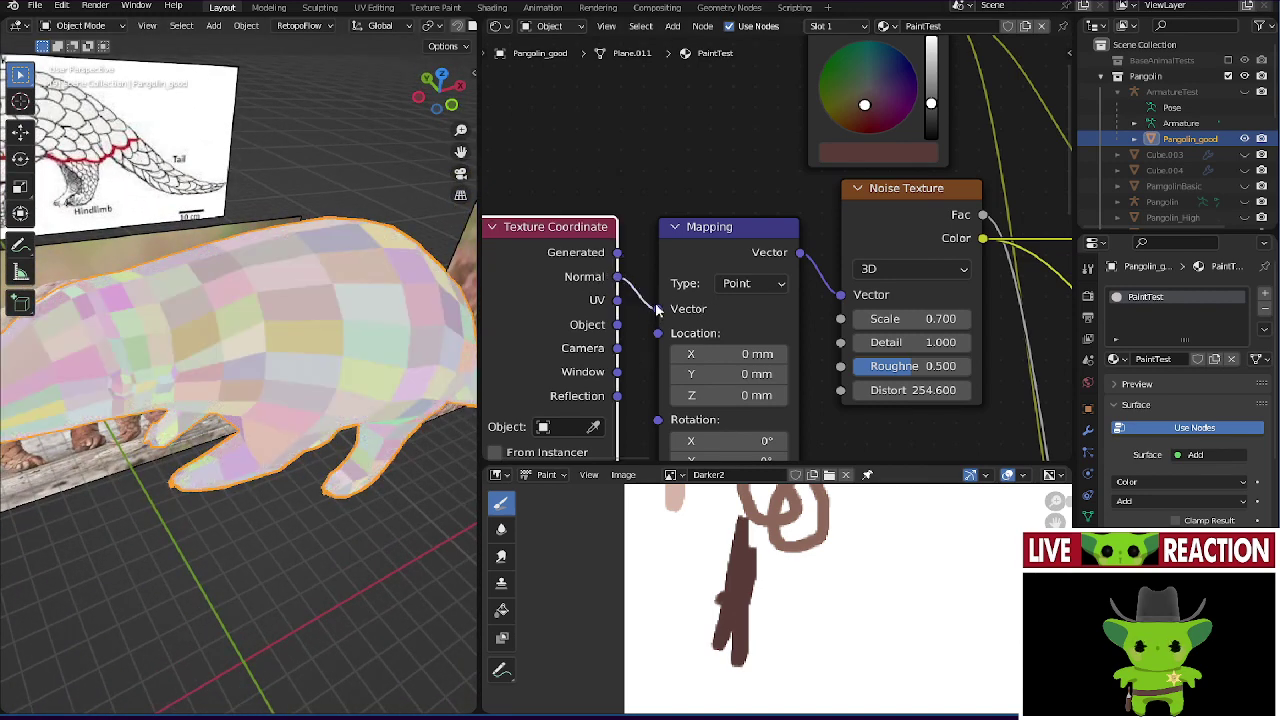